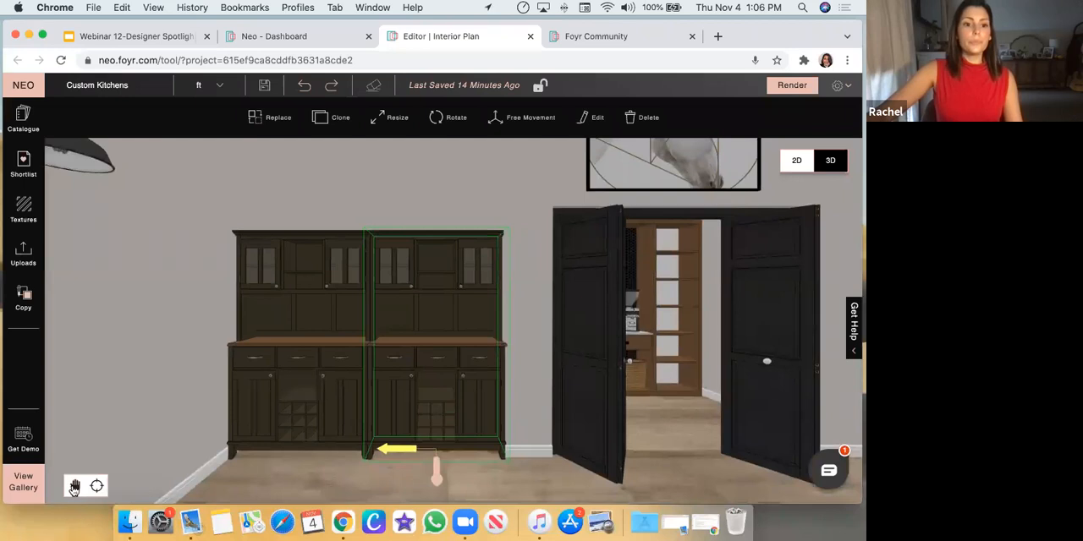
Examine the pair of dark hutch cabinets against the wall beside the open double doors, up close and from a distance
mouse_move(269, 354)
mouse_down()
mouse_move(159, 361)
mouse_move(258, 365)
mouse_up()
click(29, 123)
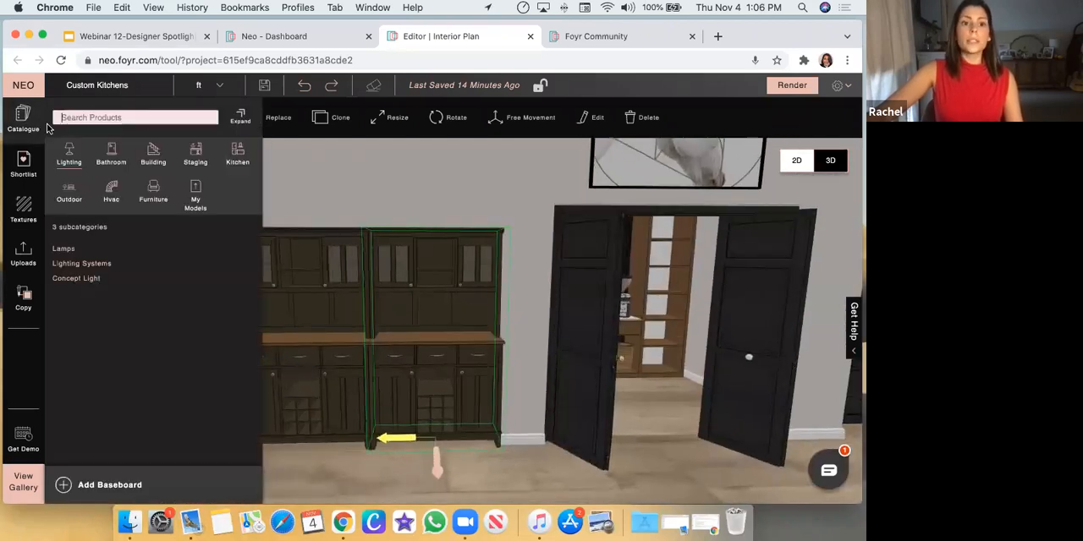
click(380, 204)
scroll(467, 428, down, 5)
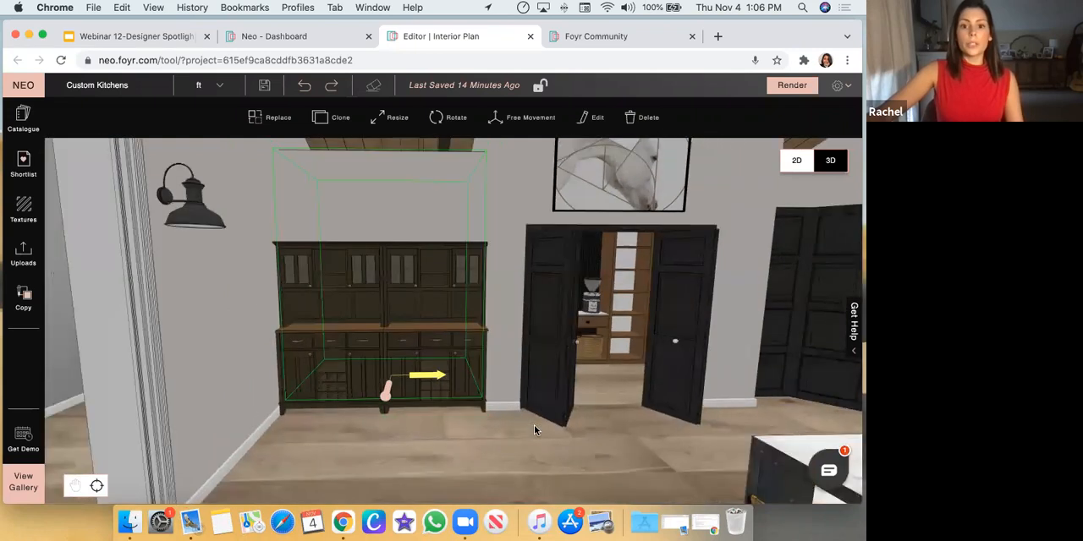
drag(515, 421, 425, 391)
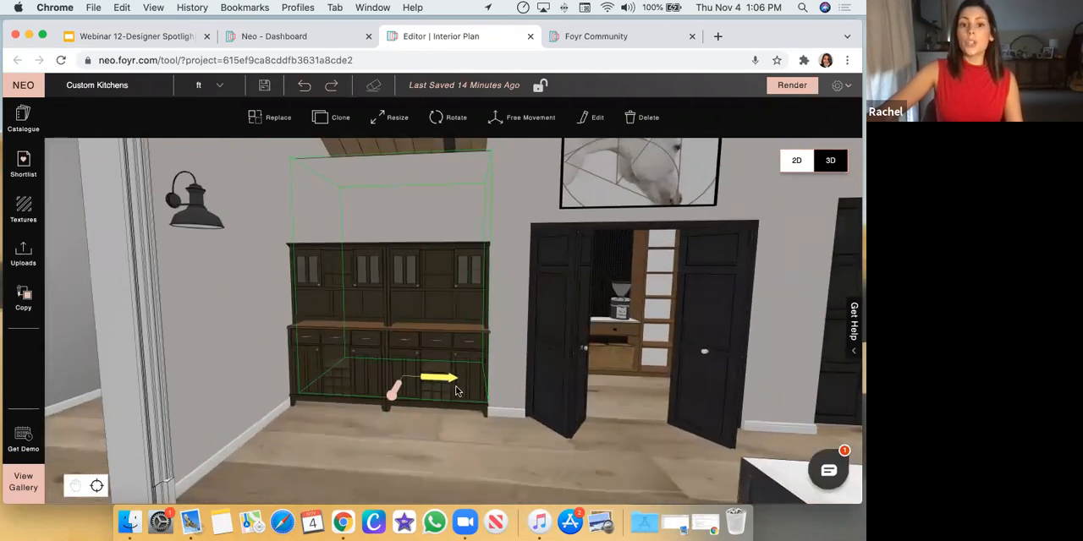
scroll(456, 391, up, 5)
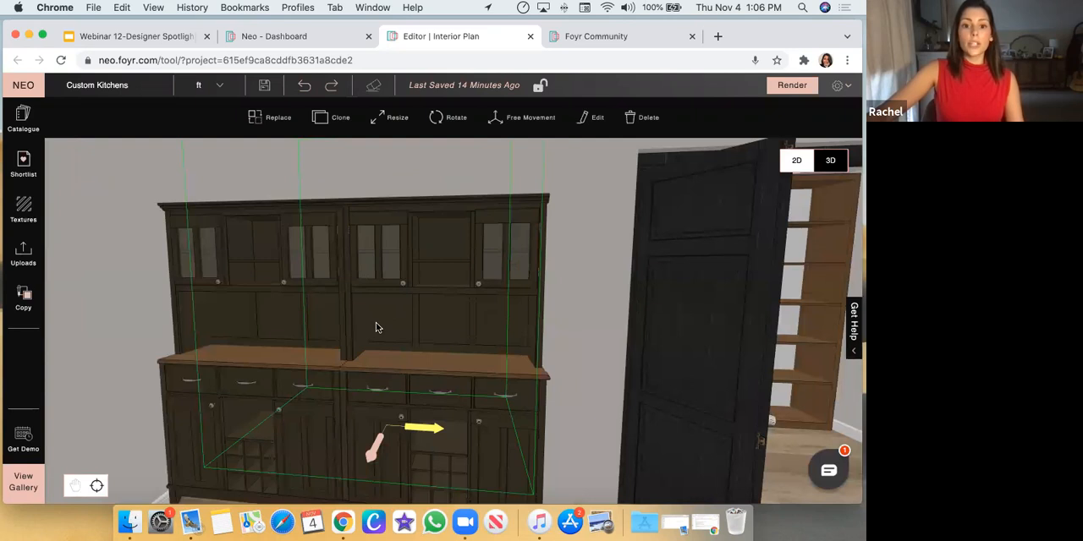
drag(590, 349, 445, 416)
scroll(435, 391, up, 3)
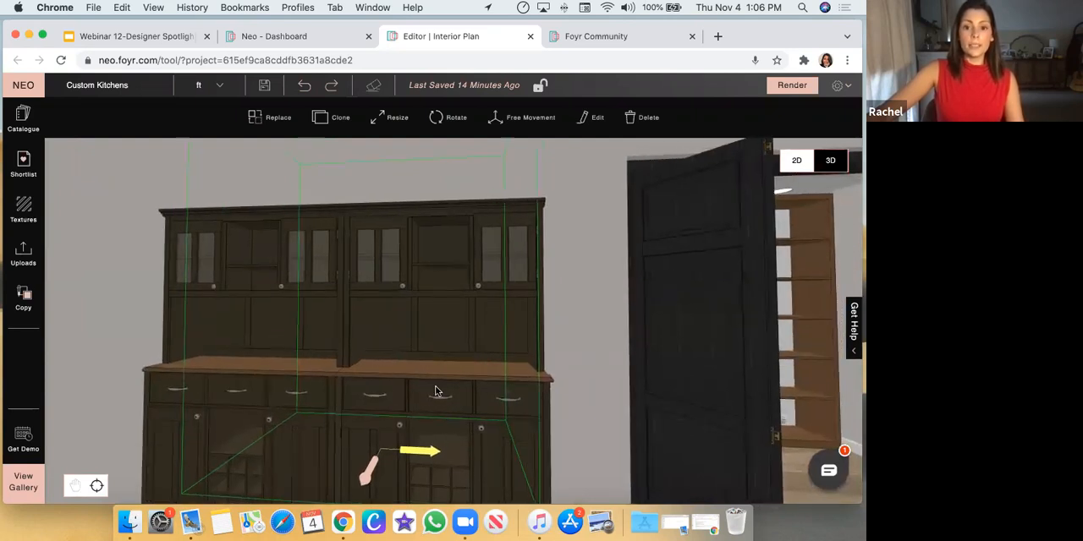
Search the textures for "Invisible Material" within the Other category
click(24, 210)
click(109, 114)
double_click(109, 115)
key(BackSpace)
text(Inv)
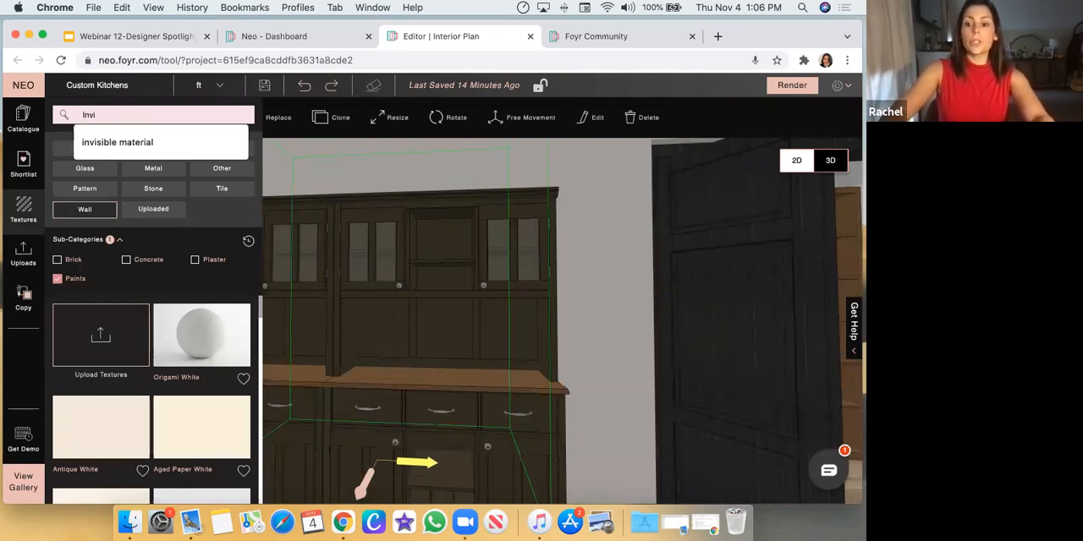
text(i)
key(Return)
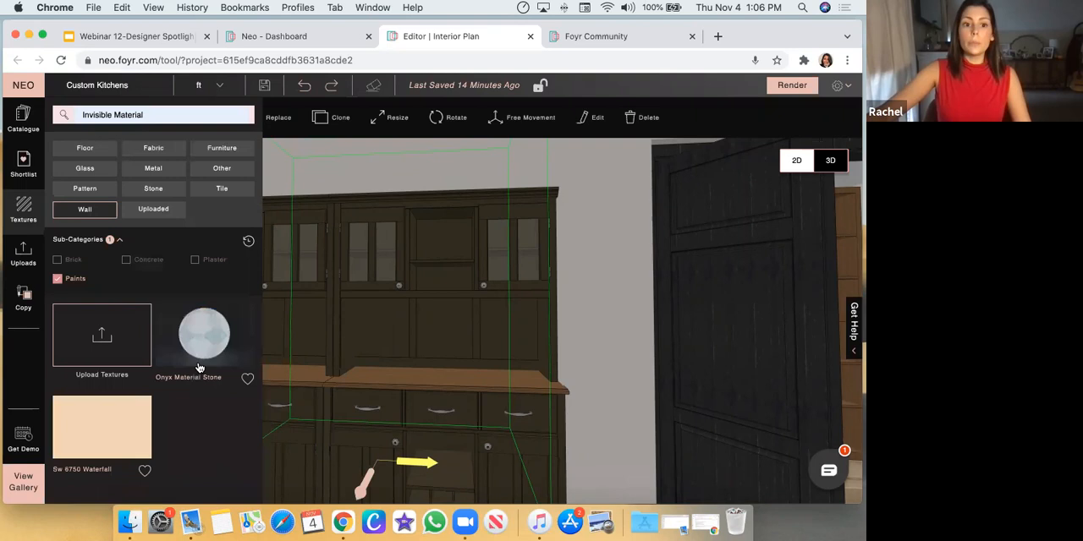
click(221, 173)
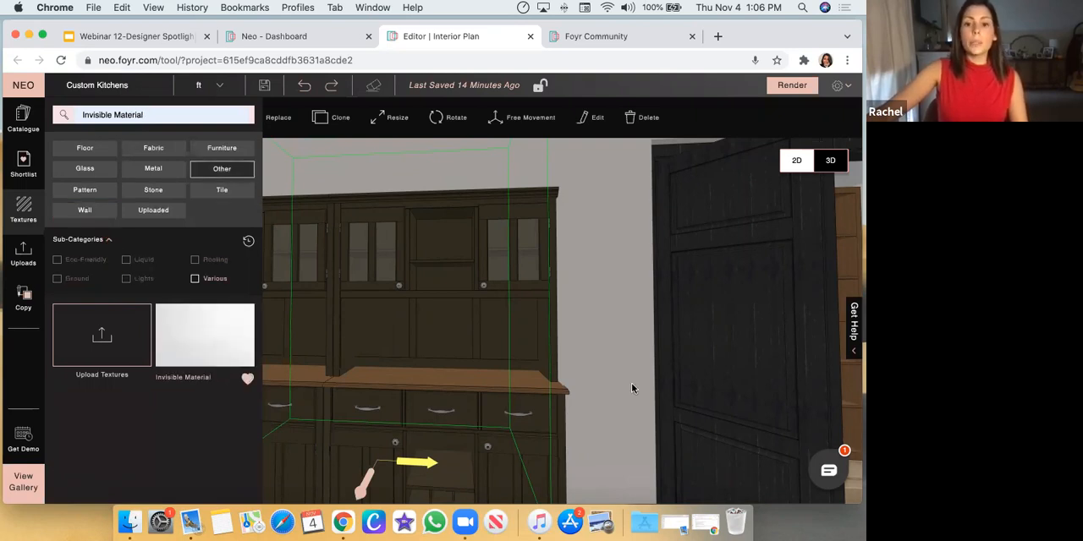
drag(635, 377, 631, 396)
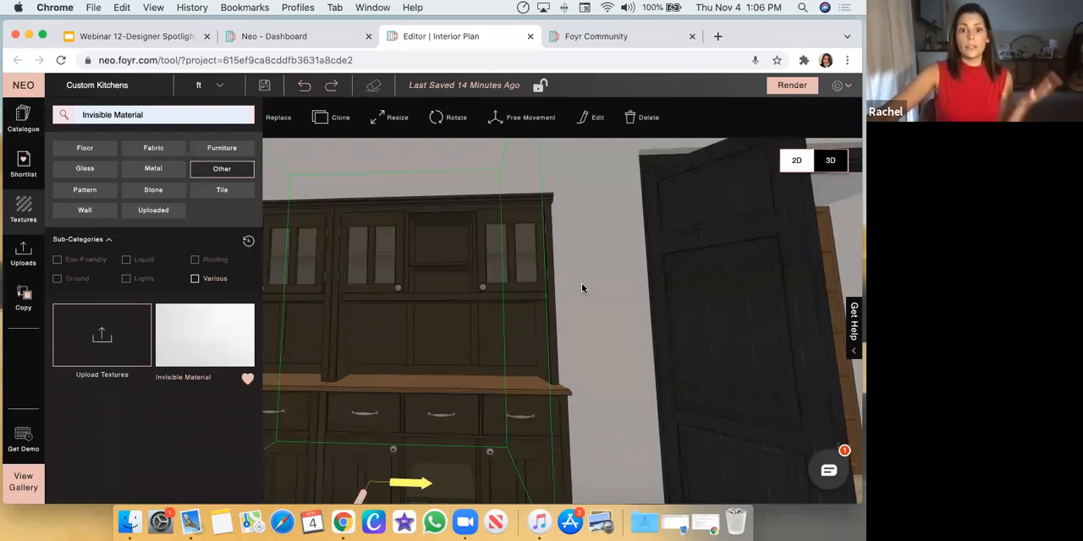
Inspect the wall around the open double doors and the coffee station in the pantry behind them
click(589, 341)
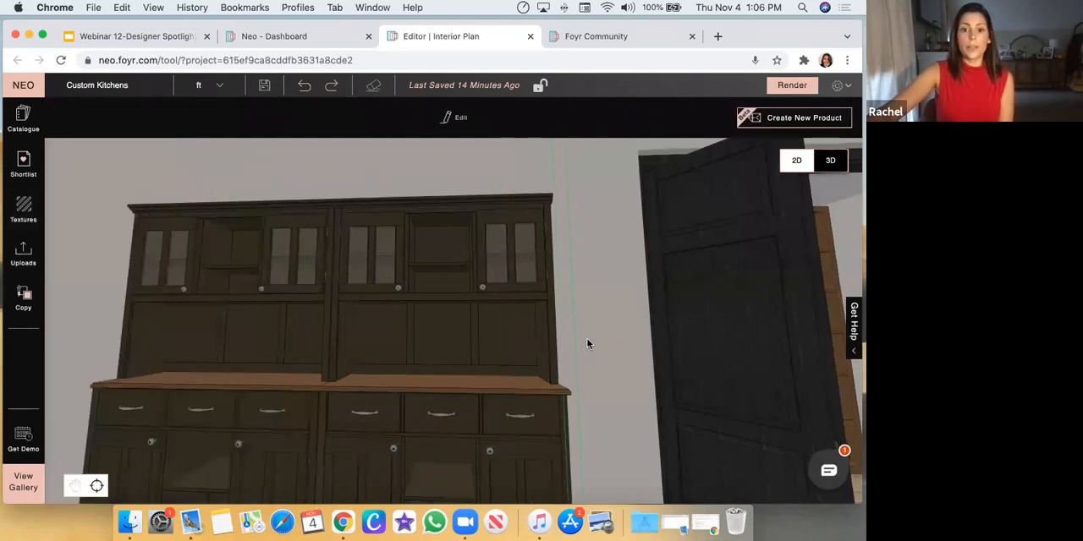
scroll(527, 310, down, 5)
scroll(535, 297, down, 5)
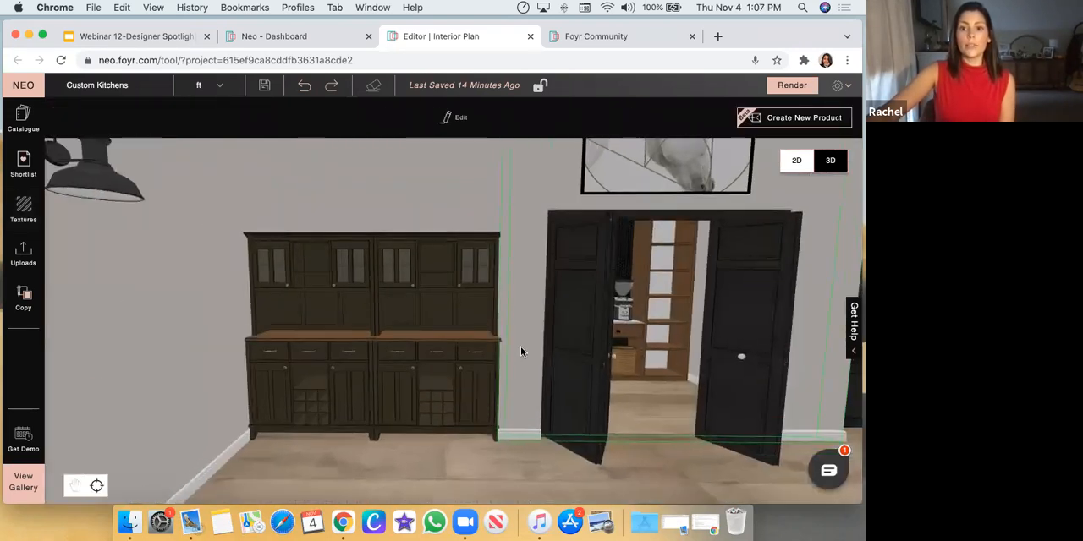
scroll(507, 445, down, 5)
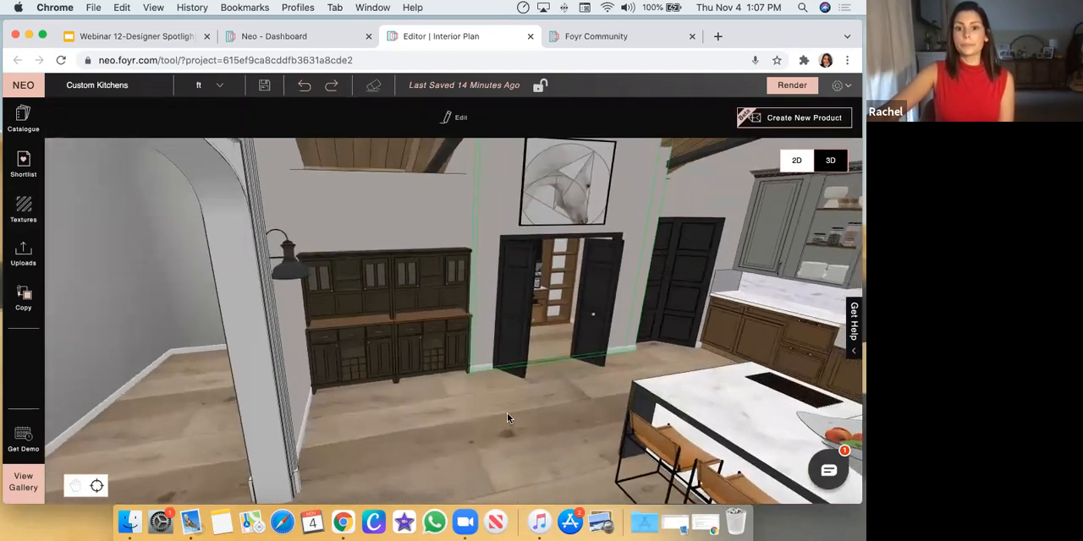
scroll(470, 401, up, 2)
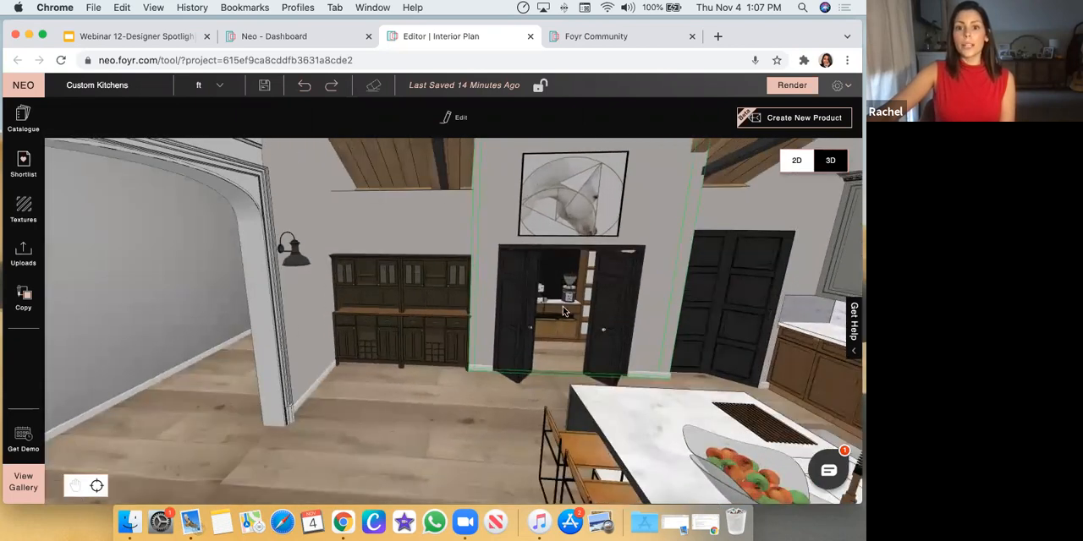
click(563, 311)
scroll(643, 338, up, 5)
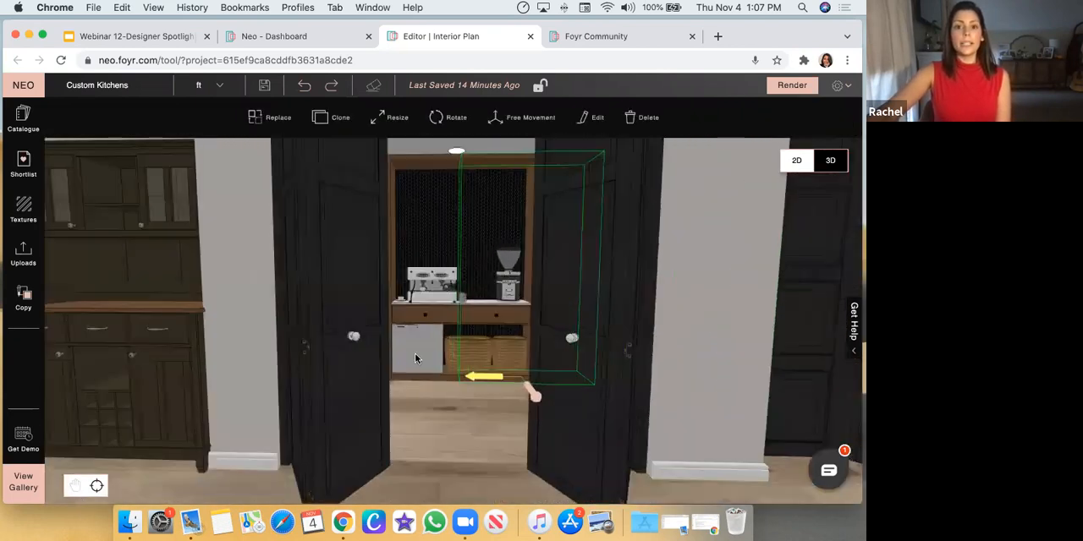
Examine the wall around the pantry doors and the whole kitchen model from outside
click(736, 222)
scroll(578, 244, down, 3)
drag(622, 211, 566, 389)
scroll(584, 265, down, 10)
drag(576, 237, 366, 381)
drag(559, 390, 549, 227)
scroll(581, 398, down, 3)
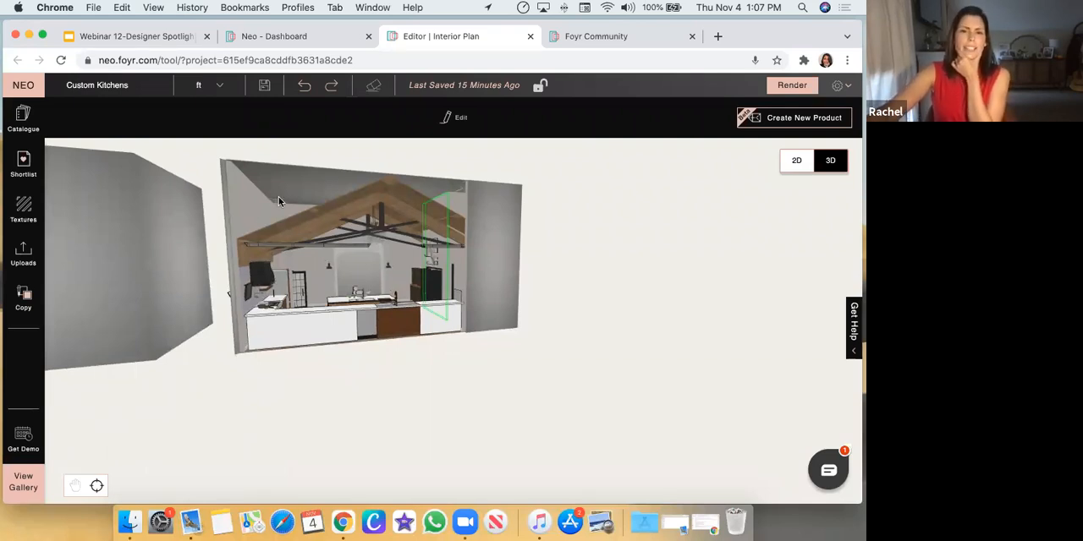
drag(572, 278, 562, 288)
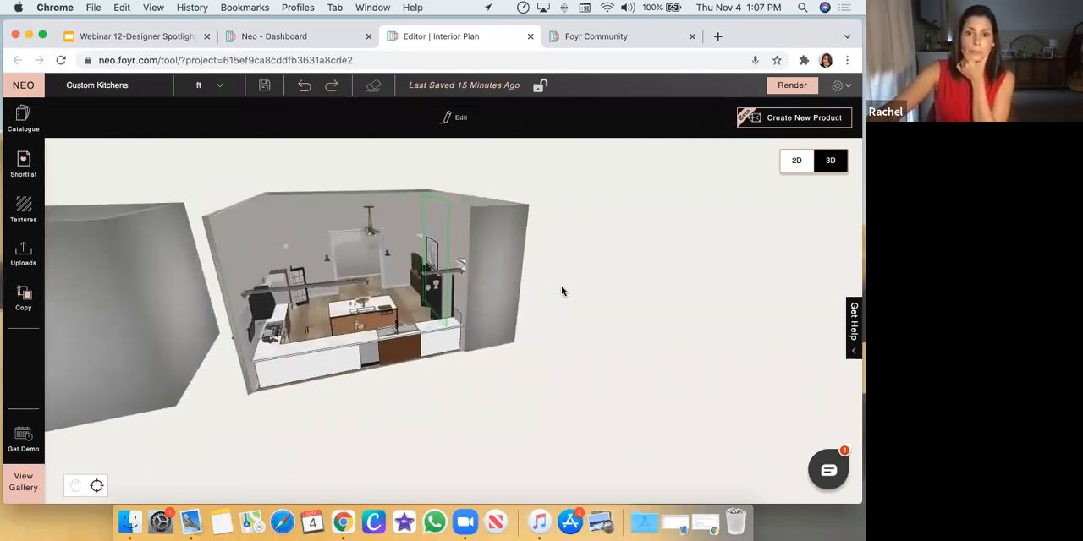
scroll(554, 365, up, 5)
scroll(345, 392, up, 5)
drag(355, 405, 555, 284)
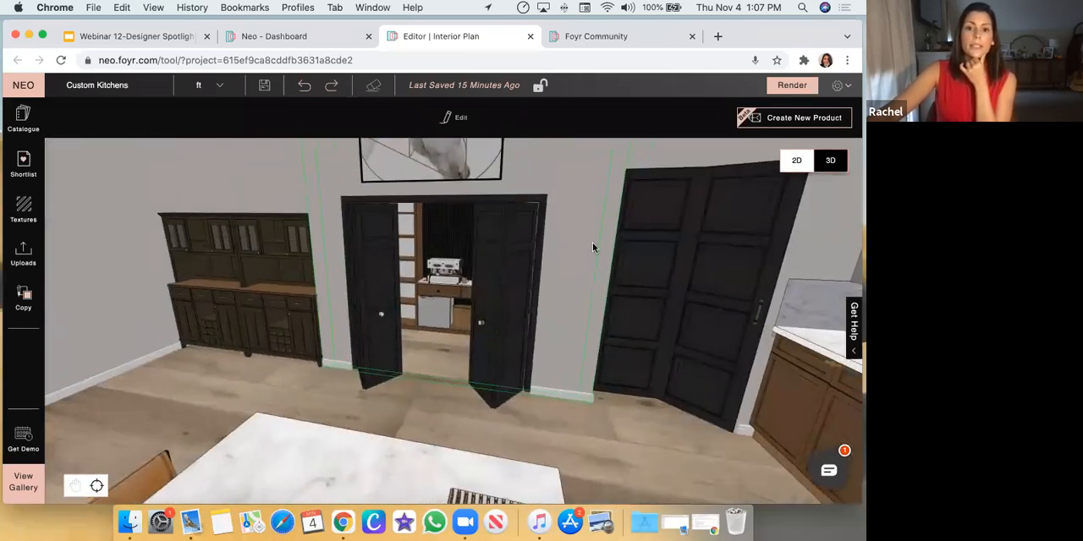
Inspect the pantry opening from several angles and select the hutch cabinet beside it
drag(592, 244, 611, 200)
scroll(434, 296, up, 5)
drag(621, 280, 688, 286)
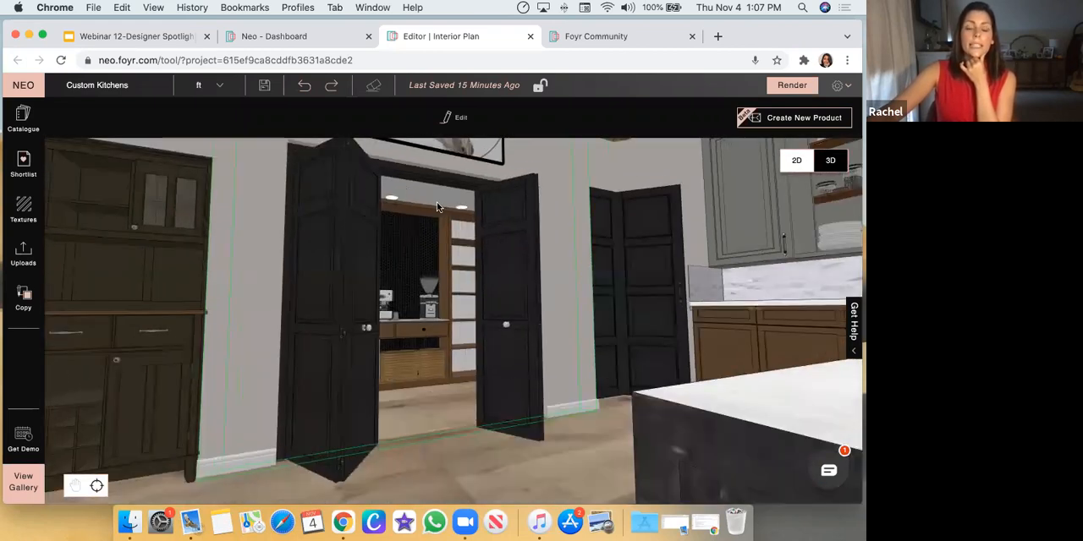
scroll(315, 225, down, 3)
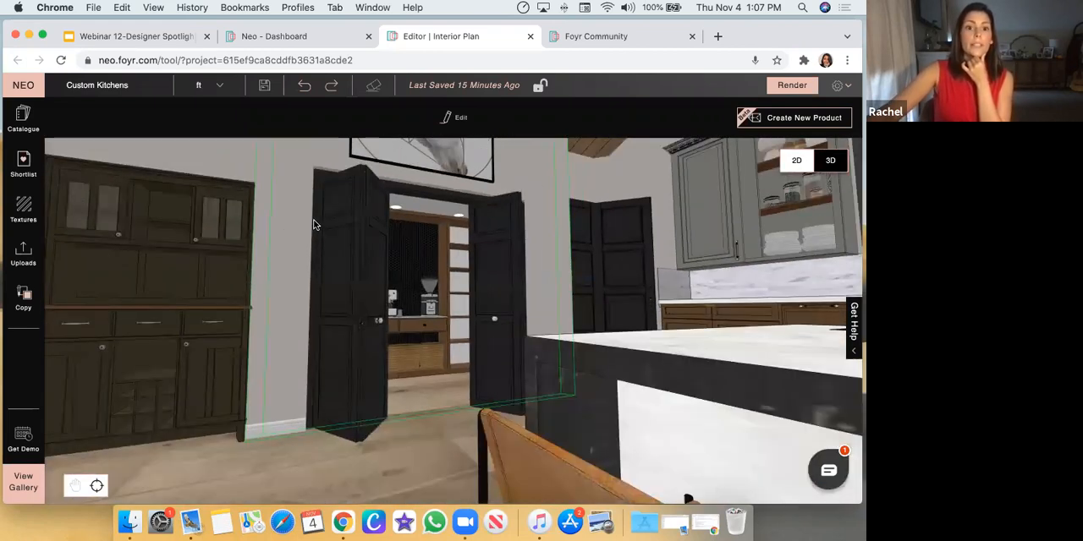
scroll(387, 223, down, 5)
drag(406, 235, 446, 255)
click(309, 271)
drag(410, 381, 217, 281)
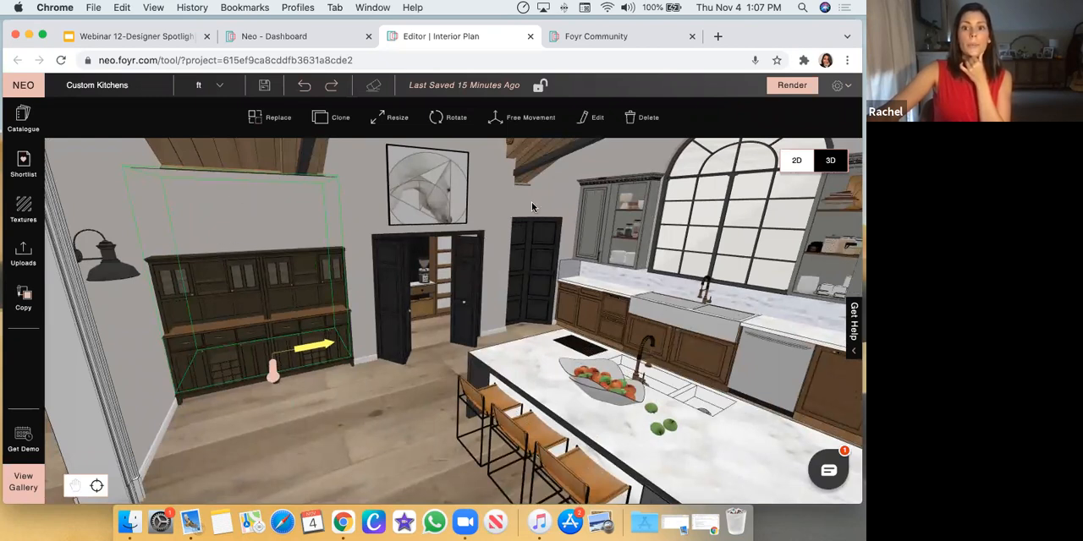
Select the angled corner wall above the black doors and examine its top edge below the wooden ceiling
click(533, 229)
scroll(534, 253, up, 5)
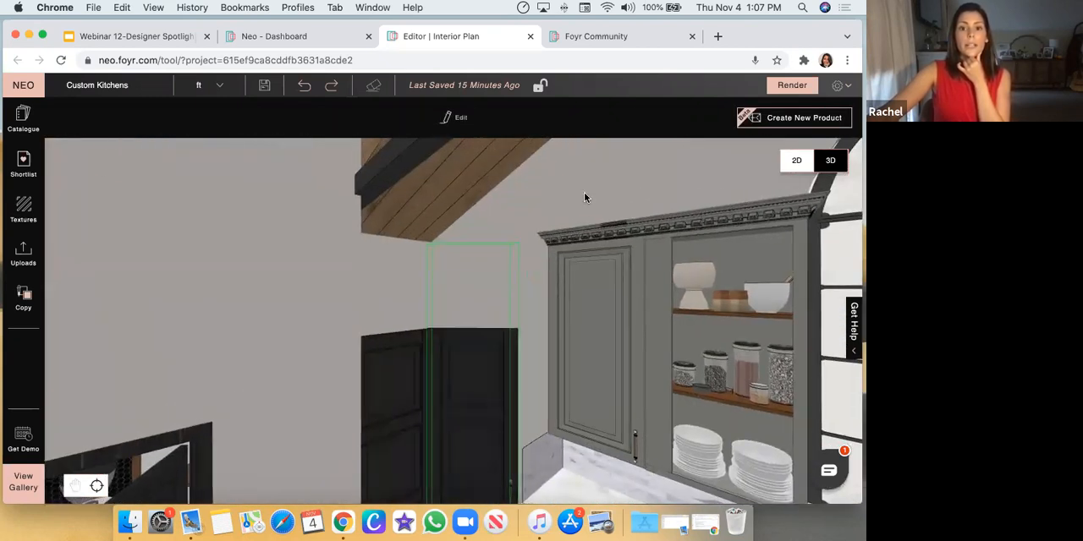
drag(604, 181, 472, 278)
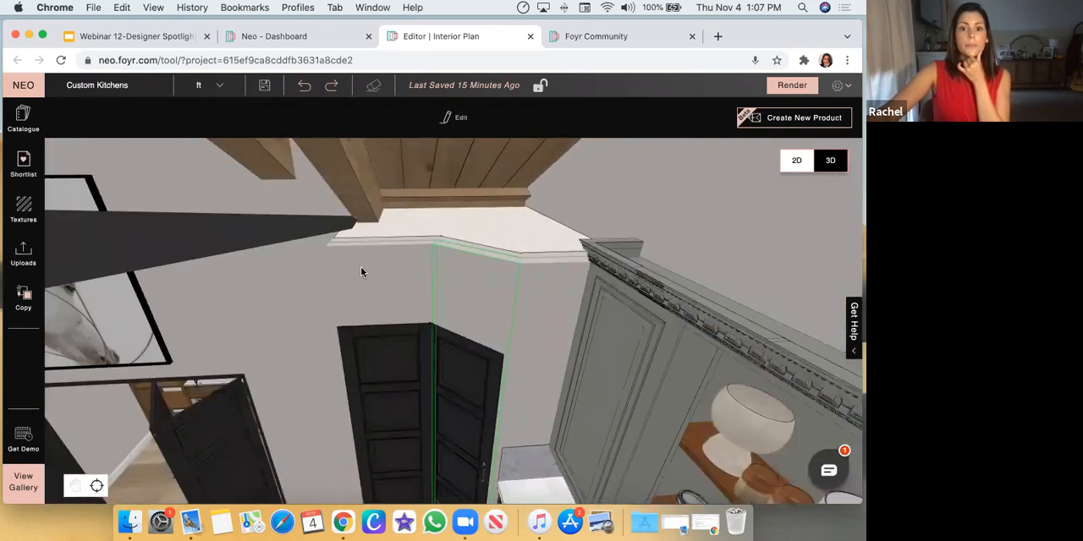
drag(519, 304, 349, 264)
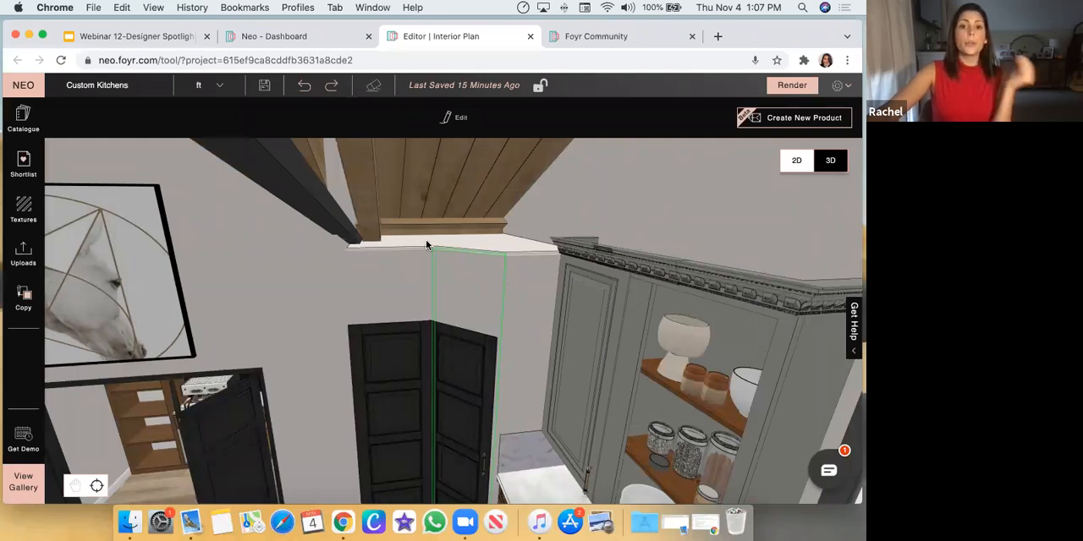
Show the 2D floor plan and view the wall properties of the separate room's upper wall
click(795, 165)
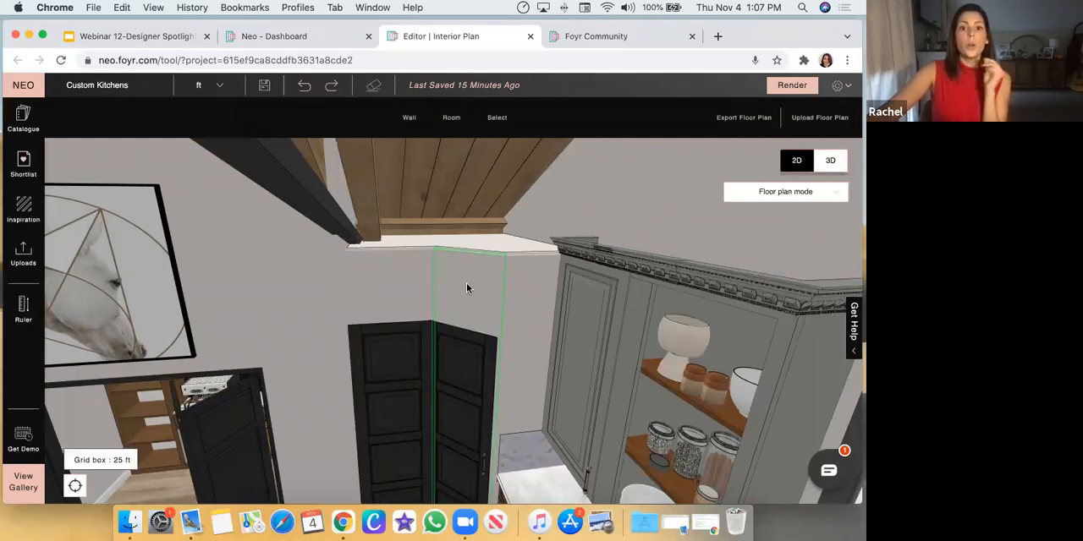
scroll(496, 296, up, 3)
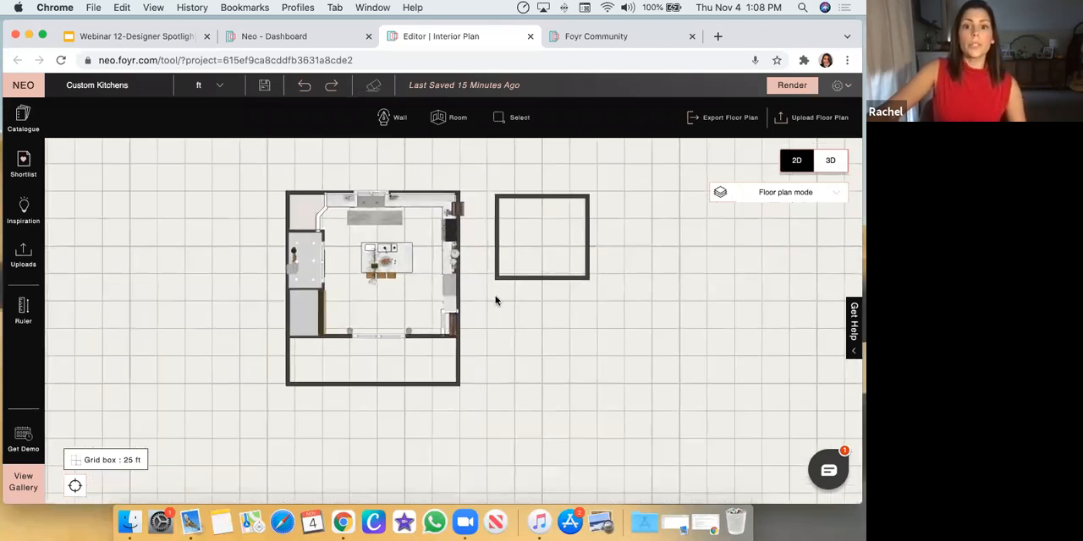
click(540, 181)
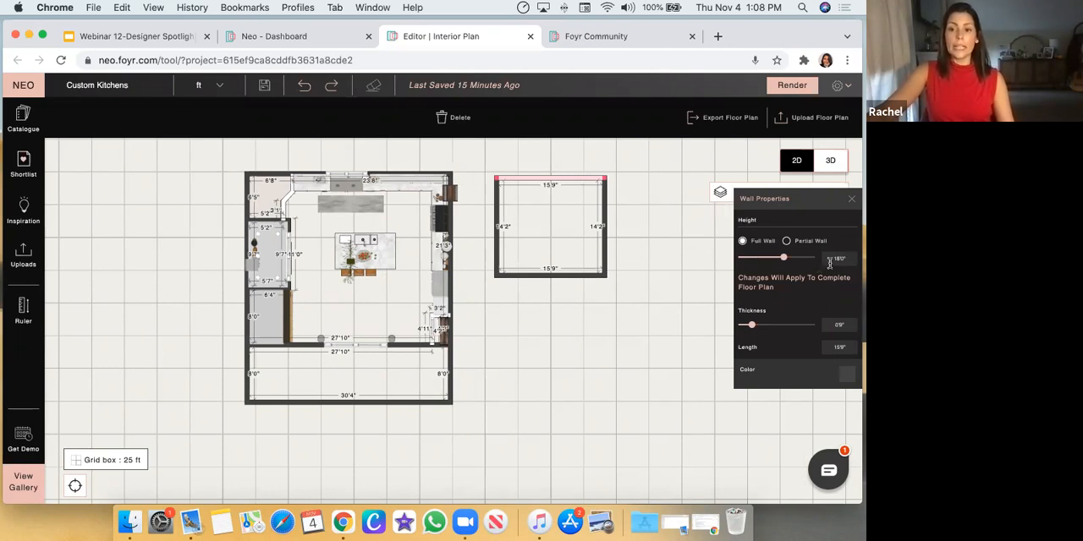
drag(526, 355, 603, 353)
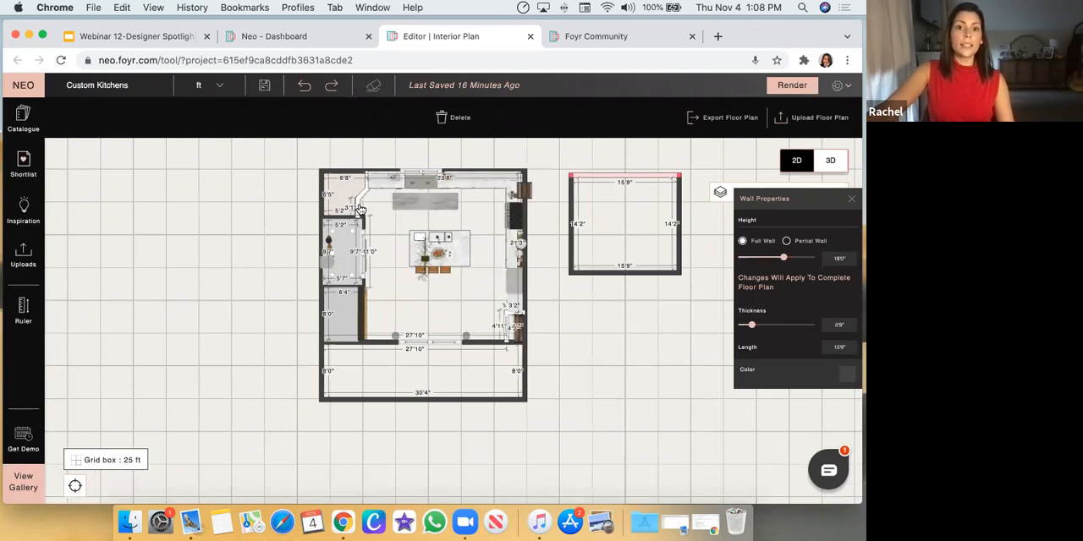
View the height properties of the short angled wall at the kitchen's upper-left corner room, then deselect it
click(362, 199)
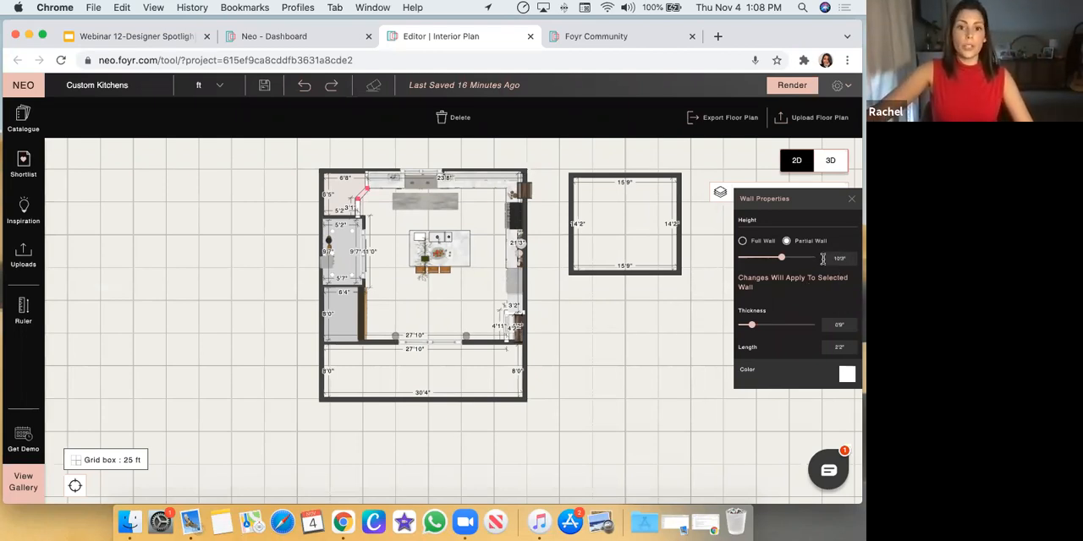
click(599, 329)
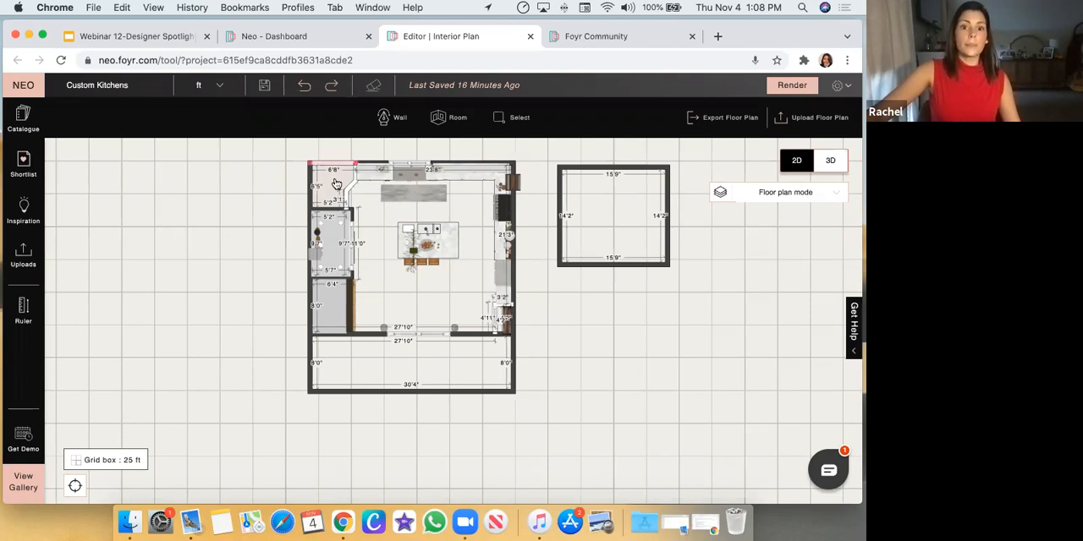
drag(640, 329, 651, 316)
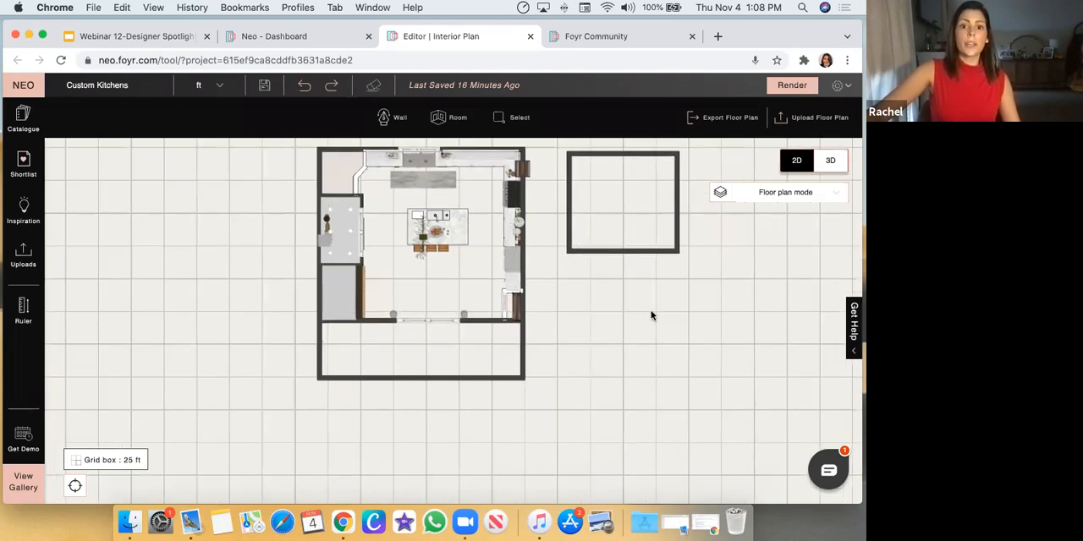
Return to the 3D view and examine the kitchen with its vaulted ceiling, hutch cabinets, pantry doors and island
click(831, 162)
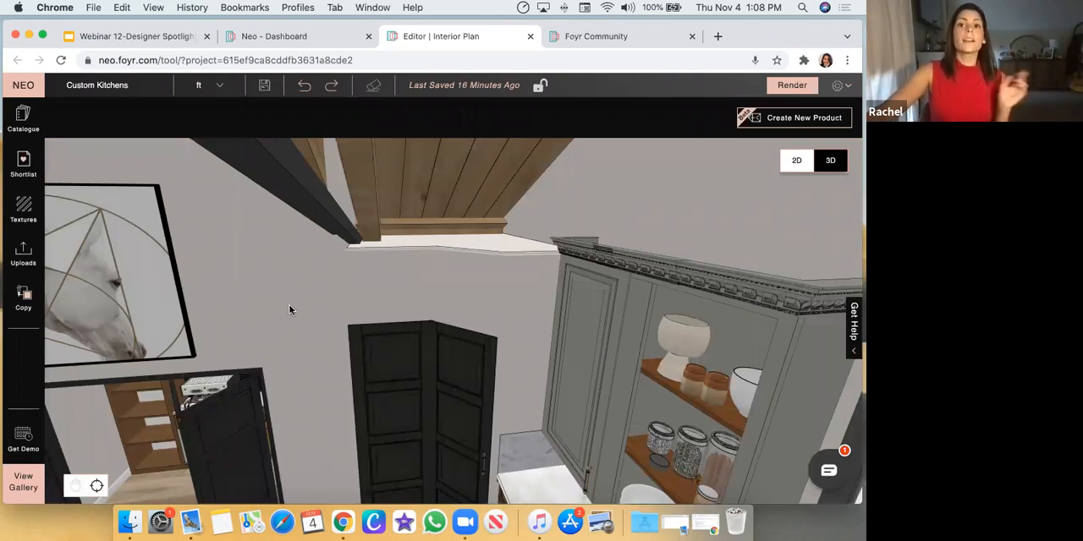
scroll(290, 307, down, 5)
drag(329, 286, 350, 264)
scroll(352, 264, down, 5)
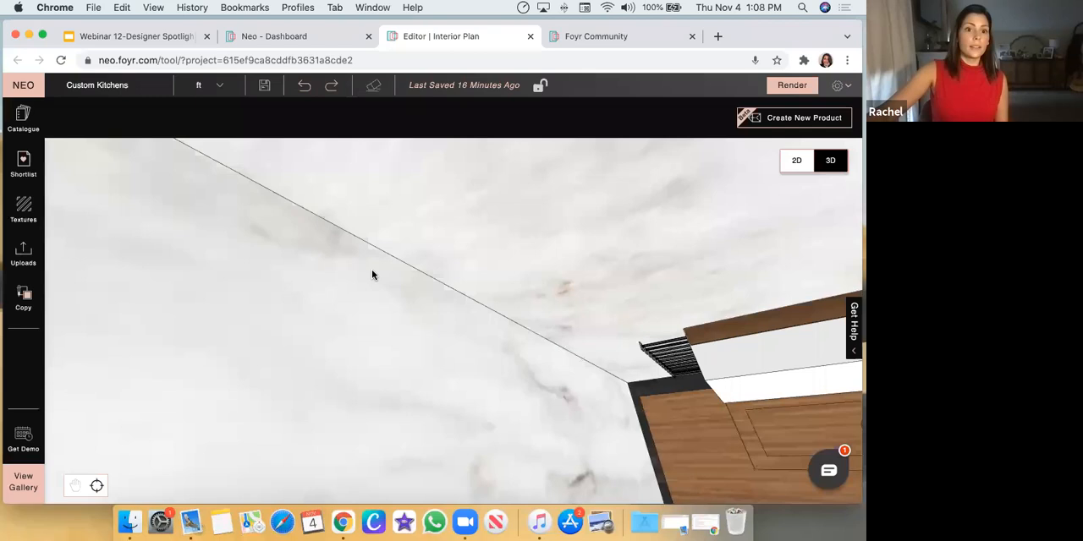
scroll(373, 277, down, 5)
scroll(269, 273, down, 5)
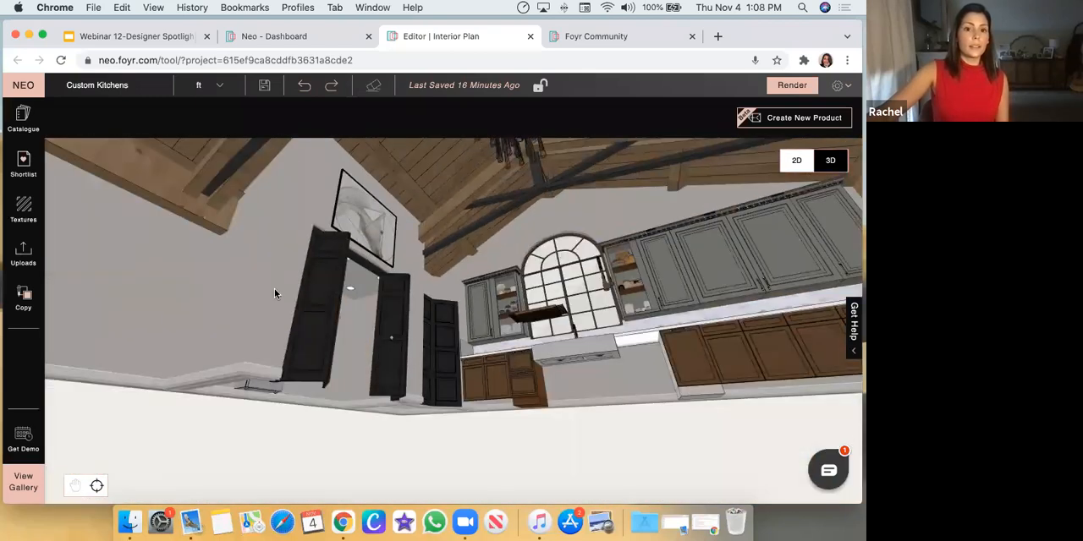
drag(274, 288, 206, 285)
click(206, 284)
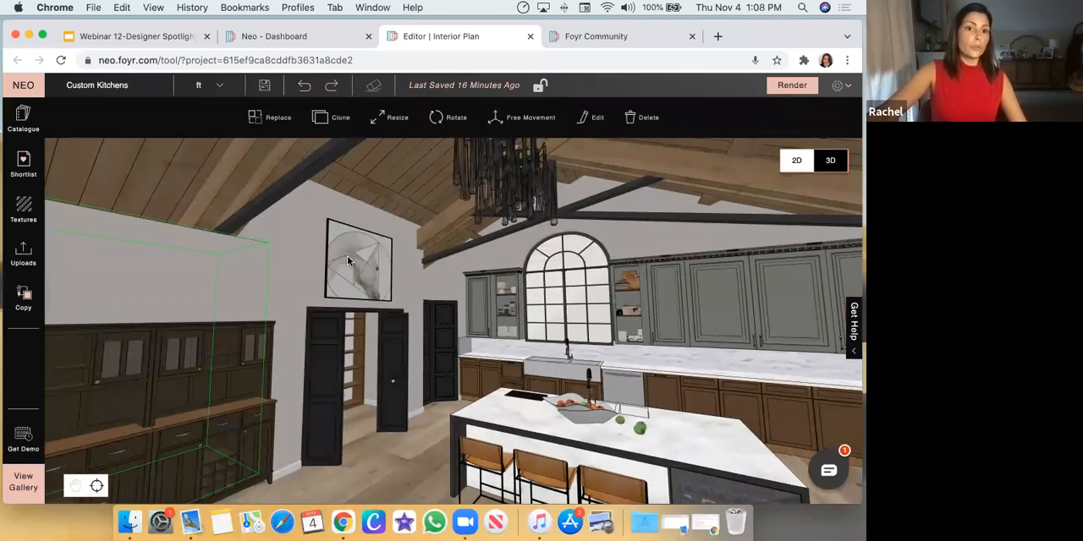
drag(348, 257, 351, 255)
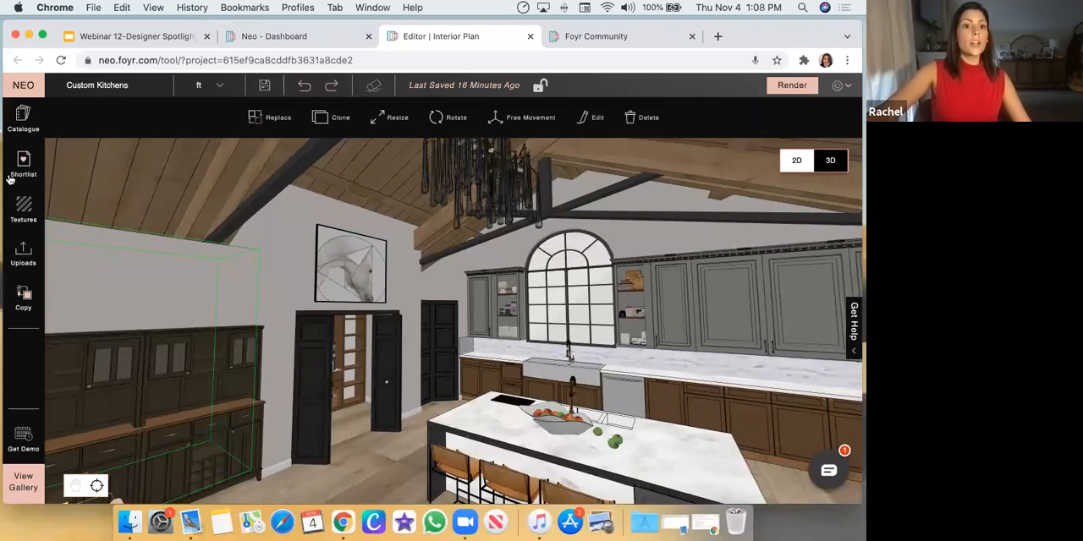
Search the product catalogue for "Floor Docked Cube"
click(23, 119)
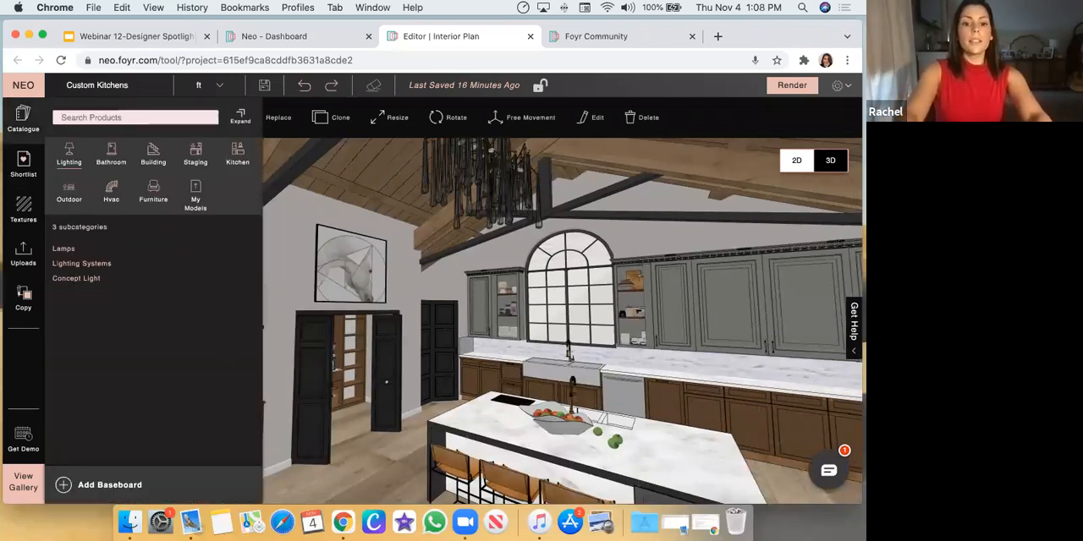
text(Fgloor Docked Cube)
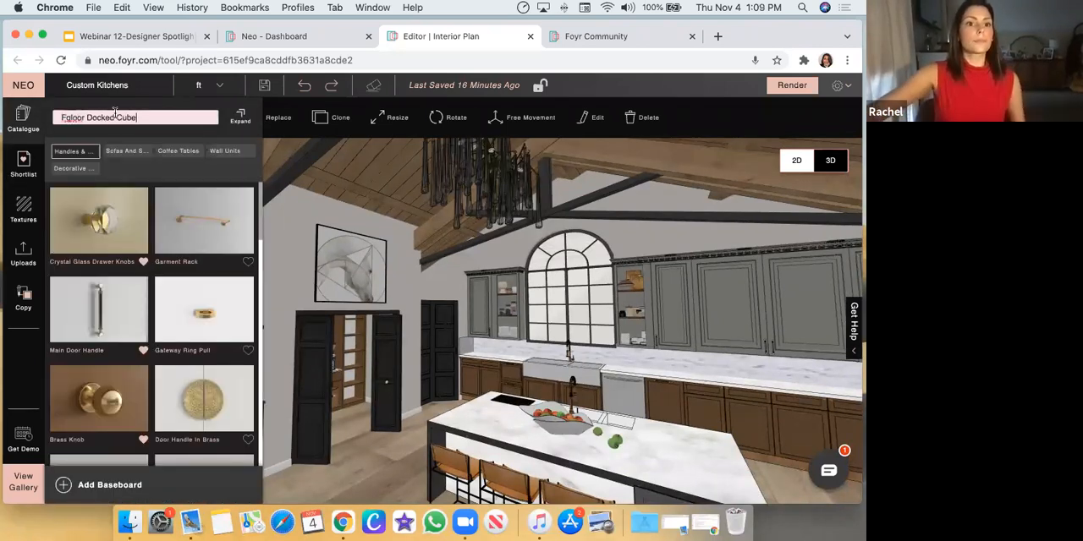
click(66, 118)
key(BackSpace)
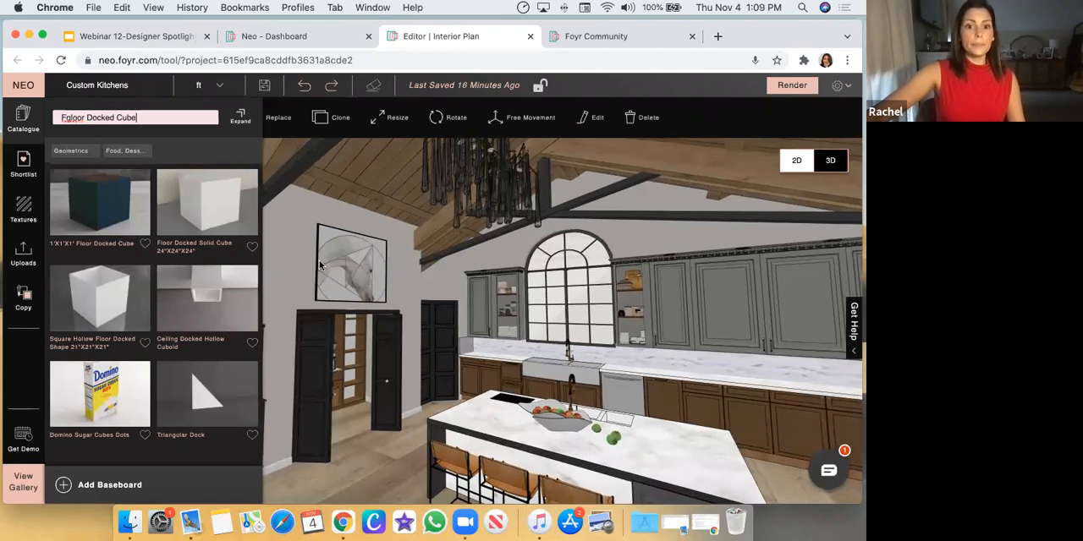
Examine the invisible block around the dark hutch from above the room and from close up
click(218, 226)
drag(377, 241, 422, 270)
drag(428, 325, 343, 389)
scroll(343, 391, down, 5)
click(296, 331)
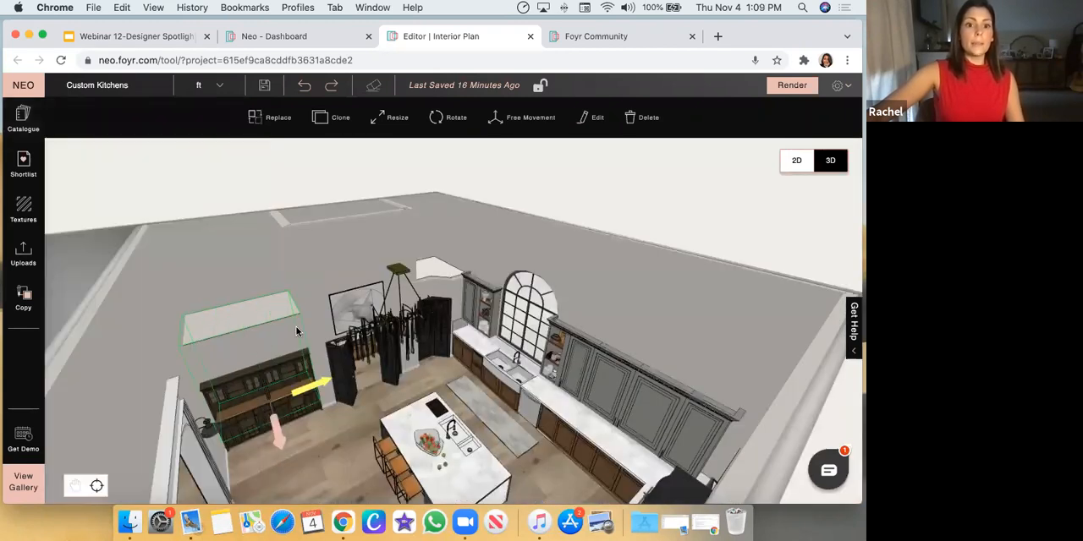
scroll(405, 251, up, 6)
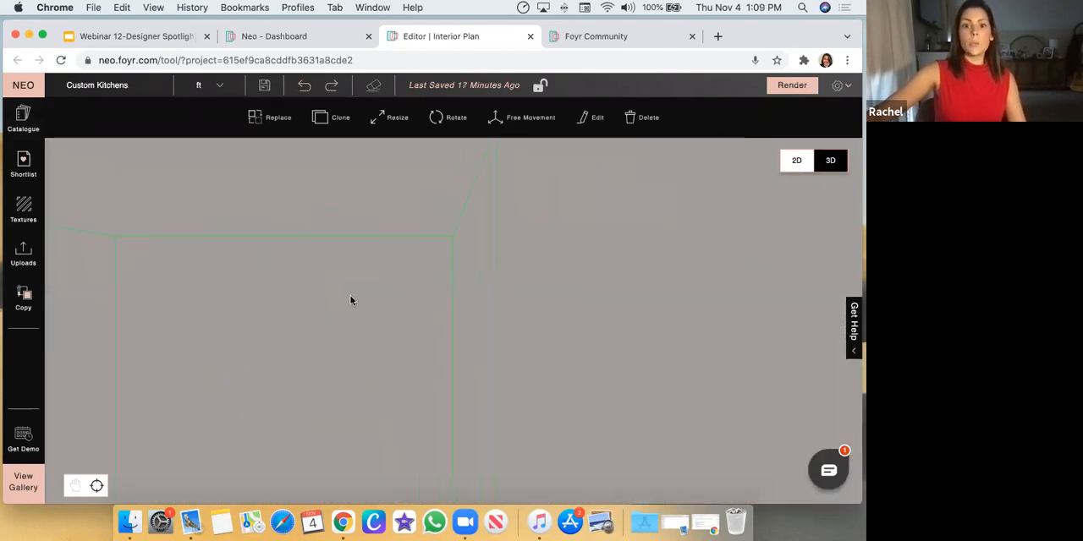
scroll(350, 299, down, 6)
drag(495, 268, 626, 375)
scroll(558, 216, down, 5)
drag(655, 322, 555, 328)
Select the object inside the pantry doorway and the wall around it, and examine the opening between the black doors
click(545, 323)
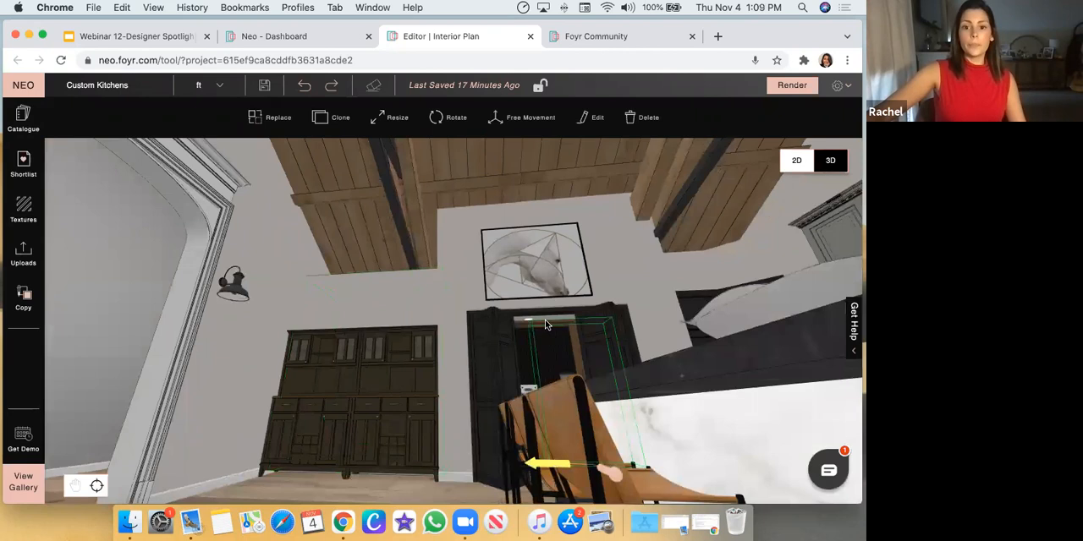
double_click(545, 325)
click(695, 363)
drag(696, 363, 702, 176)
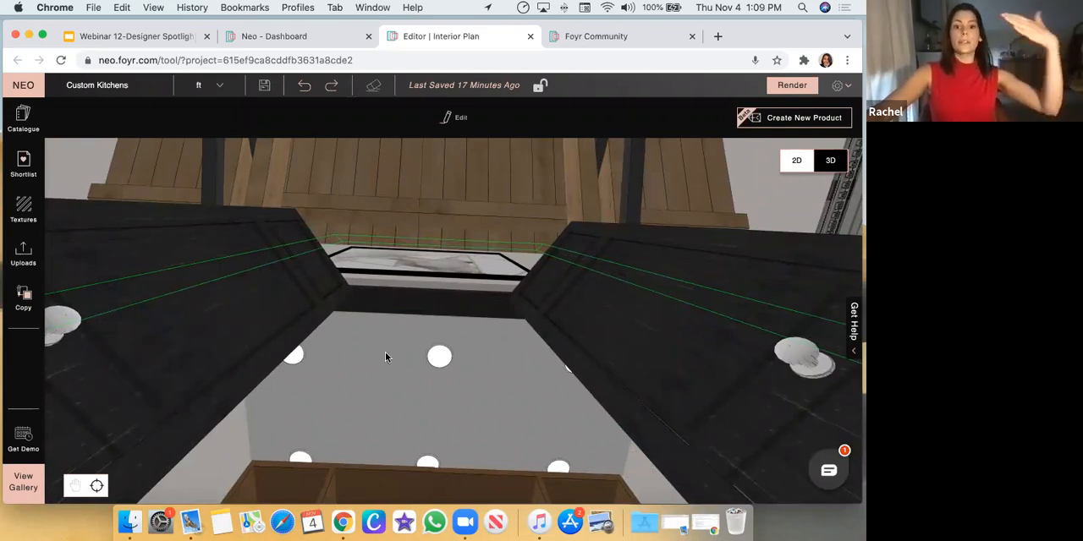
drag(418, 360, 529, 259)
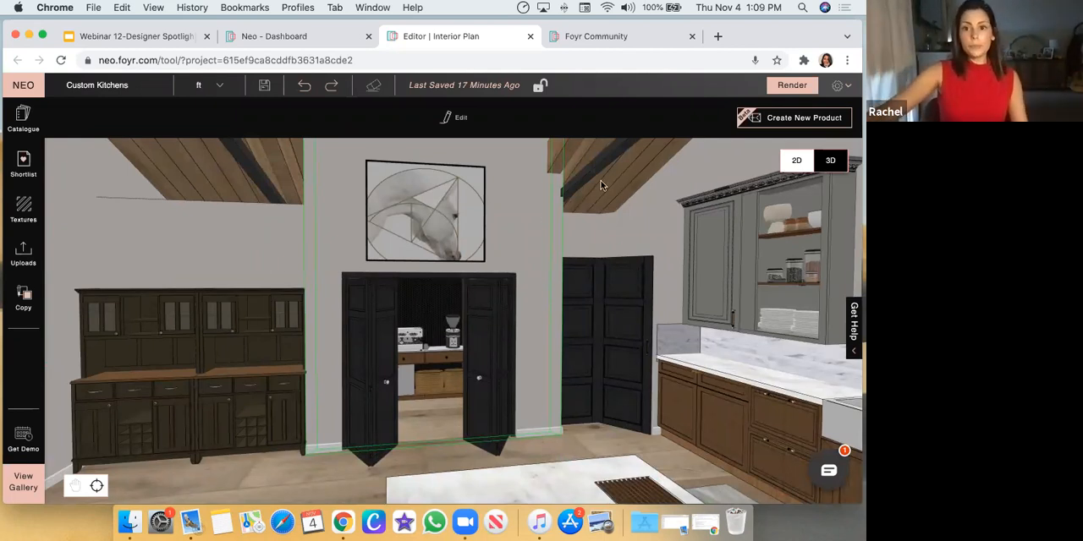
Examine the partial-height wall above the hutch where it meets the wooden ceiling
drag(148, 207, 155, 232)
drag(287, 235, 217, 358)
scroll(272, 362, down, 2)
scroll(208, 381, down, 2)
scroll(218, 359, up, 3)
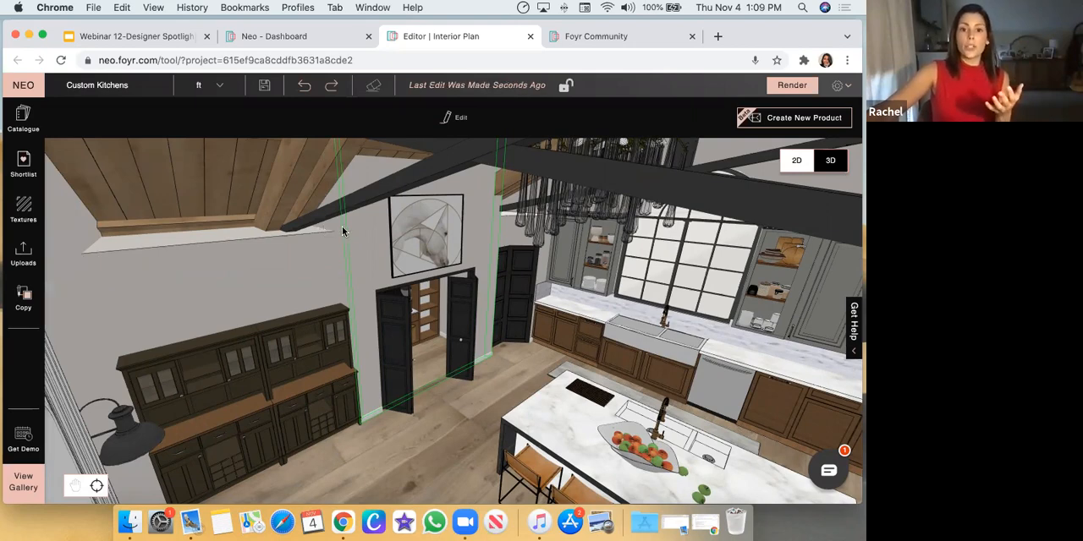
Select the short wall beside the corner black doors and examine its top edge from above the grey wall cabinets
double_click(561, 291)
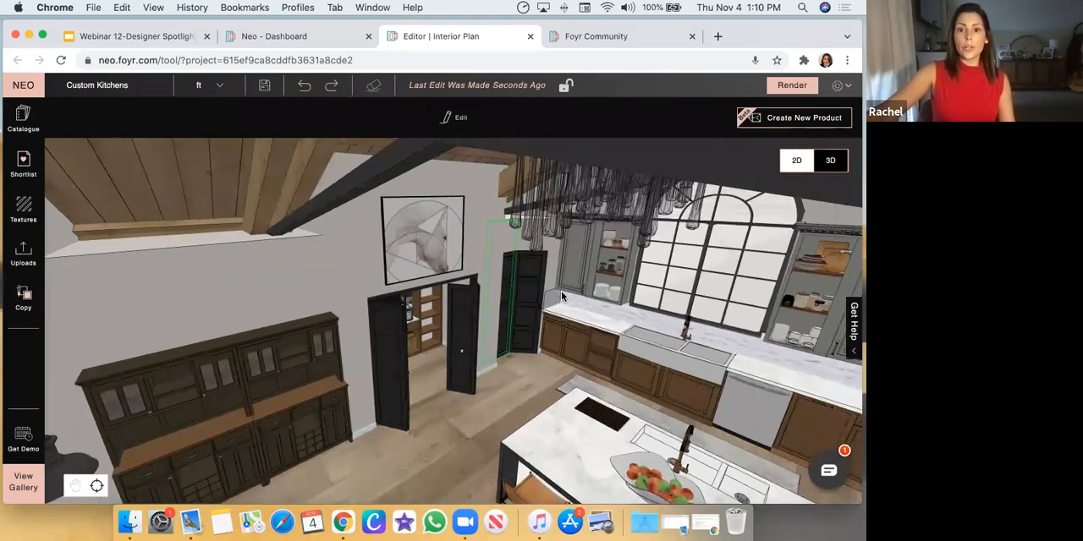
drag(331, 324, 511, 285)
drag(757, 264, 425, 239)
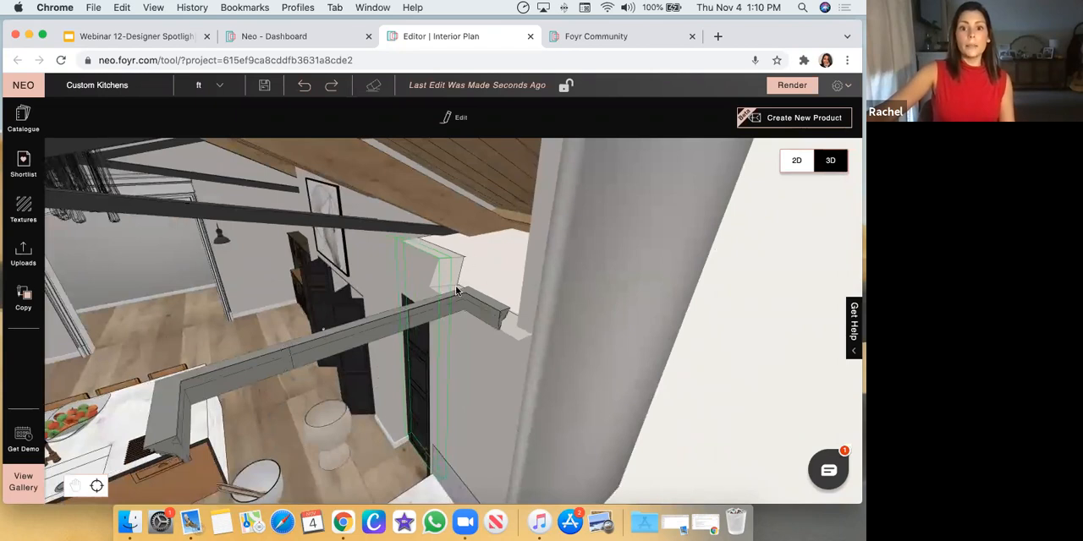
drag(611, 319, 506, 259)
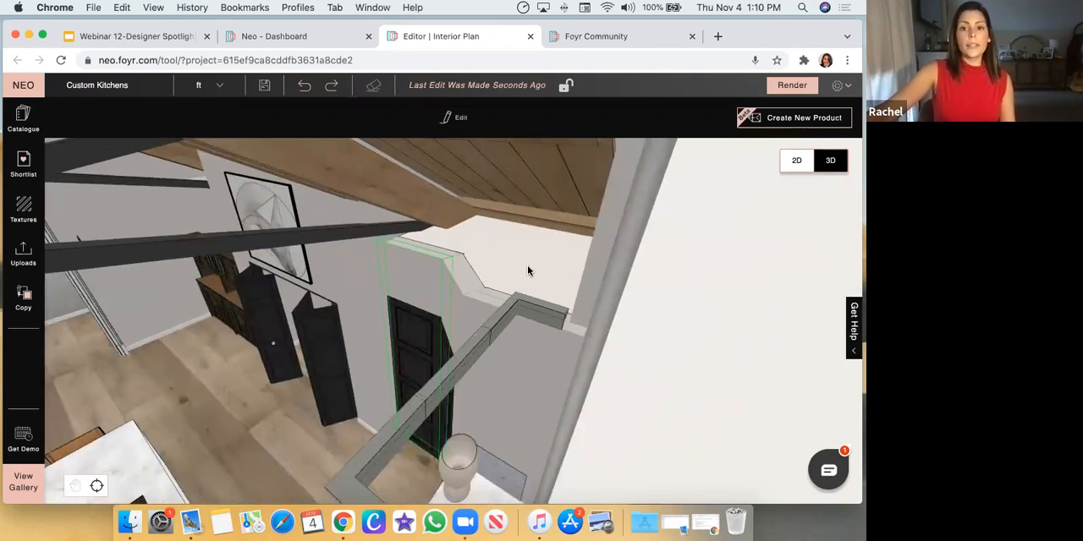
Open the white panel capping the corner room for modification, view its angled outline, and return to the kitchen
click(527, 271)
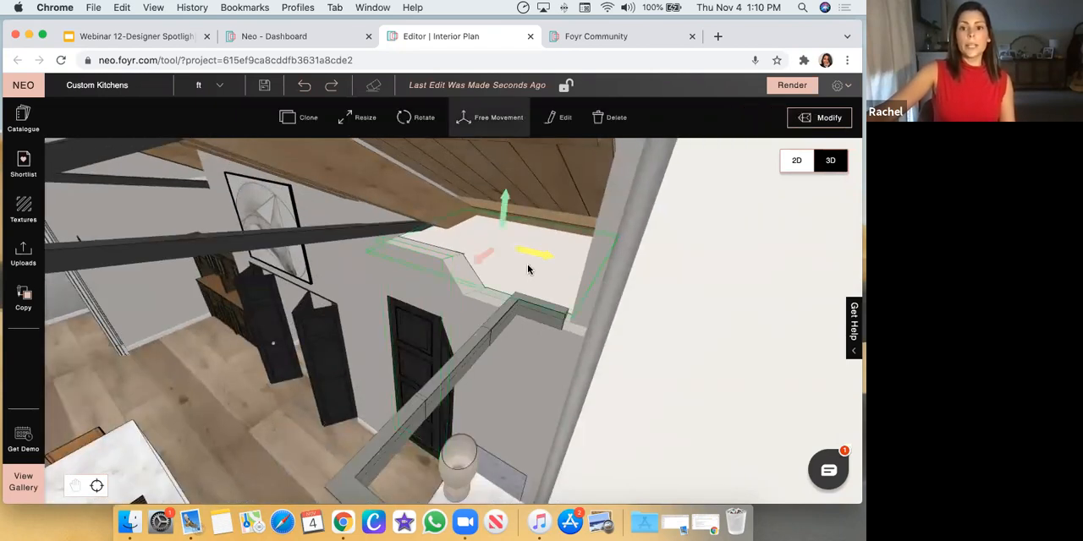
click(825, 120)
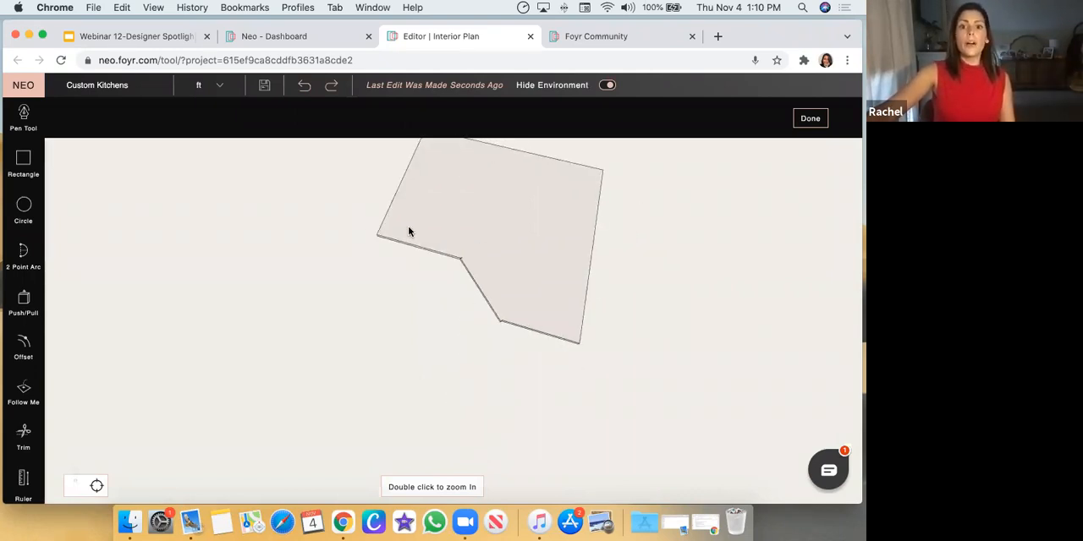
click(809, 119)
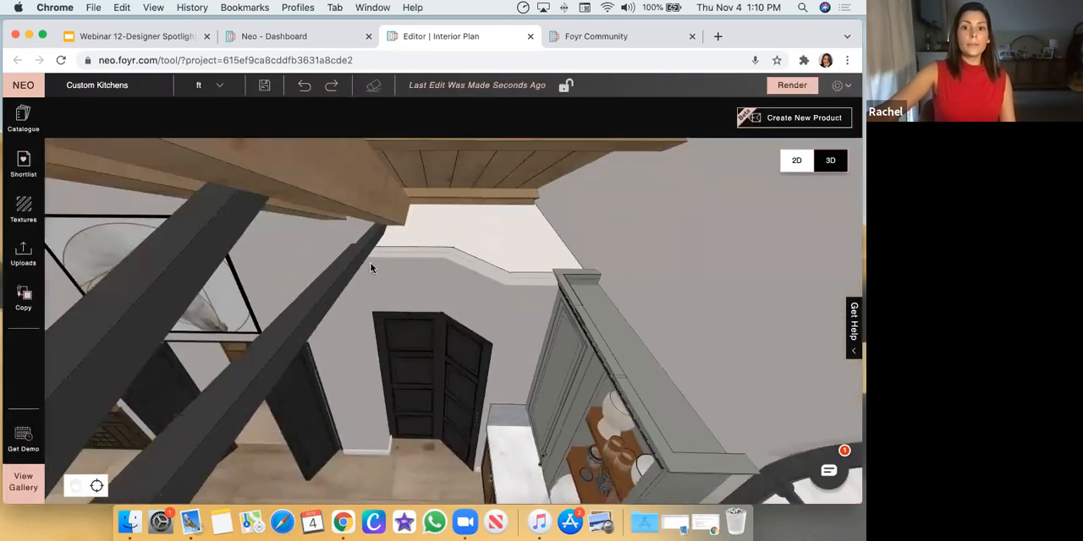
Reselect the white panel above the corner black doors and check it from below, then select the adjacent cabinet wall
drag(370, 268, 429, 256)
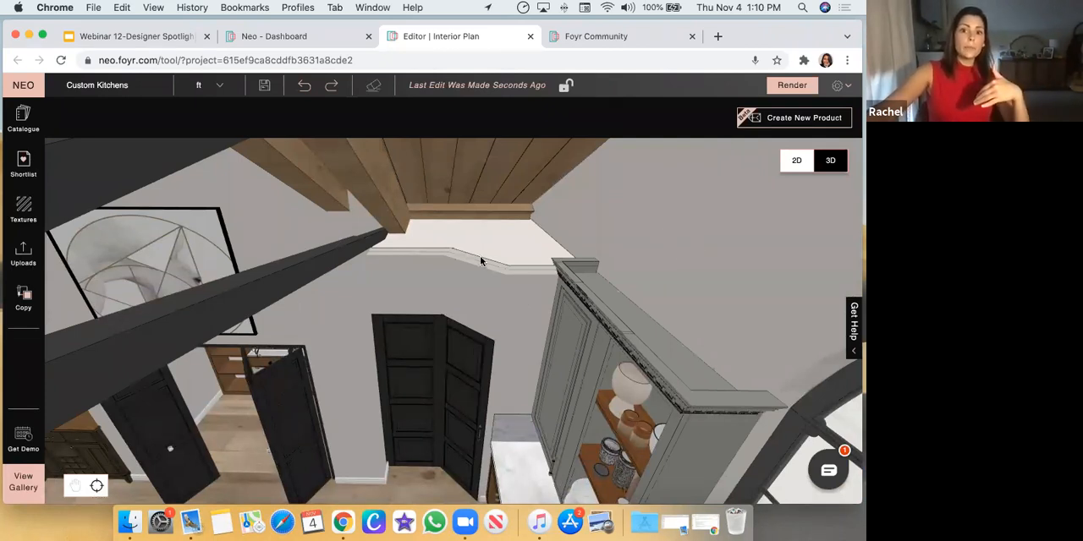
click(508, 244)
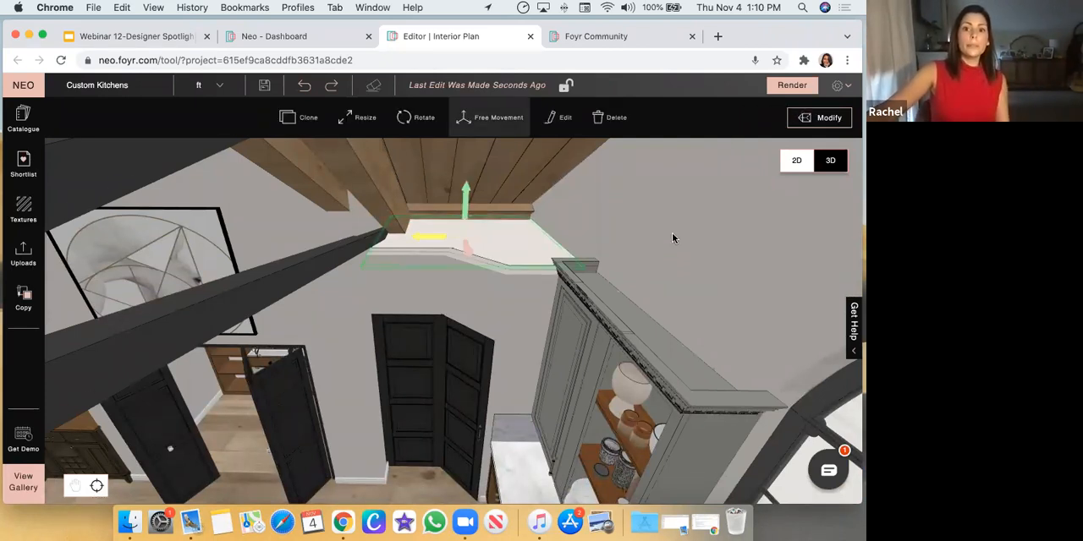
drag(672, 234, 478, 300)
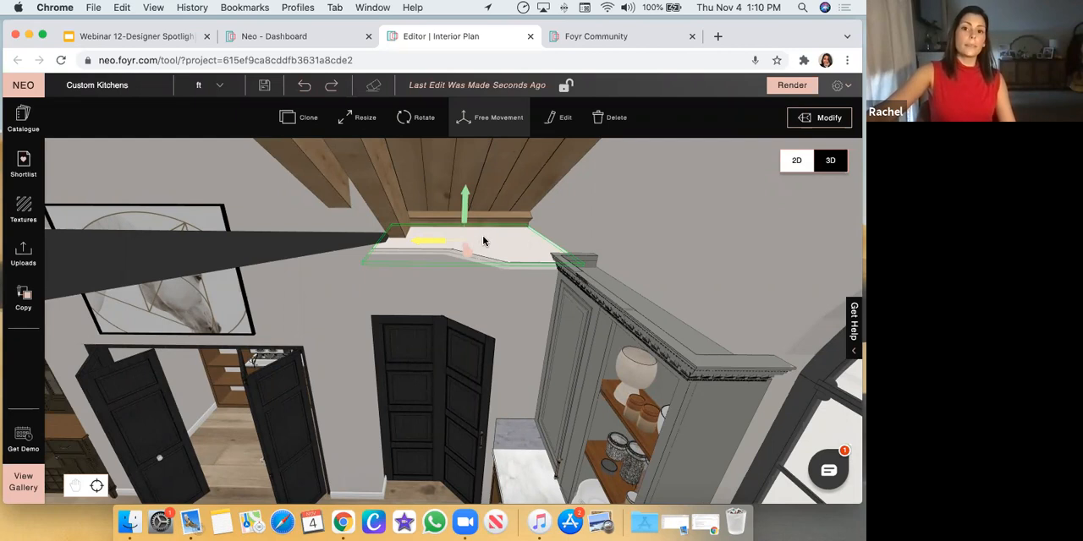
click(668, 258)
drag(676, 261, 472, 244)
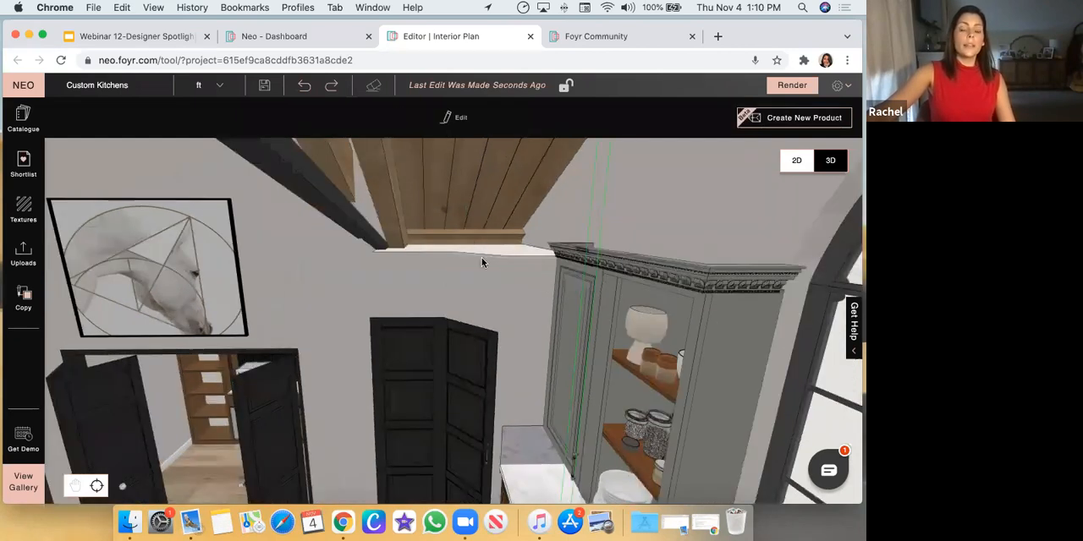
Examine the whole kitchen from under the vaulted ceiling, through the arched opening and from above the adjoining room
drag(562, 288, 457, 431)
scroll(411, 429, down, 5)
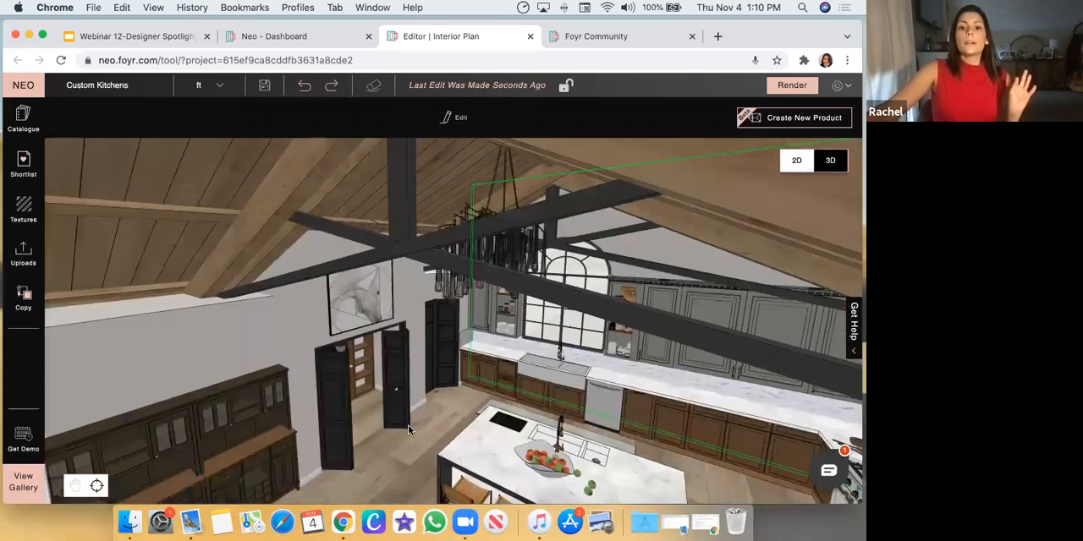
drag(452, 395, 499, 370)
click(499, 371)
scroll(499, 371, down, 6)
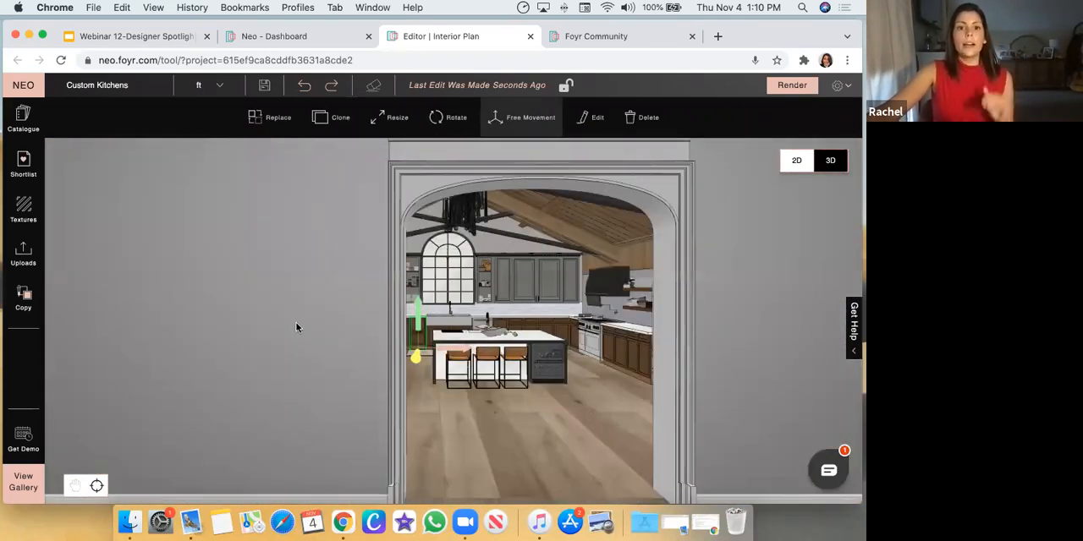
scroll(296, 323, down, 5)
drag(344, 246, 370, 461)
scroll(400, 345, down, 5)
scroll(399, 347, down, 4)
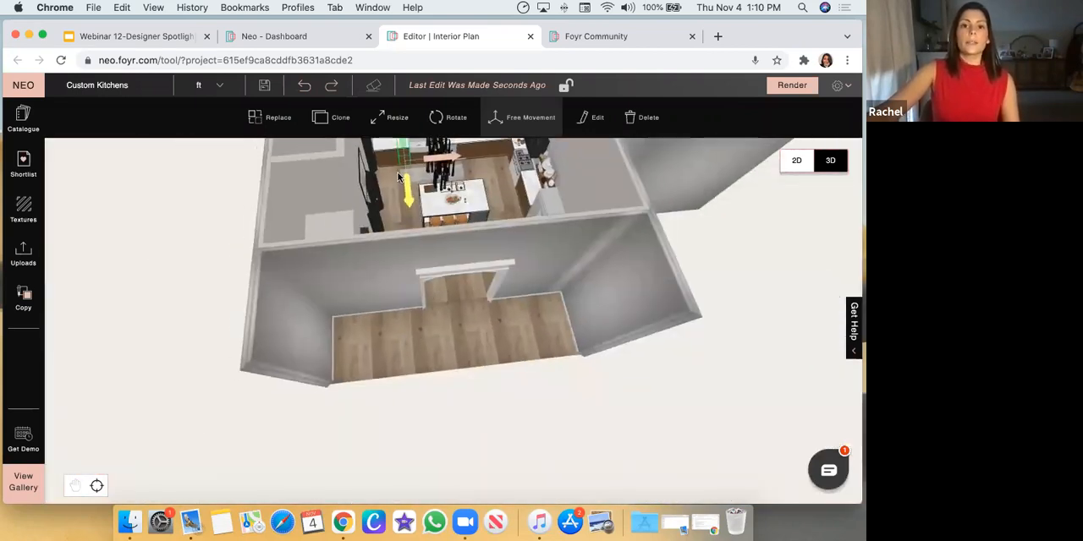
View the properties of the brown base cabinet front nearest the black doors on the sink wall
scroll(499, 222, up, 4)
scroll(500, 222, up, 10)
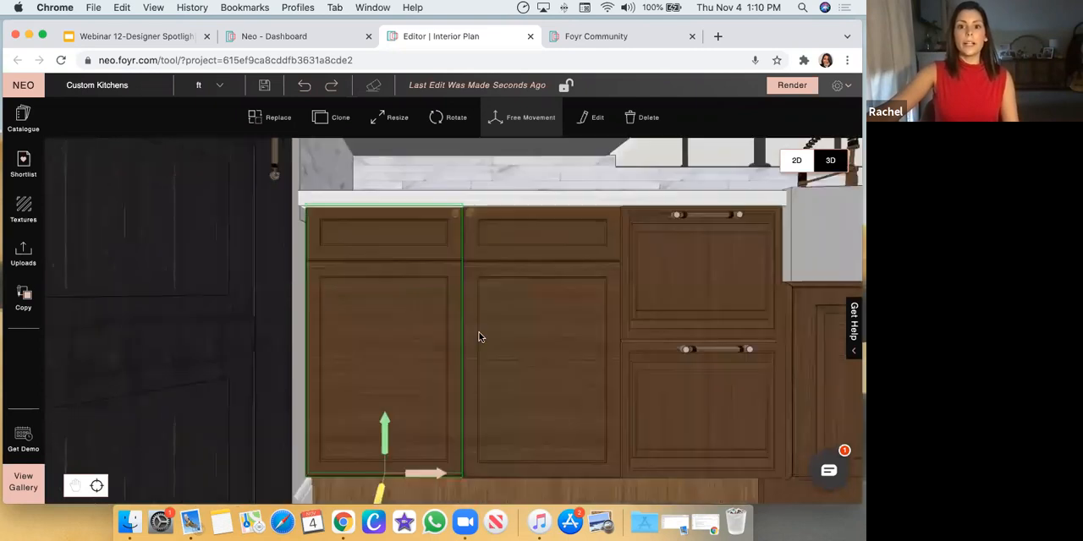
scroll(466, 364, down, 2)
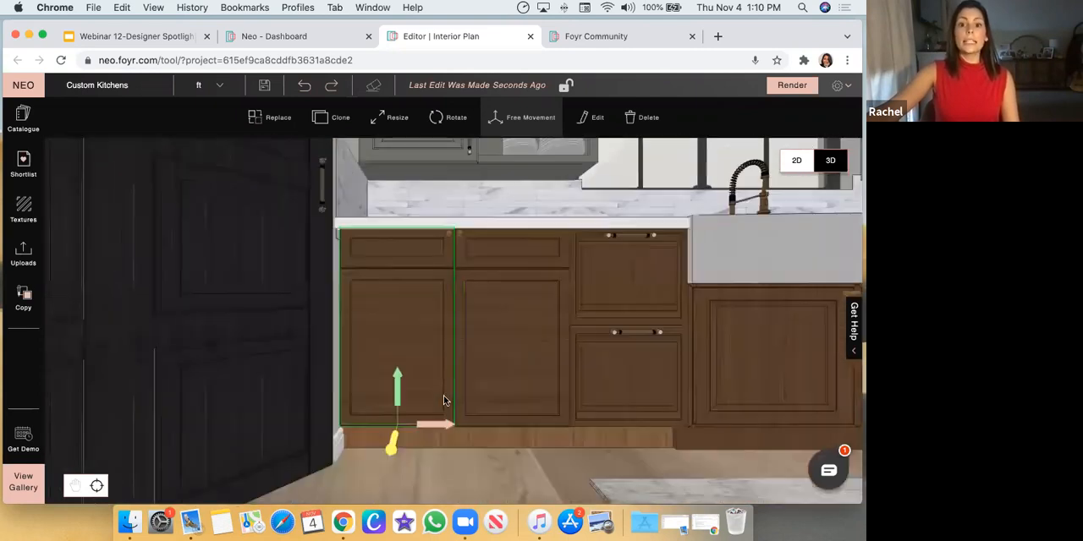
click(79, 488)
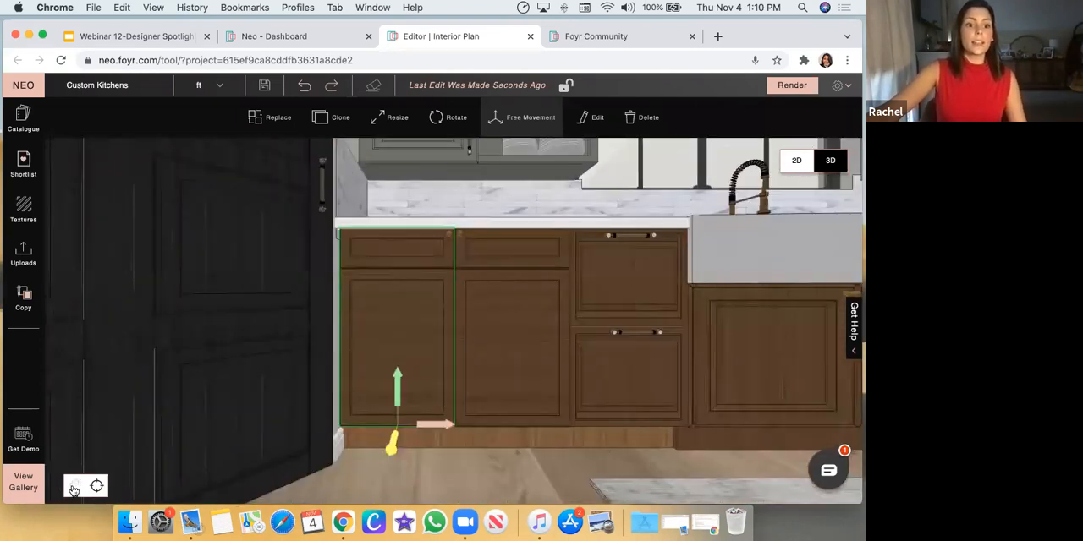
drag(691, 302, 430, 360)
scroll(742, 276, down, 3)
drag(677, 335, 280, 350)
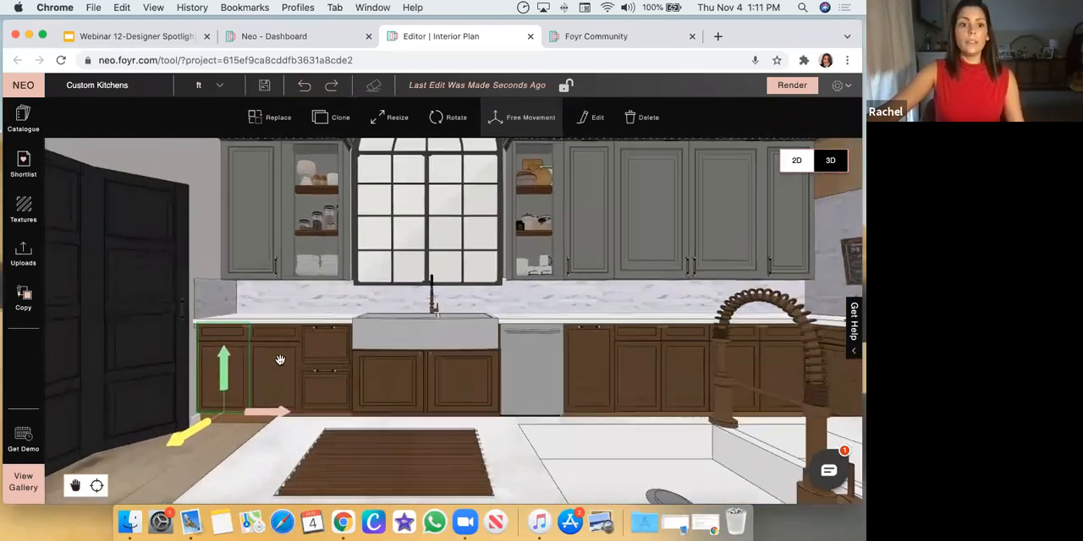
click(226, 351)
click(224, 351)
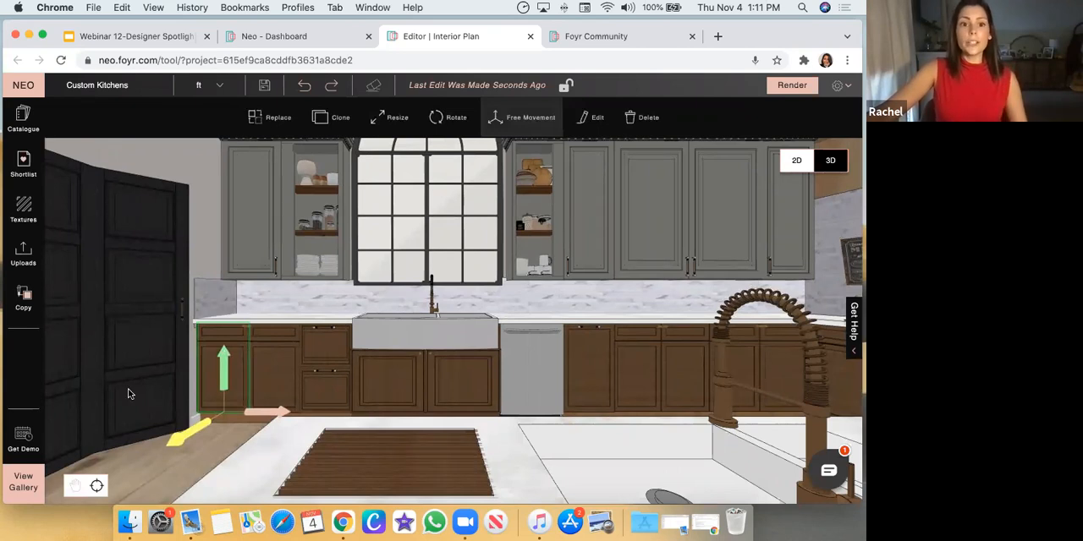
click(592, 121)
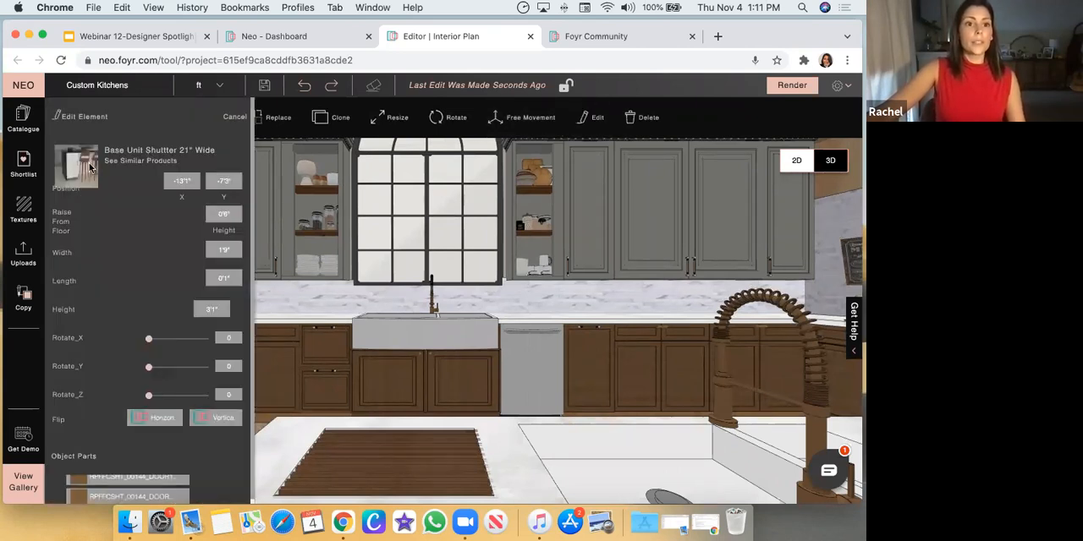
Search the catalogue for "Cabinet Shutter" and browse to the base unit shutters
click(23, 118)
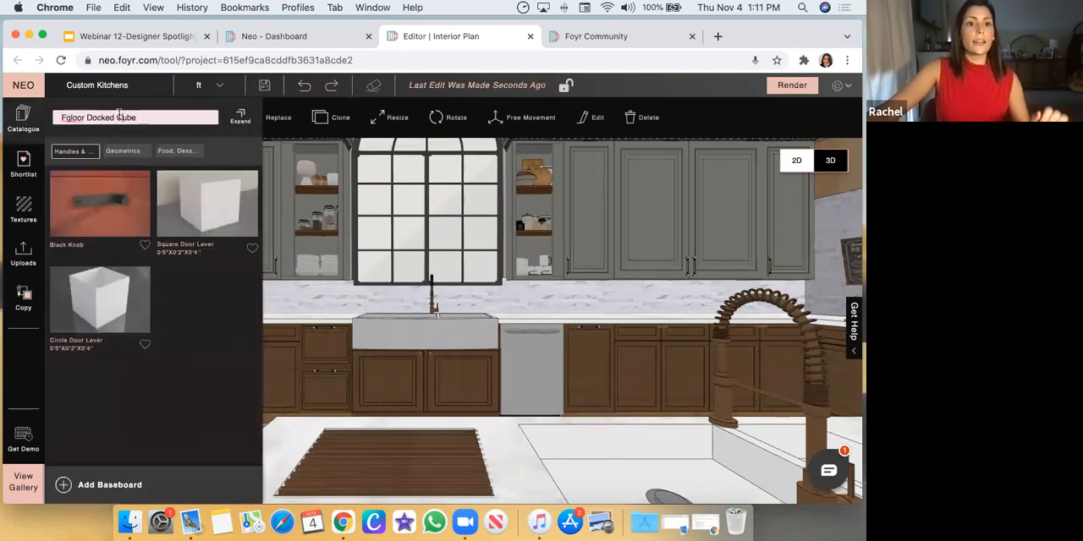
key(super+a)
text(Cabinet Shutter)
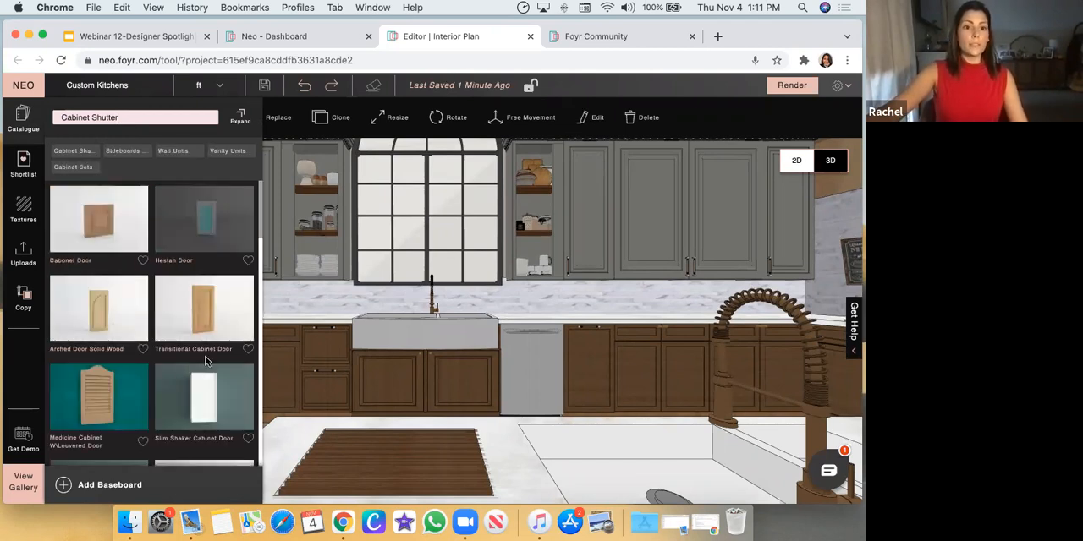
scroll(190, 373, down, 4)
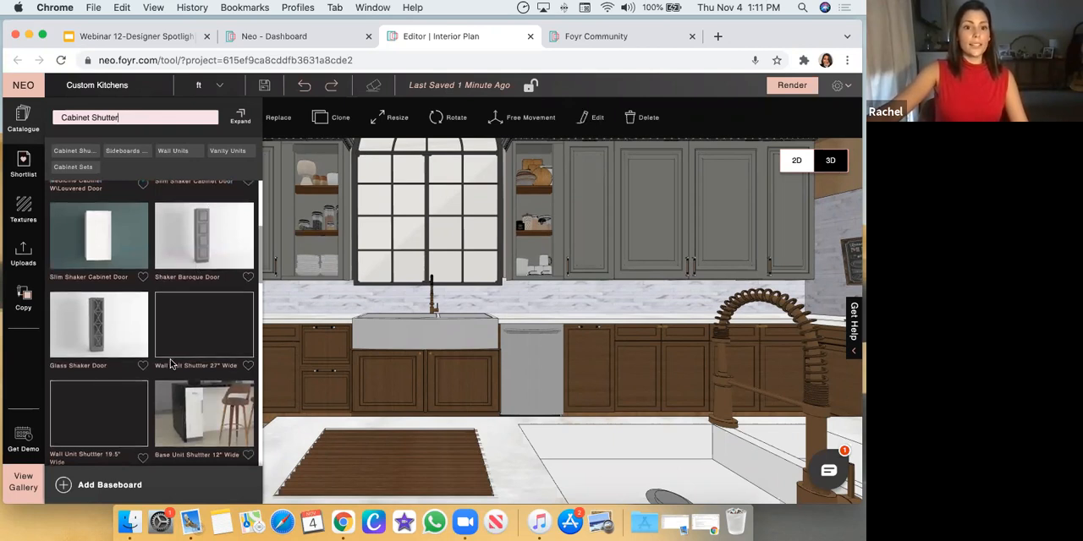
scroll(170, 359, down, 5)
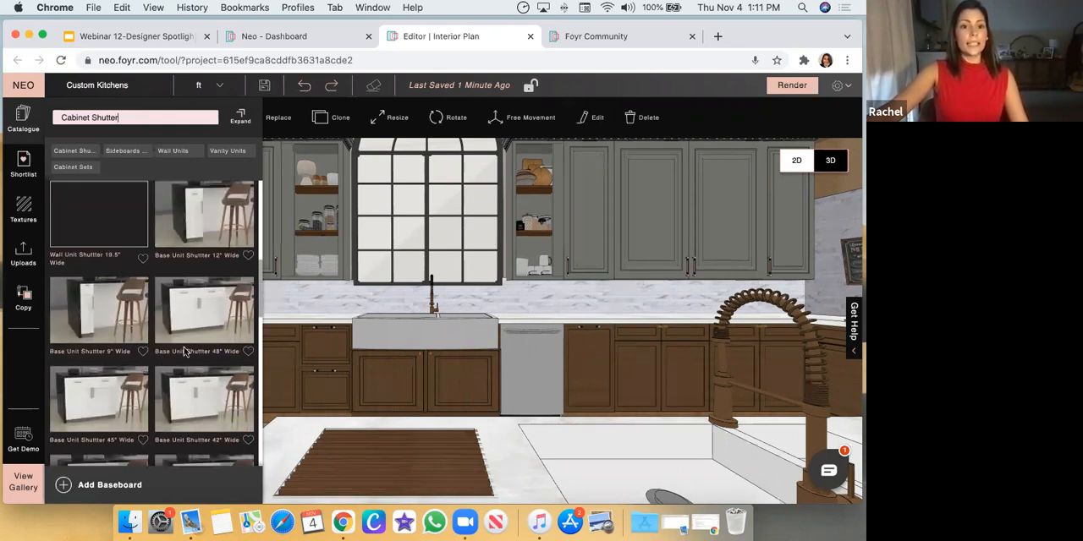
scroll(207, 370, down, 3)
Place a Base Unit Shutter 36" Wide in front of the brown base cabinets beside the farmhouse sink
drag(208, 396, 346, 383)
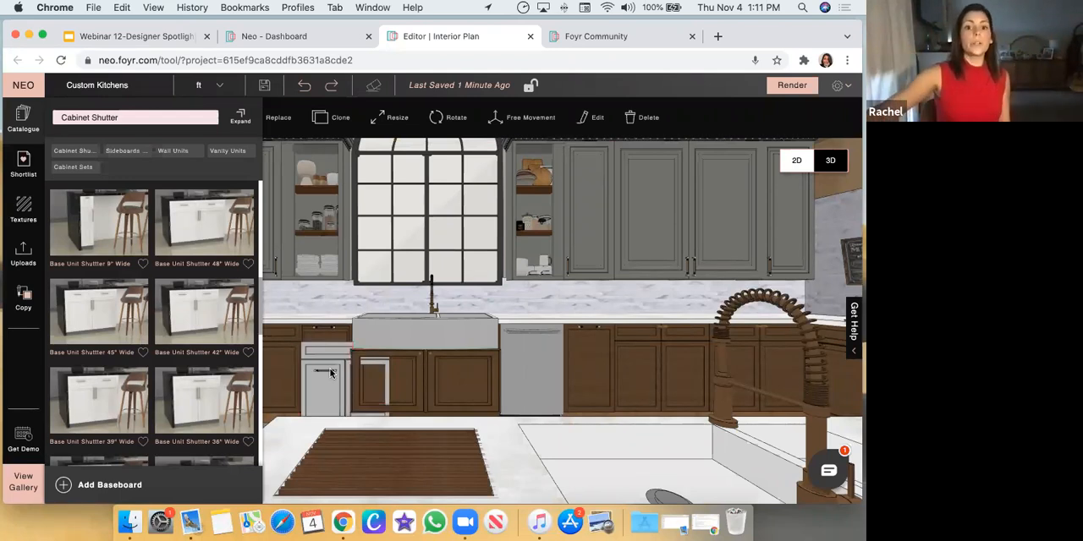
click(335, 352)
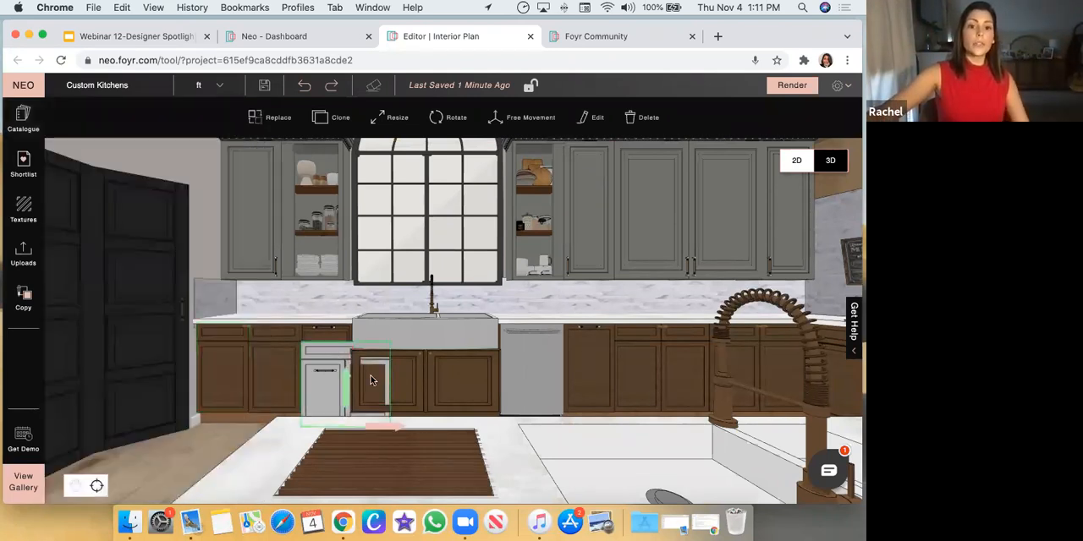
scroll(415, 325, up, 5)
scroll(445, 319, down, 5)
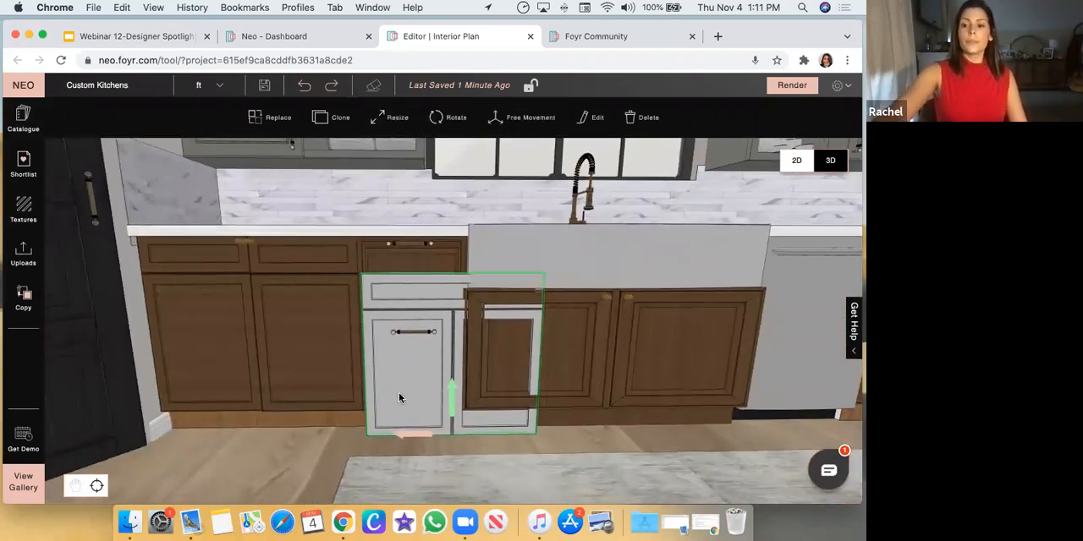
Delete the base unit shutter placed in front of the brown base cabinets
key(Delete)
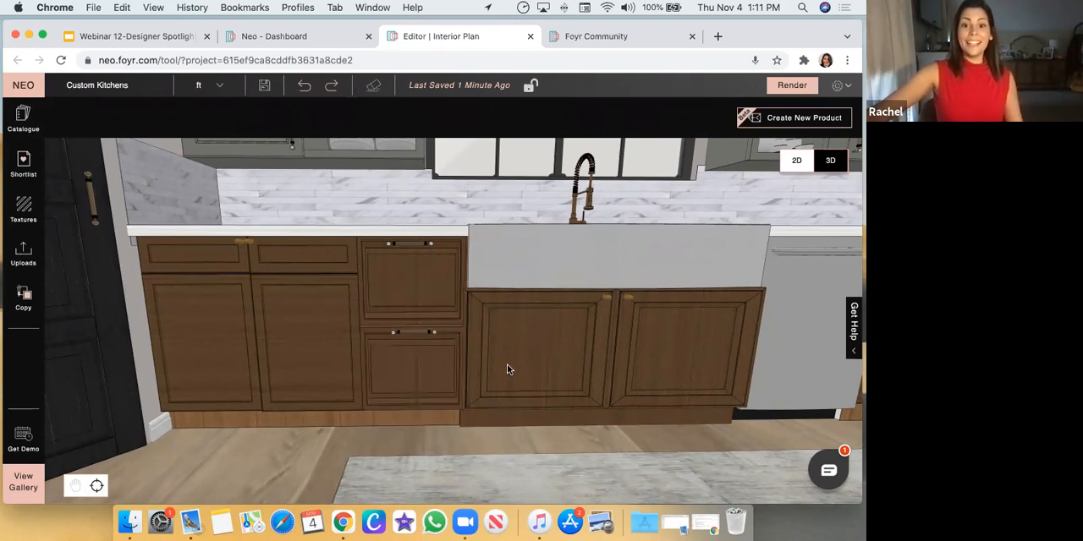
scroll(435, 295, down, 1)
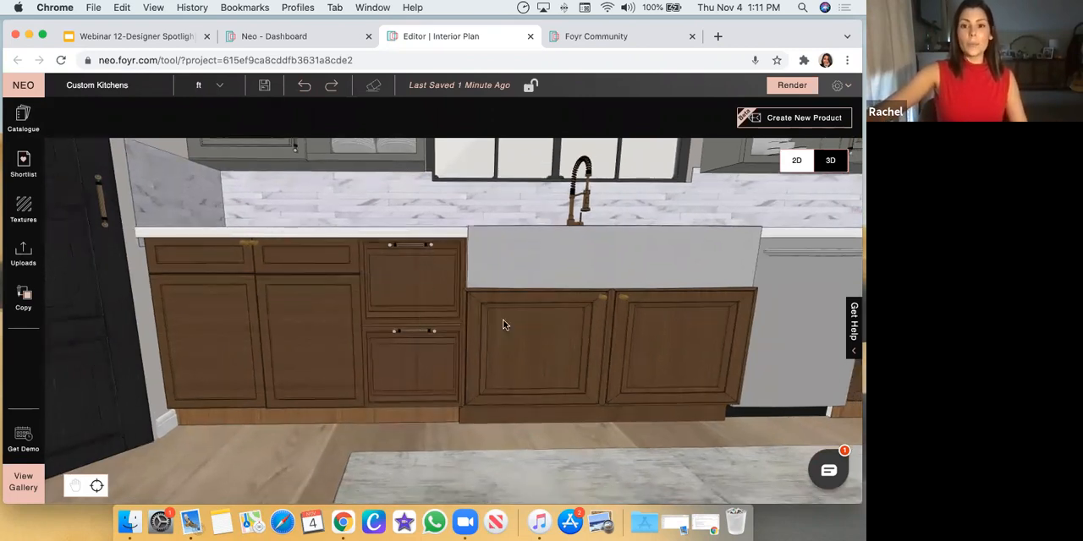
View the properties of the brown base cabinet under the farmhouse sink
click(530, 324)
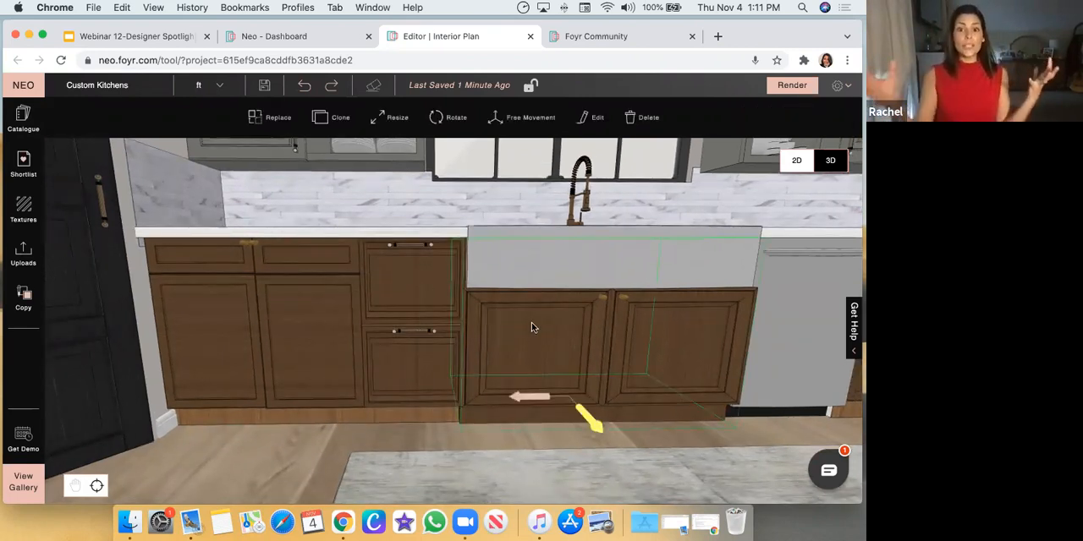
drag(330, 439, 327, 456)
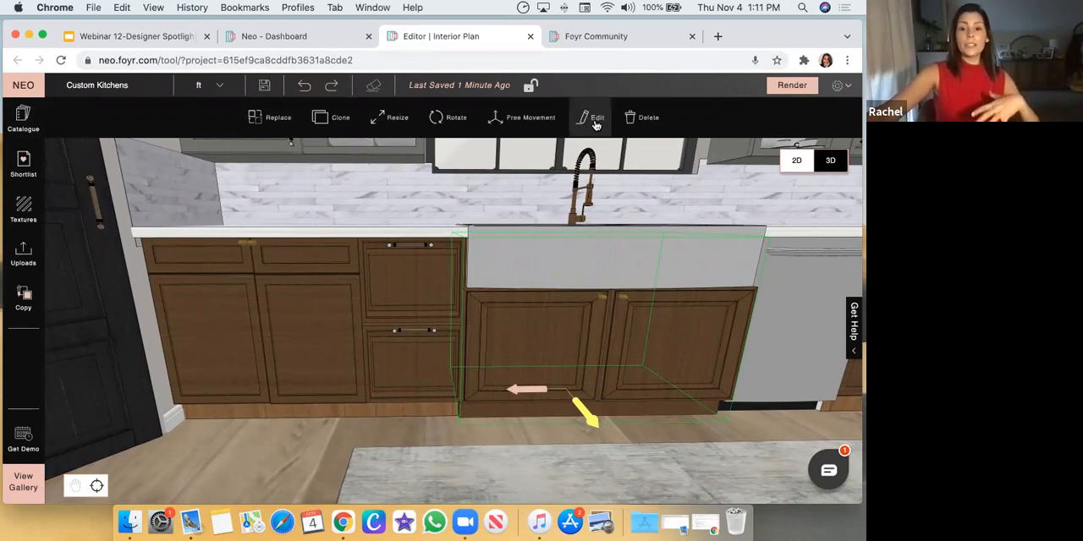
click(595, 121)
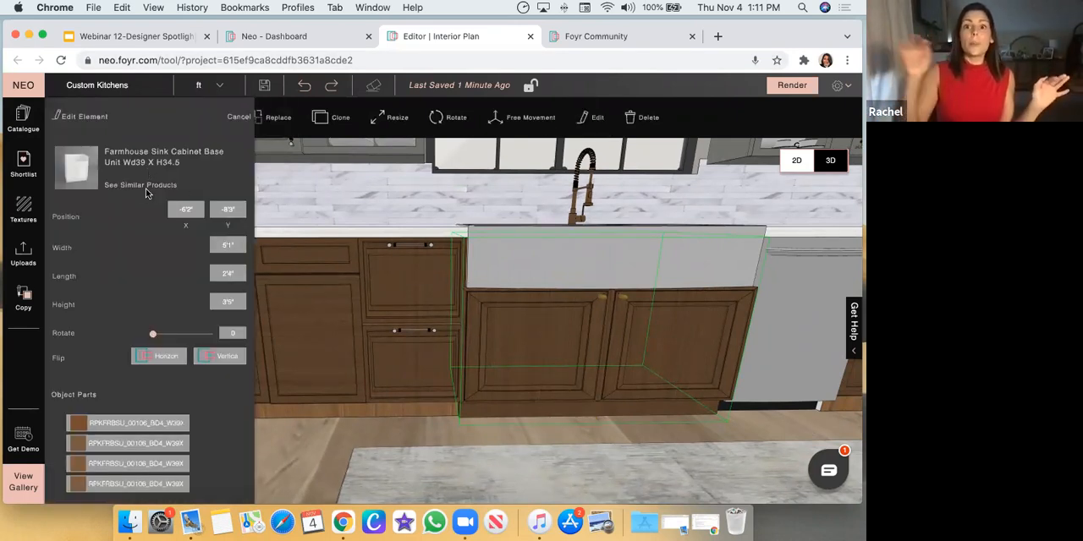
Search the catalogue for "Drop In Sink Base Unit" and browse the sink base cabinets
click(63, 153)
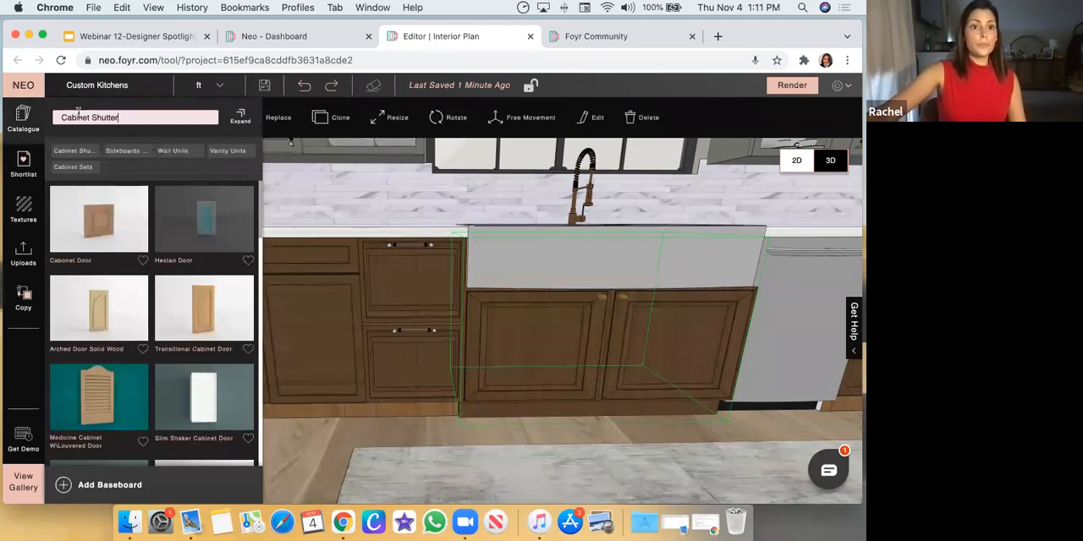
text(Drop I)
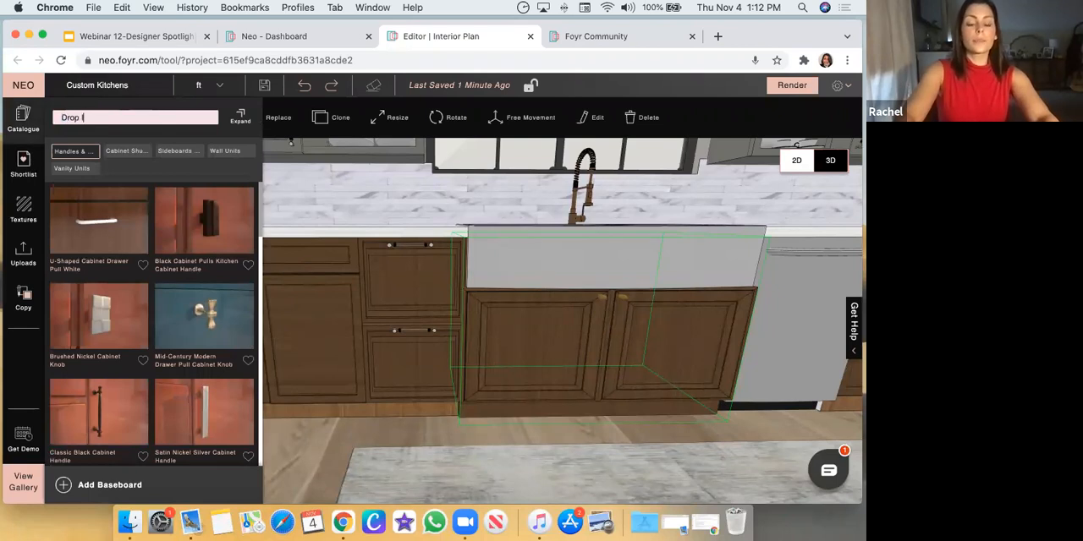
text(e Unit)
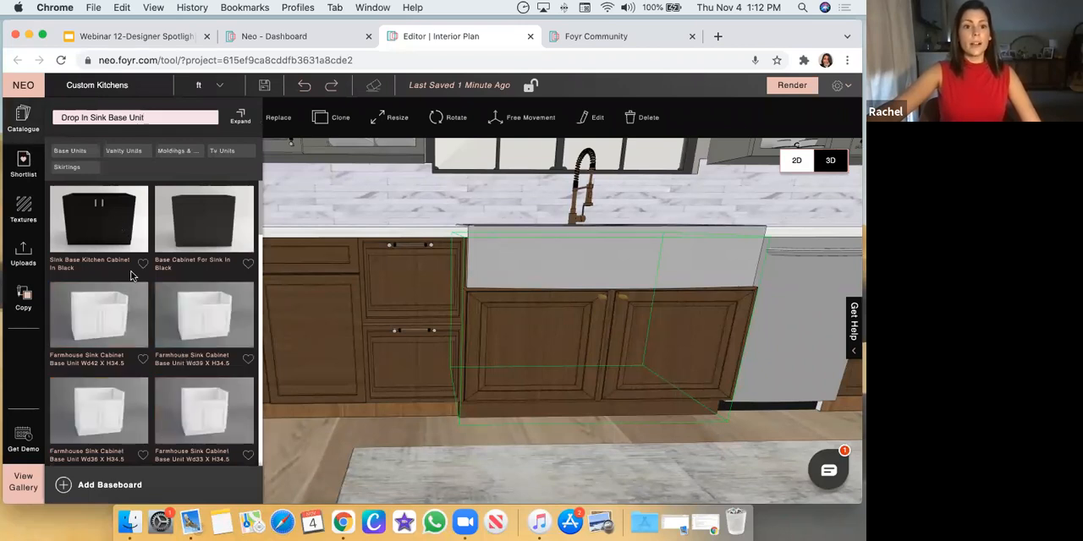
scroll(178, 372, down, 2)
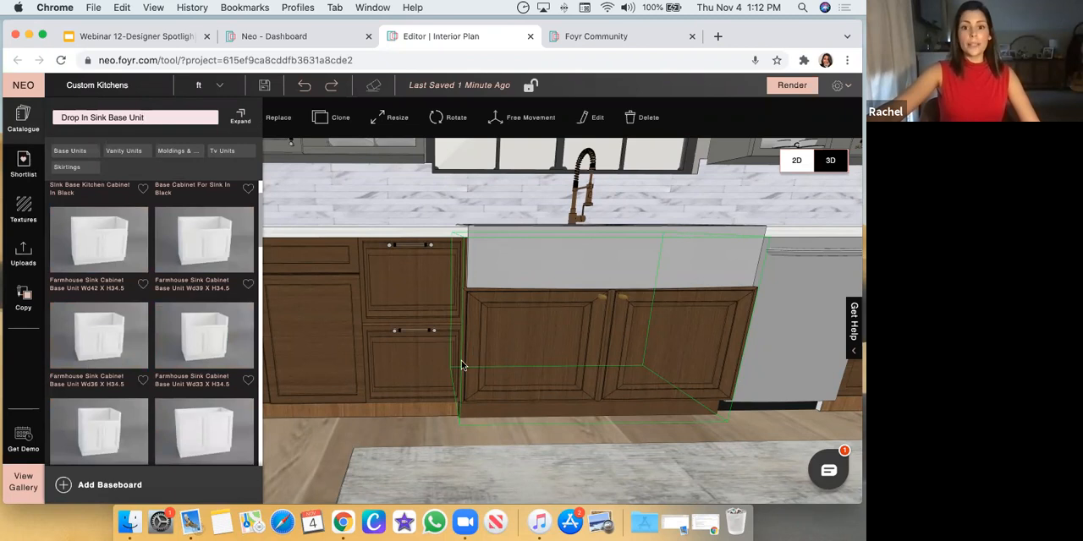
Examine the farmhouse sink, its base cabinet and the neighbouring cabinets from above and from farther back in the kitchen
drag(430, 453, 496, 416)
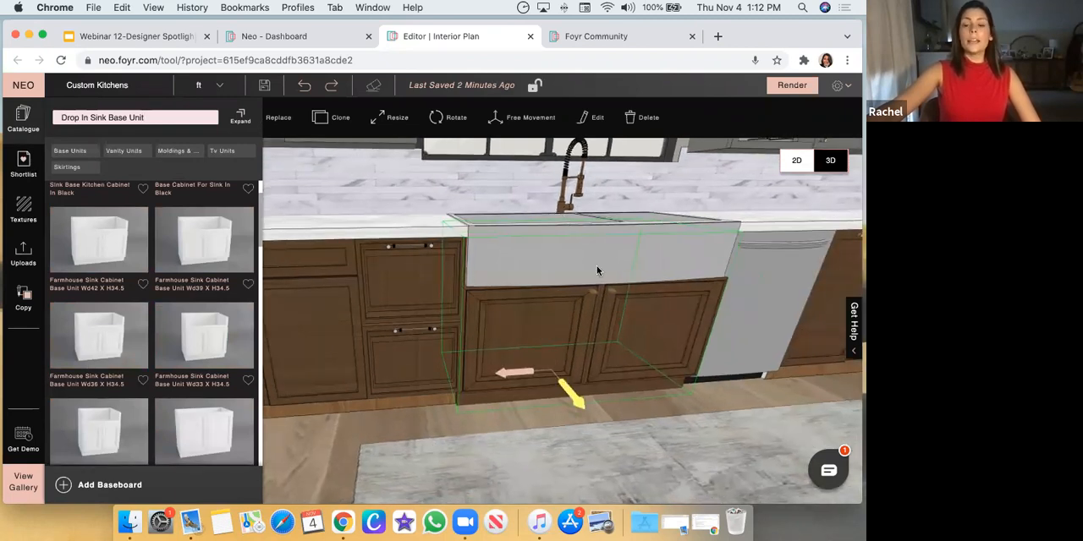
click(576, 230)
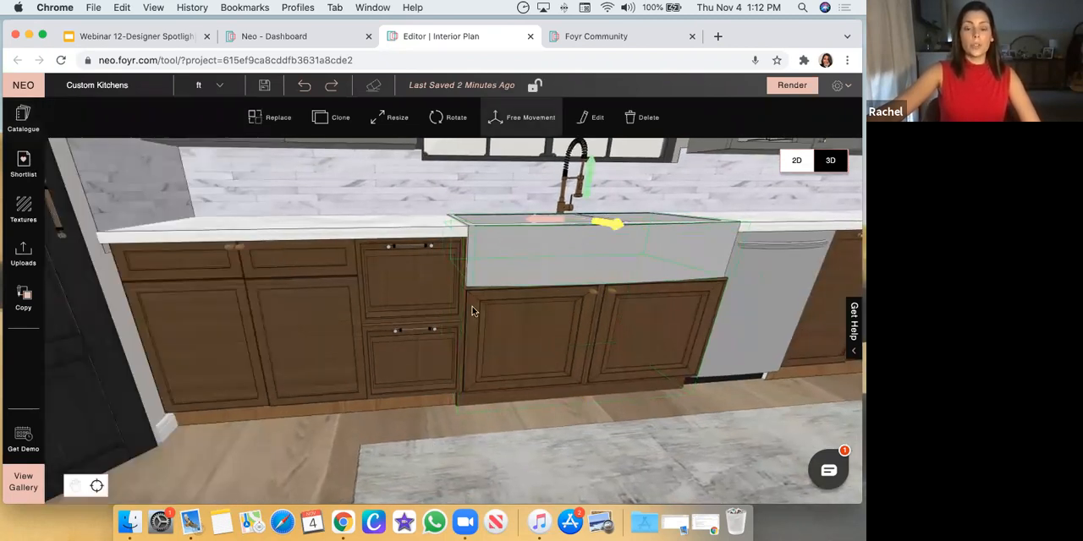
drag(355, 406, 450, 325)
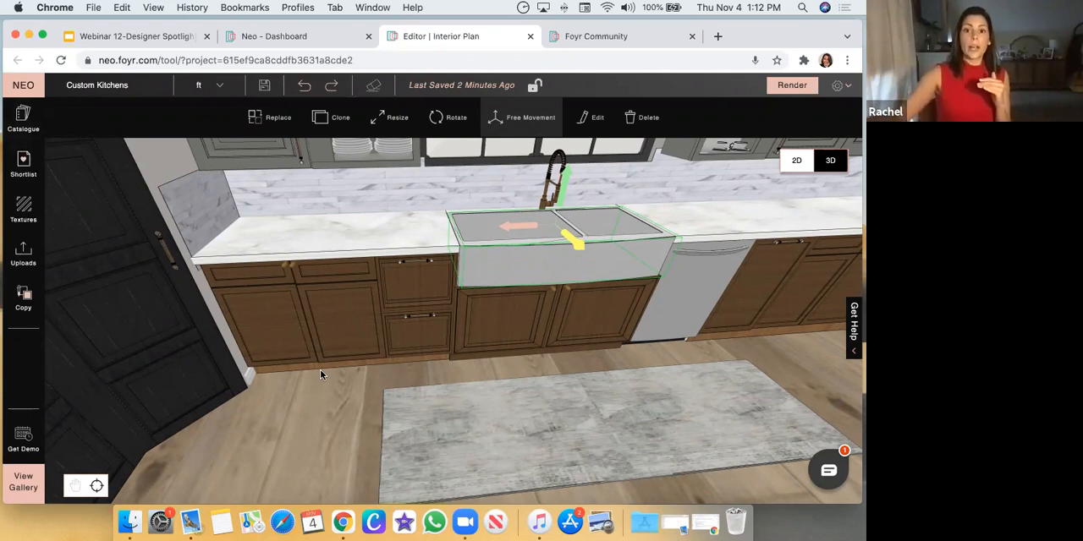
click(342, 424)
drag(342, 424, 662, 331)
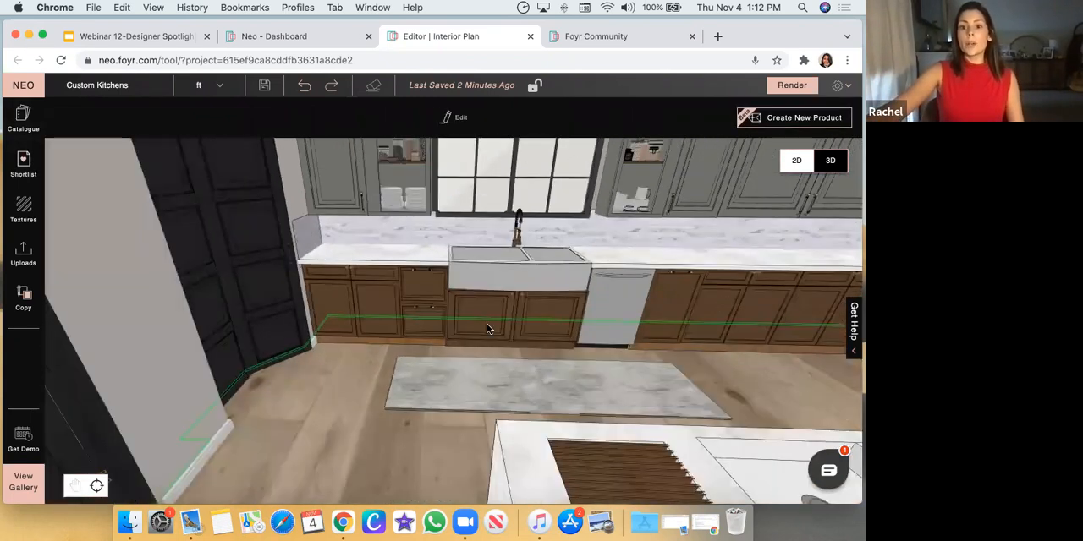
click(534, 311)
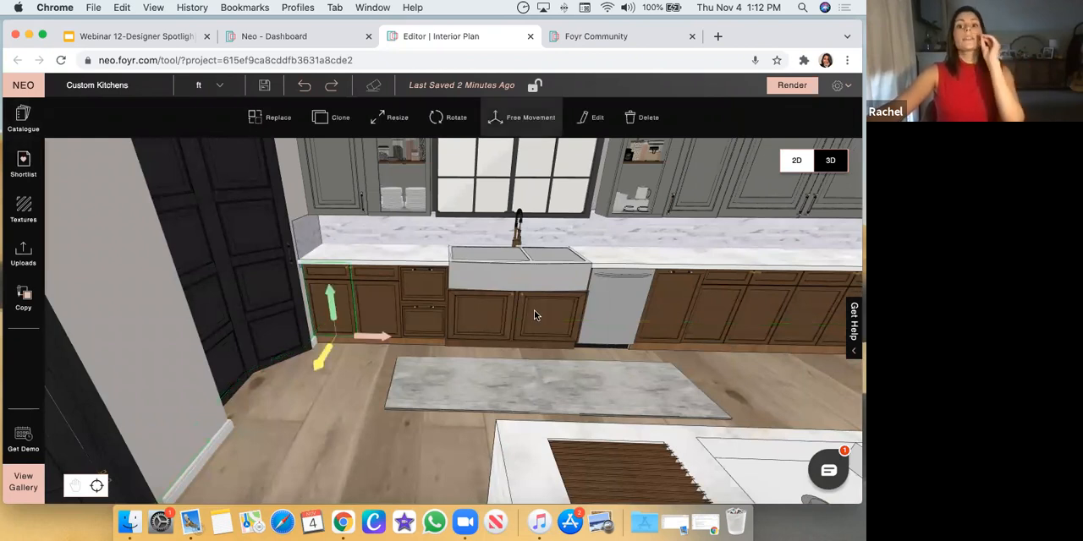
click(534, 315)
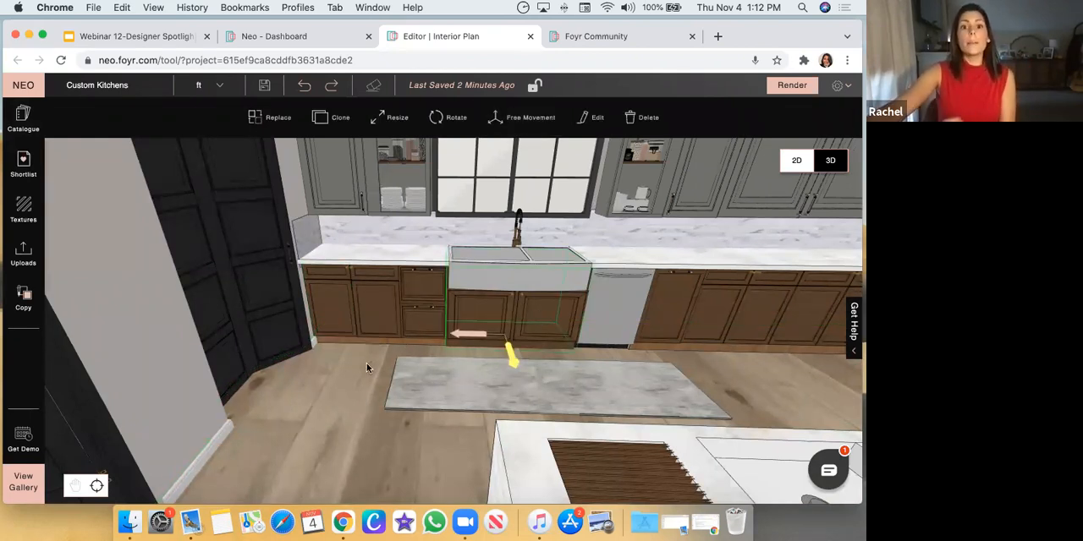
drag(366, 363, 374, 348)
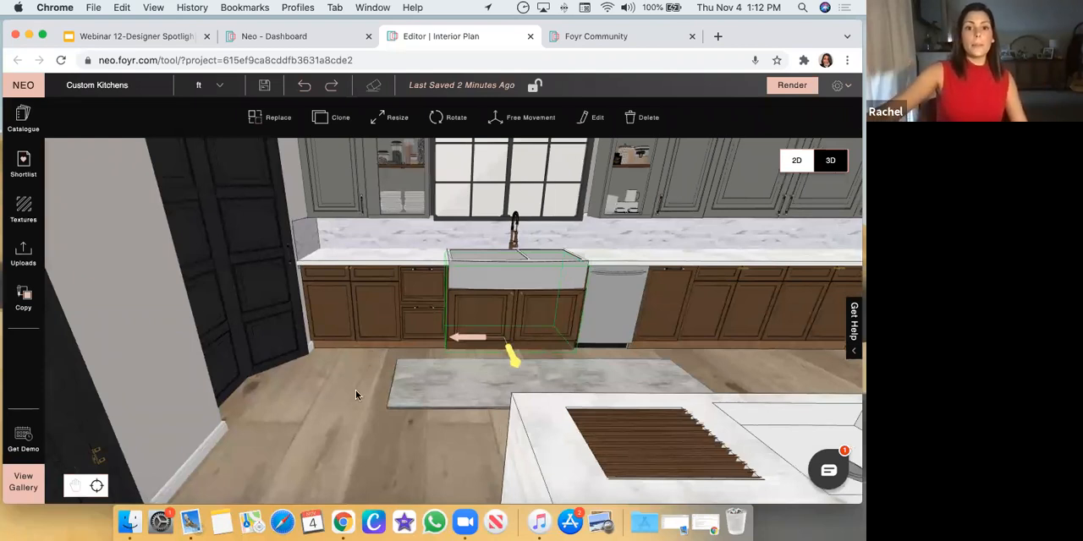
drag(355, 395, 341, 354)
Open the custom base behind the sink wall cabinets for modification, examine its brown blocks from above, and leave the modelling mode
click(346, 352)
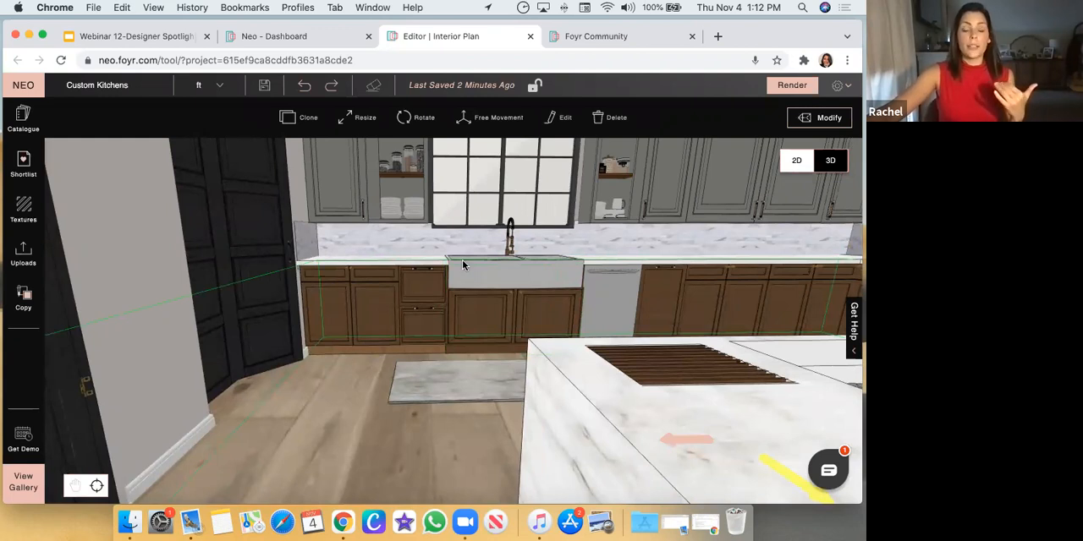
click(820, 119)
drag(577, 300, 541, 448)
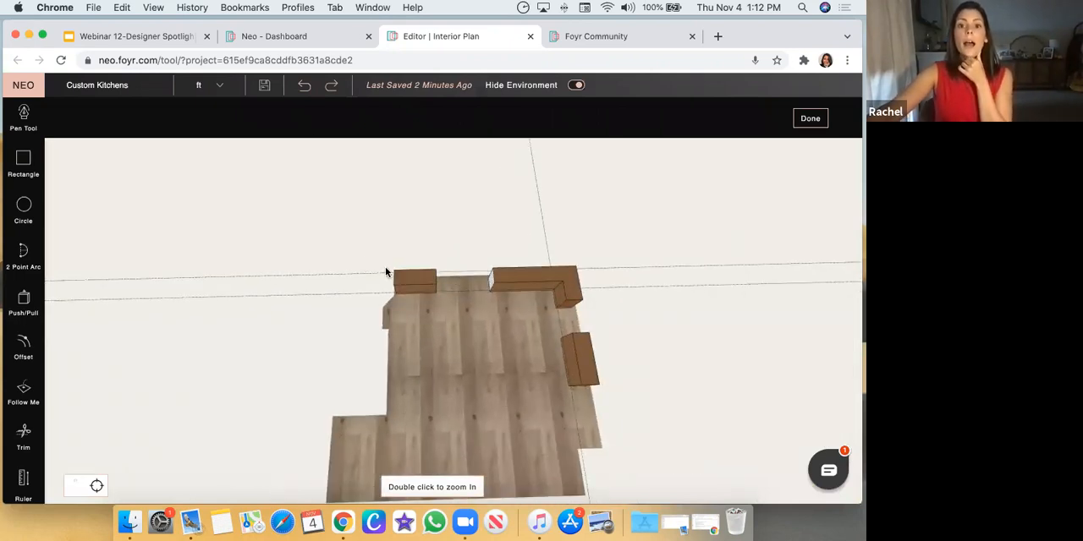
scroll(379, 283, up, 2)
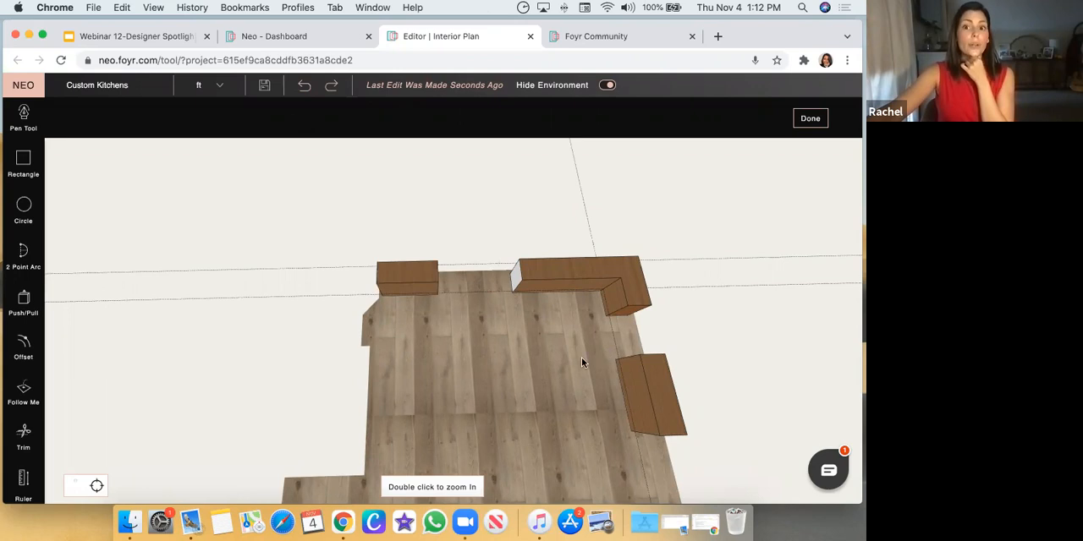
middle_drag(565, 352, 566, 294)
middle_drag(598, 417, 583, 373)
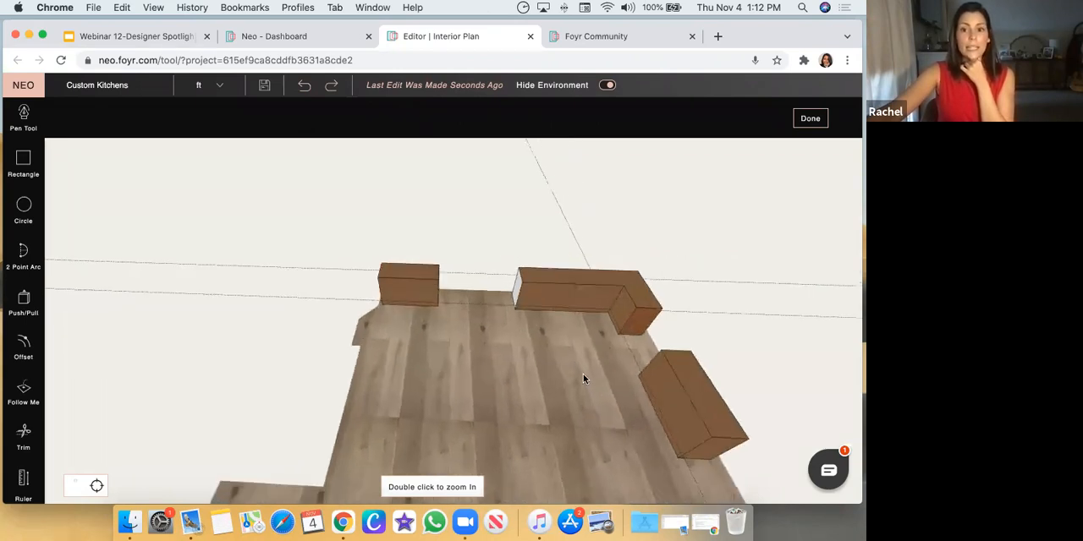
click(805, 120)
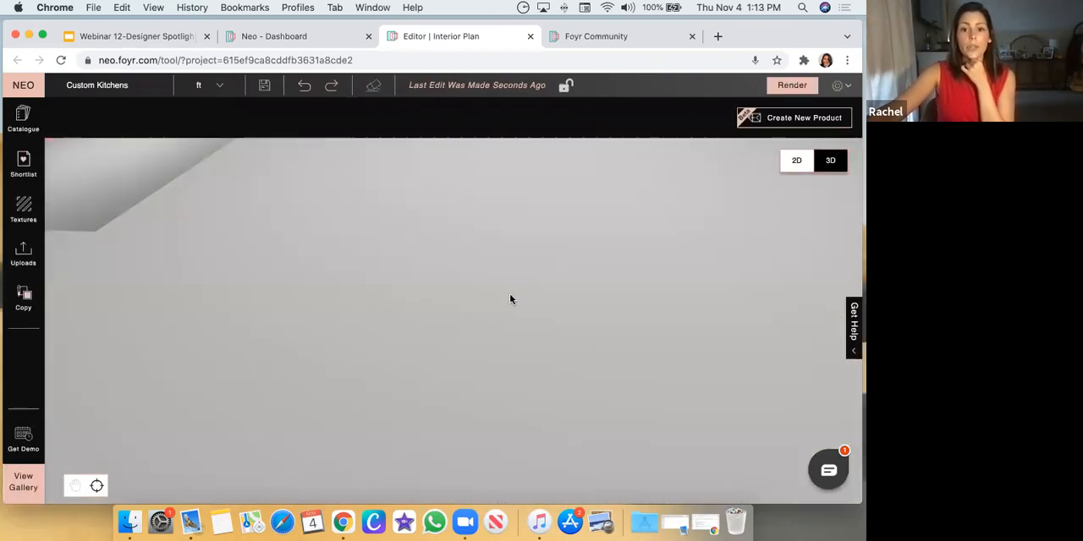
Start a new custom product in the empty room beside the kitchen, looking straight down at its wood floor
double_click(655, 273)
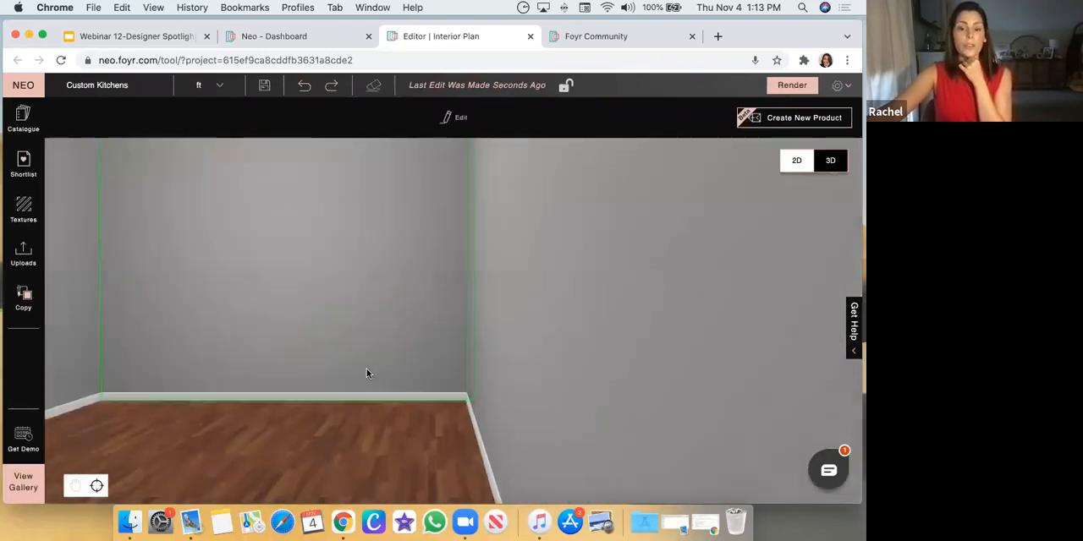
drag(366, 373, 401, 403)
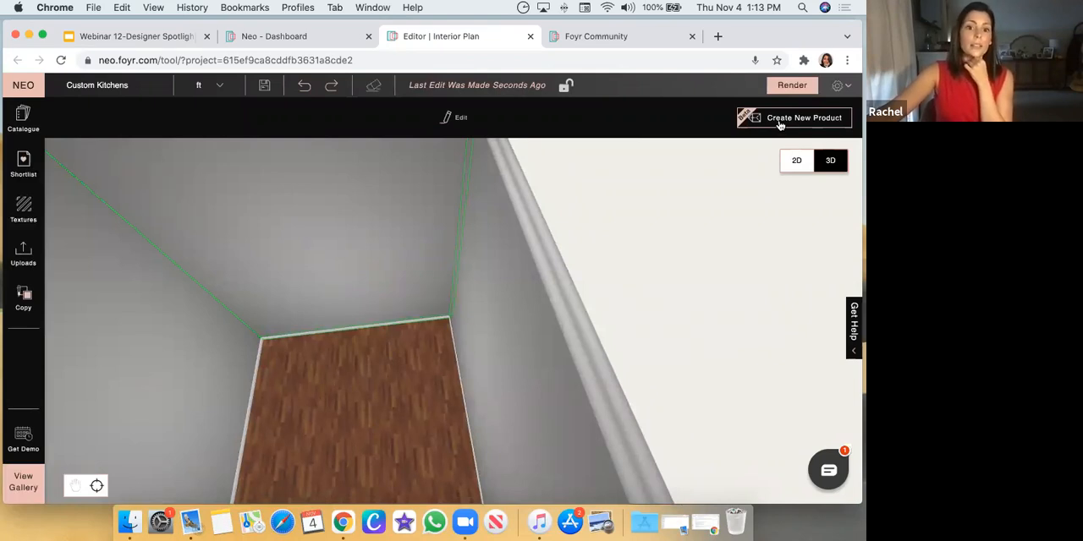
click(780, 121)
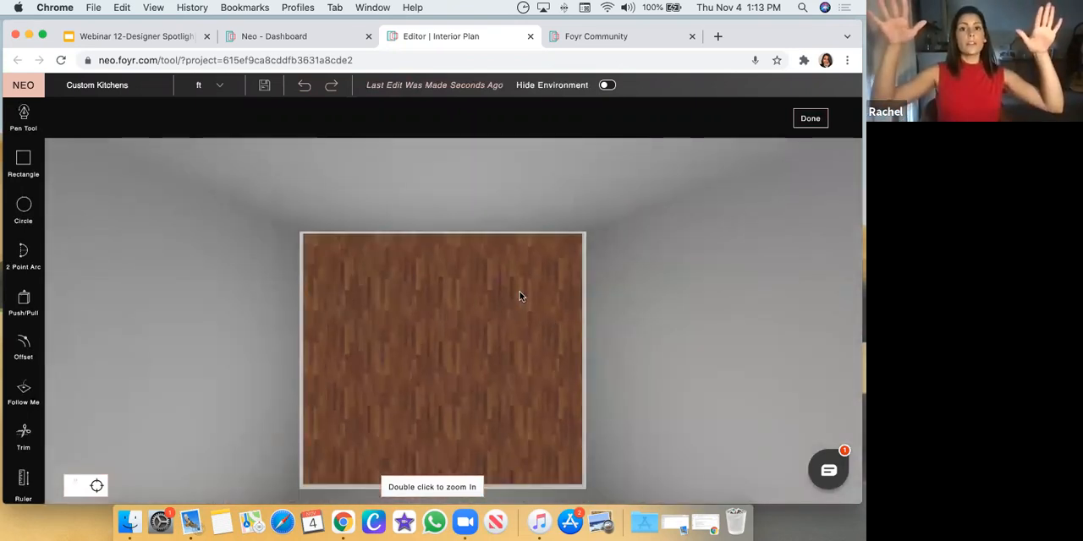
click(74, 487)
drag(151, 430, 167, 315)
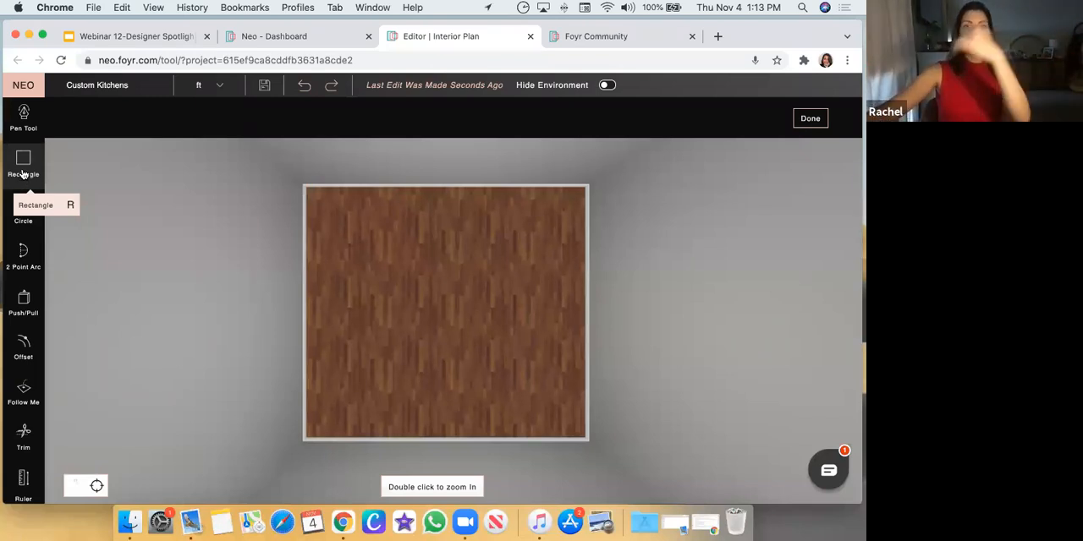
Draw a rectangle from the floor's upper-left corner across its full width, covering about two thirds of its depth
click(23, 170)
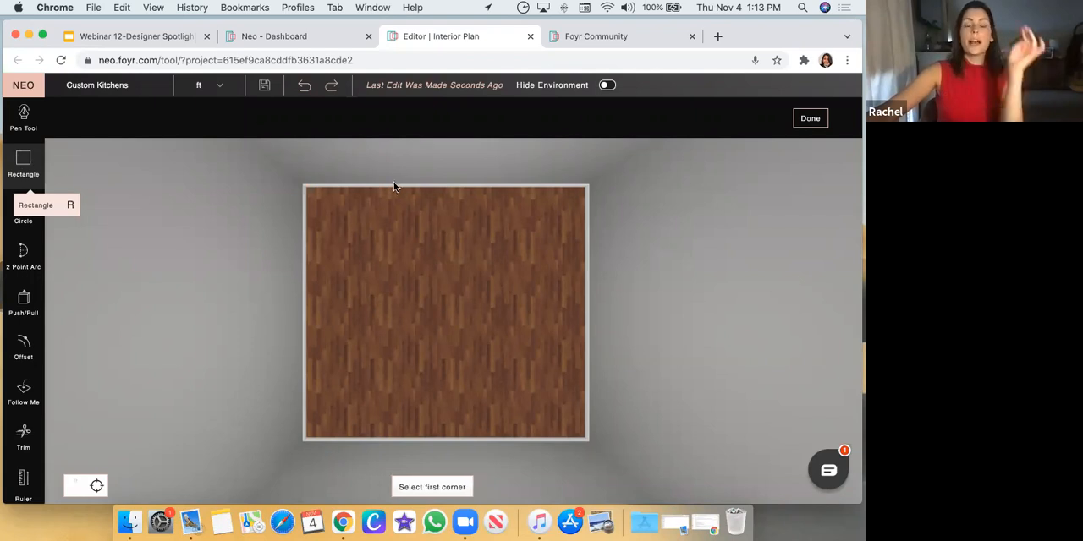
click(308, 186)
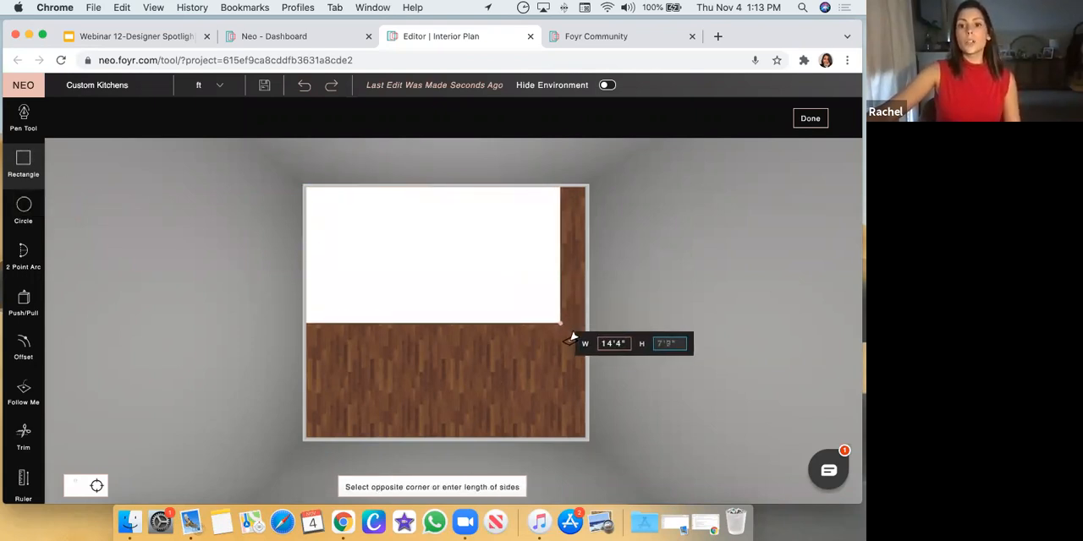
click(584, 365)
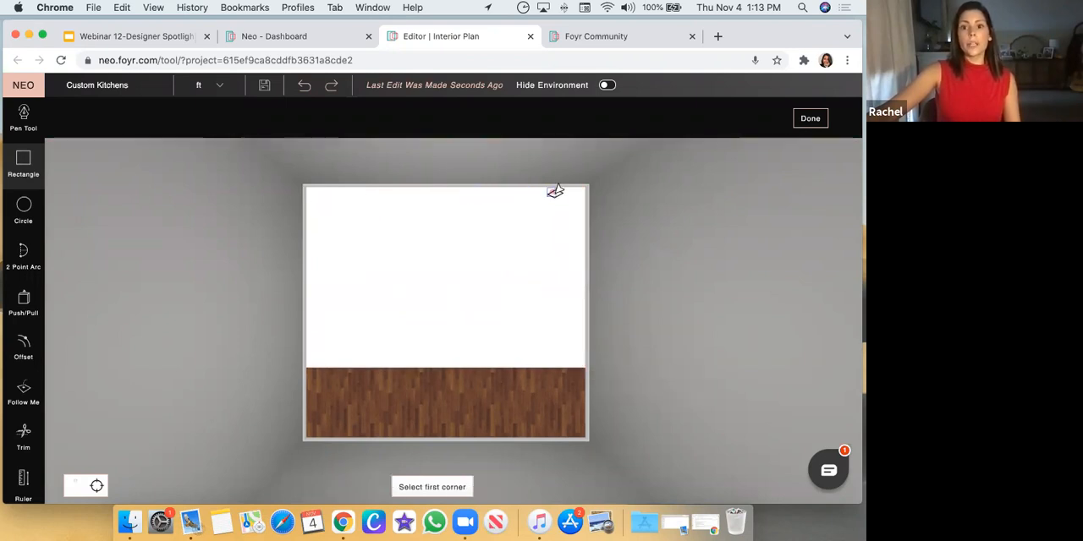
drag(511, 405, 497, 288)
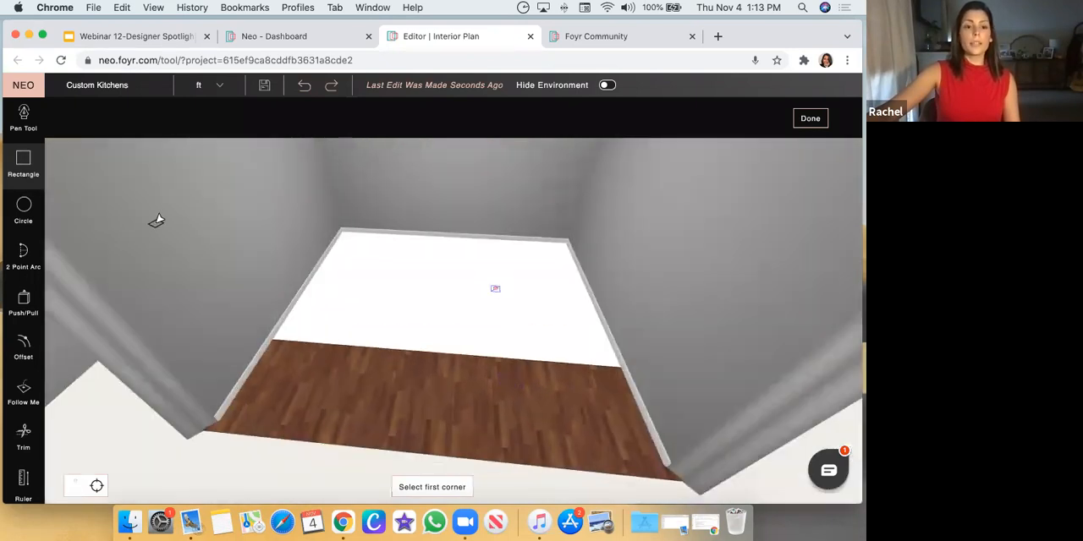
drag(212, 233, 227, 322)
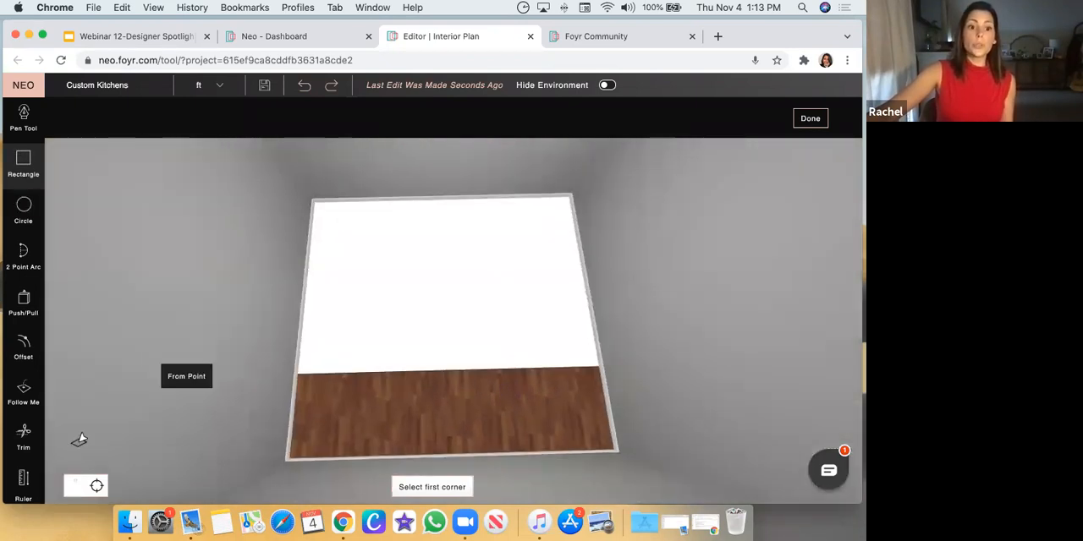
Add a ruler guide line 2' inside the left edge of the white rectangle
click(23, 481)
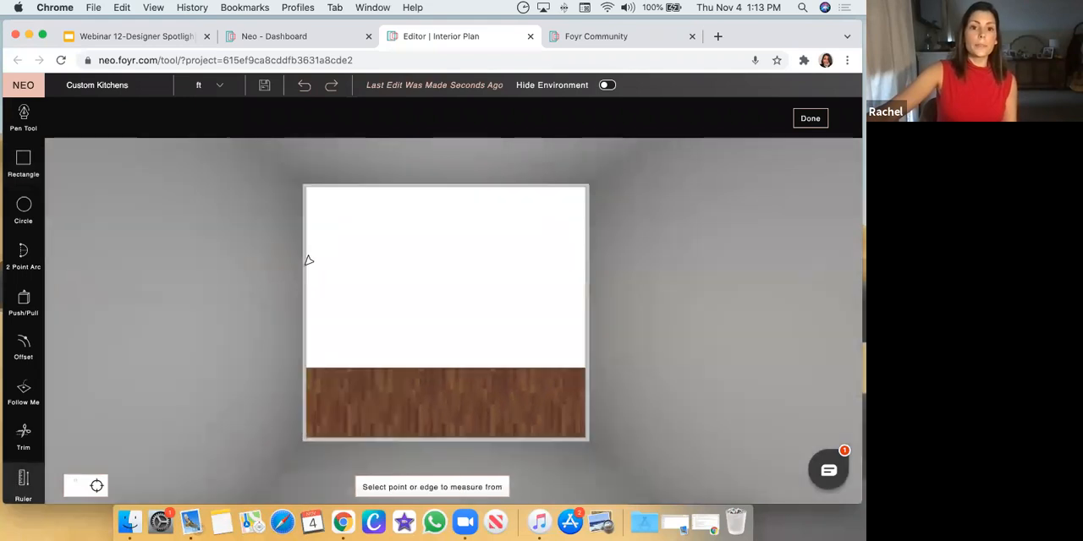
click(306, 262)
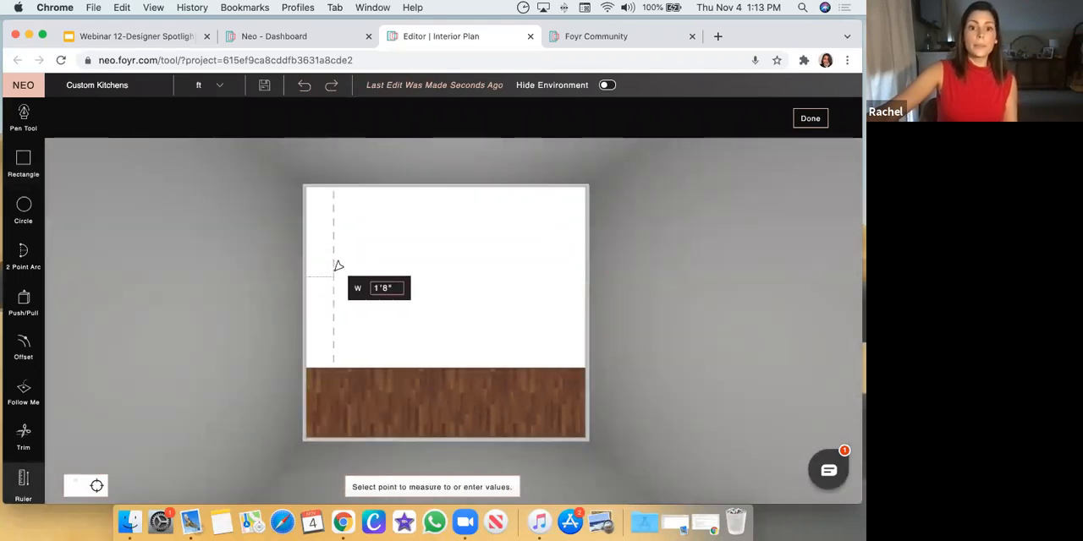
text(2')
key(Return)
Add a ruler guide line 2' inside the long edge of the rectangle that lies against the wall
drag(564, 178, 549, 217)
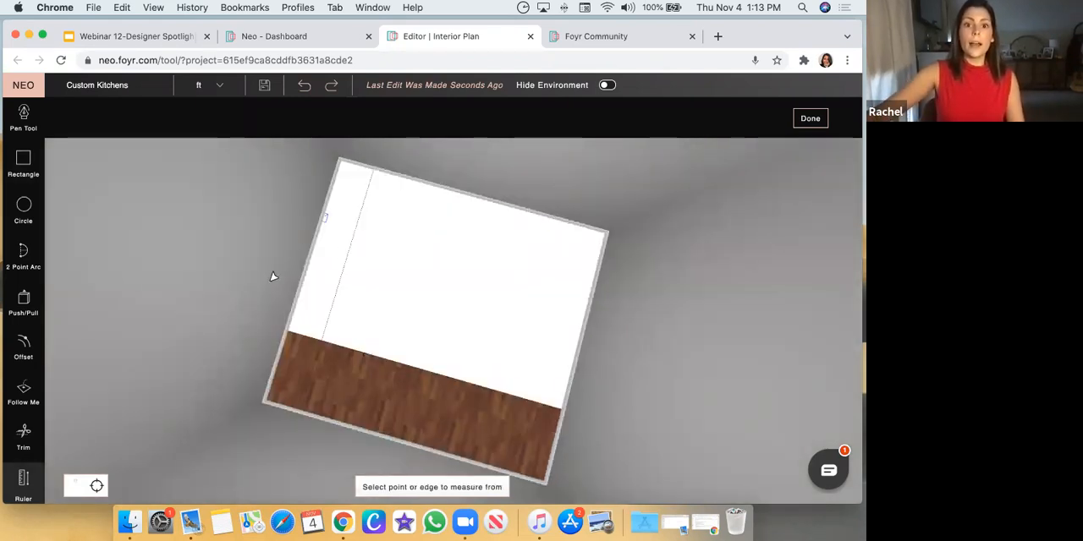
click(460, 190)
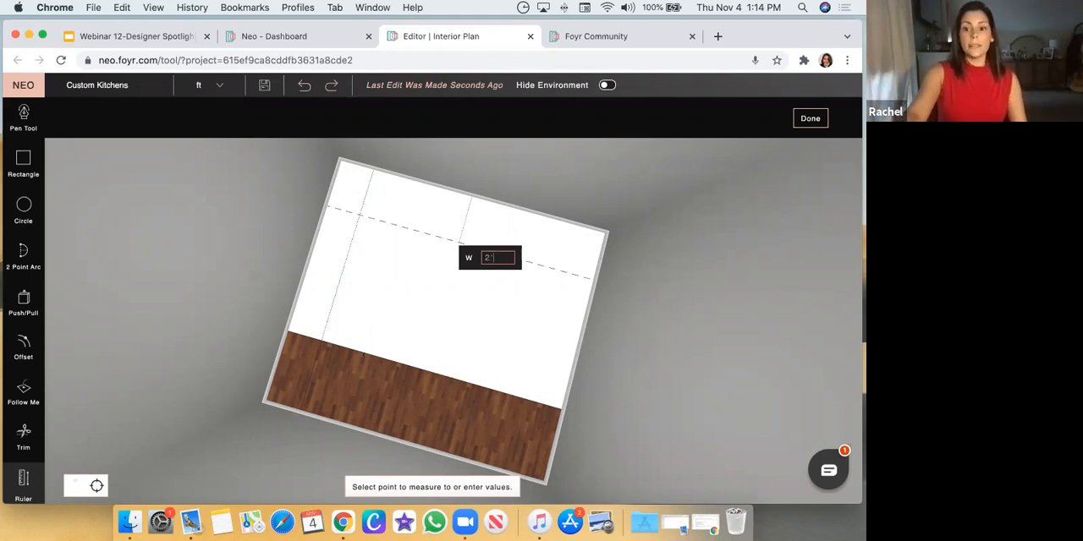
text(2')
key(Return)
Add a ruler guide line about 2' inside the white rectangle's right edge, parallel to the guide along the opposite side
click(585, 339)
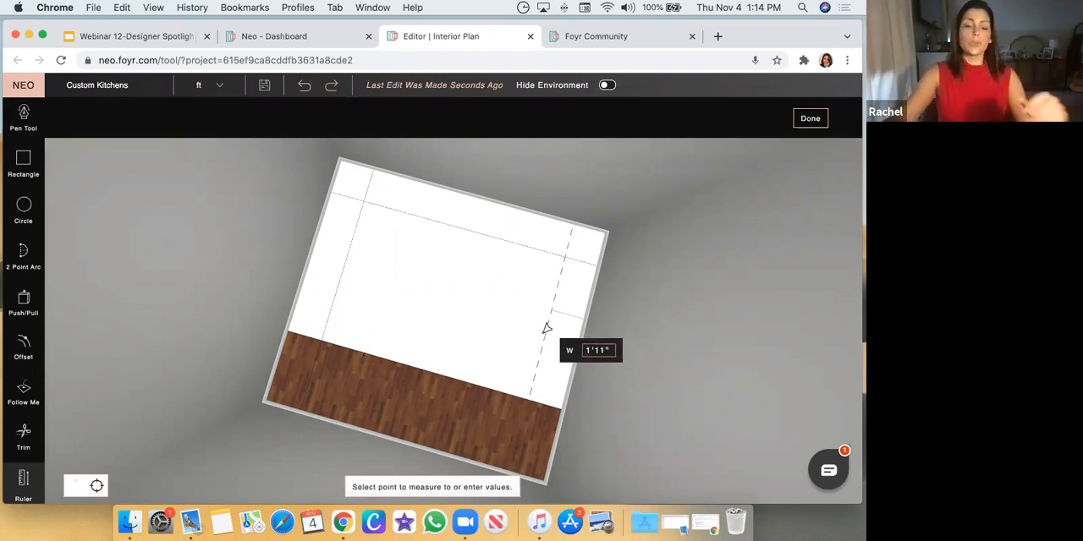
key(Return)
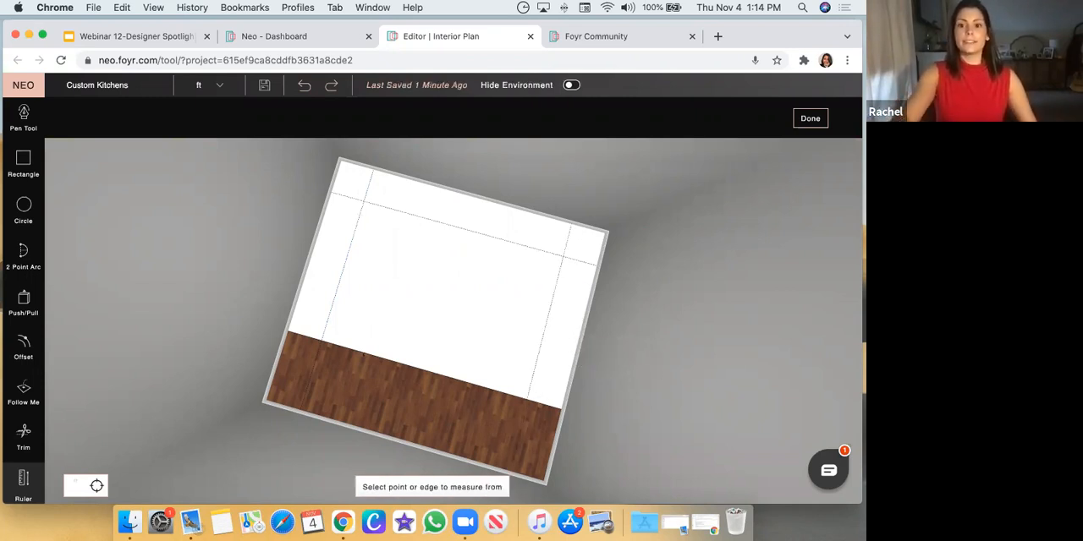
Draw an inner rectangle about 11'9" by 7'10" between the three guides, from the left guide intersection to the open front edge
drag(659, 361, 659, 362)
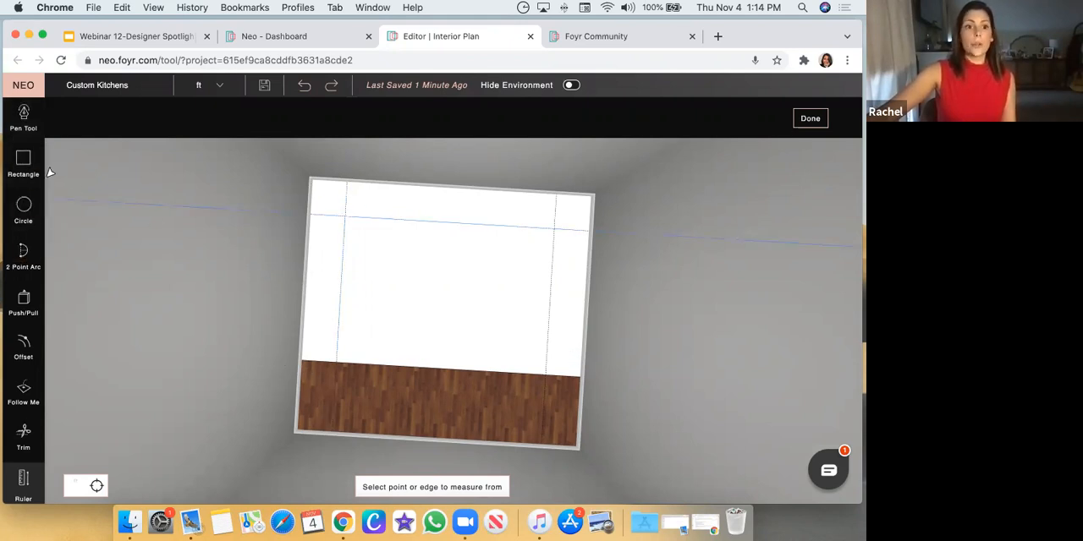
click(21, 165)
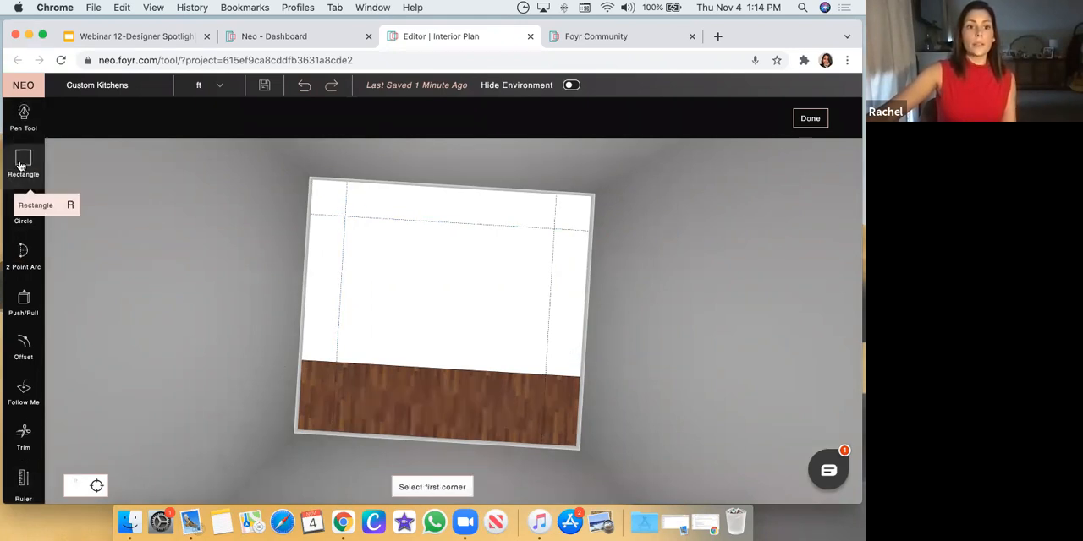
click(345, 216)
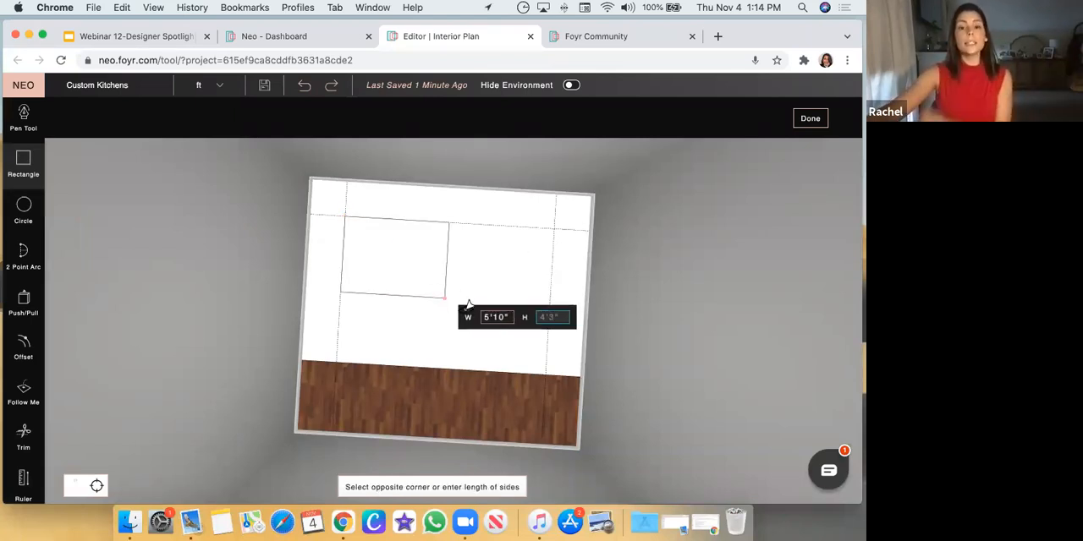
click(542, 370)
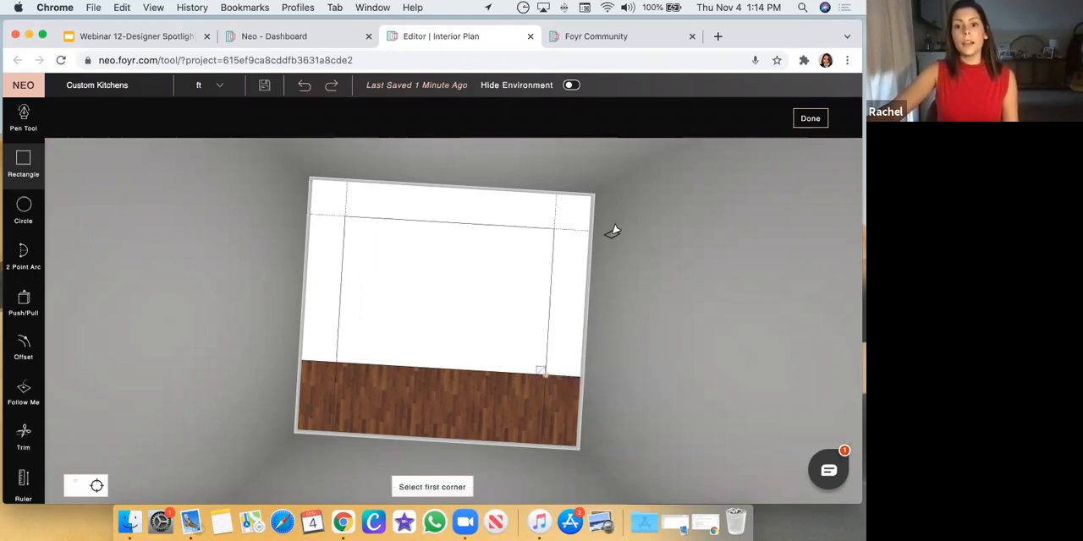
key(Escape)
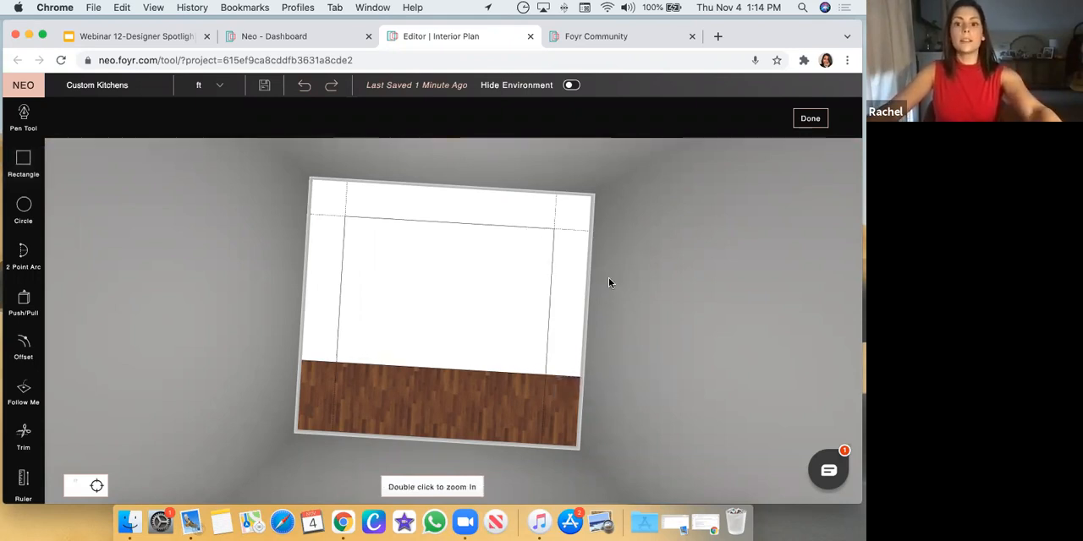
Push/Pull the U-shaped border around the inner rectangle up 3' to form the cabinet bases
drag(684, 372, 608, 246)
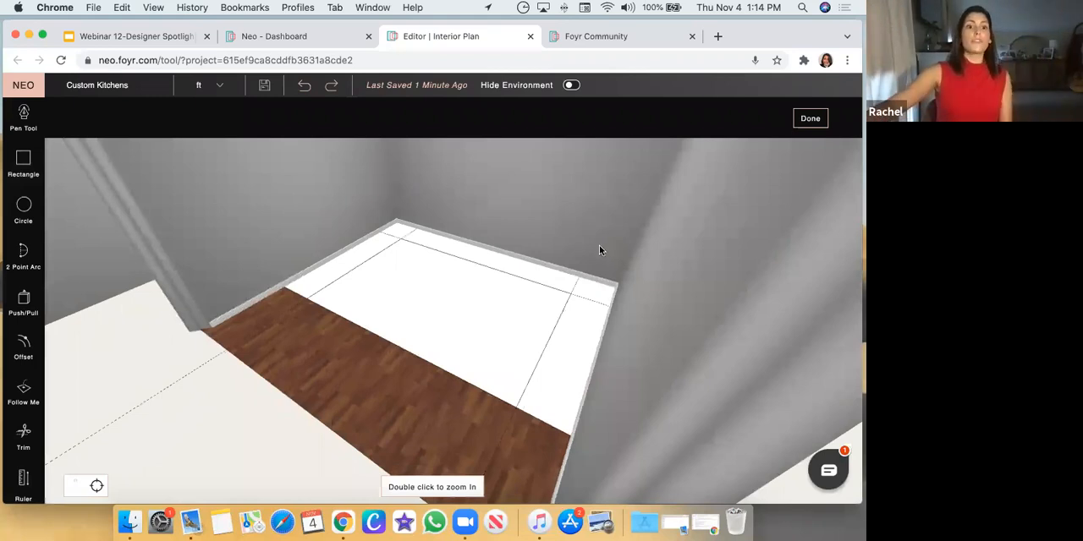
drag(297, 251, 323, 253)
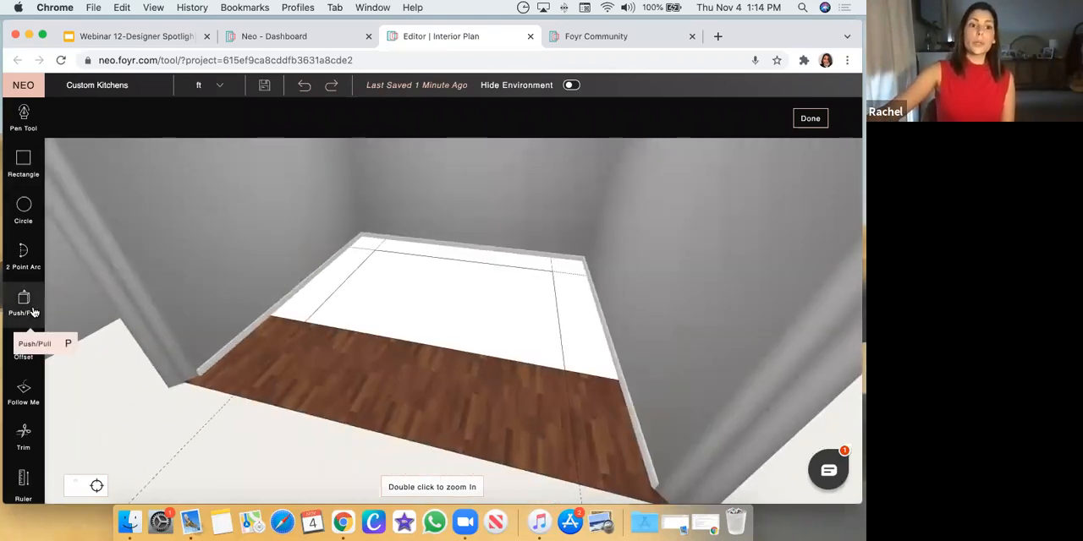
click(24, 304)
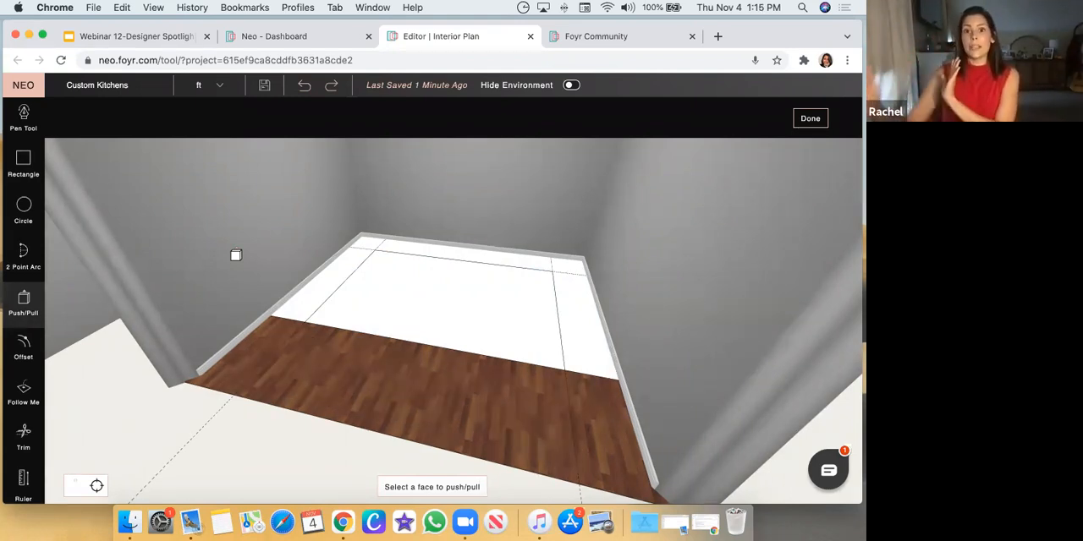
drag(220, 250, 271, 251)
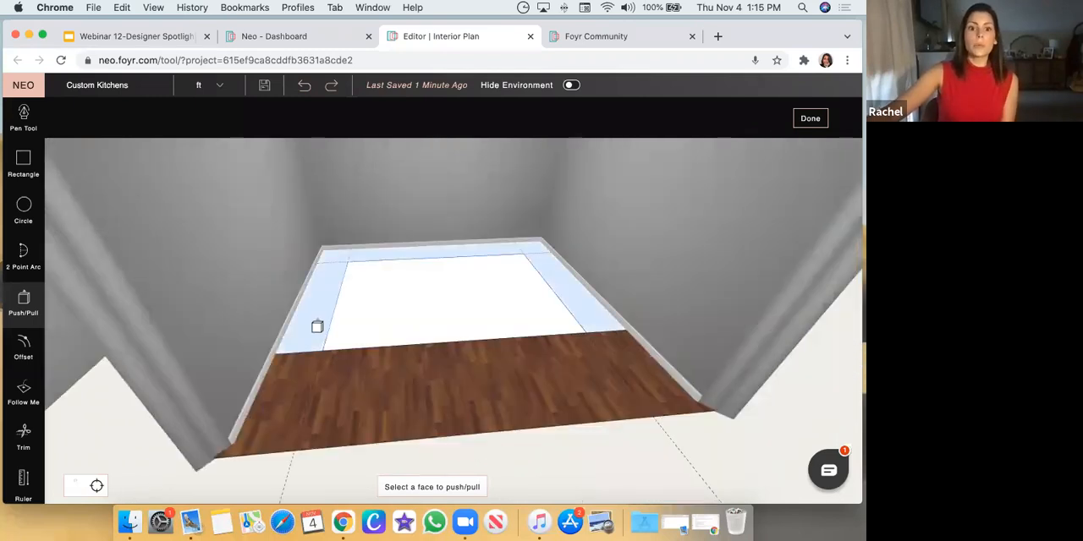
click(319, 313)
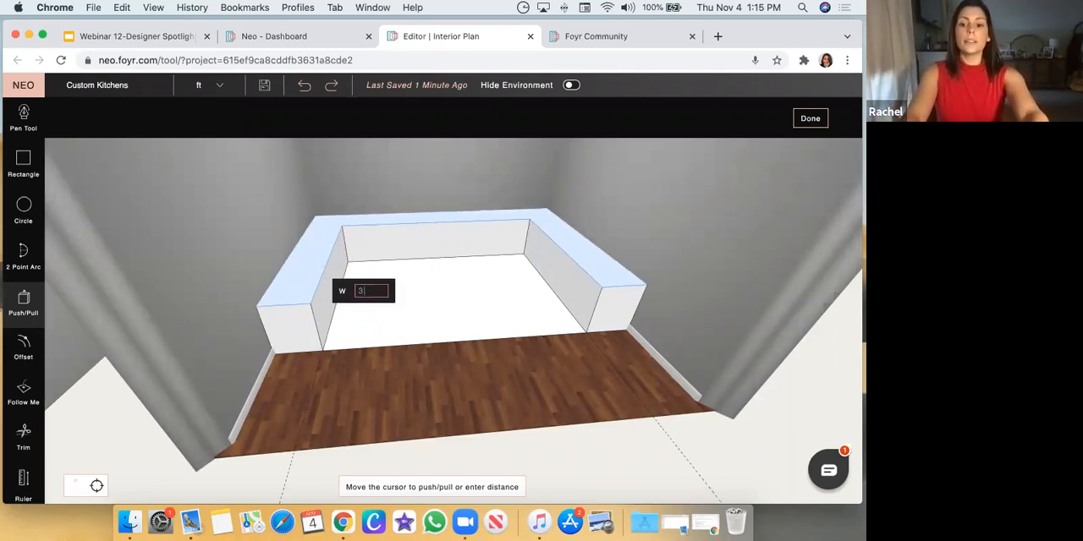
key(Return)
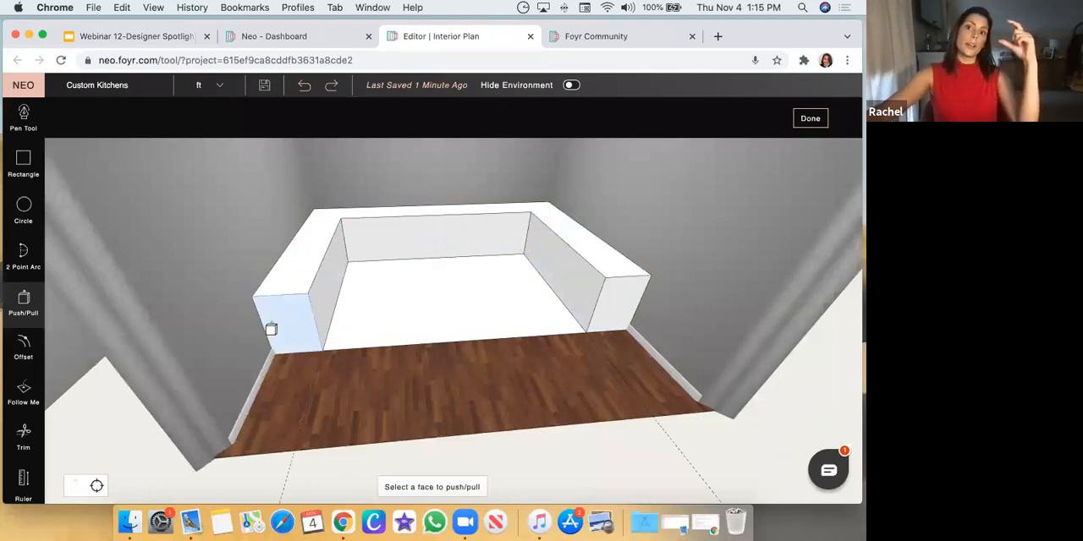
Push the inner floor panel between the cabinet bases down until it is removed and the wood floor is exposed
drag(344, 371, 331, 368)
drag(411, 386, 473, 293)
scroll(473, 293, up, 2)
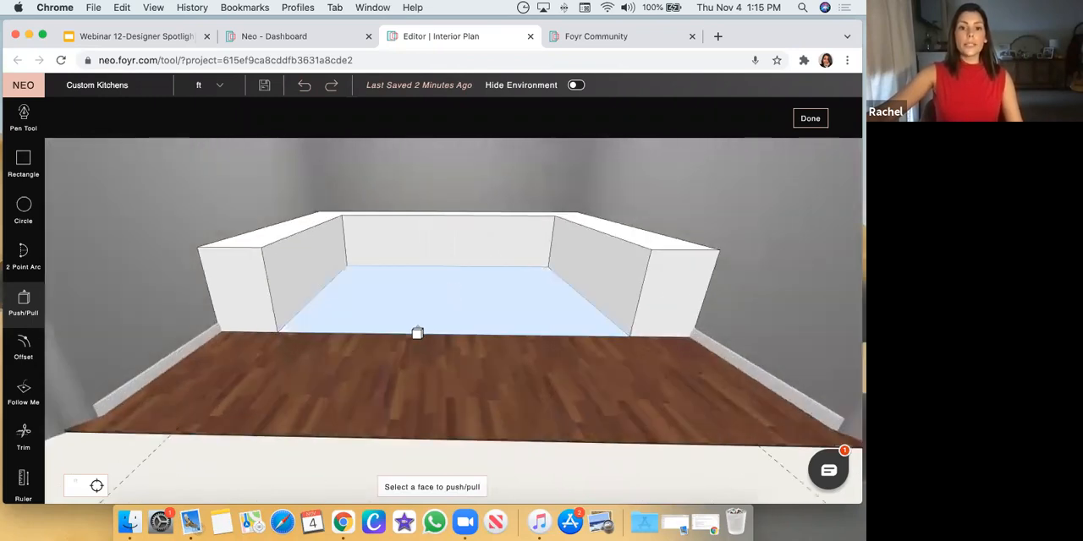
click(433, 323)
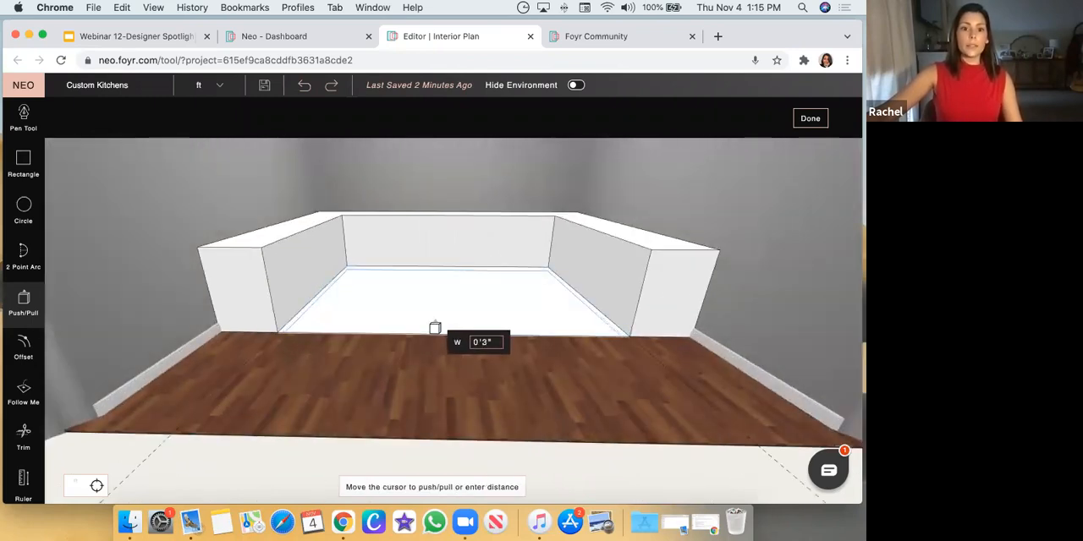
click(435, 328)
click(413, 316)
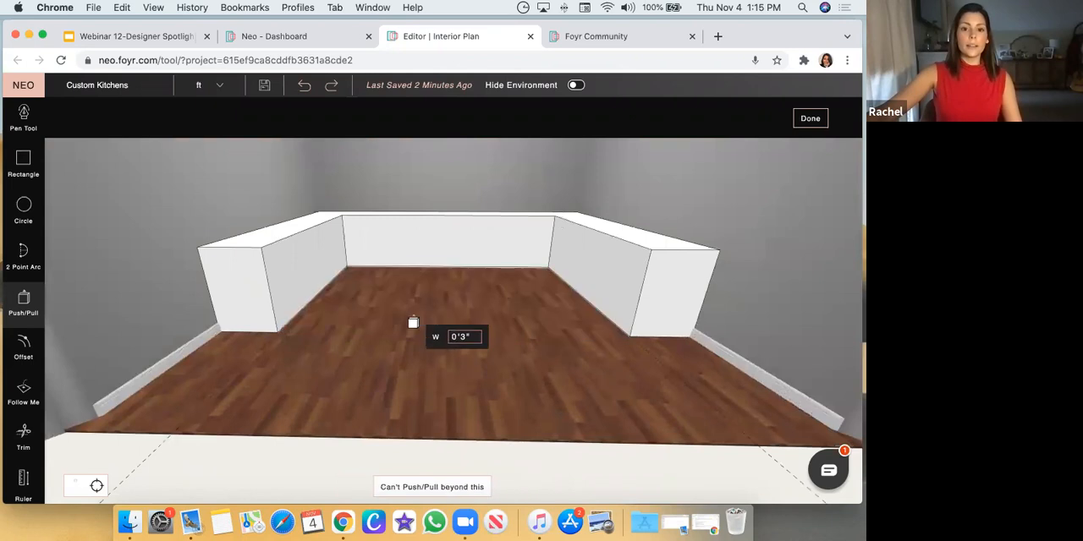
click(463, 383)
middle_drag(467, 382, 352, 347)
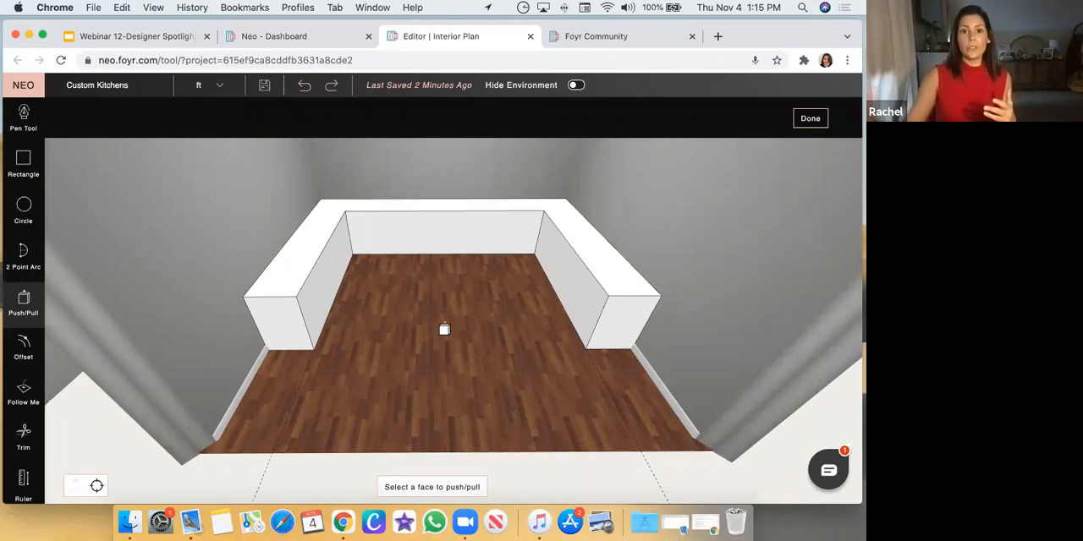
key(Escape)
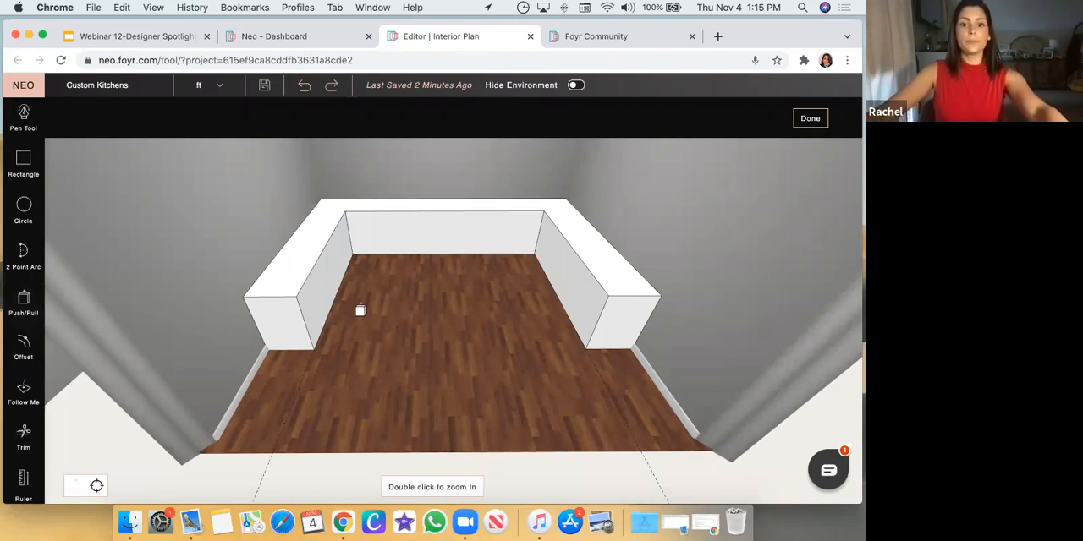
Finish the custom product and return to the room editor in front of the U-shaped cabinet base
scroll(377, 309, down, 5)
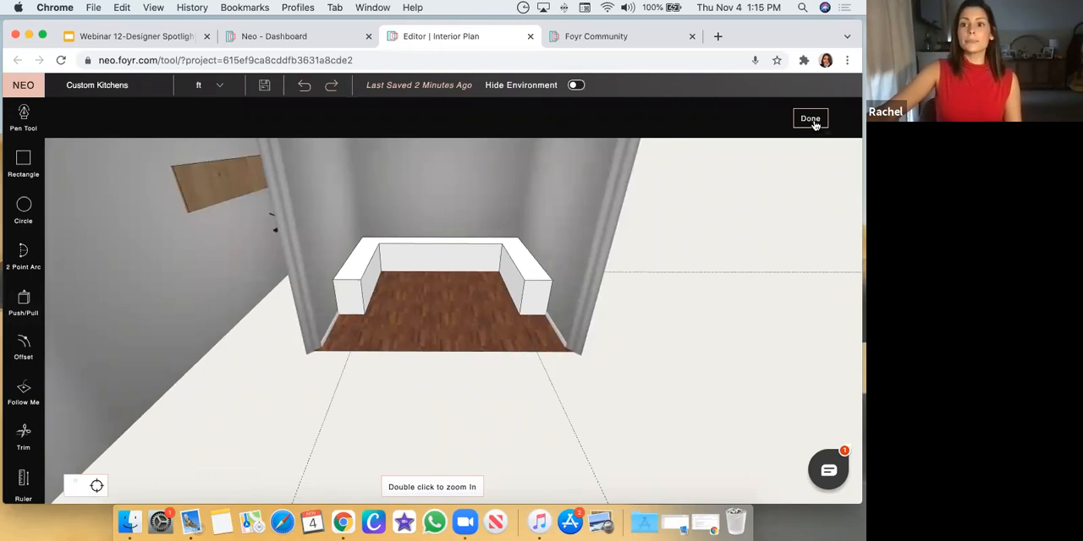
click(811, 119)
double_click(478, 336)
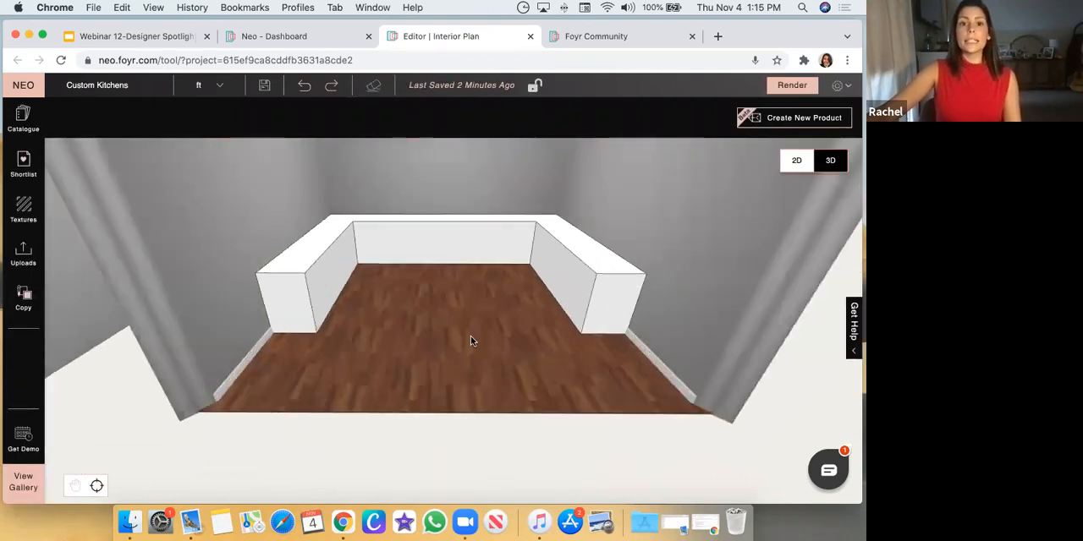
Search the product catalogue for "Cabinet Shutter"
click(23, 125)
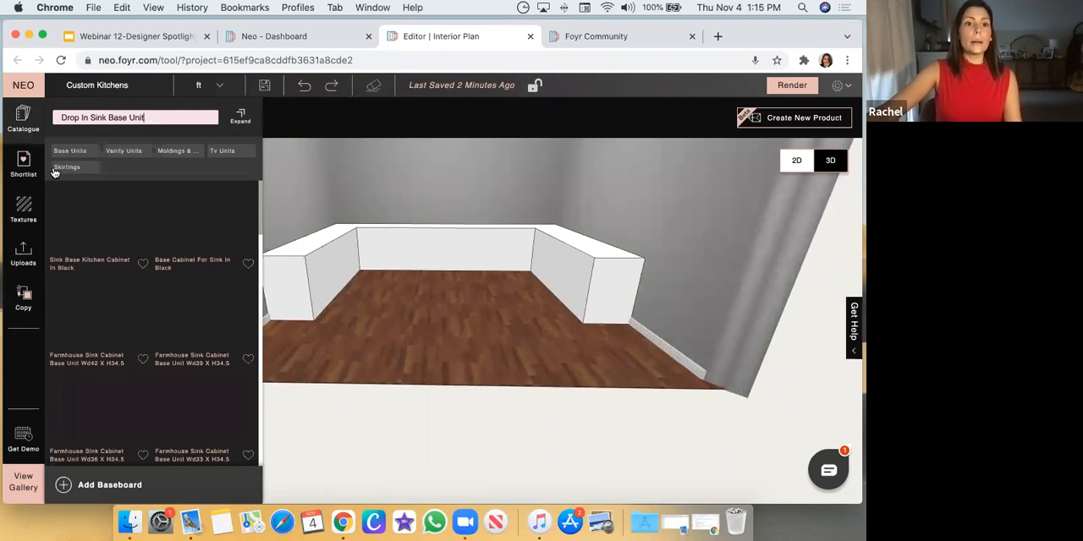
triple_click(102, 118)
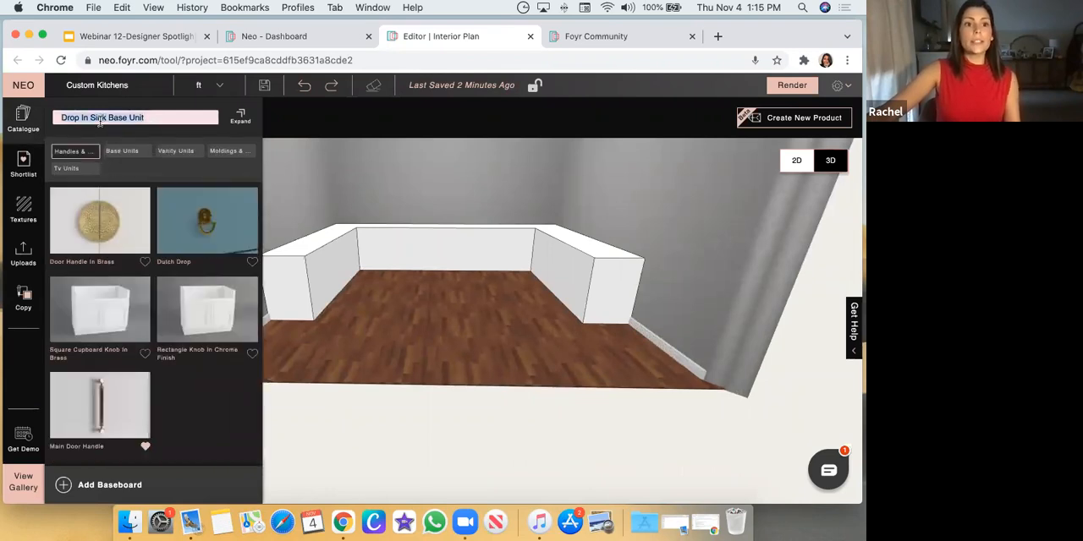
text(Cabinet Shut)
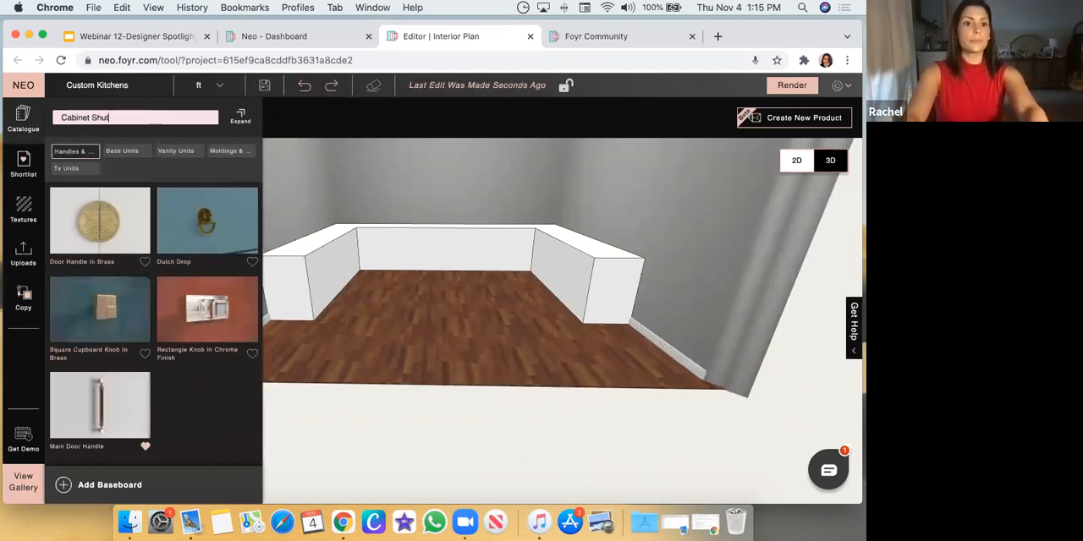
text(ter)
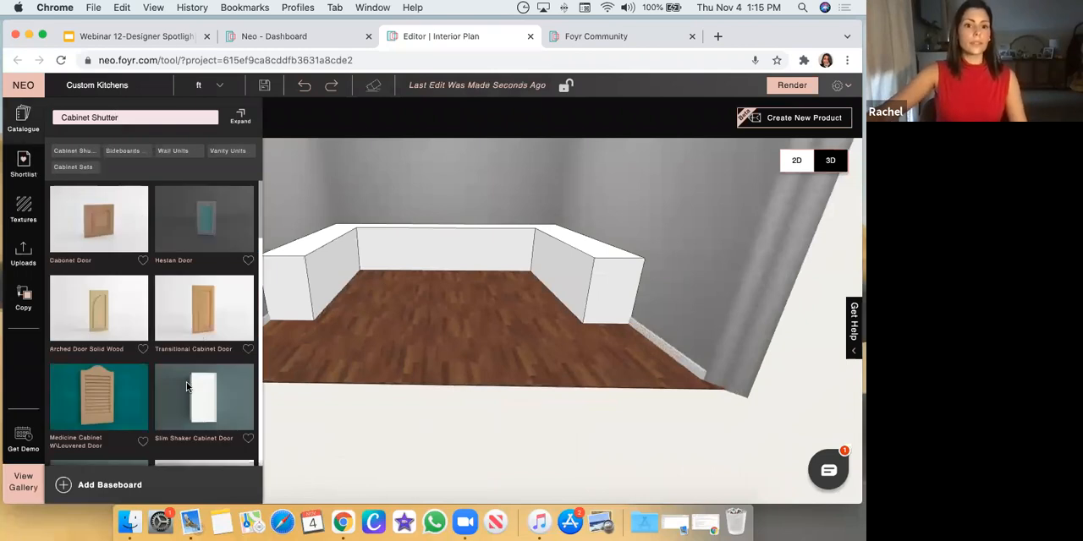
Place the 48" wide base unit shutter and use Free Movement to set it against the back cabinet run at its left inner corner
scroll(185, 381, down, 5)
drag(331, 311, 388, 246)
click(389, 242)
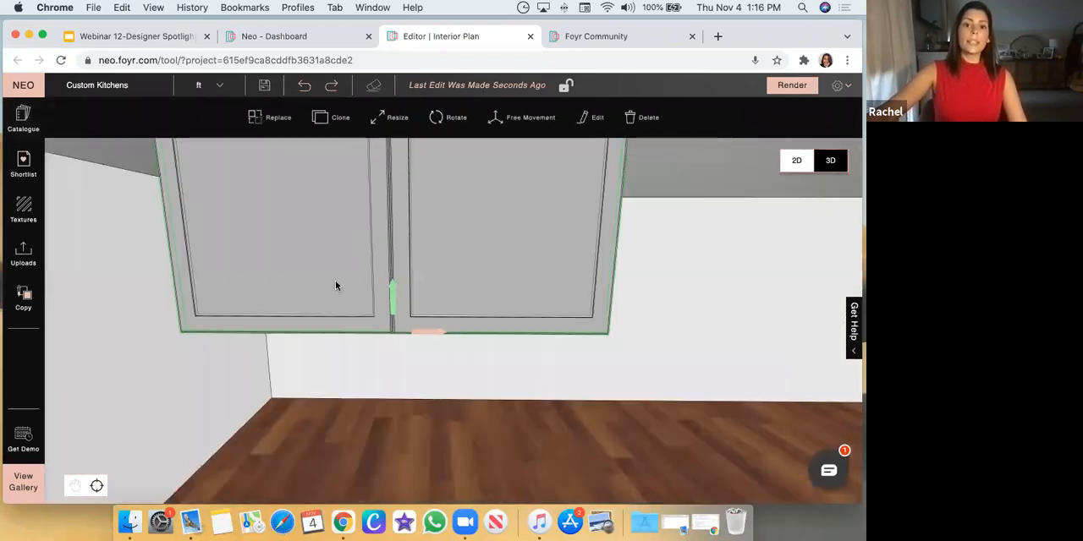
click(543, 129)
scroll(588, 257, down, 5)
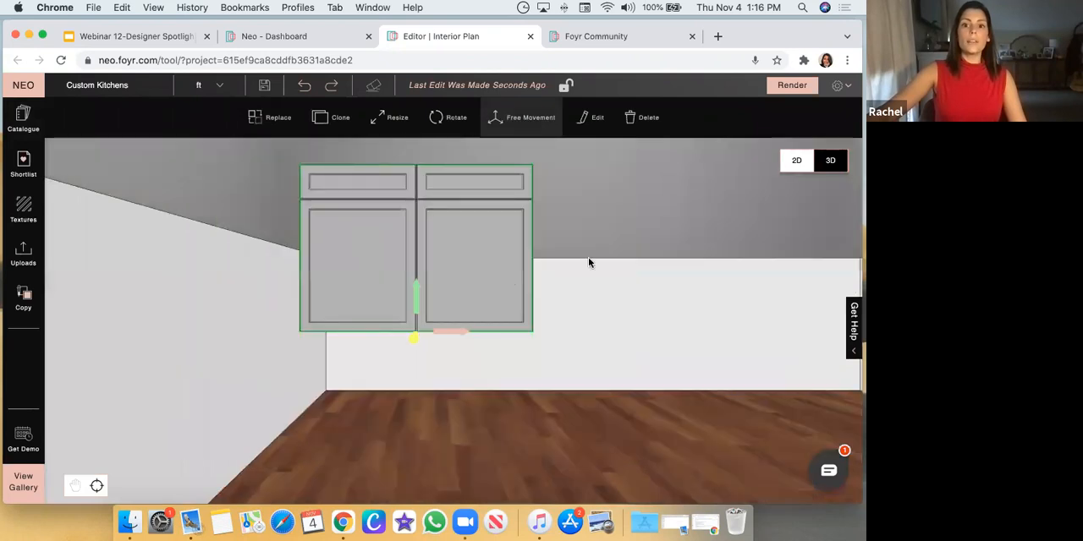
drag(454, 374, 446, 295)
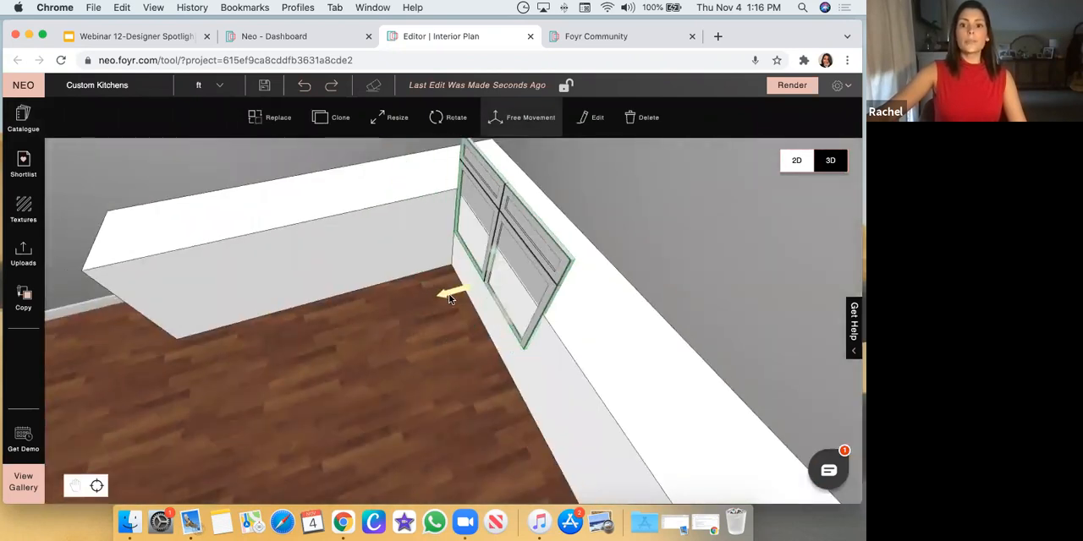
drag(473, 377, 420, 330)
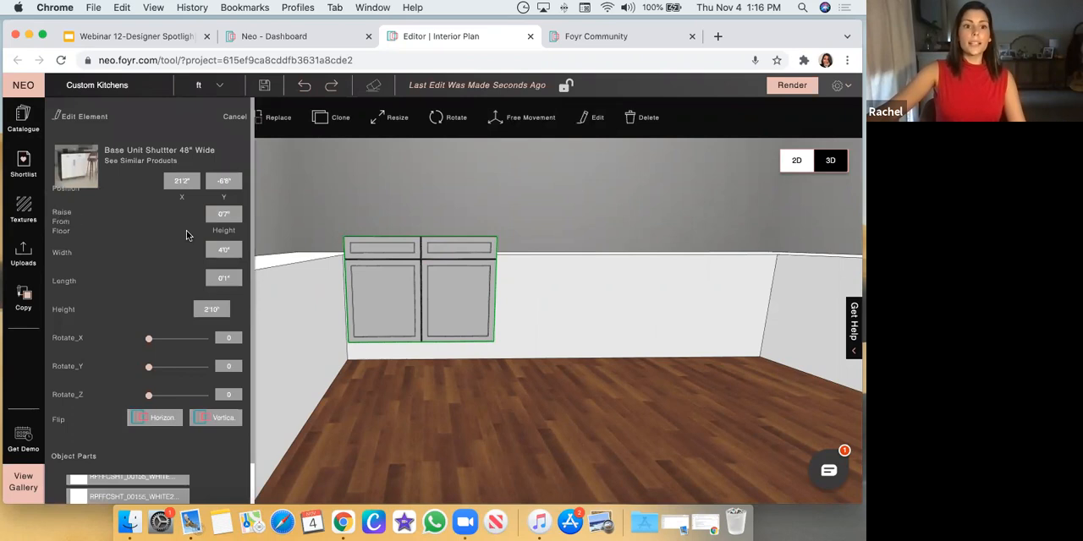
Set the base unit shutter's raise from floor to 0'6"
click(227, 216)
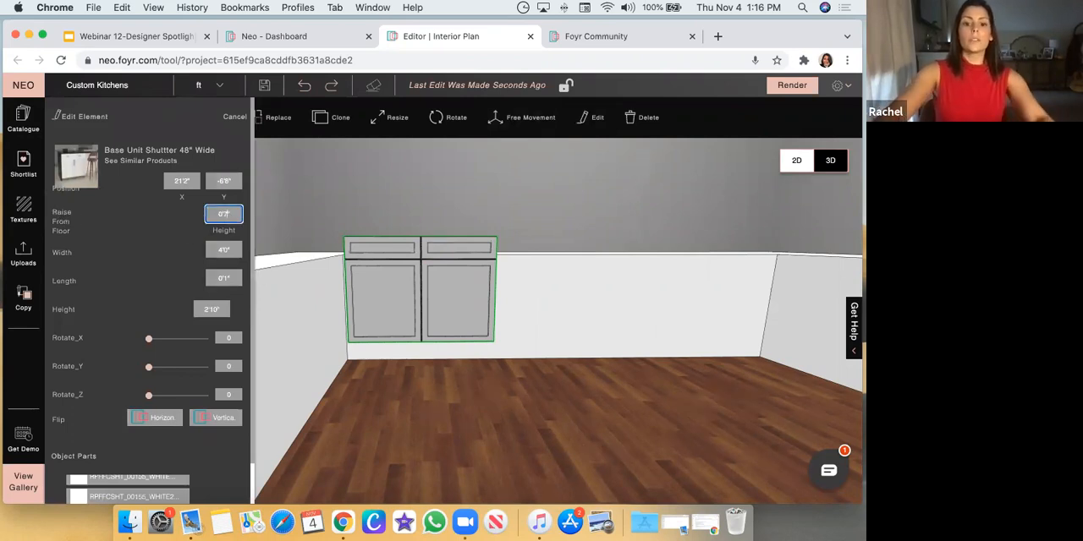
text(6)
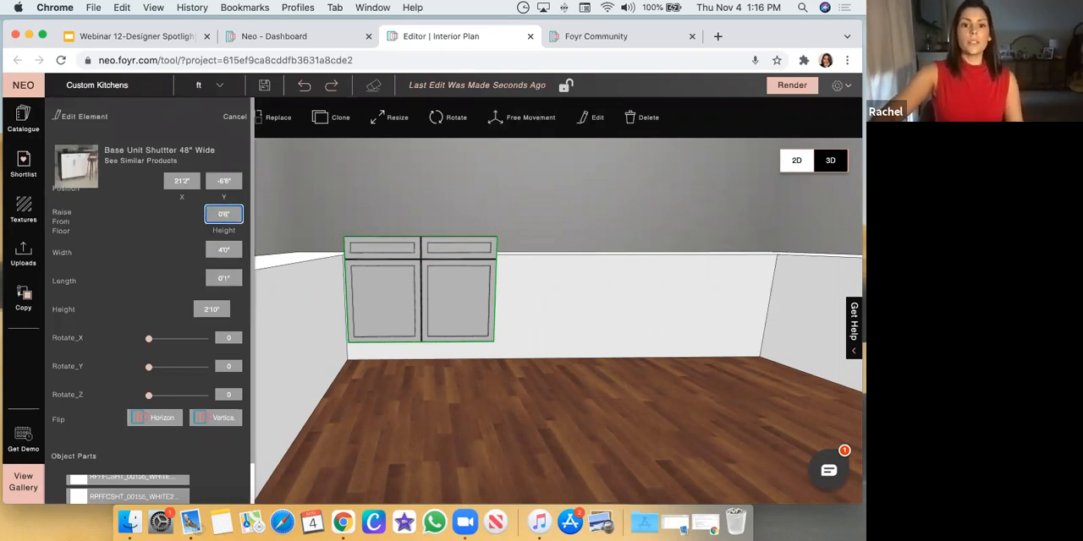
key(Return)
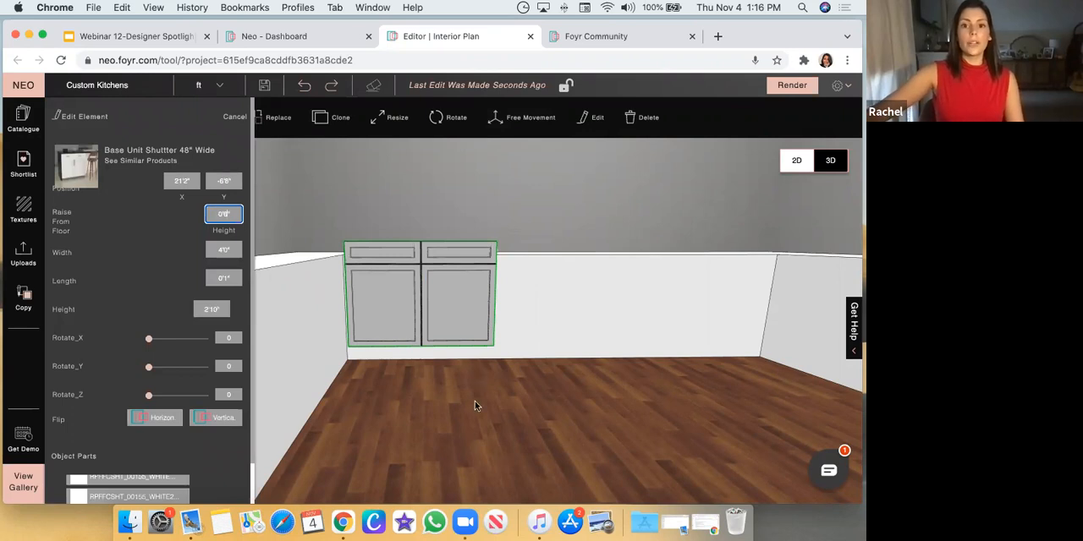
Resize the shutter's height so its top edge is level with the top of the cabinet base
drag(474, 402, 385, 396)
click(383, 114)
drag(613, 227, 489, 251)
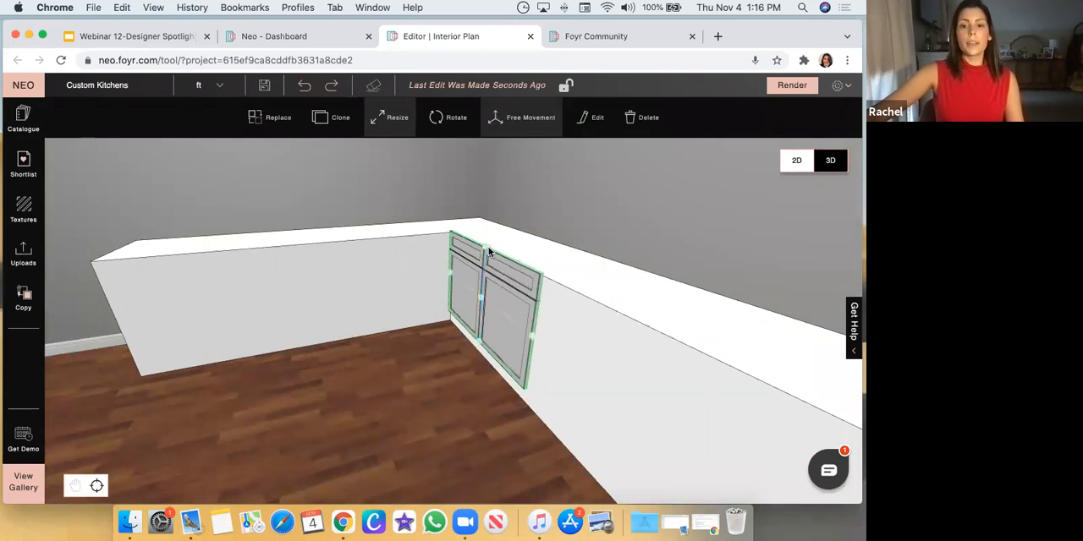
click(465, 366)
drag(468, 362, 455, 347)
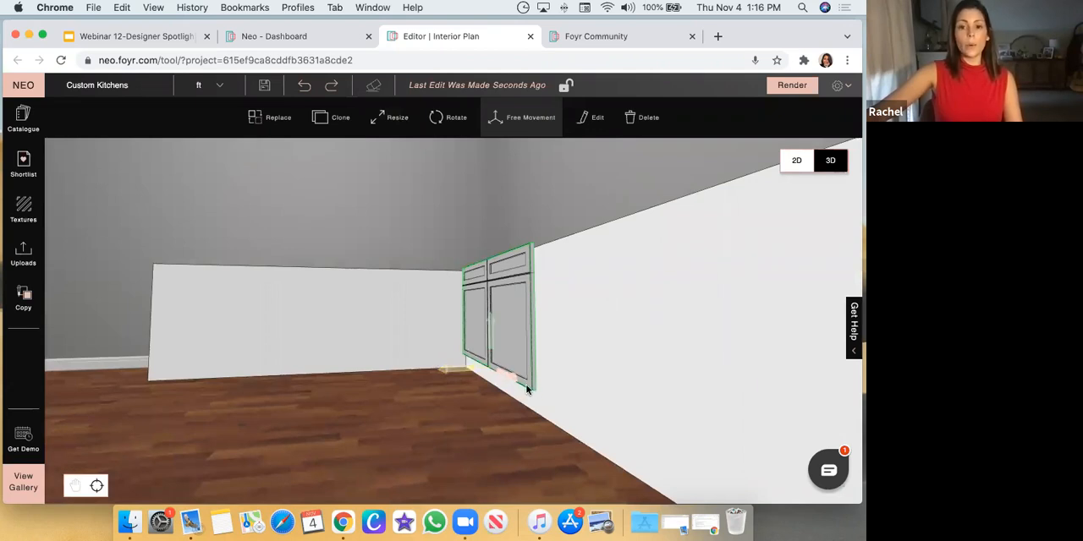
drag(557, 423, 416, 423)
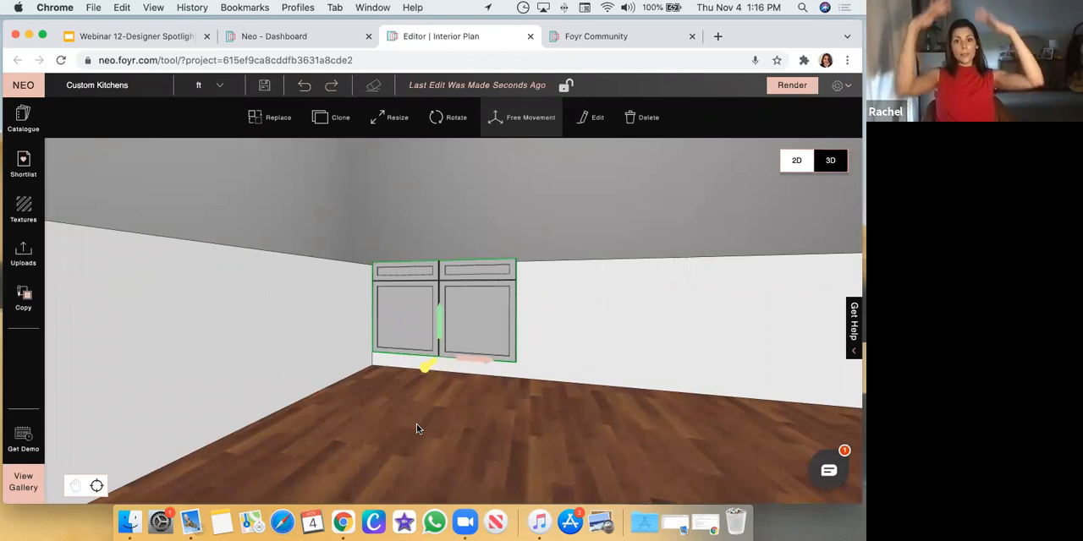
Browse the render gallery for a finished custom kitchen and examine the cabinetry and farmhouse sink in linde_airbnb_view_19.jpg full-screen
click(252, 38)
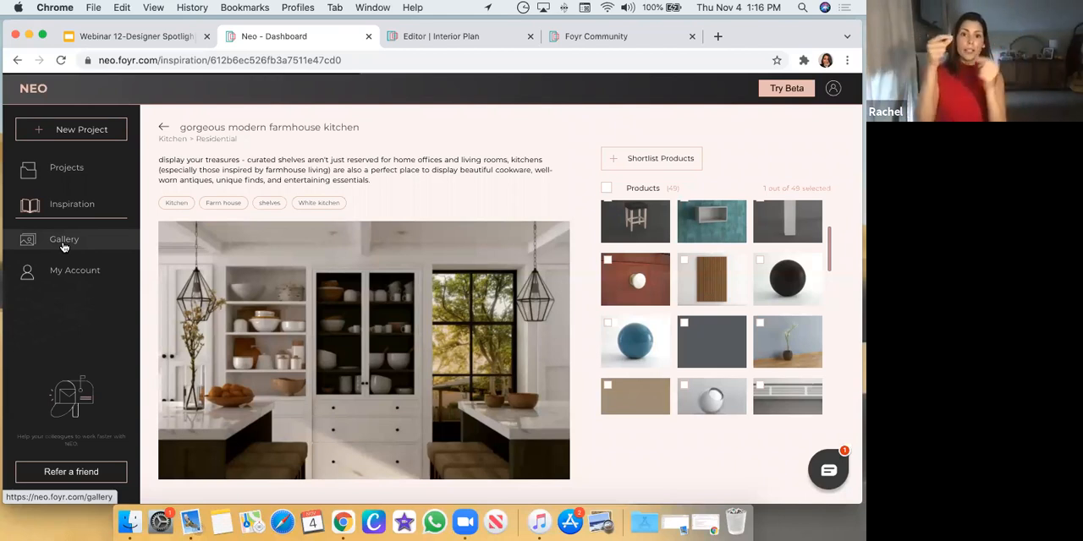
click(63, 244)
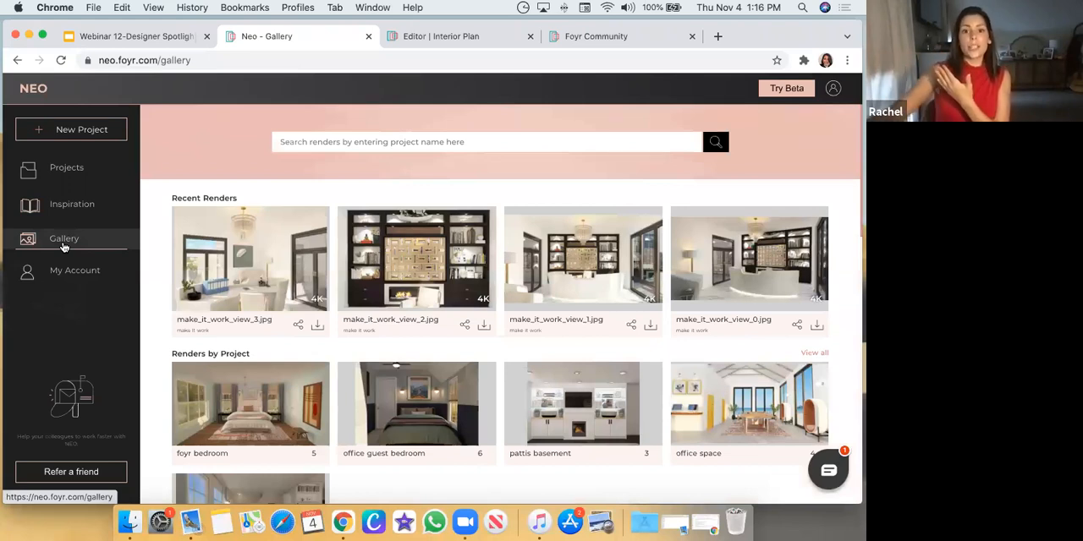
scroll(455, 345, down, 4)
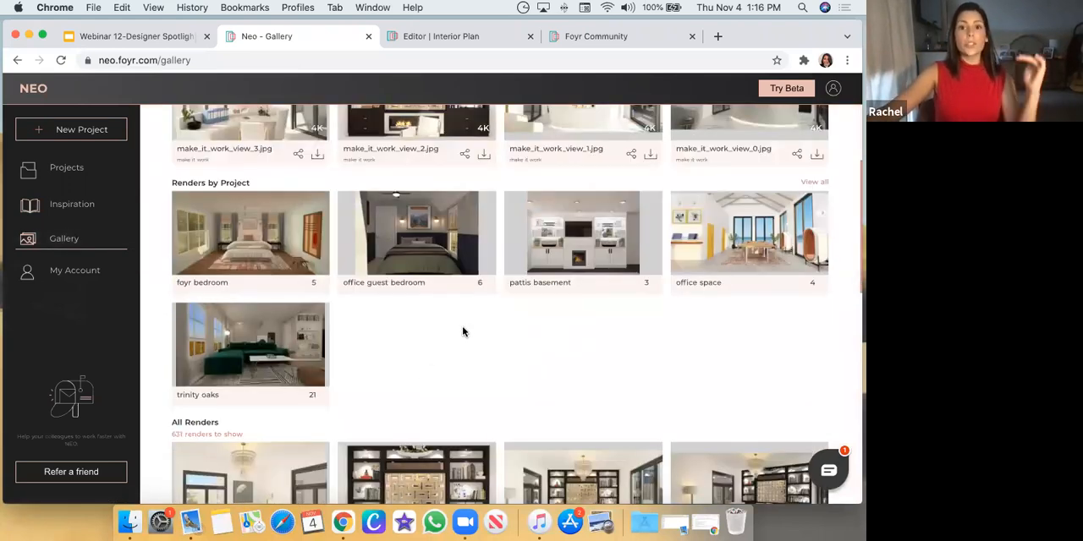
scroll(464, 332, down, 2)
scroll(519, 307, down, 3)
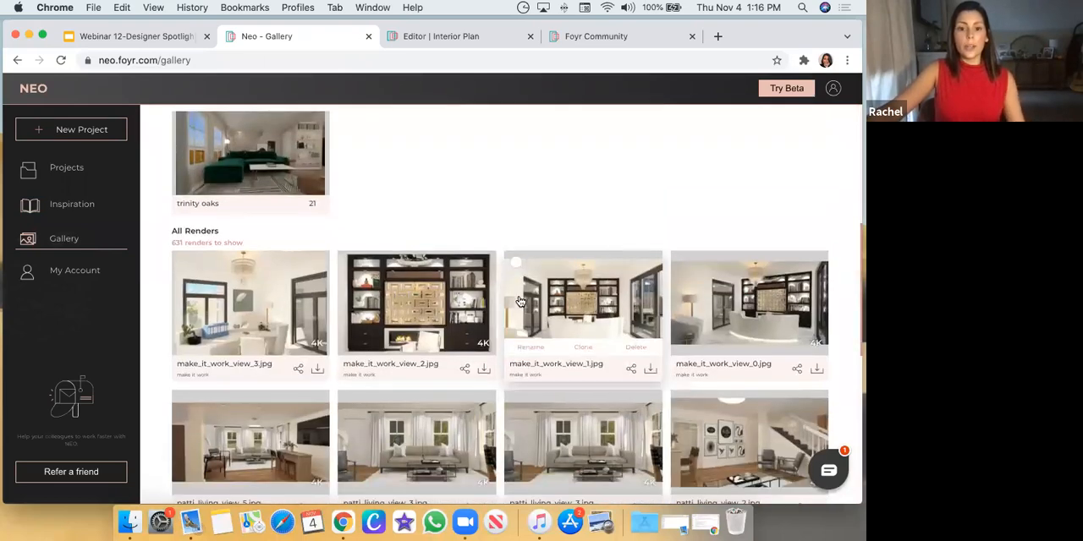
scroll(519, 302, down, 10)
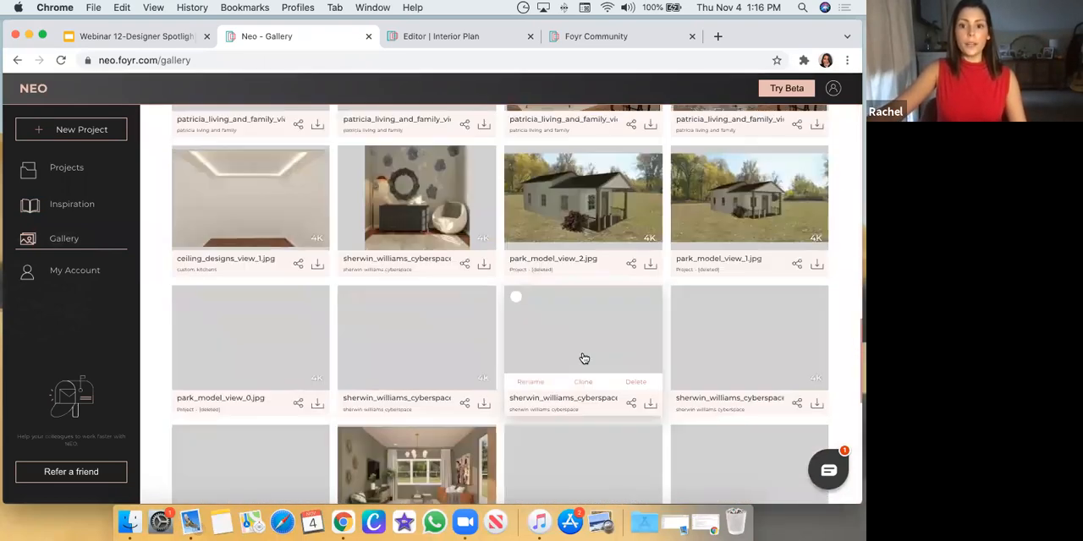
scroll(584, 359, down, 10)
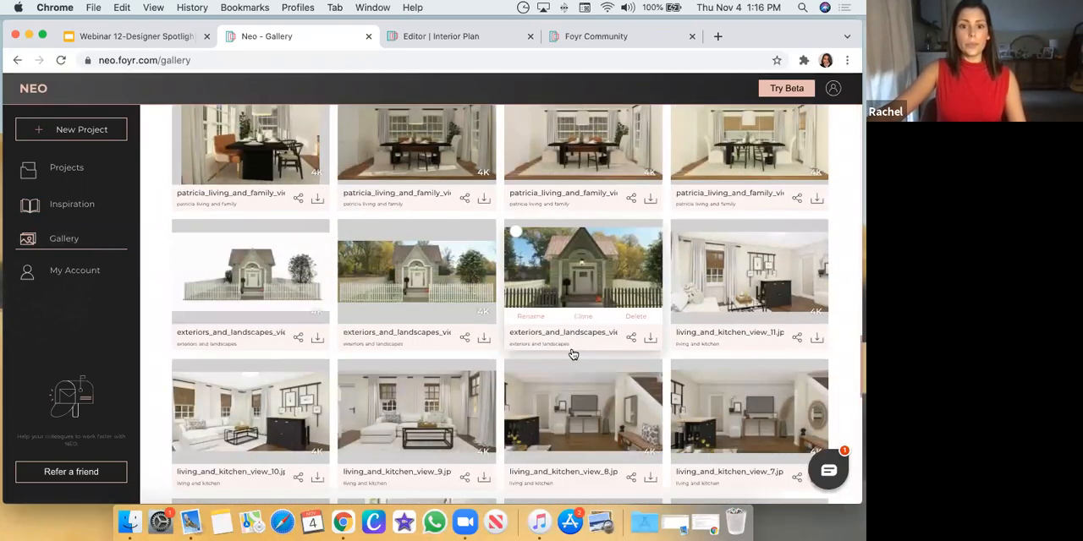
scroll(573, 354, down, 10)
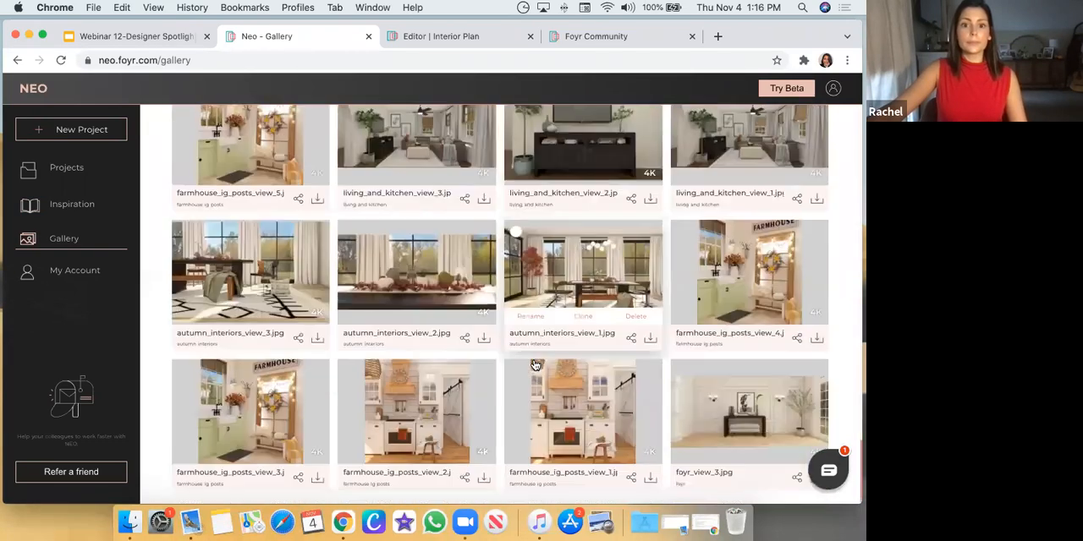
scroll(503, 354, down, 10)
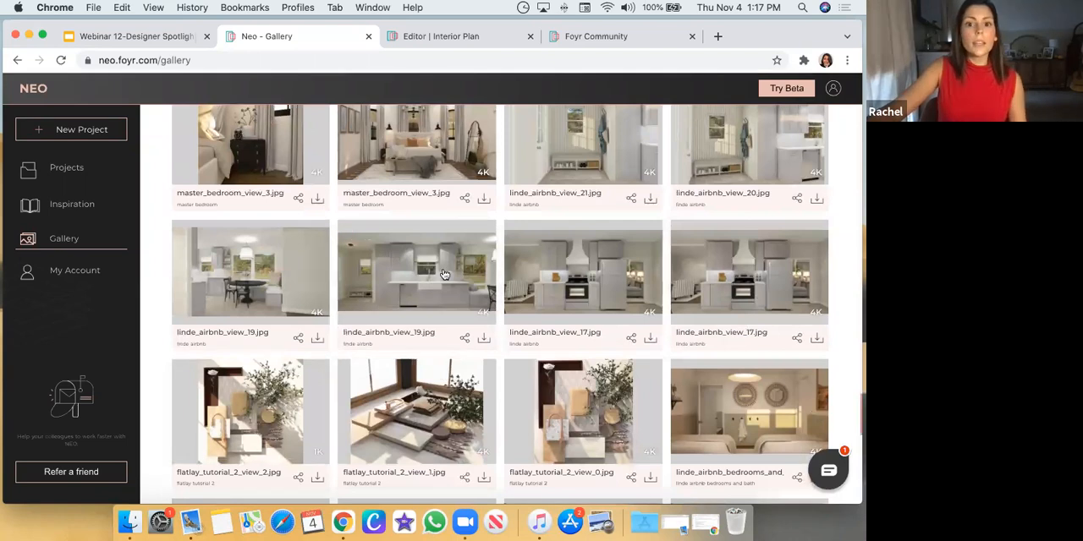
click(443, 289)
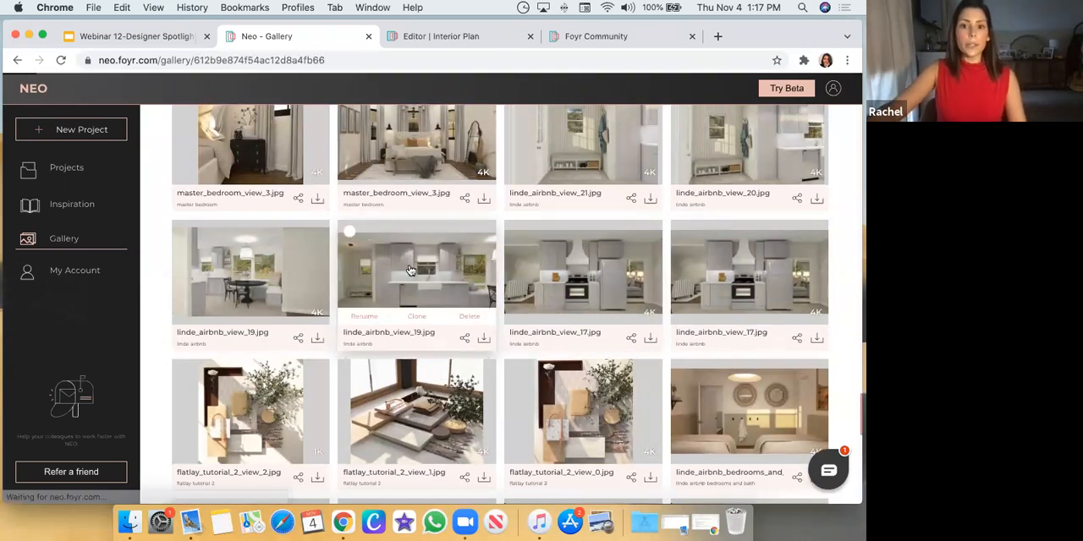
click(682, 229)
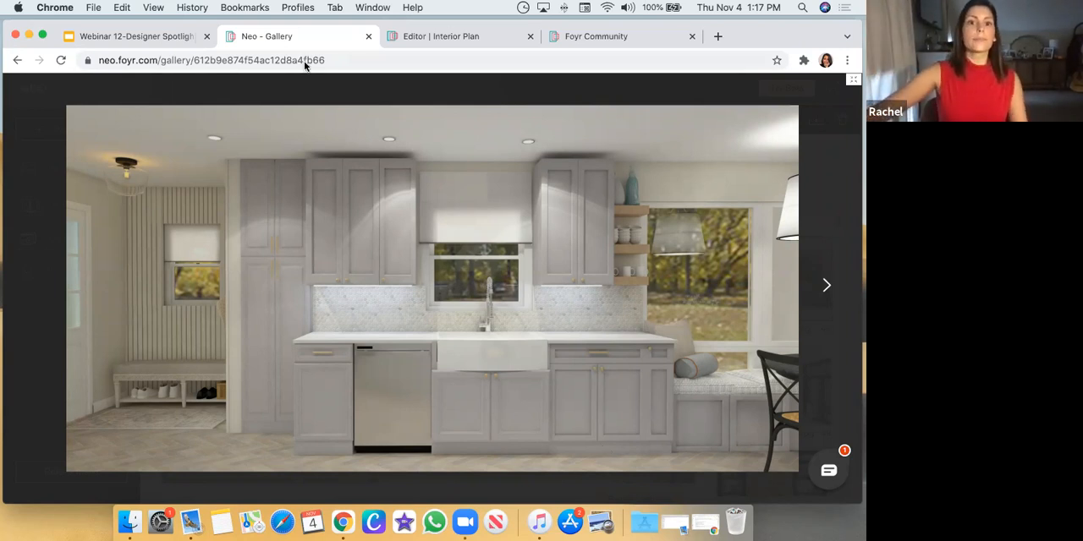
Return to the Custom Kitchens project, search the catalogue for "Drop In Sink Base Unit" and place a farmhouse sink cabinet beside the base unit shutter
click(458, 47)
click(564, 221)
drag(560, 225, 510, 303)
drag(477, 386, 539, 275)
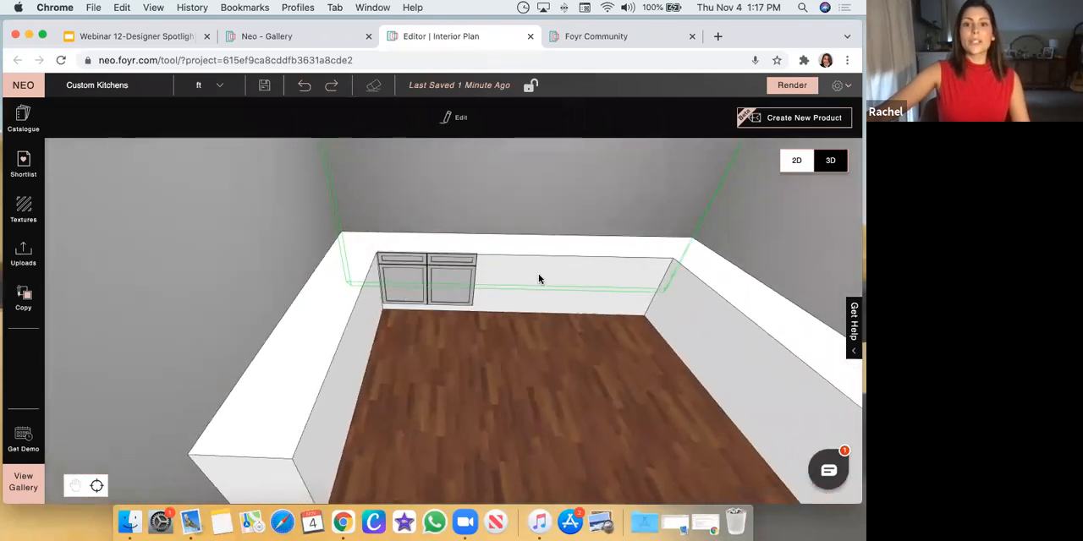
drag(533, 313, 484, 252)
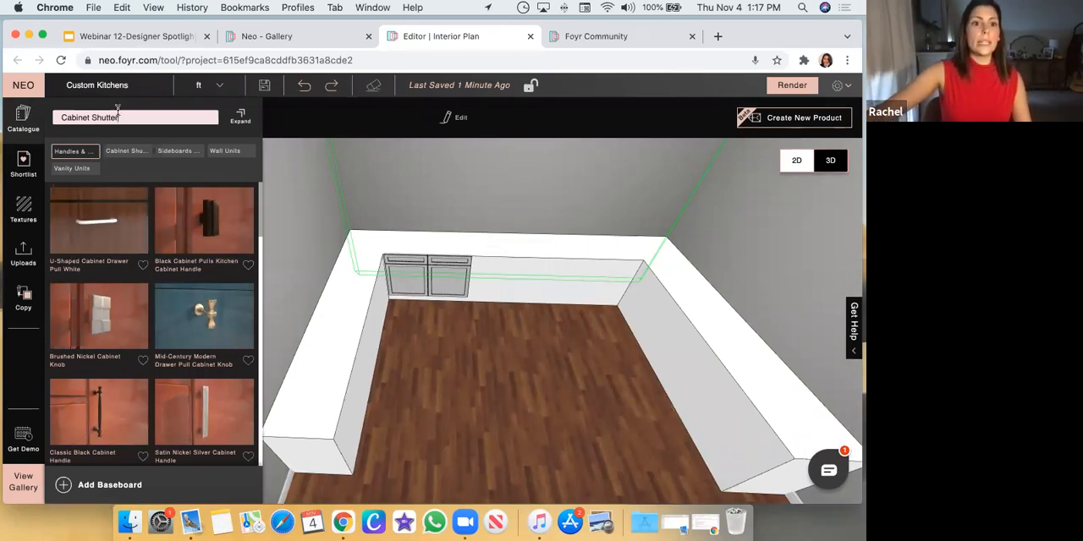
drag(61, 117, 118, 111)
text(Drop )
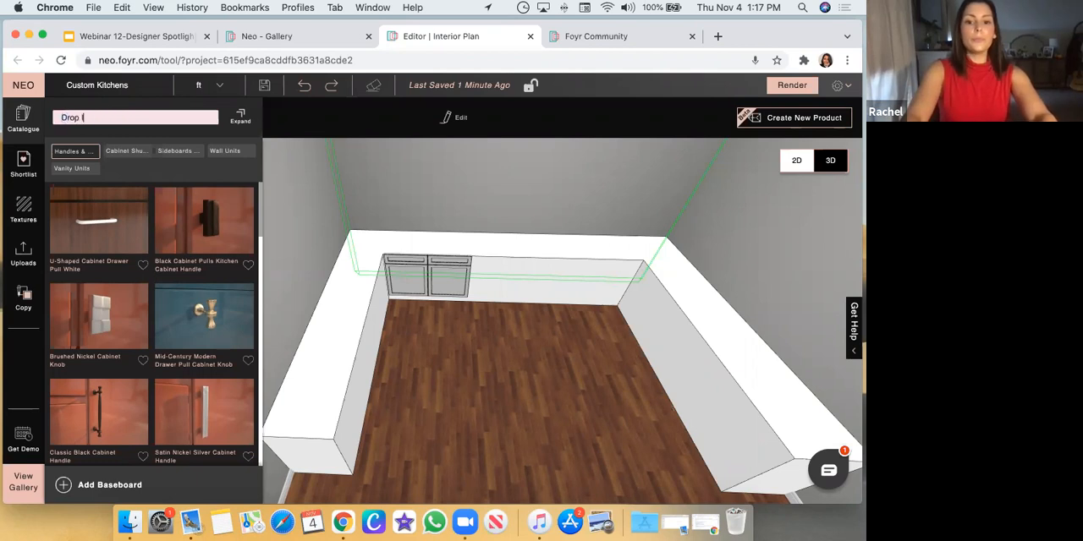
text(In Sink Base Uni)
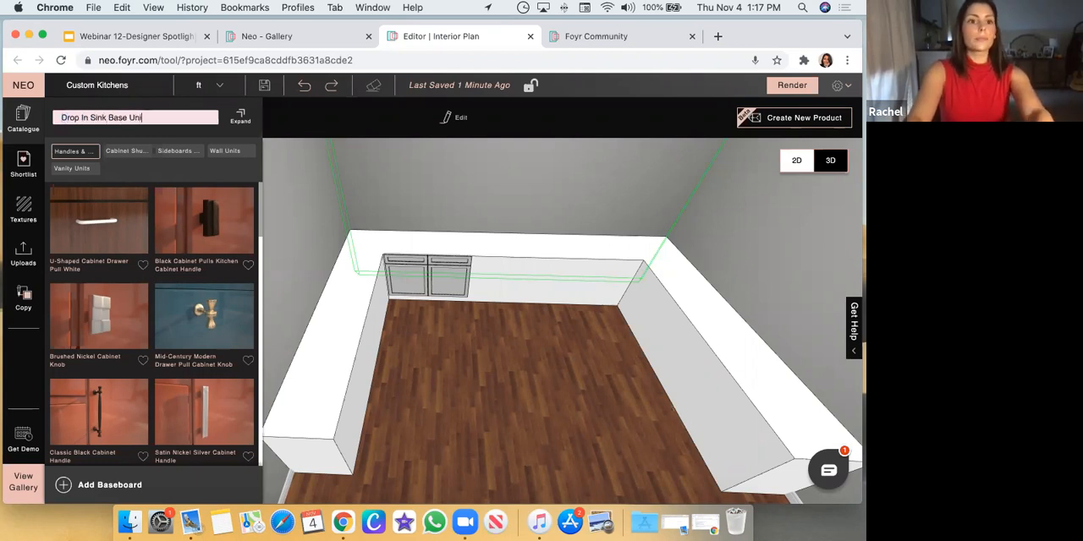
text(t)
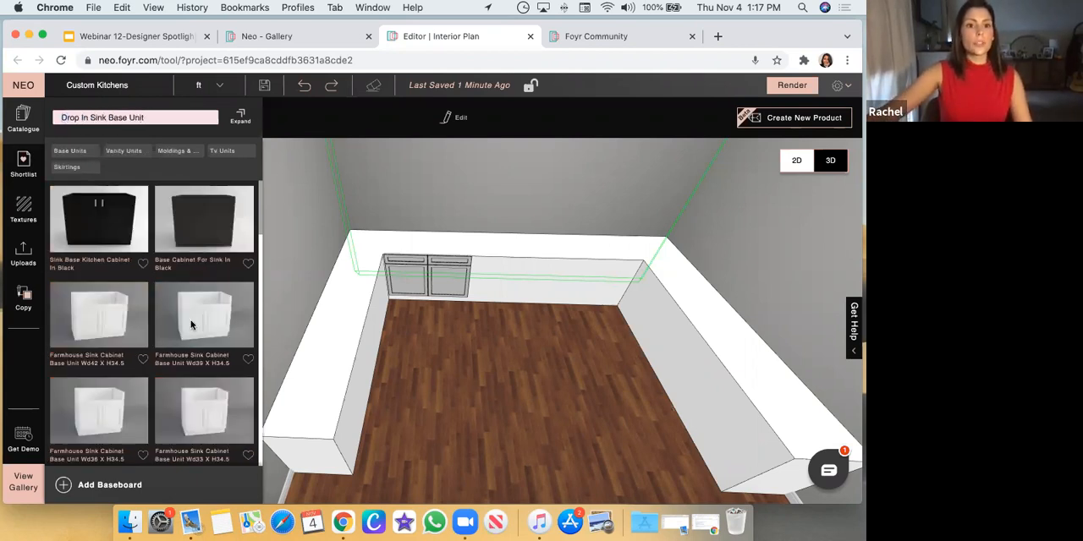
drag(484, 315, 495, 296)
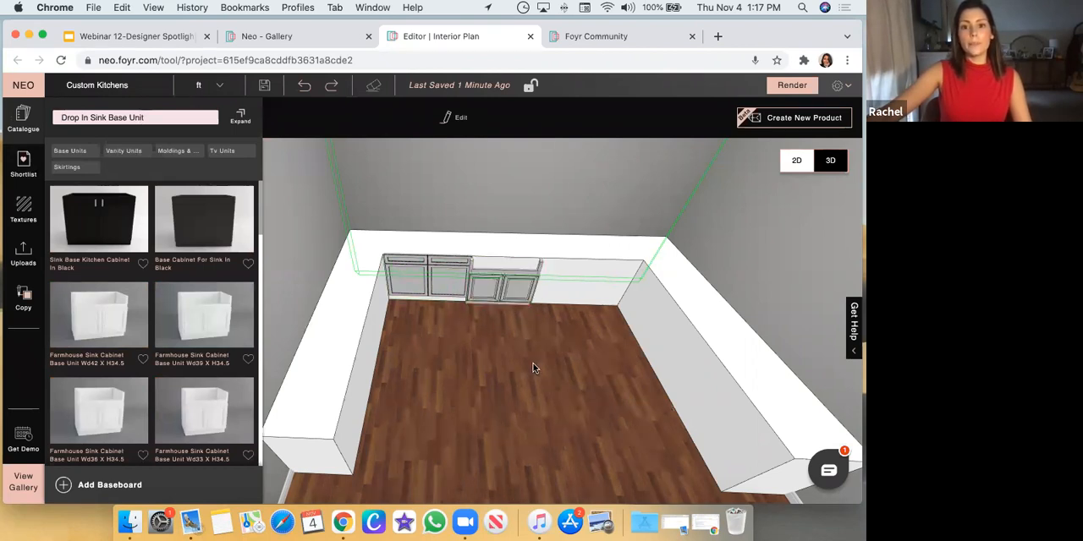
drag(520, 369, 493, 265)
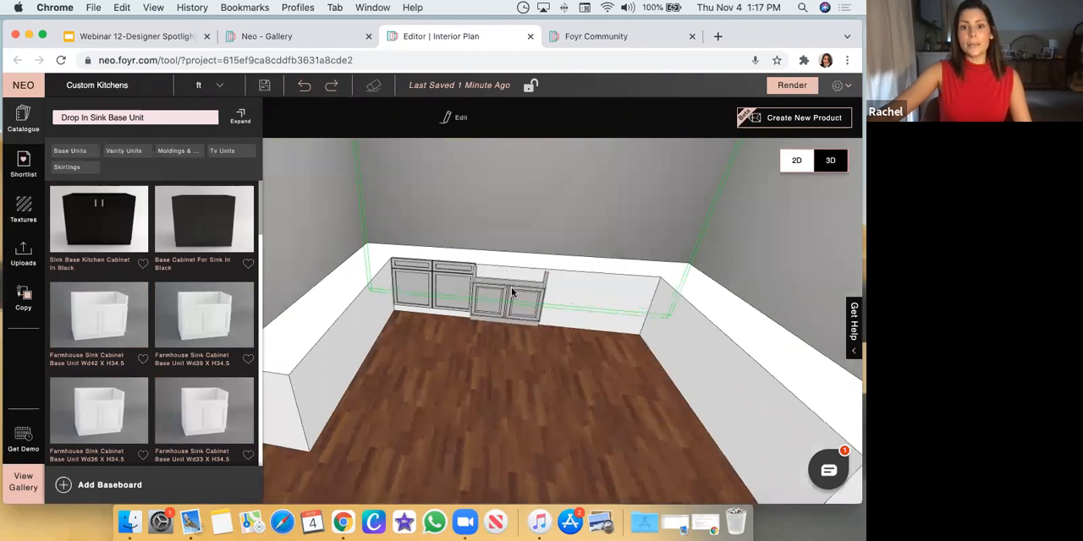
Open the U-shaped cabinet base for modification with the surrounding environment shown
click(610, 301)
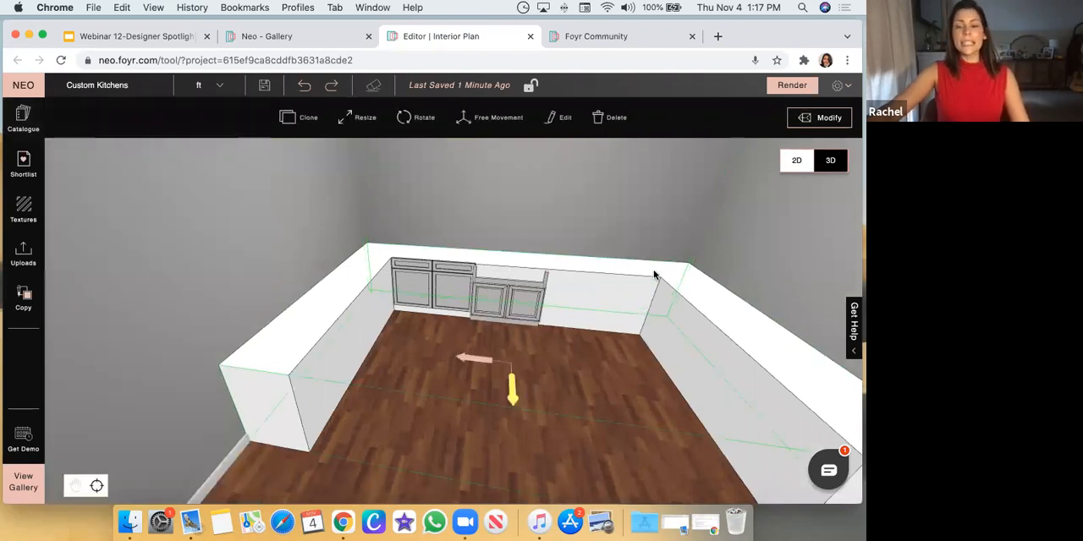
click(810, 119)
drag(388, 358, 483, 393)
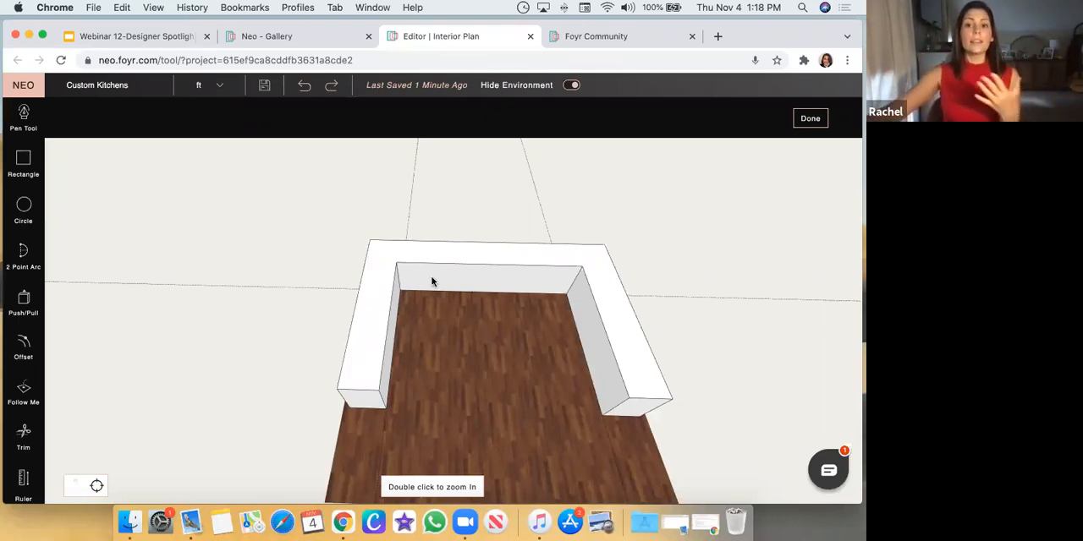
click(571, 85)
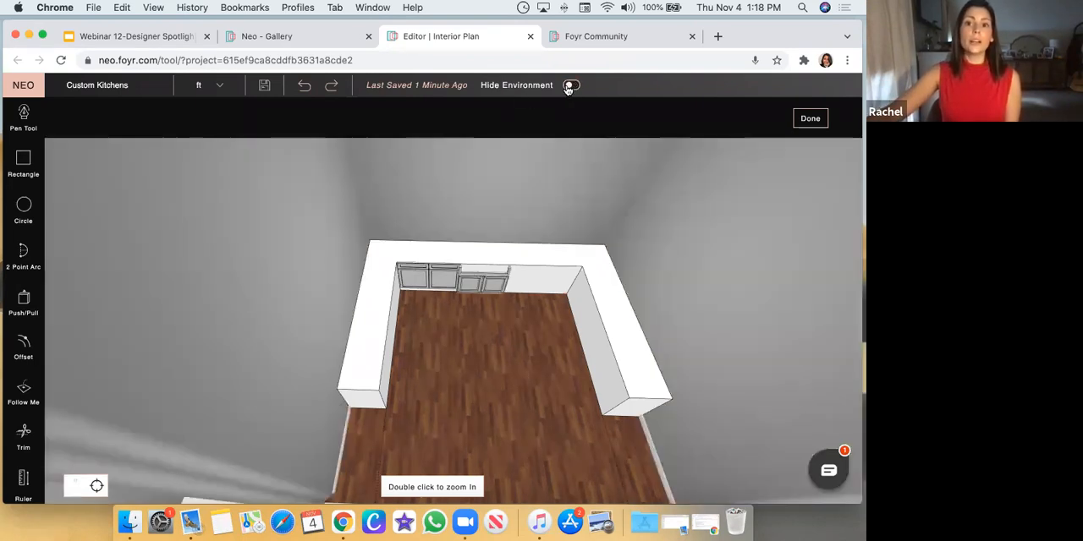
Draw two Pen tool lines across the 2'0" depth of the back run's top face, in line with both sides of the sink cabinet
double_click(498, 282)
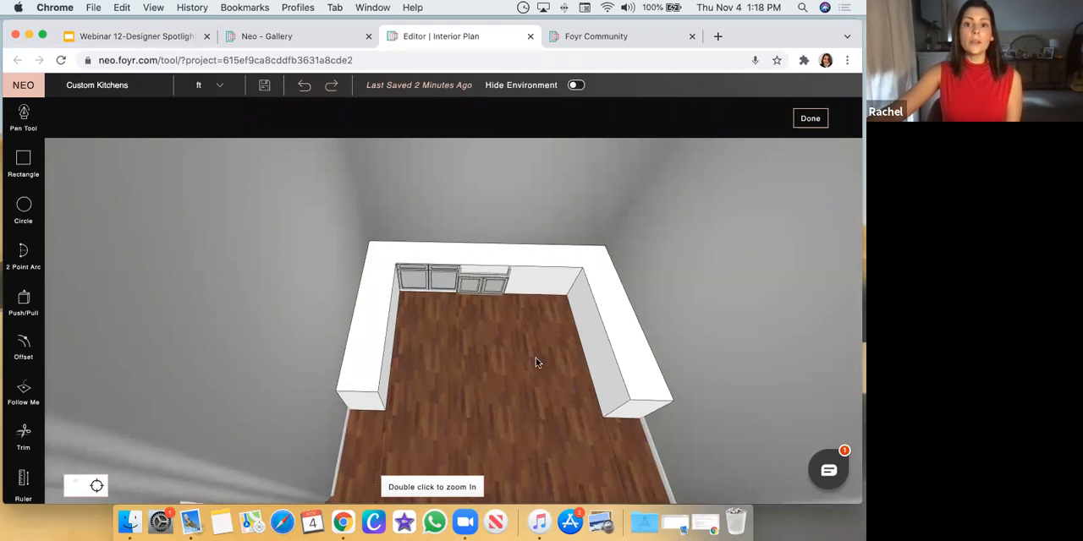
scroll(382, 374, down, 5)
drag(433, 235, 426, 360)
drag(452, 279, 452, 328)
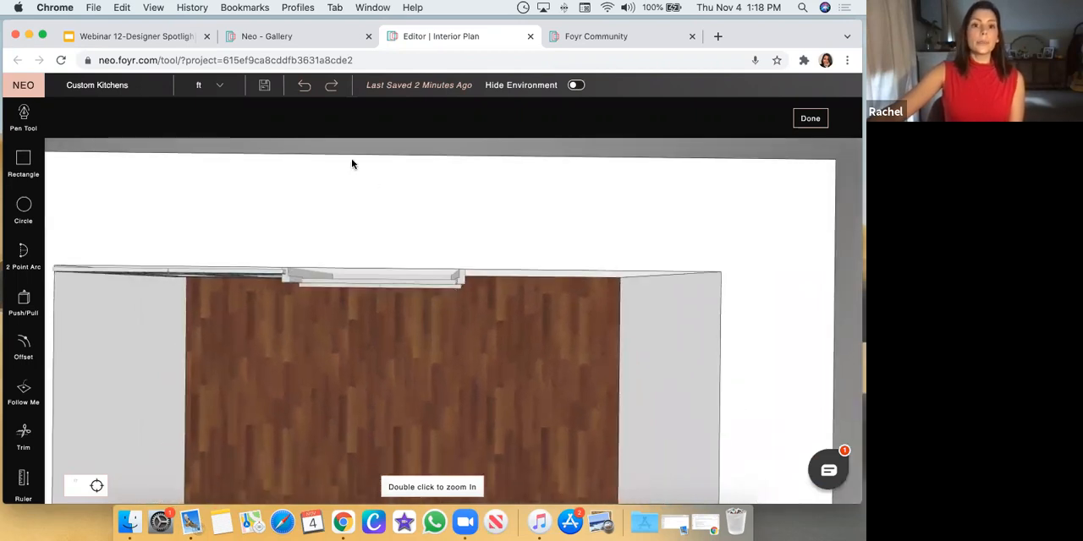
click(30, 128)
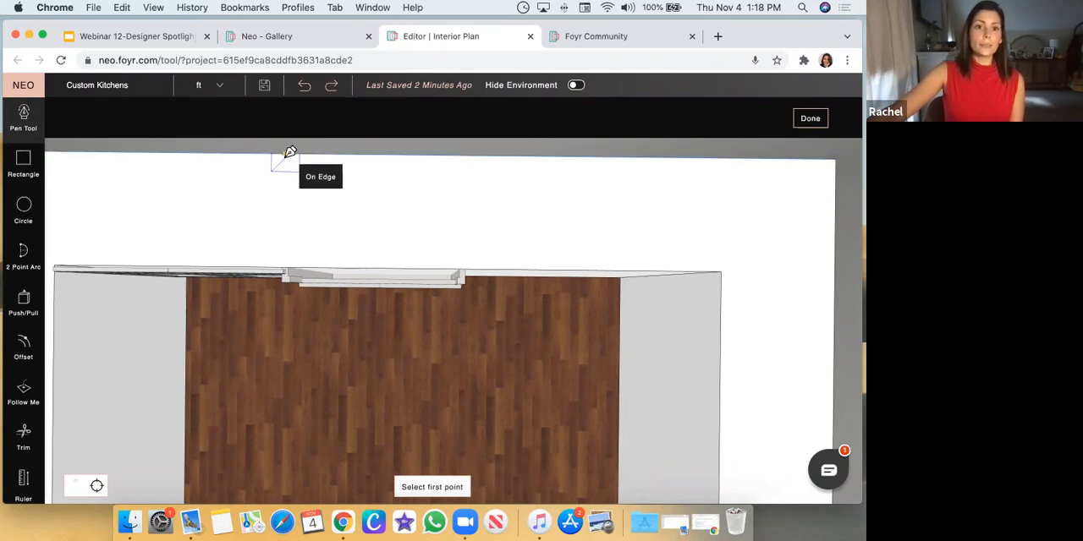
click(285, 154)
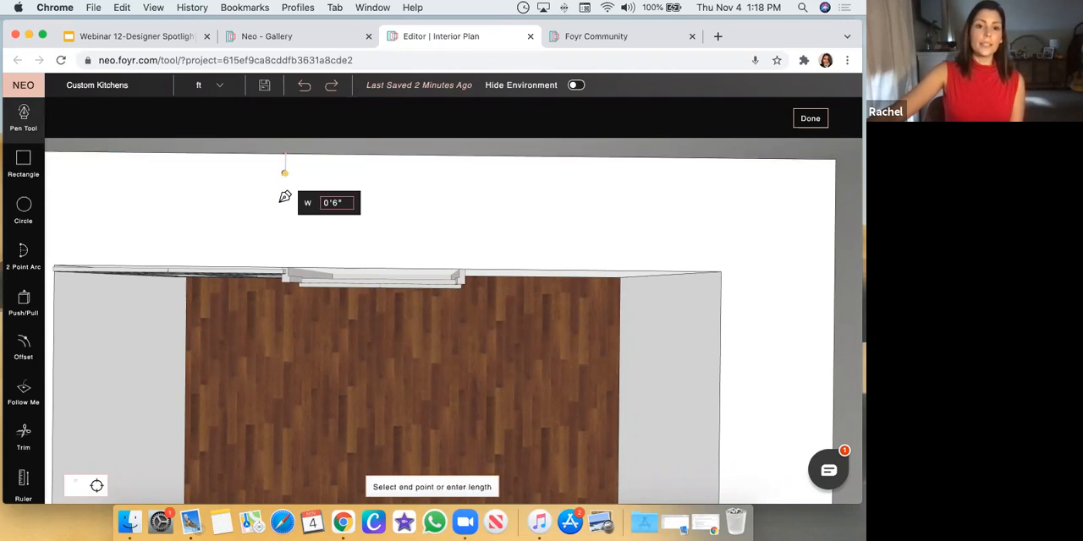
click(285, 269)
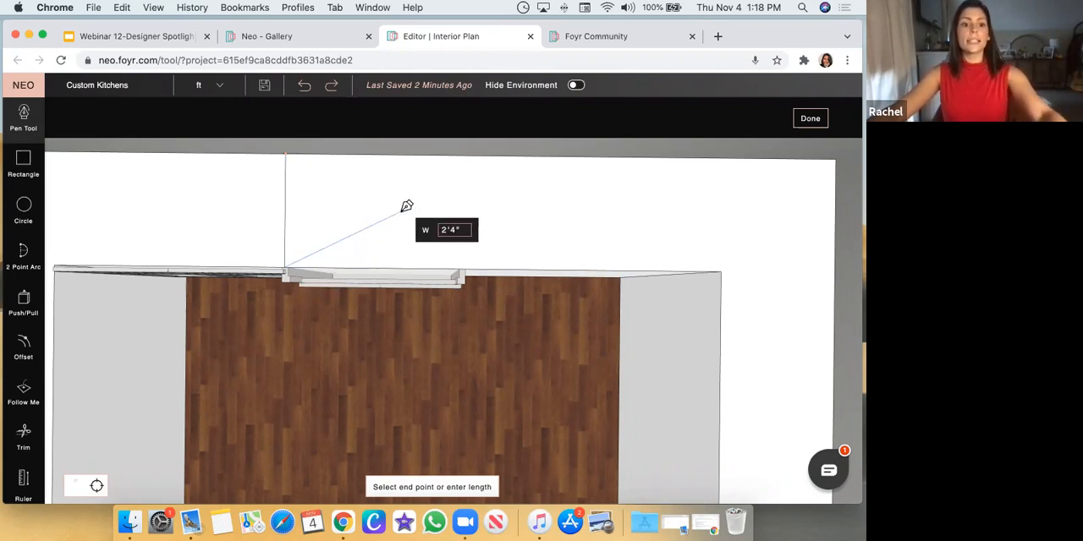
key(Escape)
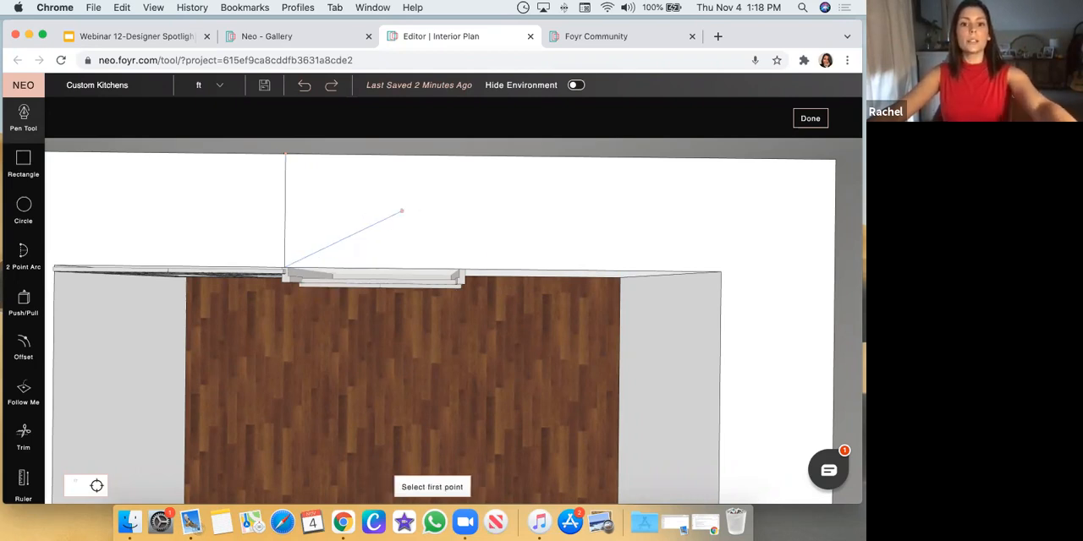
click(464, 271)
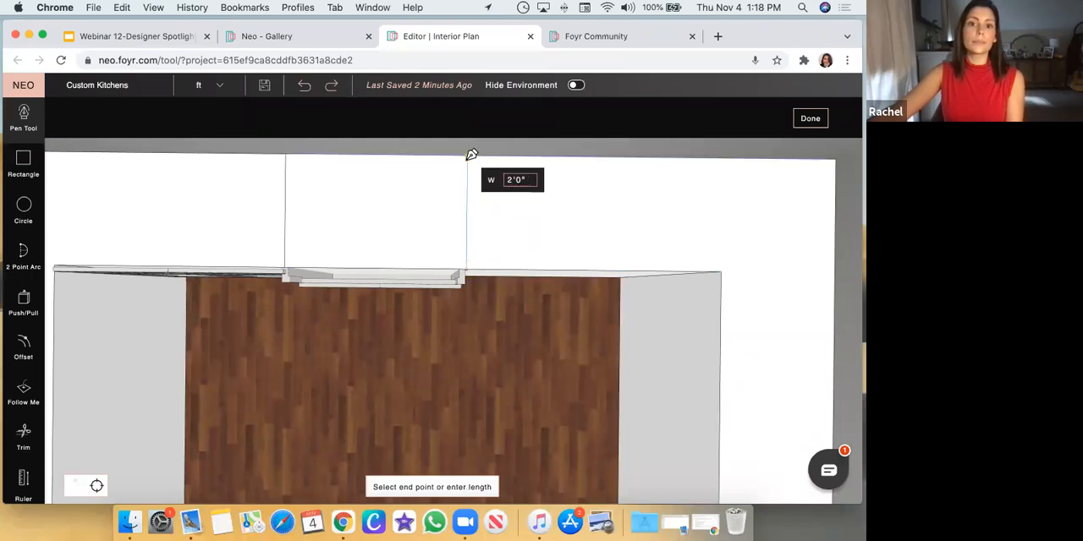
click(471, 156)
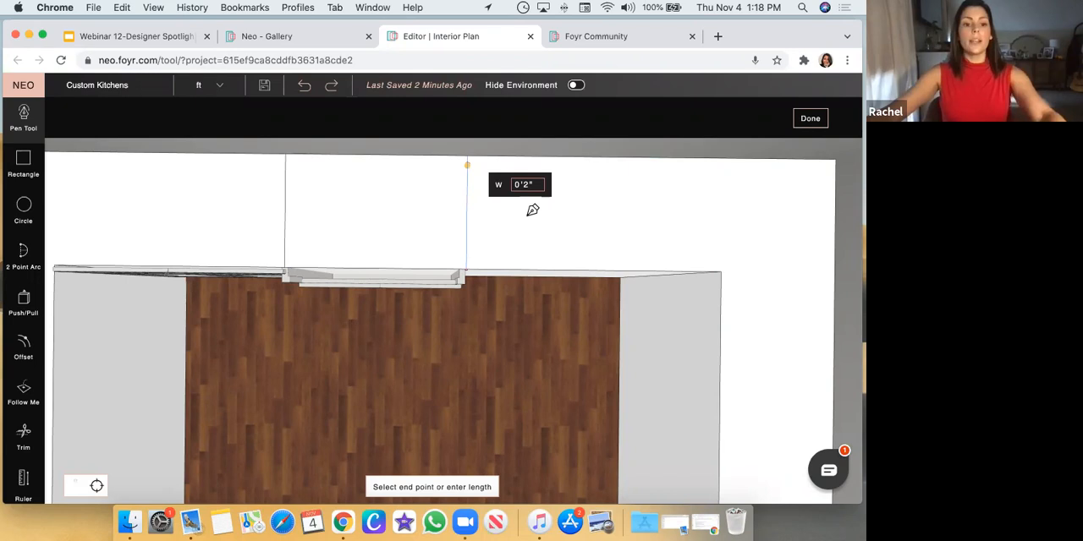
key(Escape)
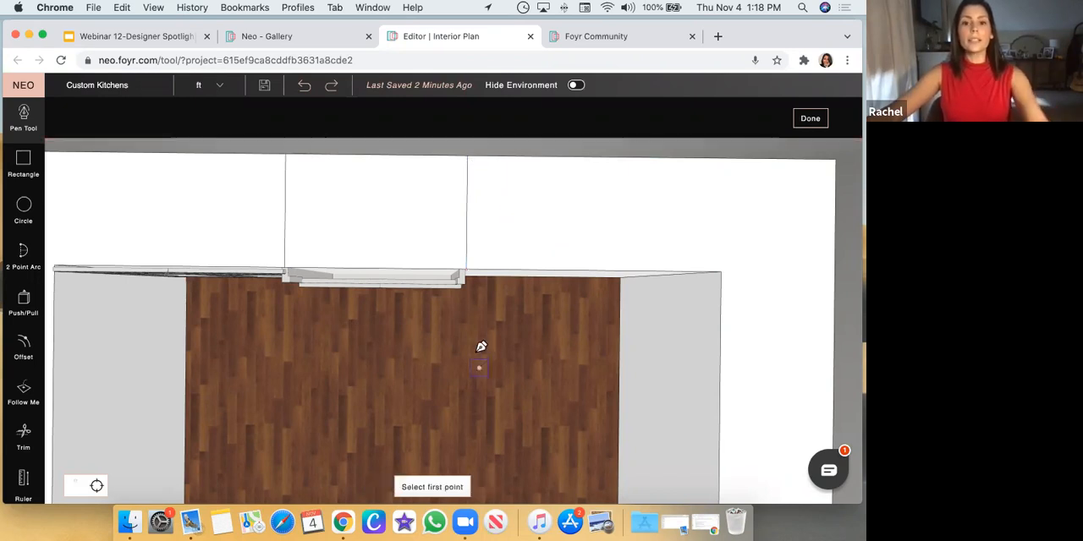
Push the top face between the two lines down to the floor with Push/Pull to cut an opening for the sink cabinet
drag(480, 347, 493, 273)
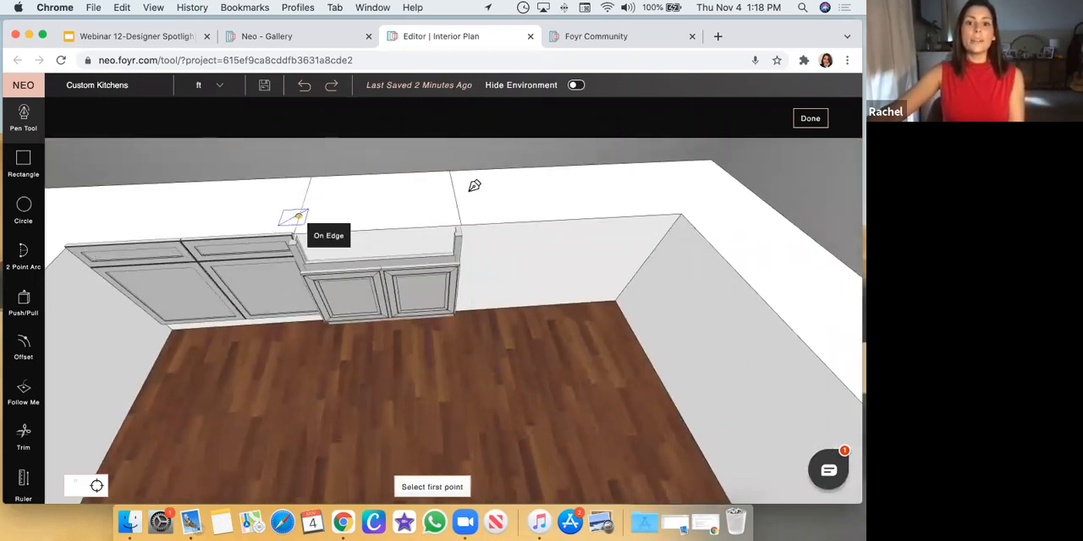
click(23, 303)
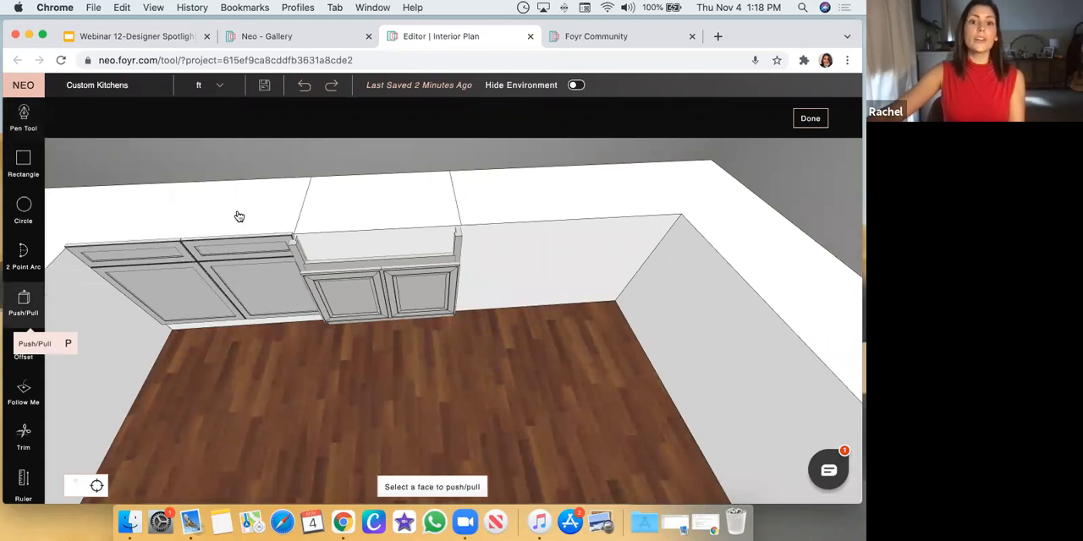
click(390, 207)
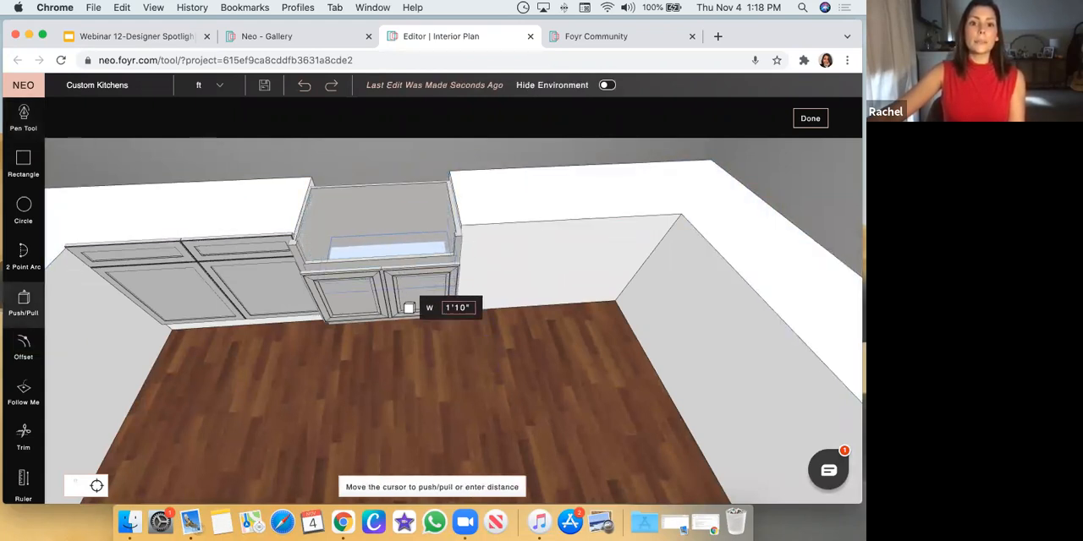
click(409, 343)
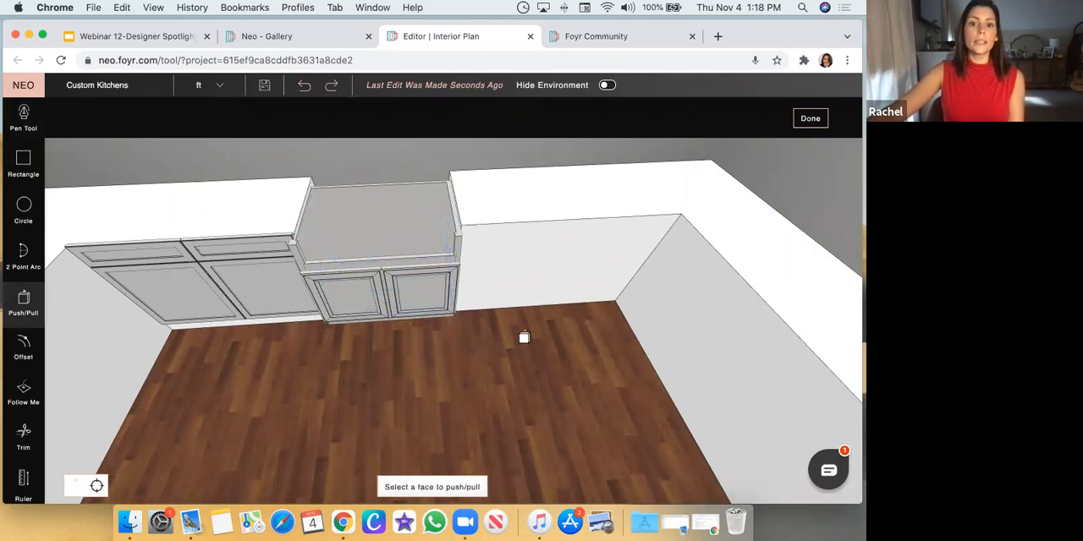
drag(572, 381, 570, 401)
key(Escape)
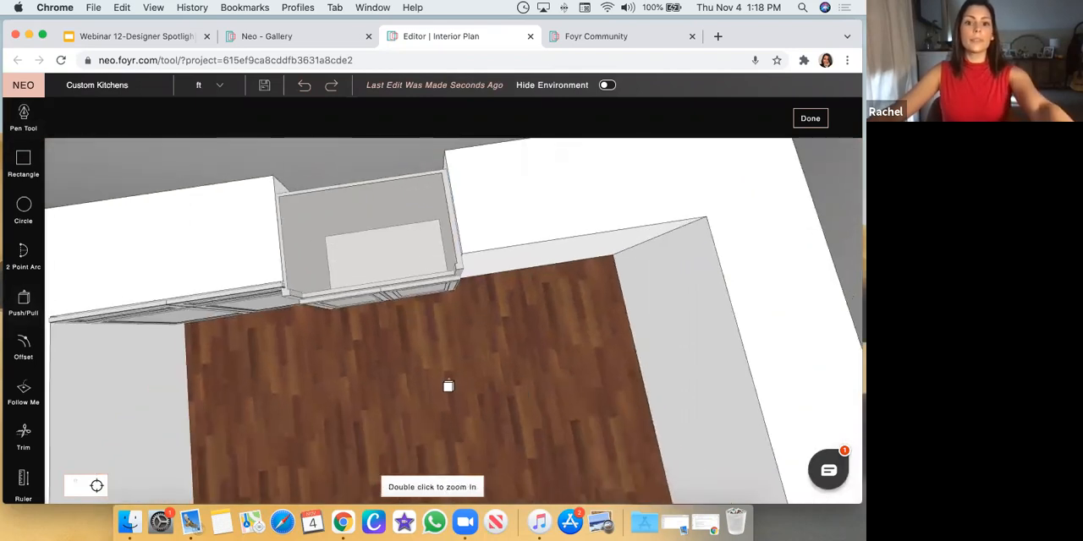
drag(450, 402, 419, 273)
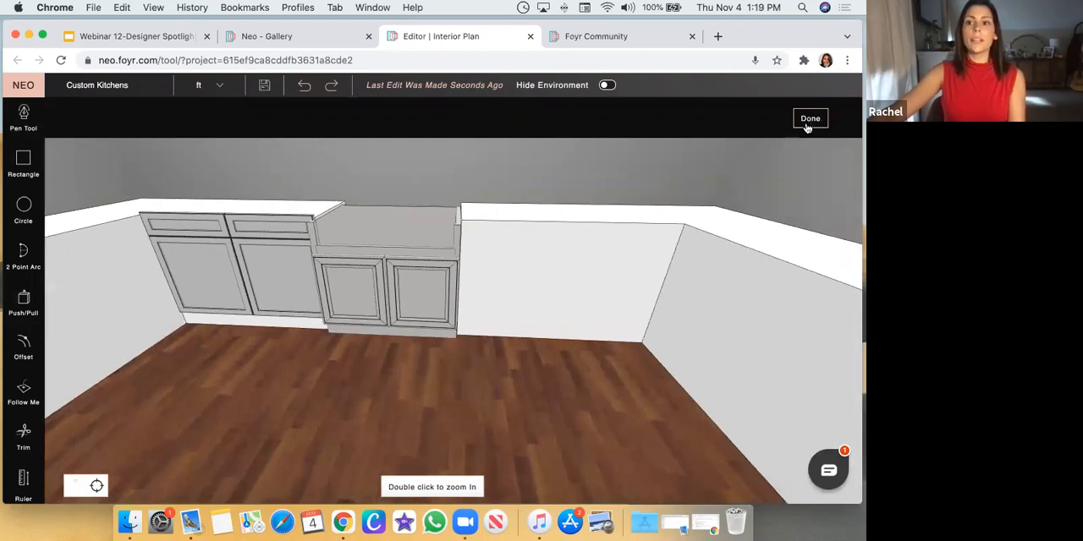
Finish modifying the U-shaped cabinet base and examine from several angles how the sink cabinet sits in its opening
click(808, 121)
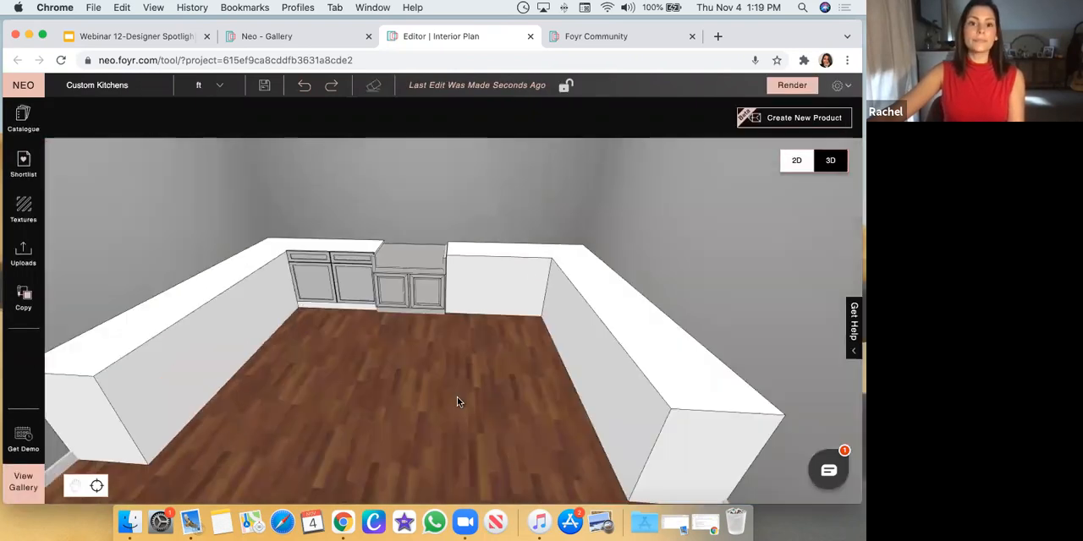
double_click(398, 292)
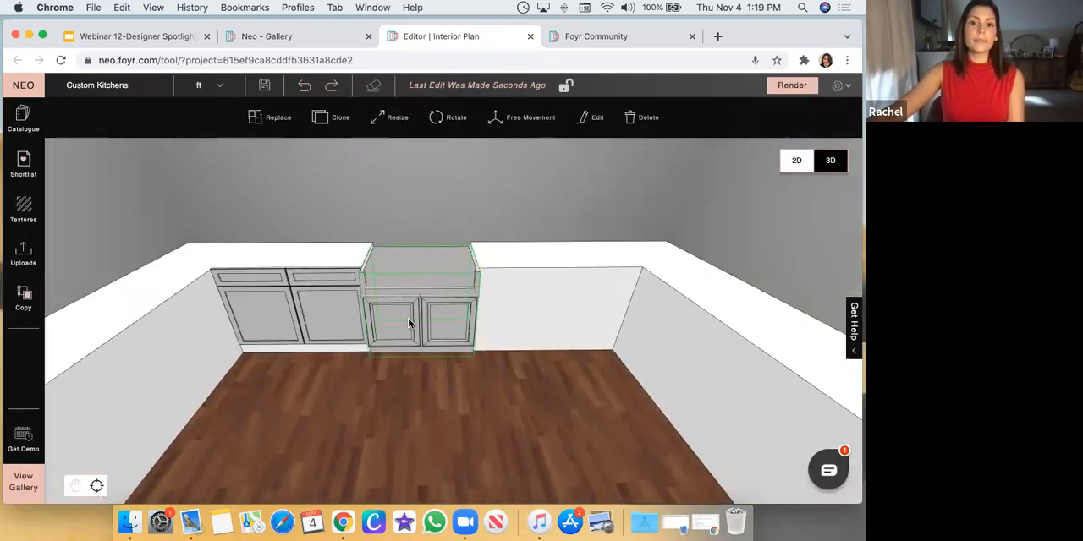
scroll(402, 276, down, 5)
drag(403, 220, 460, 319)
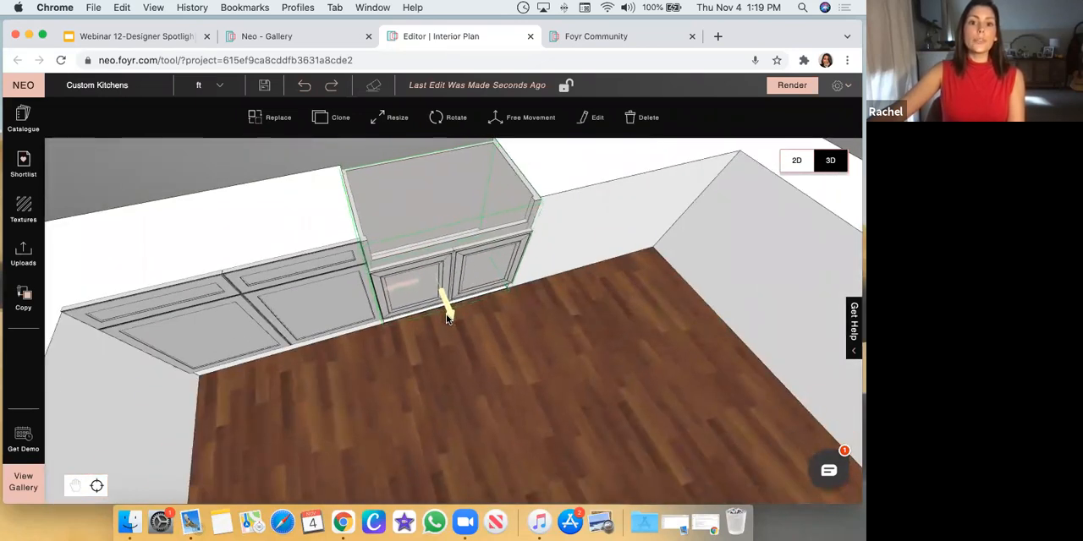
click(540, 361)
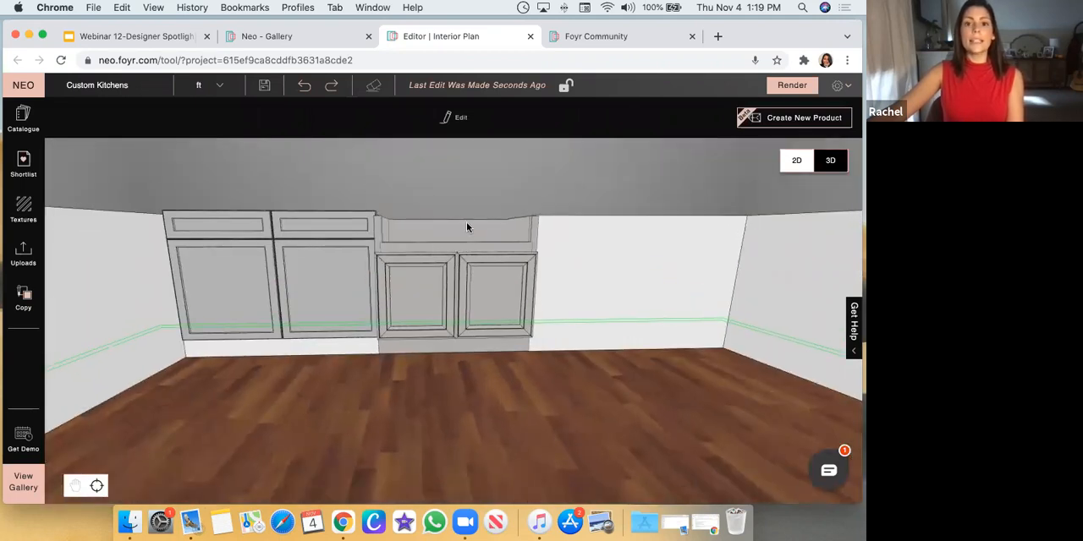
scroll(474, 208, down, 1)
drag(494, 230, 527, 411)
drag(489, 327, 498, 381)
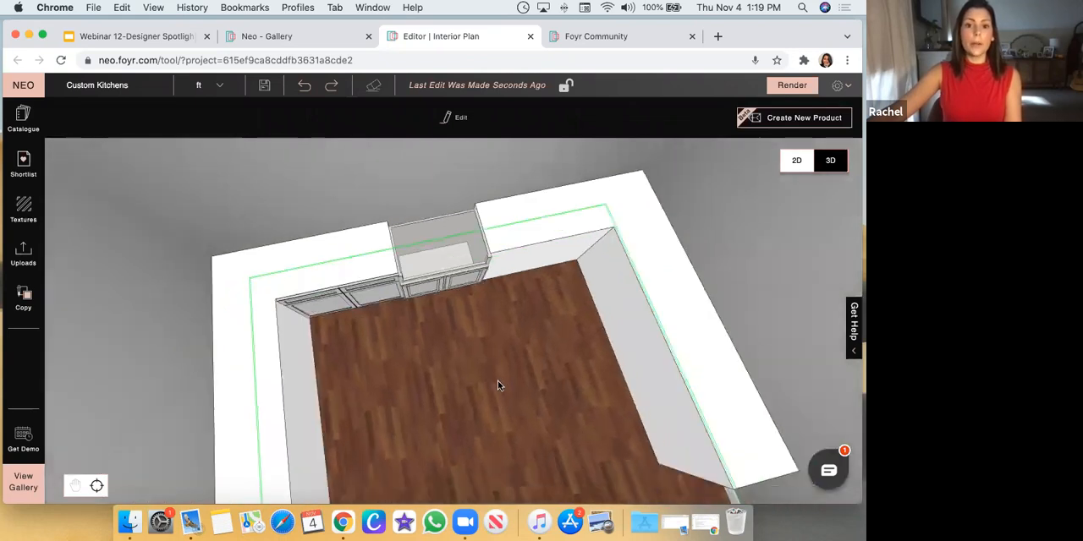
Examine the farmhouse sink in the finished kitchen and the countertop strip behind it as a reference
scroll(348, 359, down, 5)
drag(310, 337, 324, 338)
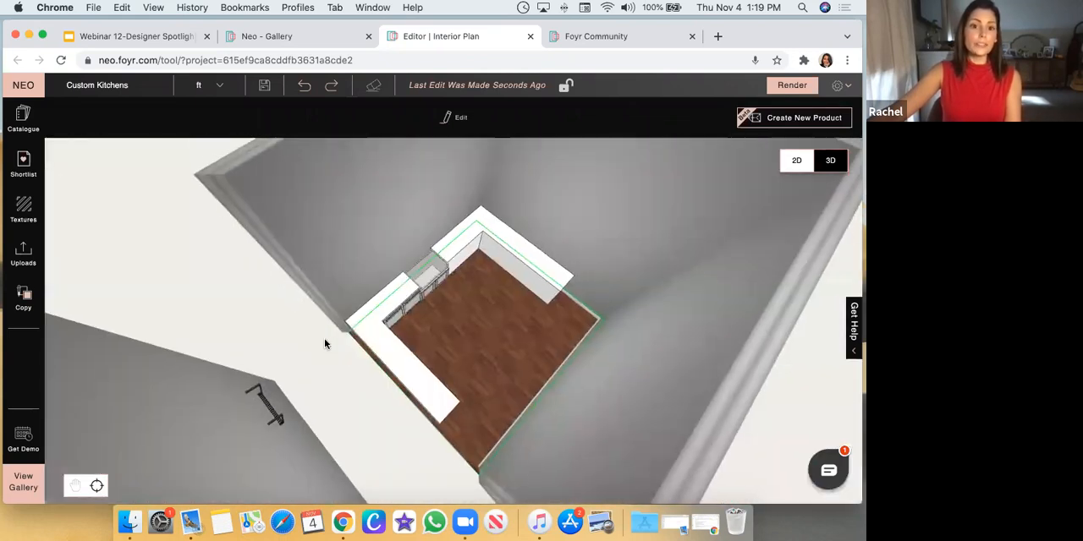
scroll(324, 338, down, 4)
drag(249, 440, 288, 435)
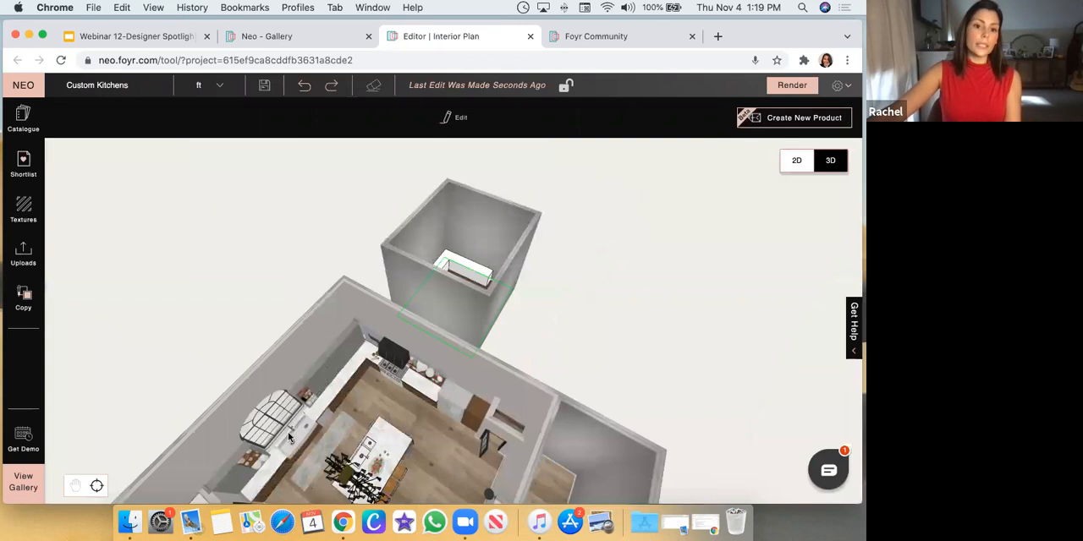
click(280, 442)
scroll(429, 408, up, 5)
mouse_move(430, 409)
mouse_down()
mouse_move(225, 249)
mouse_move(157, 259)
mouse_move(158, 327)
mouse_move(416, 318)
mouse_up()
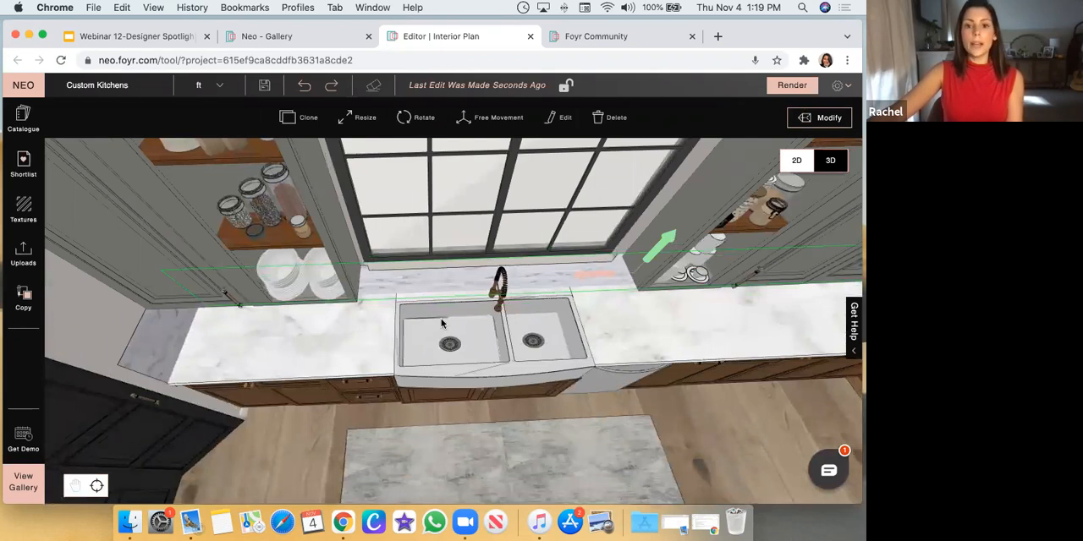
scroll(392, 299, up, 3)
key(m)
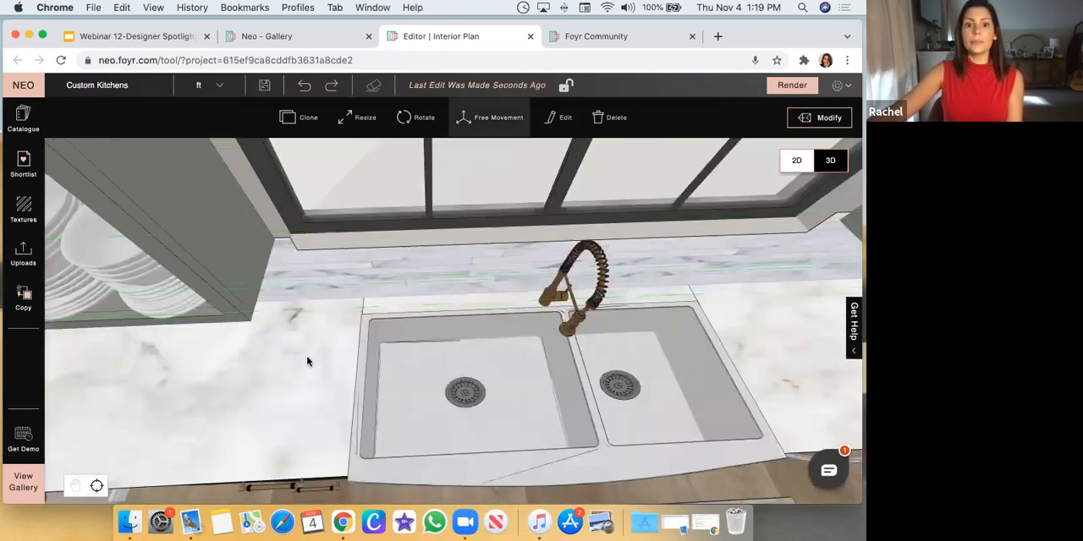
scroll(586, 288, down, 10)
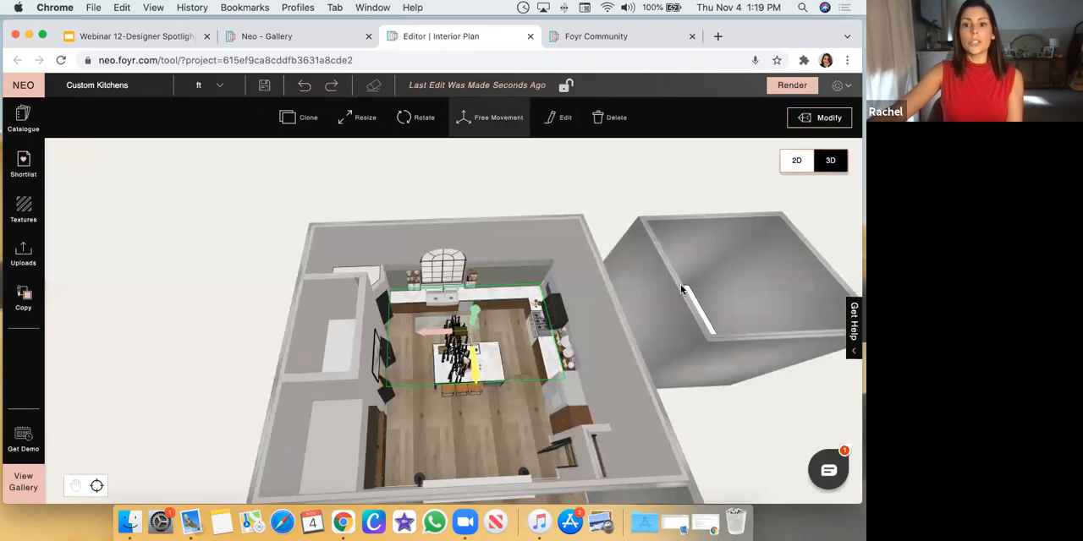
Reopen the U-shaped cabinet base for modification and raise the sink opening's bottom face level with the countertop using Push/Pull
click(691, 279)
scroll(717, 323, up, 10)
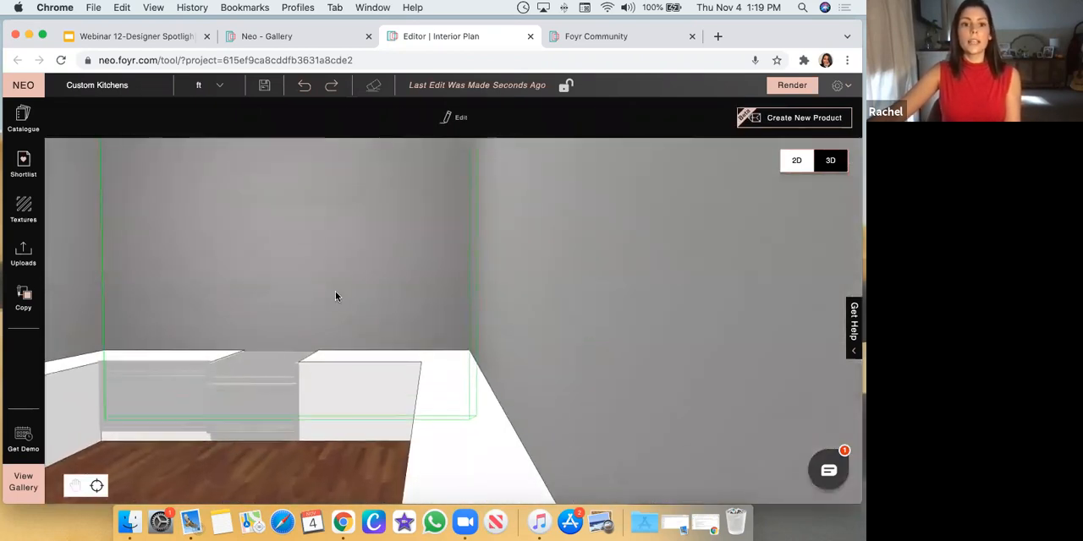
drag(362, 233, 356, 364)
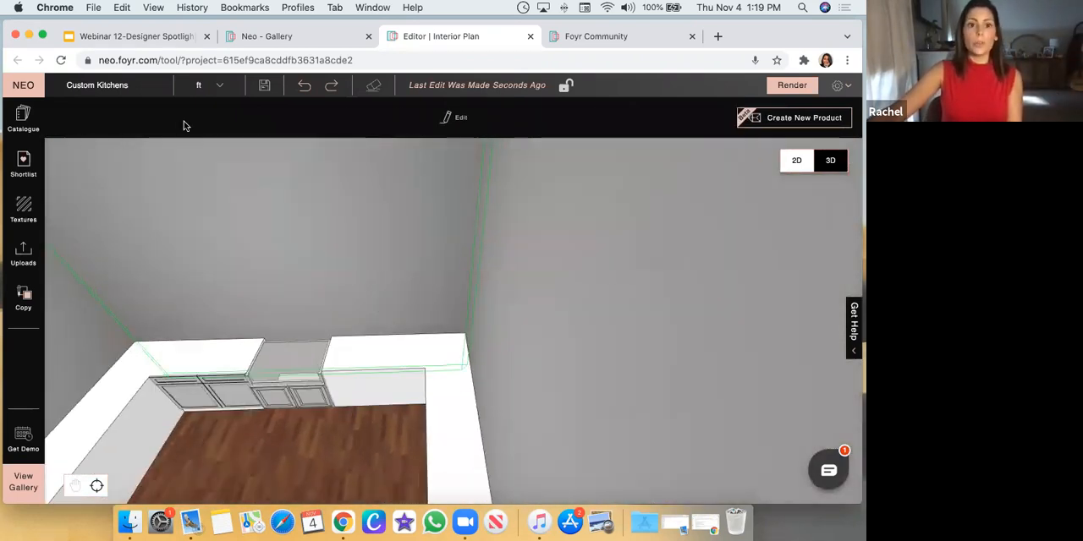
click(305, 88)
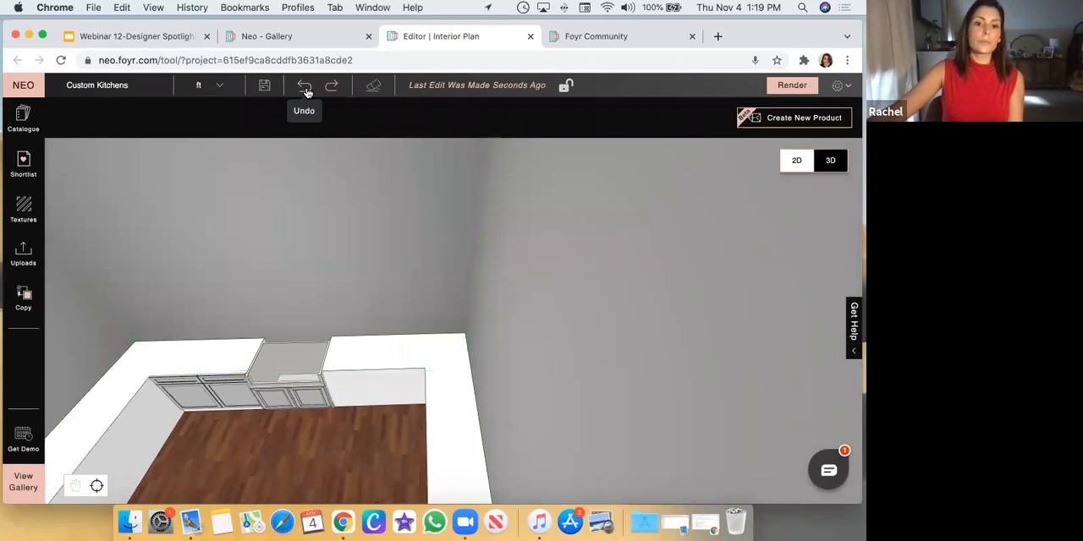
click(307, 89)
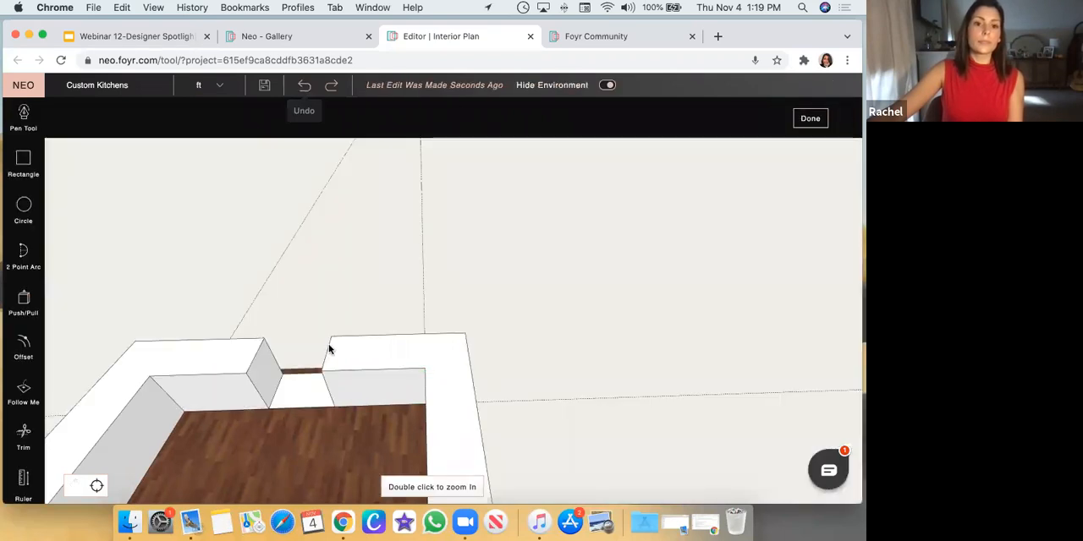
click(299, 390)
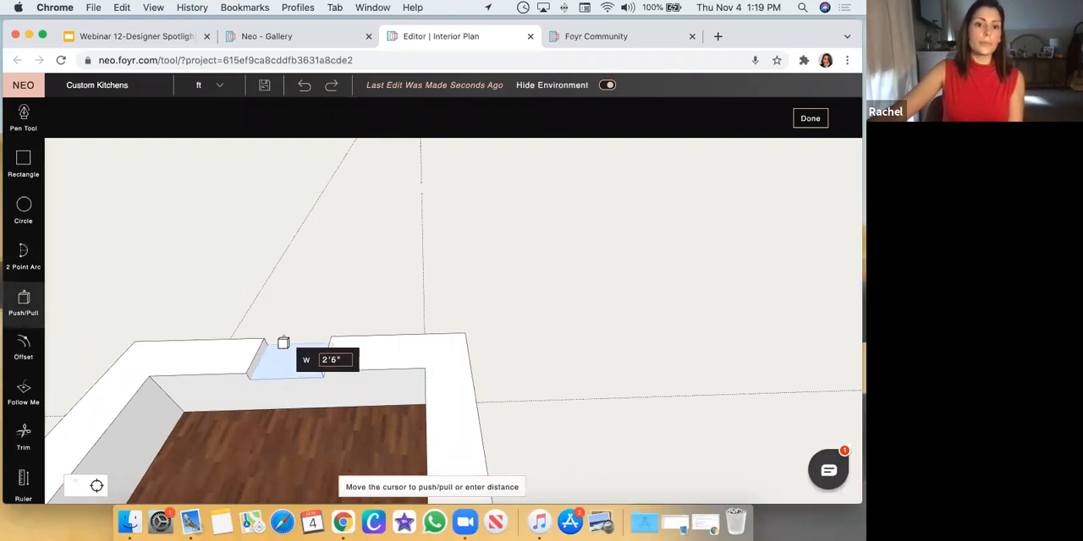
key(Escape)
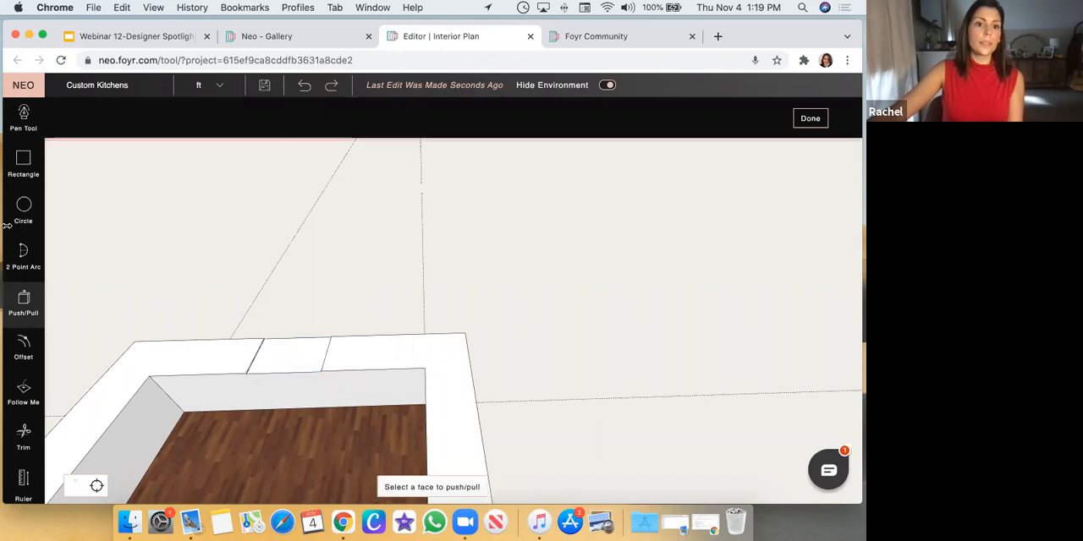
Draw a 3'2" Pen tool line across the sink section's top face, parallel to and near its back edge
click(23, 116)
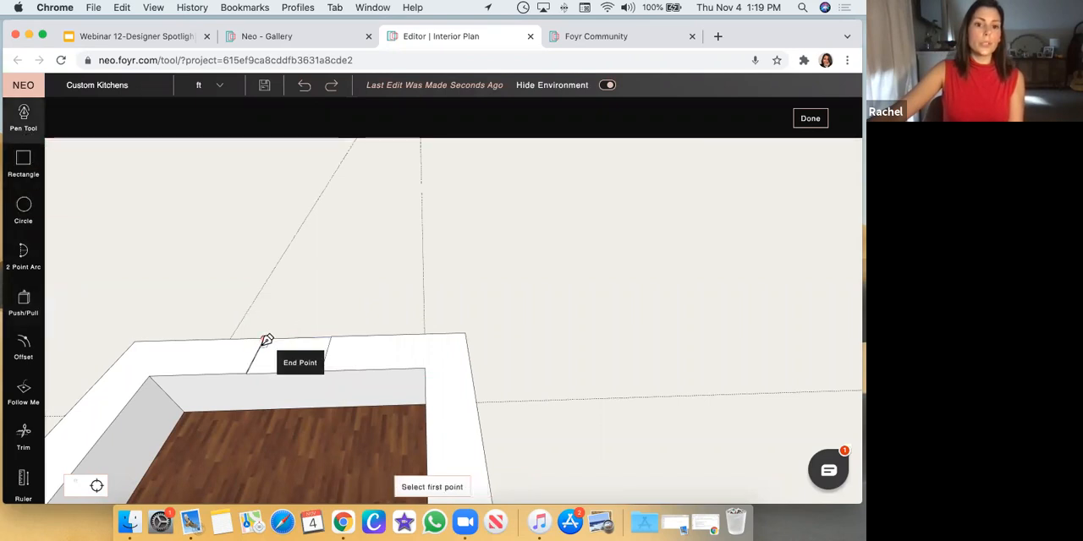
click(263, 345)
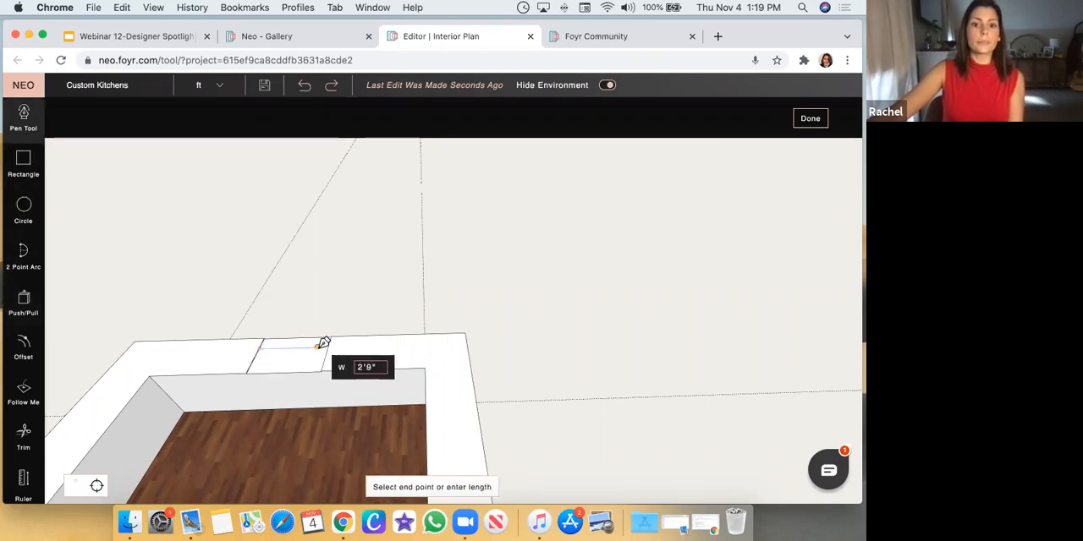
click(324, 346)
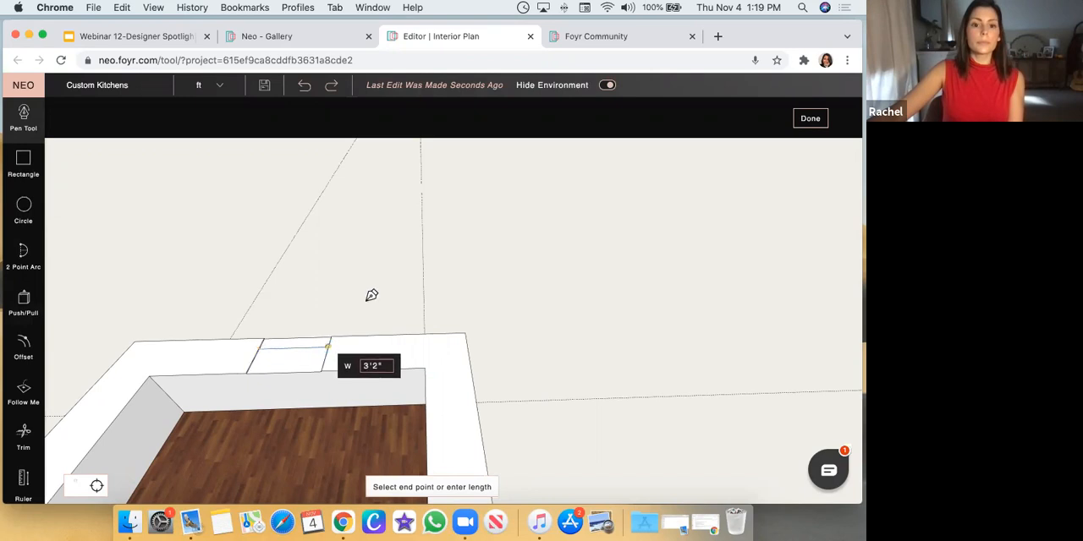
key(Escape)
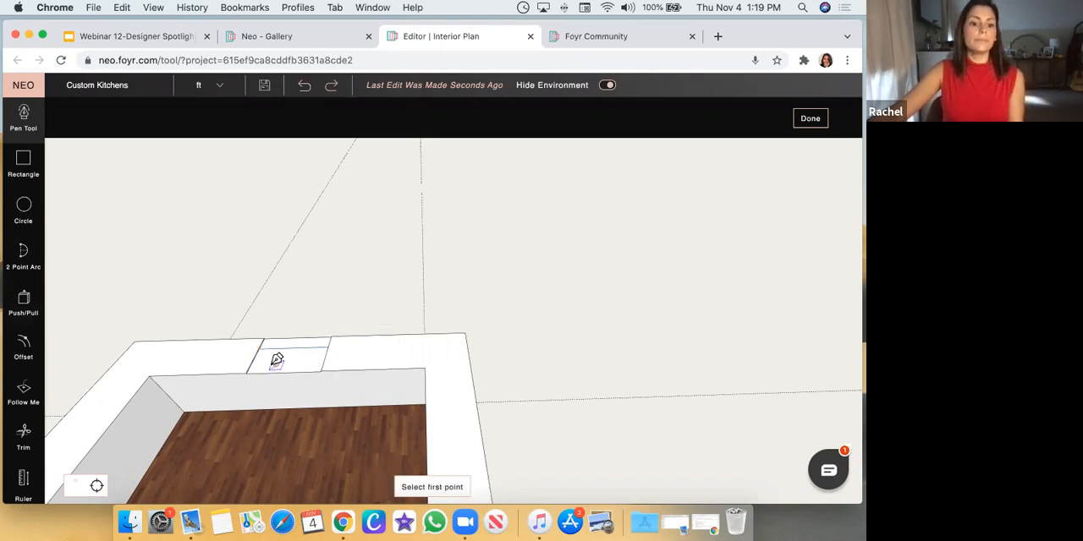
key(Escape)
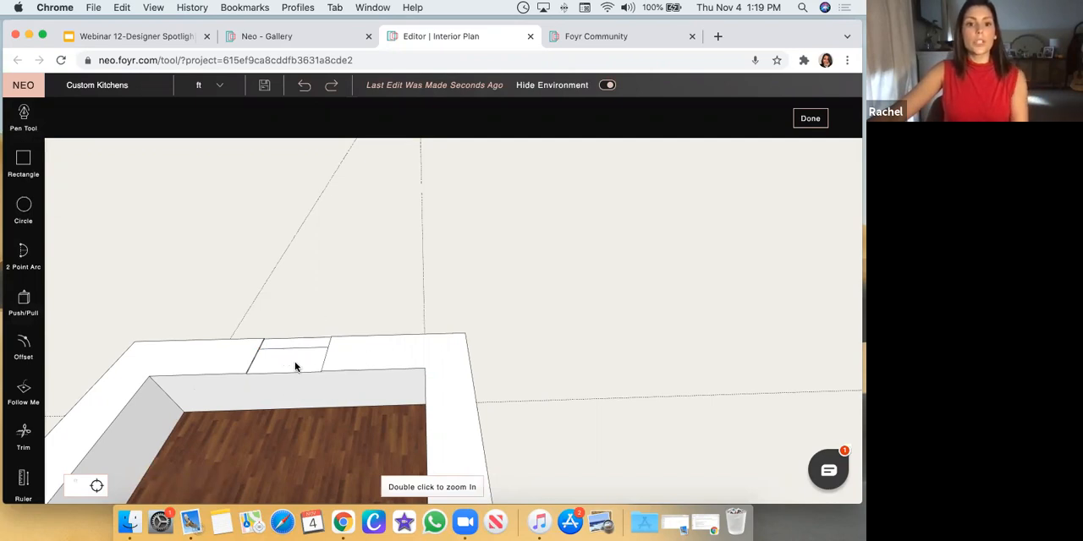
Push the top face in front of the new line down to the floor with Push/Pull and finish modifying the base
drag(333, 447, 343, 449)
click(25, 315)
click(285, 438)
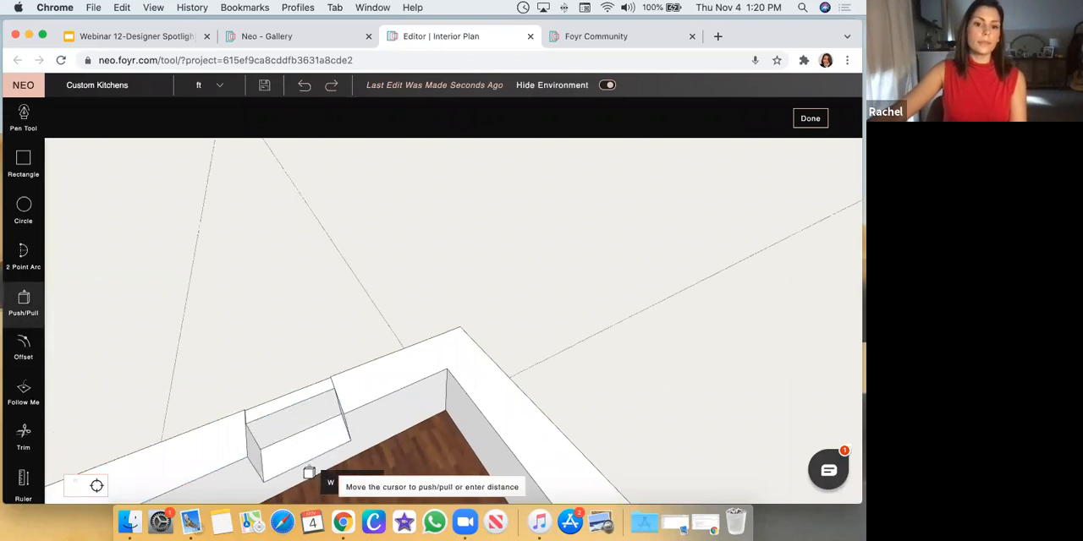
click(317, 481)
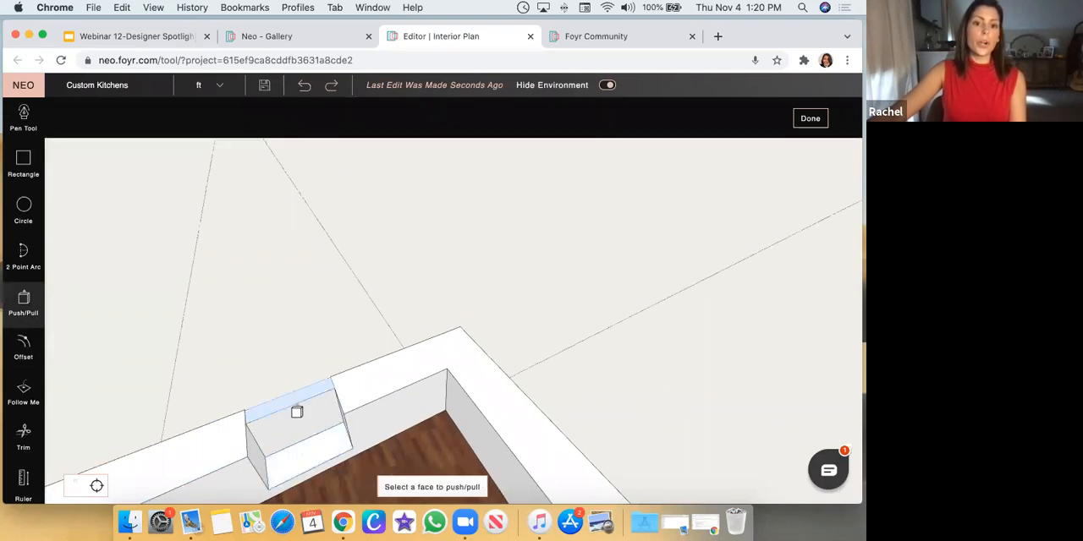
middle_drag(312, 435, 316, 435)
click(318, 436)
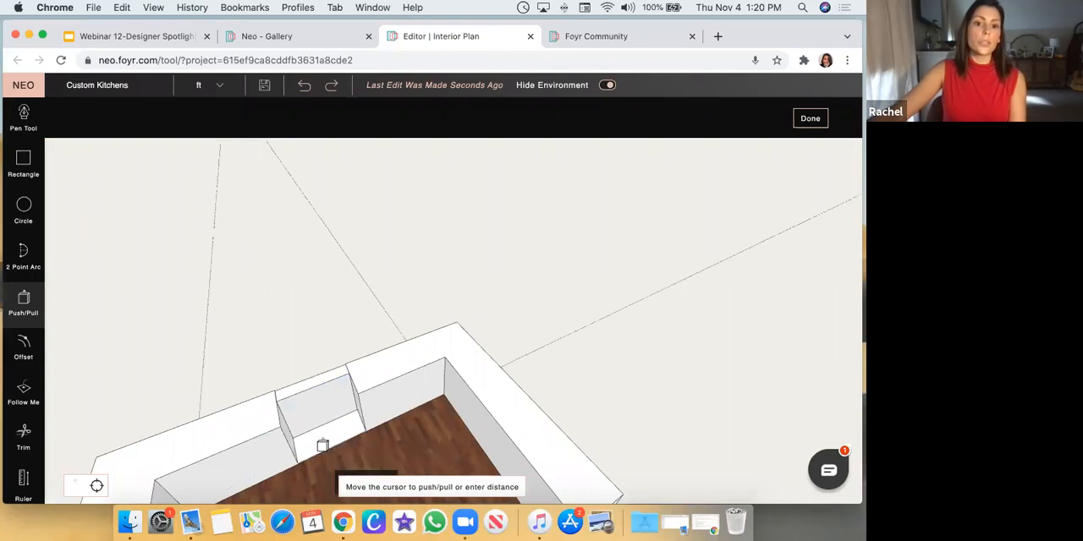
click(322, 446)
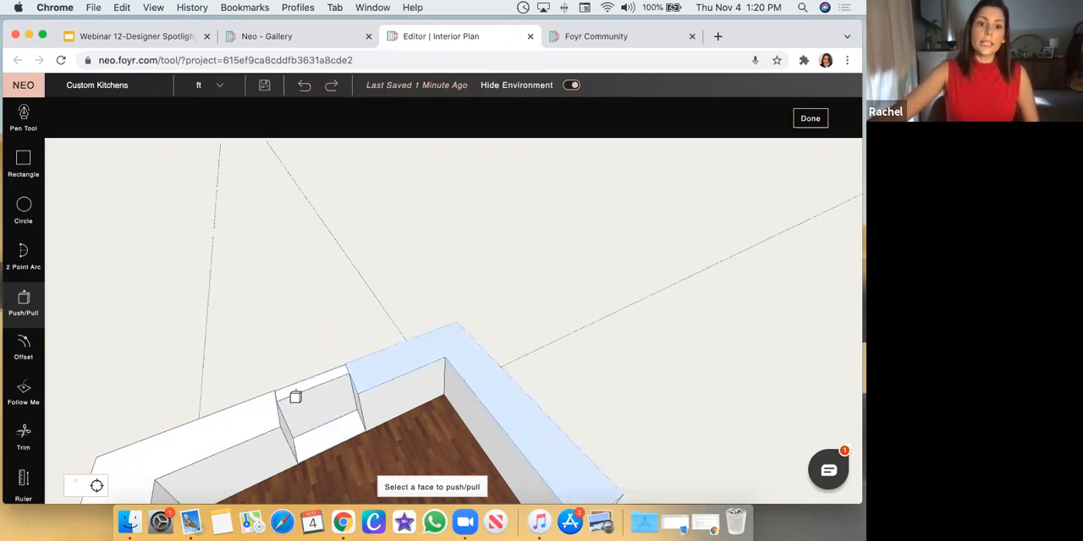
middle_drag(302, 343, 283, 295)
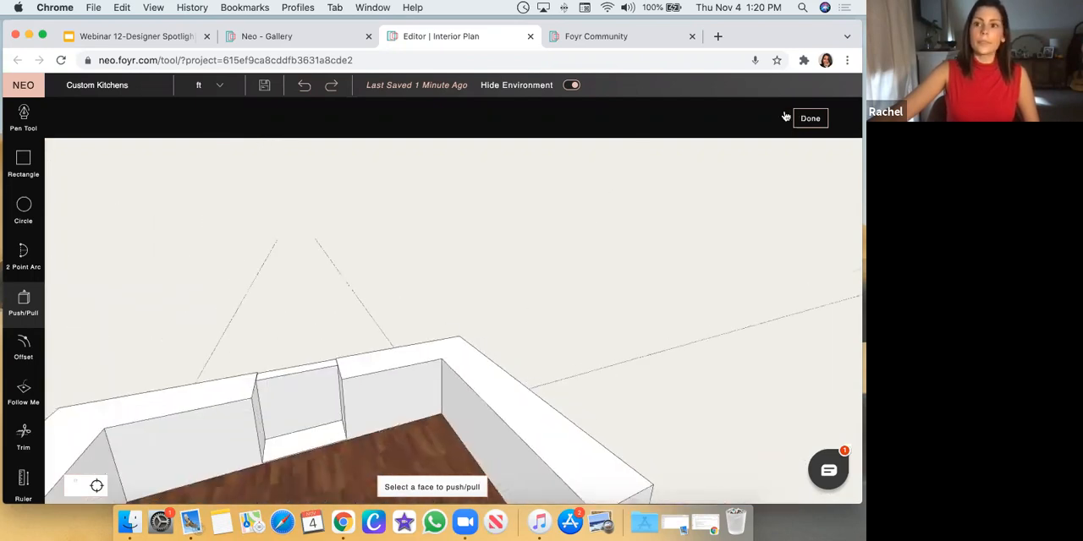
click(810, 120)
Examine the base cabinets, range wall and island in the finished kitchen
scroll(341, 382, down, 5)
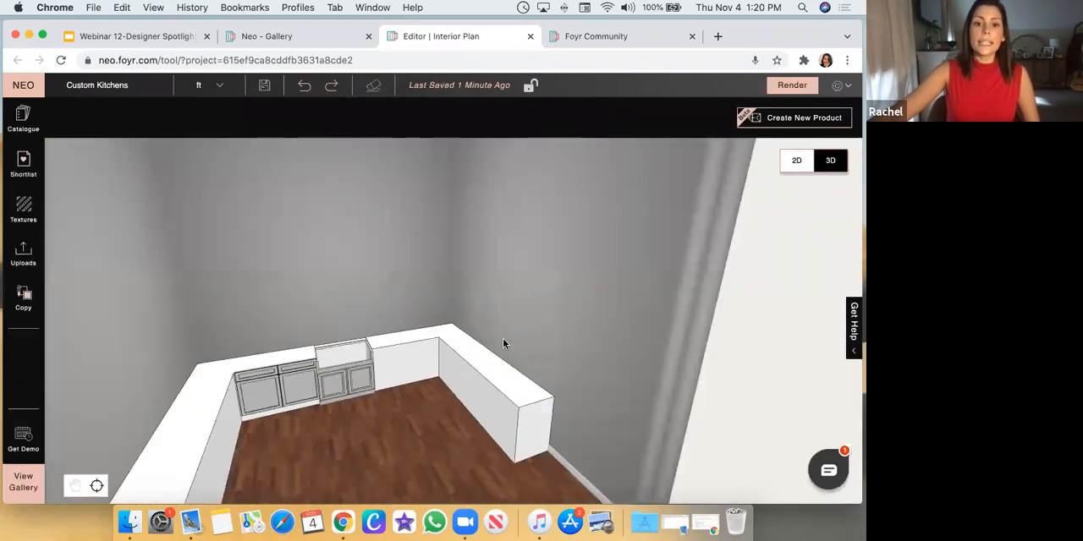
scroll(502, 343, down, 5)
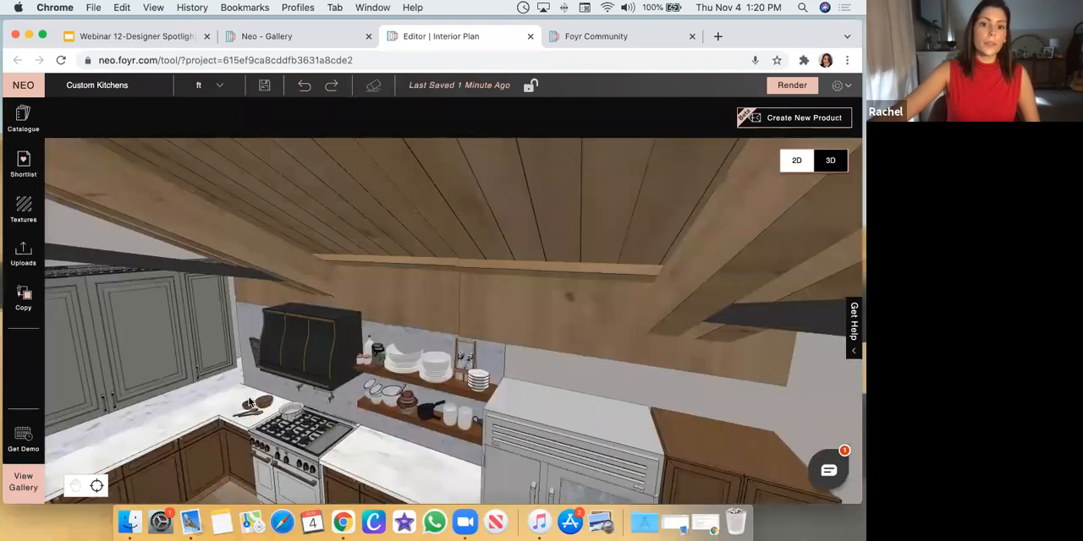
drag(249, 402, 385, 360)
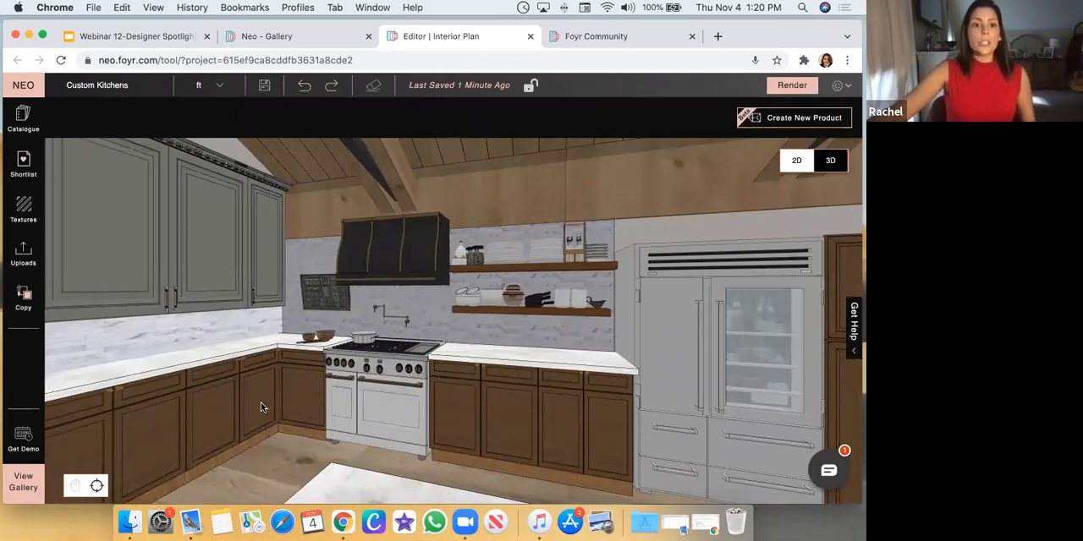
scroll(310, 412, down, 5)
scroll(309, 412, down, 3)
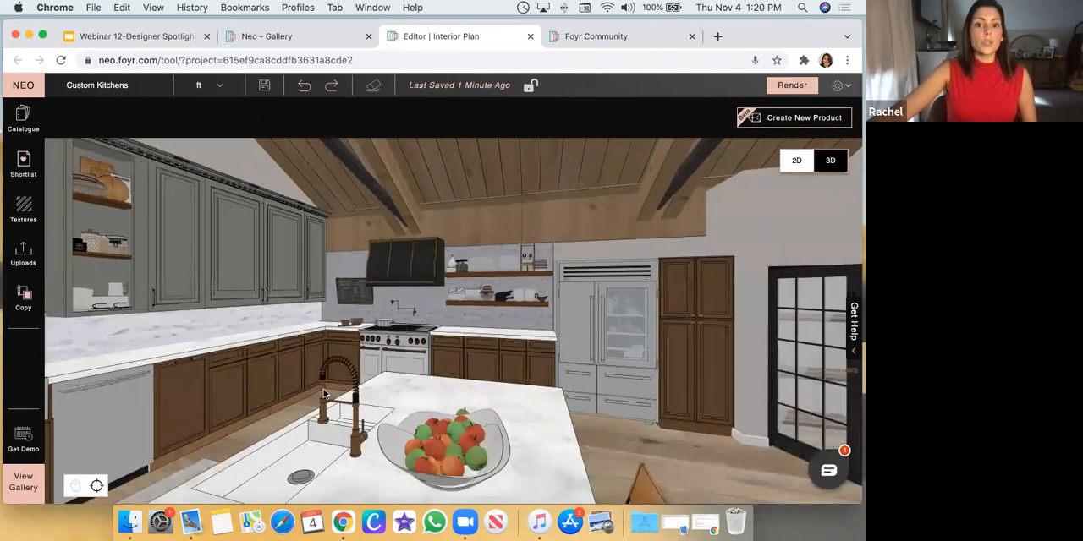
drag(323, 389, 92, 172)
scroll(305, 341, down, 4)
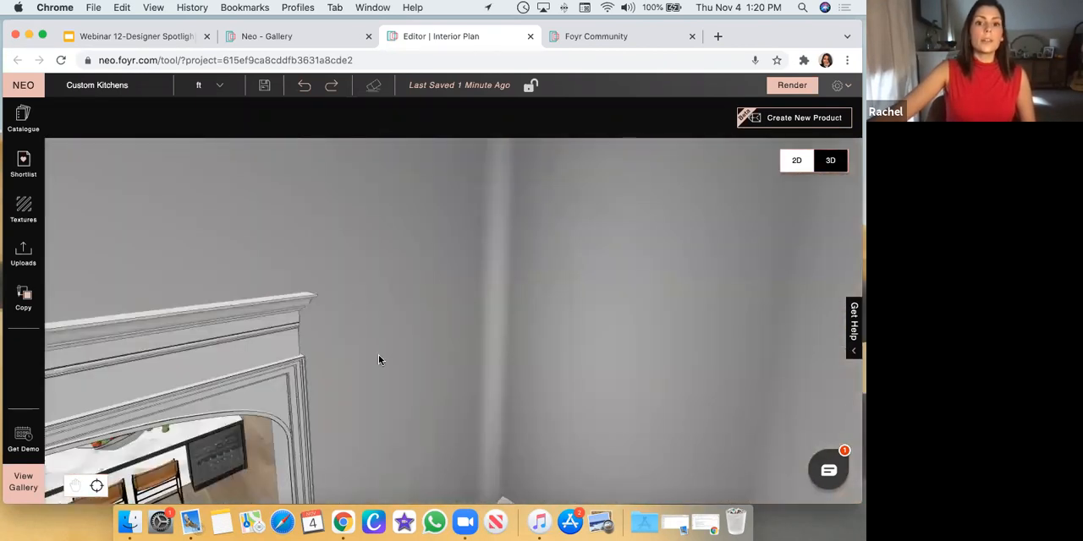
Select the double base shutter near the dishwasher in the finished kitchen and examine how it sits on the cabinet base
drag(378, 356, 212, 434)
click(212, 436)
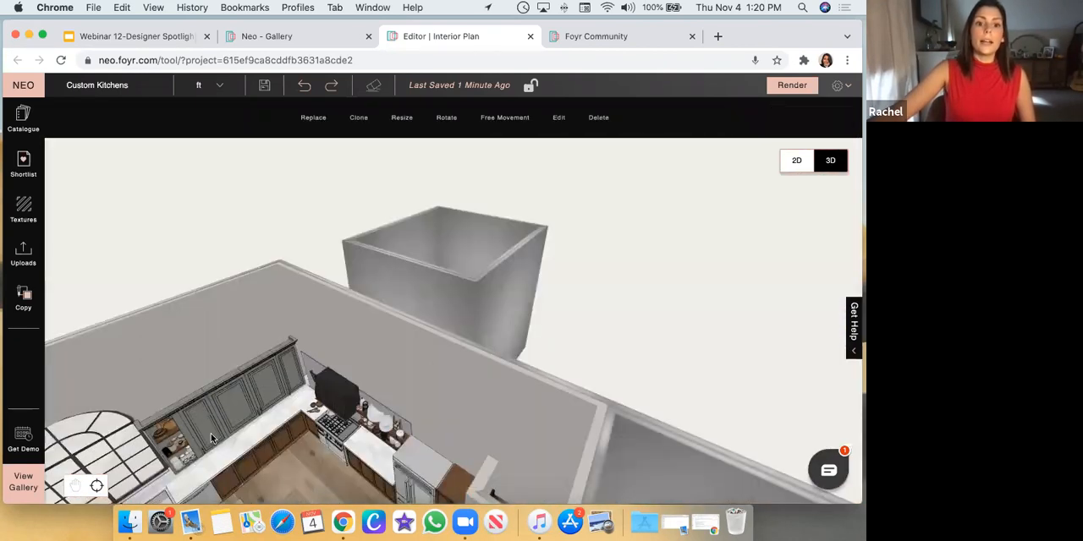
click(180, 323)
click(241, 487)
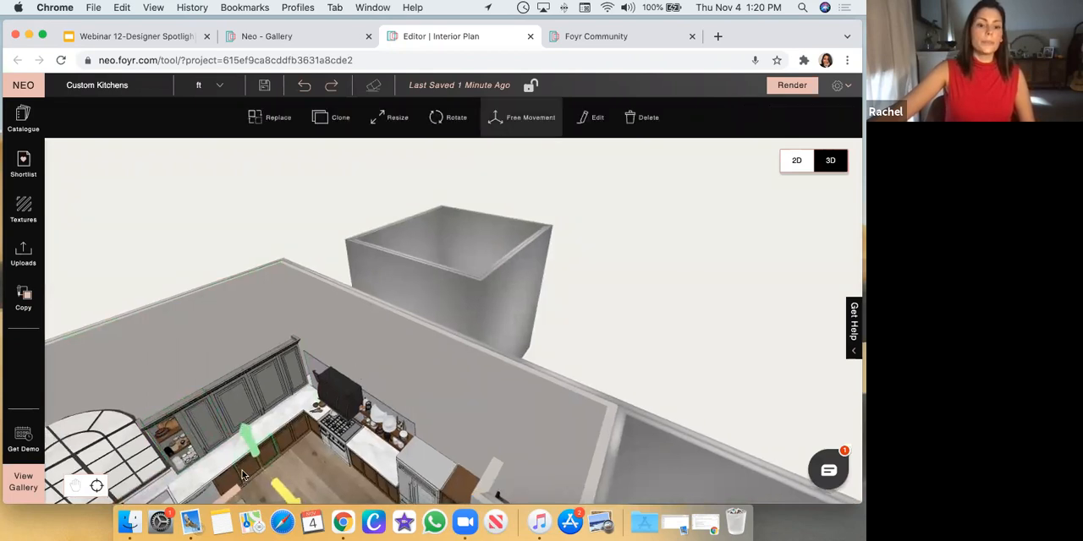
scroll(427, 191, down, 5)
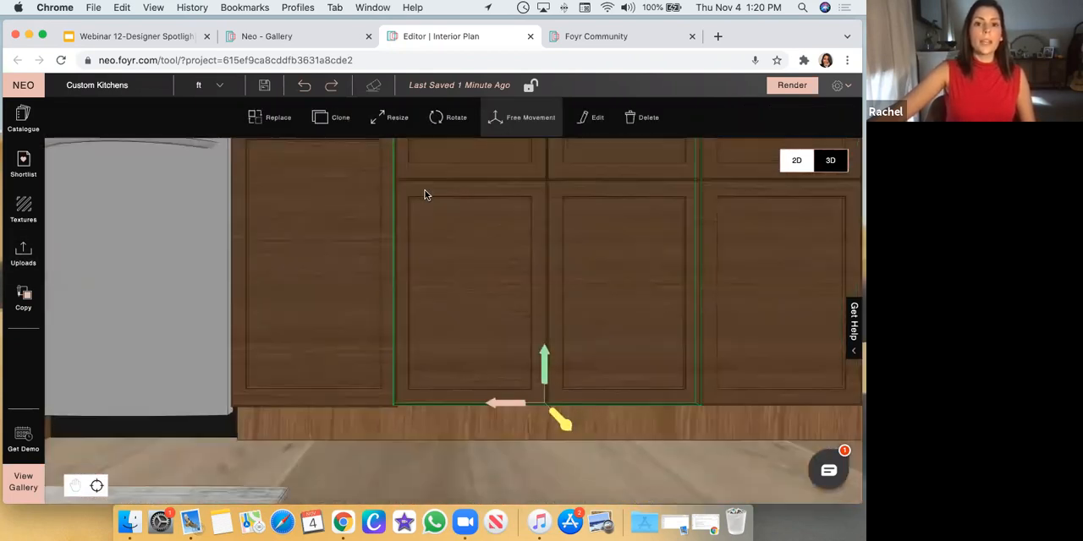
scroll(511, 191, down, 2)
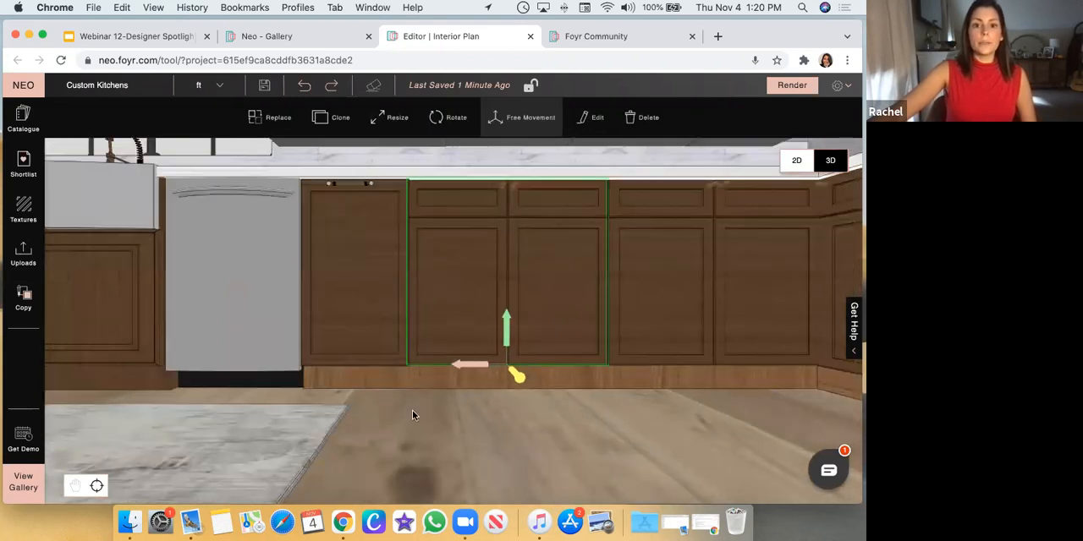
scroll(546, 317, down, 2)
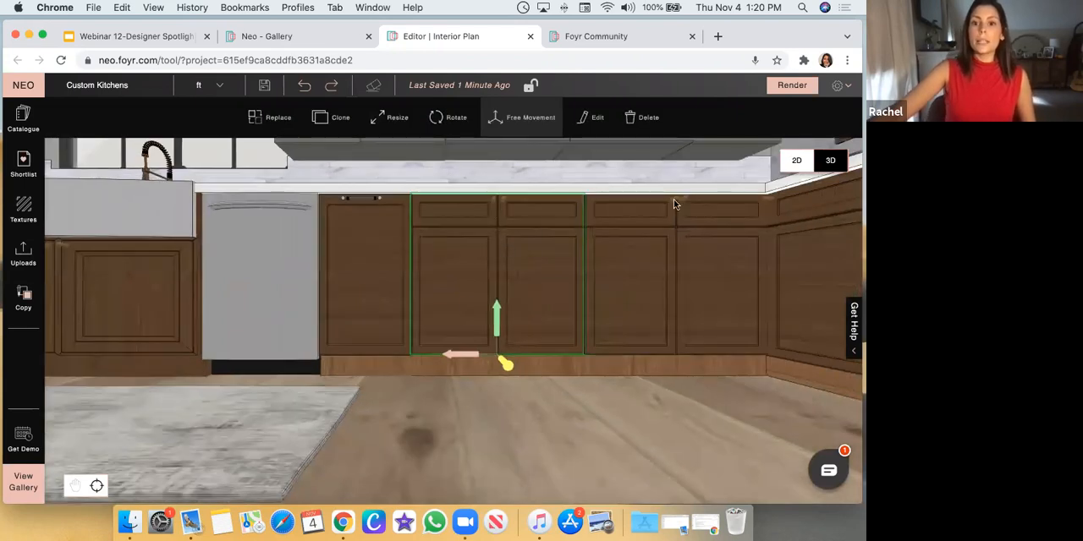
Examine the base cabinet run from the dishwasher past the farmhouse sink to the double cabinet beside the black door
click(74, 490)
drag(169, 353, 499, 379)
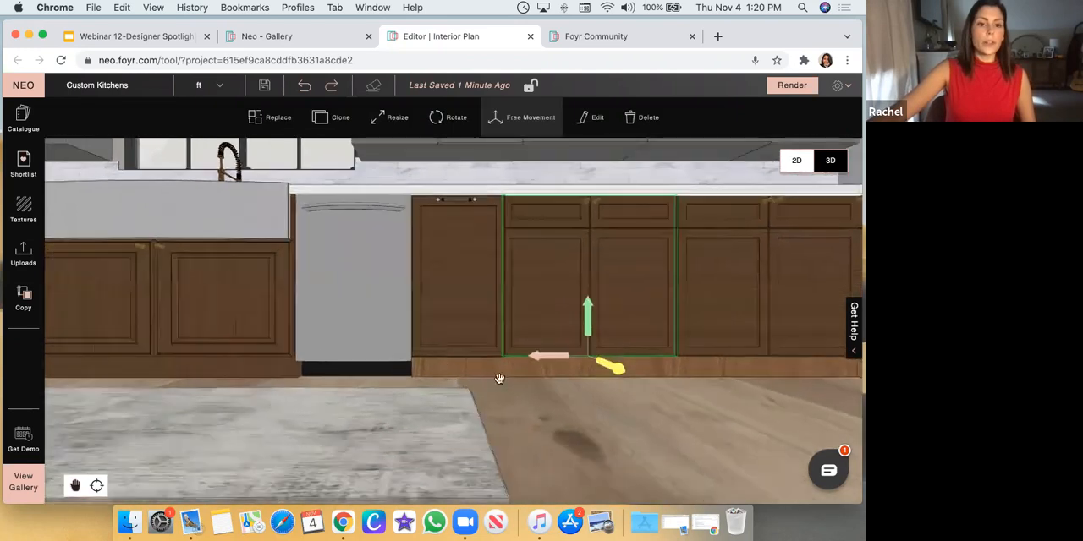
drag(238, 348, 586, 410)
drag(175, 427, 219, 457)
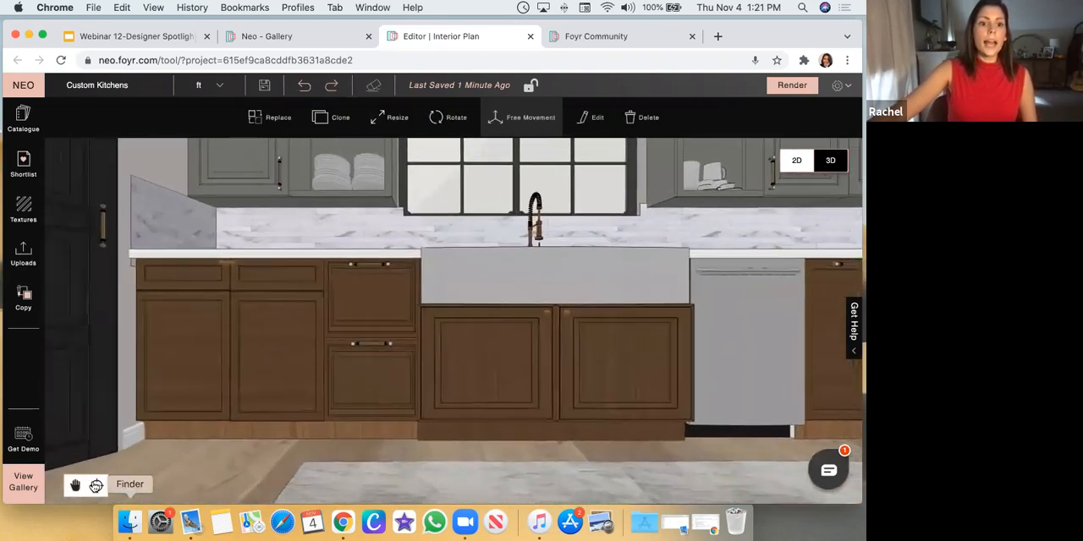
click(75, 491)
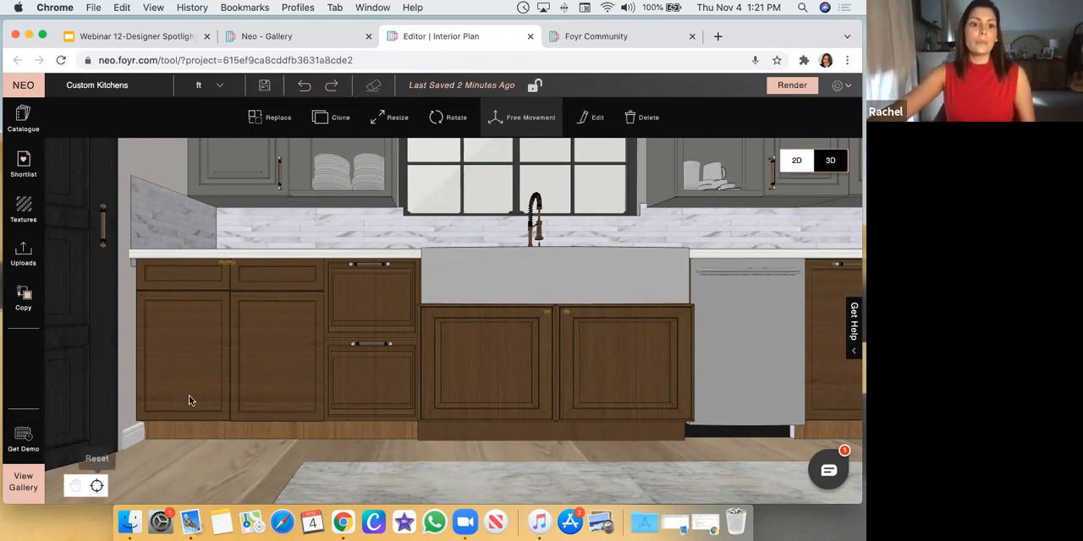
drag(188, 395, 206, 425)
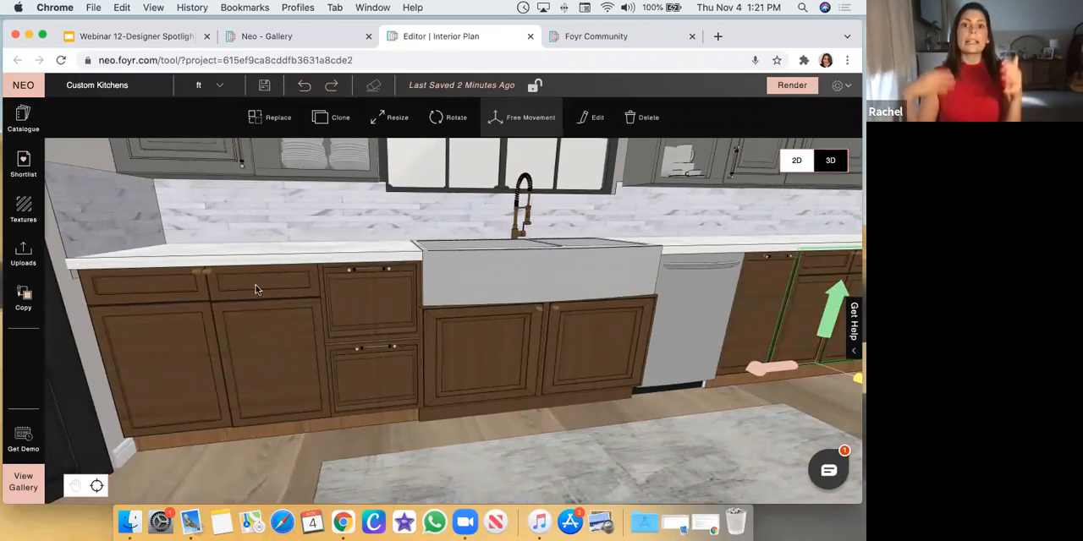
Ungroup the pair of round brass knobs on the double base cabinet beside the black door
click(195, 271)
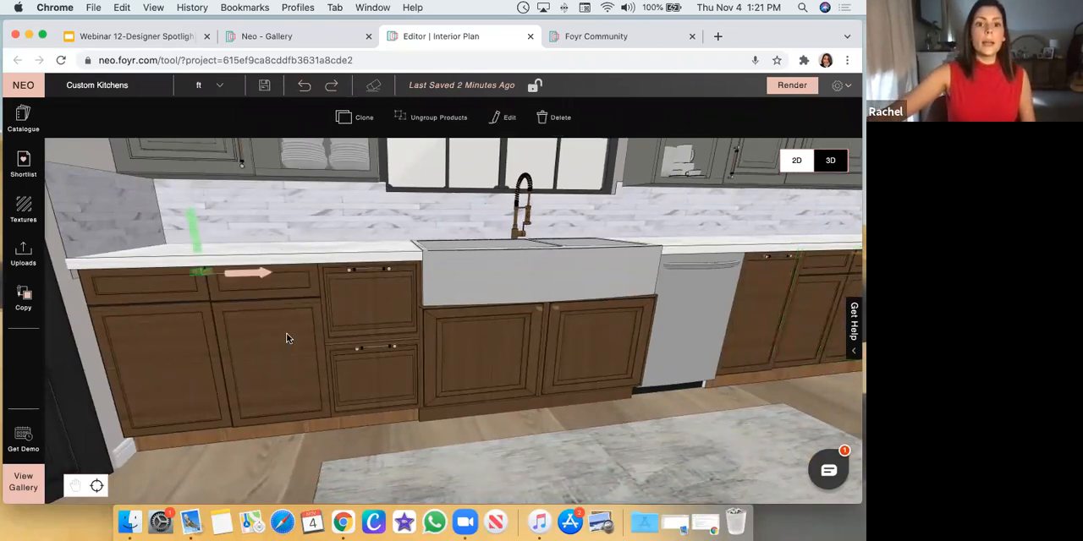
drag(511, 377, 428, 370)
scroll(315, 306, down, 5)
drag(315, 306, 398, 386)
scroll(475, 405, down, 4)
scroll(398, 385, down, 3)
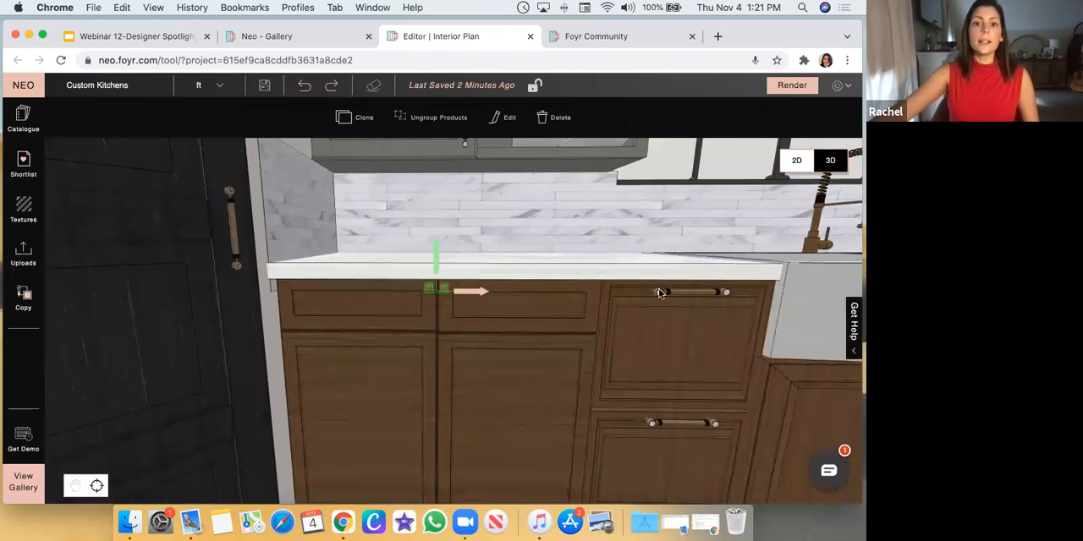
drag(457, 253, 459, 252)
scroll(130, 258, up, 3)
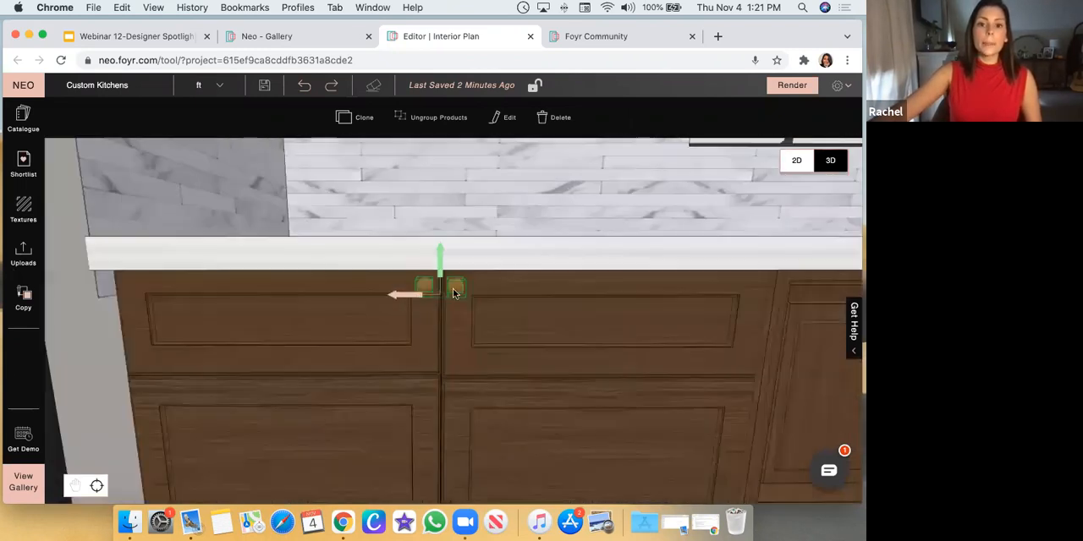
click(437, 293)
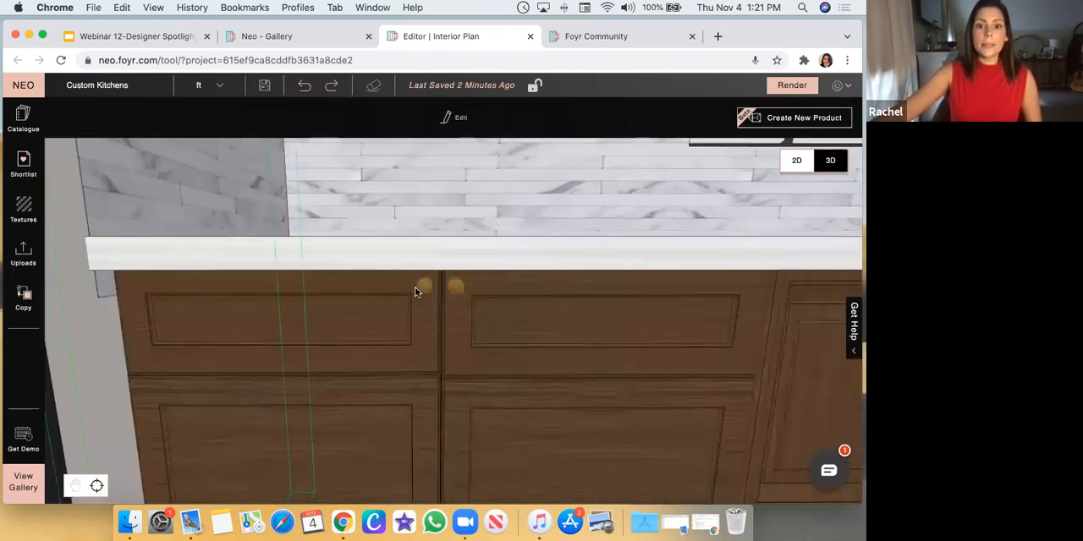
click(423, 290)
click(436, 117)
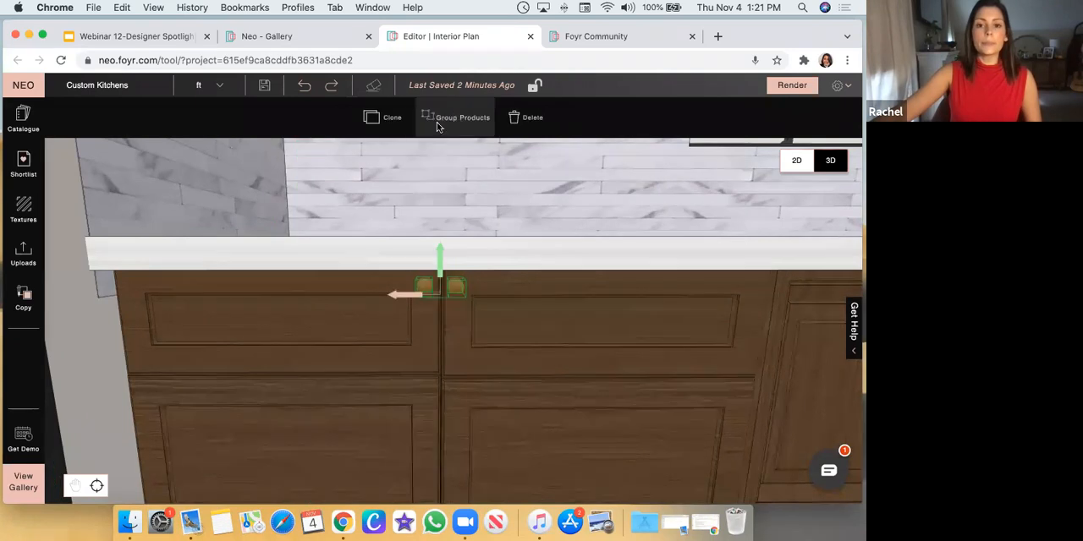
Select each brass knob individually, and group the two knobs as one product
click(428, 289)
click(427, 291)
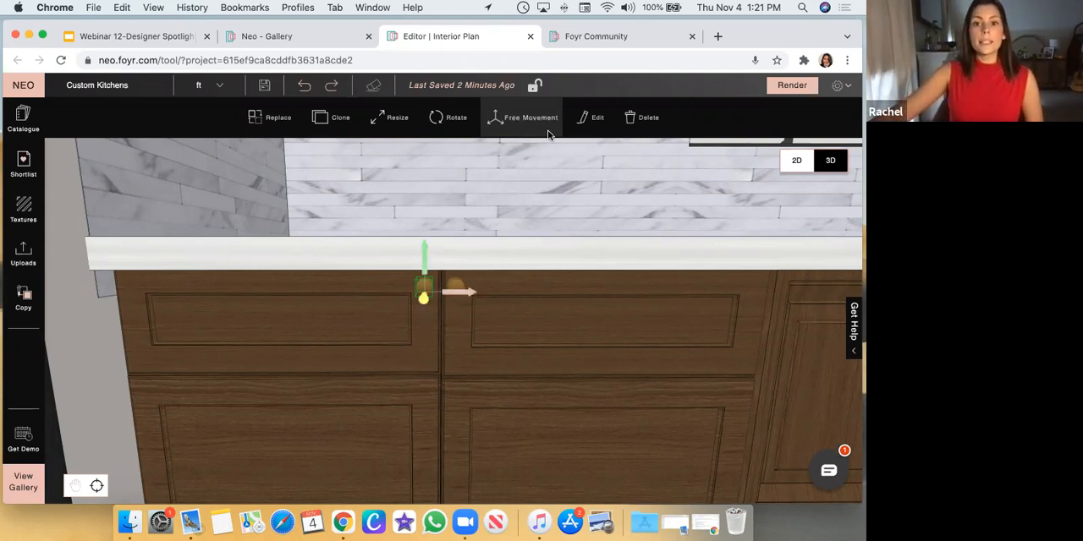
drag(455, 292, 457, 292)
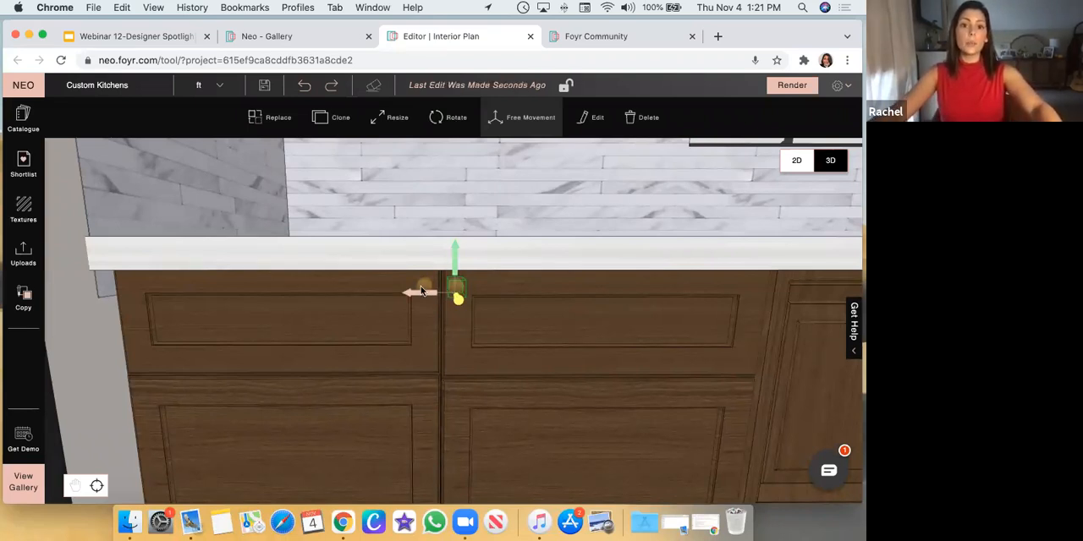
shift+click(423, 289)
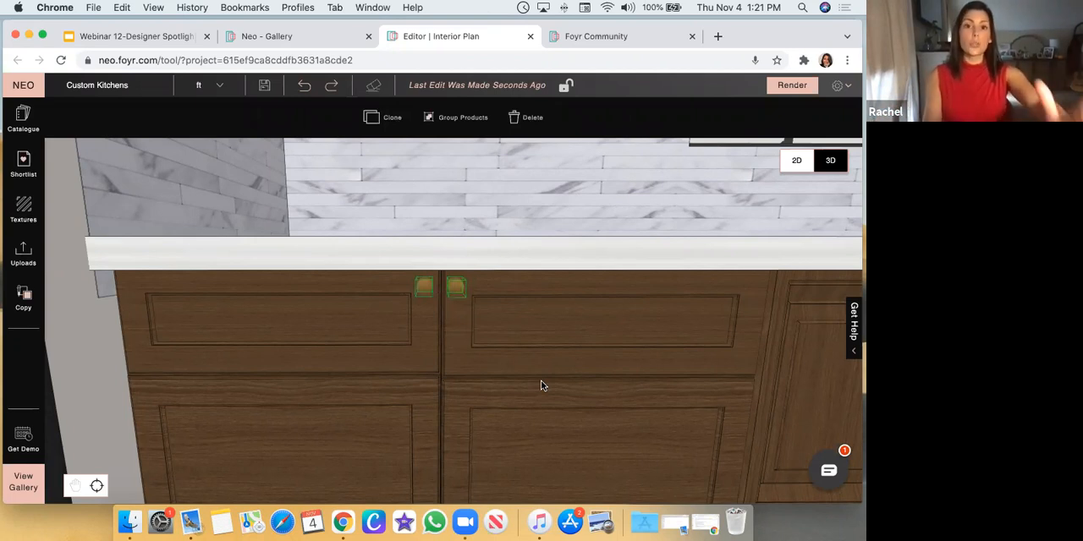
click(465, 126)
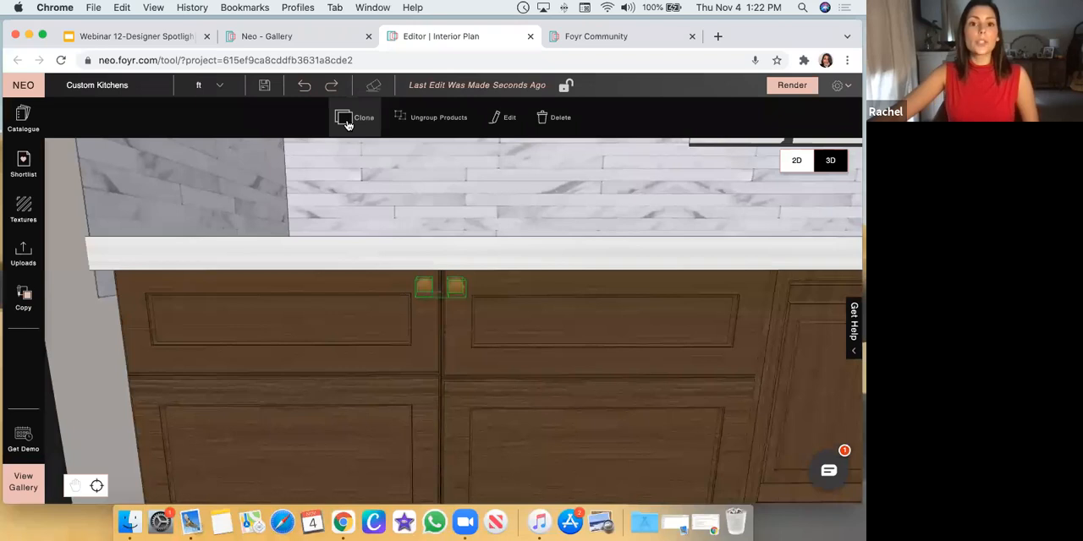
Try placing a clone of the grouped knob pair over at the farmhouse sink, and remove the copy
click(348, 124)
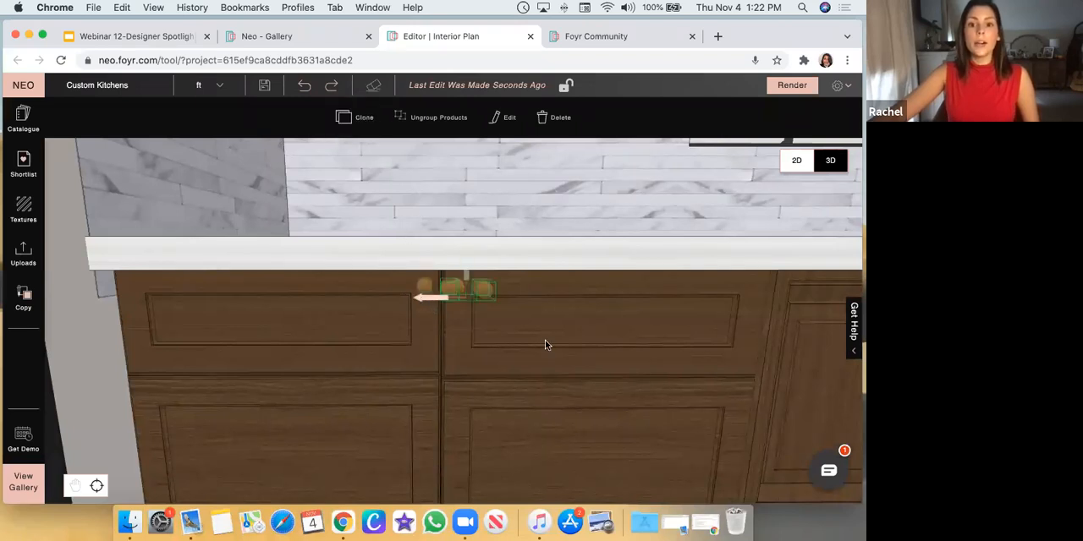
scroll(552, 343, down, 2)
scroll(552, 342, down, 5)
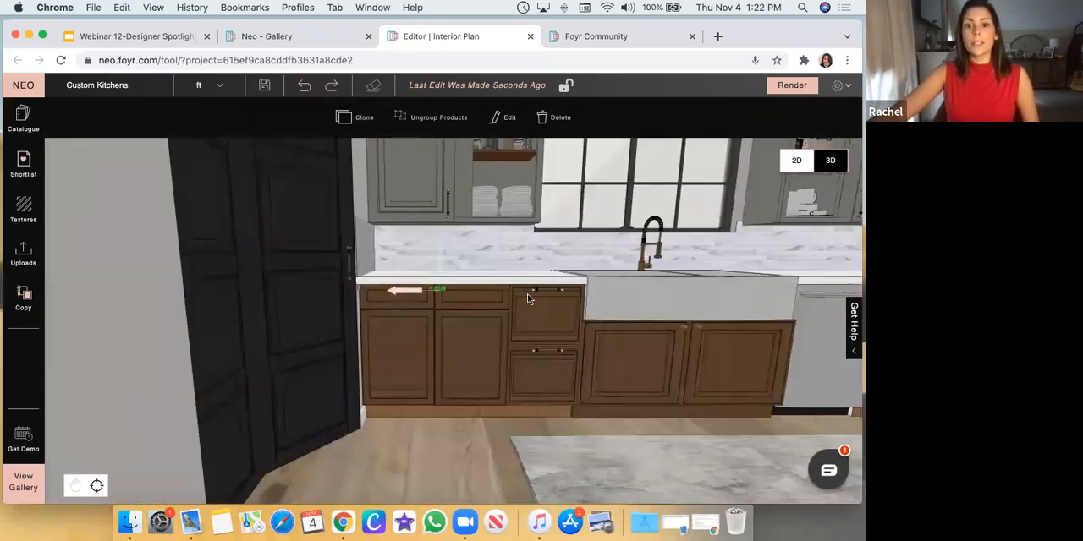
scroll(808, 312, down, 3)
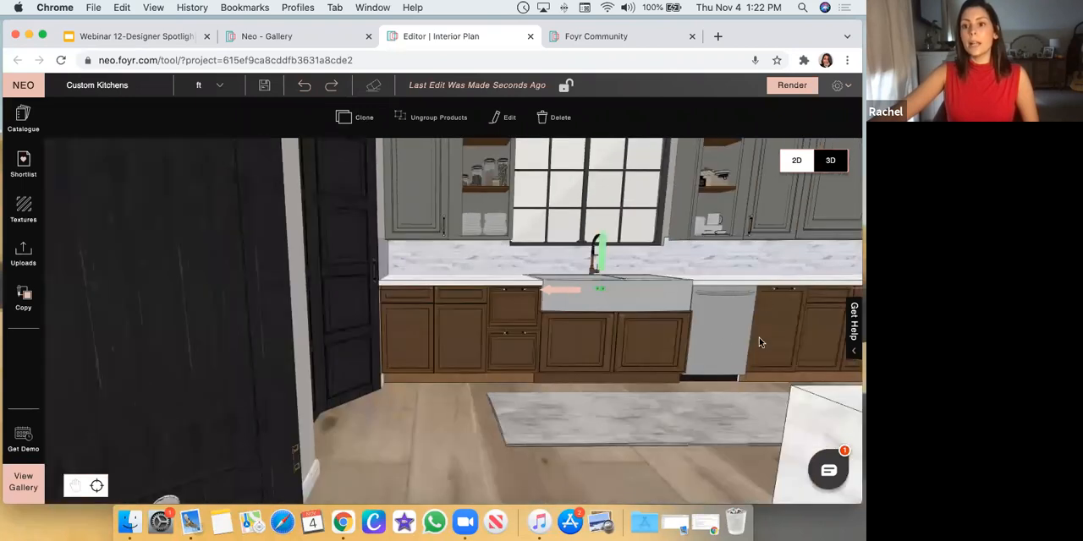
scroll(759, 343, down, 3)
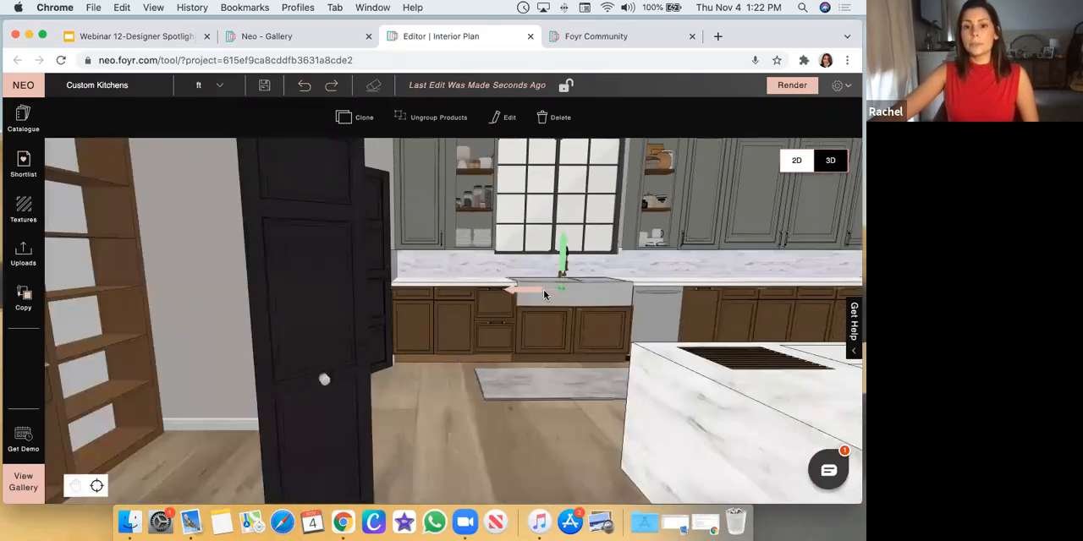
click(455, 397)
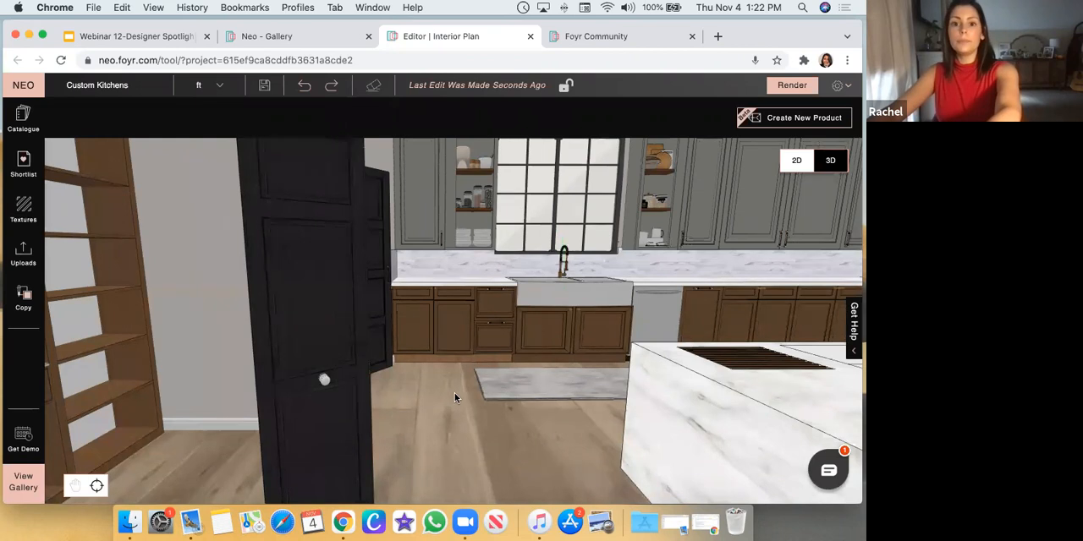
Inspect the grouped knobs on the double base cabinet up close and view the shortlist of saved products
scroll(454, 394, up, 5)
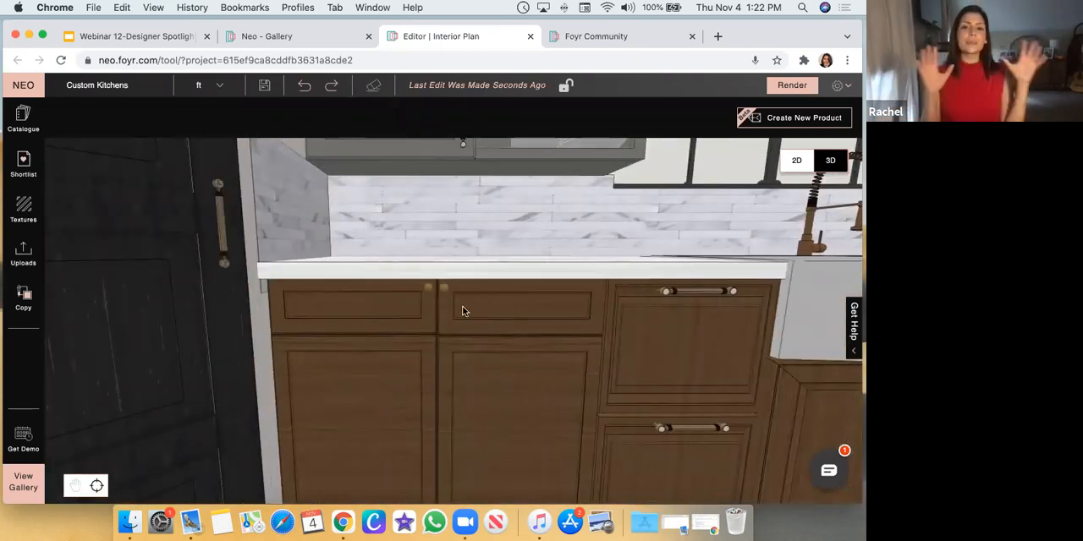
scroll(414, 289, up, 3)
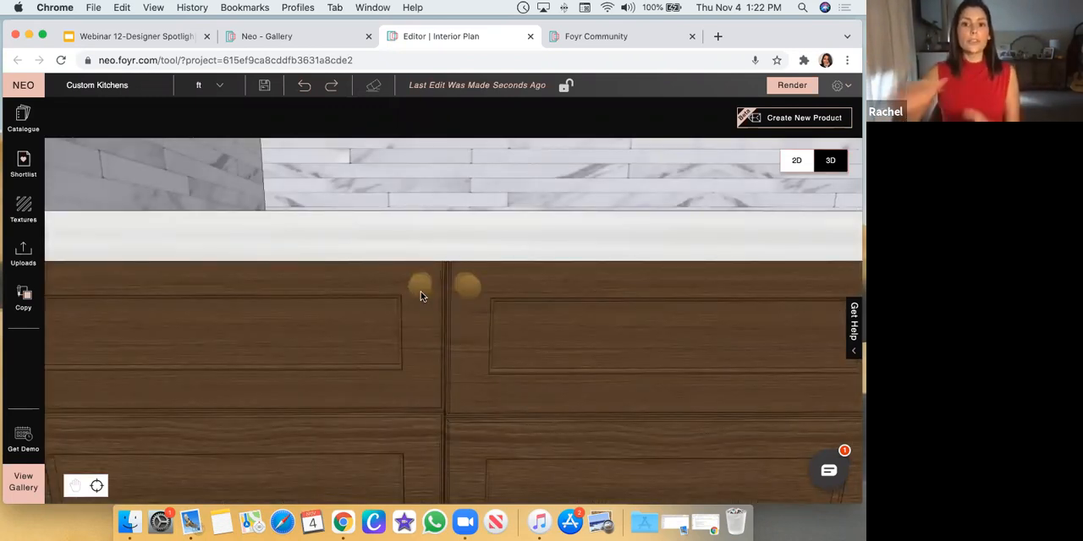
click(420, 291)
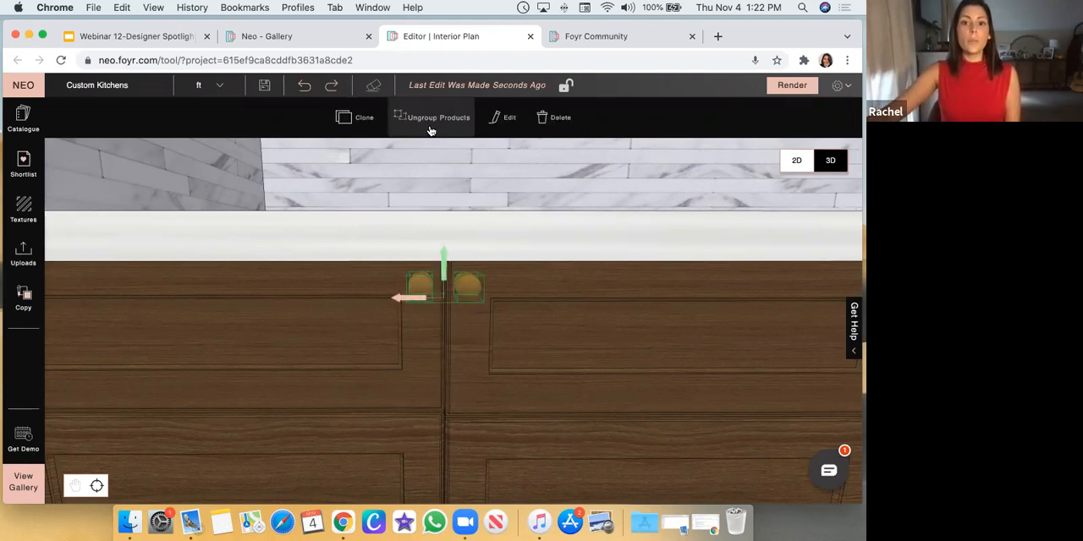
click(425, 292)
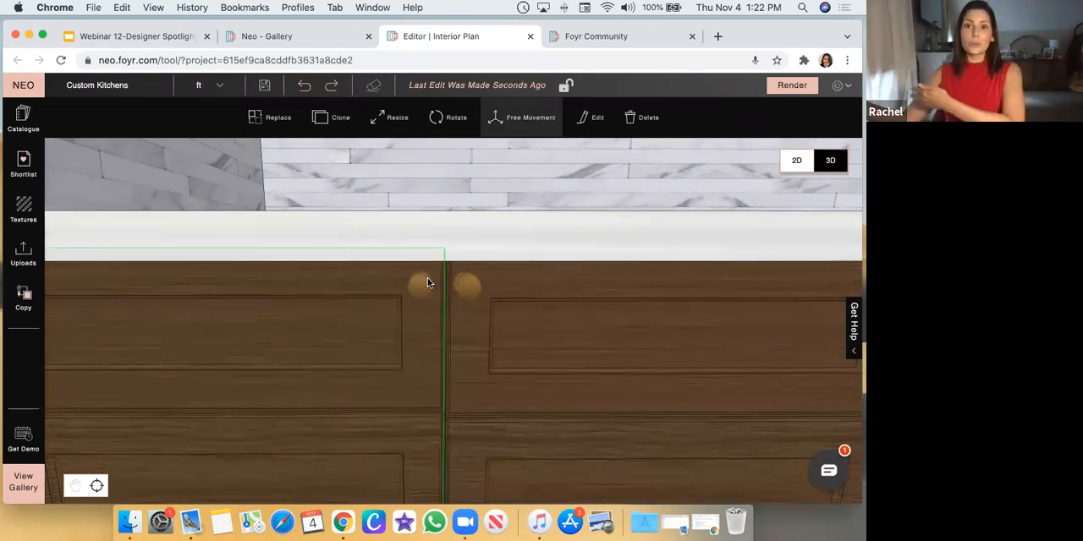
click(23, 166)
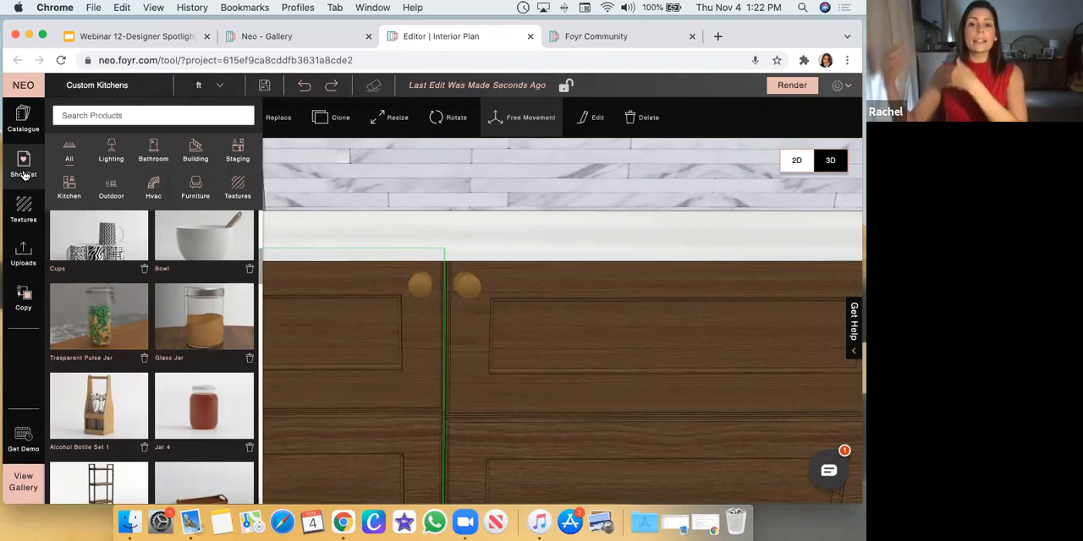
click(370, 182)
Select the grey wall cabinet between the black door and the arched window and examine its door, open shelves and crown moulding
scroll(511, 278, down, 3)
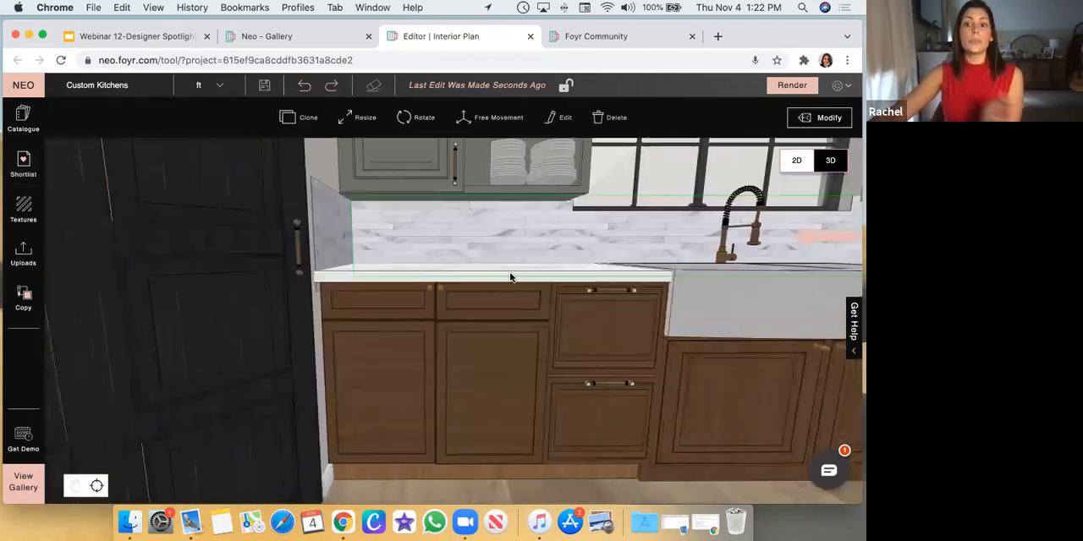
scroll(471, 352, down, 4)
scroll(461, 377, down, 3)
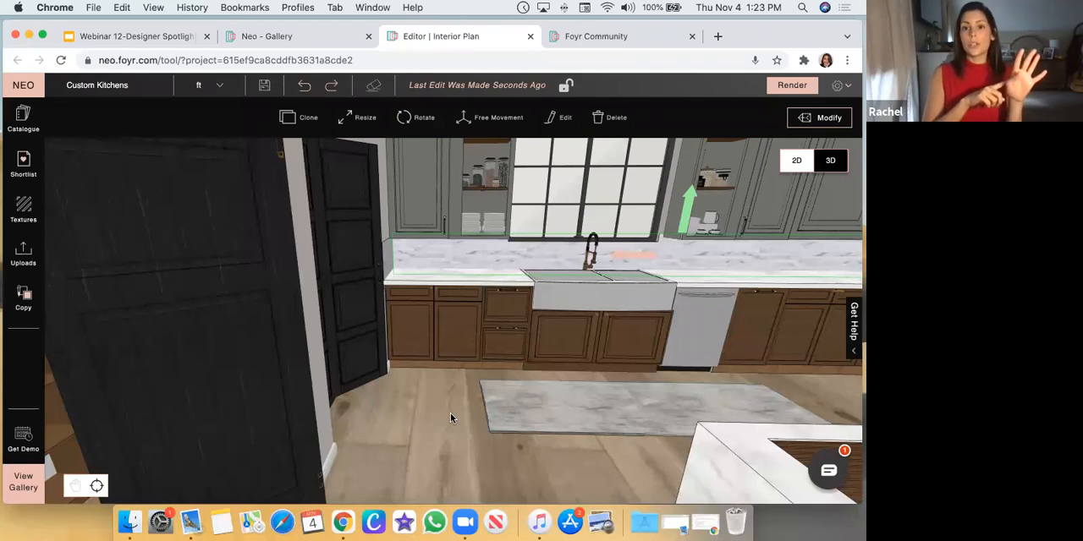
click(446, 458)
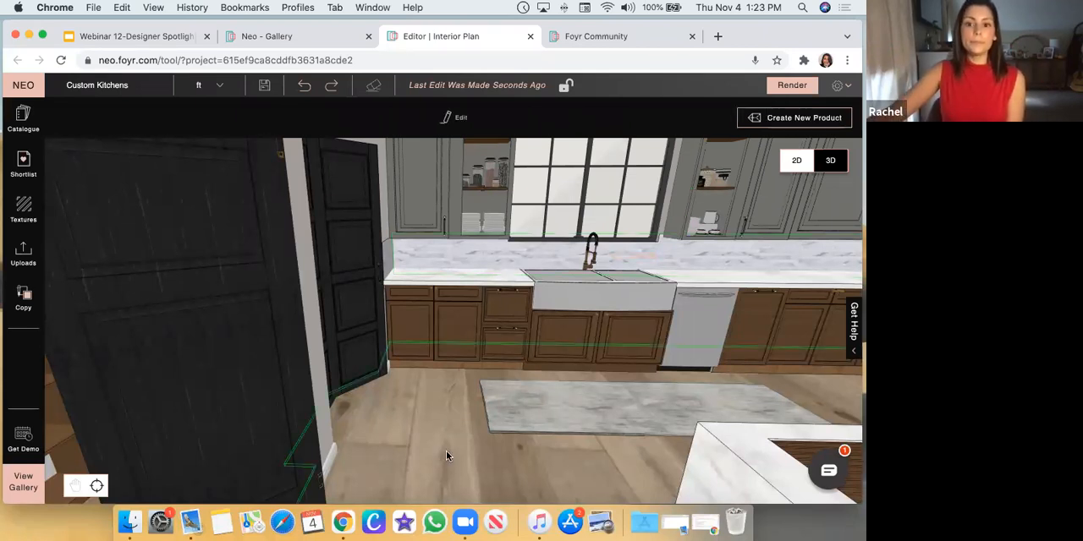
scroll(450, 449, down, 5)
scroll(496, 422, up, 2)
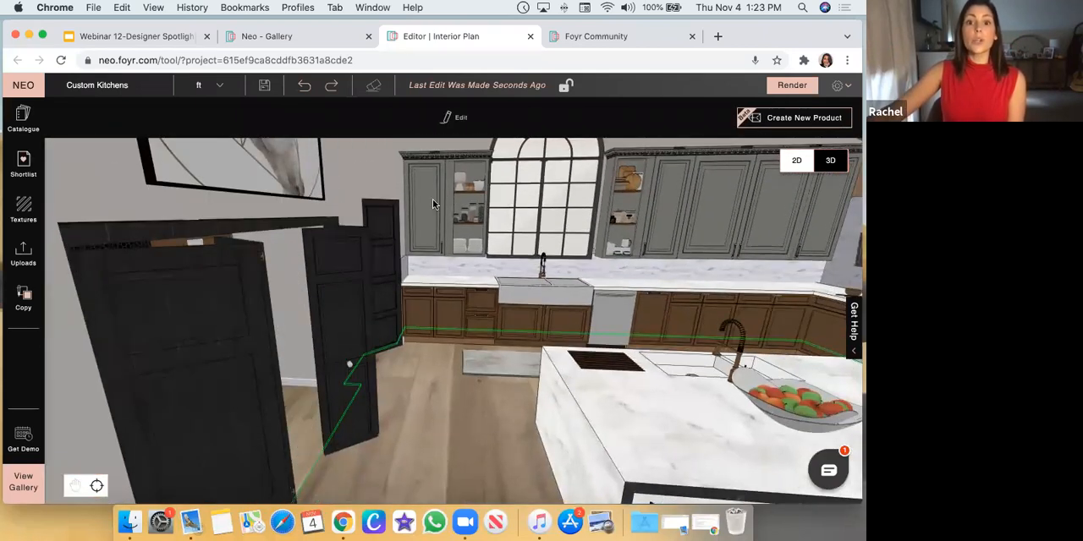
click(436, 198)
scroll(398, 320, up, 5)
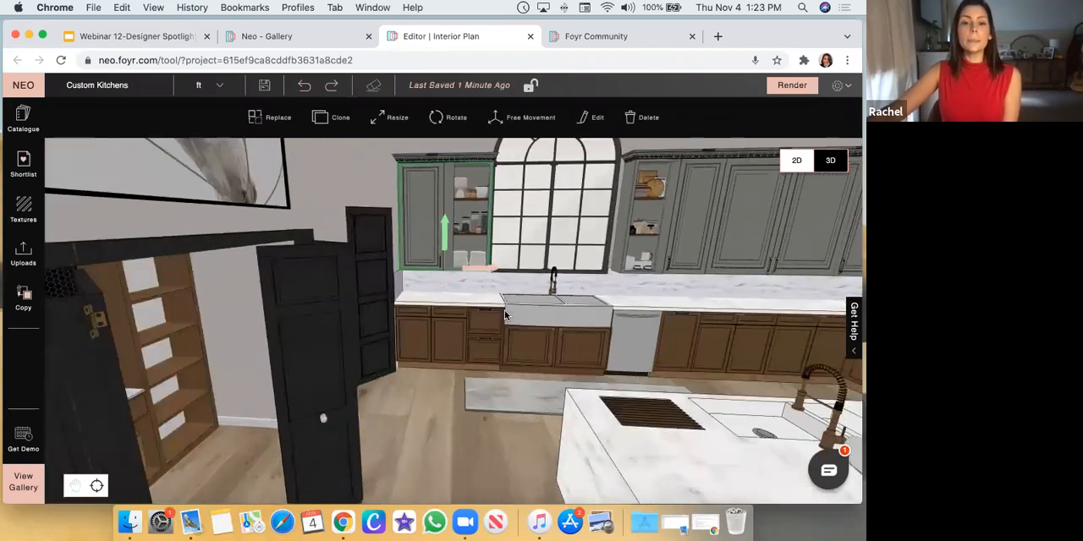
scroll(364, 229, down, 5)
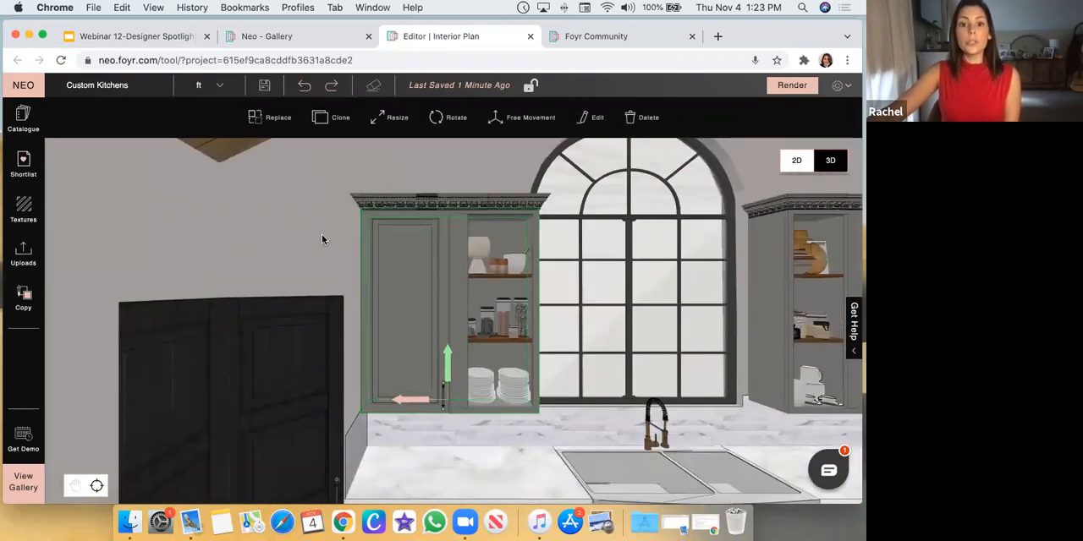
drag(295, 266, 94, 174)
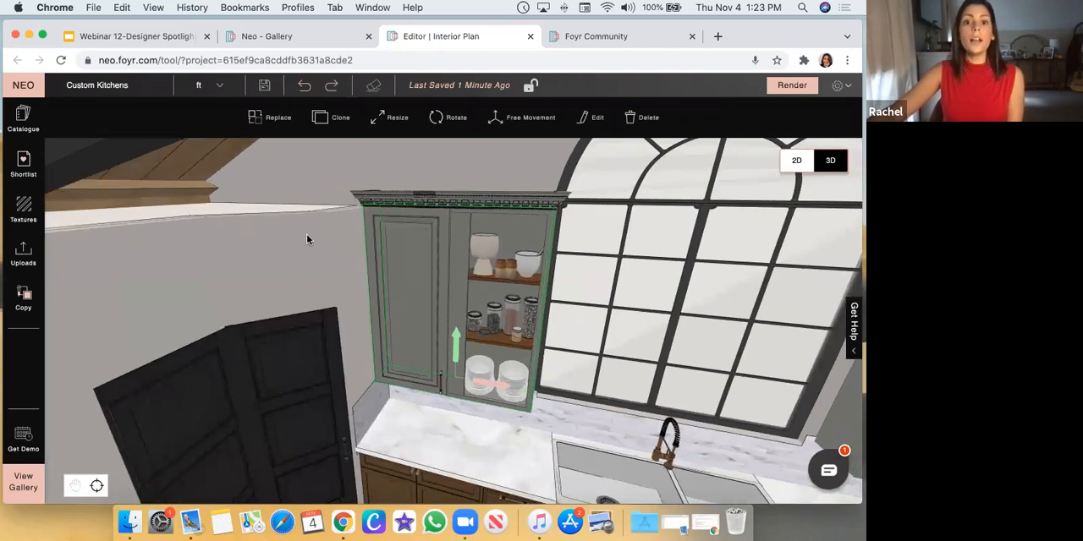
drag(306, 240, 522, 321)
scroll(721, 229, down, 5)
mouse_move(763, 210)
mouse_down()
mouse_move(771, 205)
mouse_move(758, 220)
mouse_up()
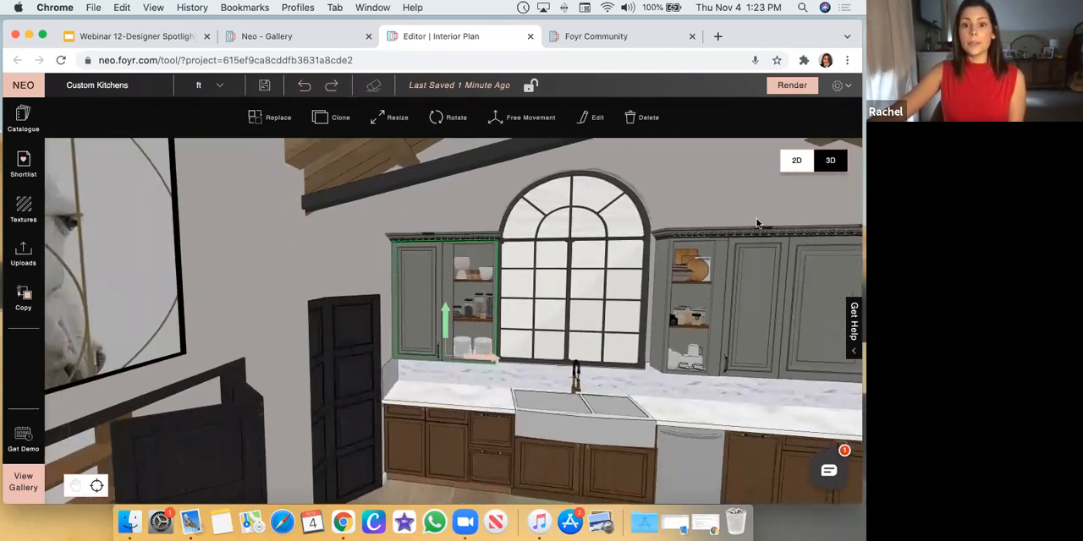
Deselect the wall cabinet and search the product catalogue for Wall Units
click(705, 331)
click(702, 198)
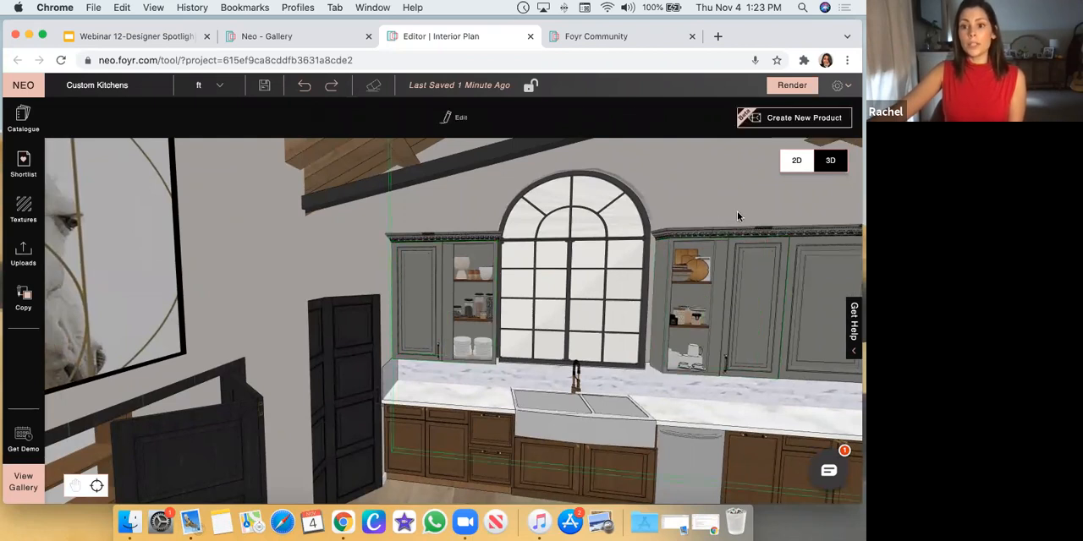
click(23, 121)
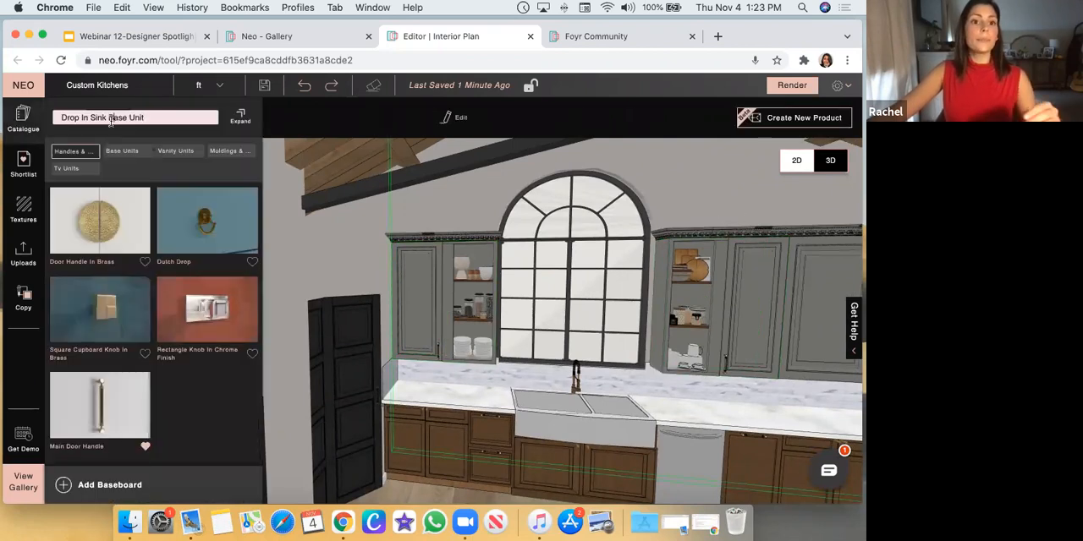
triple_click(107, 120)
text(Wall Units)
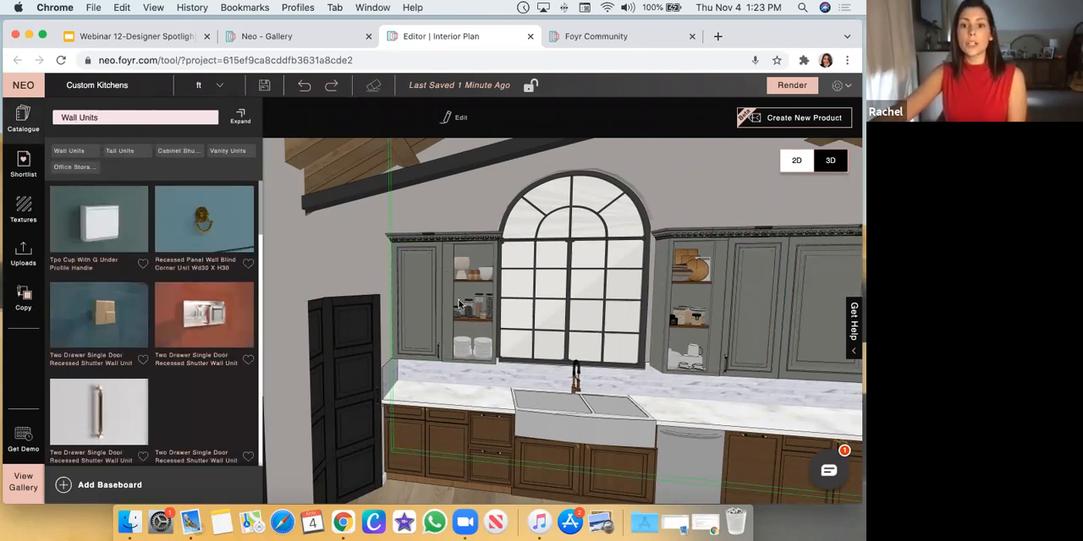
scroll(520, 354, up, 3)
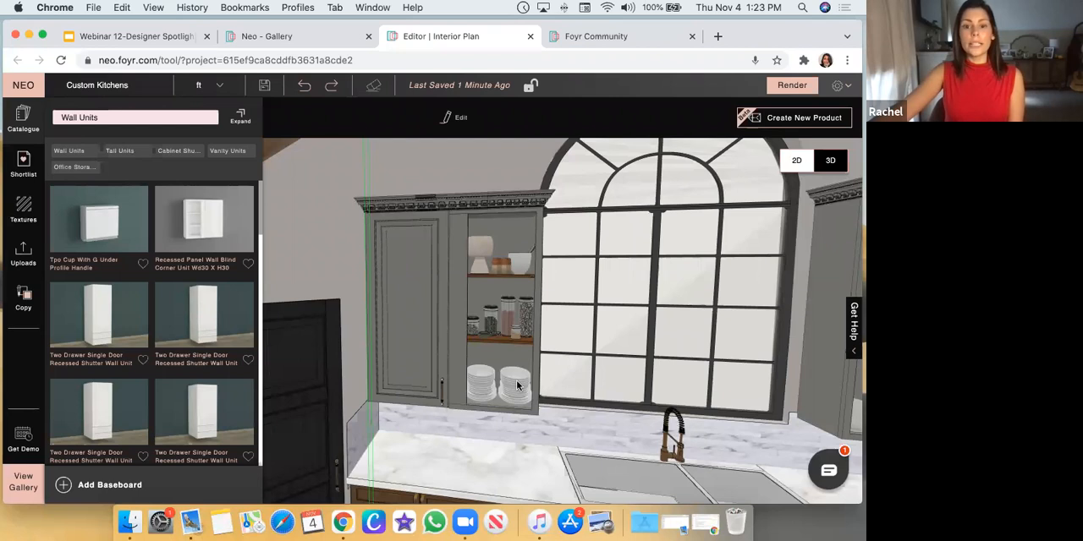
Browse the Wall Units catalogue results, from the recessed blind corner units to the single-door recessed shutter units
scroll(194, 350, down, 1)
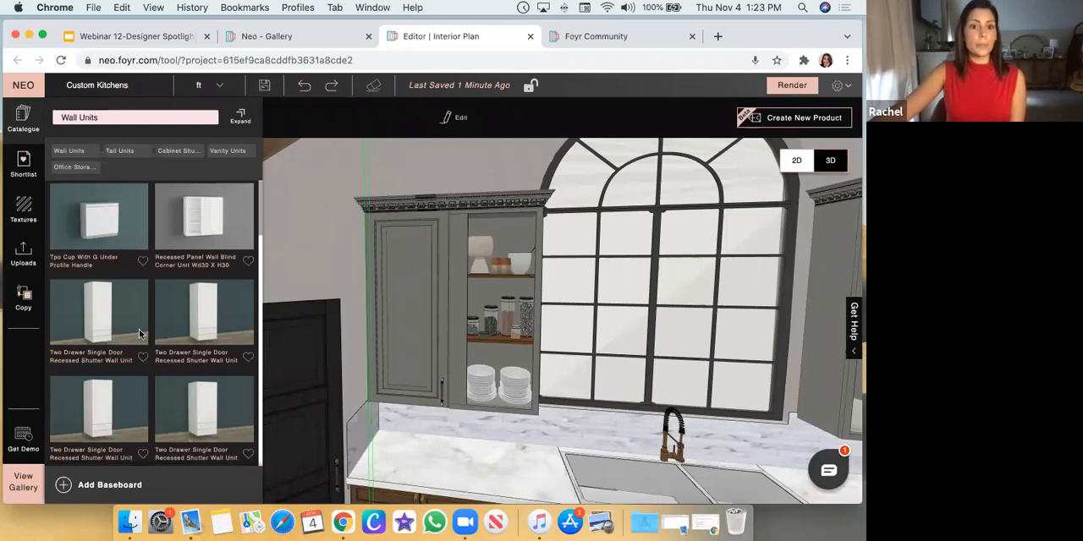
scroll(141, 334, down, 3)
scroll(189, 359, down, 5)
scroll(191, 358, down, 5)
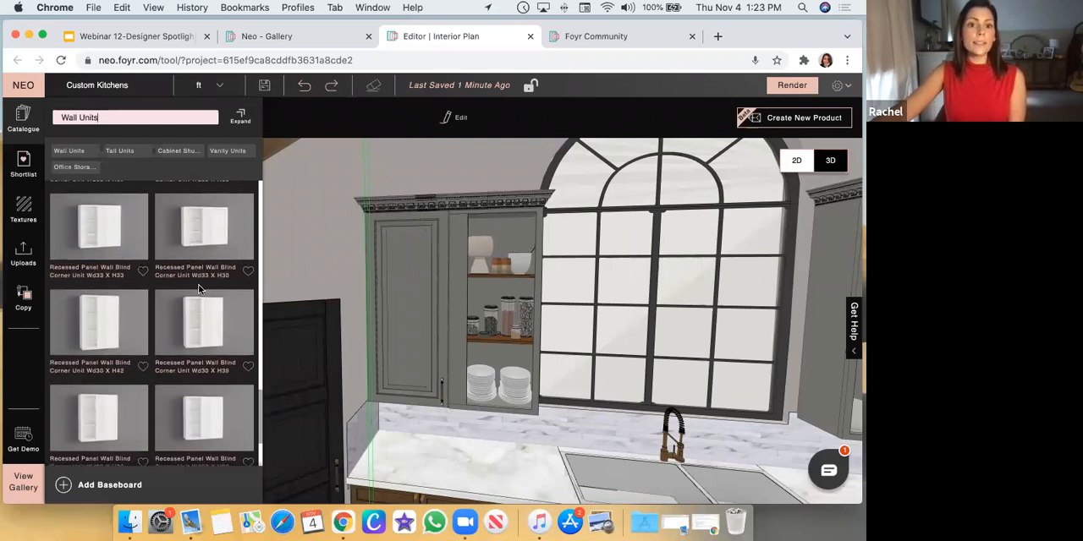
scroll(217, 287, down, 5)
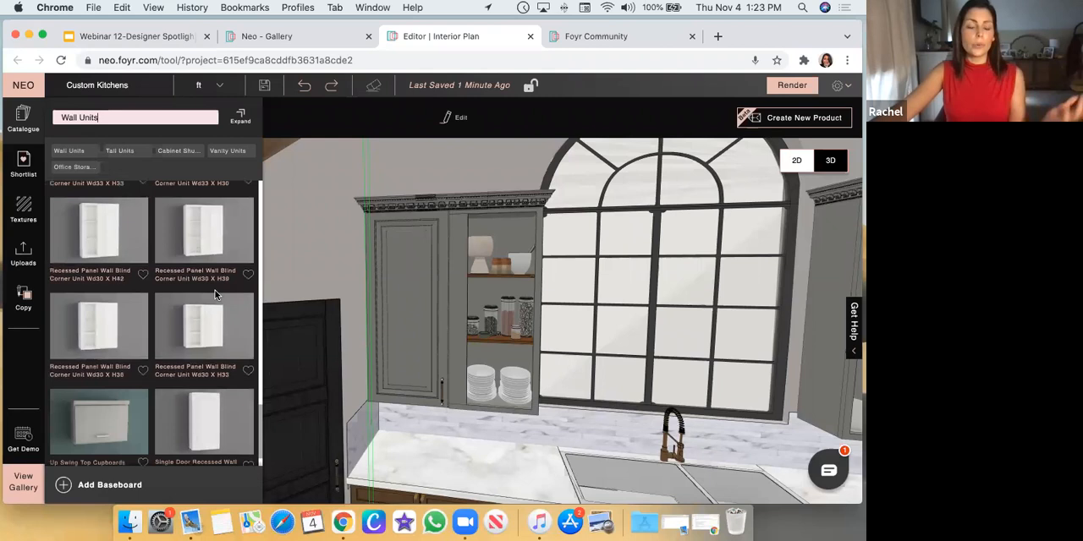
scroll(212, 292, down, 4)
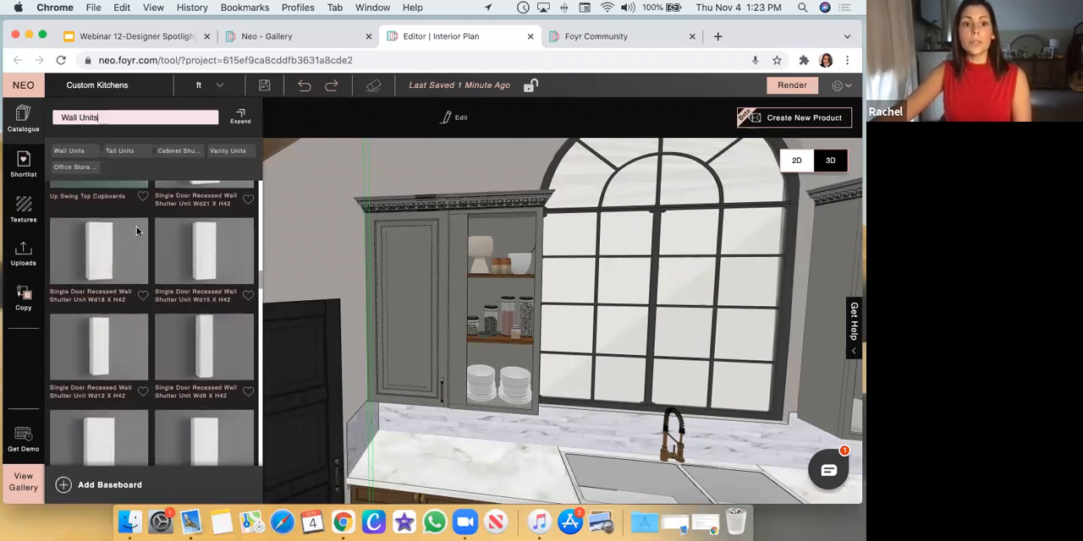
Select the crown moulding on the grey wall cabinet beside the arched window and search the catalogue for Molding And Trim
click(448, 205)
drag(465, 238, 453, 259)
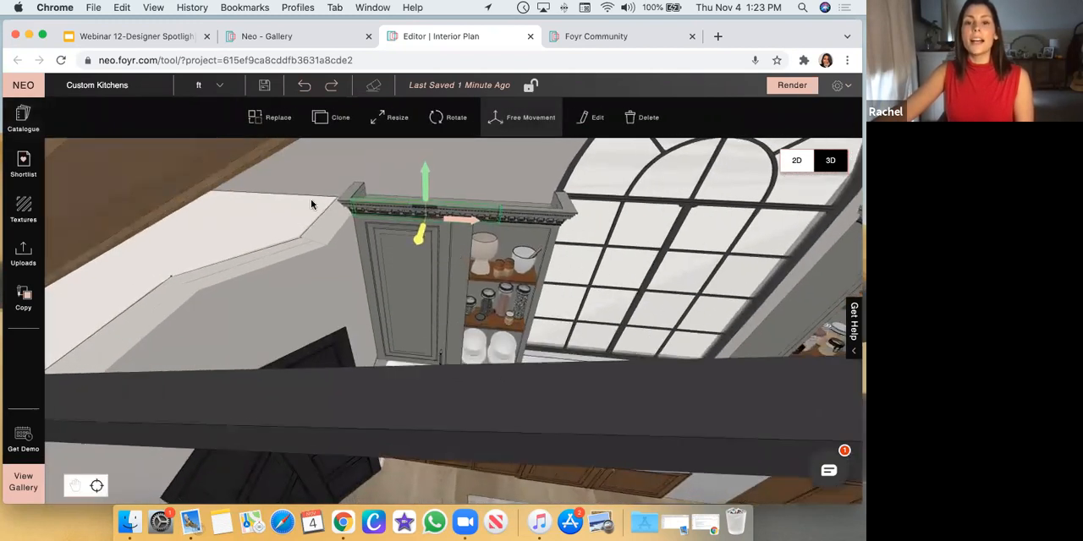
click(24, 119)
triple_click(106, 116)
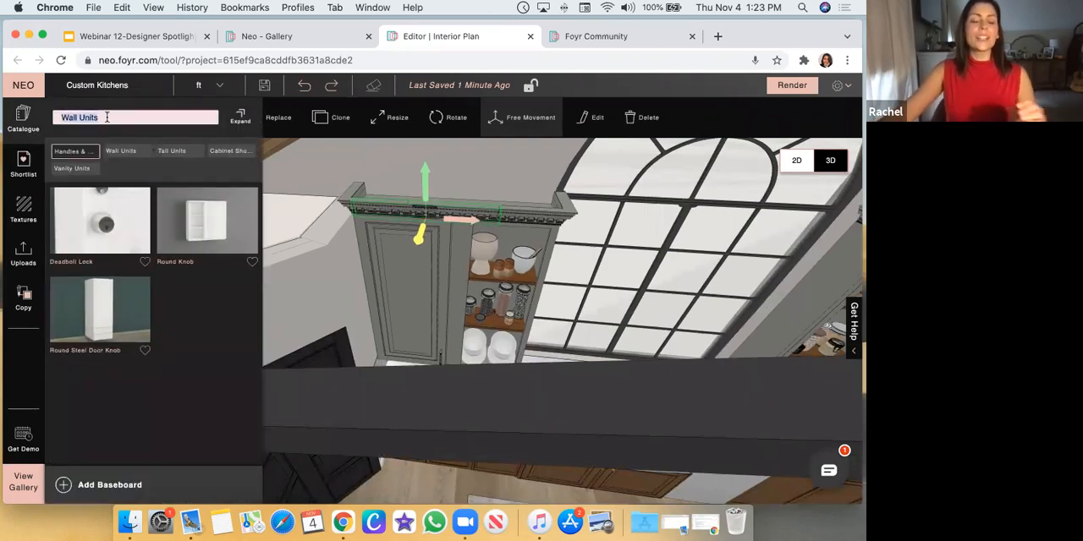
text(Molding And Trim)
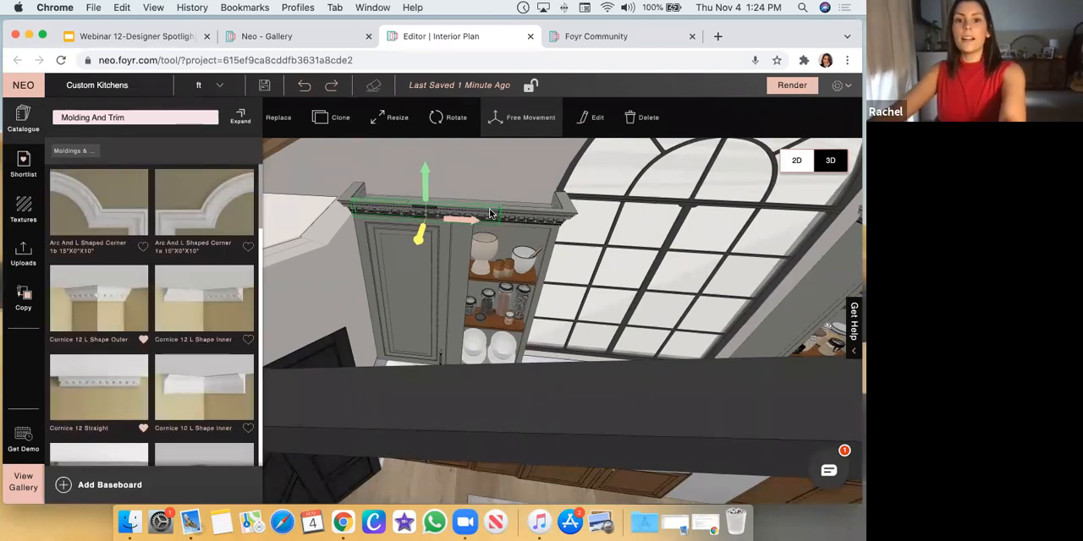
Delete the three crown moulding pieces from the top of the grey wall cabinet beside the arched window
click(372, 210)
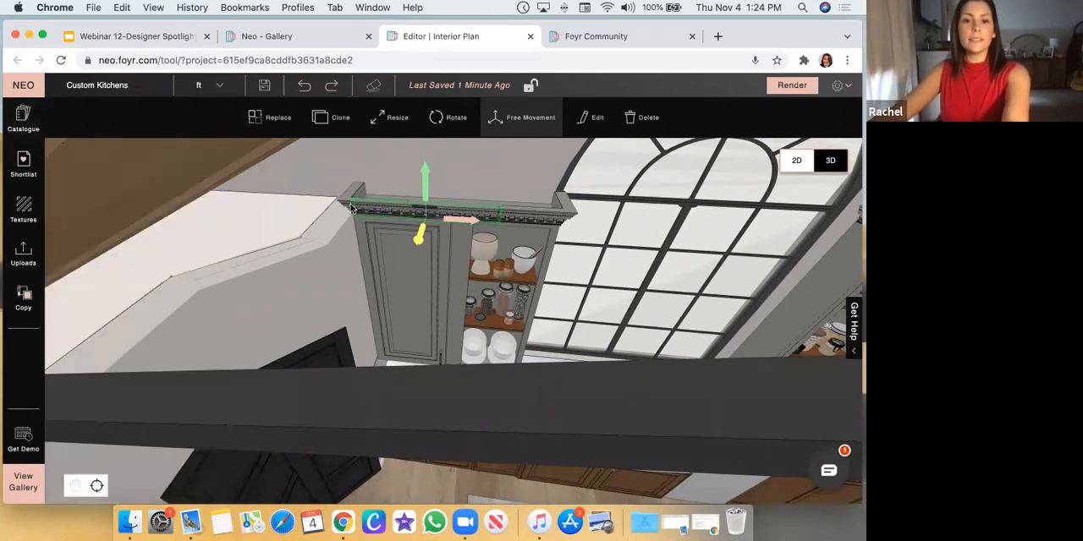
click(351, 208)
key(Delete)
click(444, 215)
key(Delete)
click(520, 219)
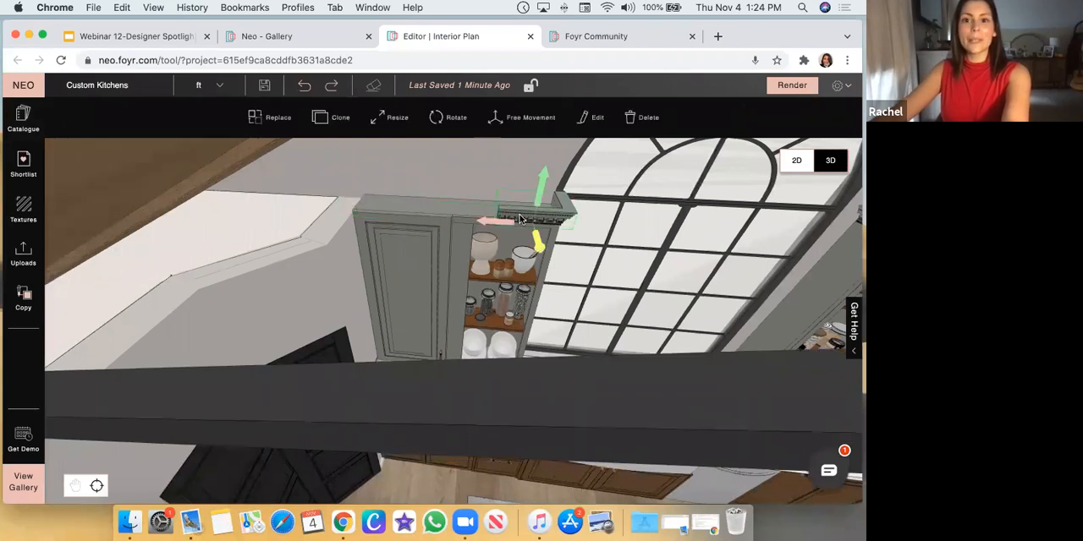
key(Delete)
Reopen the product catalogue and filter the Molding And Tri results to the Moldings category
click(24, 118)
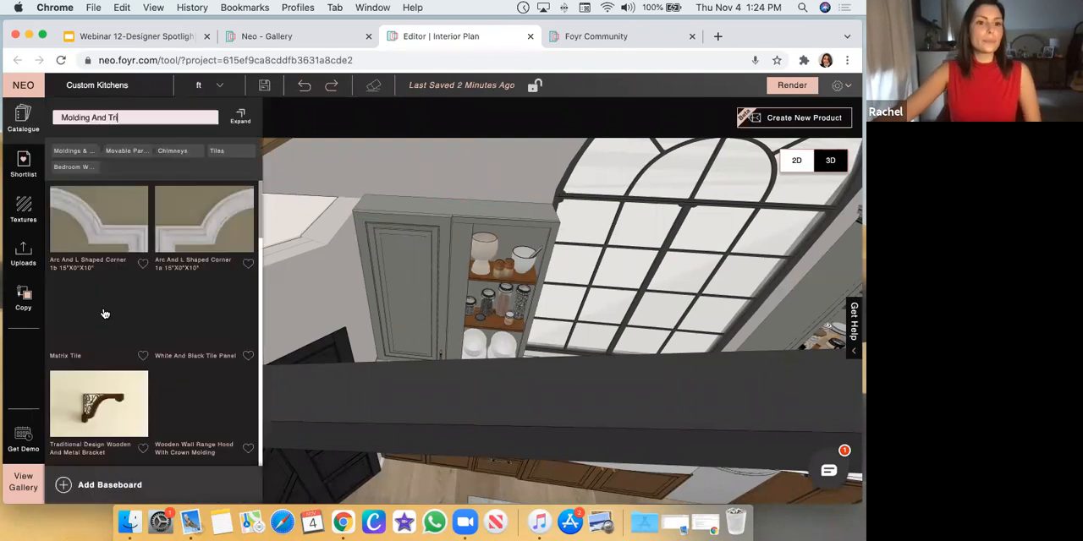
scroll(190, 297, up, 1)
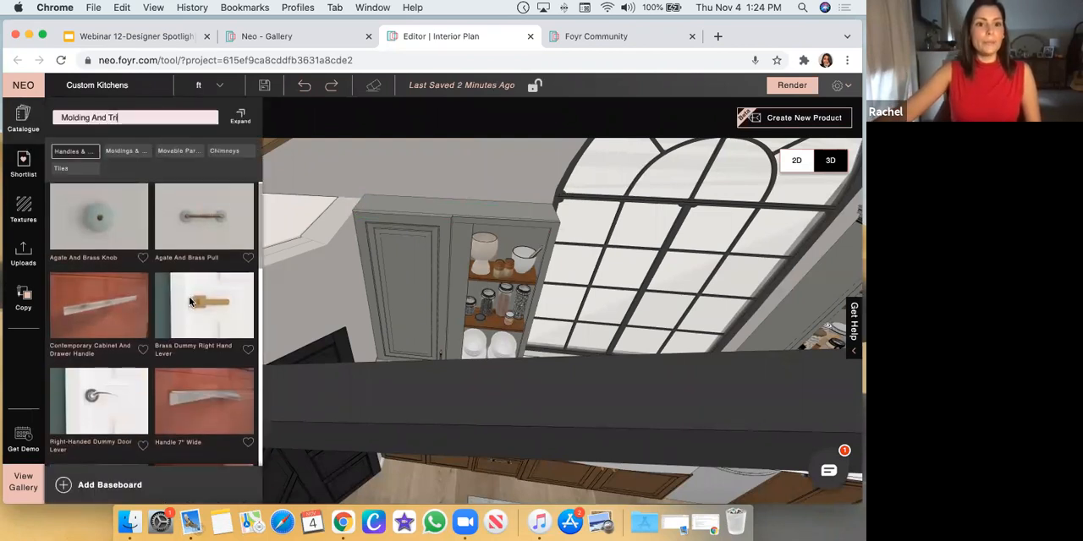
click(131, 152)
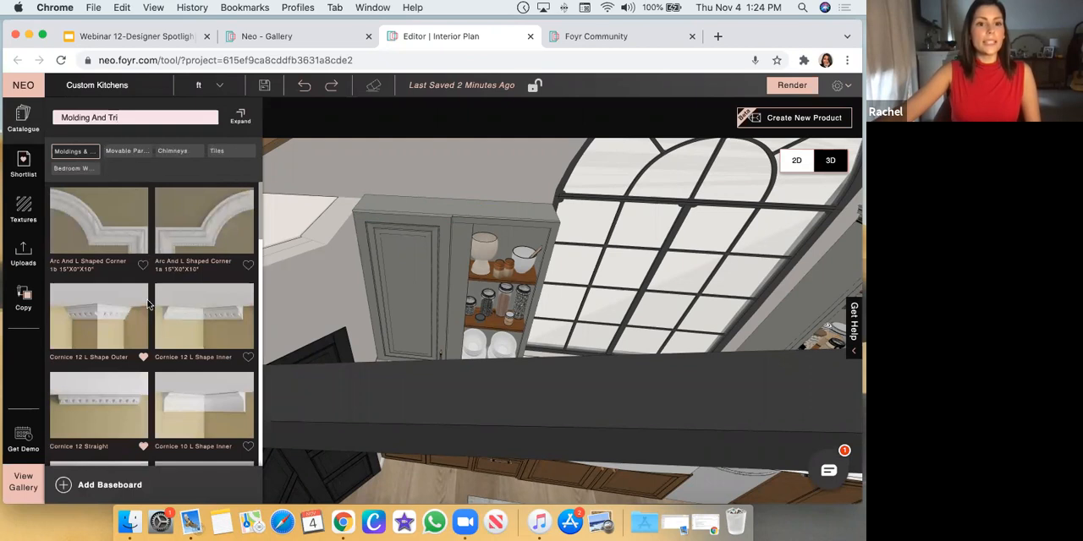
Examine the straight, L Shape Inner and L Shape Outer cornice options for the wall cabinet's crown moulding
scroll(118, 221, down, 2)
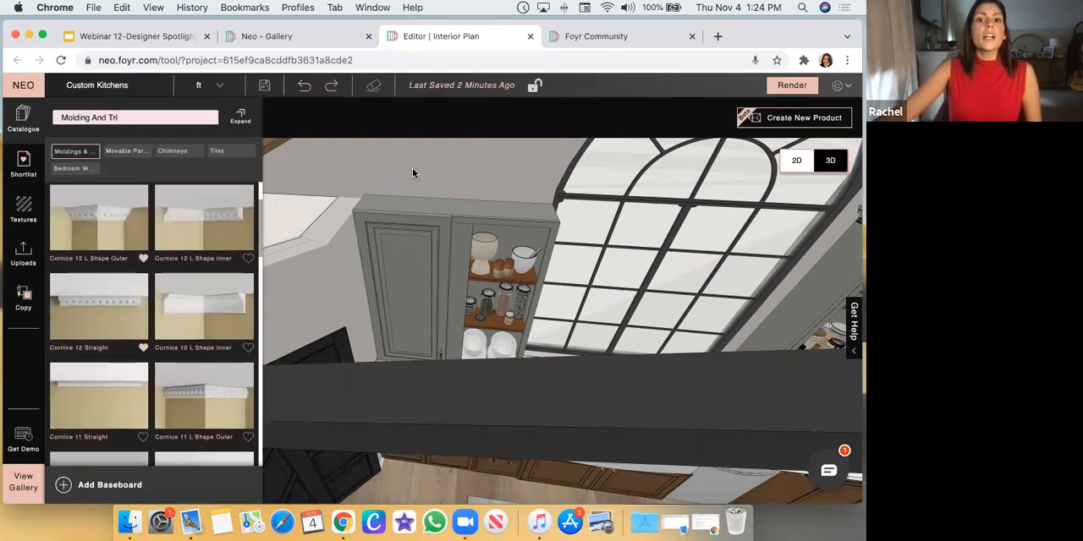
scroll(414, 172, up, 3)
scroll(416, 202, up, 3)
scroll(415, 194, down, 3)
scroll(440, 172, down, 3)
scroll(442, 180, up, 1)
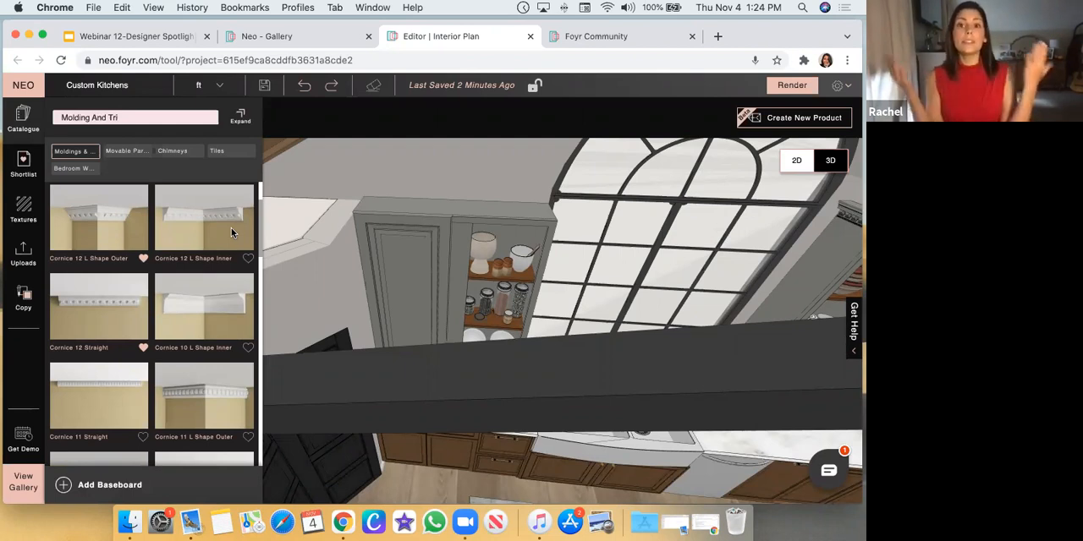
scroll(464, 430, down, 3)
scroll(430, 452, down, 4)
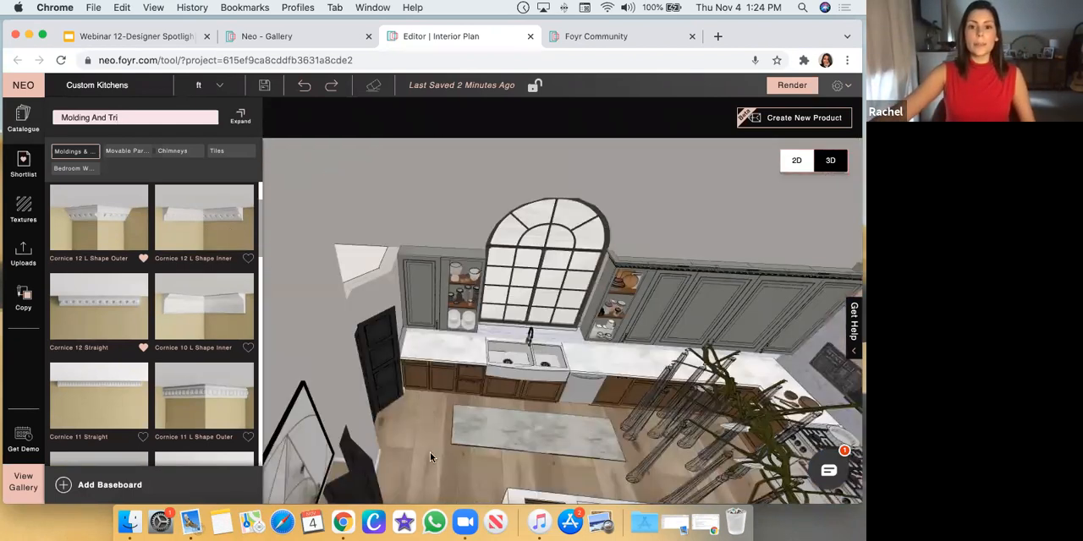
View the whole kitchen from above, switch to the 2D floor plan, and open the editor settings
drag(420, 431, 411, 422)
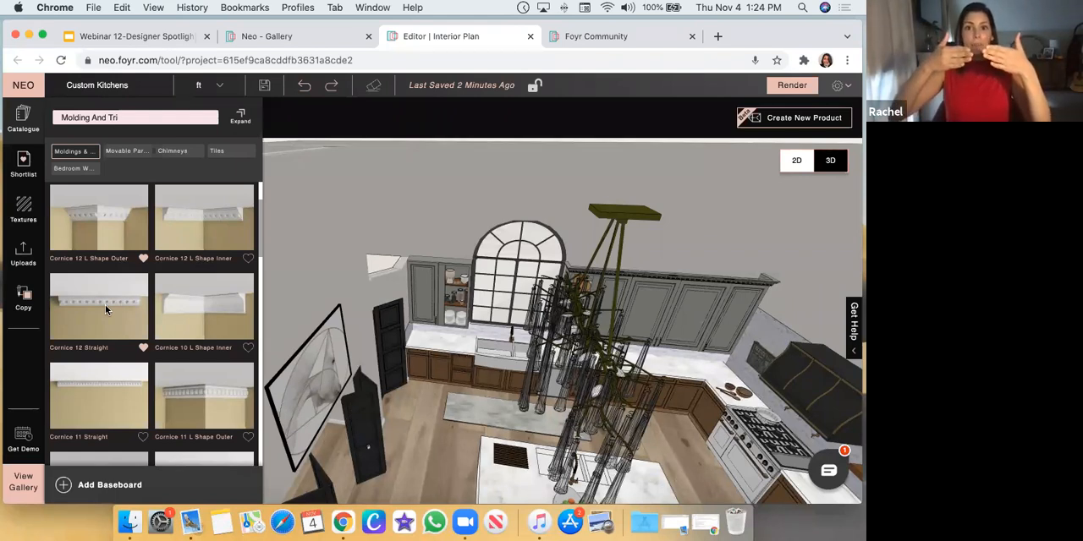
click(796, 162)
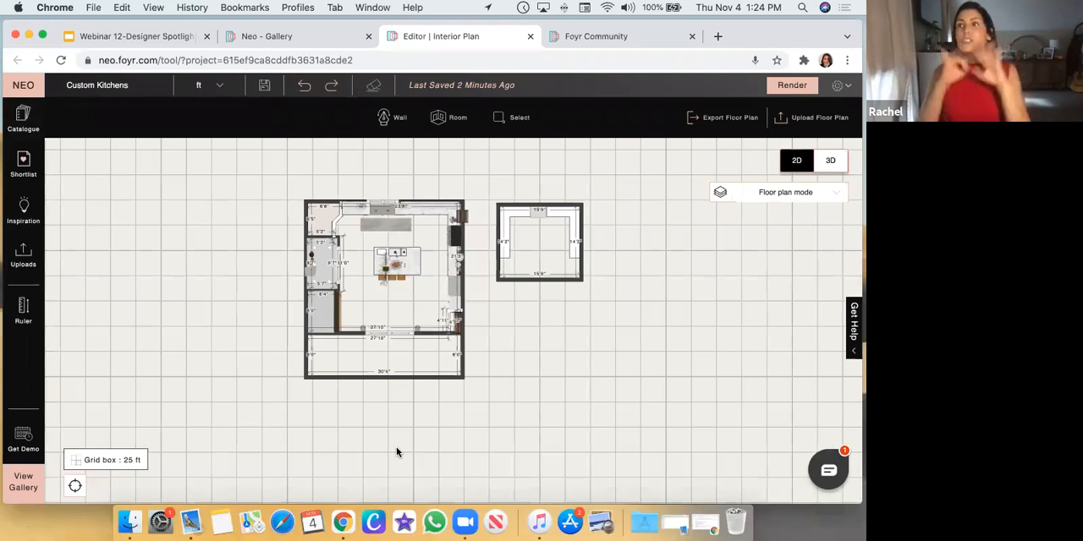
click(847, 88)
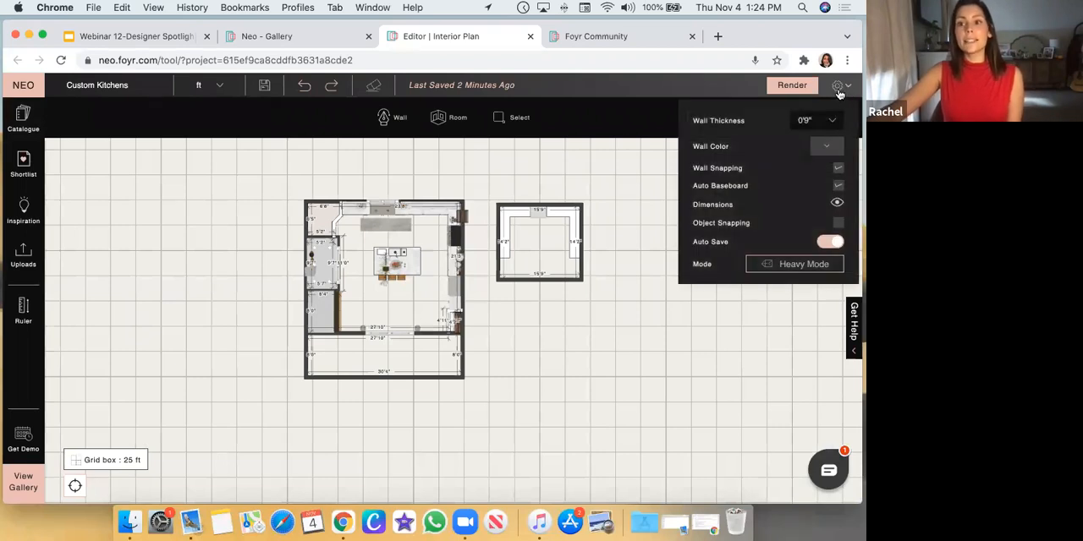
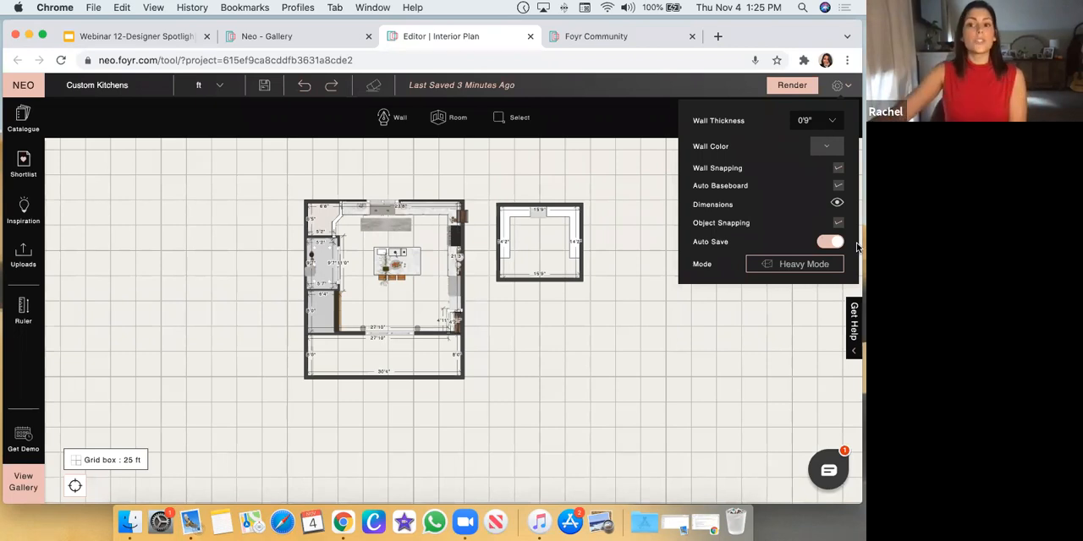
Close the editor settings and return to the 3D view at the grey wall cabinet beside the arched window
click(615, 394)
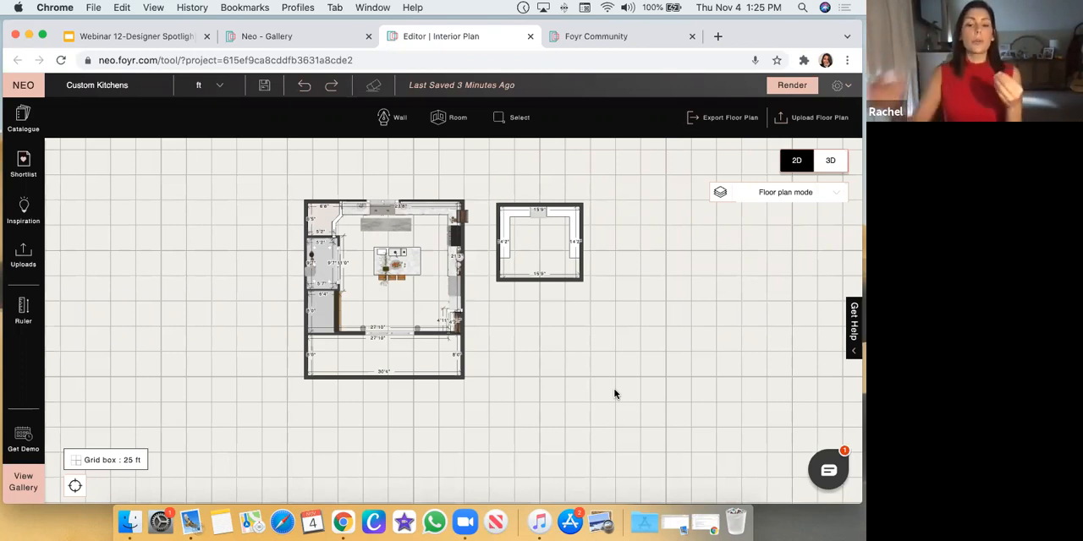
click(830, 162)
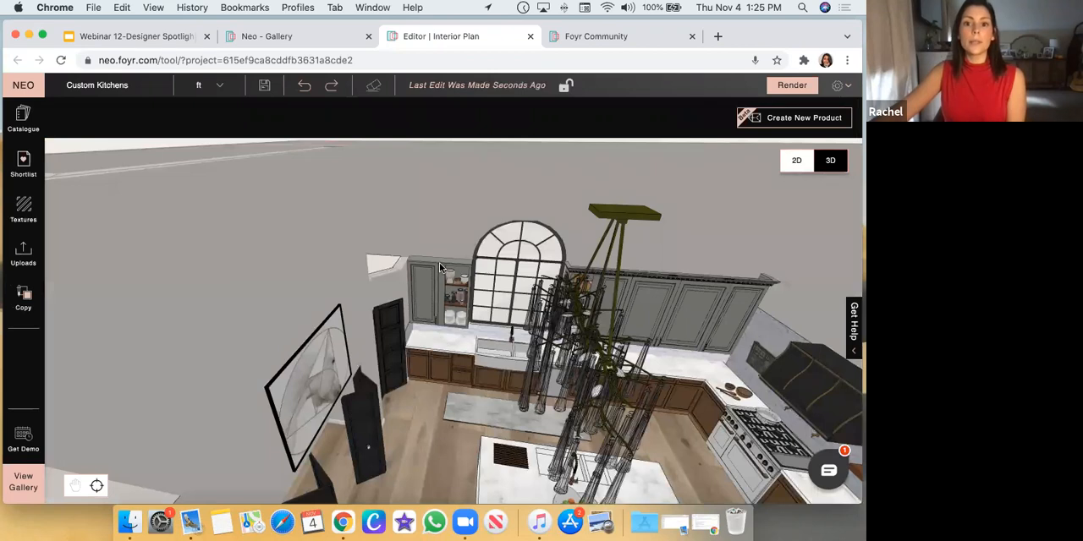
click(439, 268)
scroll(439, 267, up, 5)
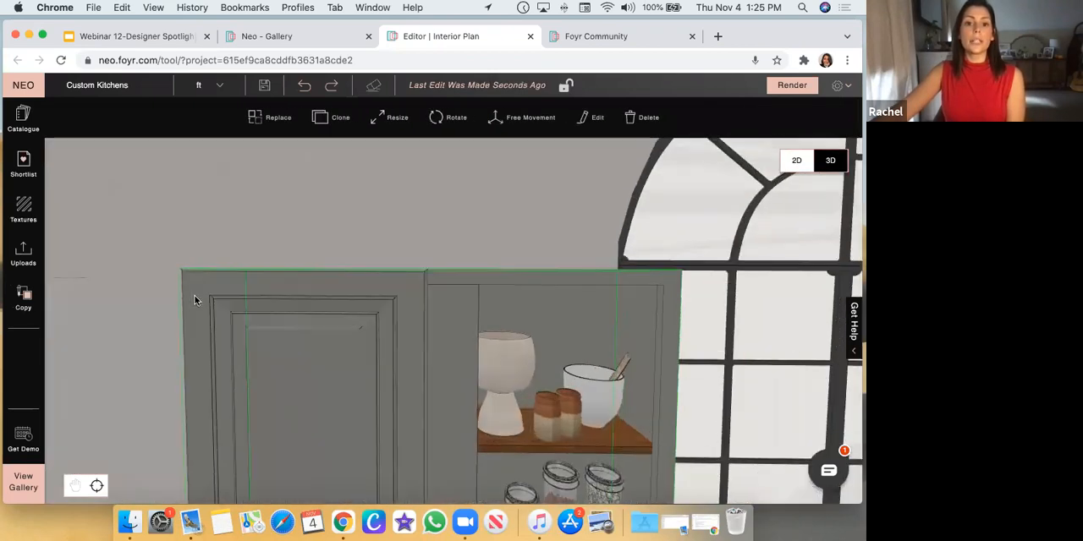
click(476, 226)
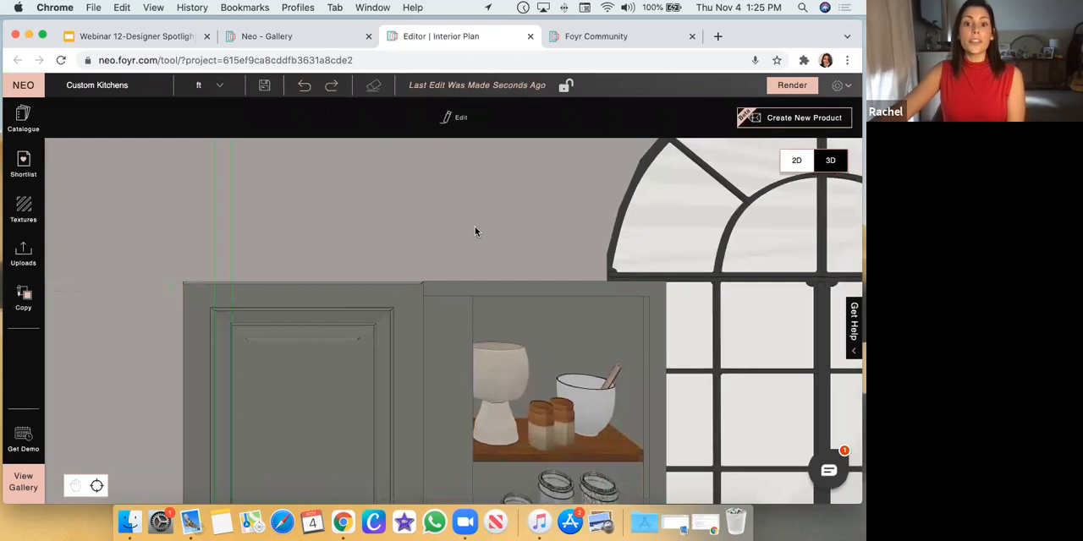
scroll(475, 226, down, 3)
drag(479, 223, 482, 262)
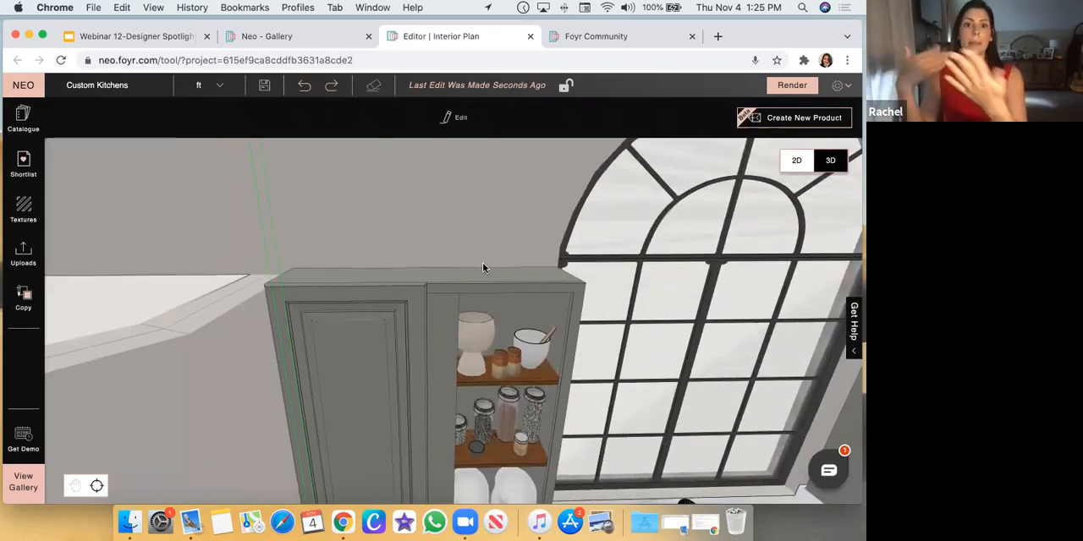
Open the product catalogue again and narrow the Molding And Tri results to moldings to find the Cornice 12 pieces
click(23, 123)
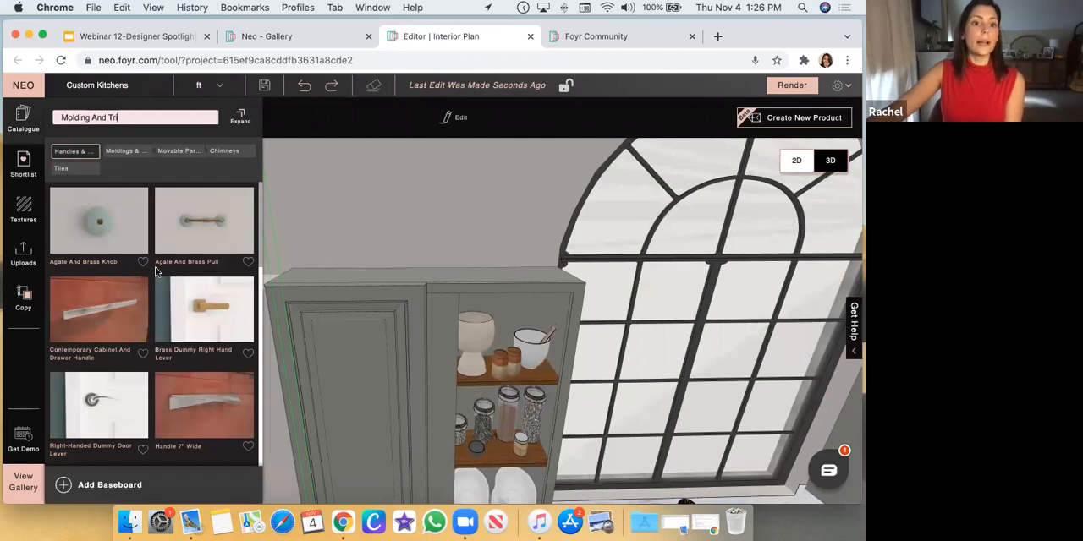
scroll(161, 285, down, 3)
click(127, 152)
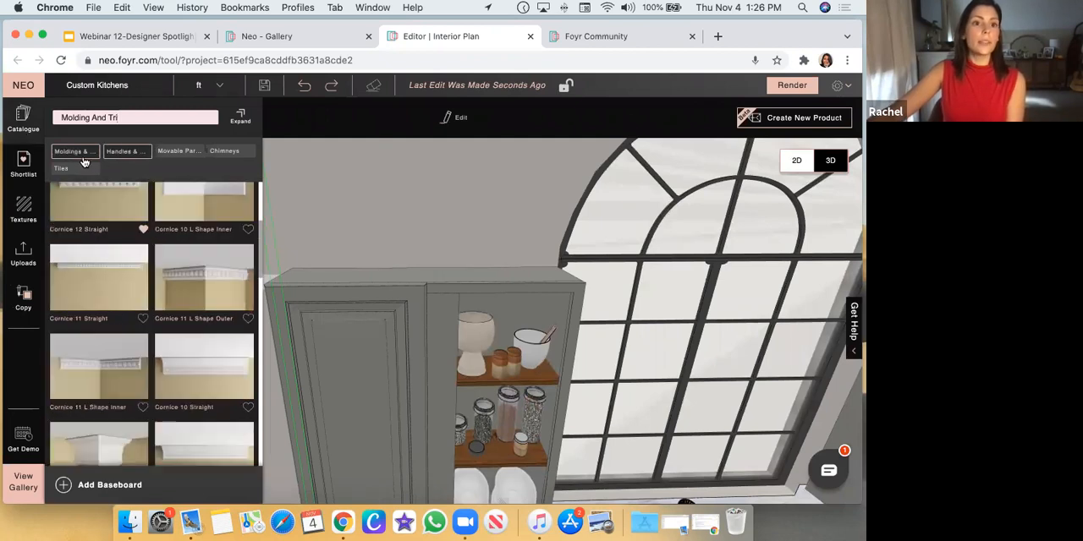
scroll(214, 305, down, 2)
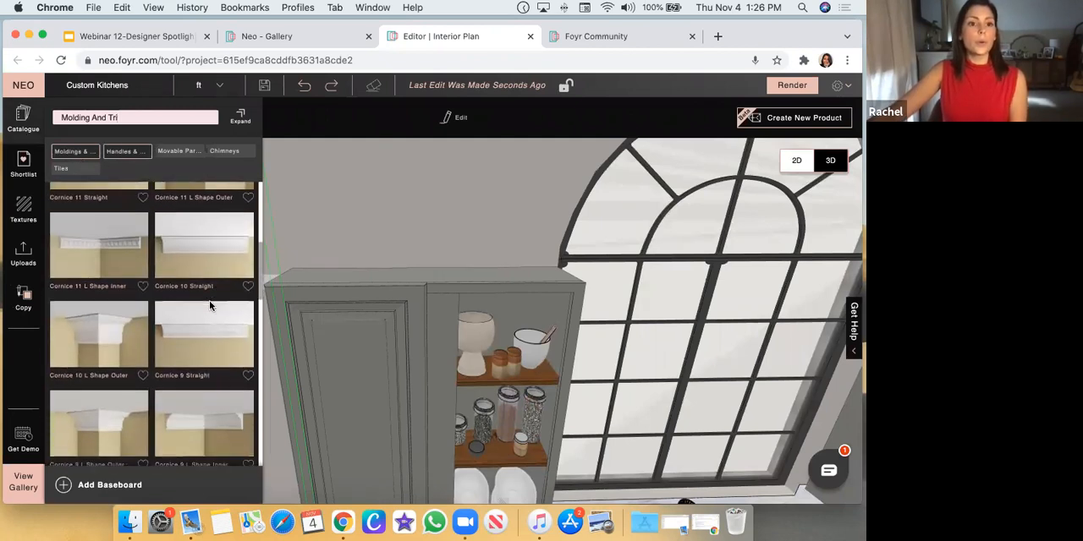
scroll(210, 307, up, 3)
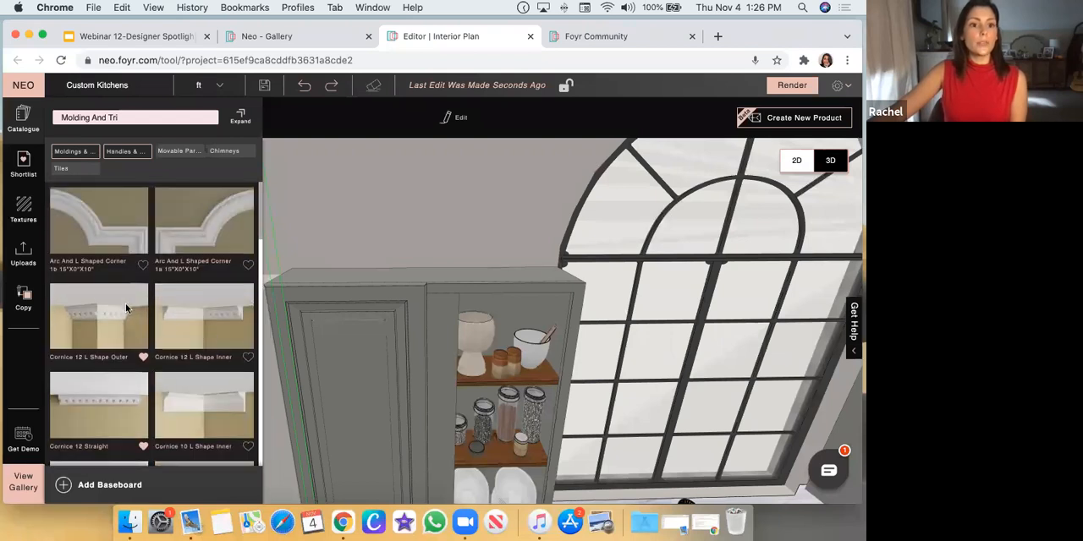
scroll(54, 304, down, 1)
Place a Cornice 12 L Shape Outer at the wall cabinet's window-side corner and a Cornice 12 Straight along its front
drag(95, 290, 543, 279)
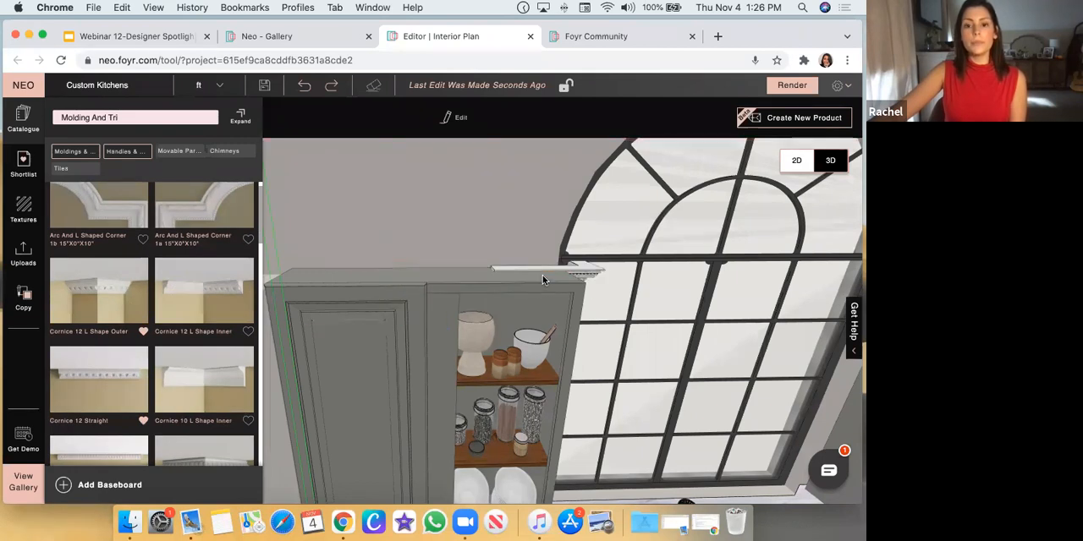
drag(93, 373, 297, 305)
drag(378, 243, 413, 281)
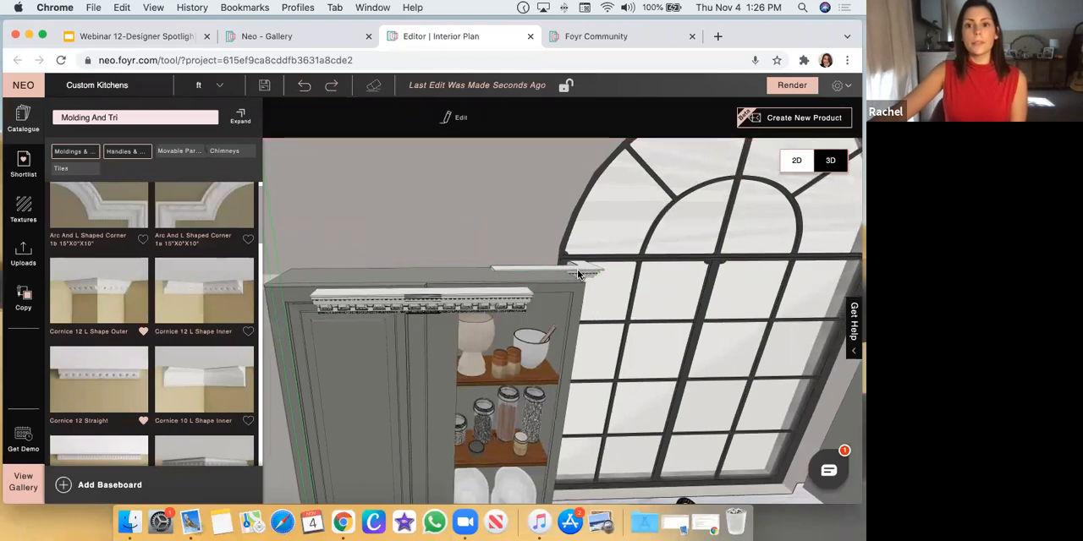
Enable Free Movement for the L-shaped outer cornice and bring it forward to the cabinet's front edge near the window
click(579, 275)
scroll(459, 287, up, 5)
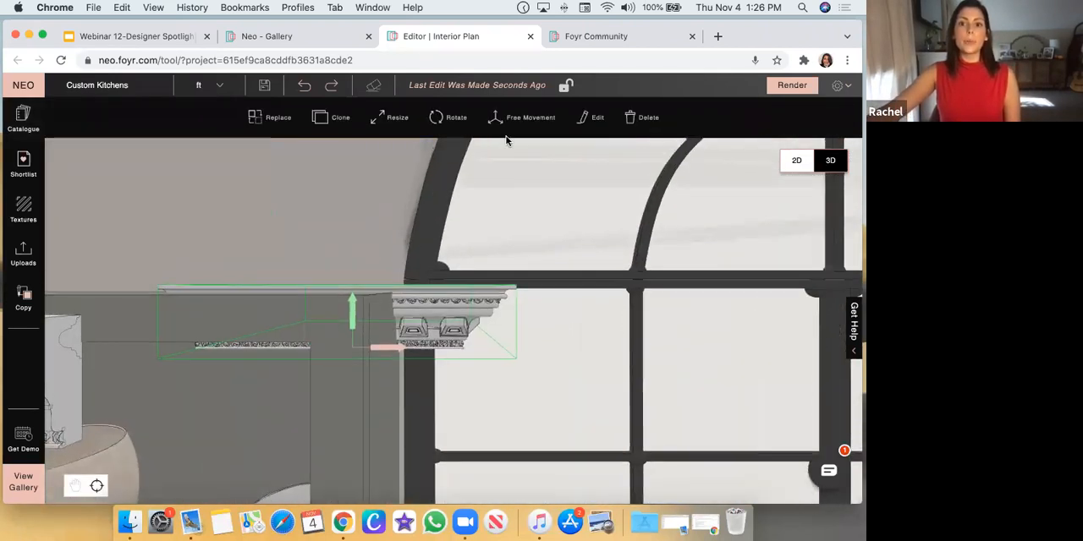
click(507, 119)
scroll(376, 262, down, 3)
drag(275, 286, 319, 342)
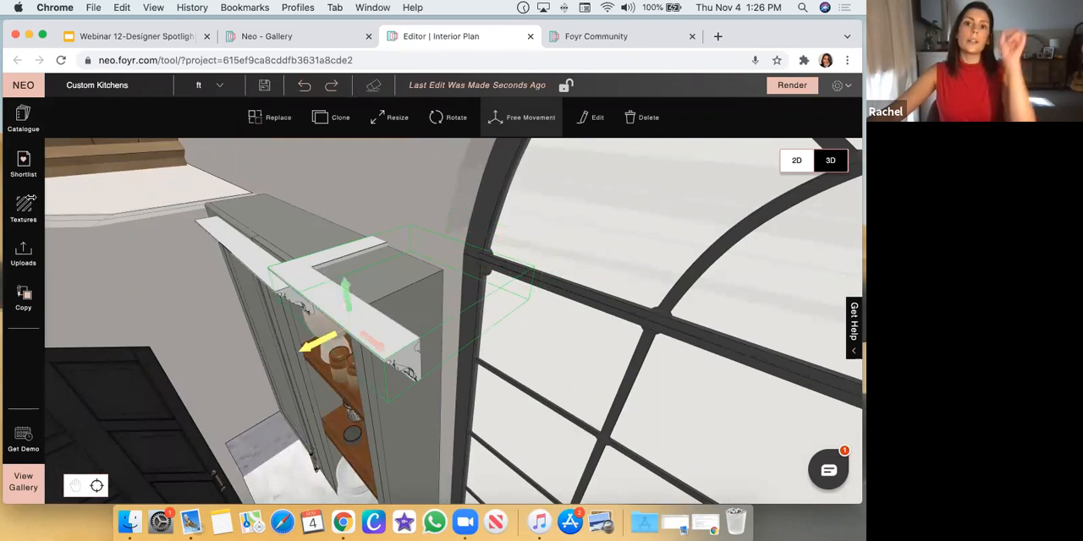
Flip the L-shaped outer cornice horizontally to wrap the cabinet's window-side corner, trying a vertical flip and reversing it
drag(306, 251, 345, 135)
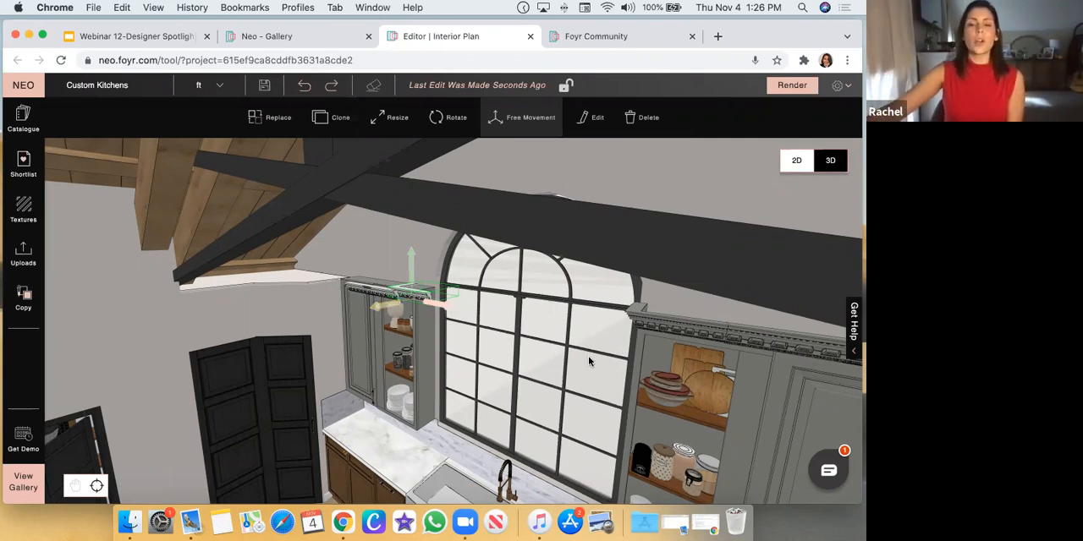
scroll(437, 321, up, 3)
scroll(435, 322, up, 4)
drag(411, 193, 345, 511)
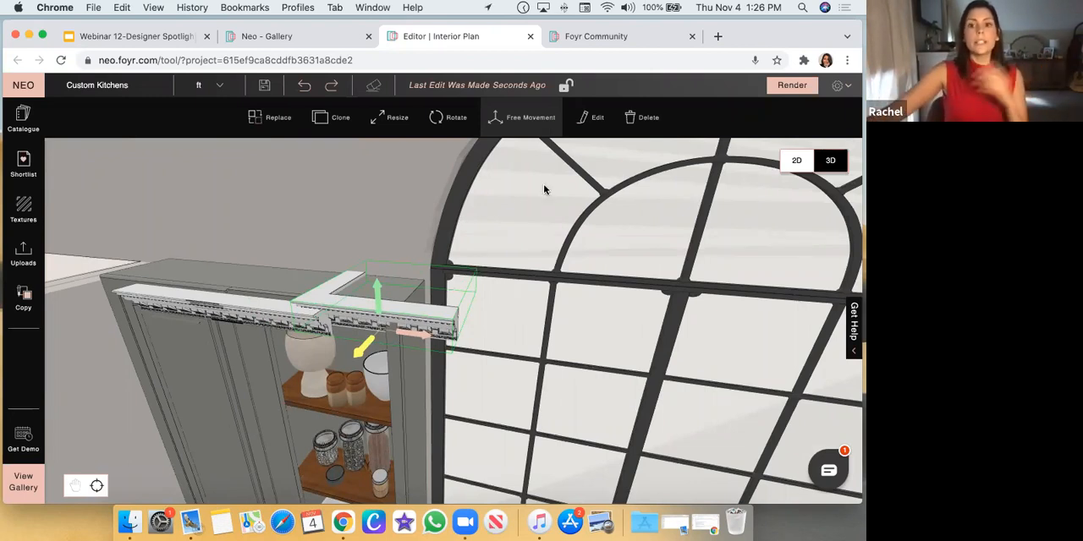
click(592, 122)
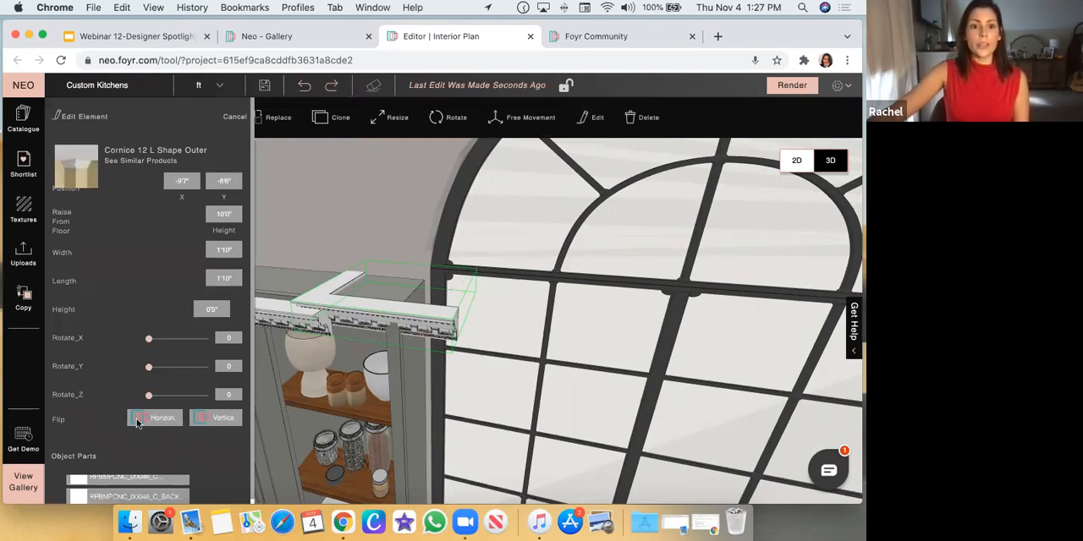
click(138, 422)
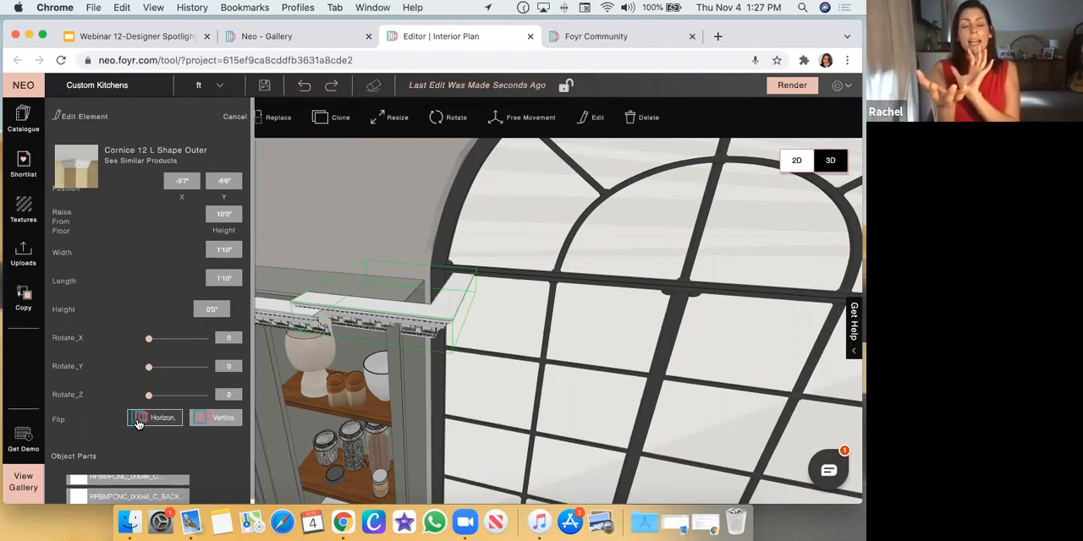
click(204, 423)
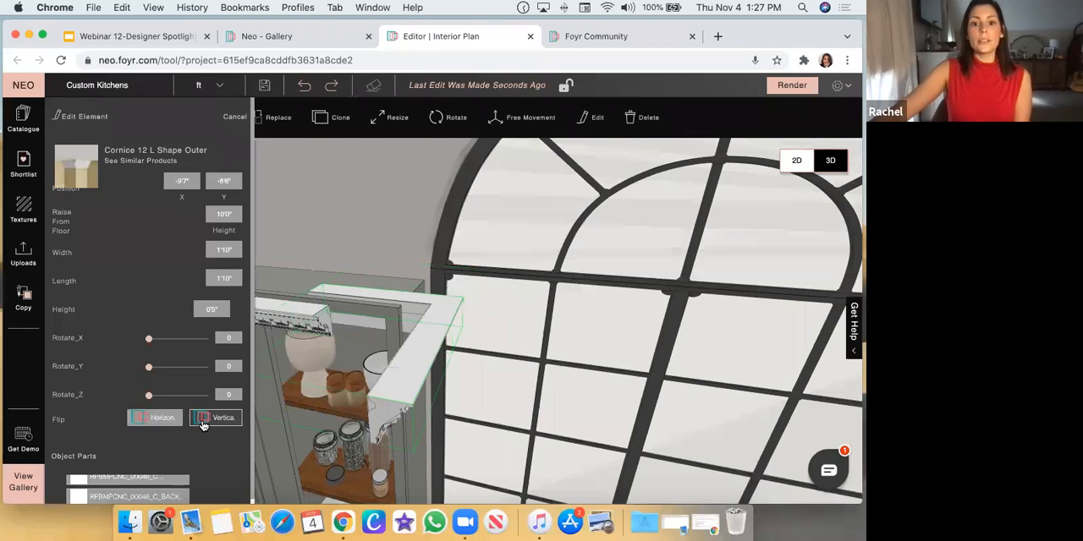
click(203, 425)
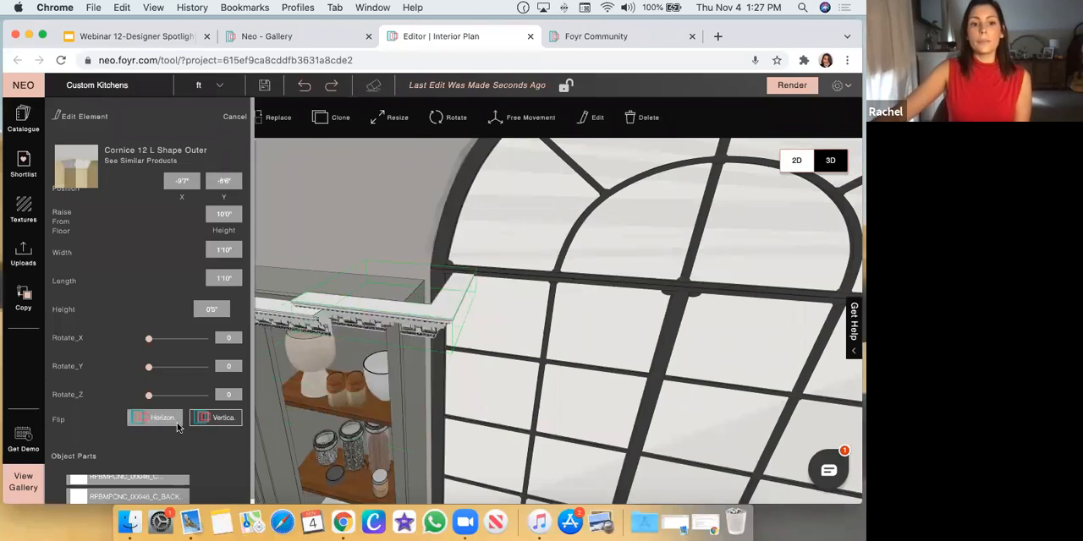
drag(409, 195, 387, 338)
click(420, 342)
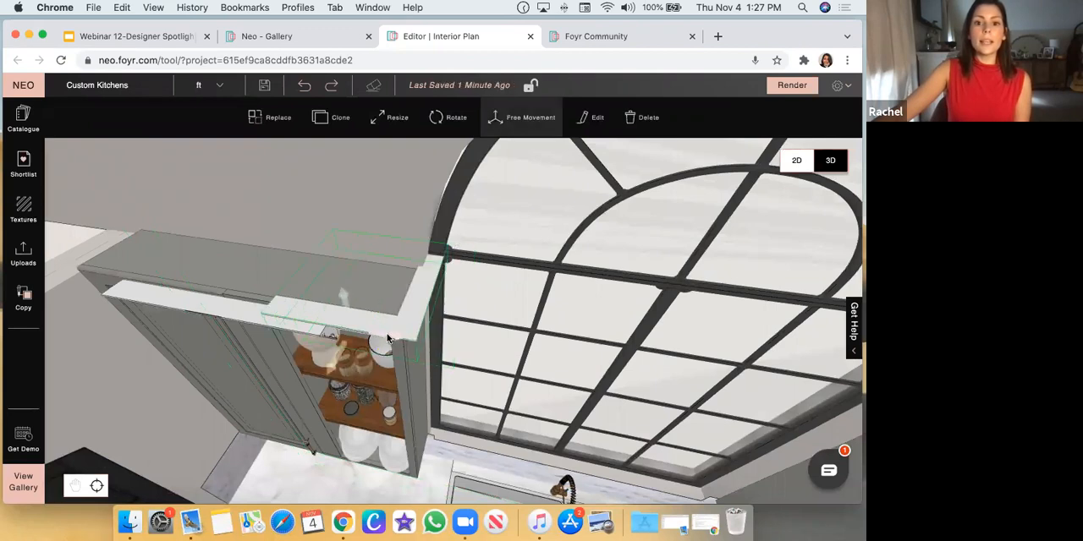
Resize the depth of the L-shaped corner cornice so that its front arm sits close to the straight cornice
drag(394, 217, 383, 140)
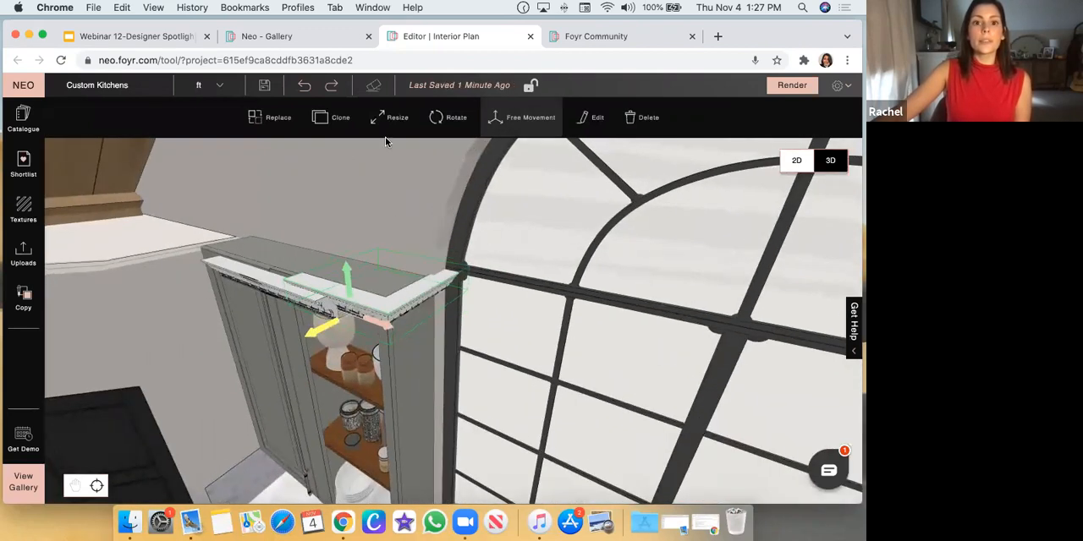
click(391, 127)
drag(428, 215, 346, 313)
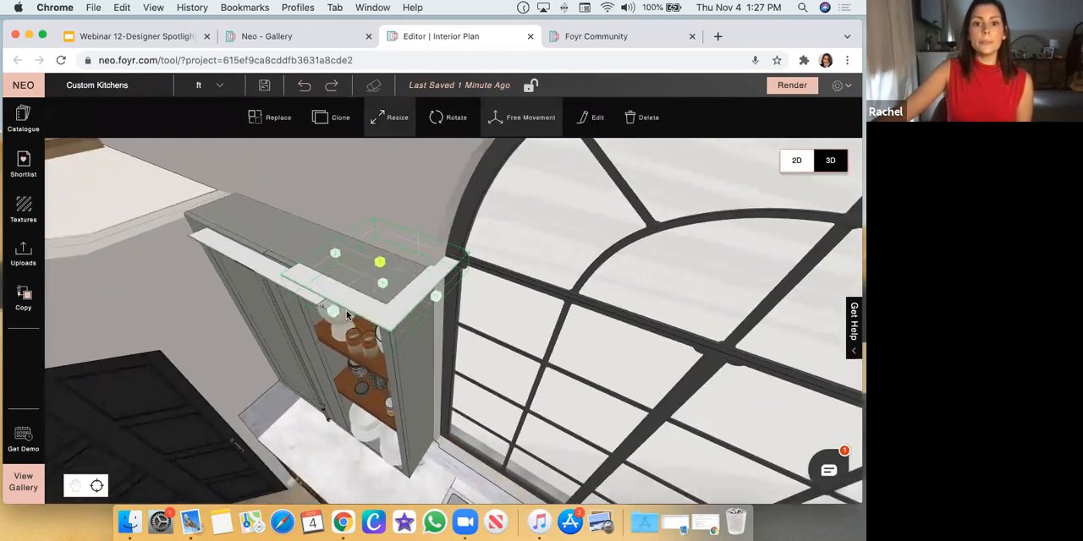
click(394, 119)
drag(321, 341, 304, 371)
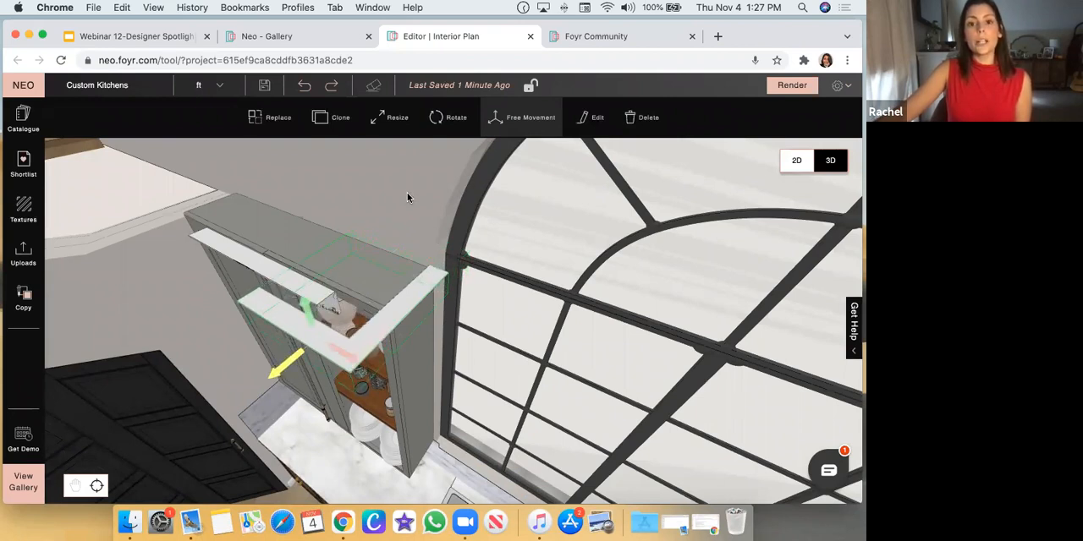
drag(407, 197, 286, 322)
click(391, 117)
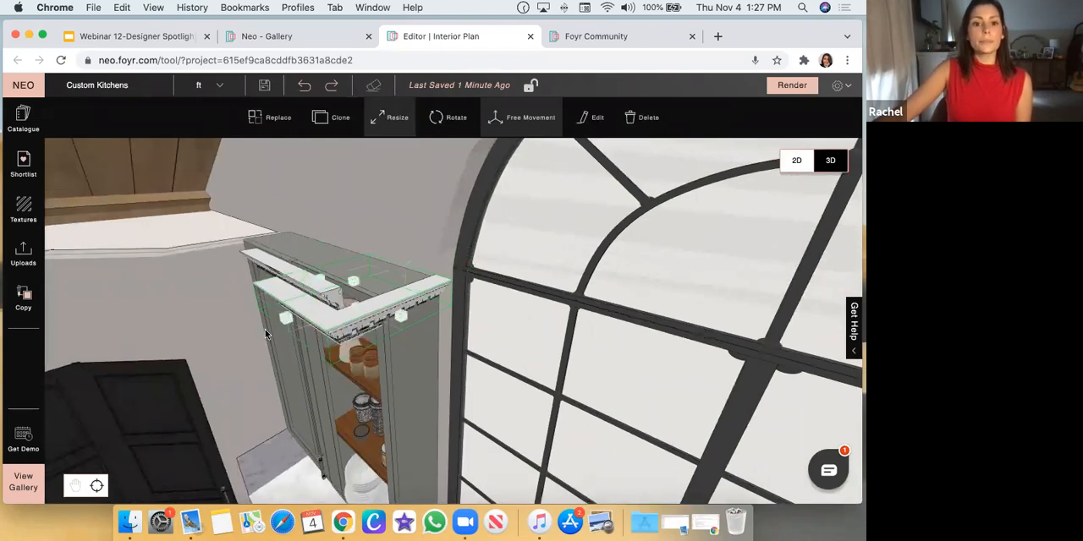
drag(285, 321, 345, 299)
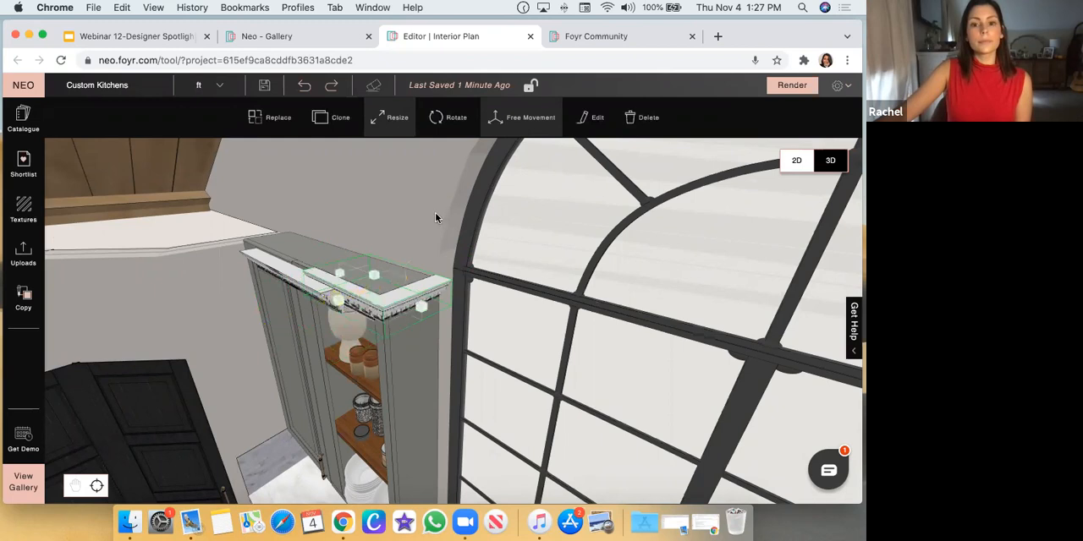
click(435, 212)
Examine from above and below how the corner cornice and the straight cornice meet along the wall cabinet's front
drag(414, 206, 378, 318)
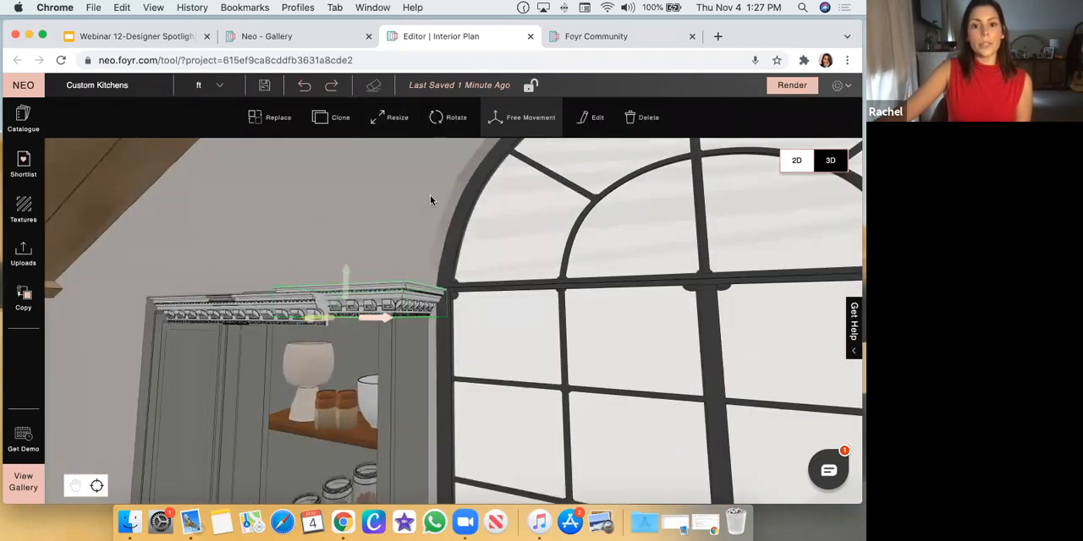
drag(421, 210, 404, 266)
drag(380, 181, 314, 321)
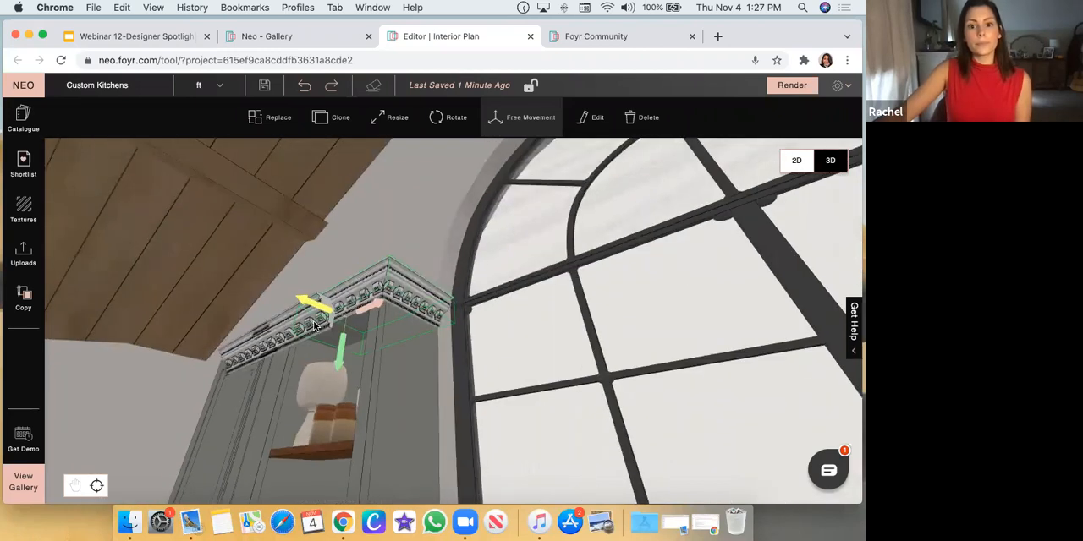
click(423, 228)
drag(426, 234, 357, 288)
click(357, 288)
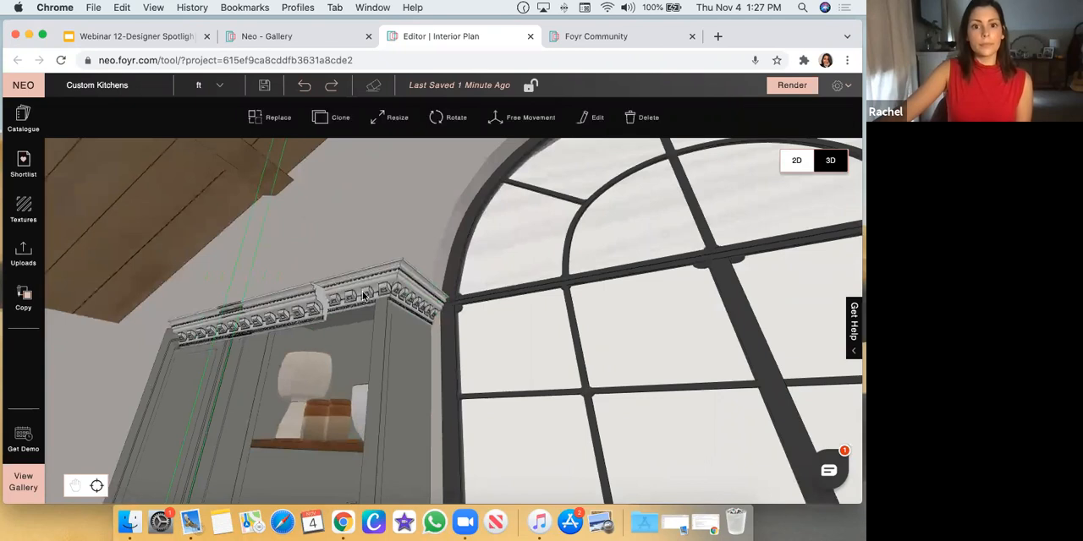
click(418, 203)
drag(423, 248, 417, 311)
click(408, 306)
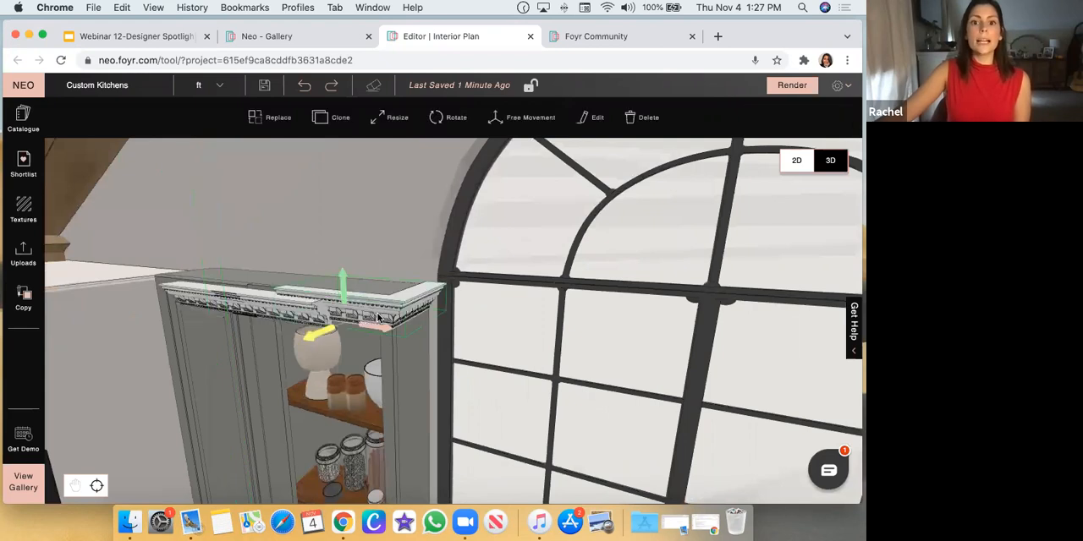
Display the Rotate handles on the corner cornice, cancel the reset of its transformation, and leave rotation mode
click(448, 120)
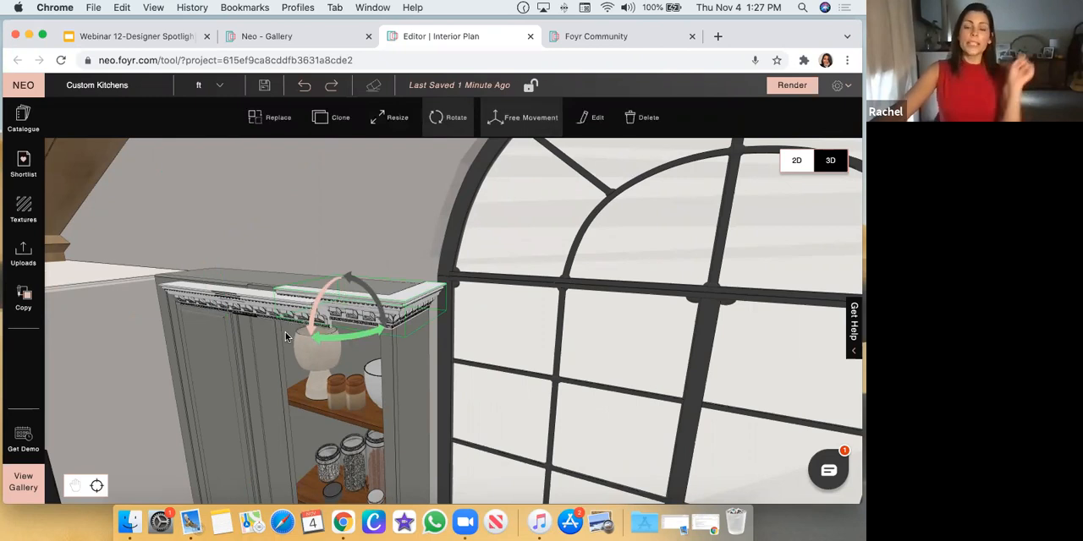
click(513, 126)
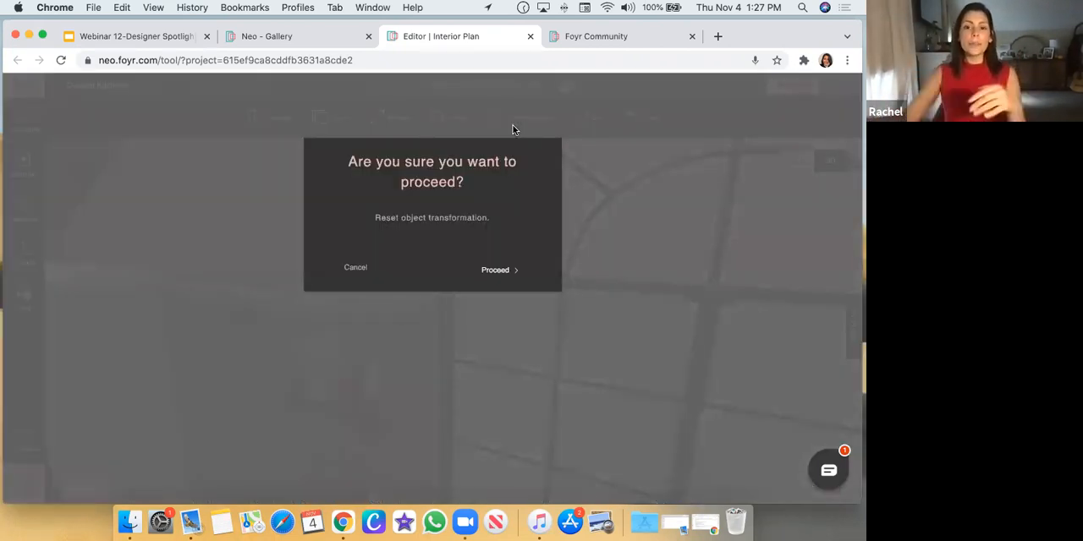
click(367, 269)
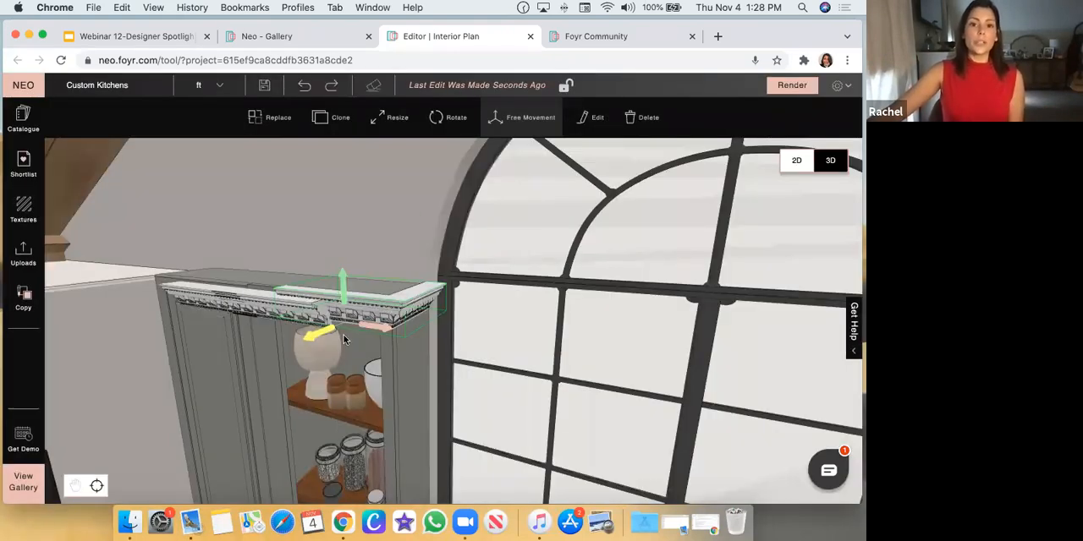
click(449, 119)
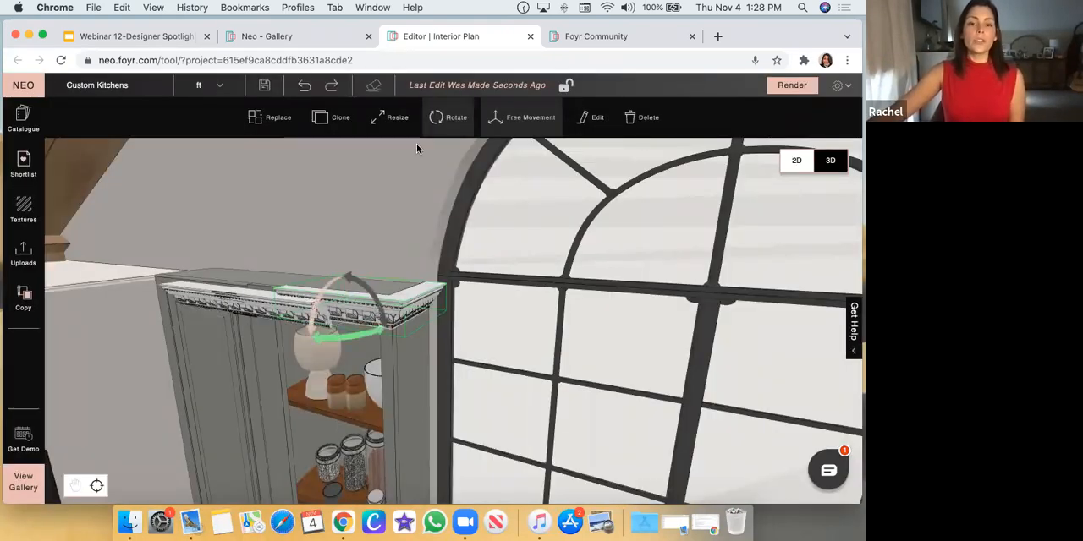
click(449, 125)
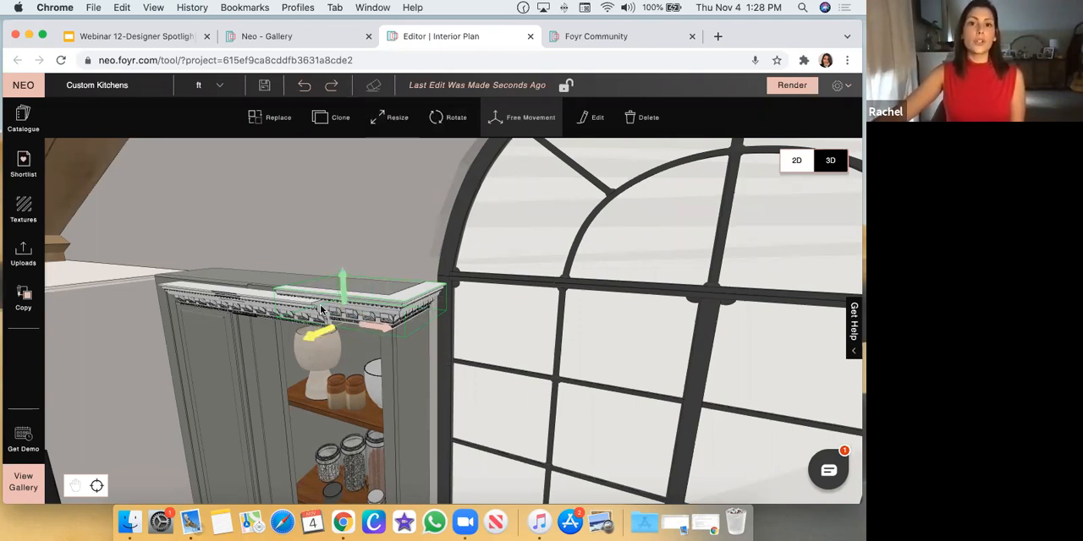
drag(426, 233, 429, 254)
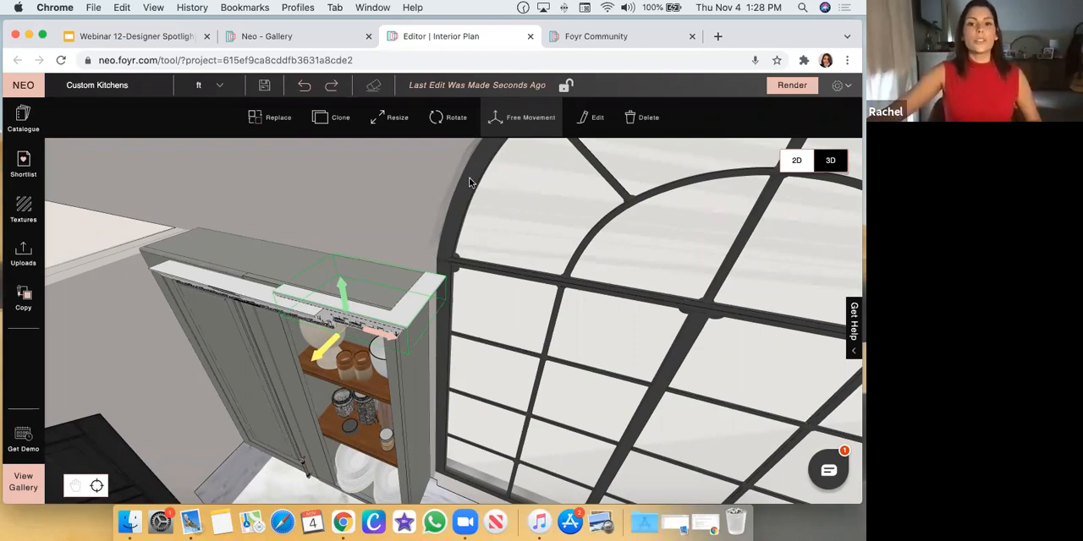
Raise the straight cornice on the narrow wall cabinet with Free Movement until it is level with the L-shaped corner cornice
drag(430, 148, 445, 119)
drag(455, 265, 361, 272)
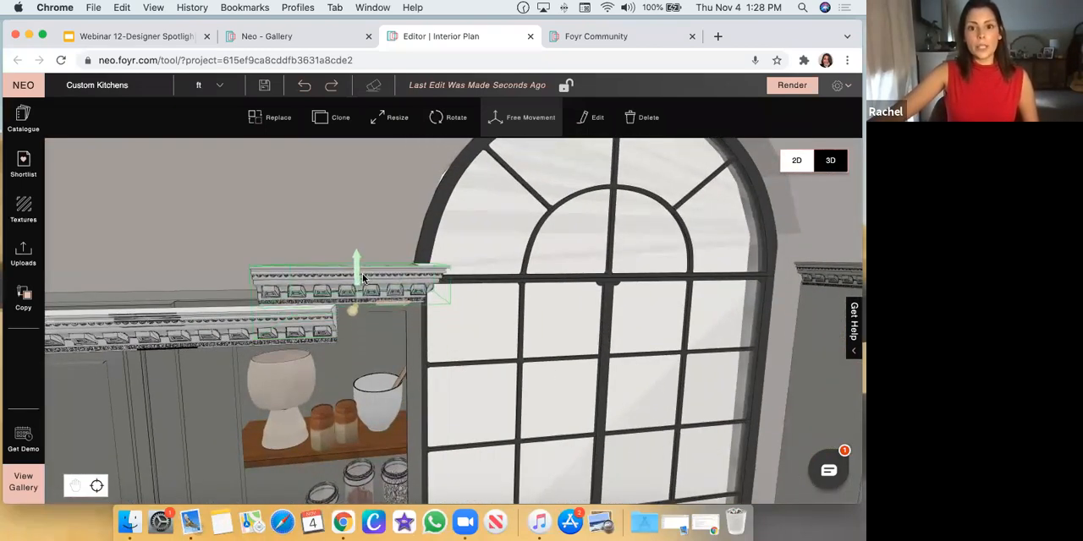
click(400, 222)
drag(398, 220, 295, 283)
click(267, 323)
scroll(296, 323, up, 5)
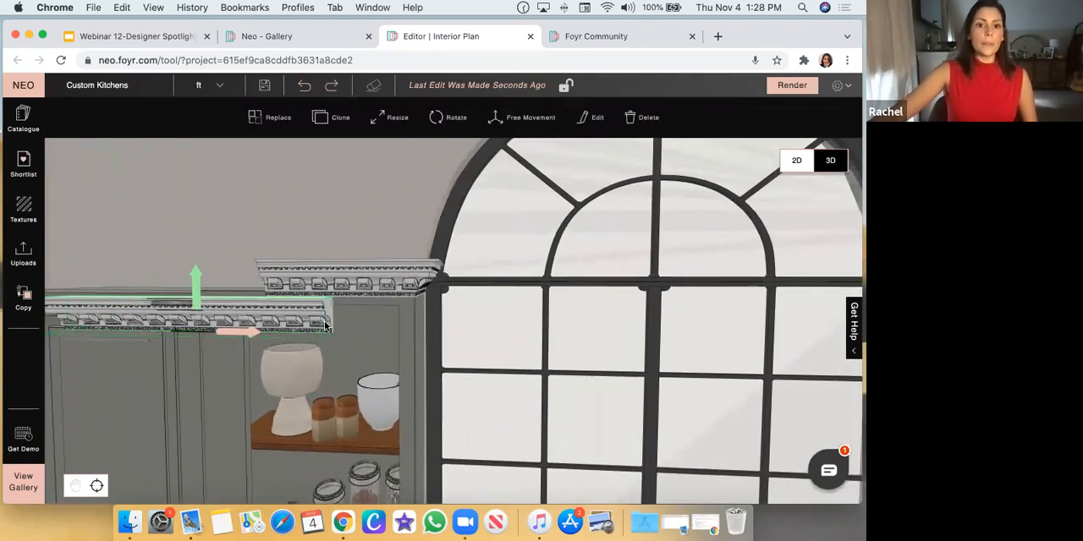
scroll(288, 317, up, 2)
scroll(297, 307, down, 5)
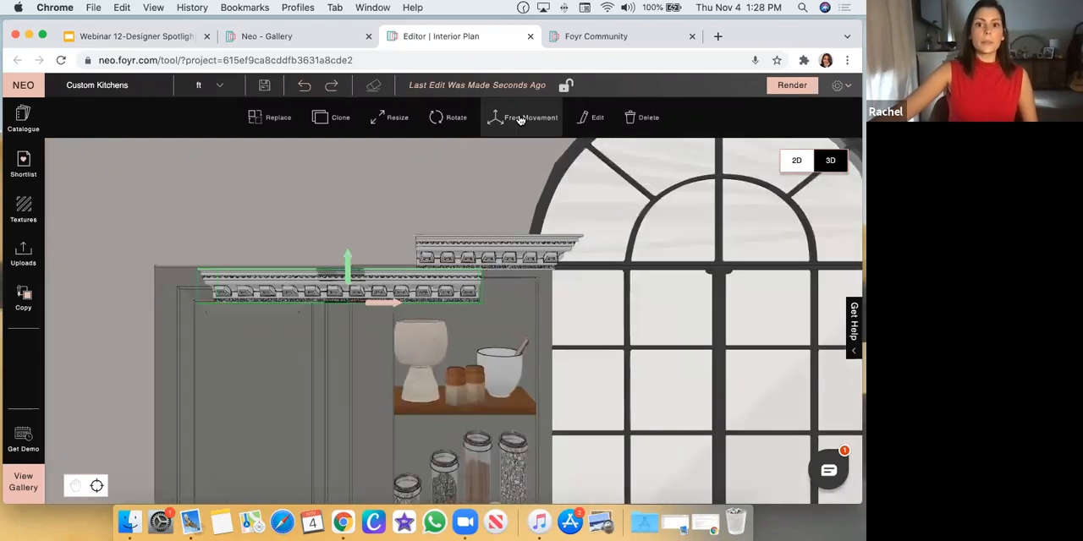
drag(333, 188, 347, 247)
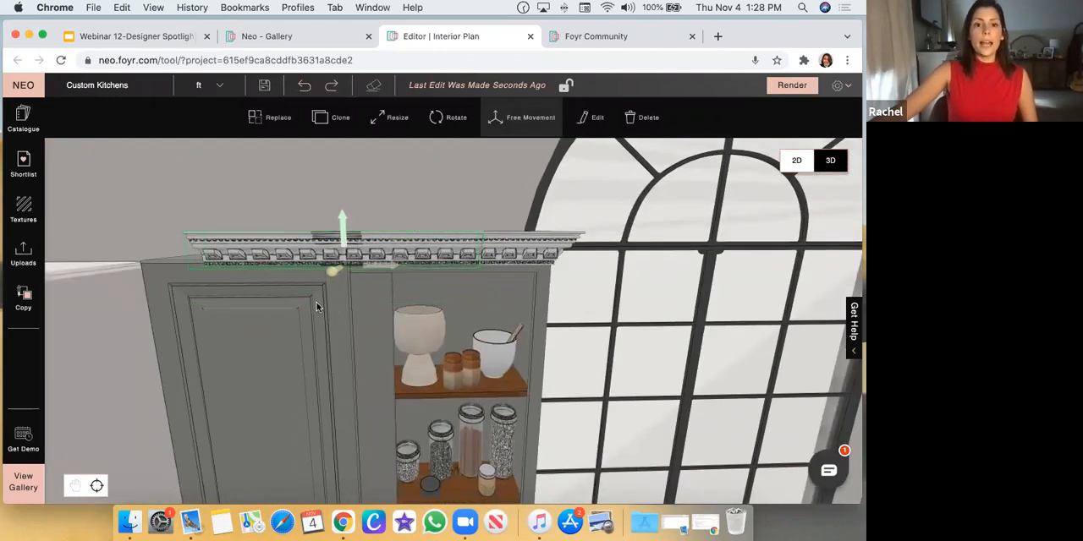
scroll(453, 193, down, 1)
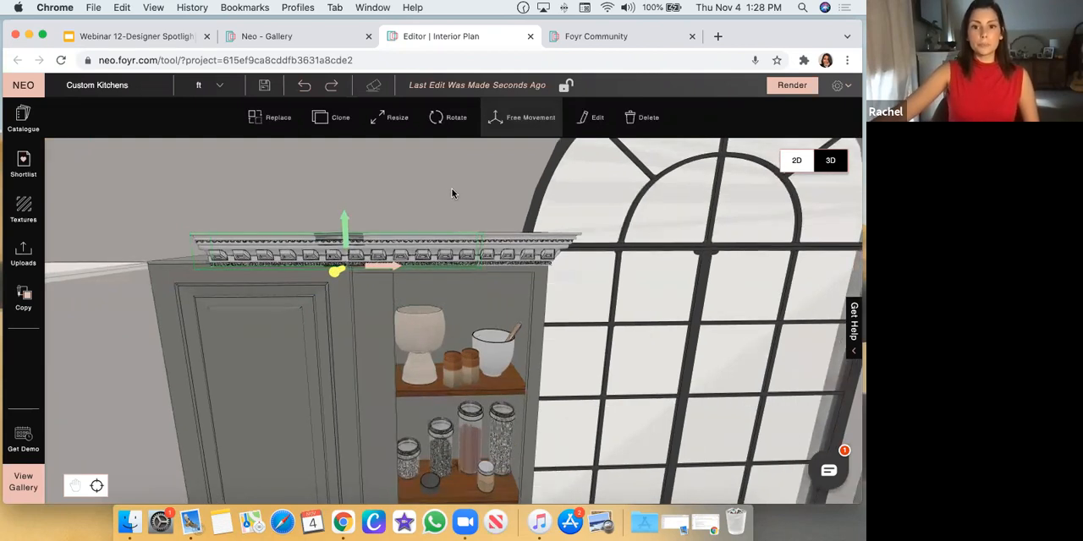
drag(452, 194, 438, 165)
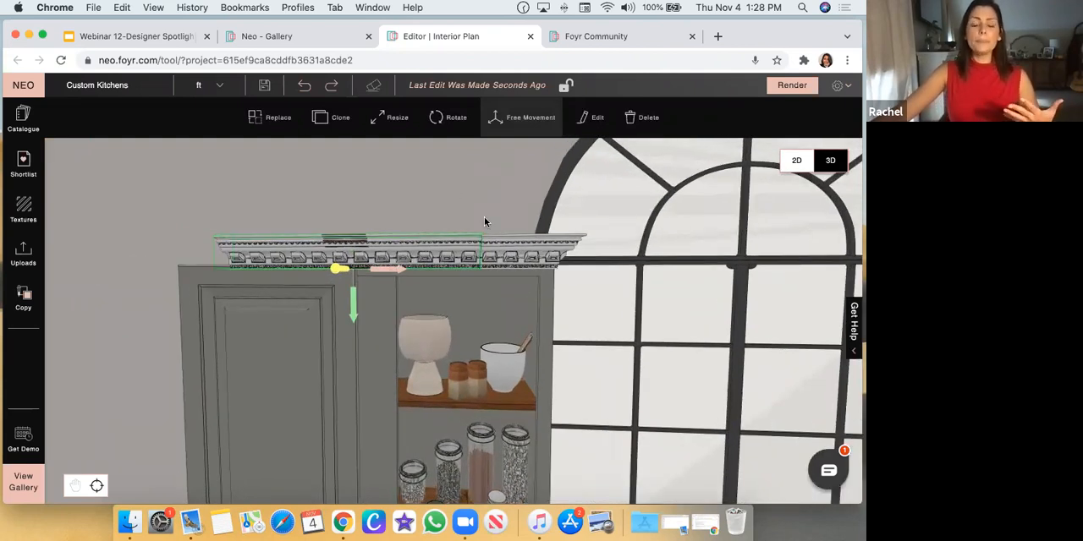
drag(485, 220, 484, 230)
Examine how the individual cornice pieces join along the top of the longer wall cabinets across the arched window
drag(389, 263, 269, 282)
scroll(506, 350, down, 5)
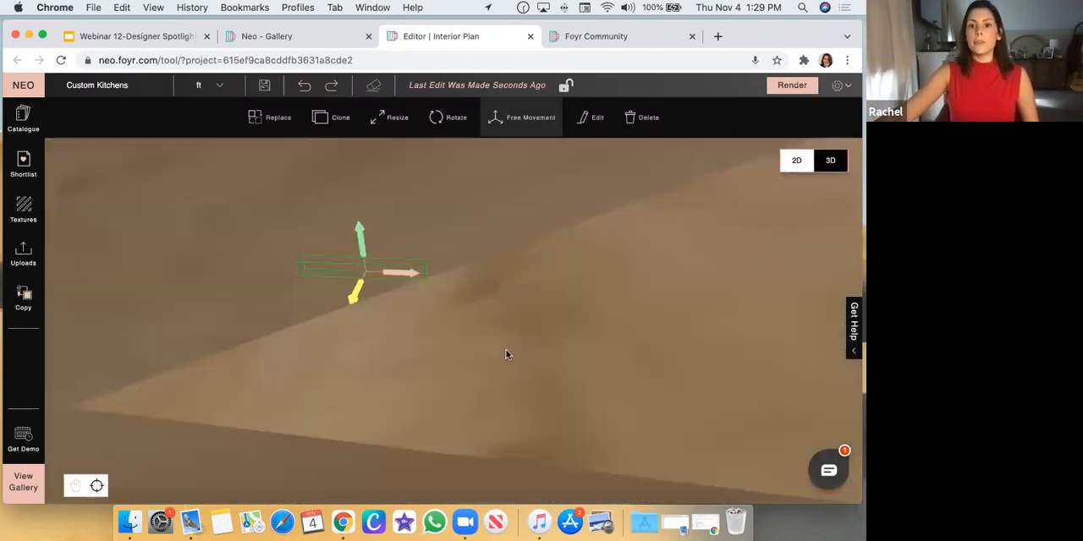
scroll(506, 355, up, 5)
scroll(584, 298, down, 3)
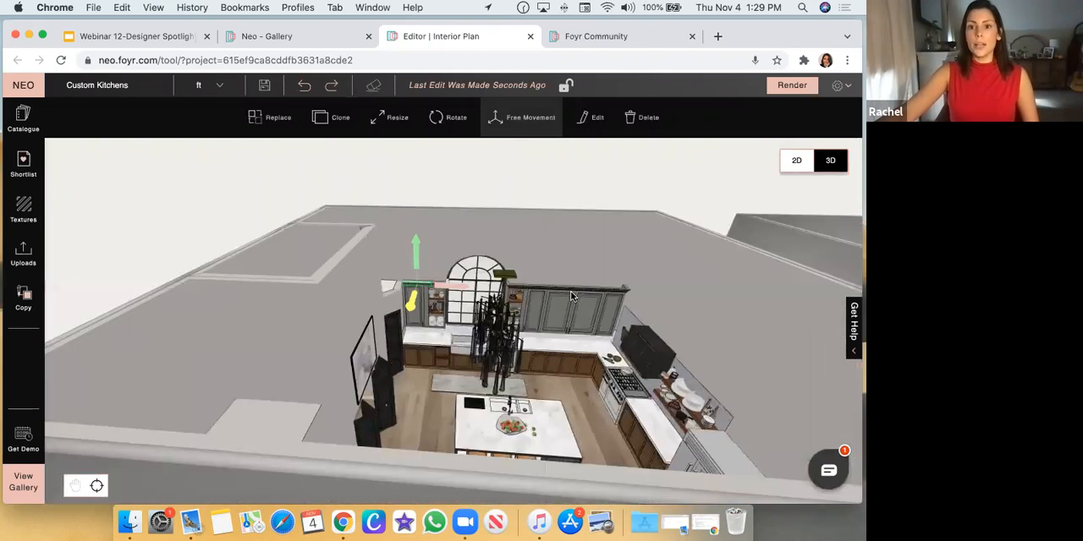
scroll(565, 288, up, 8)
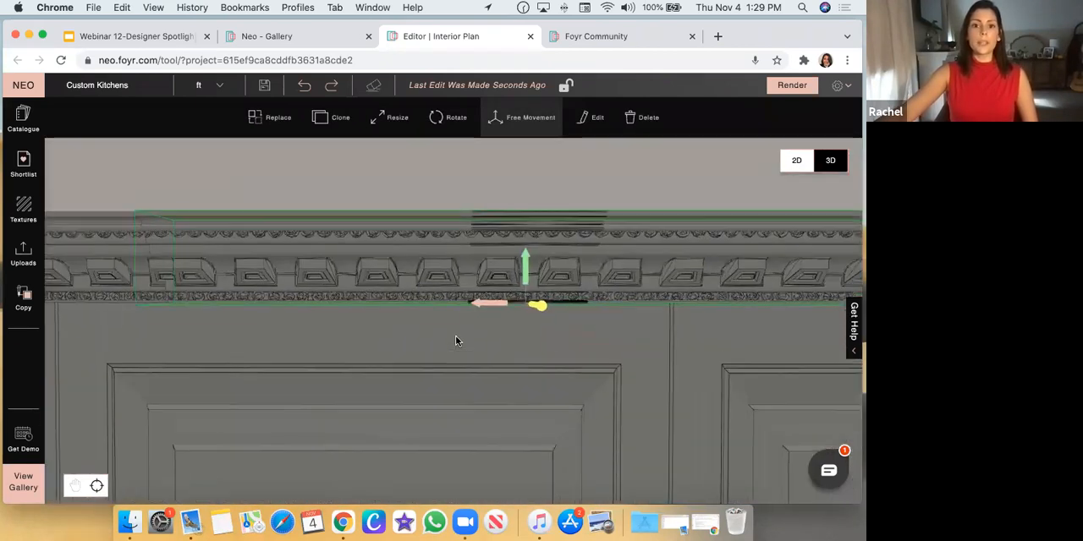
scroll(457, 339, down, 3)
drag(459, 334, 296, 286)
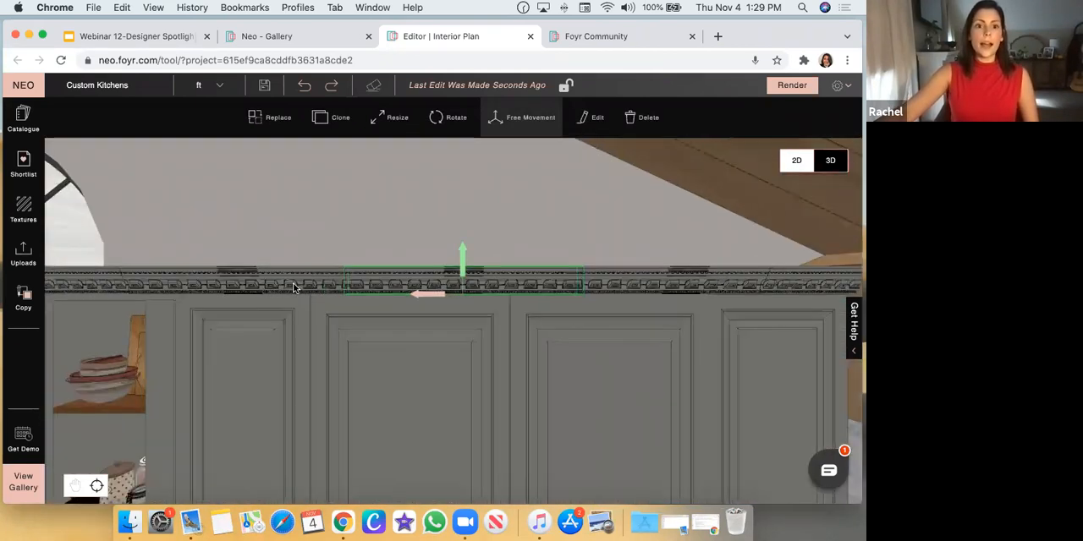
click(435, 285)
click(621, 283)
scroll(630, 297, down, 2)
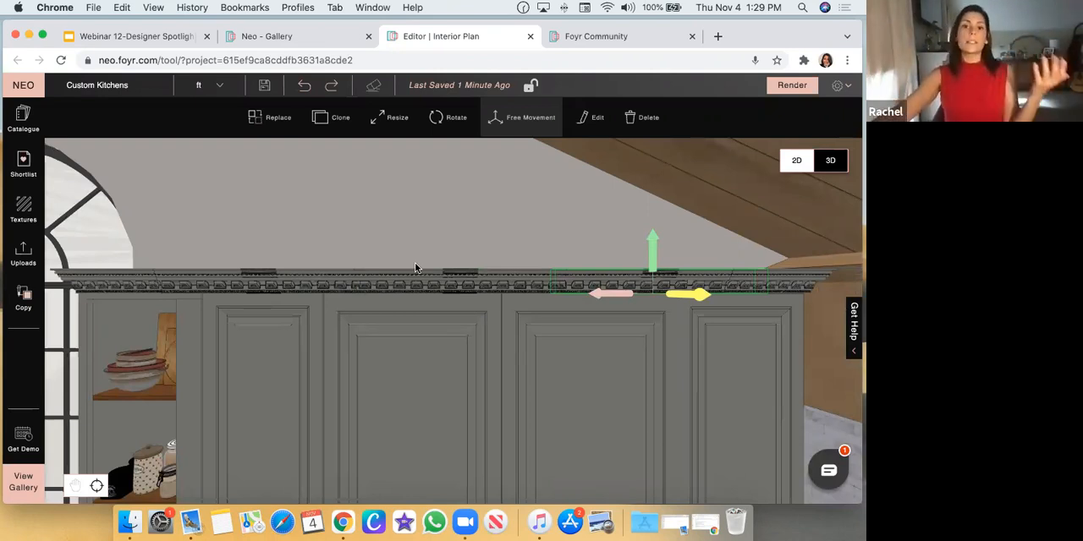
scroll(445, 369, up, 5)
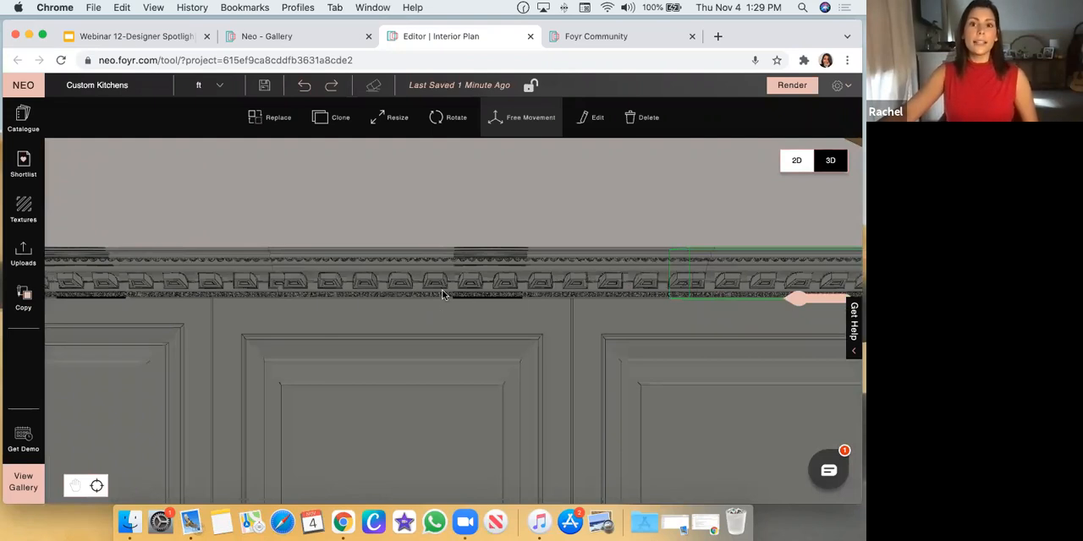
scroll(434, 297, down, 5)
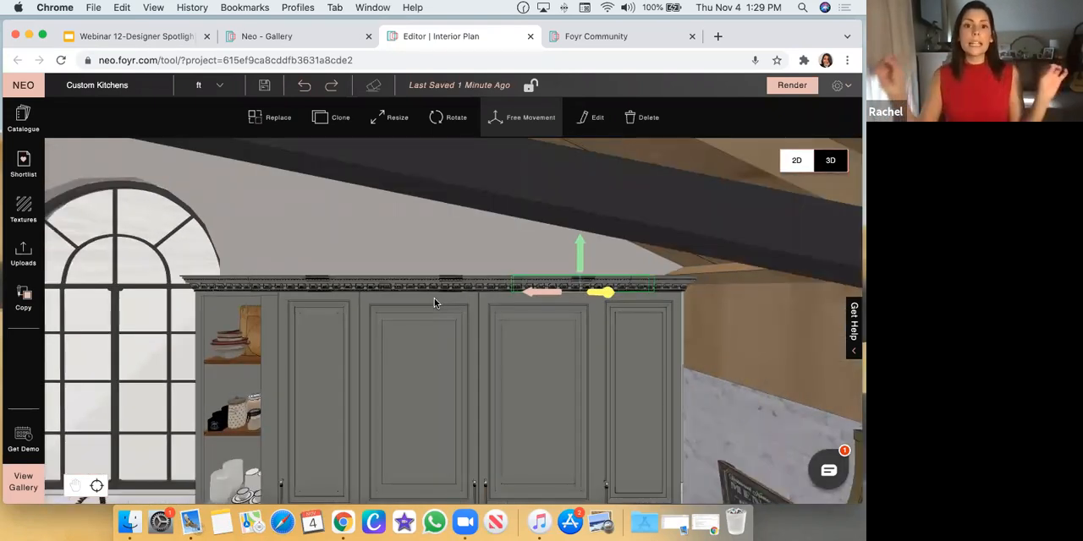
Browse the Molding And Trim catalogue for other straight, inner and outer cornice styles, from Cornice 12 to Cornice 1
click(24, 123)
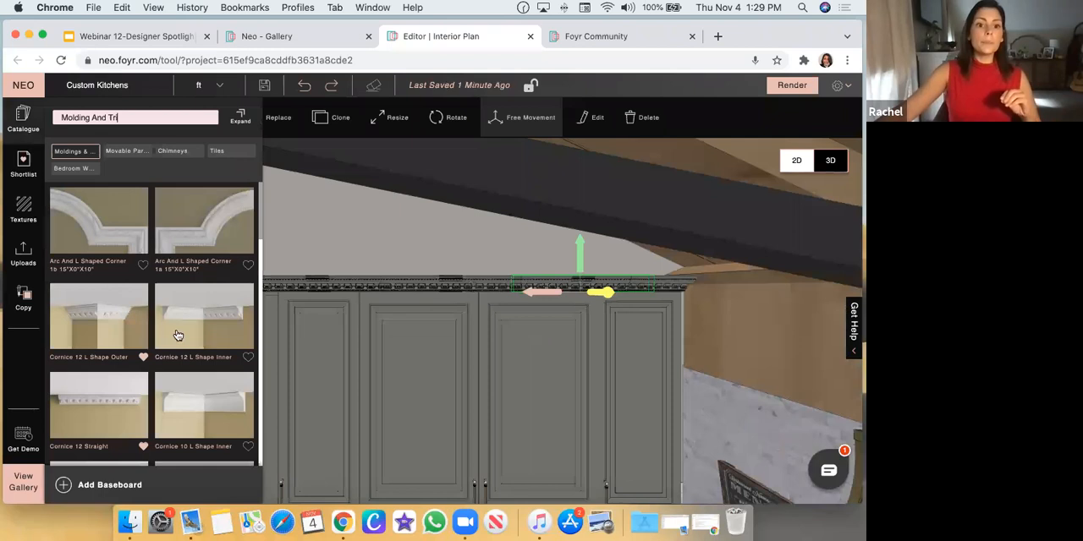
scroll(227, 340, down, 5)
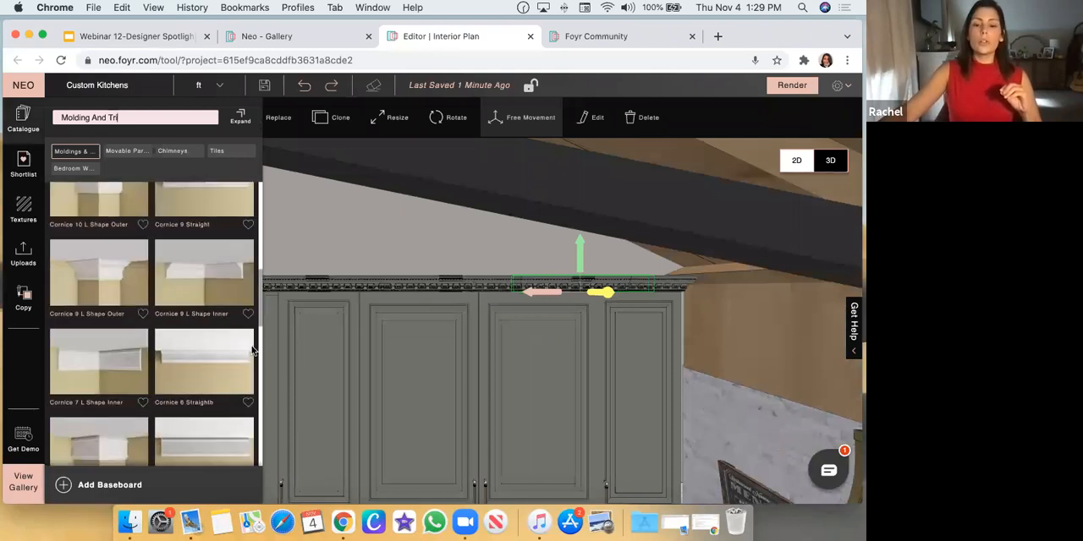
scroll(165, 369, down, 6)
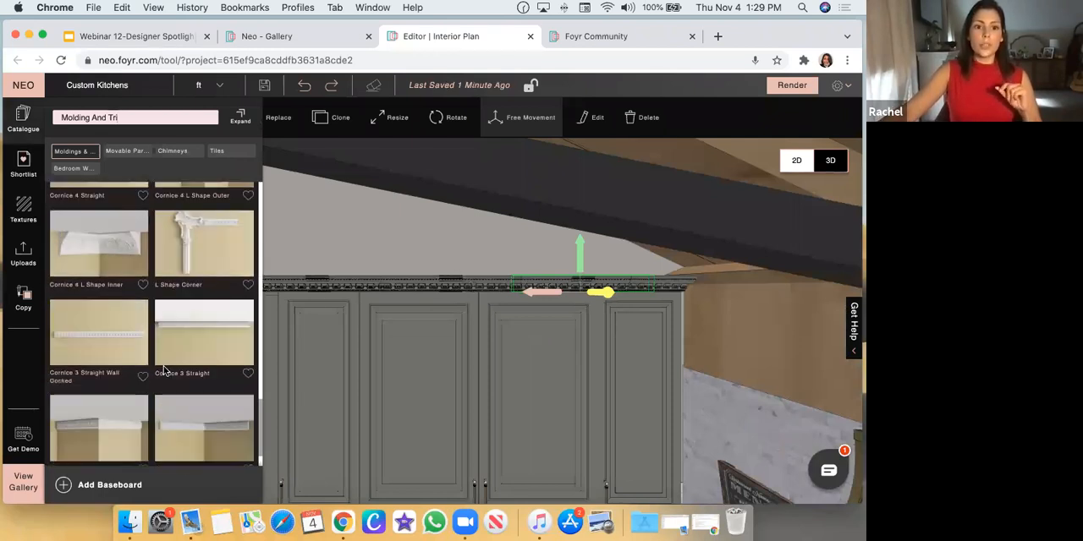
scroll(165, 369, down, 3)
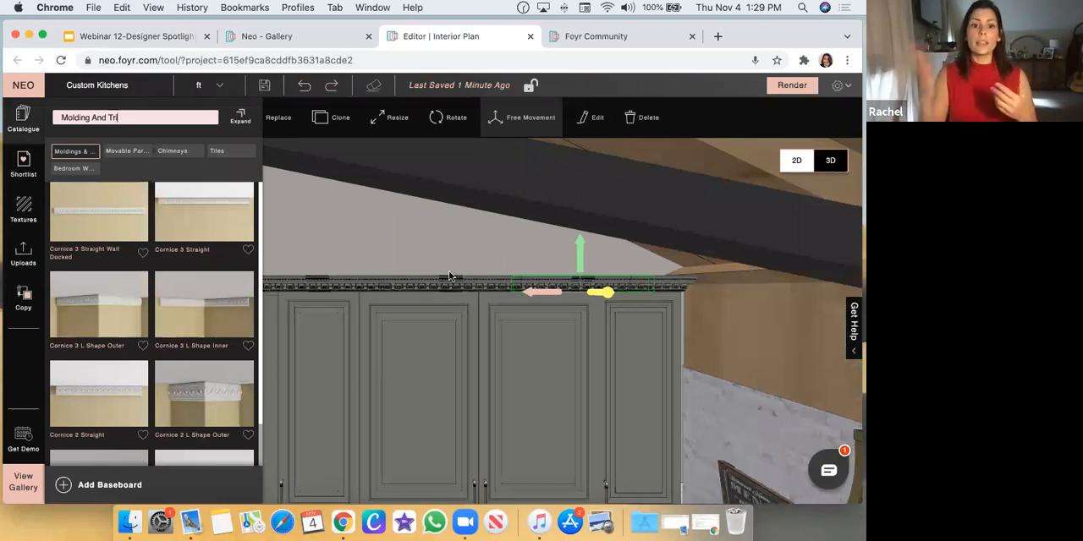
scroll(195, 393, down, 3)
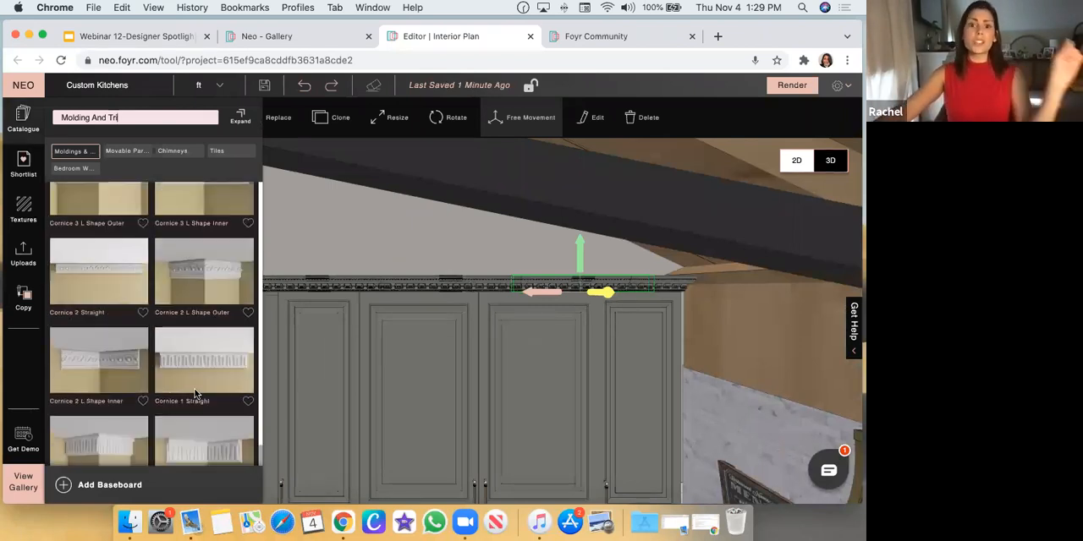
click(308, 248)
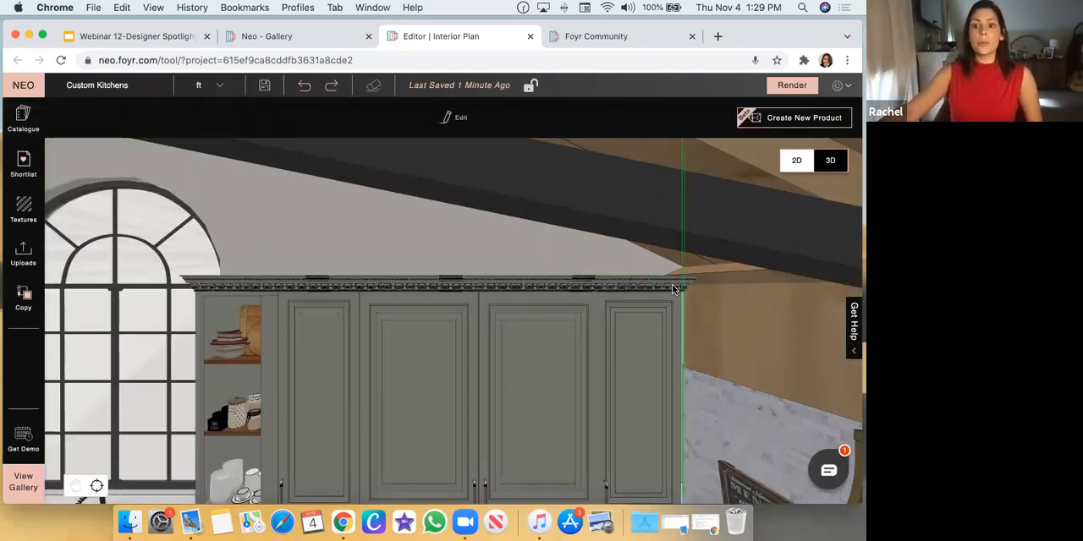
Shift the narrow wall cabinet's straight cornice back toward the wall so that its front lines up with the corner cornice
drag(308, 307, 333, 224)
scroll(157, 257, up, 1)
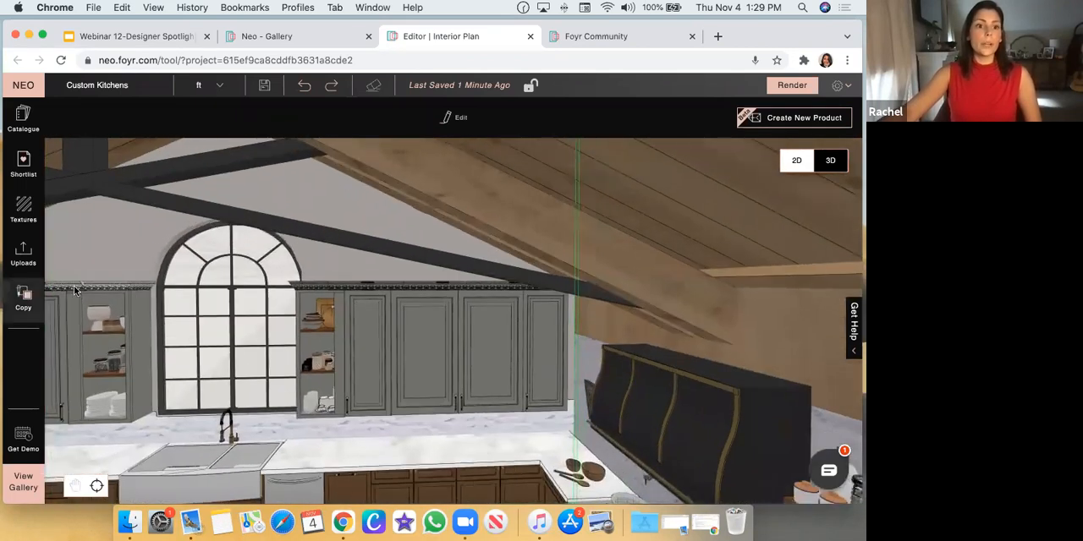
click(76, 290)
scroll(78, 290, up, 3)
scroll(274, 271, up, 5)
drag(240, 283, 370, 264)
scroll(393, 161, down, 4)
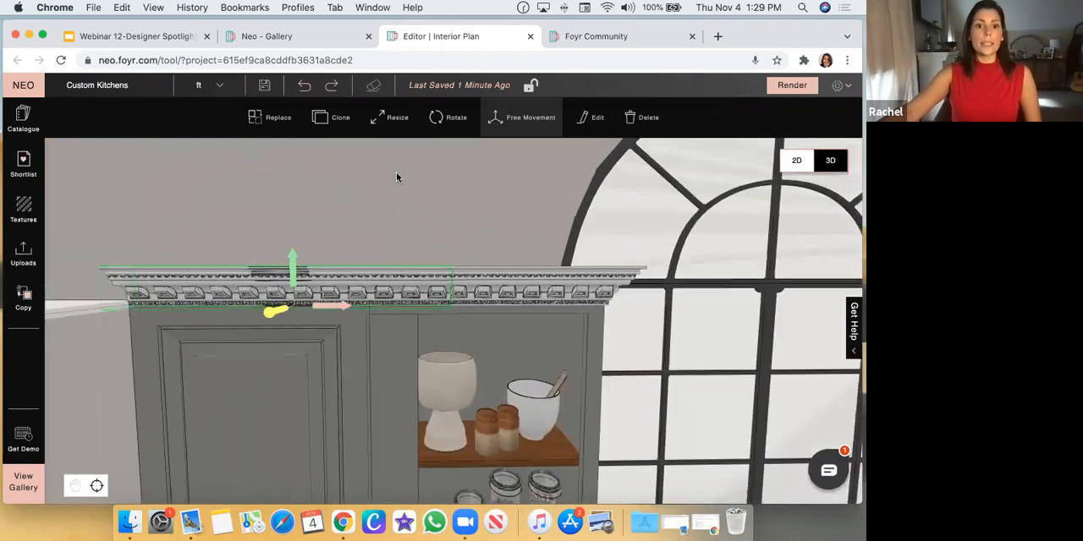
click(389, 116)
drag(290, 270, 292, 267)
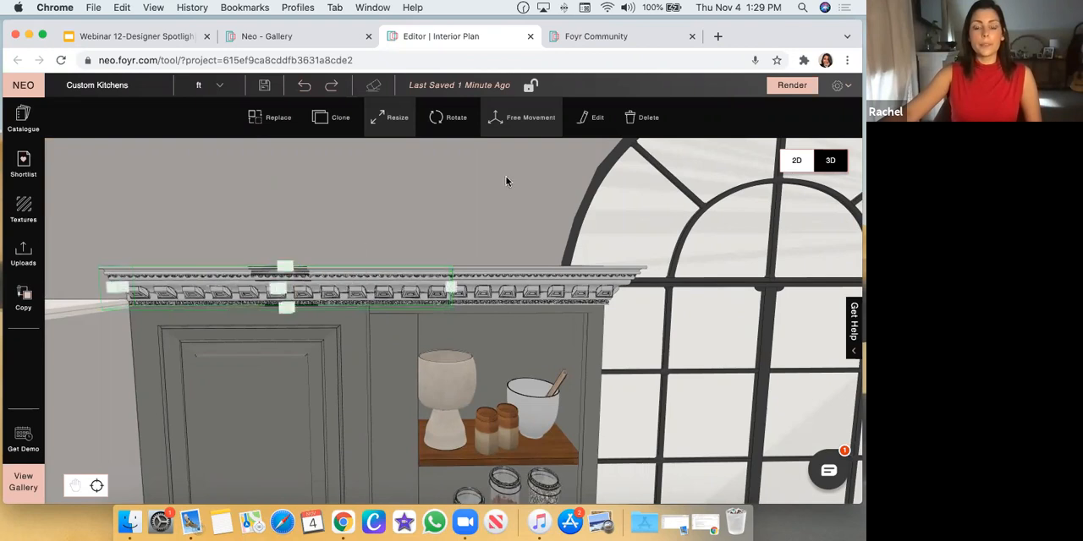
drag(476, 382, 341, 133)
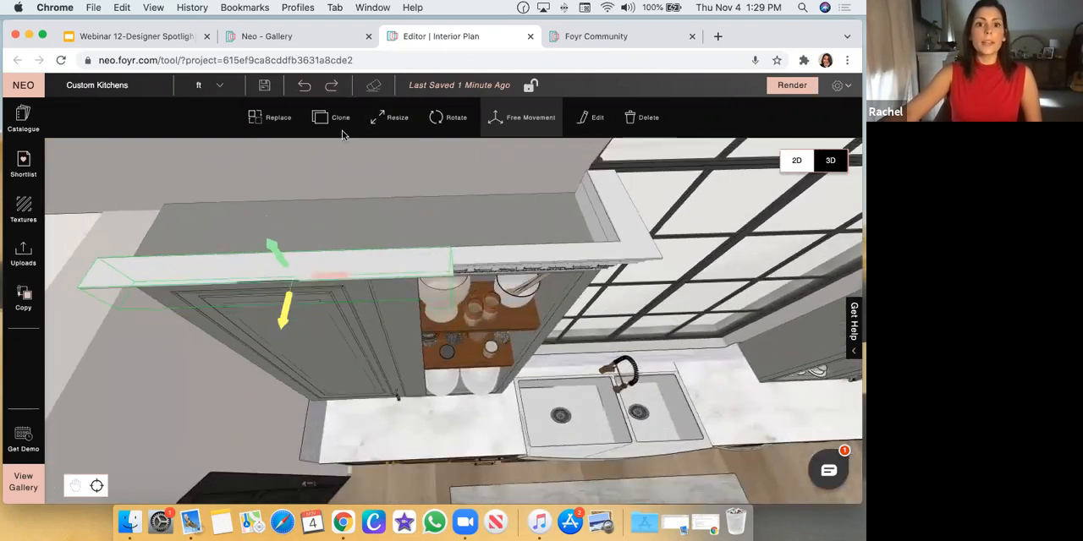
drag(279, 297, 290, 259)
drag(328, 382, 330, 314)
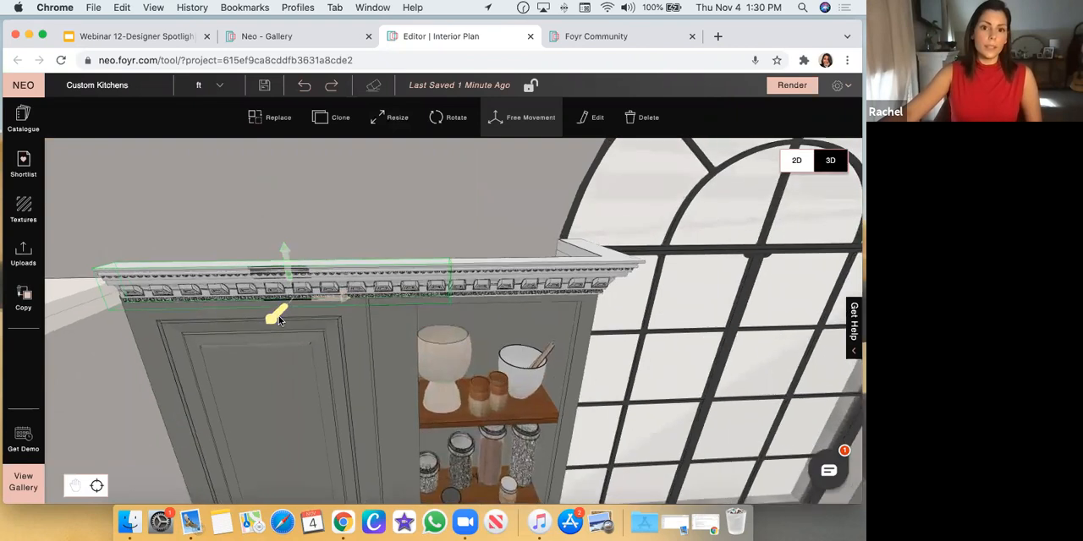
click(360, 218)
drag(425, 188, 427, 163)
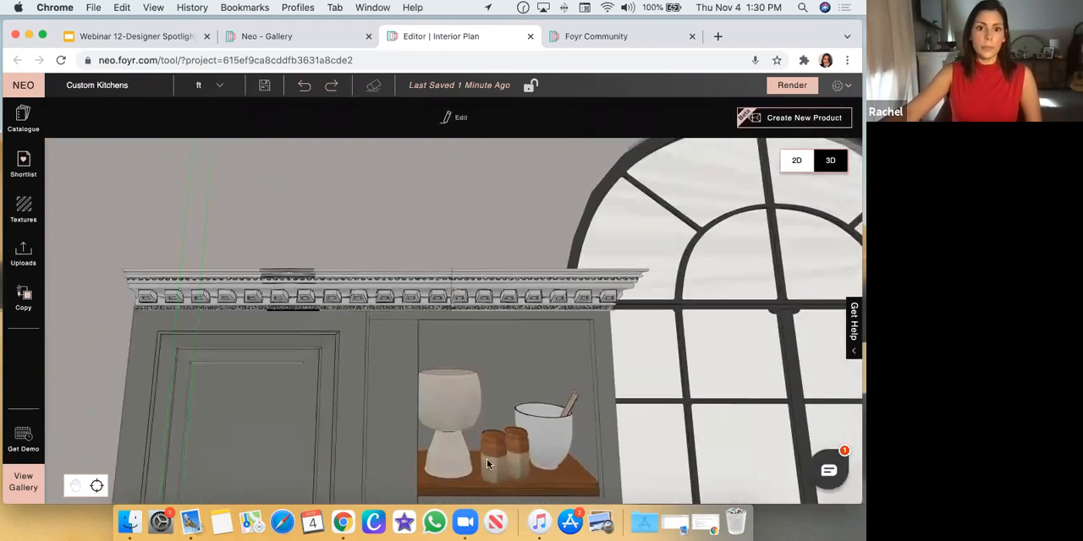
Clone the L-shaped outer cornice and move the copy along the cabinet's front to the corner farthest from the window
click(284, 301)
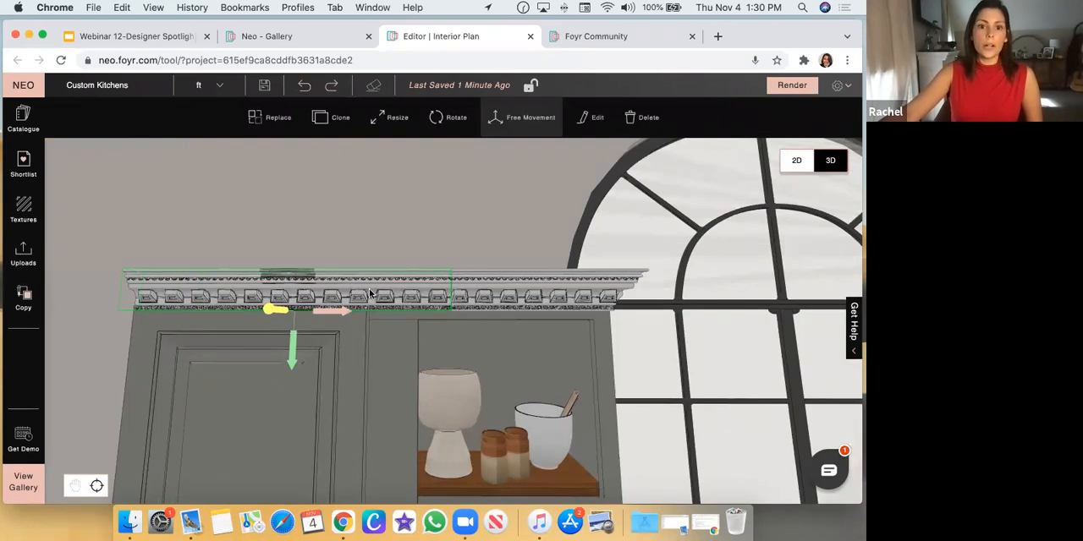
click(571, 292)
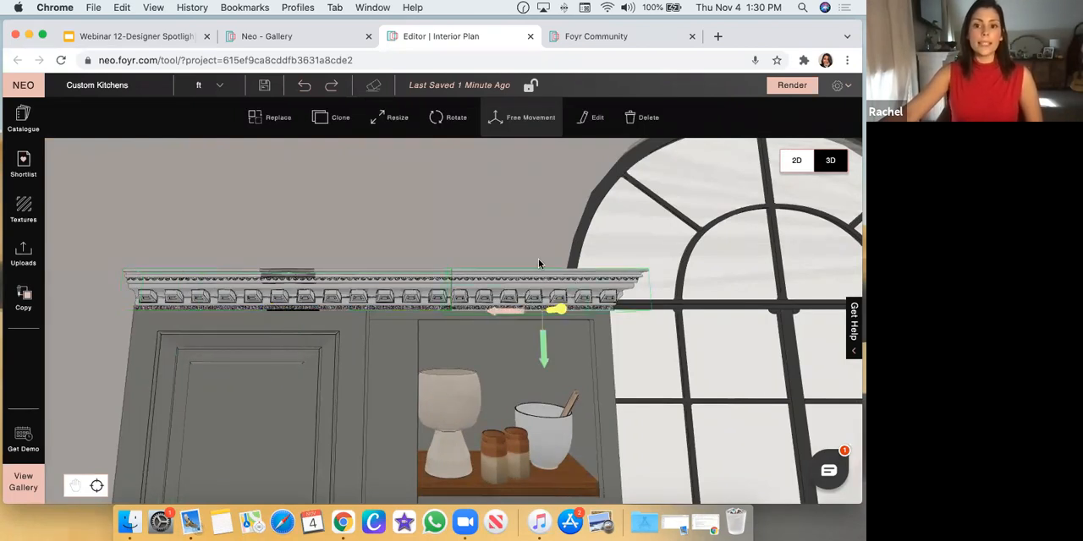
scroll(496, 232, down, 5)
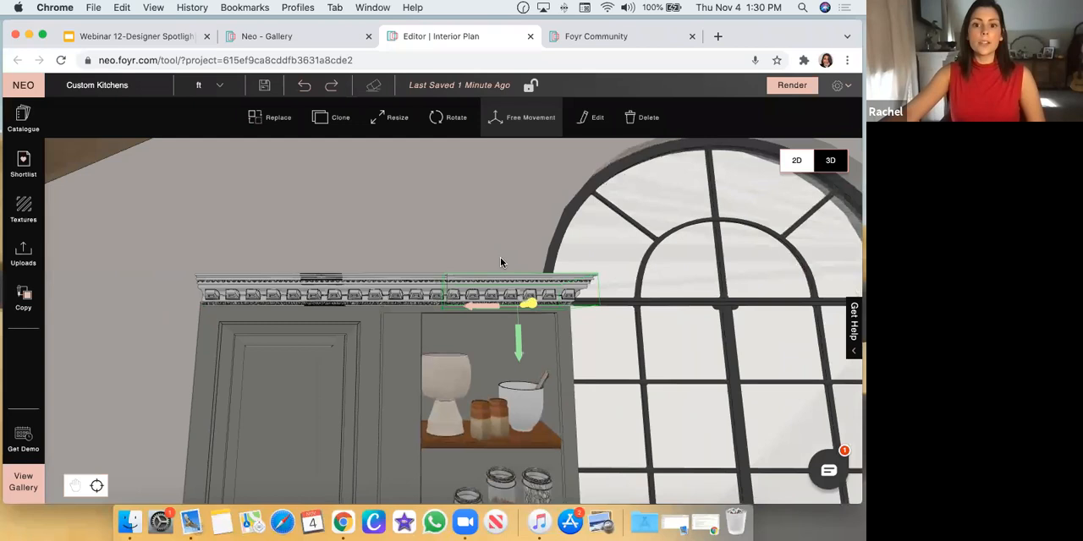
drag(500, 257, 503, 292)
click(335, 123)
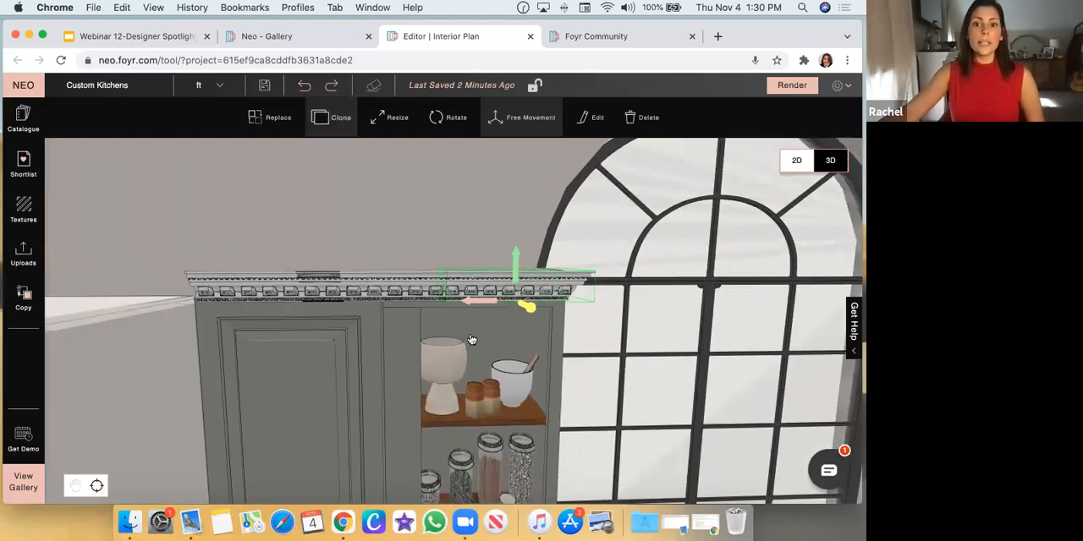
drag(461, 319, 169, 322)
Flip the cloned corner cornice horizontally and align it with the straight cornice using Free Movement, wrapping the cabinet's far corner
click(594, 121)
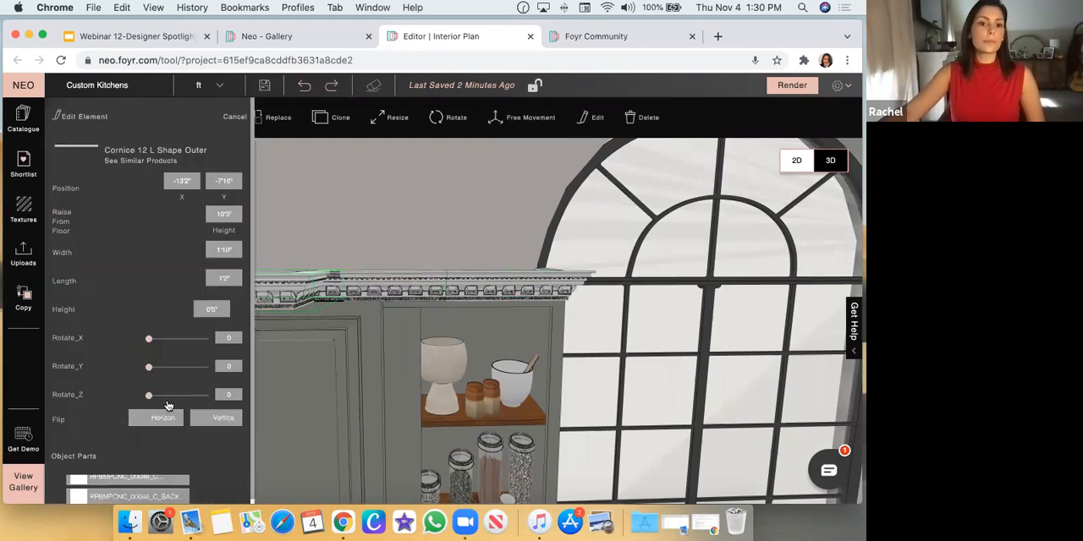
click(325, 225)
drag(350, 292, 233, 312)
click(232, 321)
key(m)
drag(216, 359, 235, 329)
drag(296, 294, 311, 299)
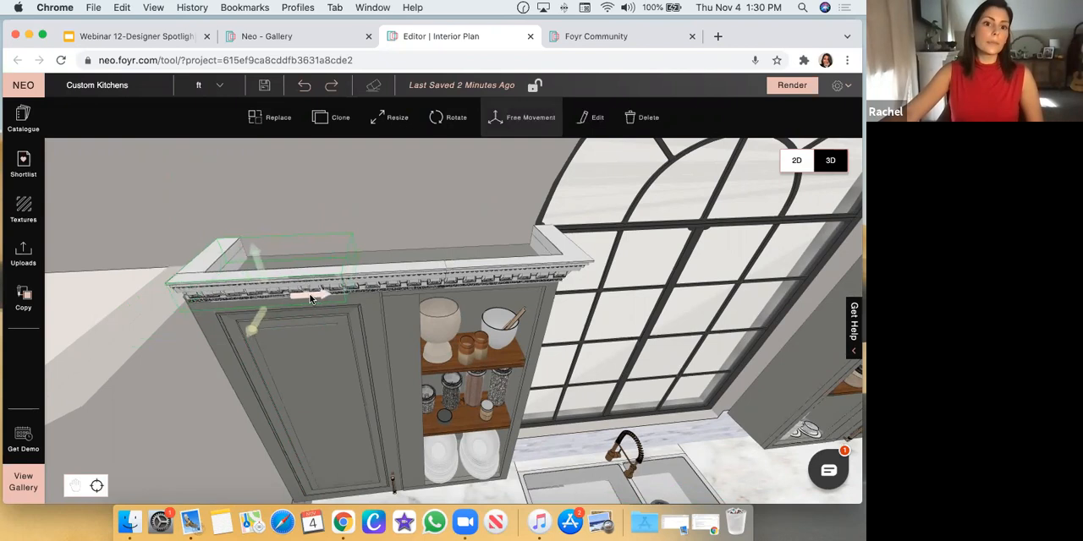
Nudge the cloned corner cornice outward past the cabinet's side so that its overhang matches the window-side corner
click(342, 193)
drag(399, 189, 189, 281)
click(185, 280)
drag(314, 302, 294, 303)
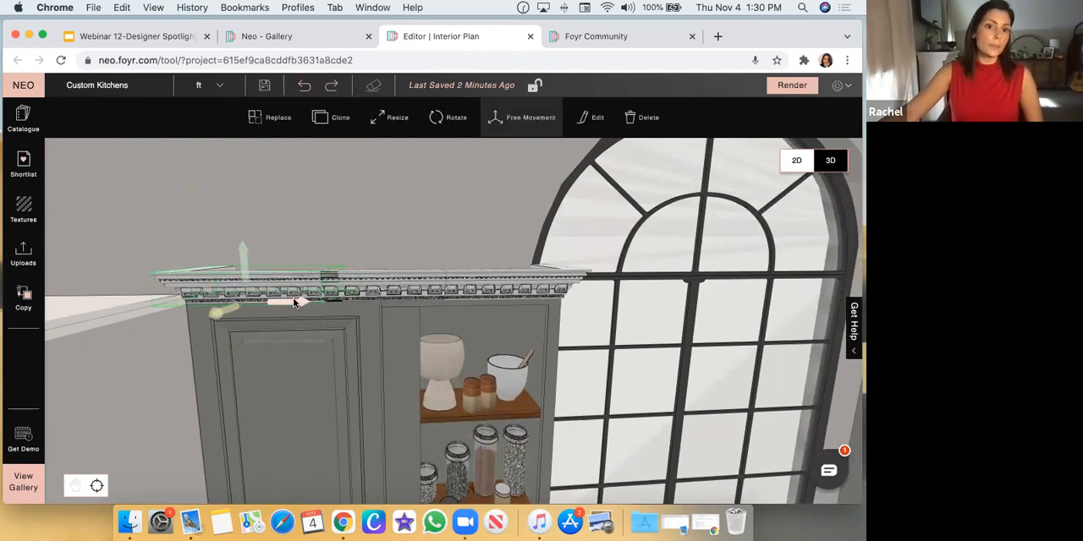
Copy the wall cabinet's texture and material onto the cornice pieces along its top
click(367, 210)
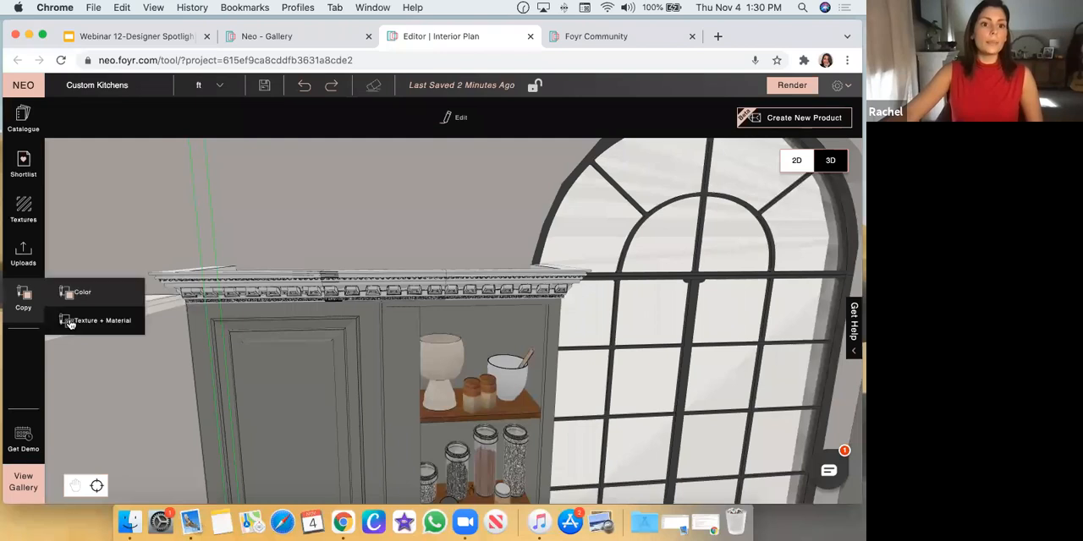
click(67, 315)
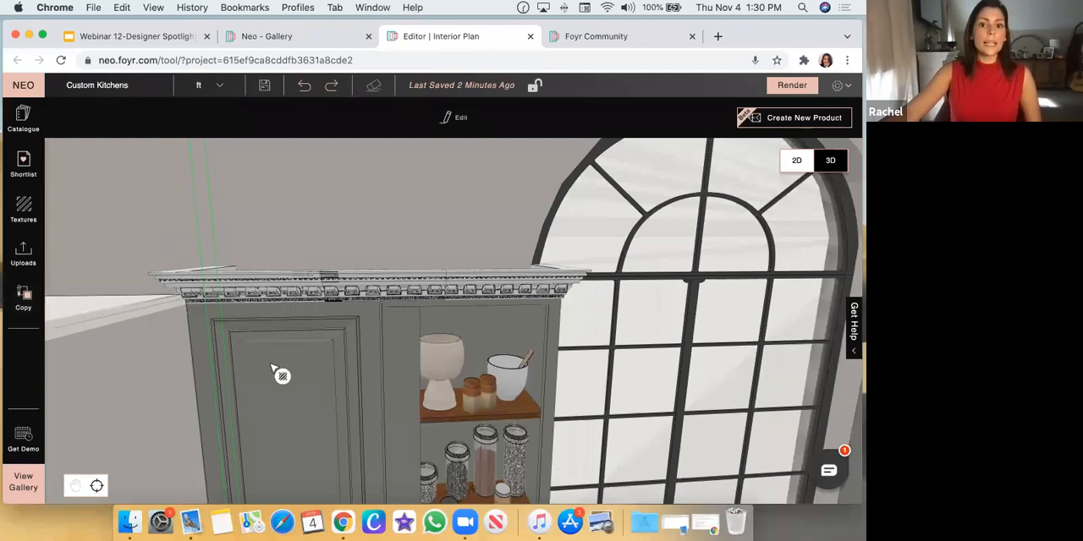
click(376, 298)
click(461, 291)
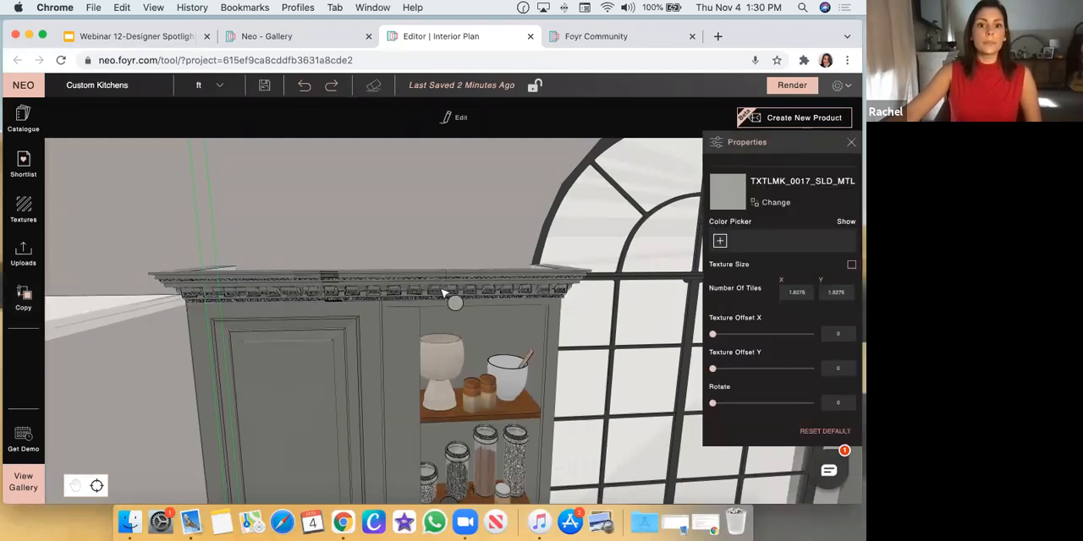
Apply the copied grey material to the upper inner face of the window-side corner cornice and end texture copying
scroll(417, 294, down, 4)
drag(417, 294, 426, 361)
click(523, 252)
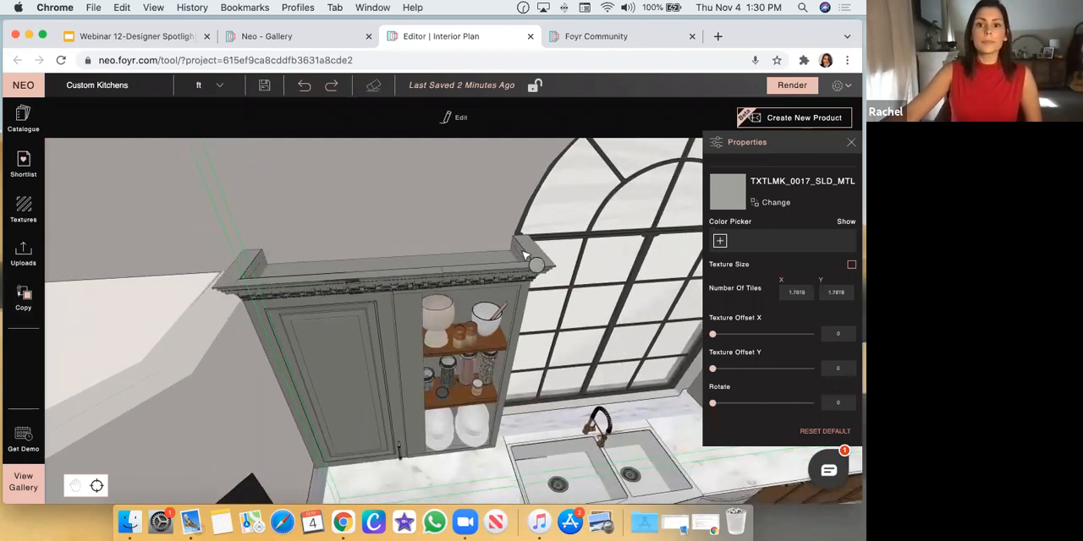
key(Escape)
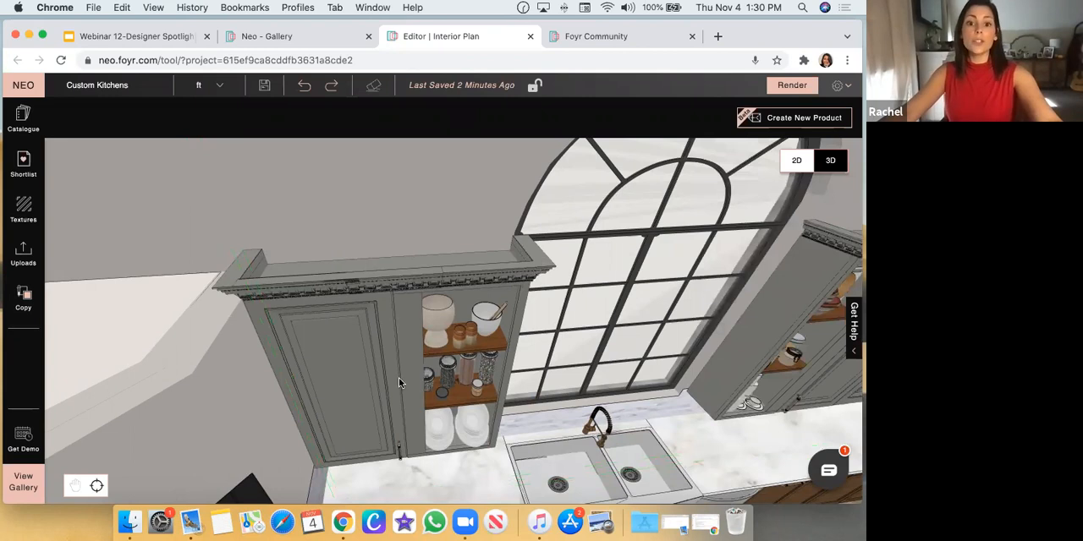
Examine the front of the cornice across the wall cabinet's top, including the corner piece farthest from the window
scroll(428, 389, down, 5)
drag(430, 390, 323, 302)
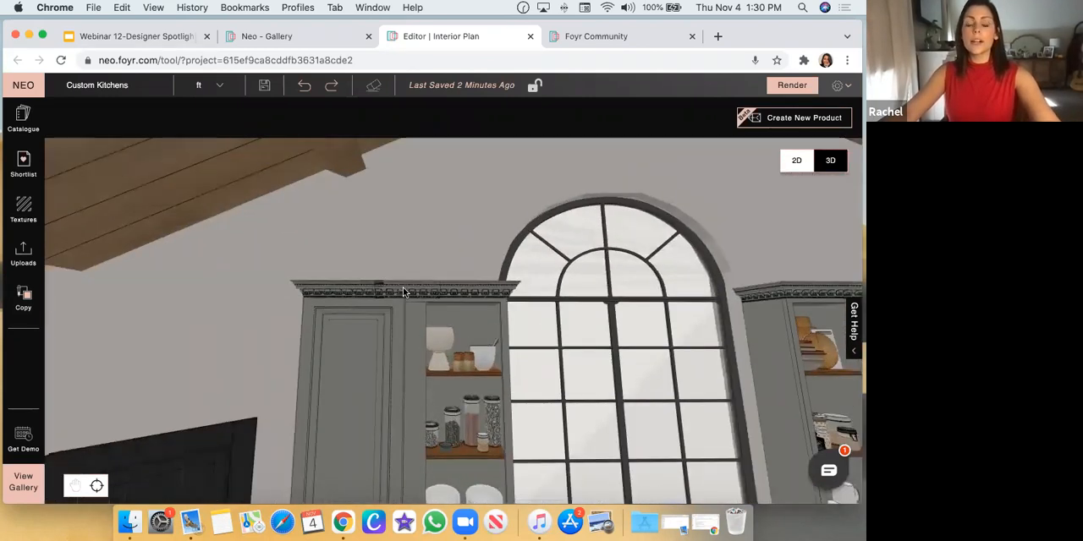
drag(461, 305, 473, 289)
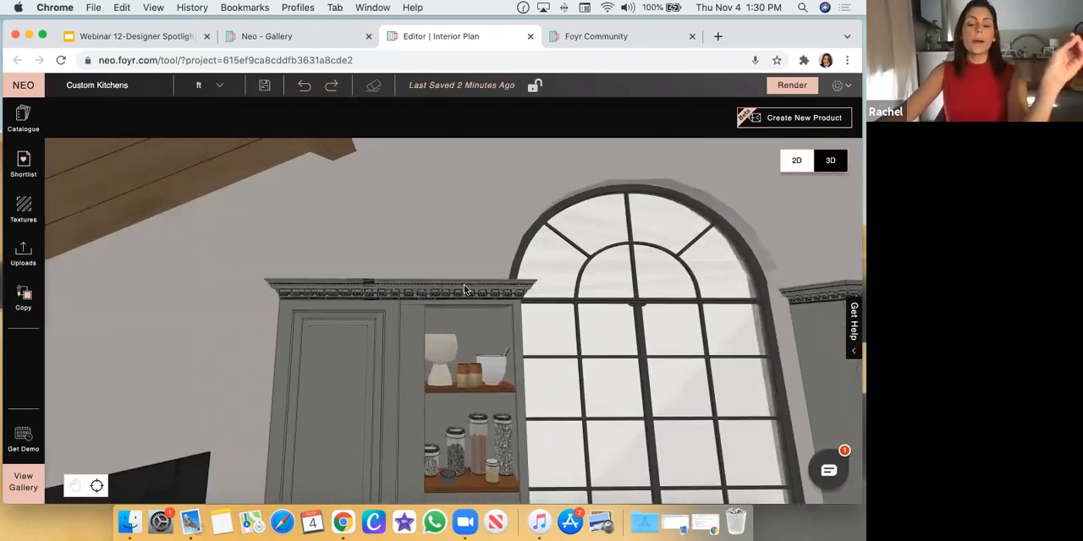
scroll(461, 273, up, 3)
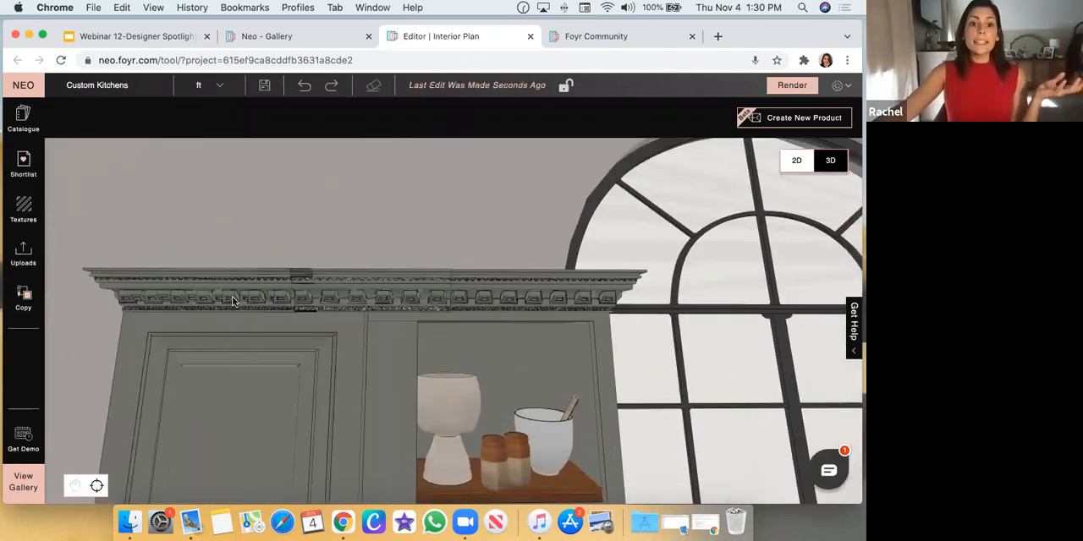
click(231, 297)
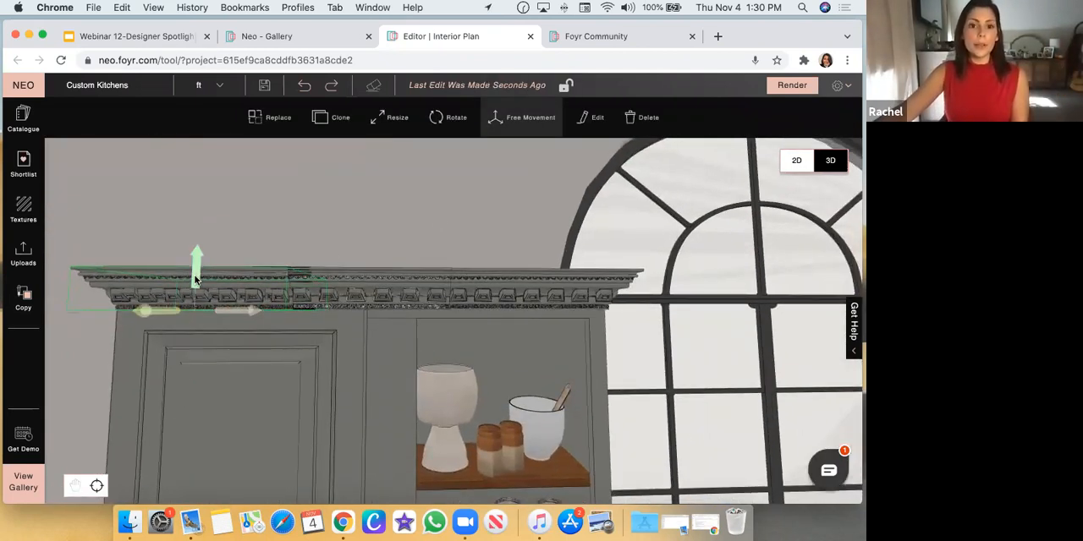
click(374, 237)
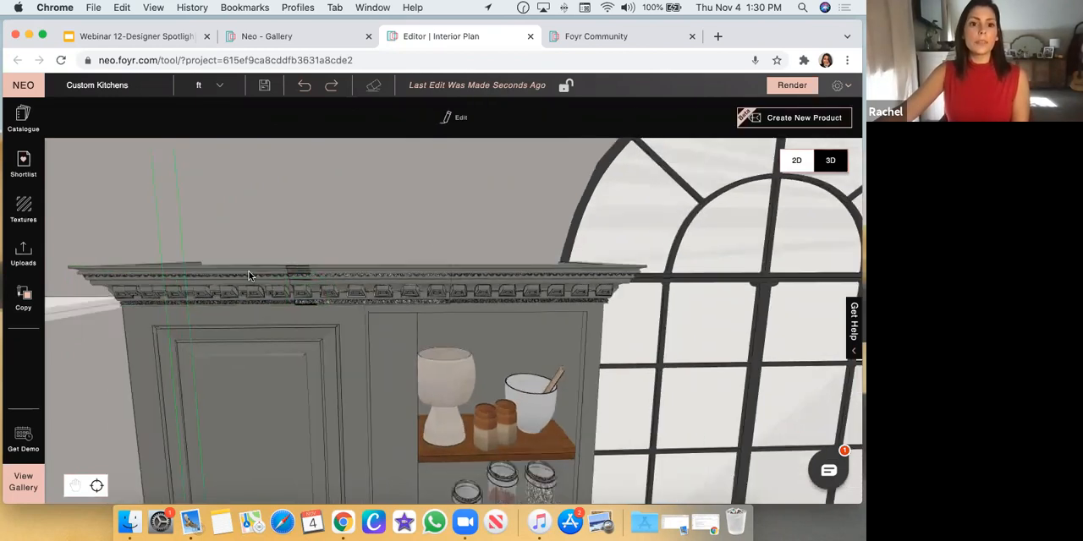
Sample the grey material at the straight cornice's lower edge with the texture copy tool, and end texture copying
click(249, 270)
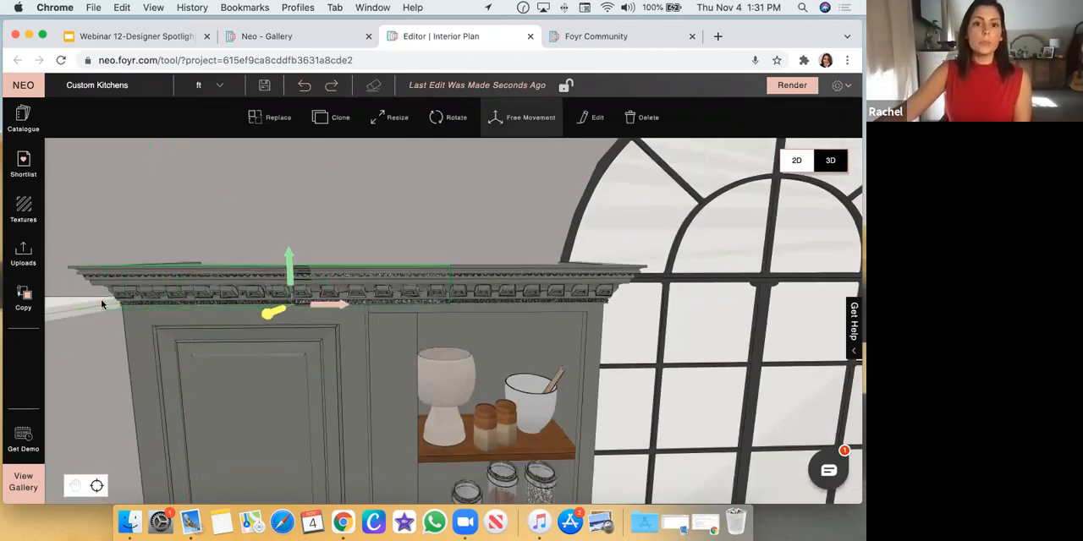
scroll(101, 304, up, 5)
click(27, 313)
click(65, 323)
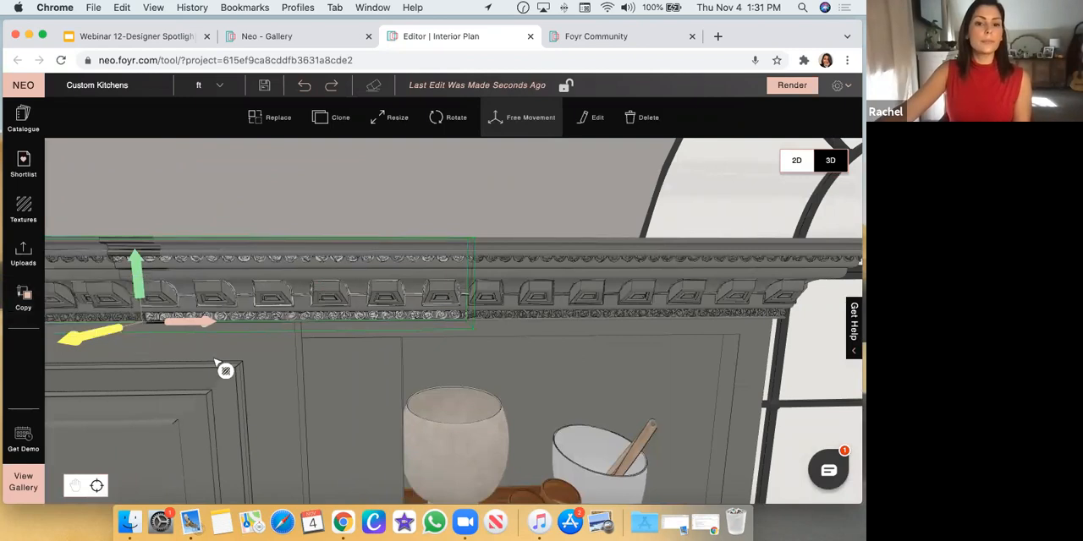
click(257, 323)
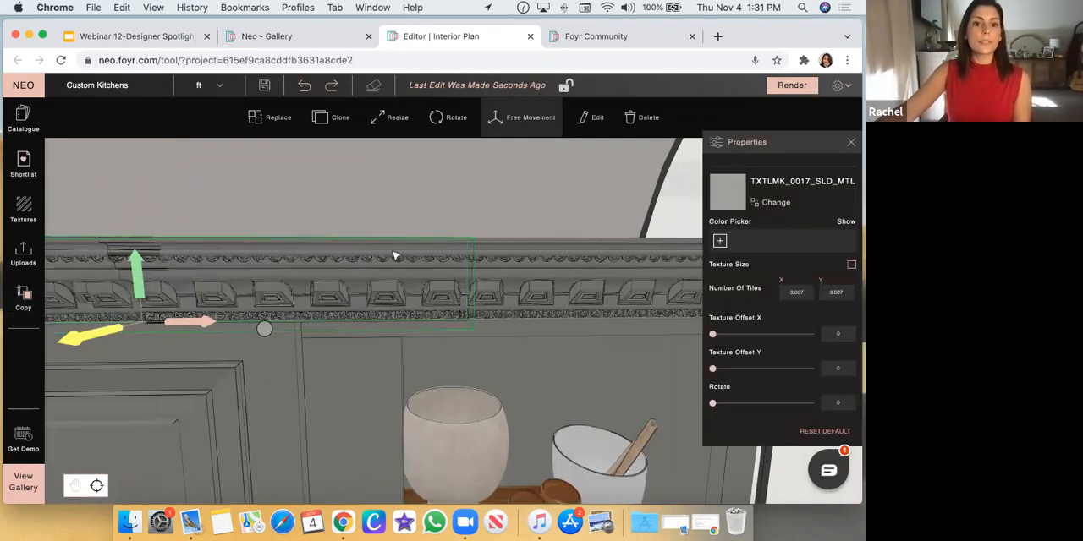
scroll(427, 247, down, 1)
key(Escape)
scroll(407, 258, down, 5)
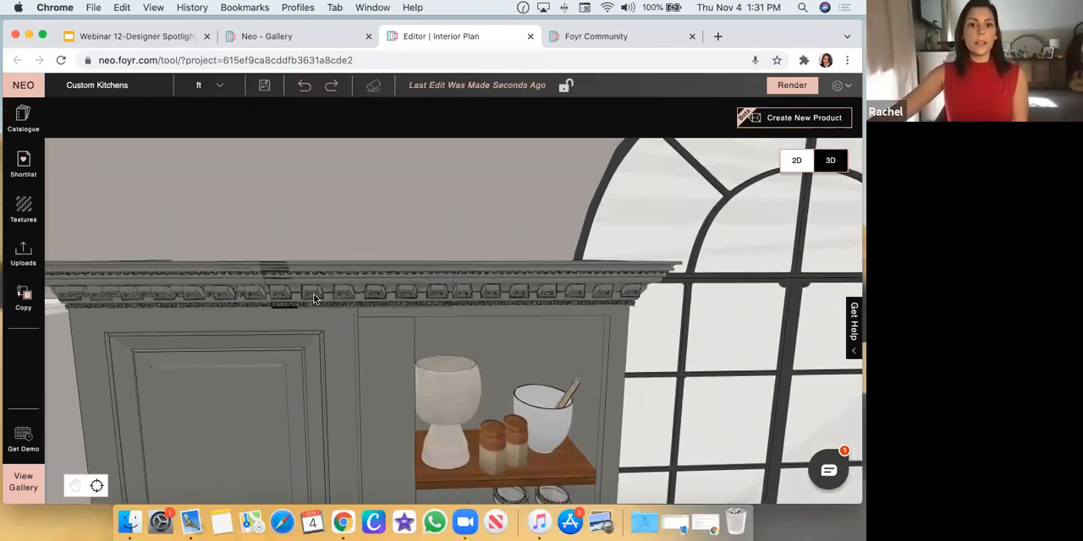
Group the straight cornice with both L-shaped corner pieces on top of the wall cabinet
click(191, 302)
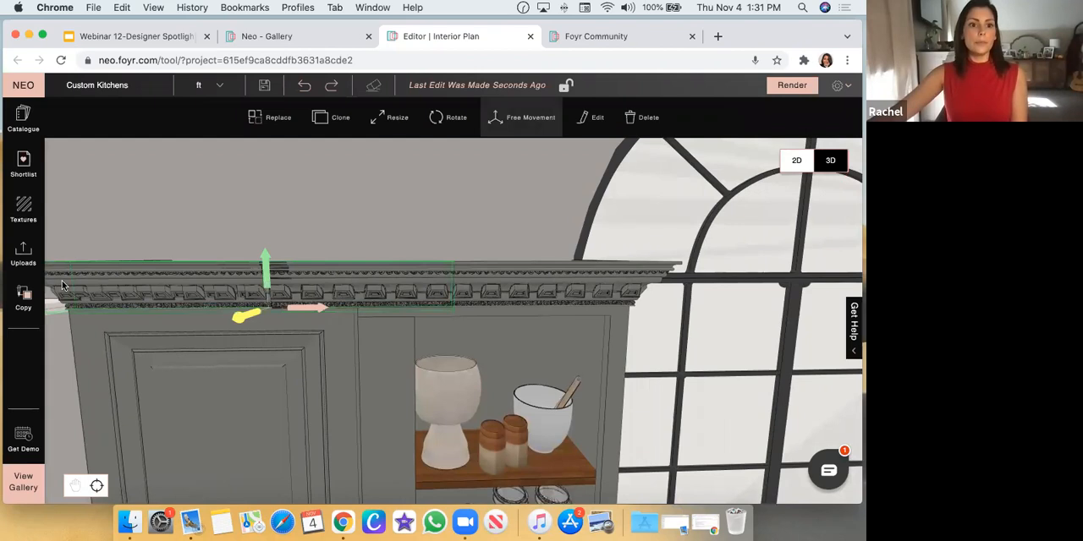
scroll(339, 277, down, 1)
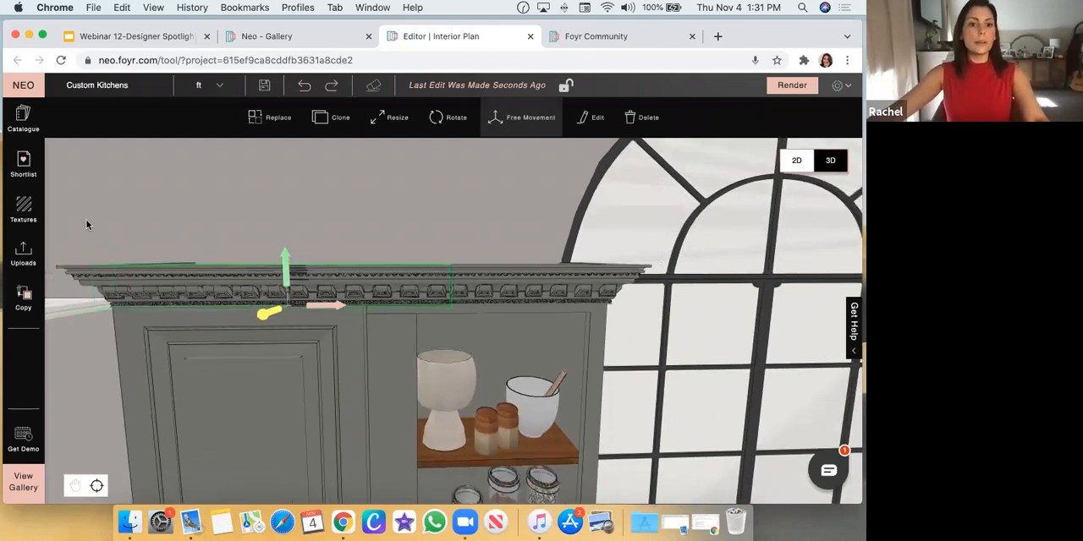
shift+click(85, 274)
shift+click(603, 273)
click(449, 117)
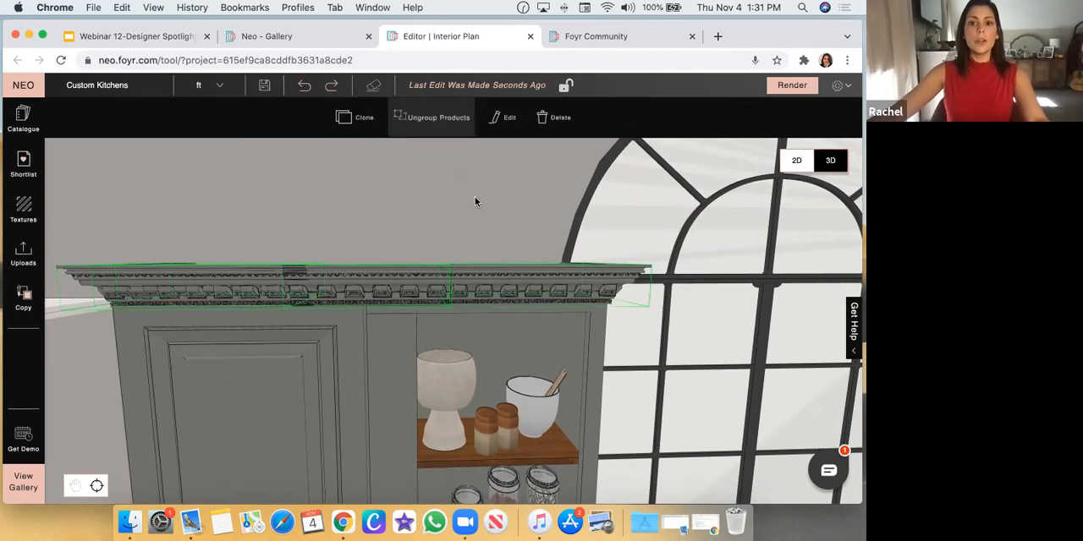
drag(475, 196, 427, 289)
click(398, 291)
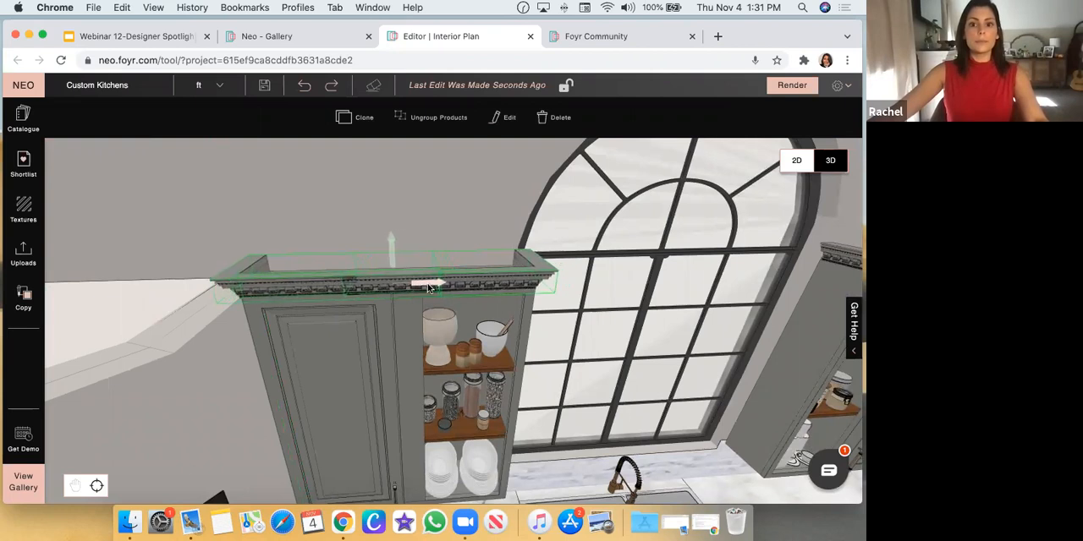
Ungroup the three cornice pieces on the wall cabinet and clear the selection
click(453, 184)
click(452, 276)
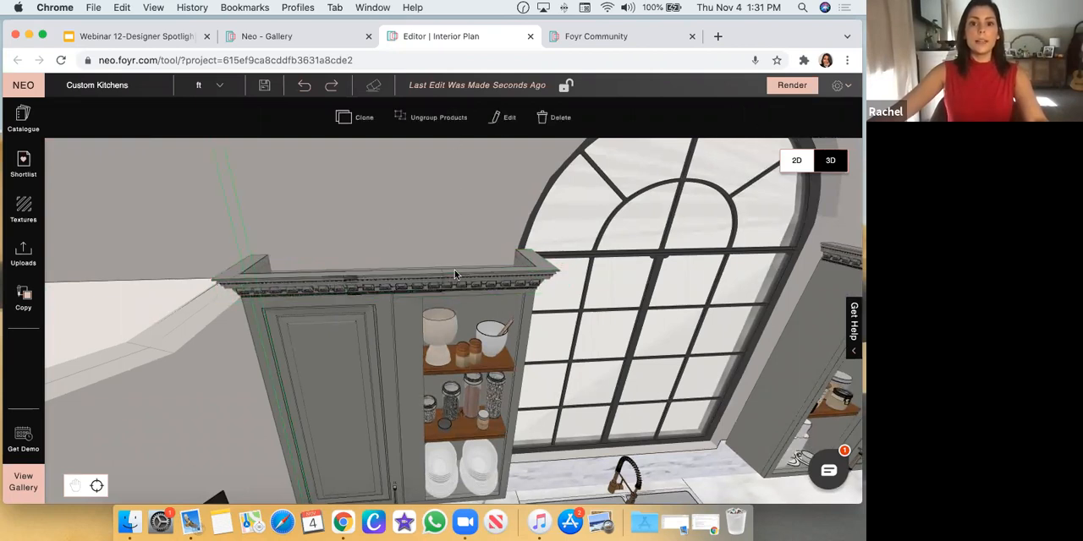
click(449, 119)
click(469, 204)
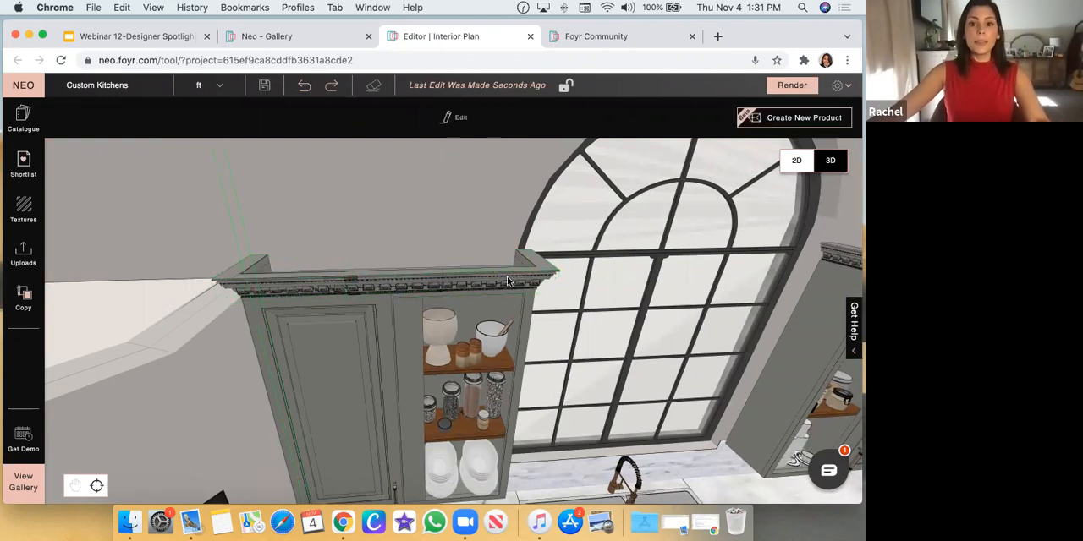
Try cloning the window-side corner cornice onto the wall cabinets across the window, and delete the copy
click(507, 281)
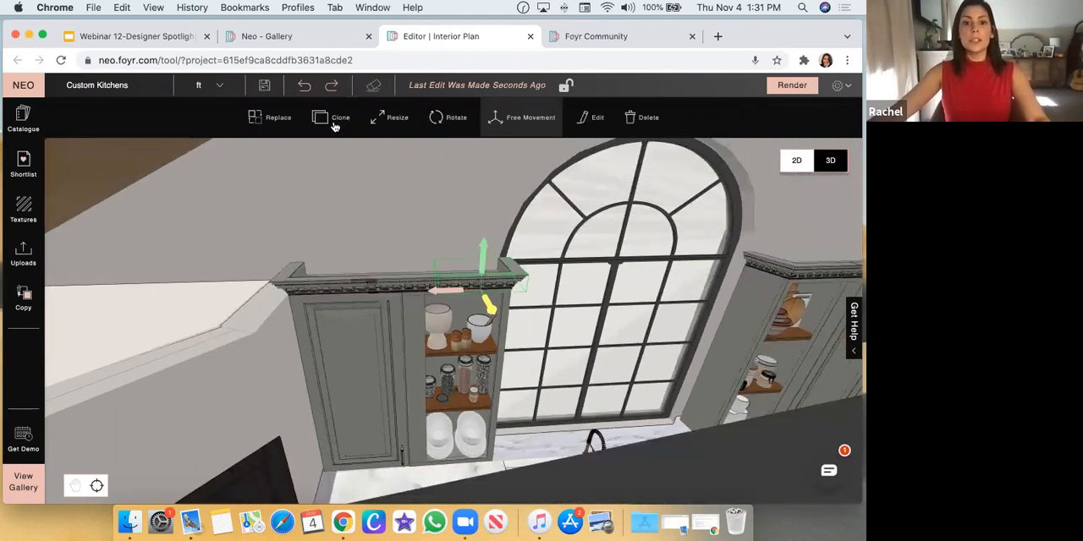
mouse_move(498, 306)
mouse_down()
mouse_move(643, 279)
mouse_move(853, 276)
mouse_up()
scroll(803, 278, down, 2)
scroll(568, 328, up, 3)
scroll(516, 282, up, 4)
drag(568, 328, 525, 284)
scroll(525, 279, down, 6)
drag(344, 247, 265, 276)
scroll(268, 283, down, 4)
scroll(381, 313, up, 4)
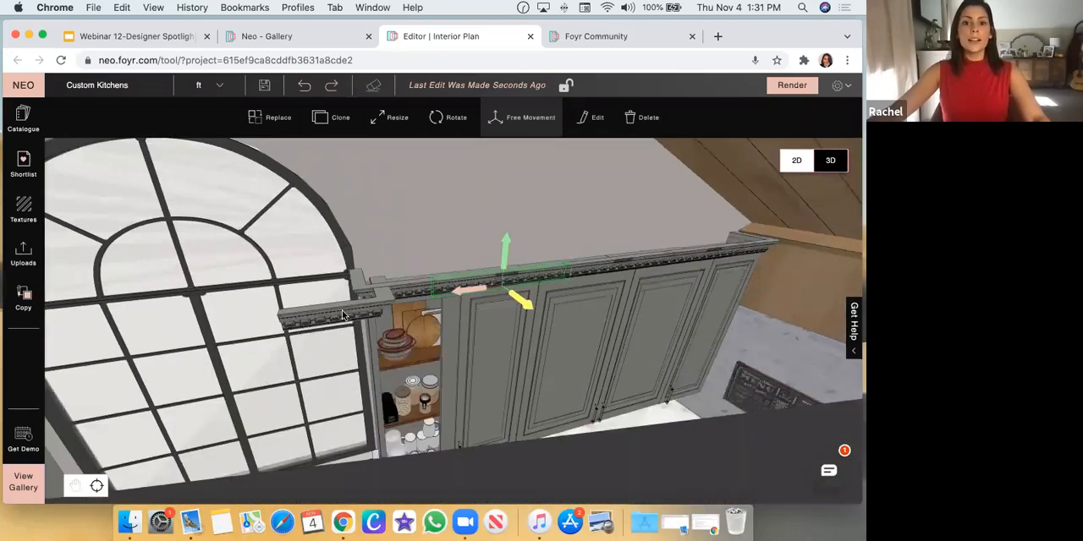
click(378, 315)
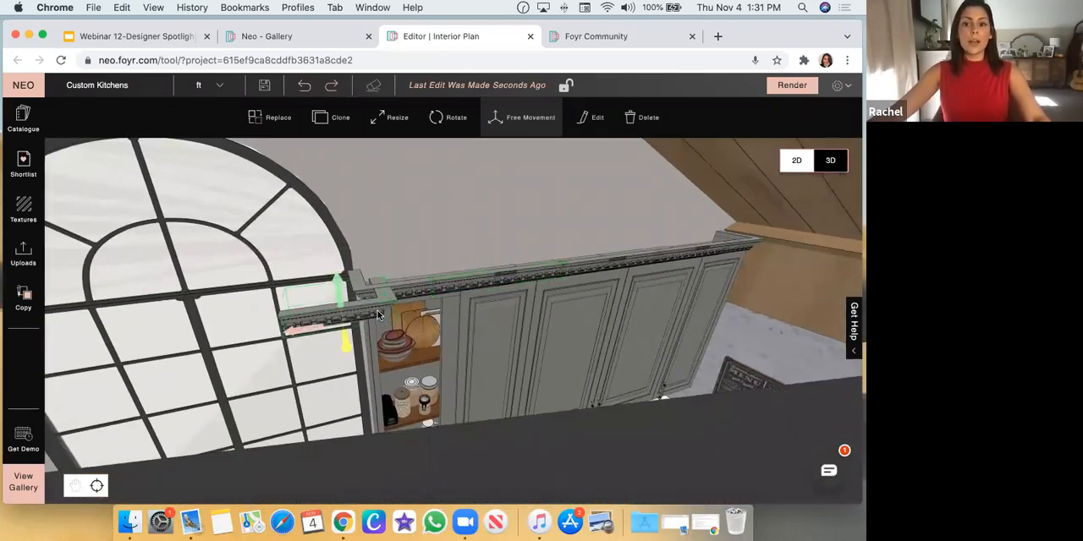
click(458, 230)
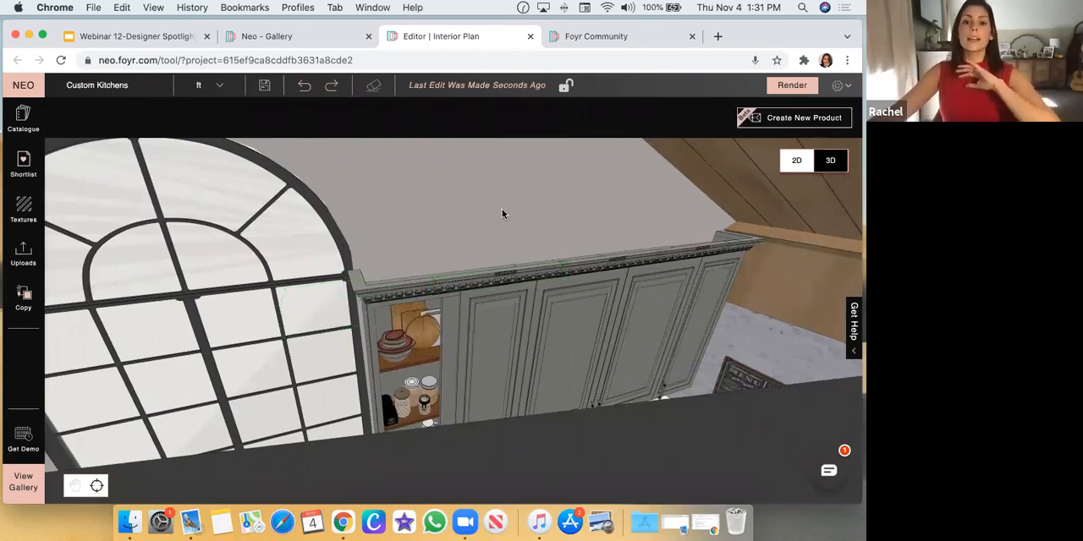
Examine the matching cornice runs on the wall cabinets on both sides of the arched window
drag(503, 212, 423, 244)
drag(421, 202, 447, 239)
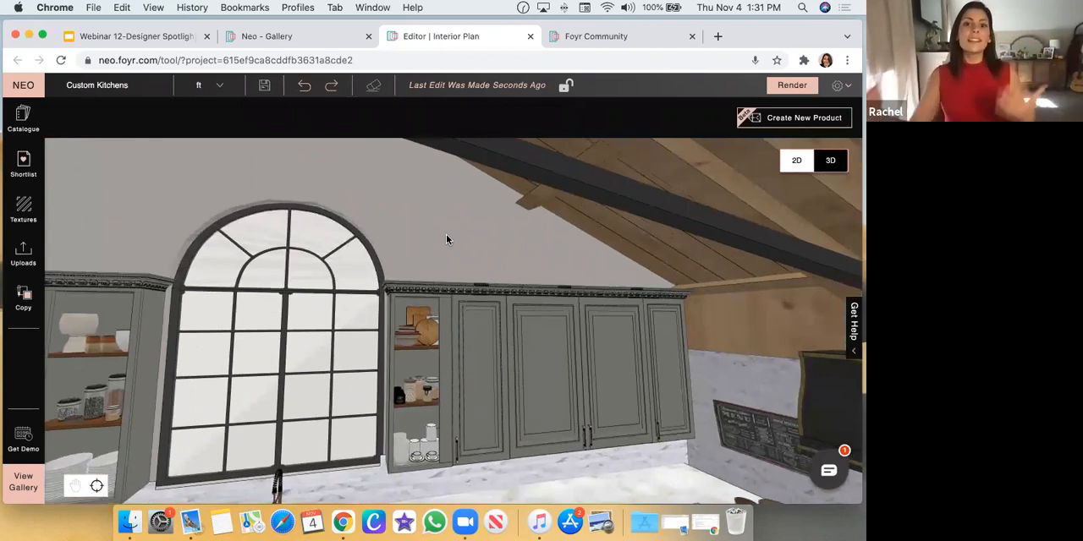
drag(426, 276, 461, 291)
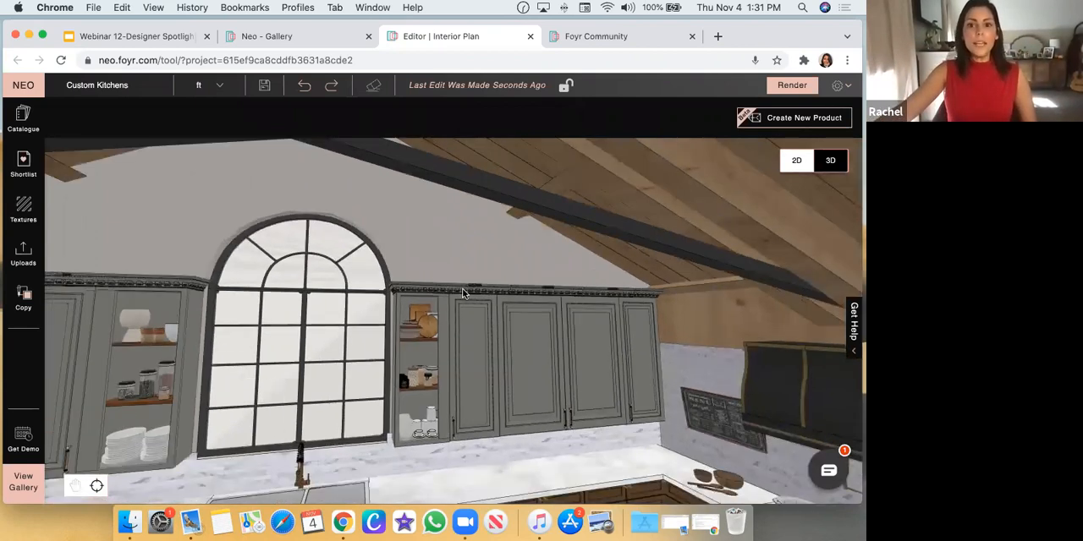
click(486, 295)
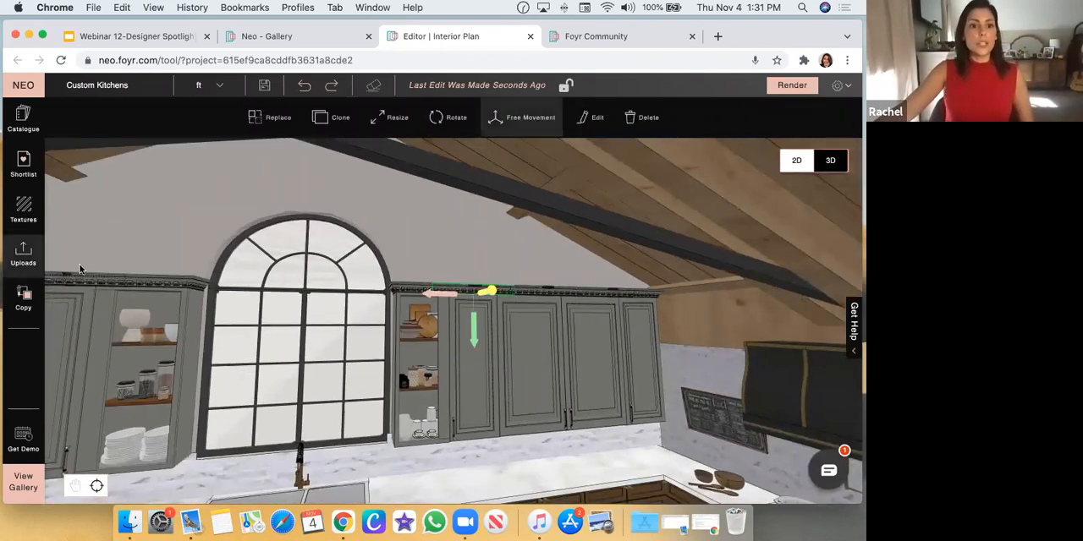
click(82, 286)
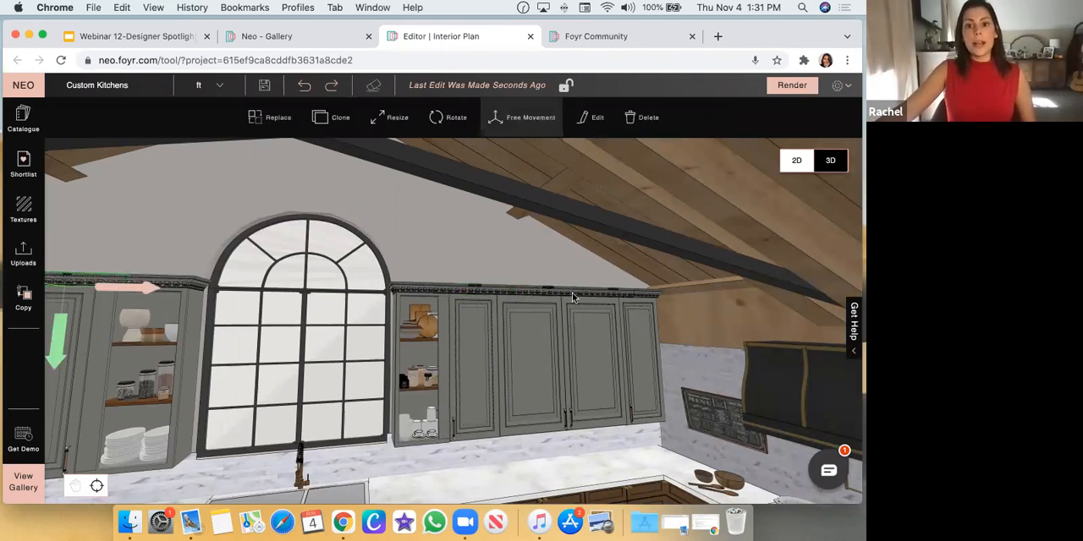
click(476, 274)
scroll(448, 257, down, 5)
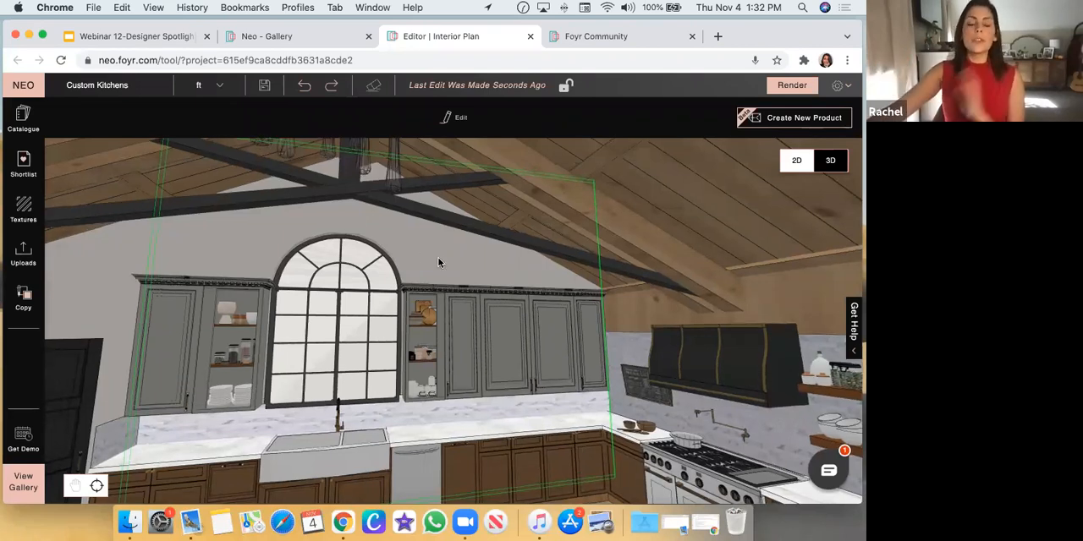
scroll(438, 257, down, 5)
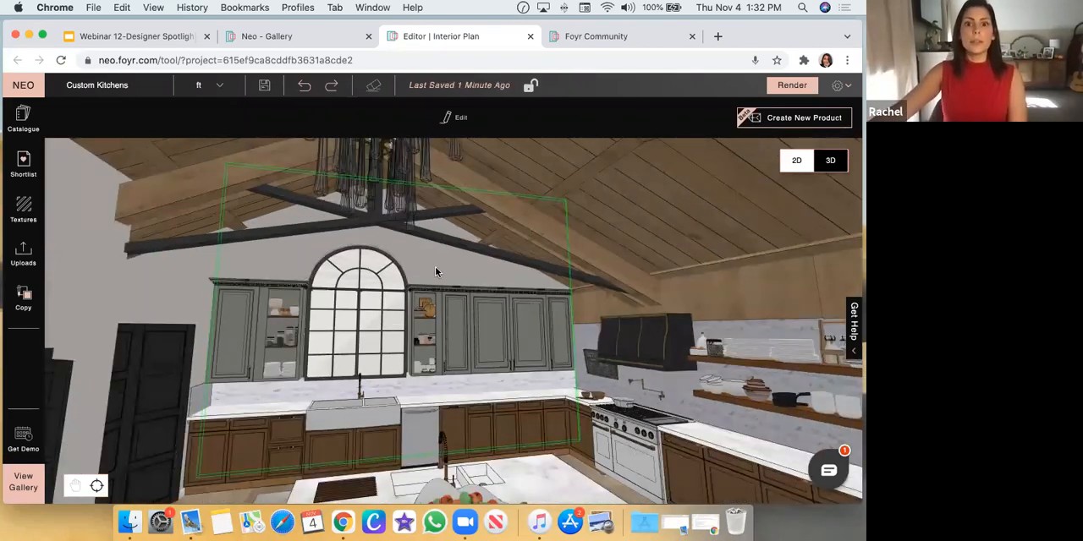
scroll(438, 262, down, 2)
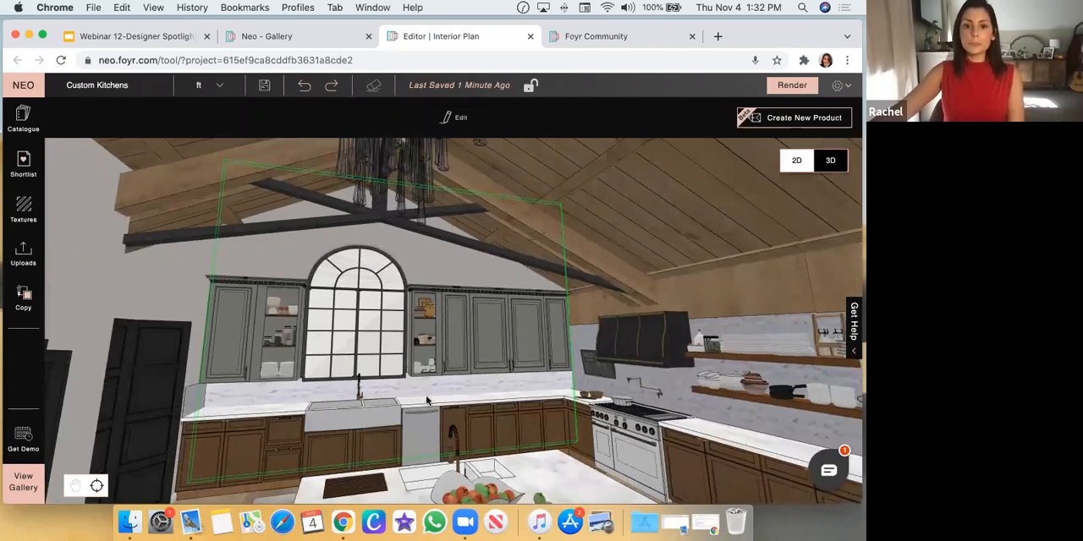
Examine the marble backsplash behind the sink together with the base cabinets and the island
click(425, 392)
scroll(520, 423, up, 5)
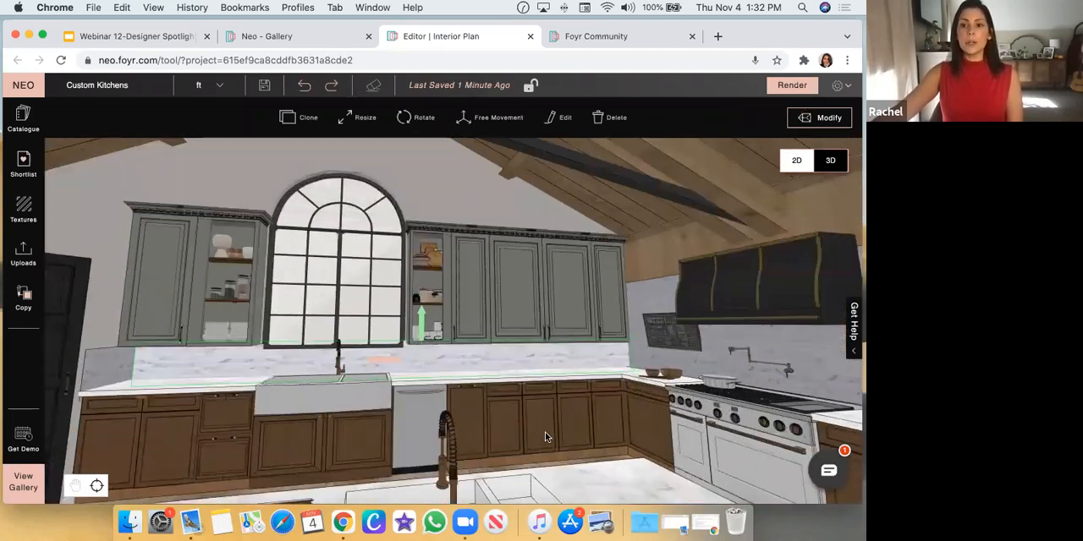
scroll(529, 409, down, 5)
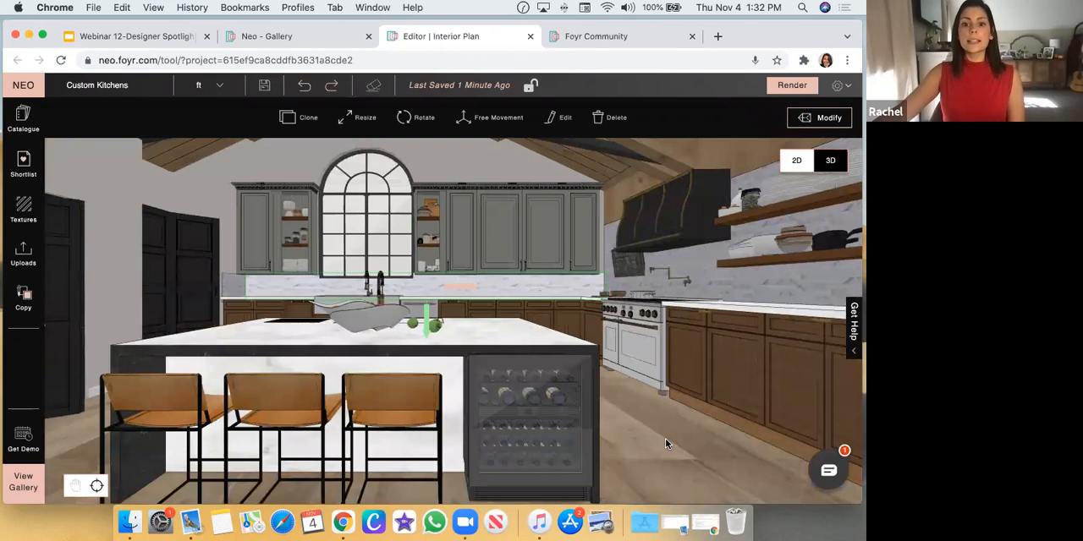
drag(458, 445, 515, 426)
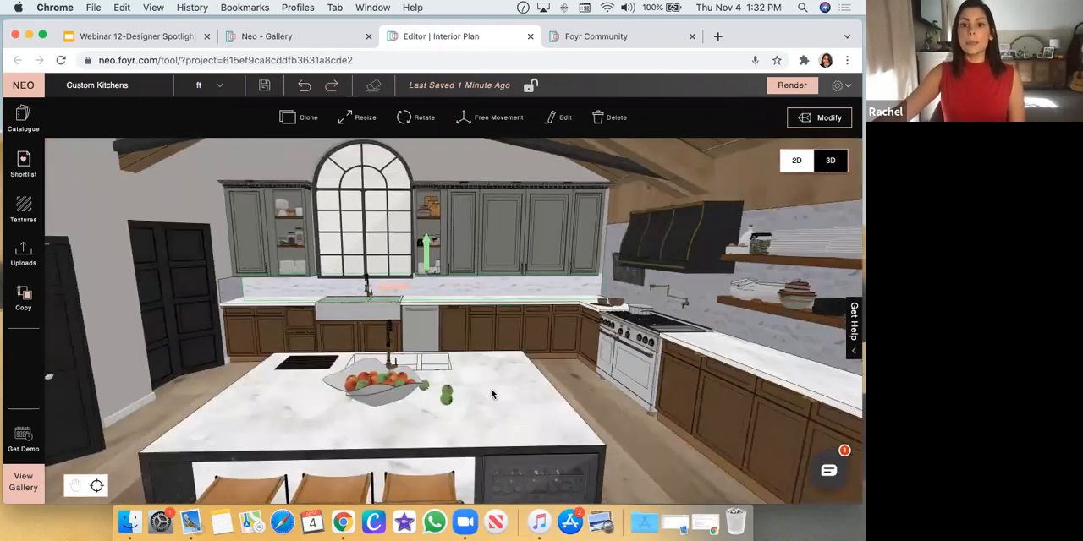
scroll(413, 309, up, 5)
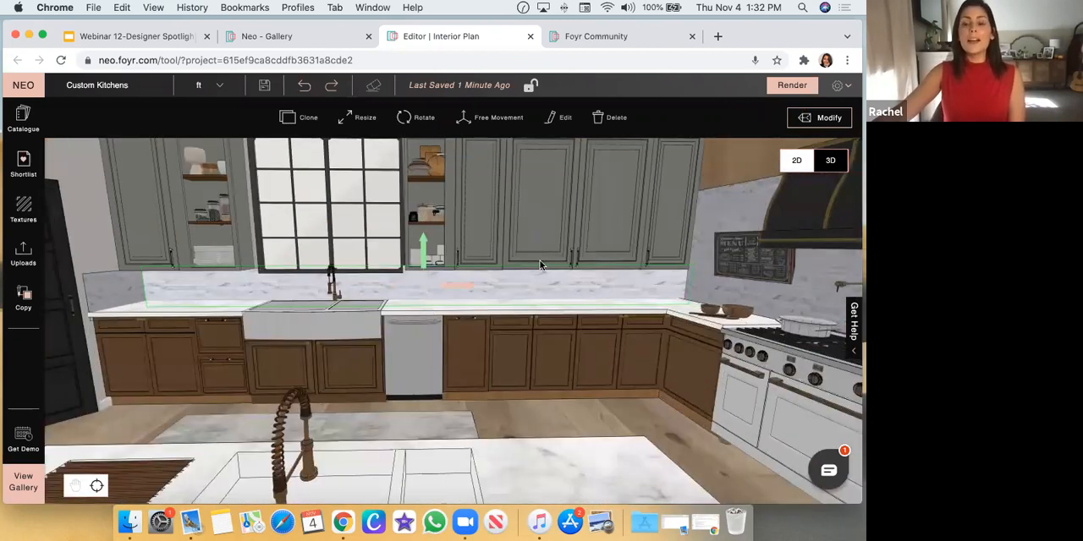
scroll(628, 427, down, 5)
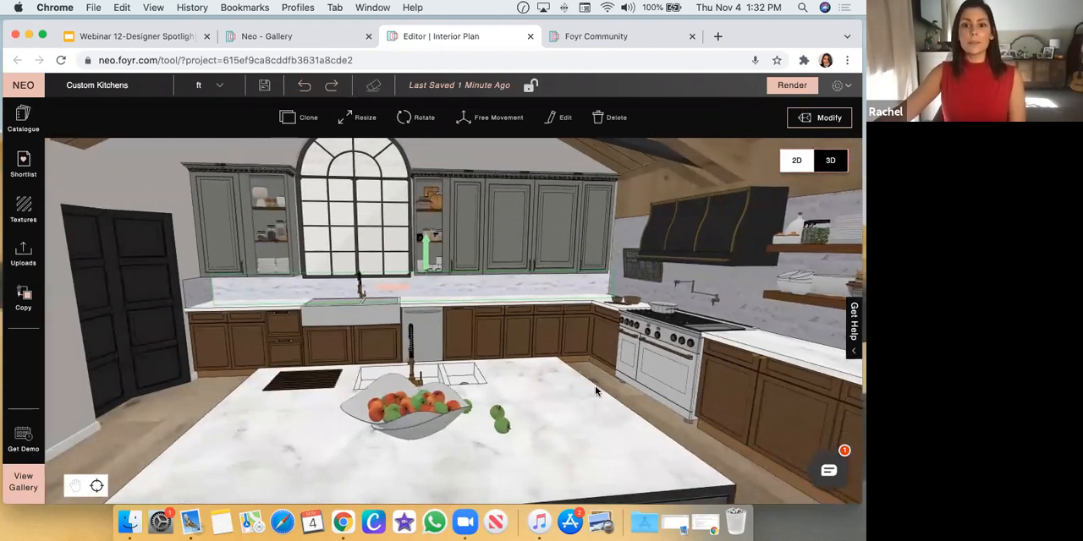
Isolate the marble countertop for modification and examine its outline around the sink and range, then close the modification view
drag(596, 391, 569, 380)
click(569, 380)
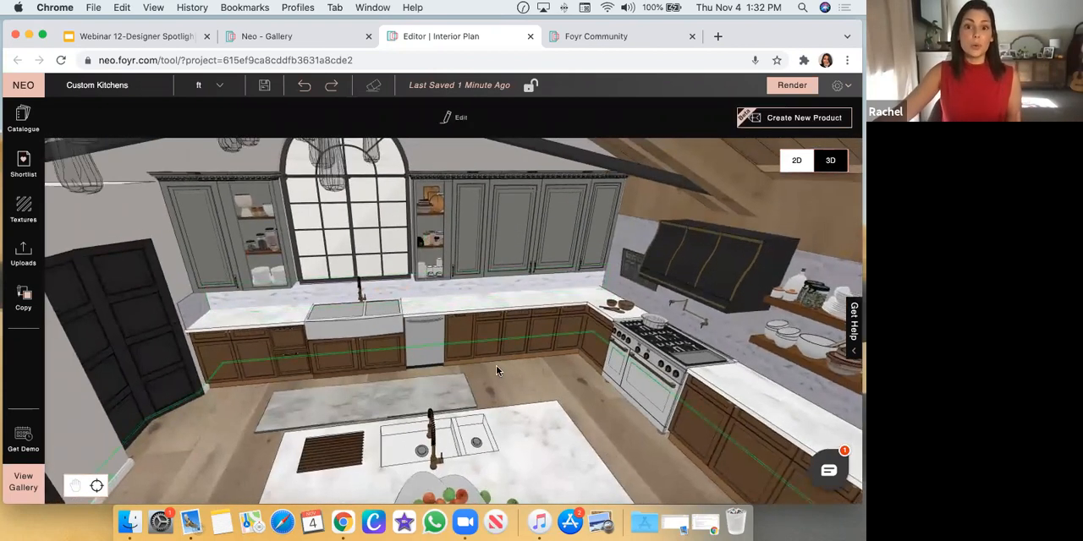
click(462, 310)
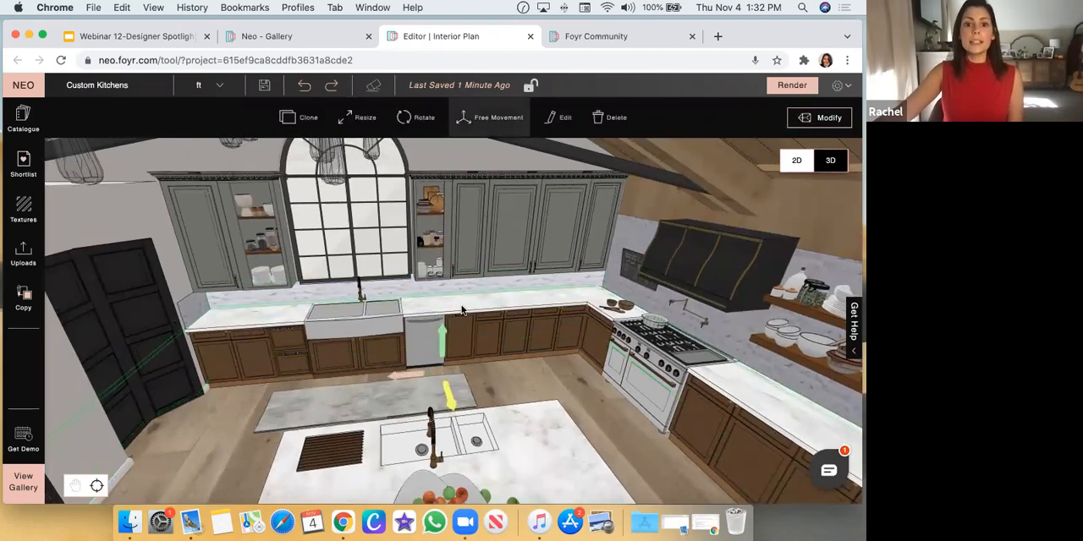
scroll(563, 413, down, 10)
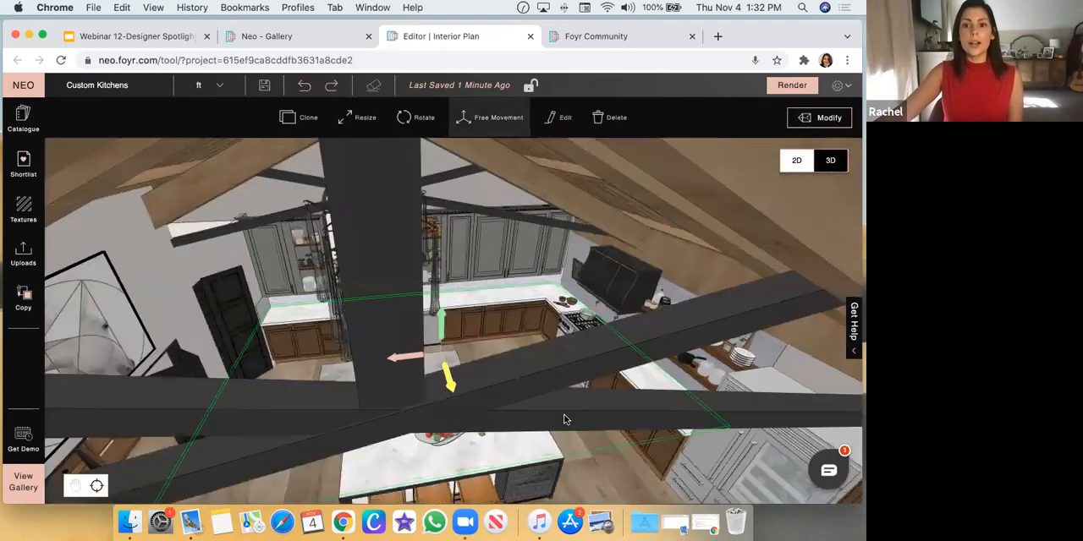
scroll(550, 387, up, 4)
scroll(548, 386, up, 3)
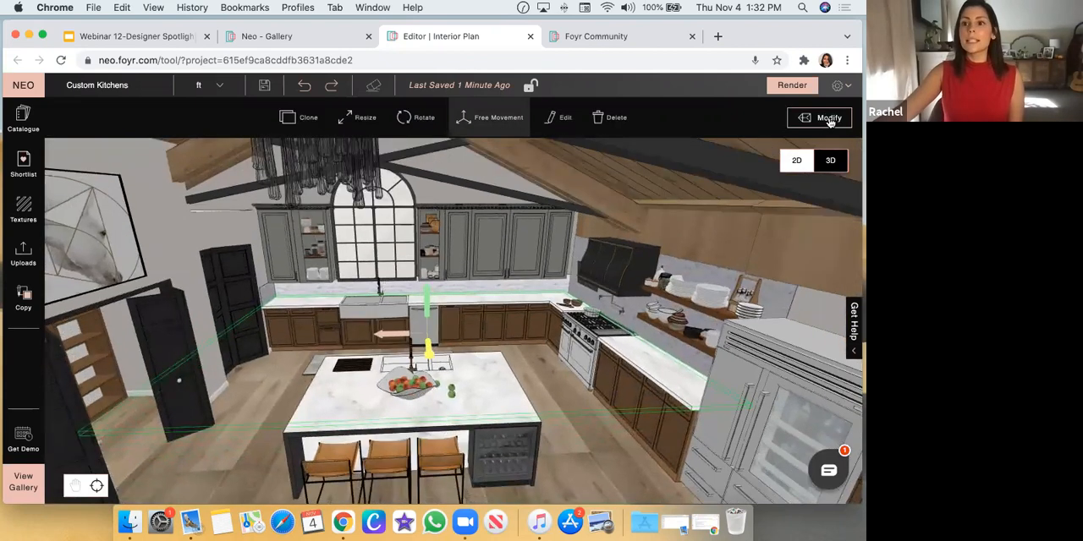
click(829, 119)
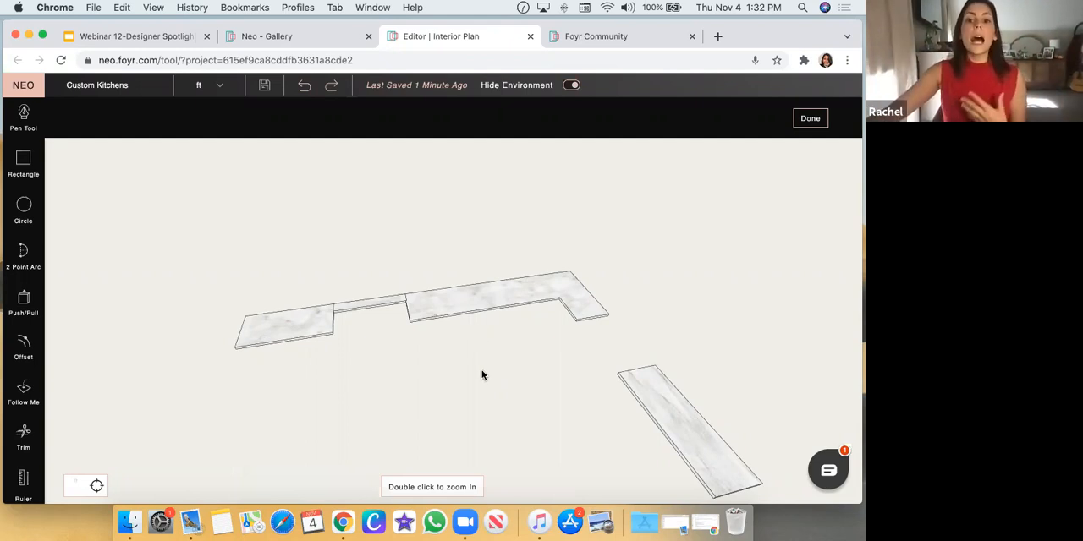
drag(481, 370, 268, 316)
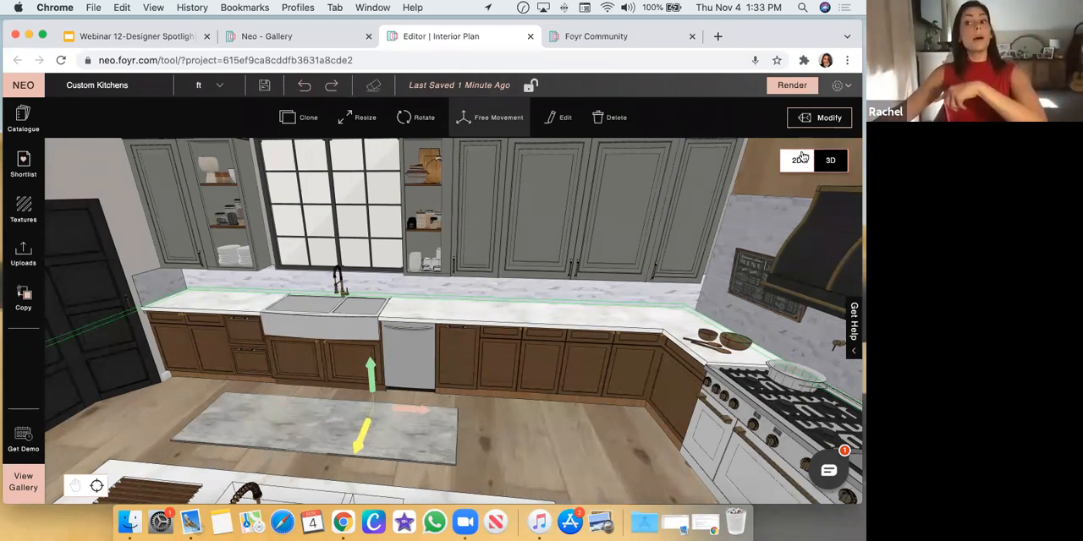
click(819, 119)
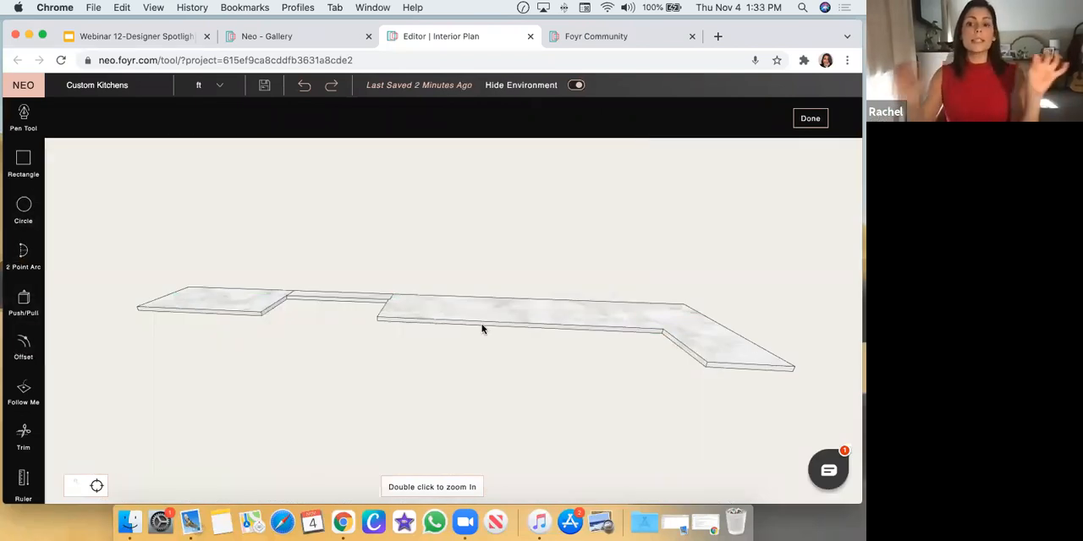
click(810, 119)
Examine the separate room with the plain U-shaped base cabinet layout from directly above
scroll(589, 330, down, 10)
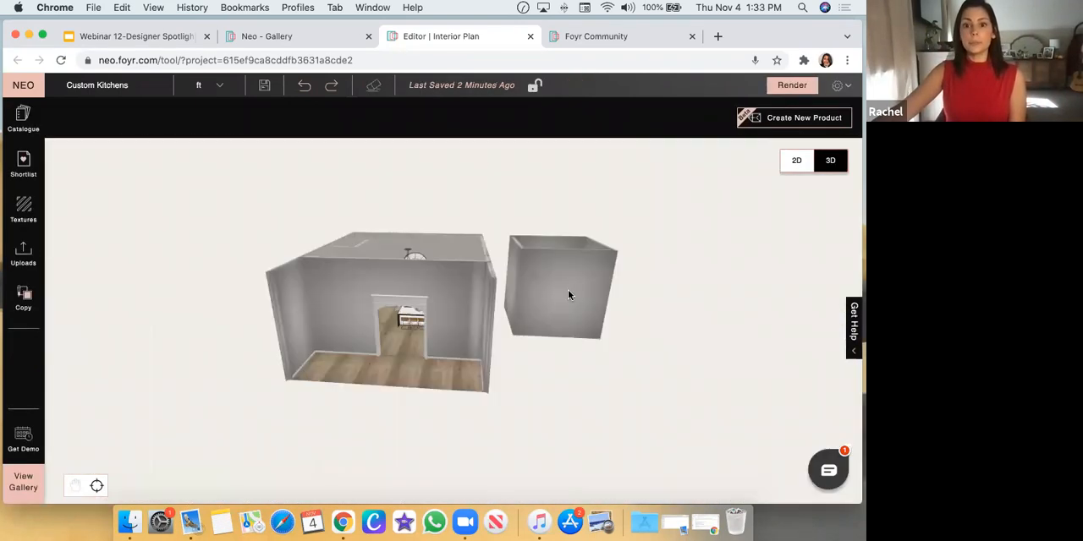
drag(567, 292, 560, 343)
click(547, 303)
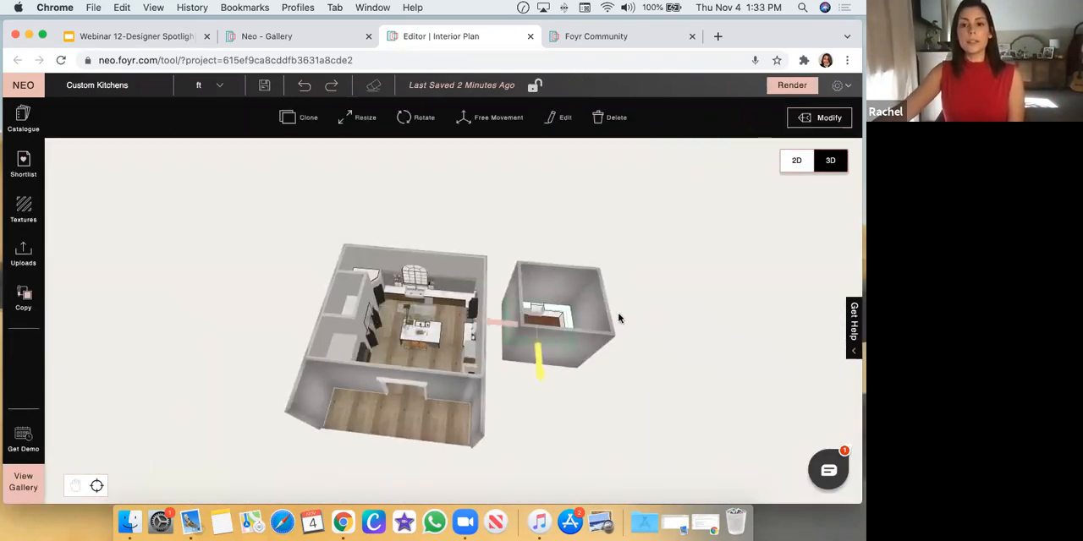
click(591, 318)
click(547, 287)
key(f)
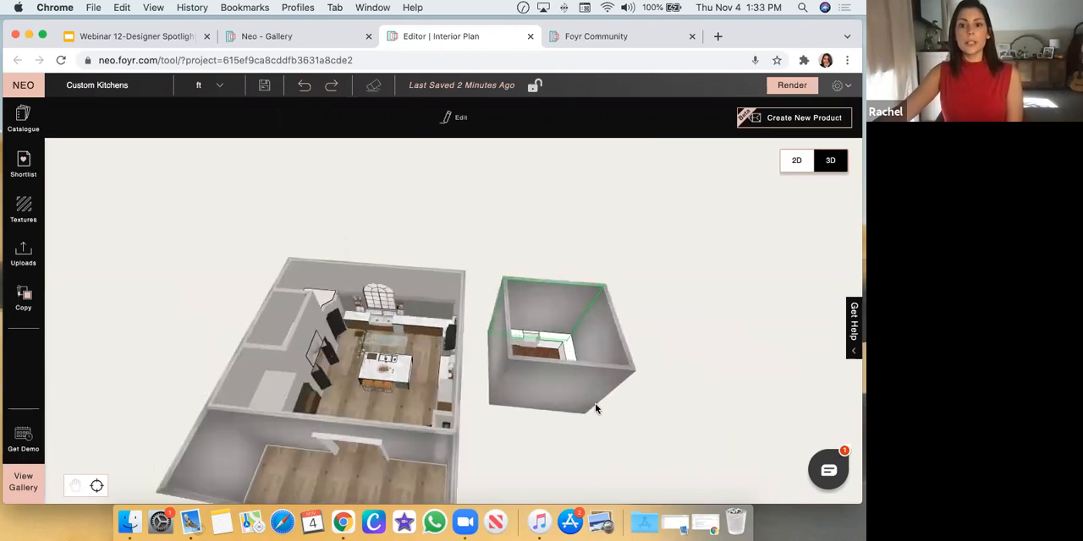
scroll(500, 360, down, 8)
drag(491, 393, 490, 462)
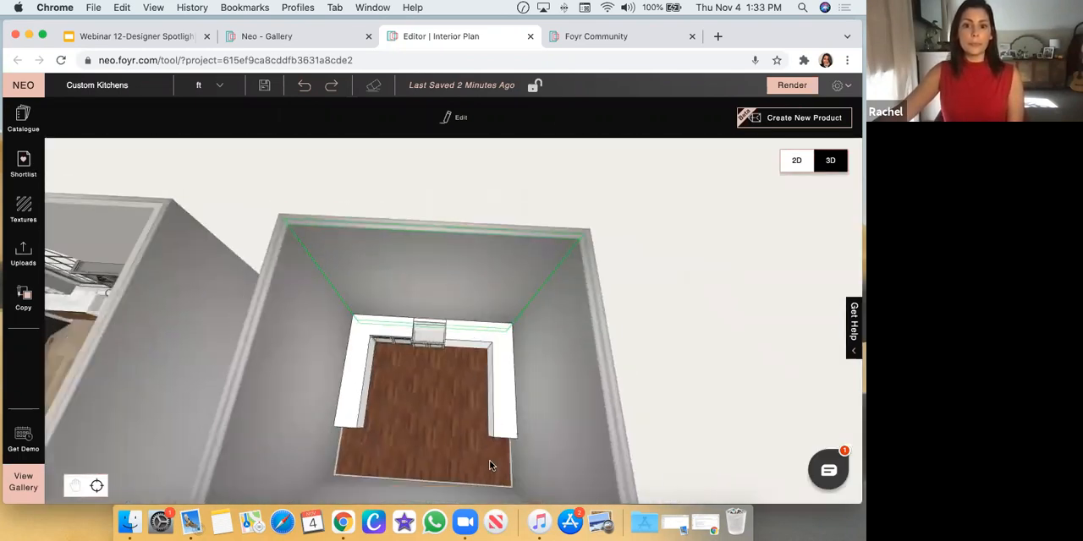
scroll(489, 461, down, 2)
click(426, 387)
key(f)
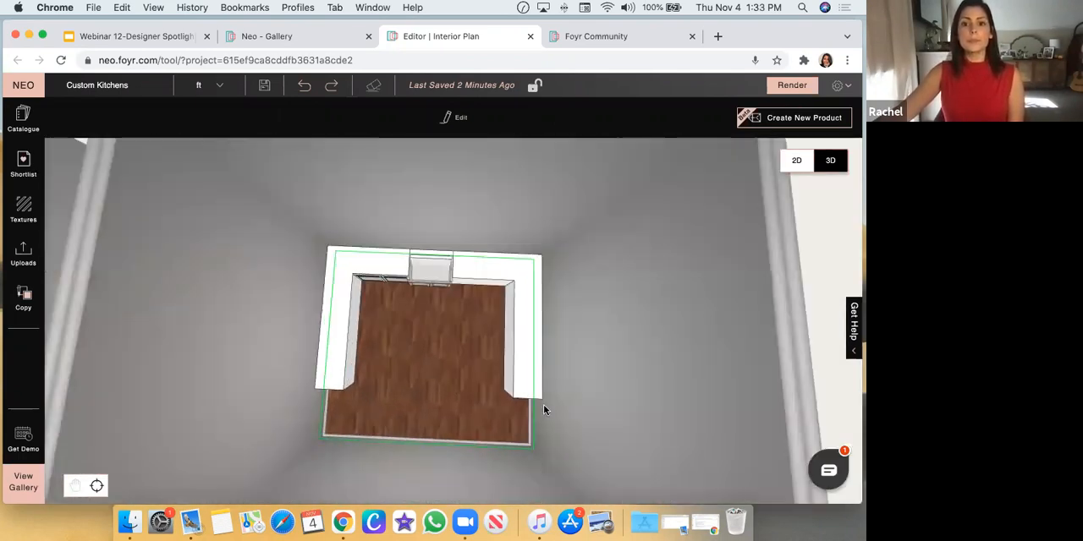
scroll(507, 372, down, 6)
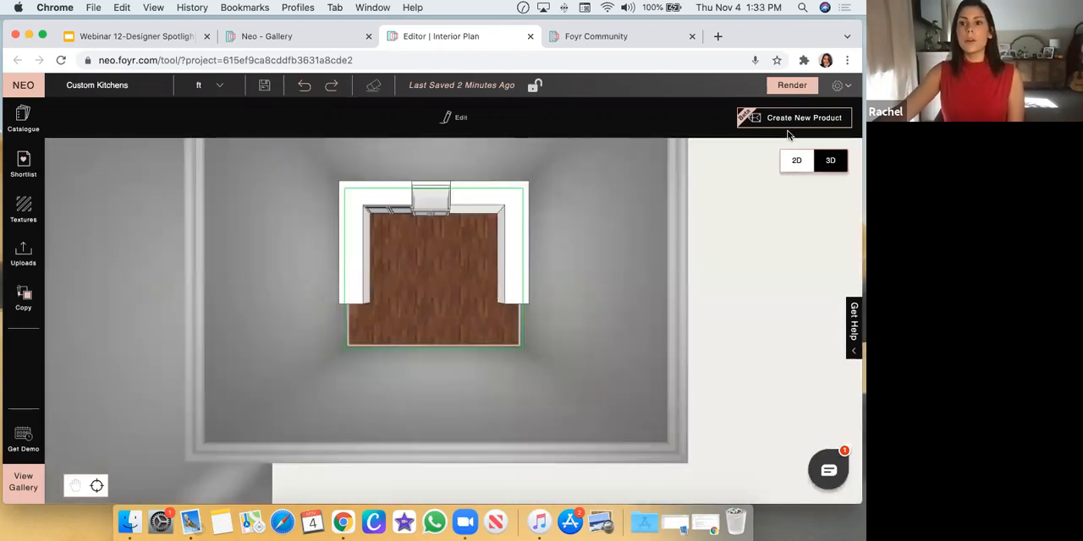
Start a new custom product and draw a rectangle about 11'8" by 9'1" on the floor between the base cabinets
click(794, 118)
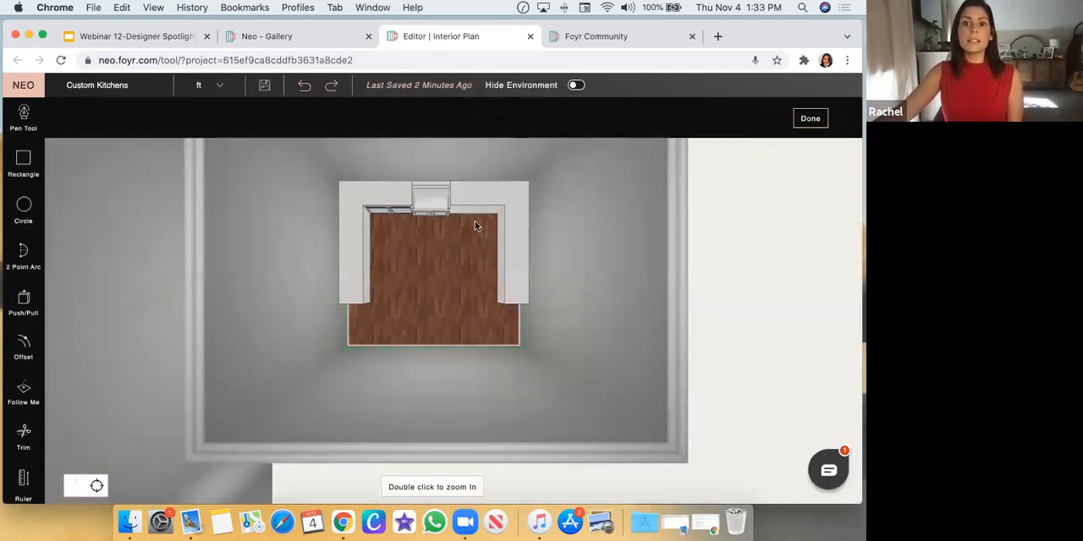
click(23, 162)
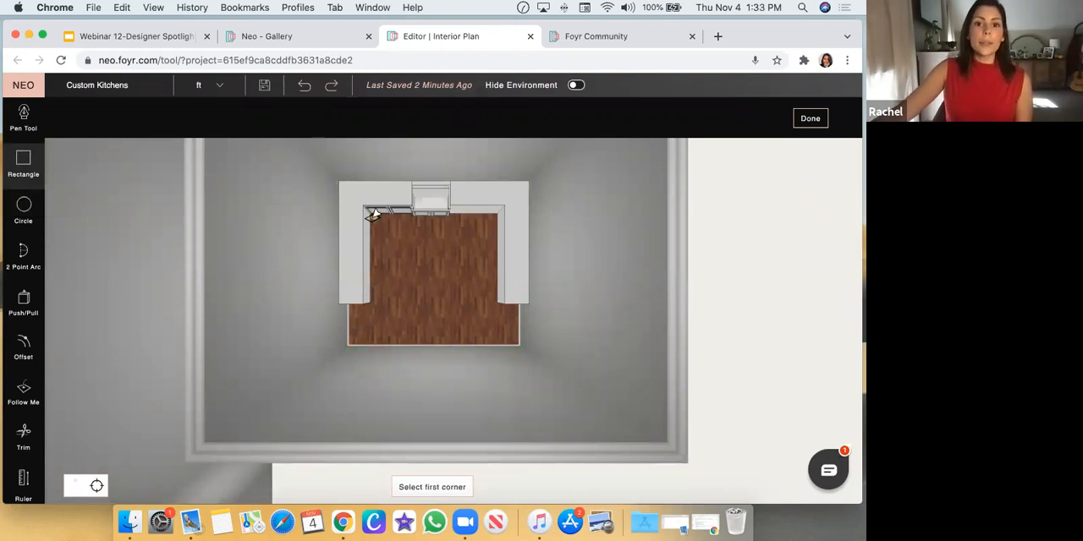
click(443, 233)
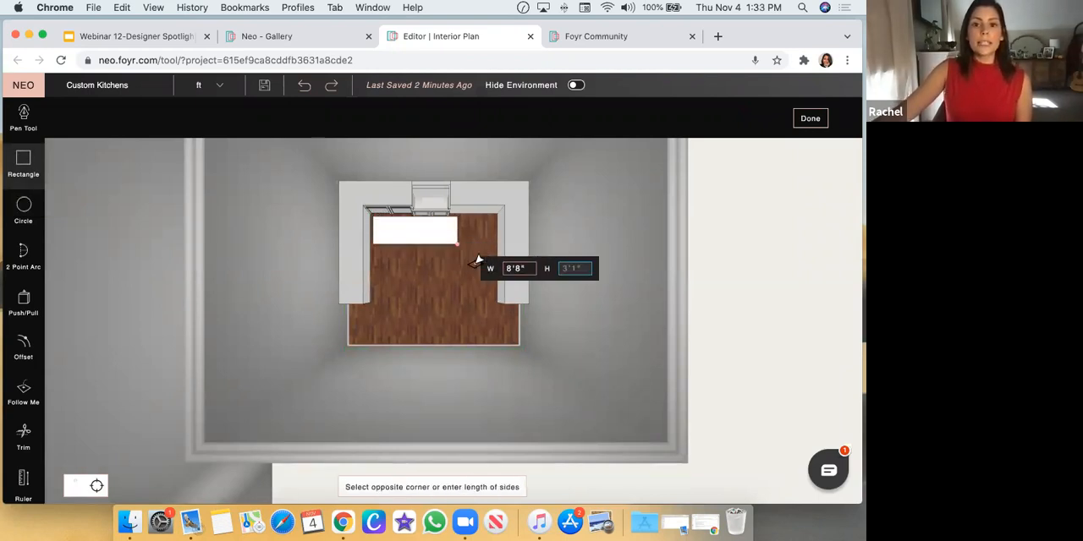
click(495, 313)
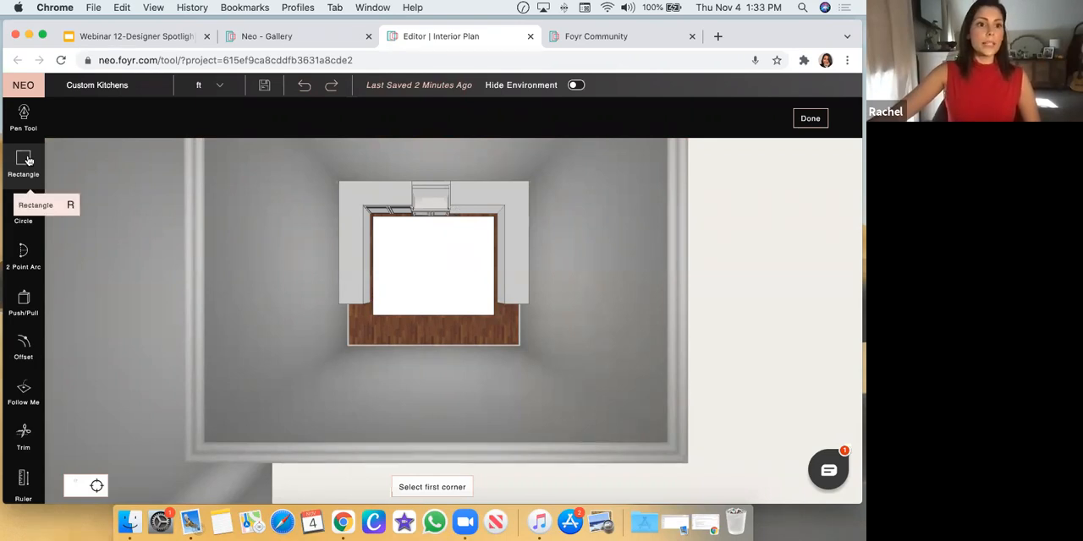
Outline an inner opening about 6'4" wide from the rectangle's front edge with the Pen tool, leaving a U-shaped face
click(23, 119)
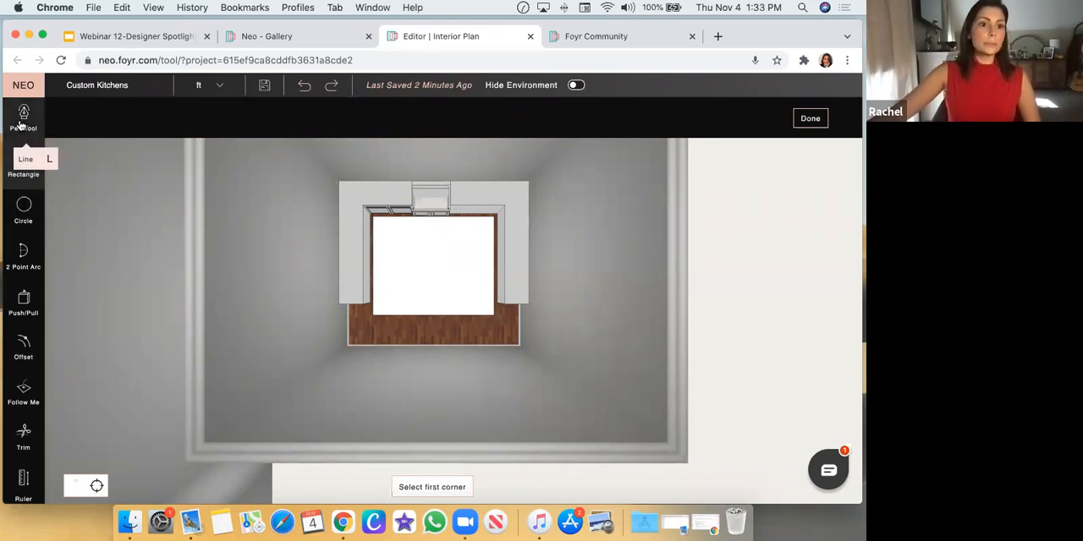
click(391, 315)
click(391, 248)
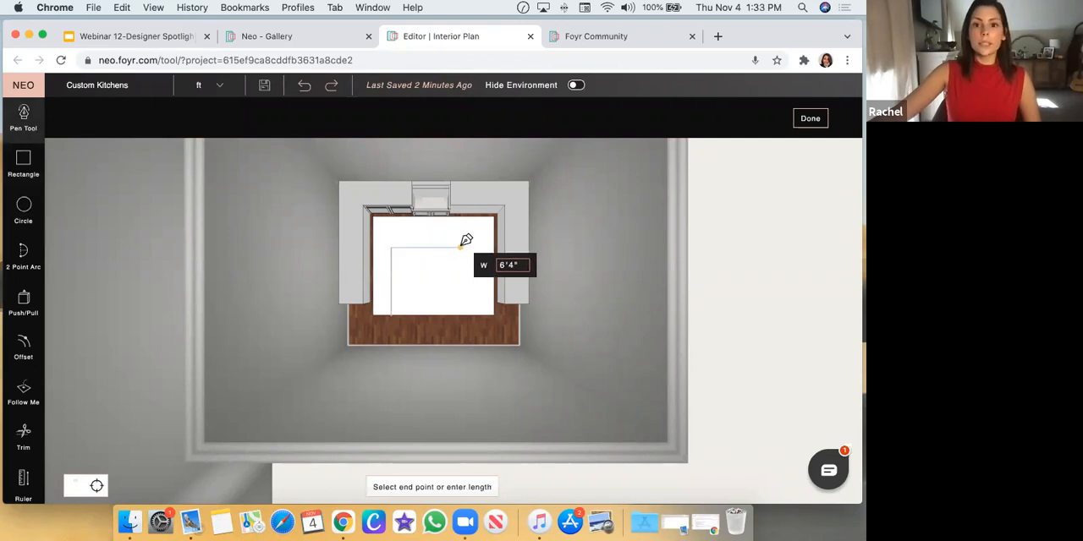
click(464, 248)
click(465, 313)
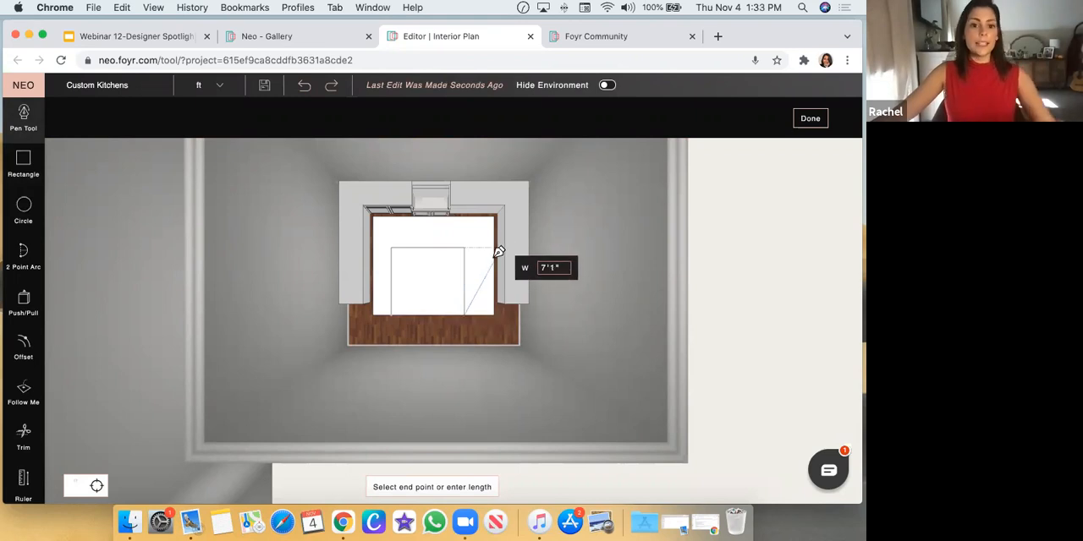
key(Escape)
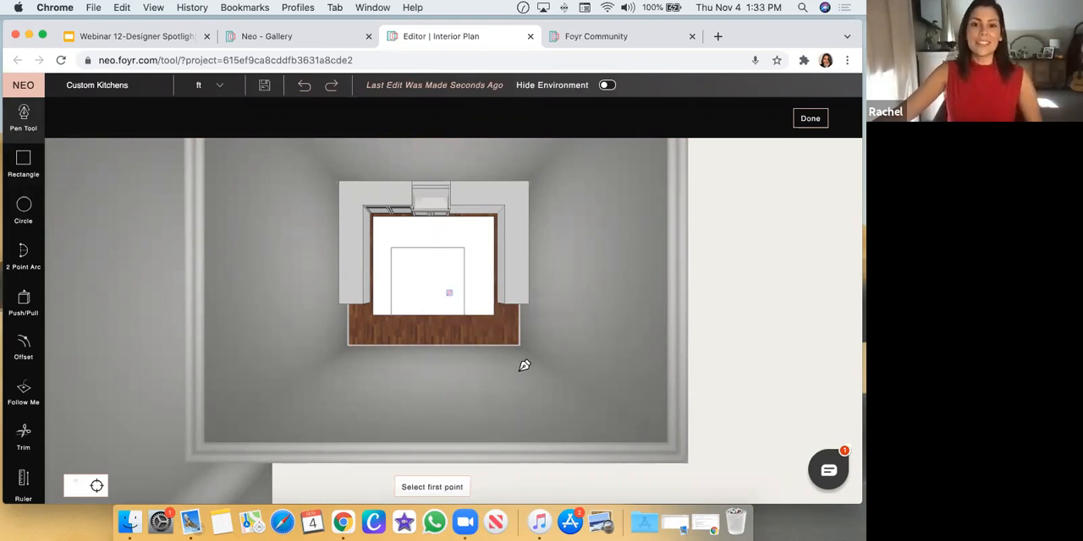
Push/Pull the U-shaped face up to a thickness of about 3 inches
drag(525, 365, 525, 269)
click(24, 300)
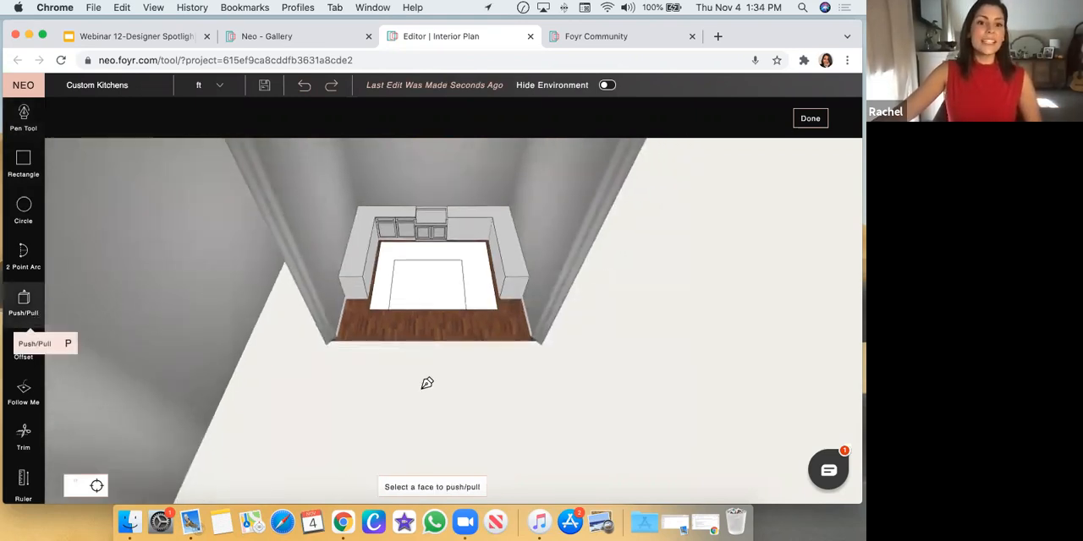
scroll(521, 403, up, 3)
drag(541, 349, 515, 308)
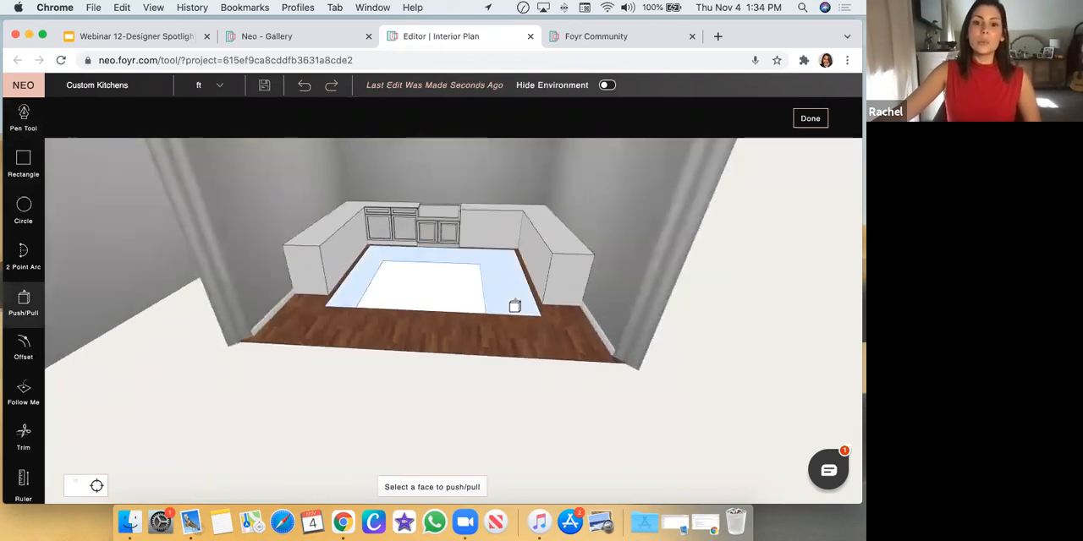
click(514, 307)
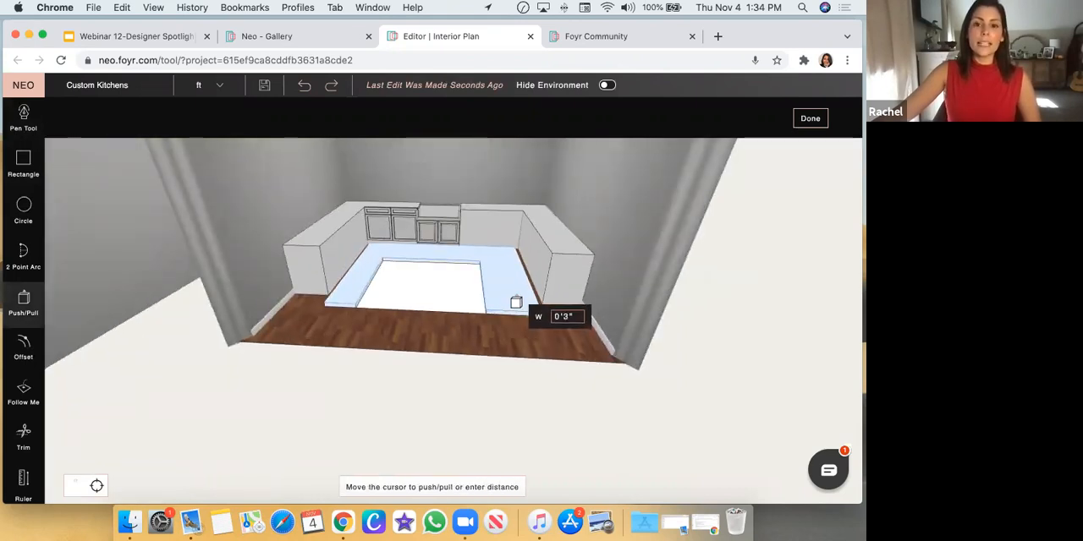
click(516, 302)
Remove the flat face inside the U-shaped slab so only the countertop remains, and finish the custom product
scroll(429, 410, up, 3)
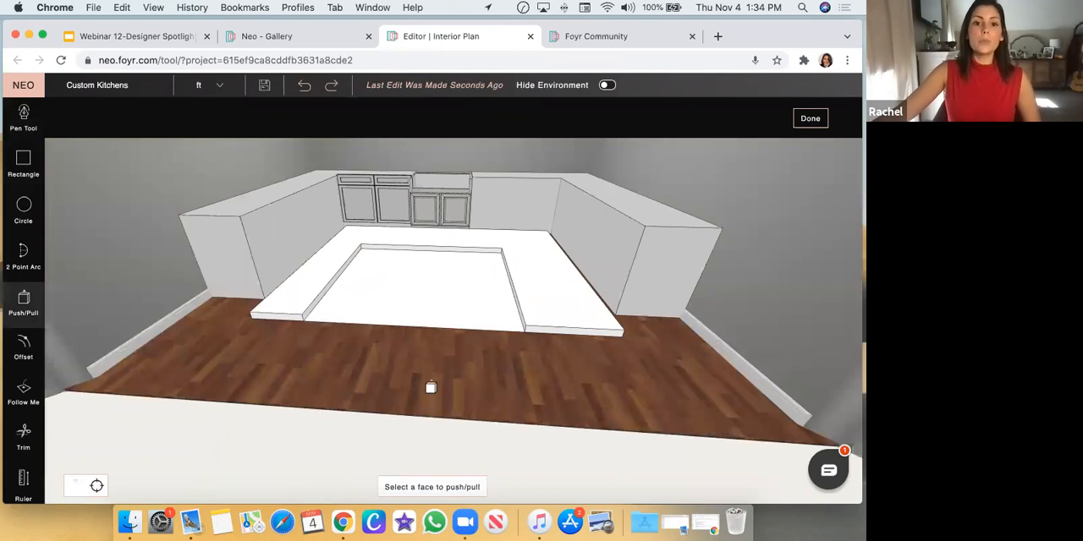
drag(430, 388, 415, 397)
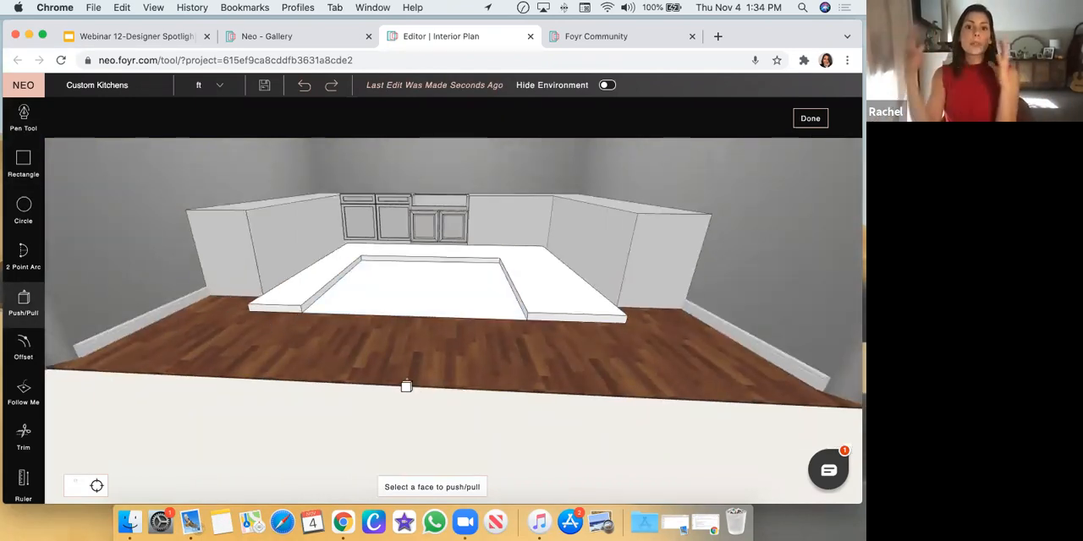
scroll(523, 385, up, 2)
scroll(523, 385, up, 2)
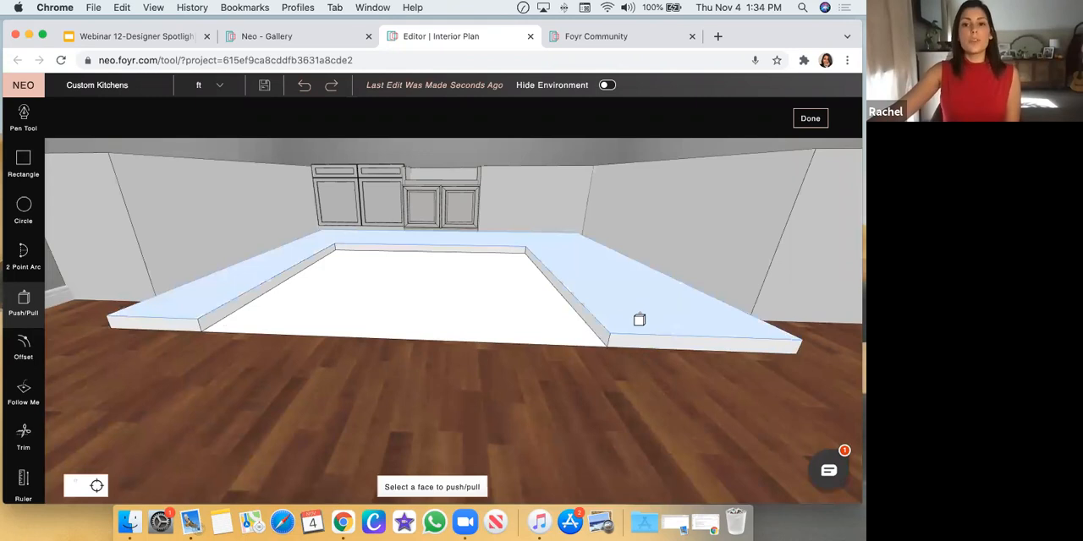
scroll(517, 360, down, 5)
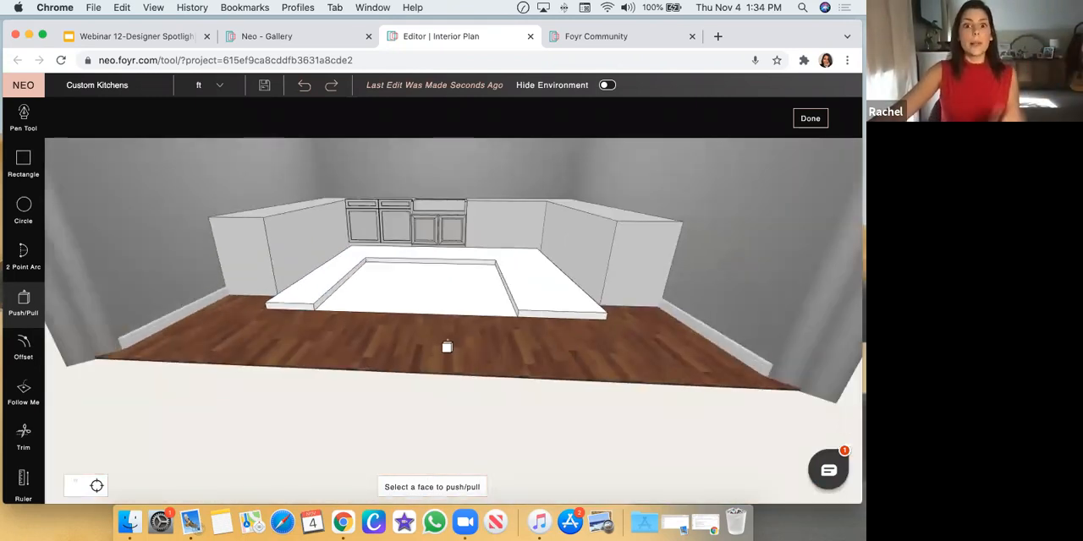
drag(446, 346, 481, 400)
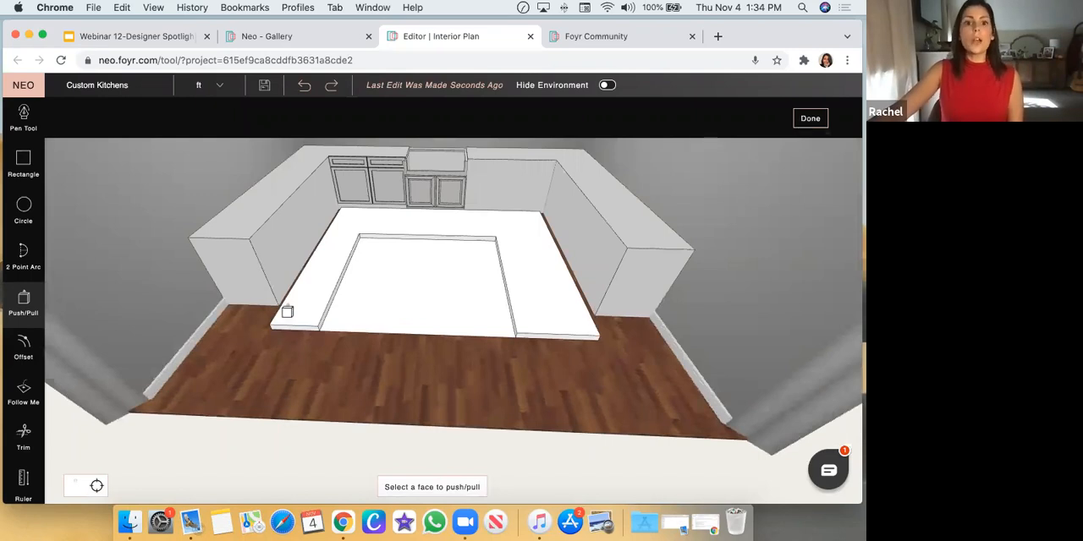
click(387, 308)
click(390, 317)
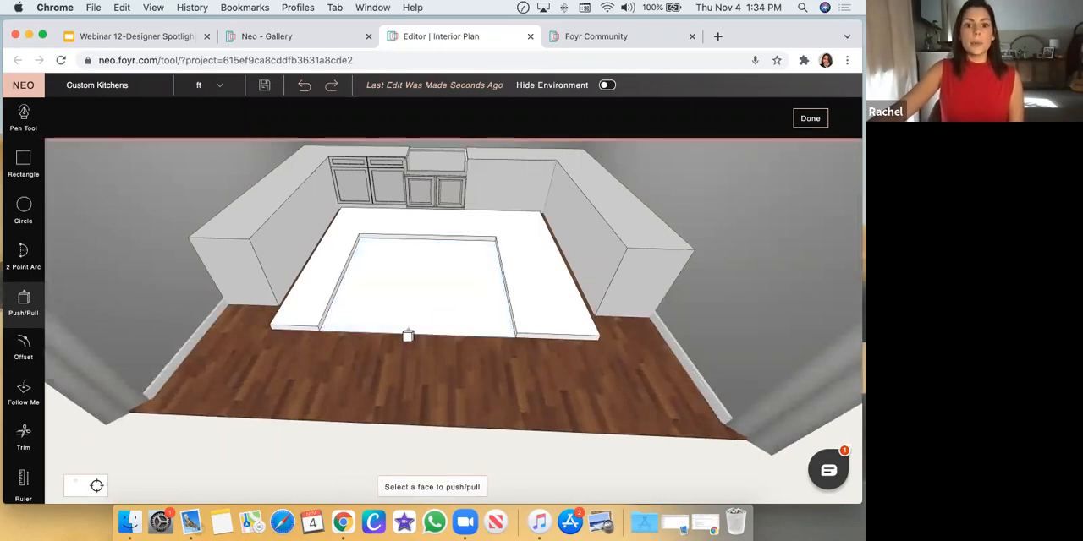
drag(407, 337, 415, 300)
click(417, 303)
click(415, 309)
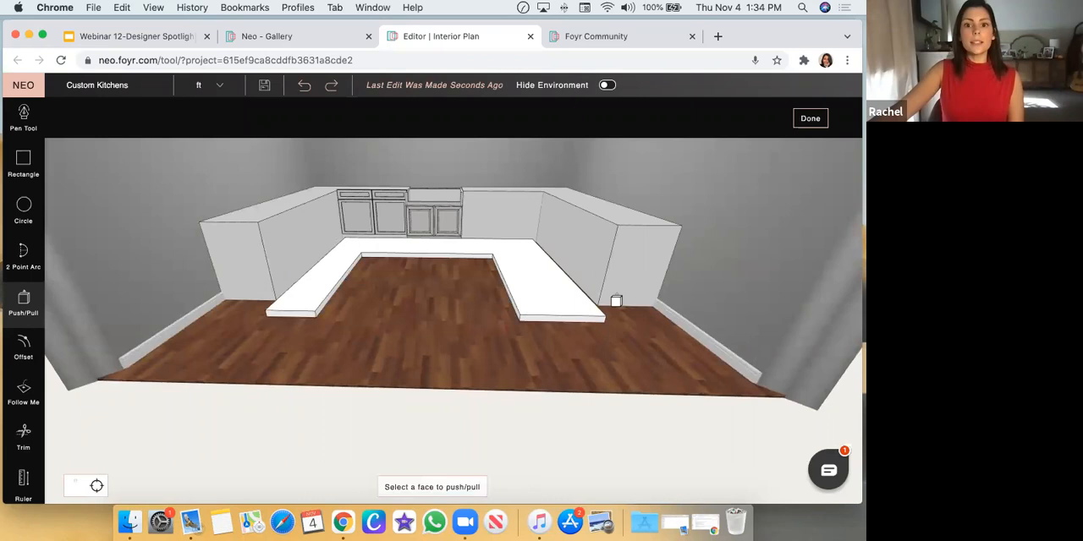
click(809, 117)
Raise the U-shaped countertop off the floor to the base cabinets' height with Free Movement
drag(442, 358, 544, 295)
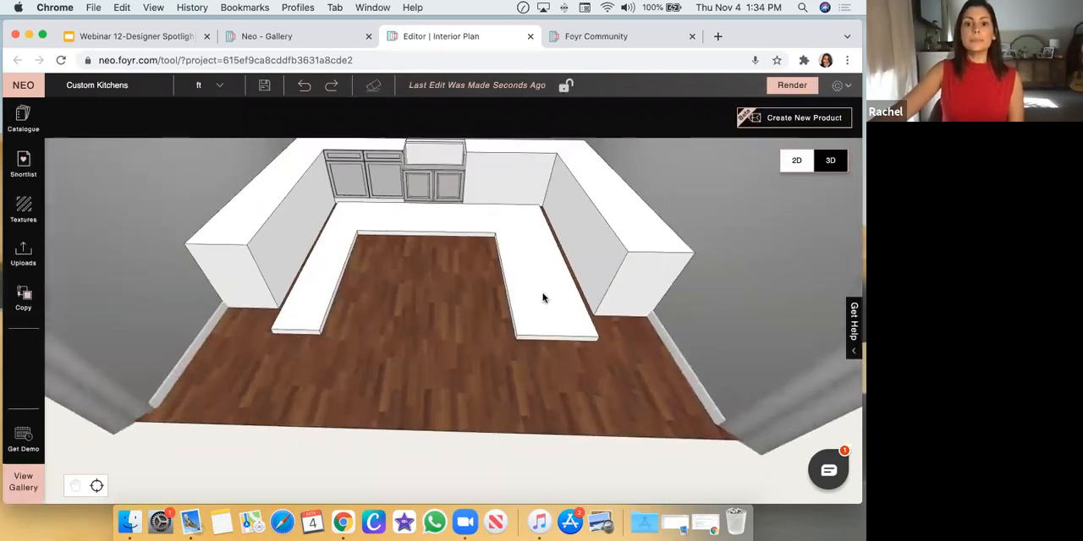
click(545, 292)
click(489, 123)
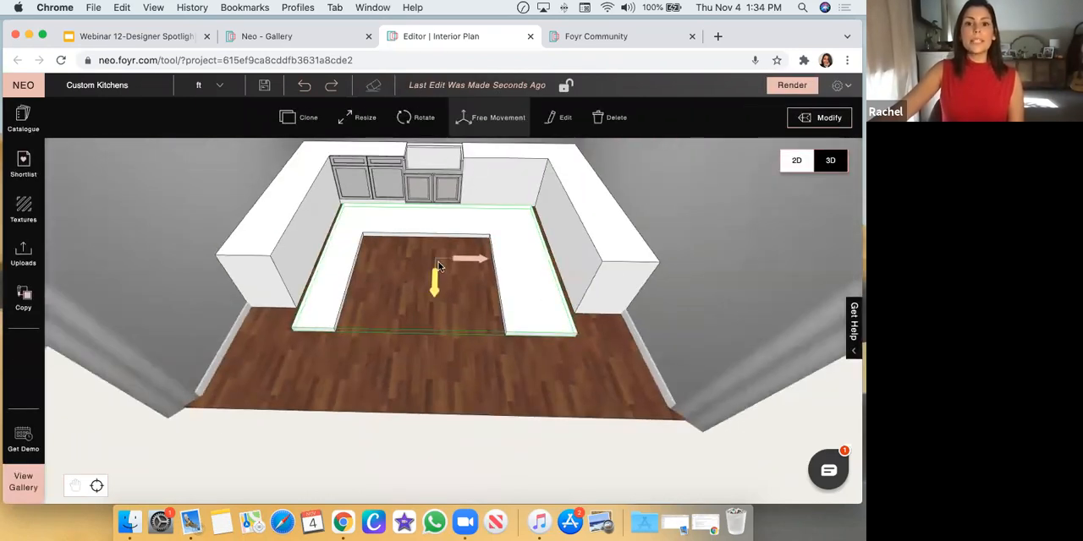
drag(436, 241, 470, 287)
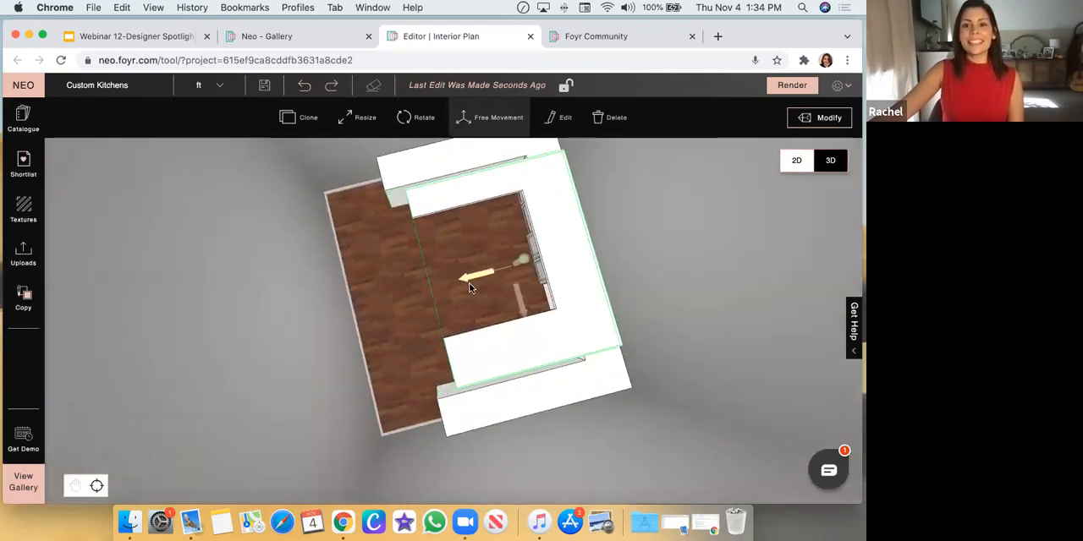
drag(369, 357, 440, 268)
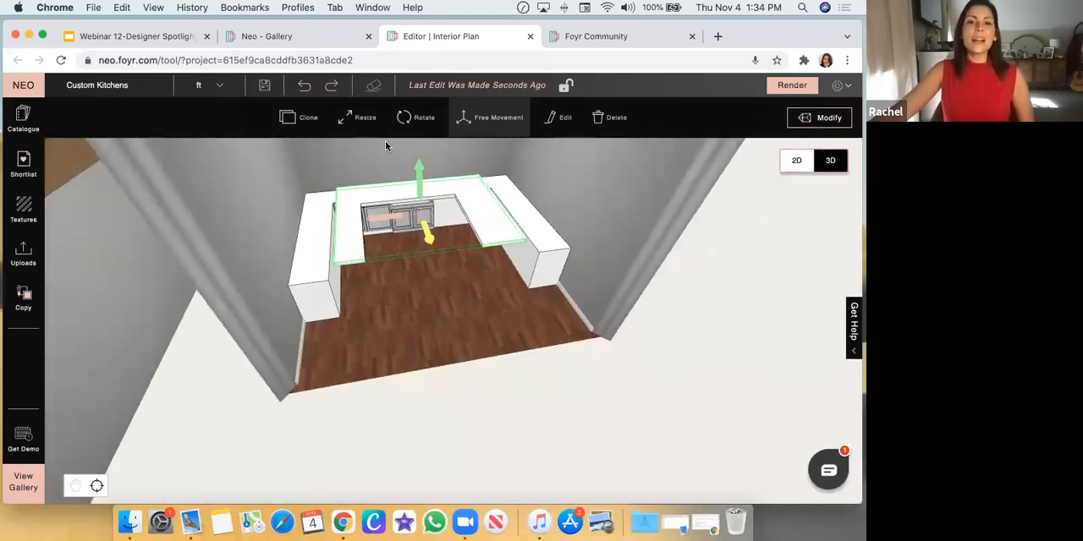
Try widening the countertop with Resize so both outer sides reach over the side cabinets, and undo both size changes
click(360, 117)
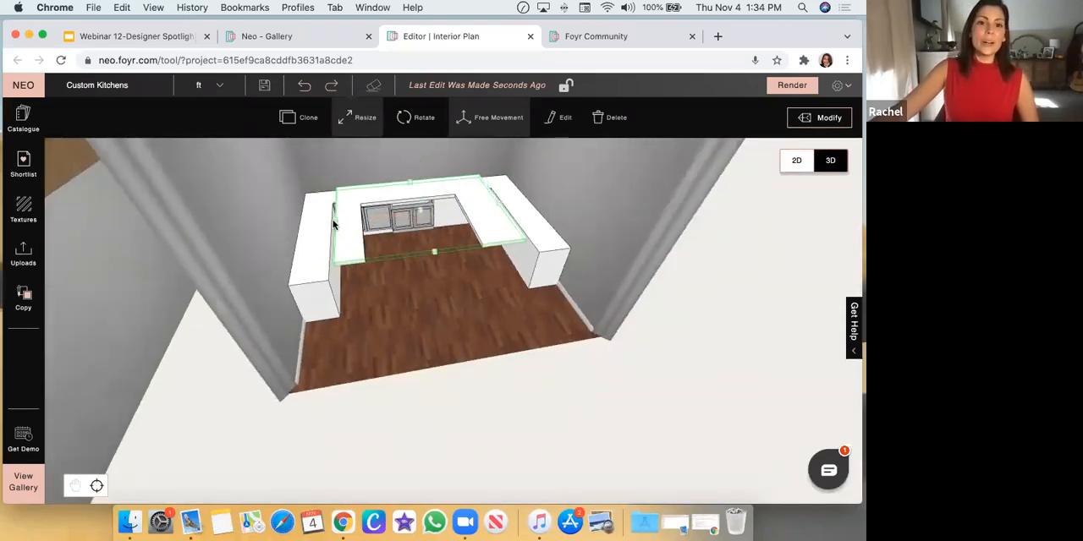
drag(335, 223, 300, 229)
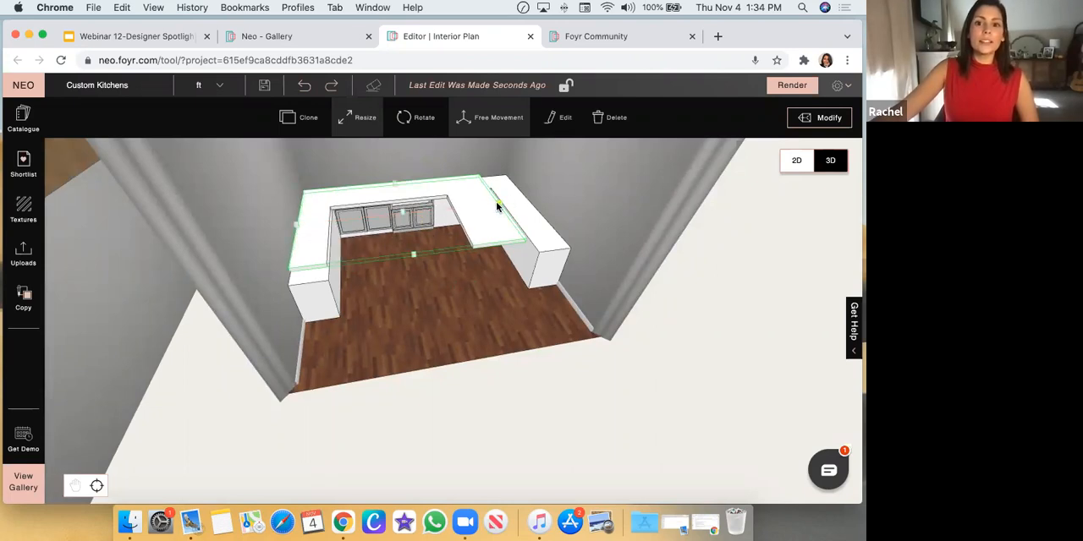
drag(498, 201, 533, 196)
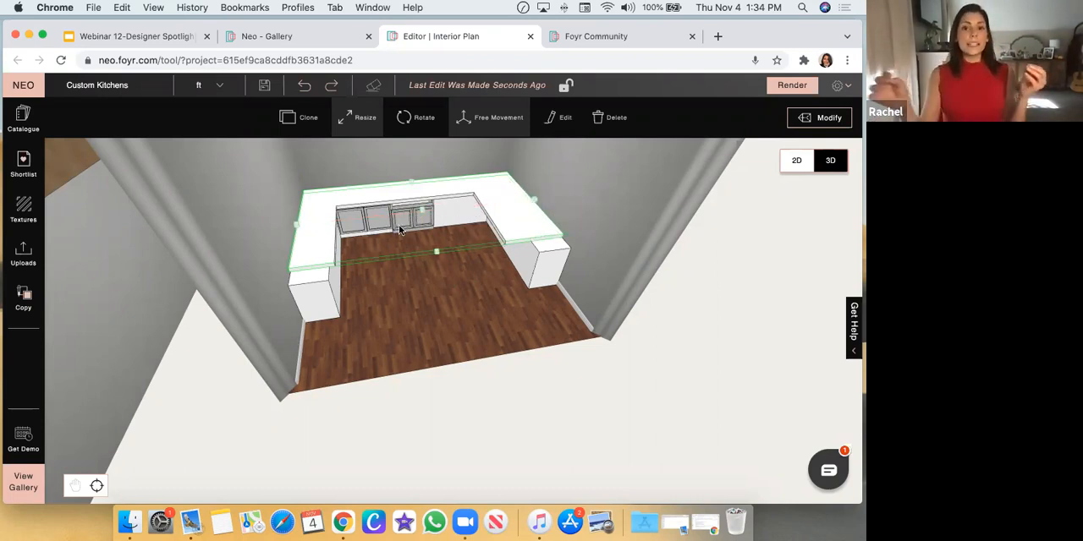
click(434, 315)
drag(520, 327, 364, 158)
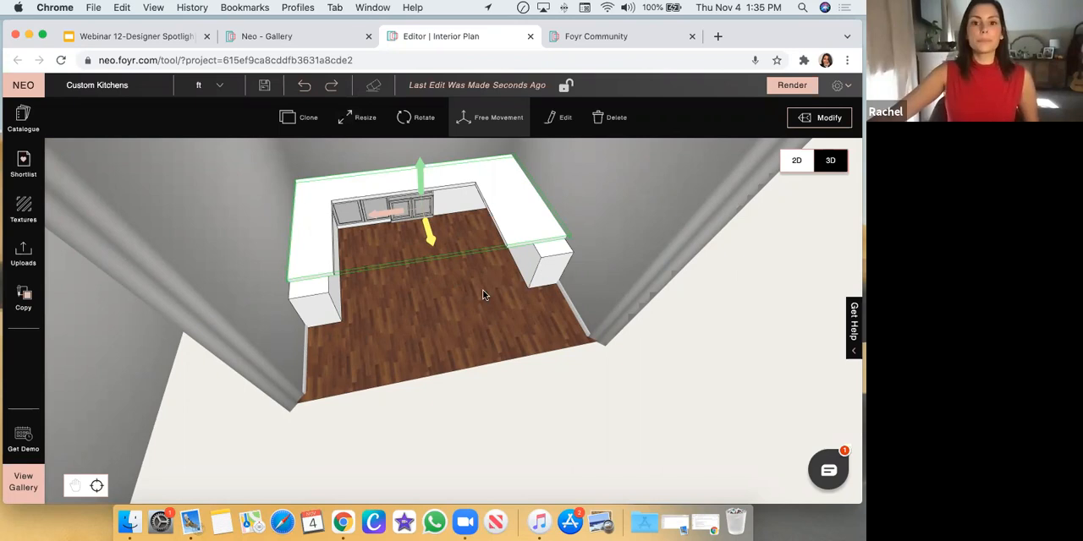
click(303, 92)
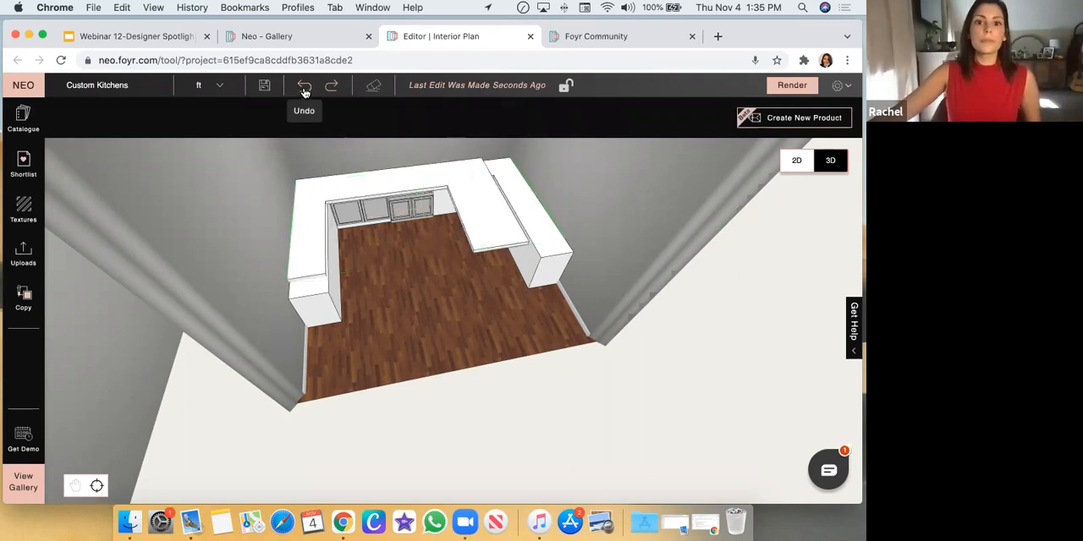
click(303, 92)
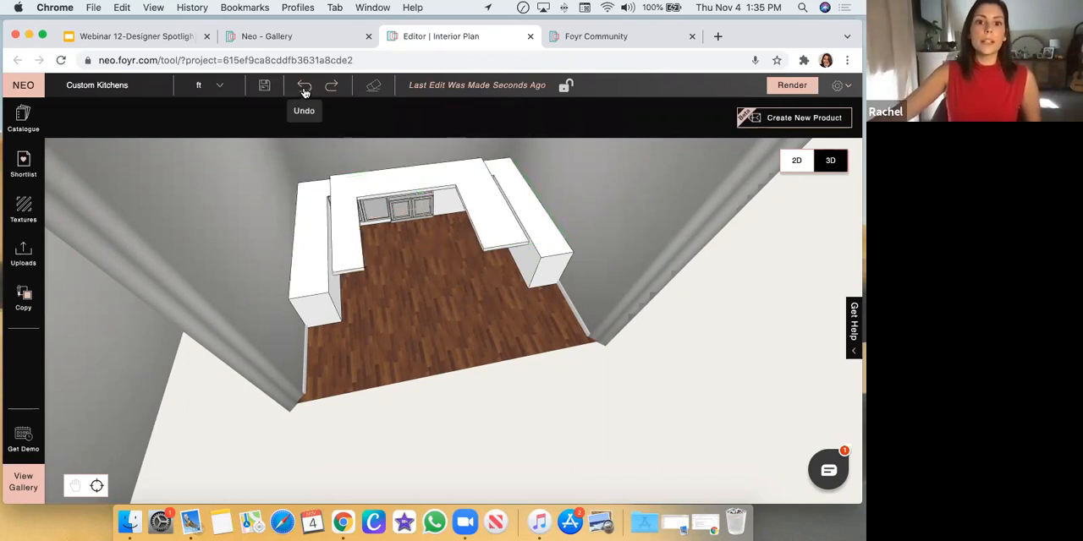
Open the U-shaped countertop for modification and show the surrounding kitchen environment
click(497, 211)
drag(692, 239, 627, 227)
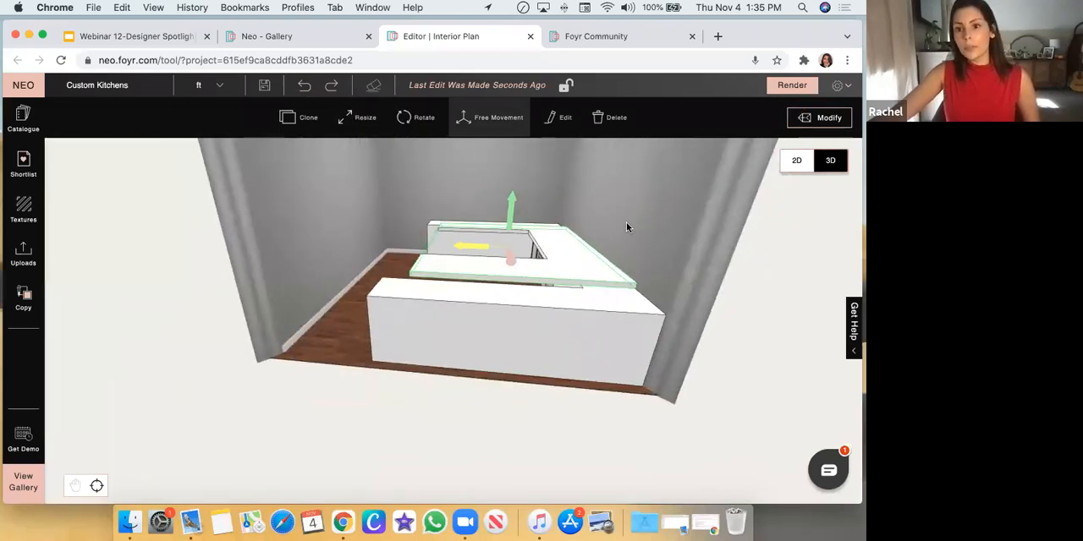
click(803, 124)
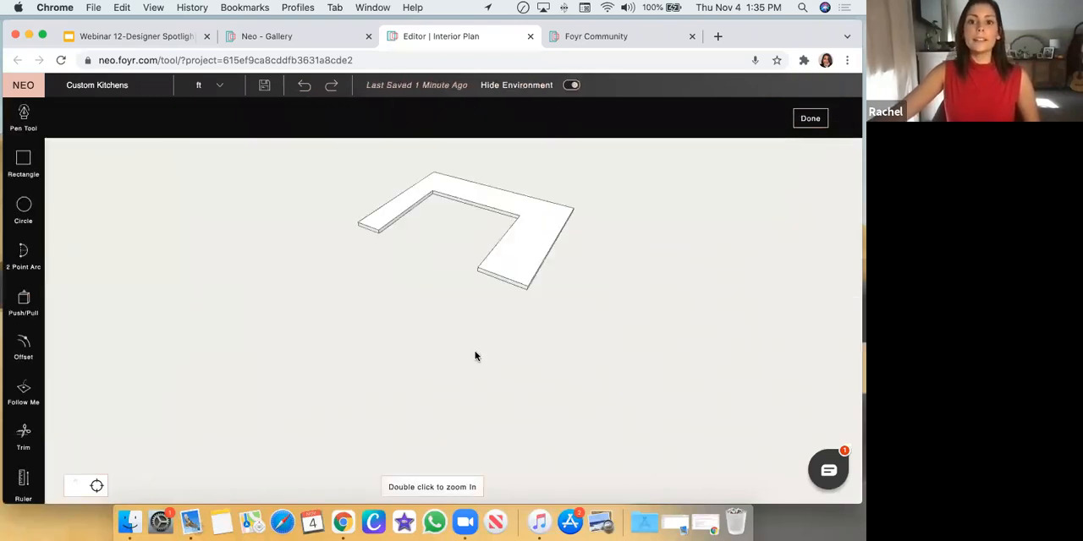
click(571, 85)
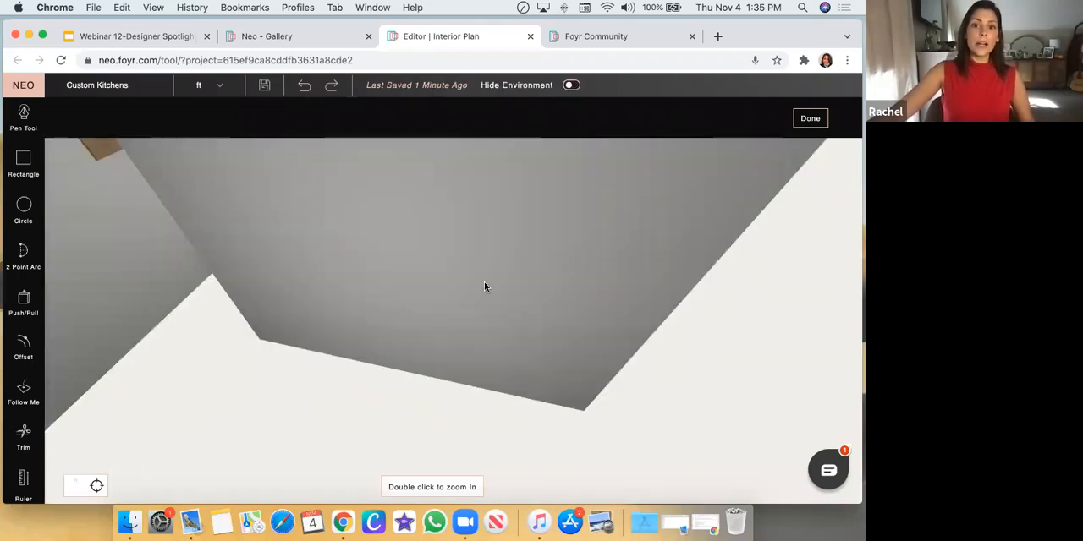
double_click(475, 234)
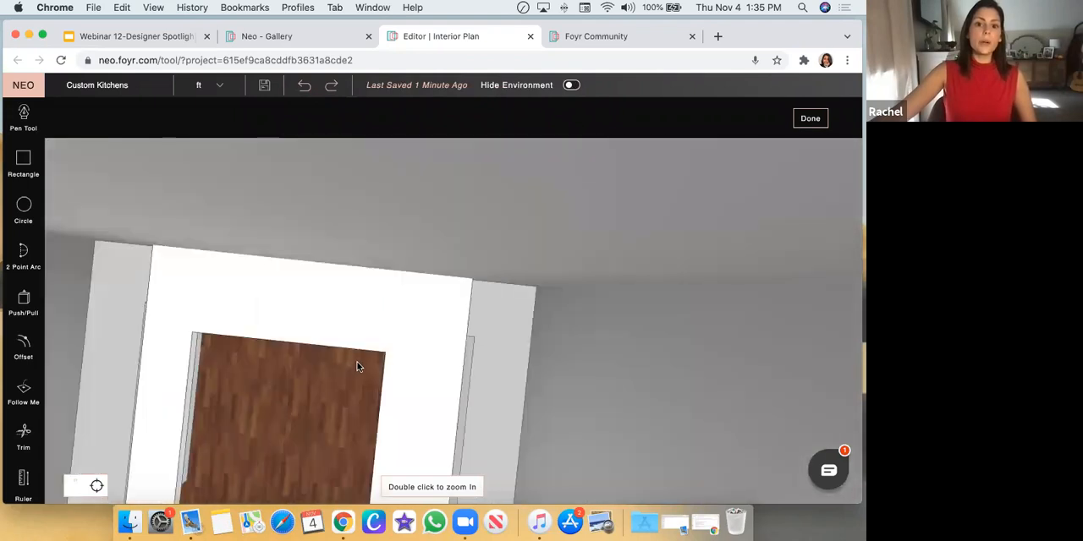
scroll(356, 367, down, 5)
drag(325, 374, 190, 241)
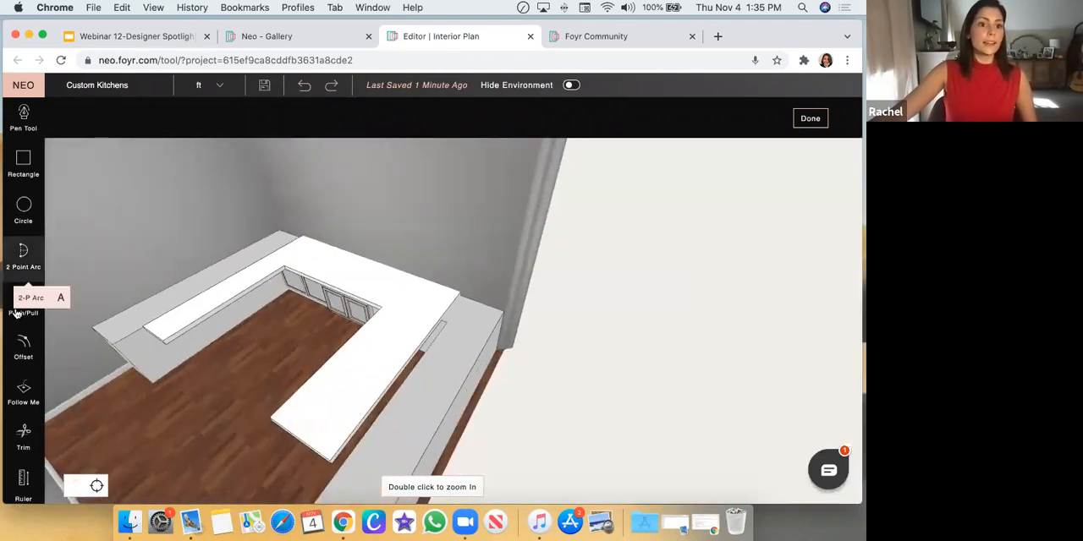
Push/Pull the countertop's right arm outward to the base cabinet's outer side and forward to the cabinet's front end
click(23, 303)
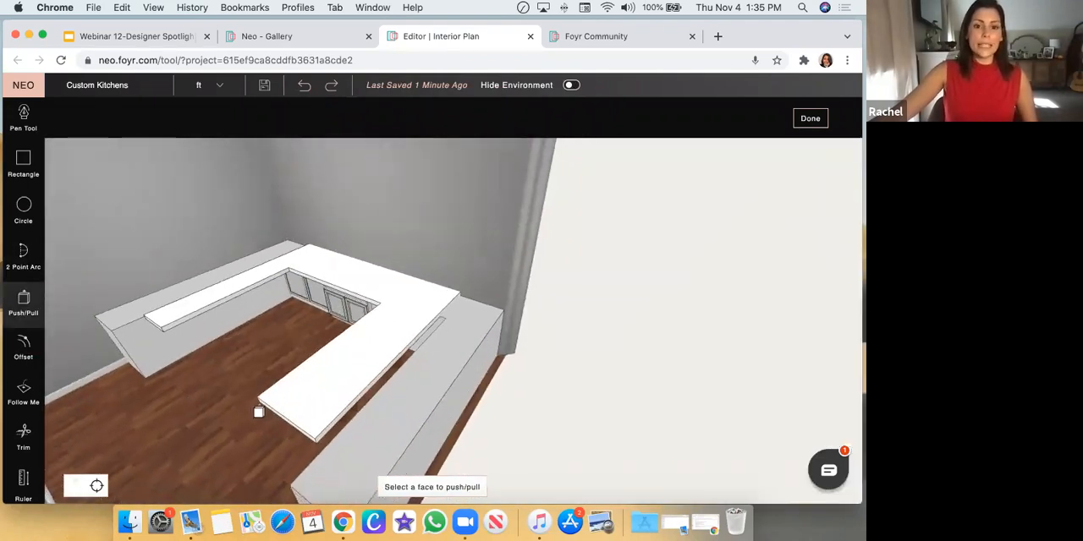
click(337, 423)
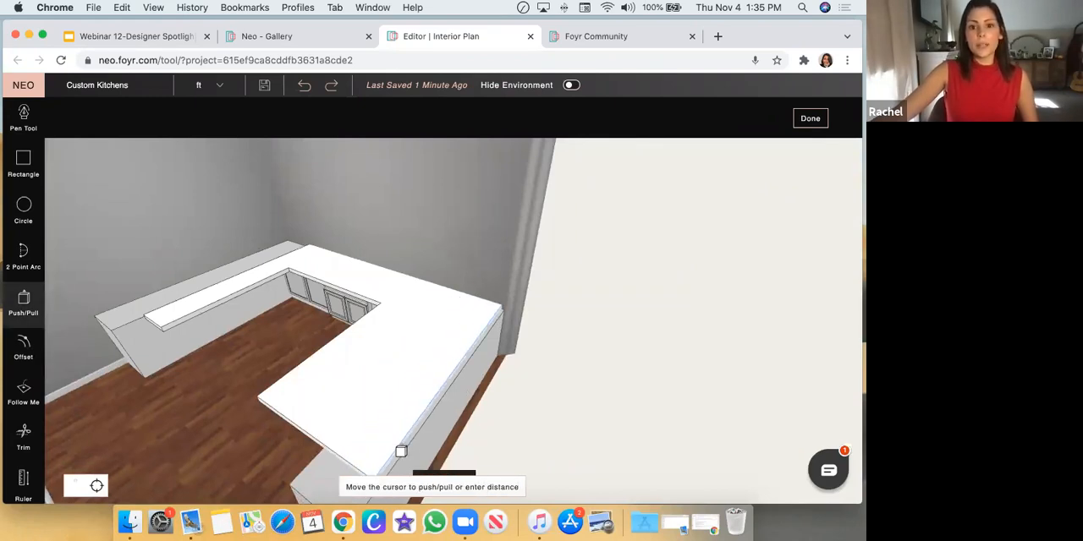
click(403, 453)
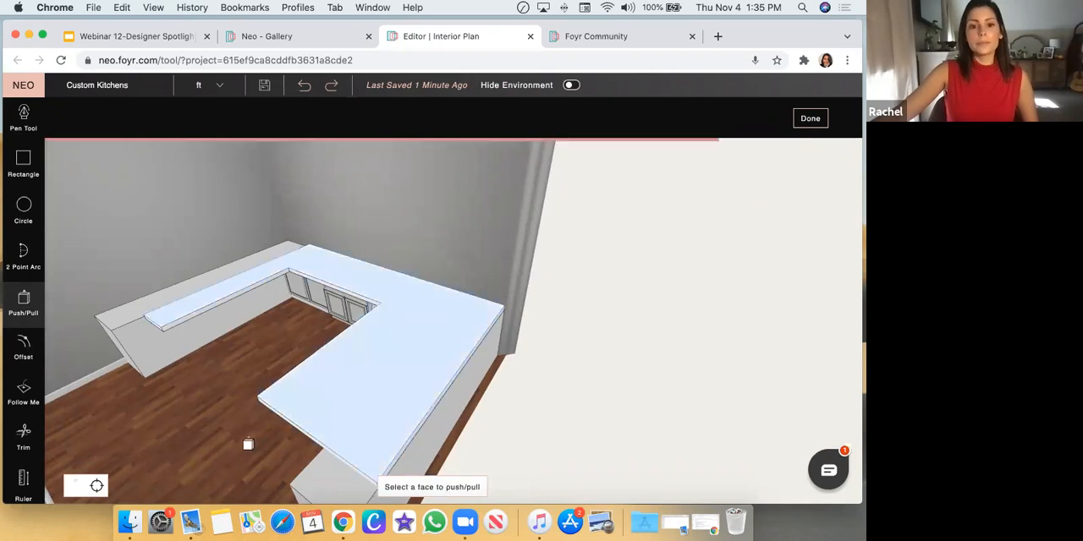
drag(223, 431, 217, 408)
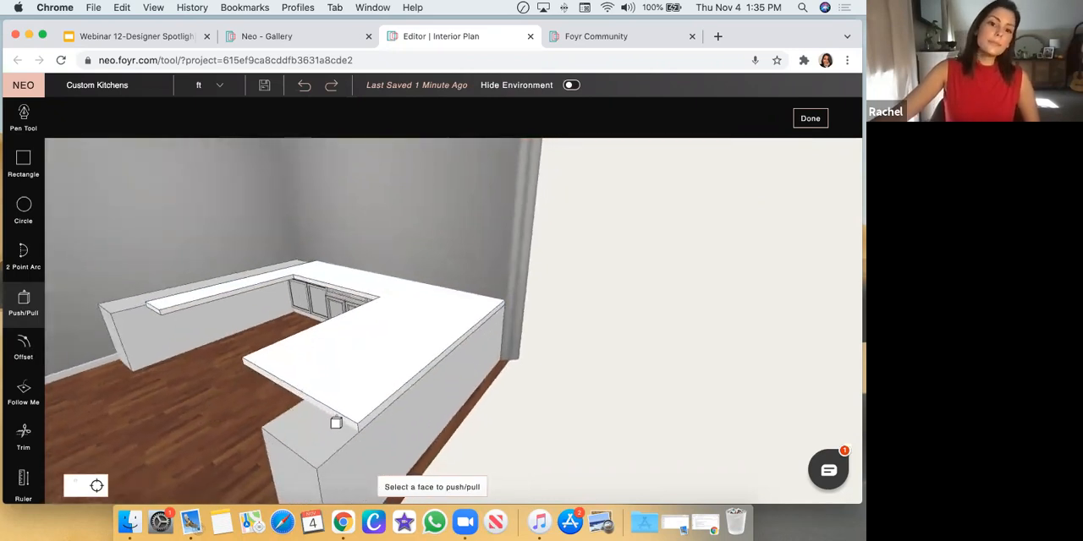
click(336, 422)
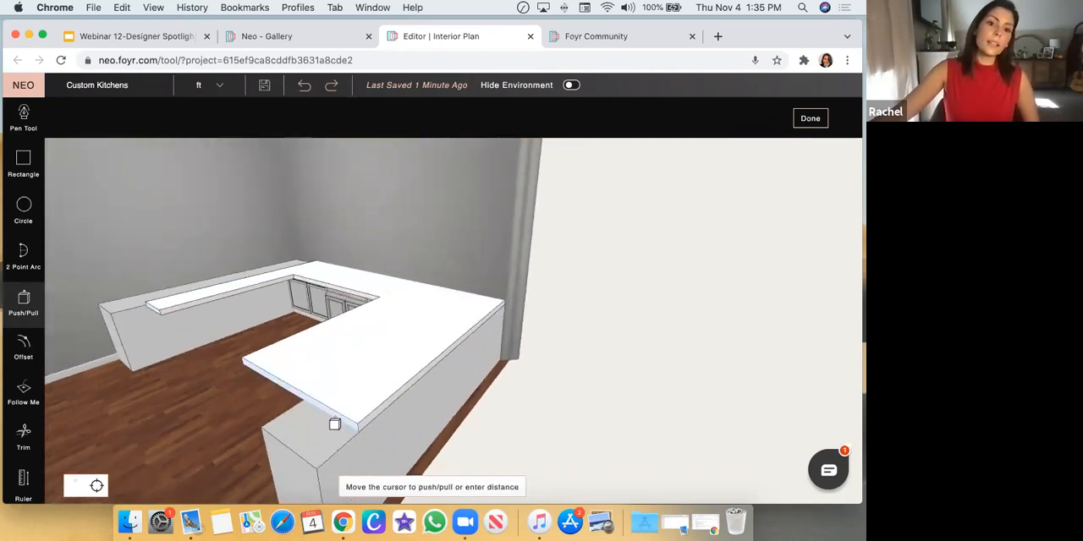
click(298, 451)
Push/Pull the right arm's inner face back in stages until it lines up with the base cabinet's inner side
drag(186, 449, 428, 384)
click(515, 362)
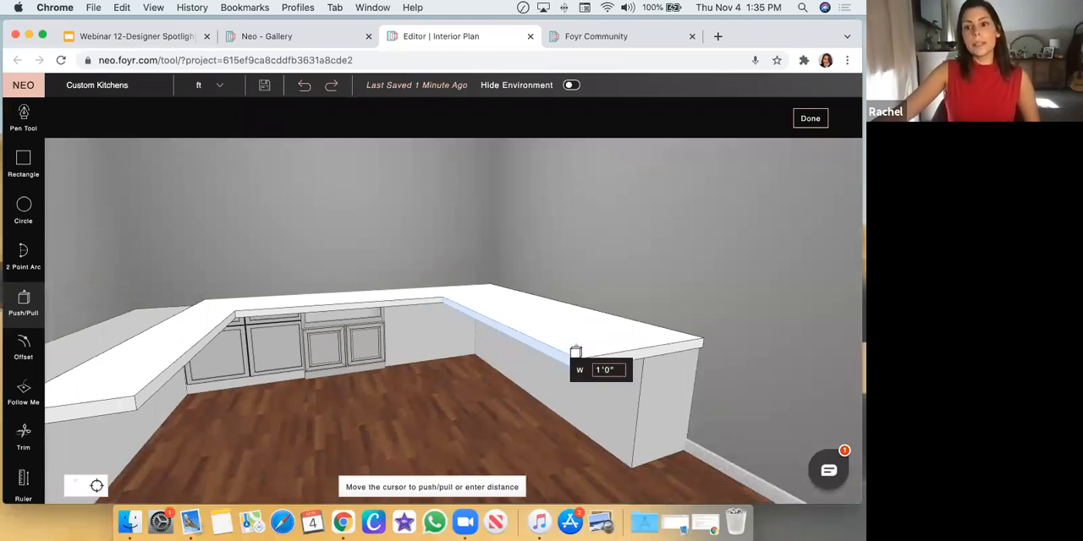
click(627, 318)
middle_drag(627, 318, 543, 295)
click(544, 288)
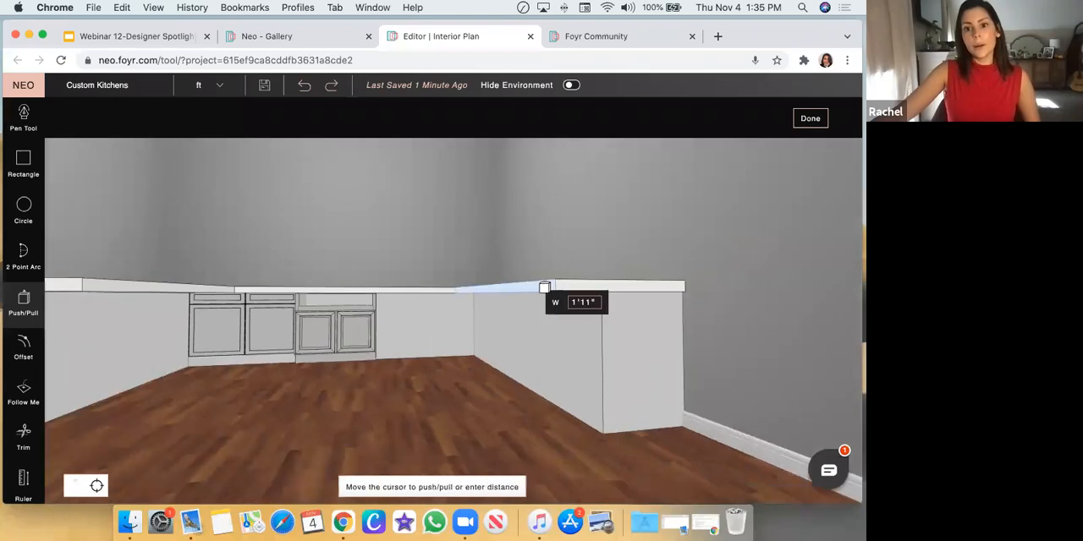
click(562, 287)
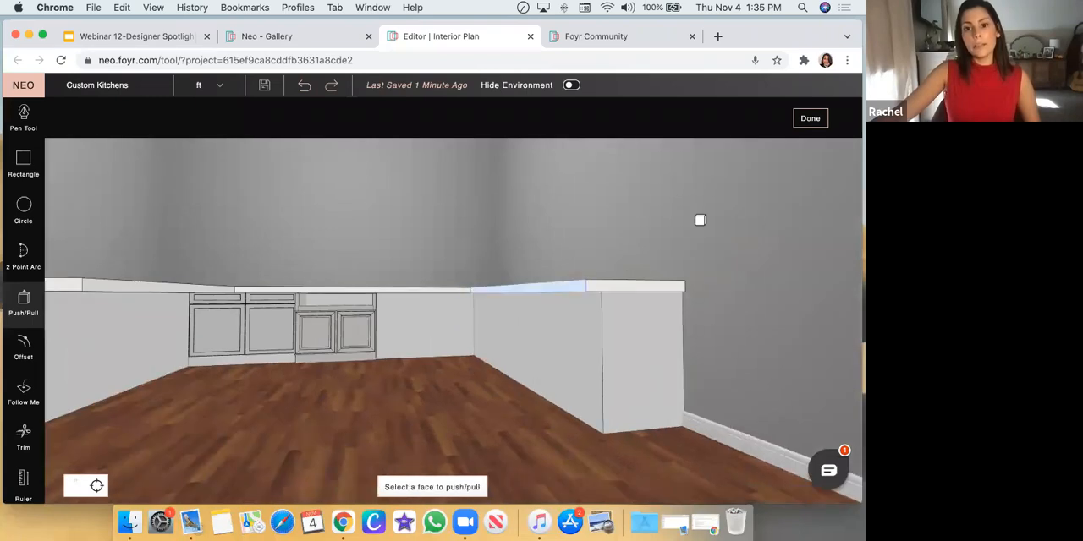
middle_drag(672, 223, 546, 226)
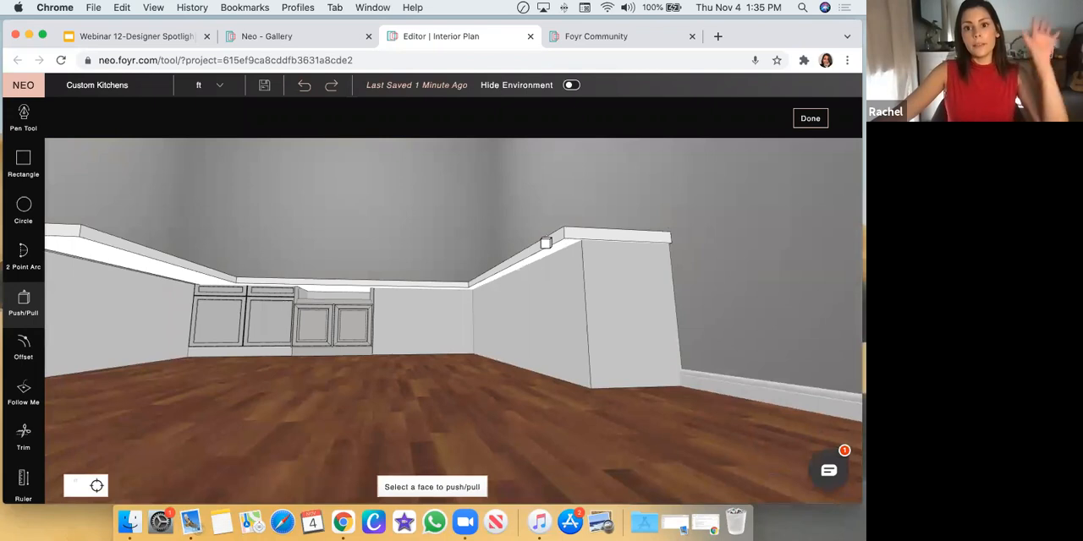
click(547, 241)
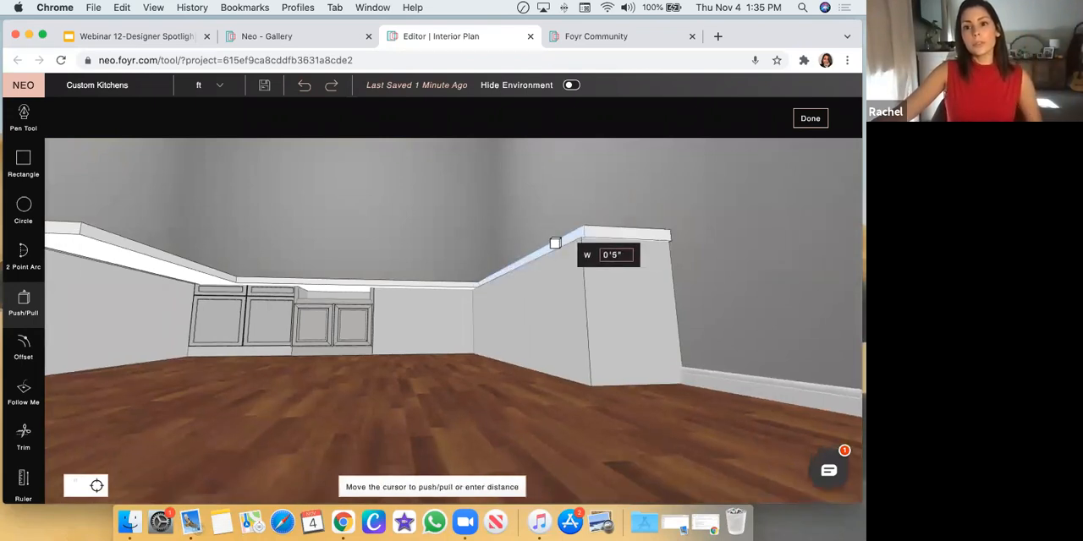
click(595, 234)
drag(643, 210, 606, 282)
Push/Pull the left arm's outer side out about 2'3" and extend its front end to cover the base cabinet
middle_drag(115, 337, 301, 405)
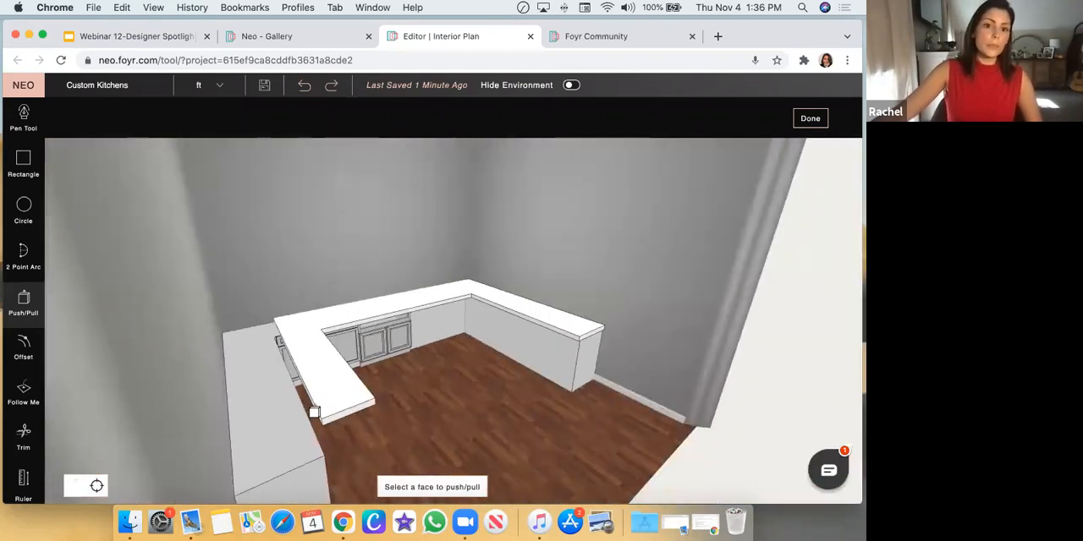
click(316, 411)
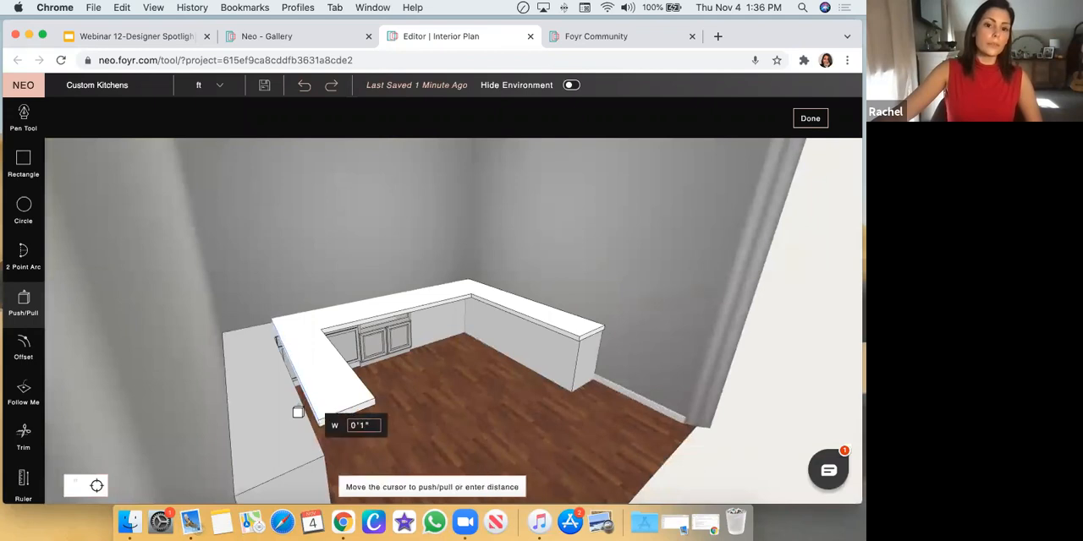
click(246, 420)
click(350, 414)
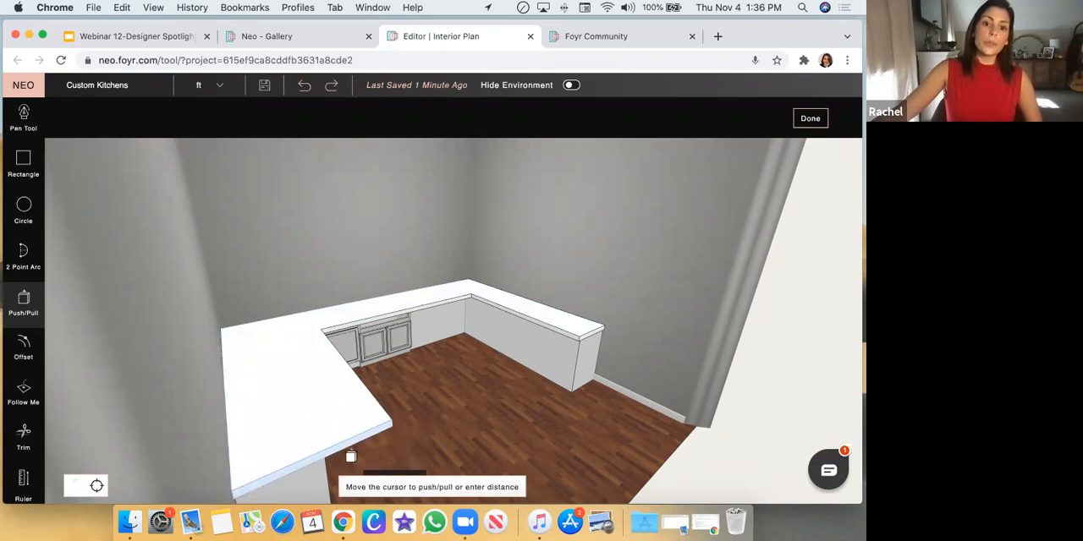
click(350, 458)
Push/Pull the left arm's inner face back about 1'11" to line up with the base cabinet below
middle_drag(439, 398, 276, 353)
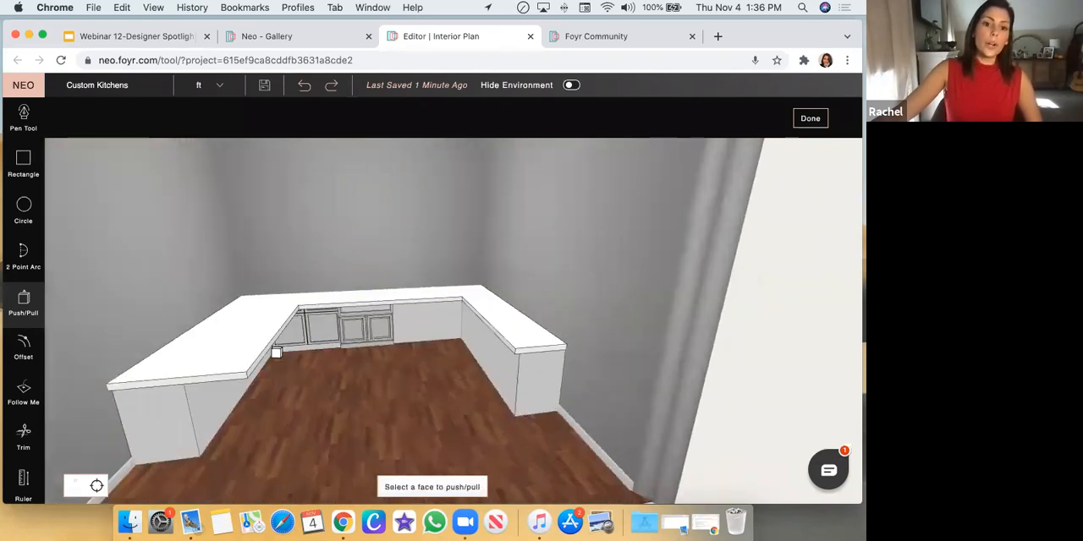
click(262, 358)
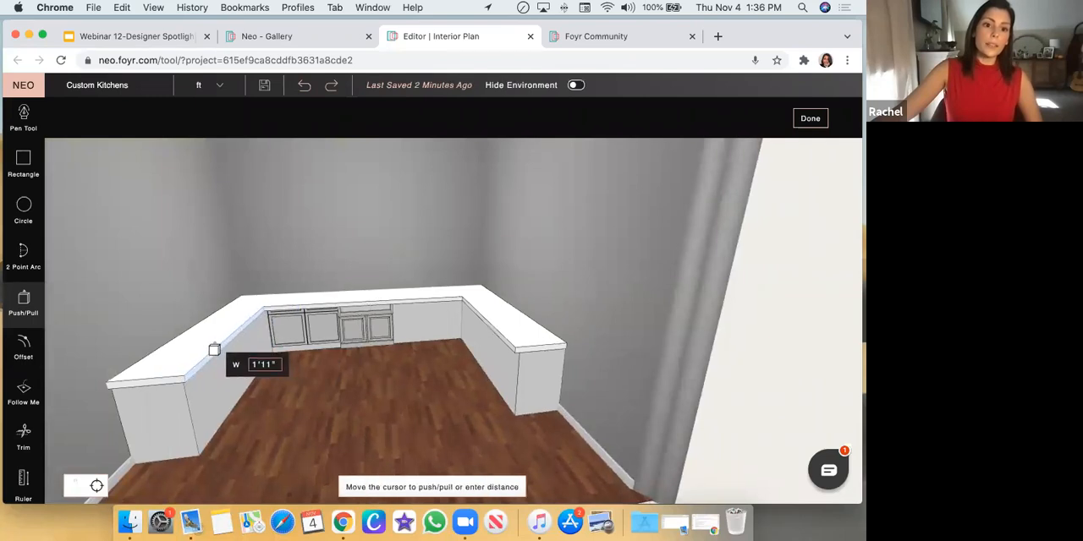
click(214, 349)
Push/Pull the inner face of the countertop's back section in by about 3 inches over the rear cabinets
middle_drag(350, 373, 253, 335)
middle_drag(367, 375, 322, 265)
click(320, 277)
click(320, 274)
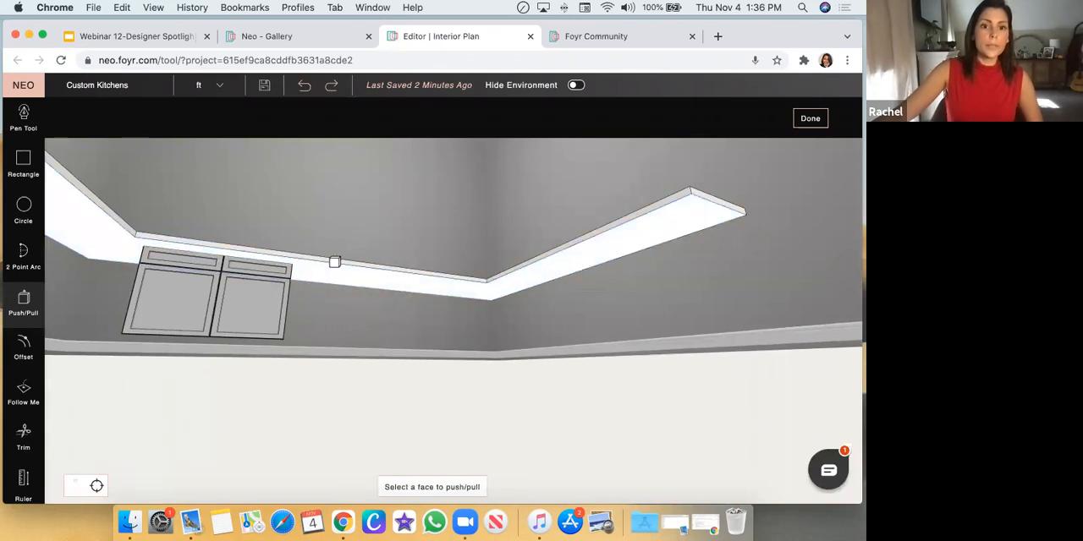
click(332, 263)
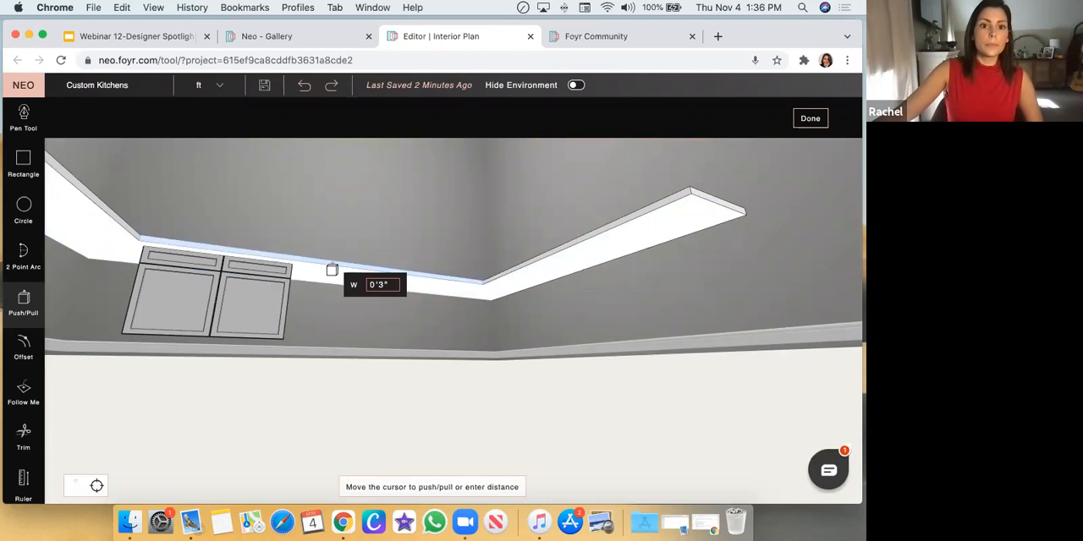
click(332, 263)
Outline a rectangular cutout about 3 feet wide on the back section's inner edge with the Pen tool, above the shorter cabinet
scroll(350, 347, down, 5)
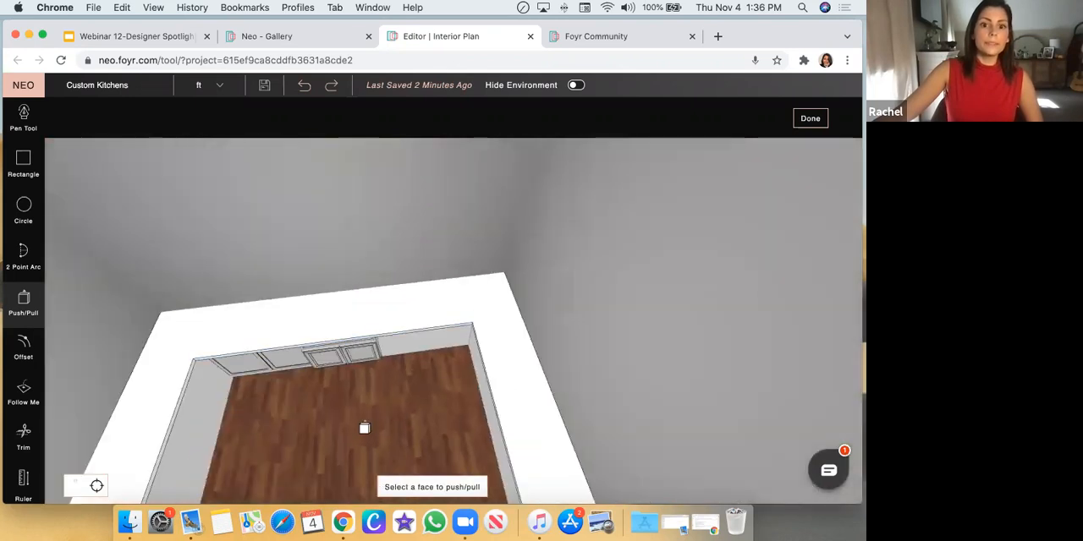
click(23, 121)
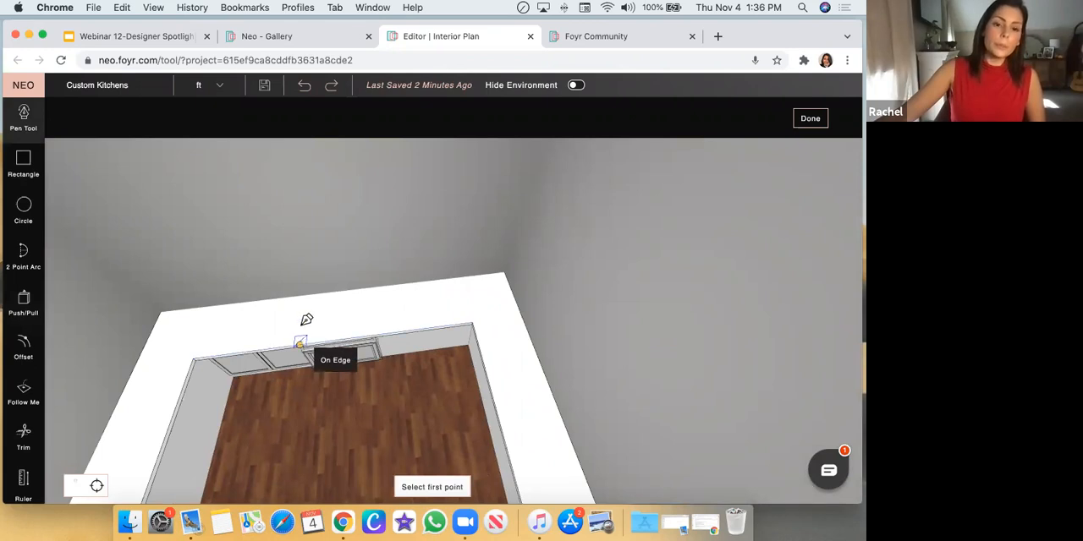
click(301, 343)
click(302, 307)
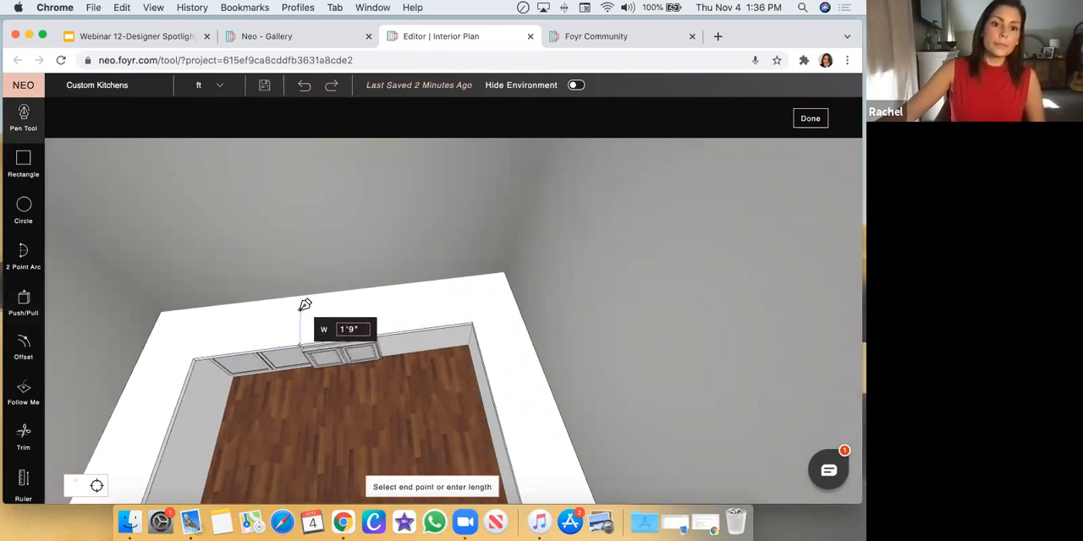
click(370, 303)
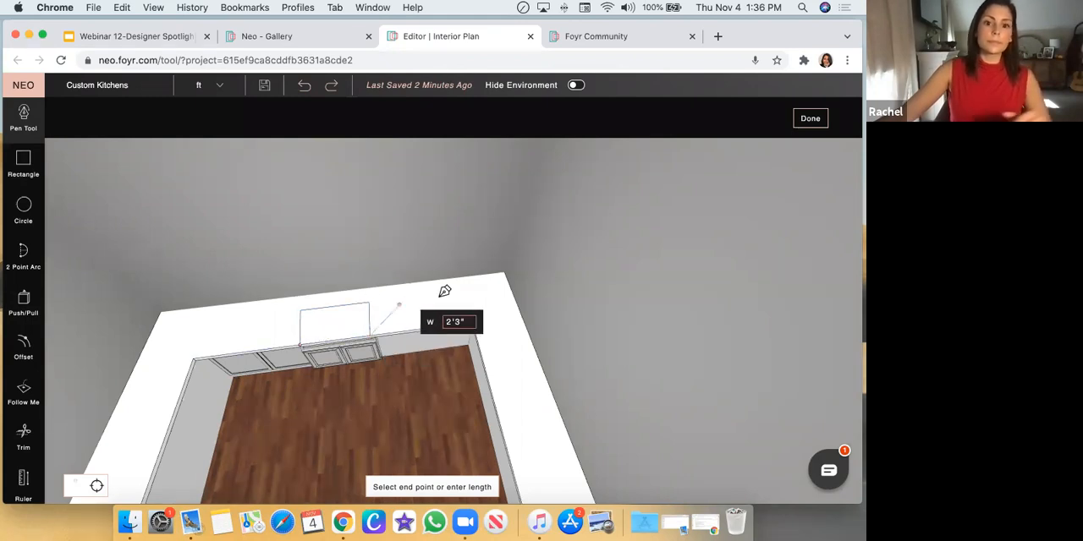
click(376, 338)
Trim away one of the cutout outline's side lines that meets the countertop's inner edge
middle_drag(490, 361, 570, 422)
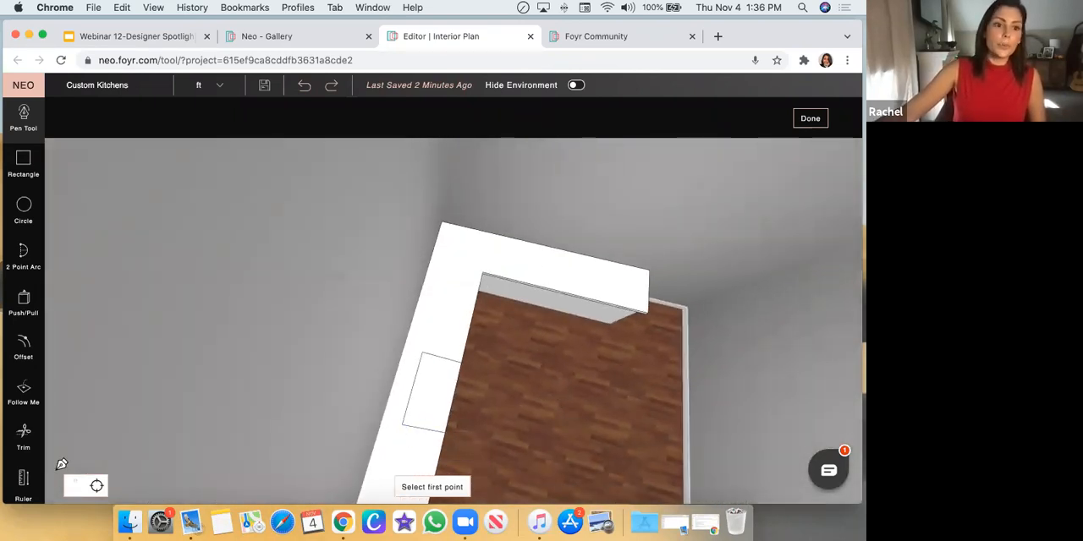
click(24, 437)
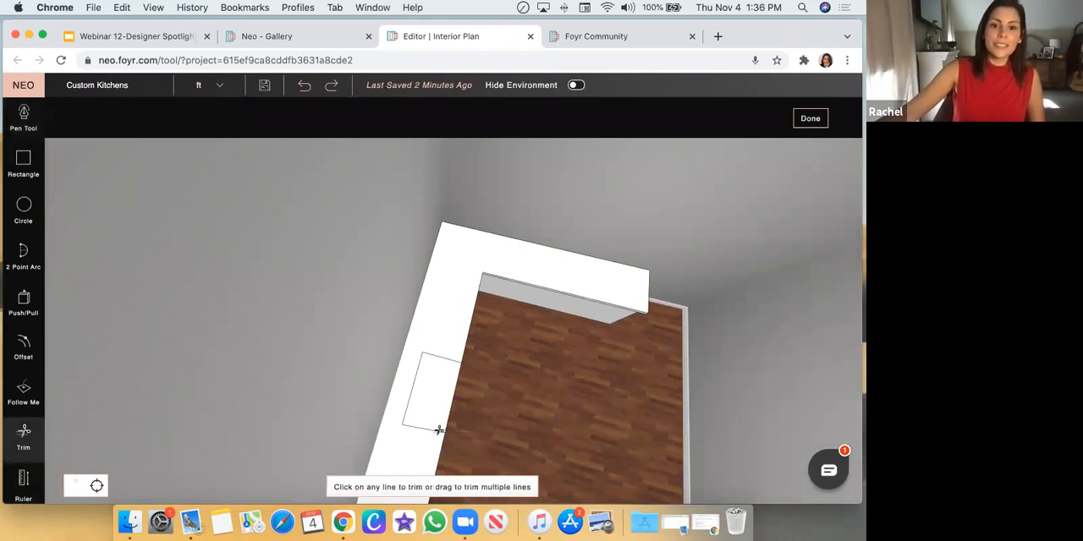
click(440, 429)
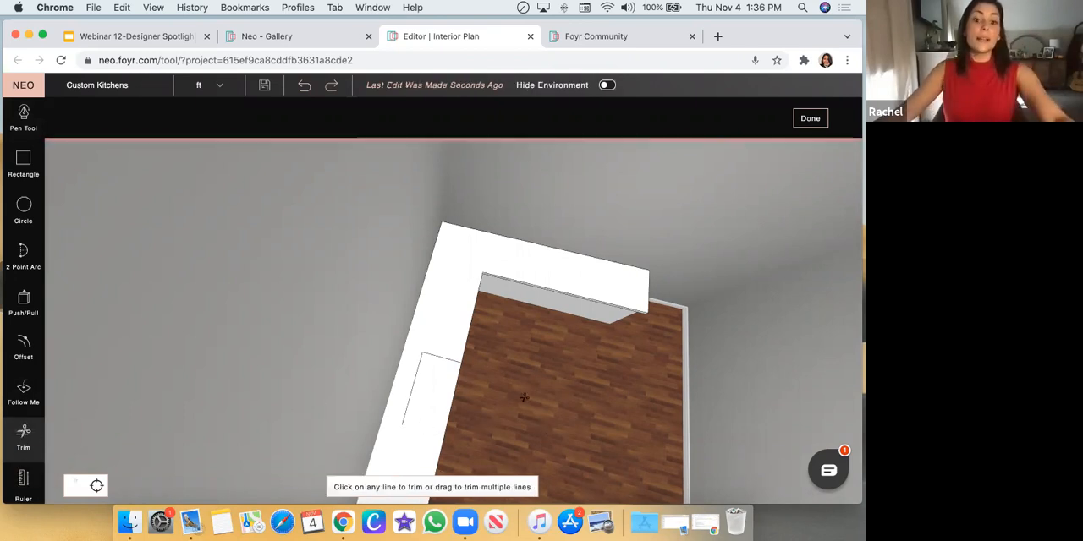
Redraw the missing side line of the cutout outline with the Pen tool, joining its back corner to the countertop's inner edge
key(Escape)
drag(550, 375, 379, 421)
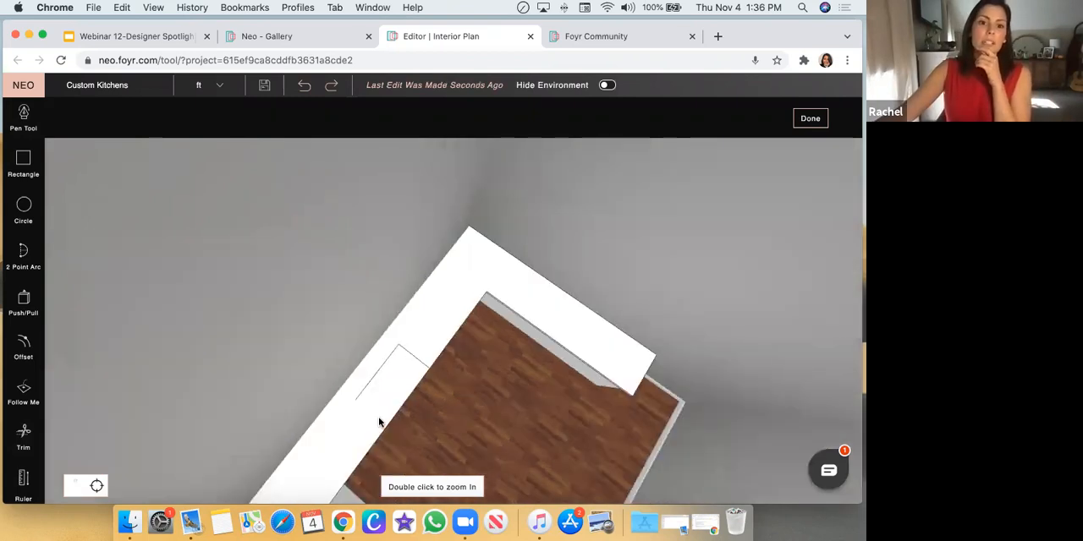
double_click(379, 422)
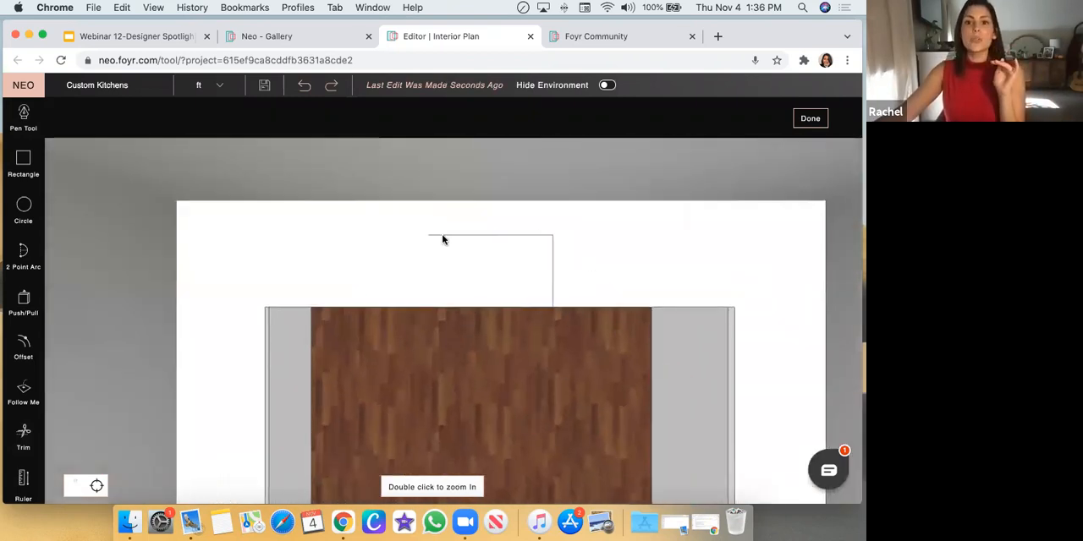
drag(522, 431, 525, 367)
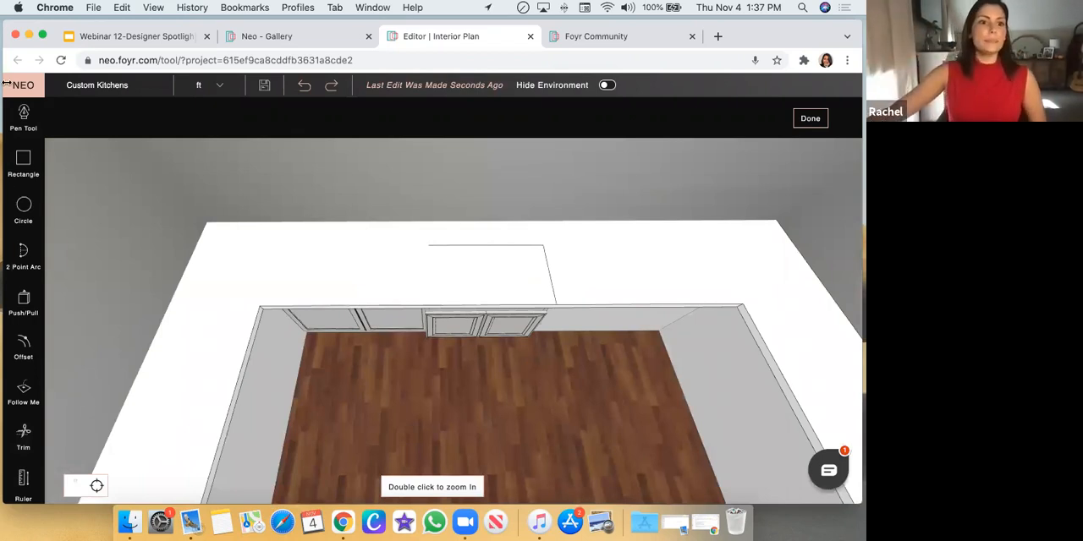
click(27, 123)
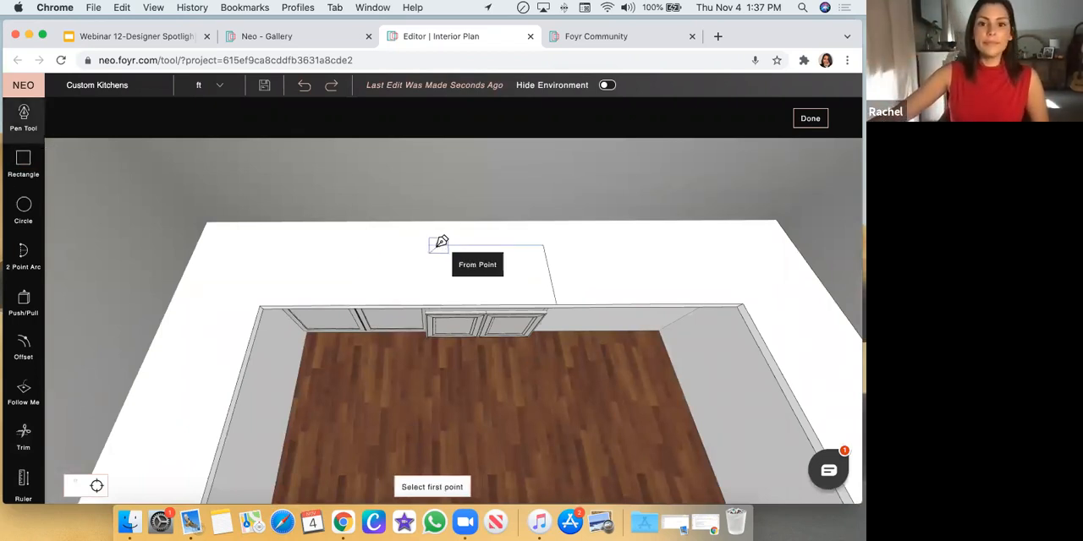
click(430, 247)
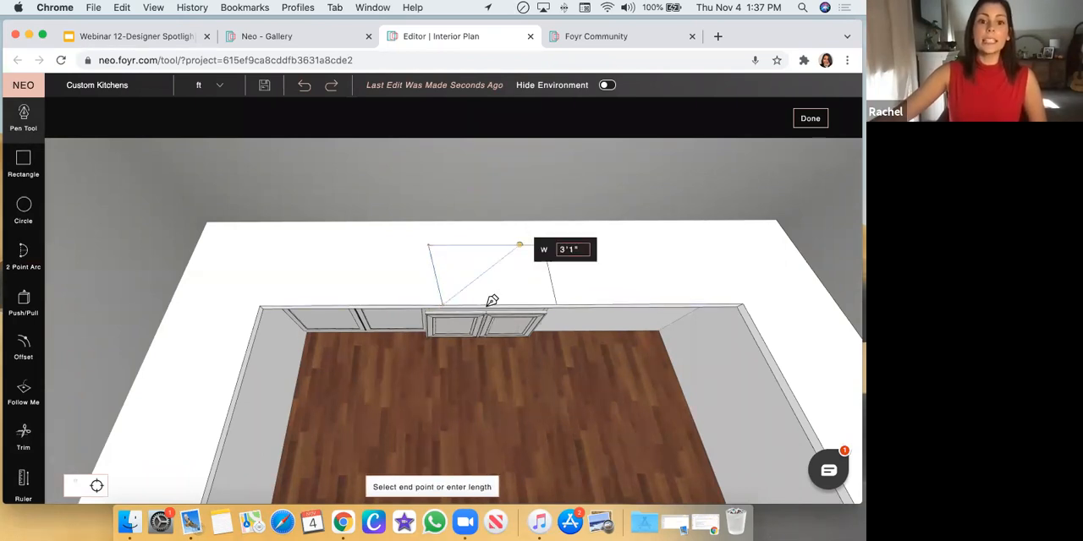
key(Escape)
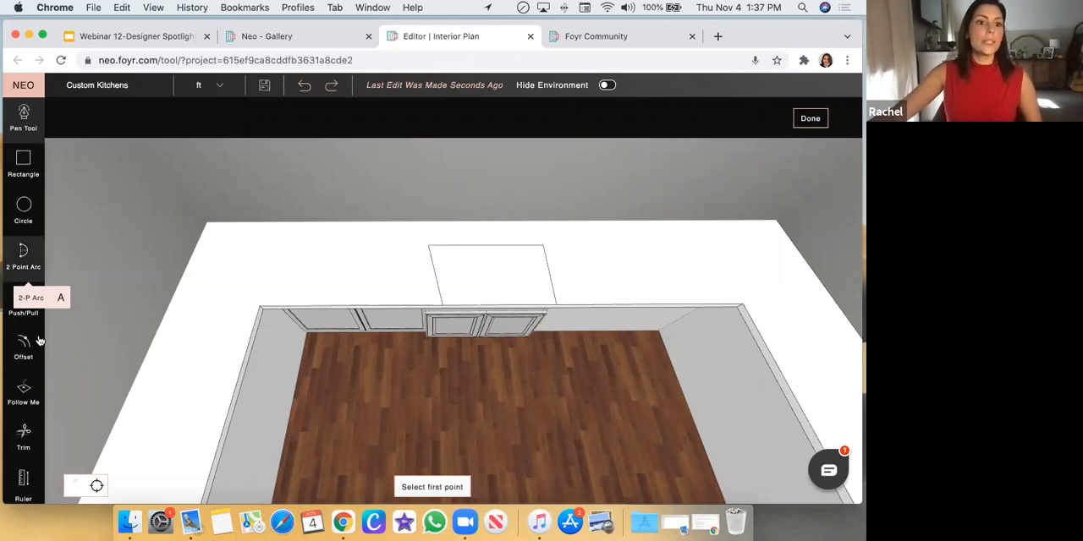
Push/Pull the outlined face down 2 inches through the countertop to open the cutout above the shorter cabinet
click(24, 303)
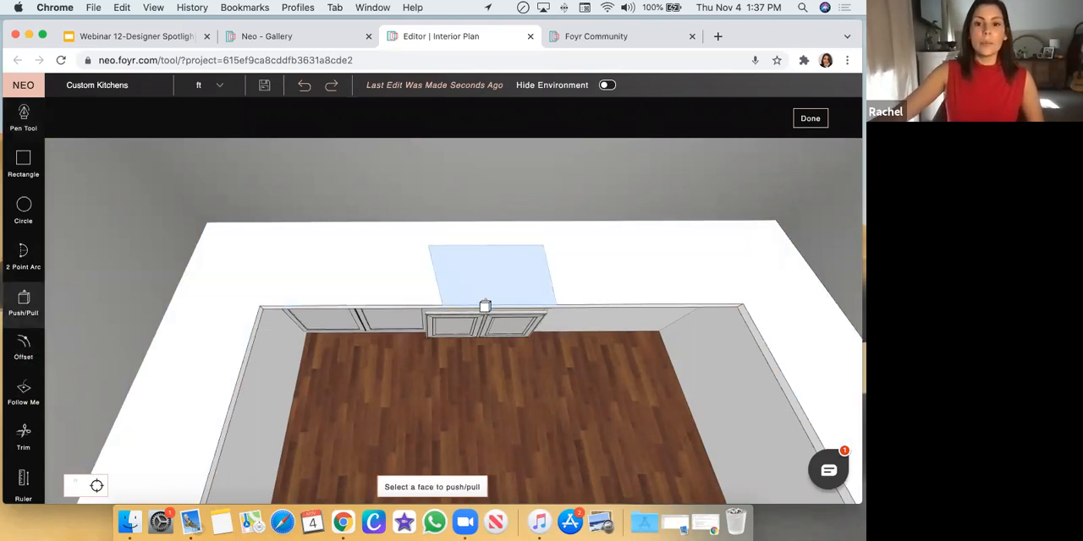
click(486, 291)
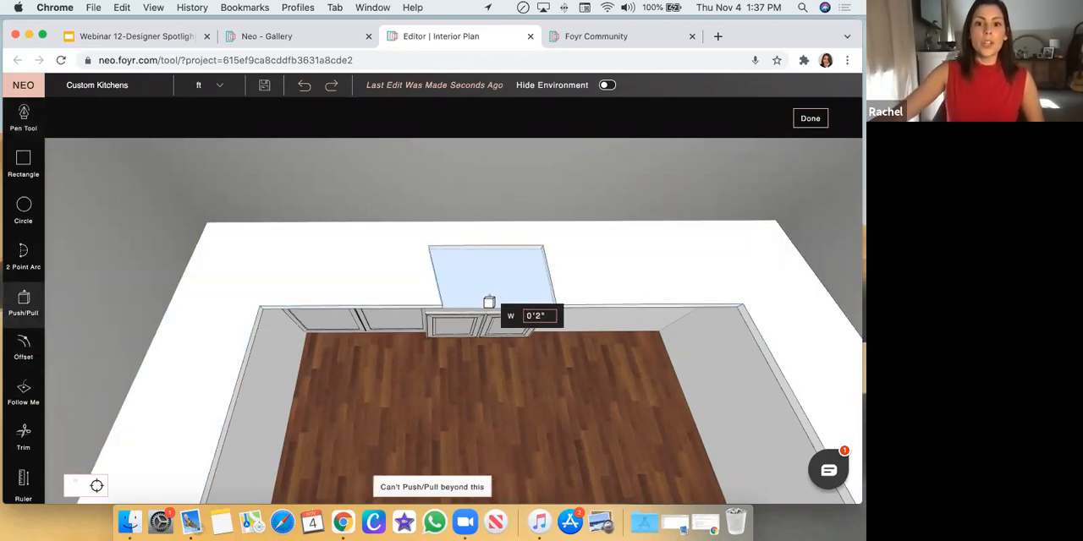
click(504, 352)
middle_drag(503, 352, 510, 290)
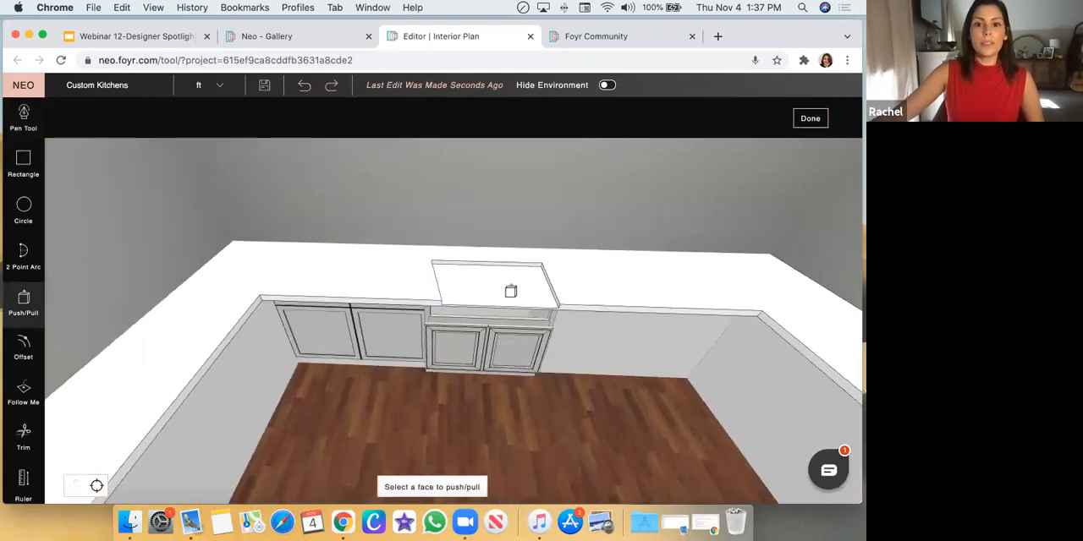
click(511, 297)
click(514, 300)
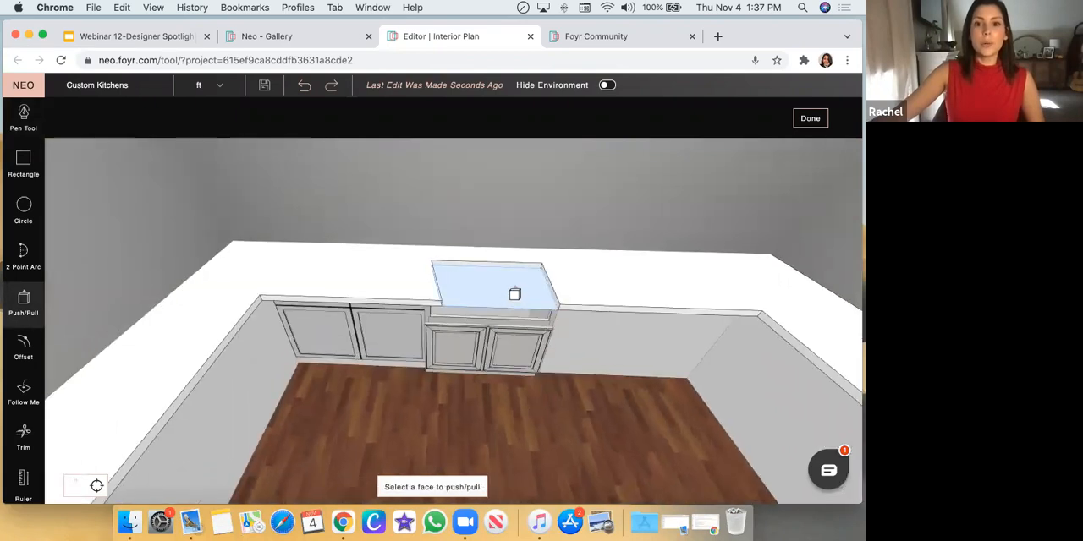
key(Escape)
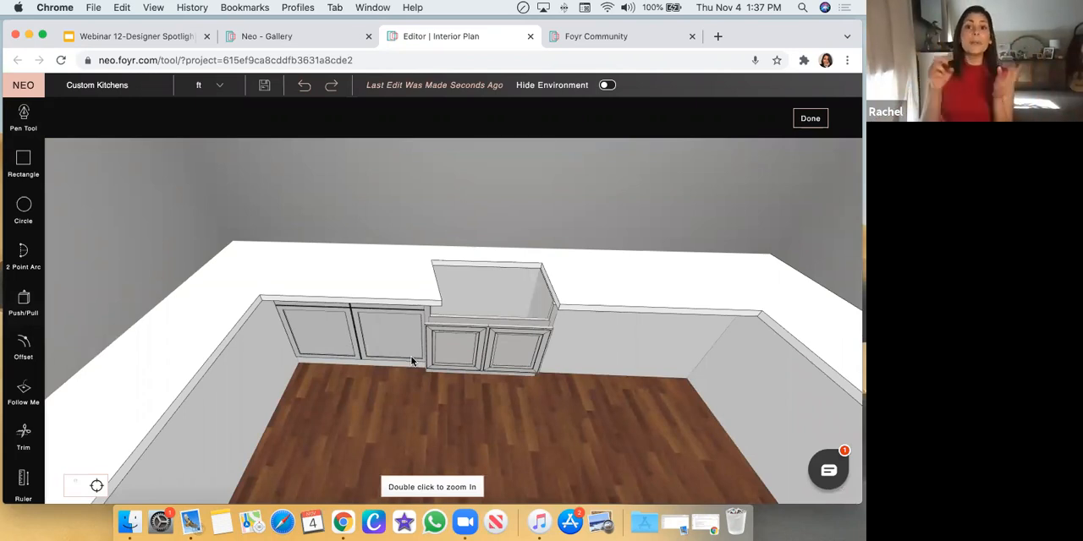
click(27, 442)
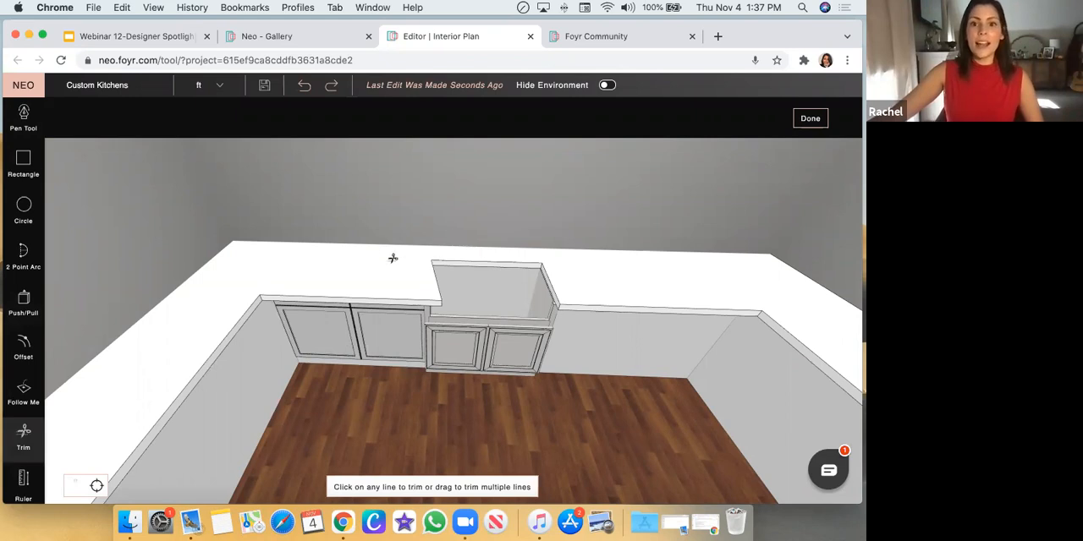
click(441, 290)
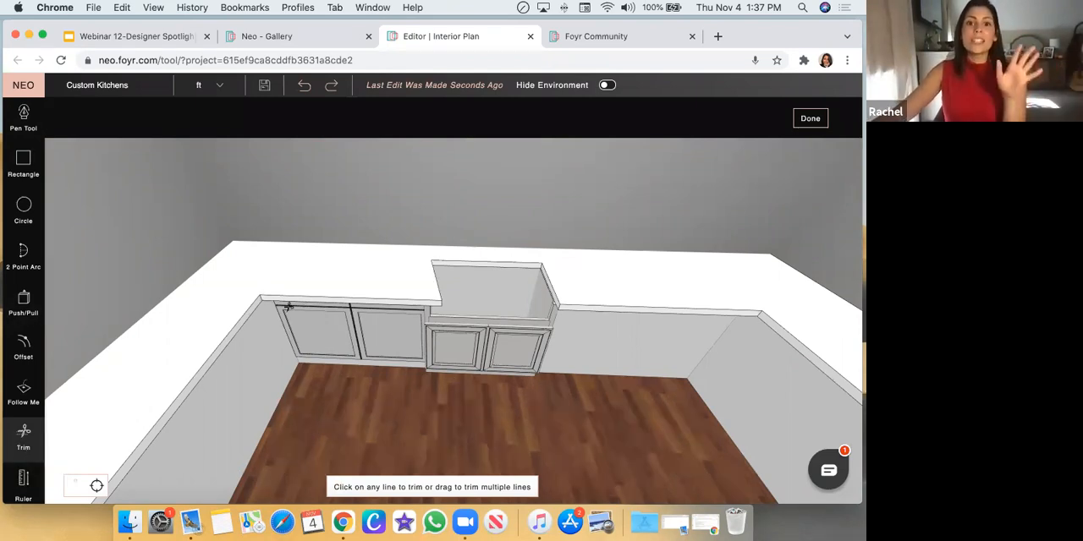
key(Escape)
Draw a line about 1'9" long with the Pen tool from the cutout's back left corner straight to the countertop's front edge
drag(446, 212, 455, 285)
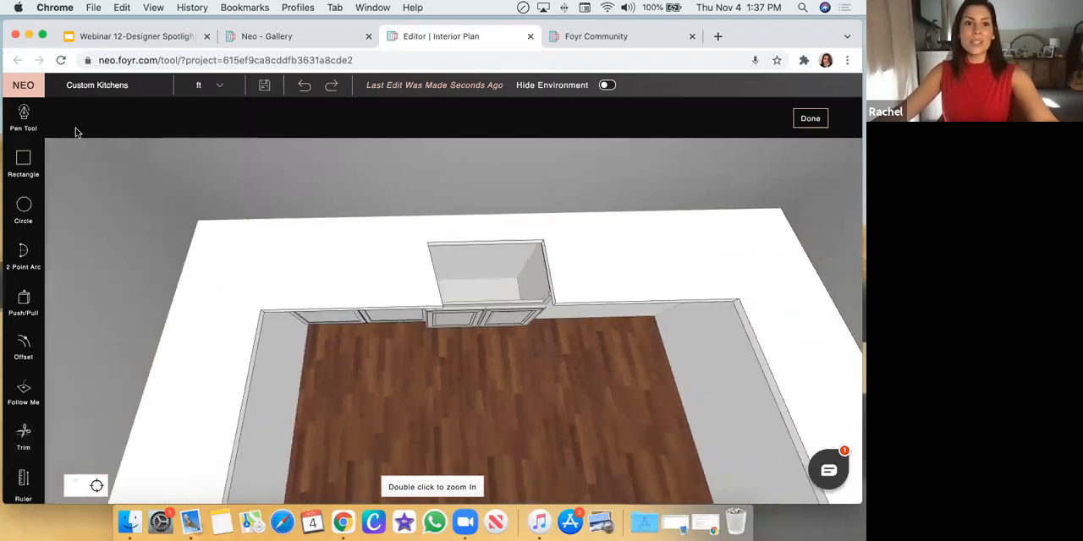
click(24, 119)
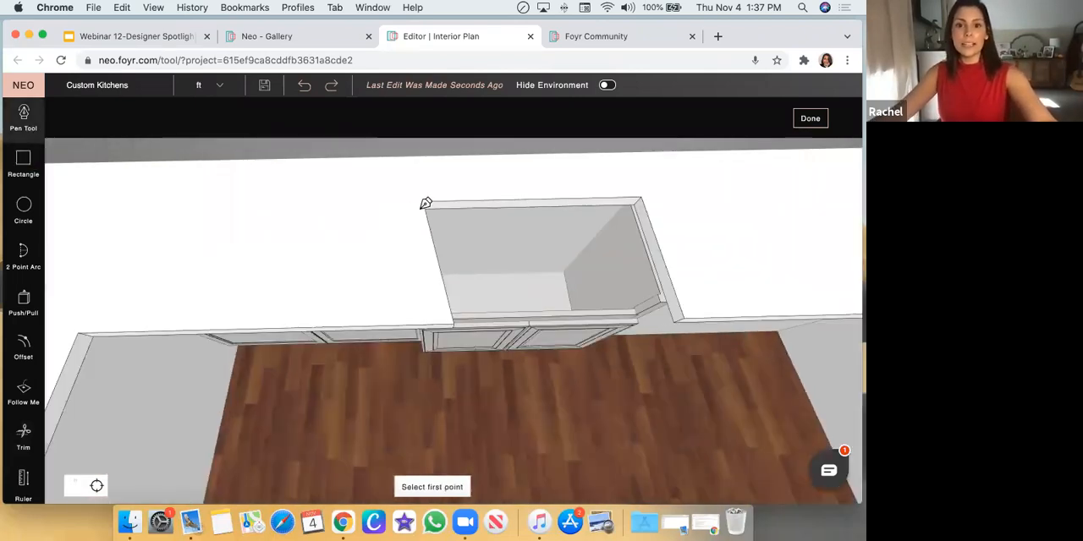
click(423, 203)
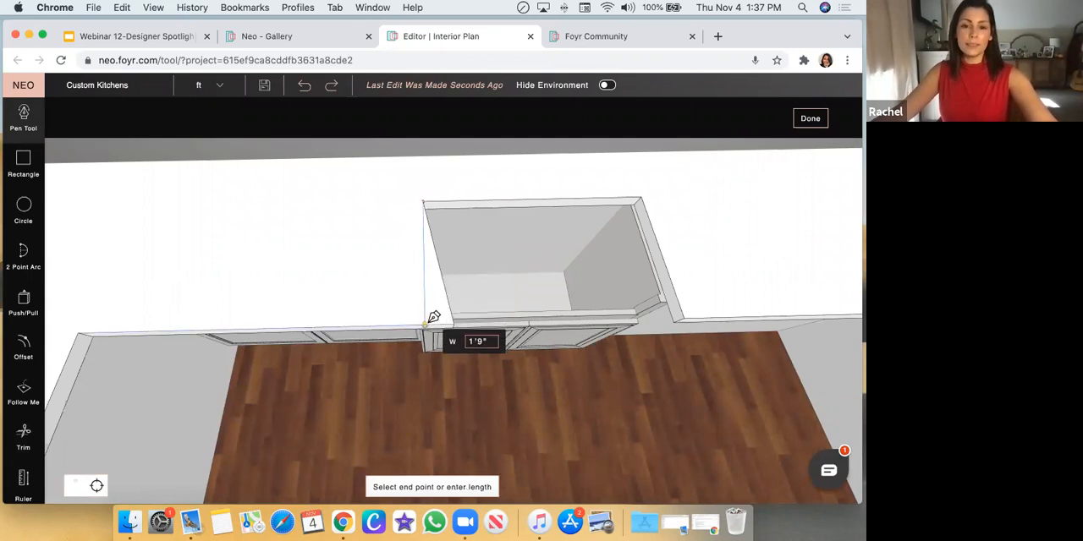
click(427, 320)
key(Escape)
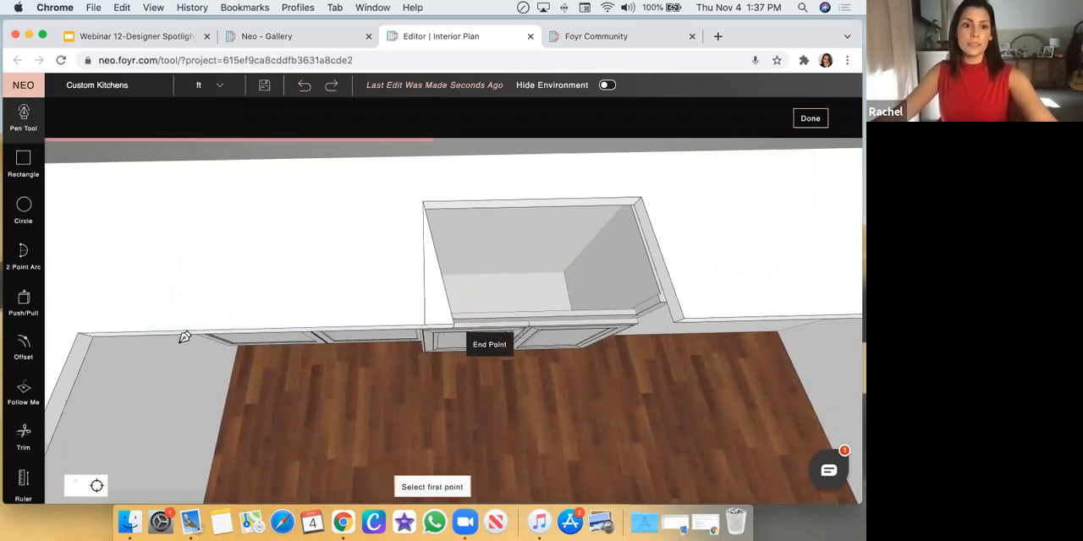
Push/Pull the narrow triangular sliver beside the new line down 2 inches to cut it out of the countertop
click(25, 313)
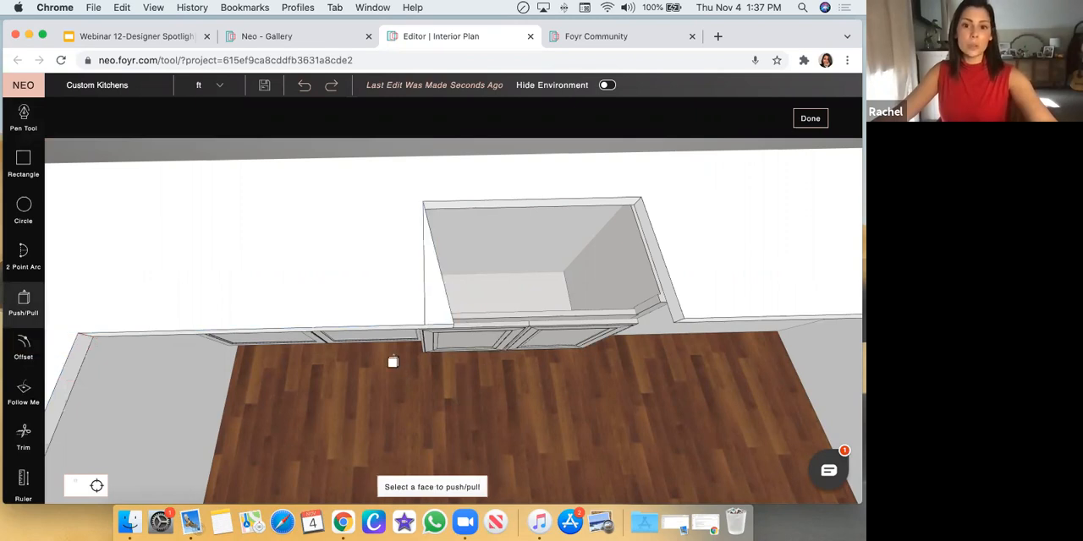
middle_drag(392, 360, 431, 288)
click(431, 292)
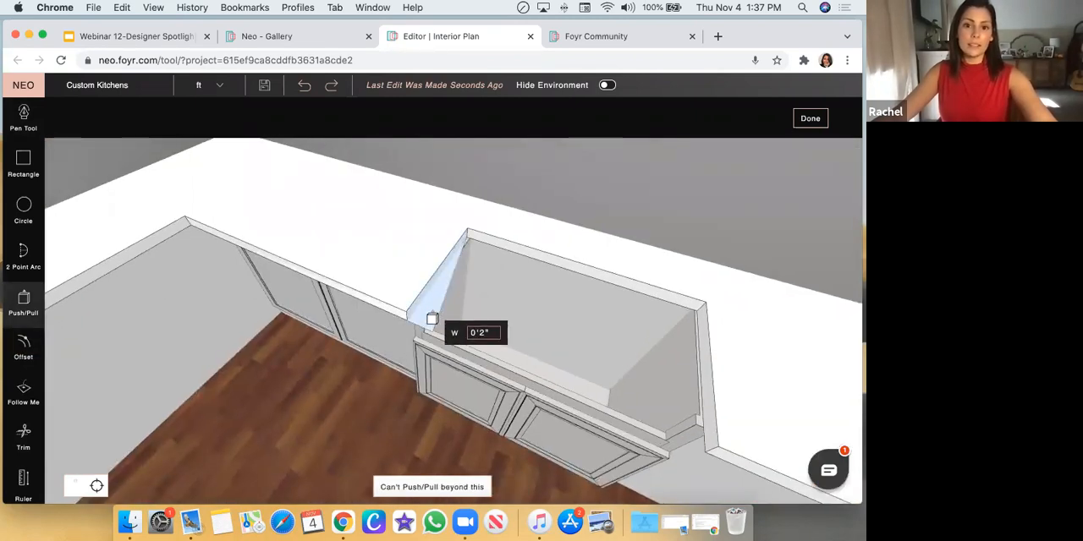
click(432, 319)
Push/Pull the cutout's left side face slightly towards the cabinet side, and its back face by about 2 inches
middle_drag(302, 403, 435, 321)
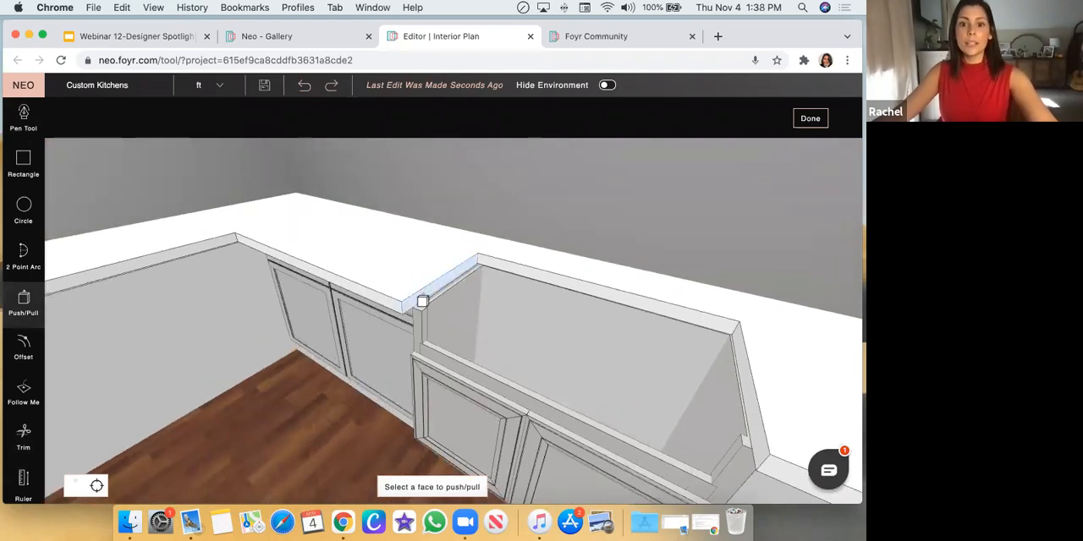
click(423, 303)
key(Escape)
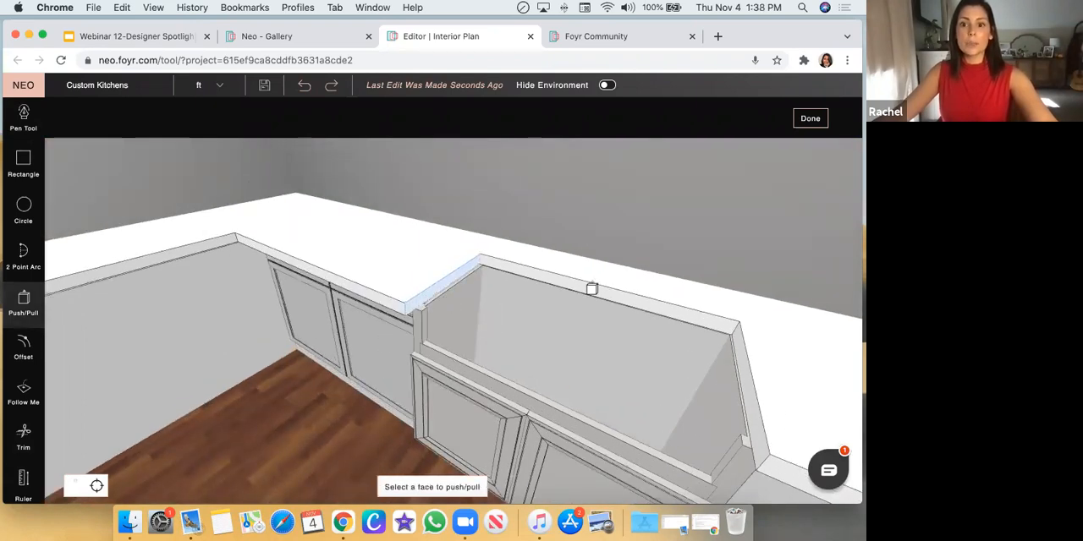
click(597, 287)
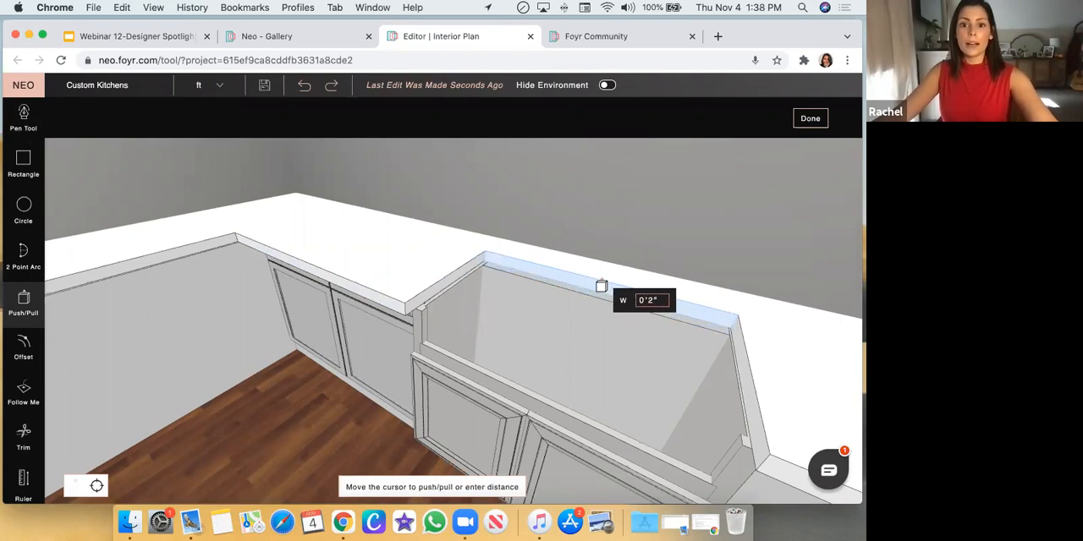
click(600, 286)
Push/Pull the countertop's front faces on both sides of the cutout back by about 1 inch
click(383, 303)
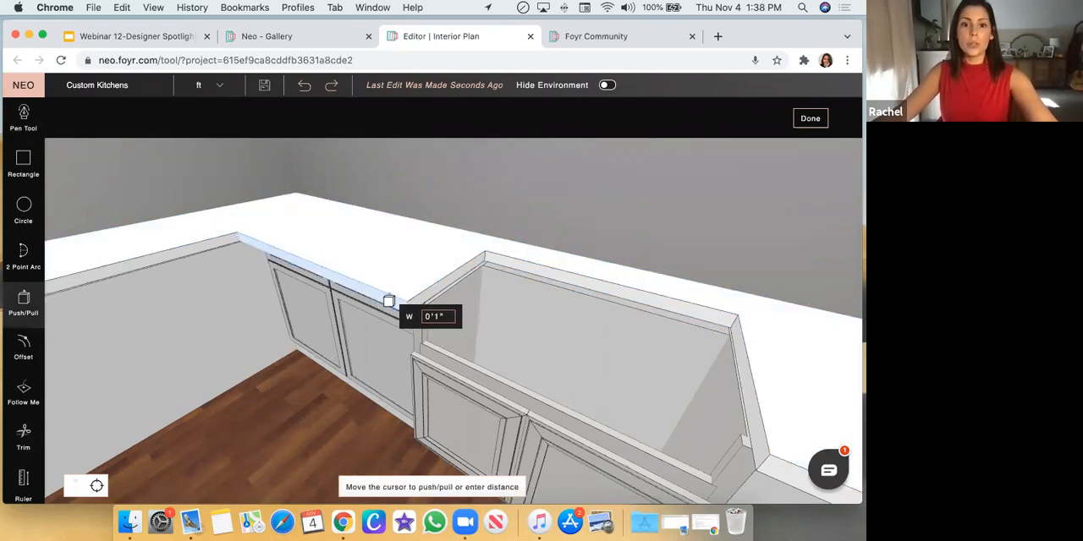
click(386, 306)
drag(366, 420, 420, 408)
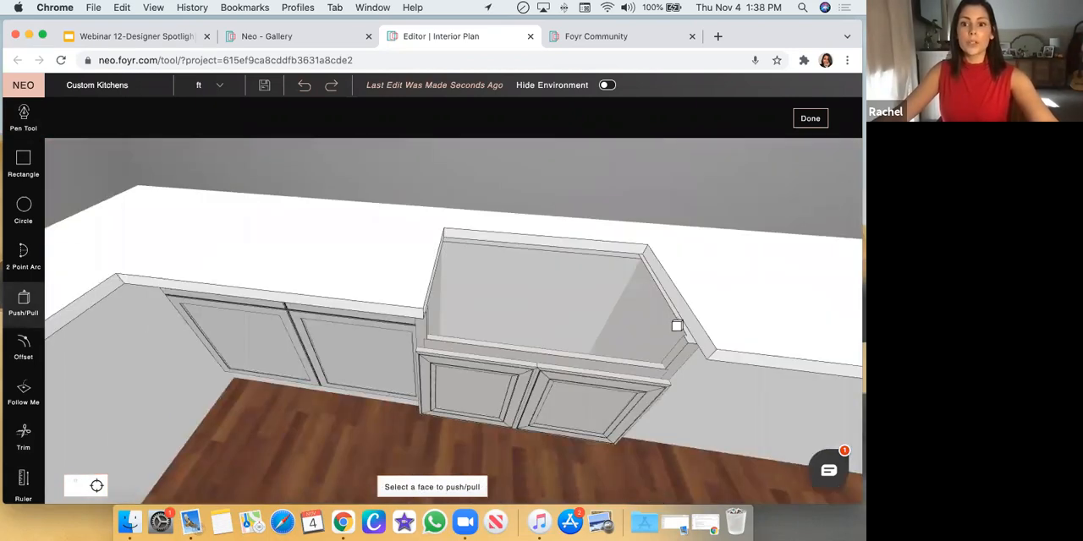
click(720, 358)
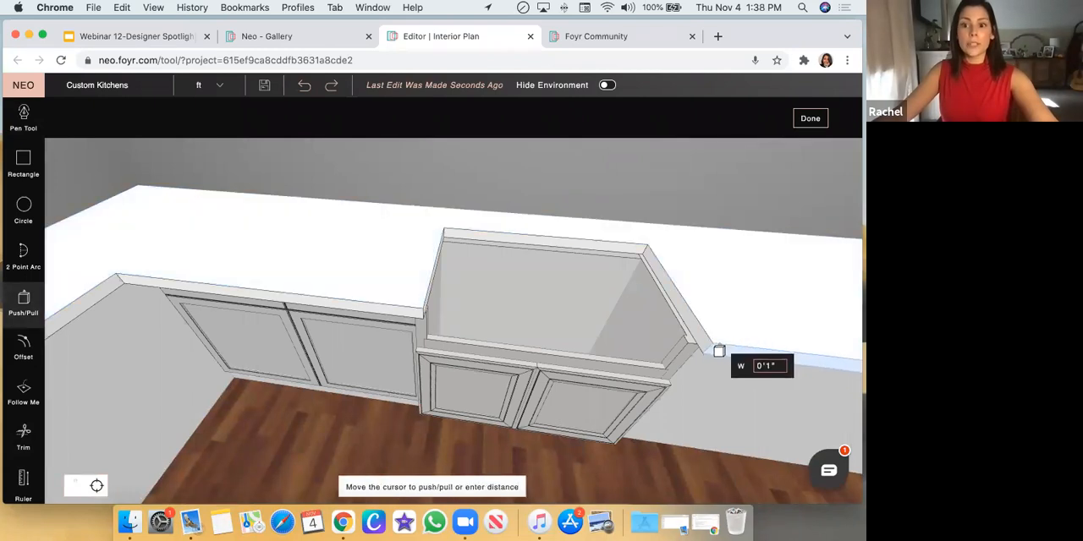
click(702, 342)
Nudge the cutout's right side face slightly inward with Push/Pull
click(701, 343)
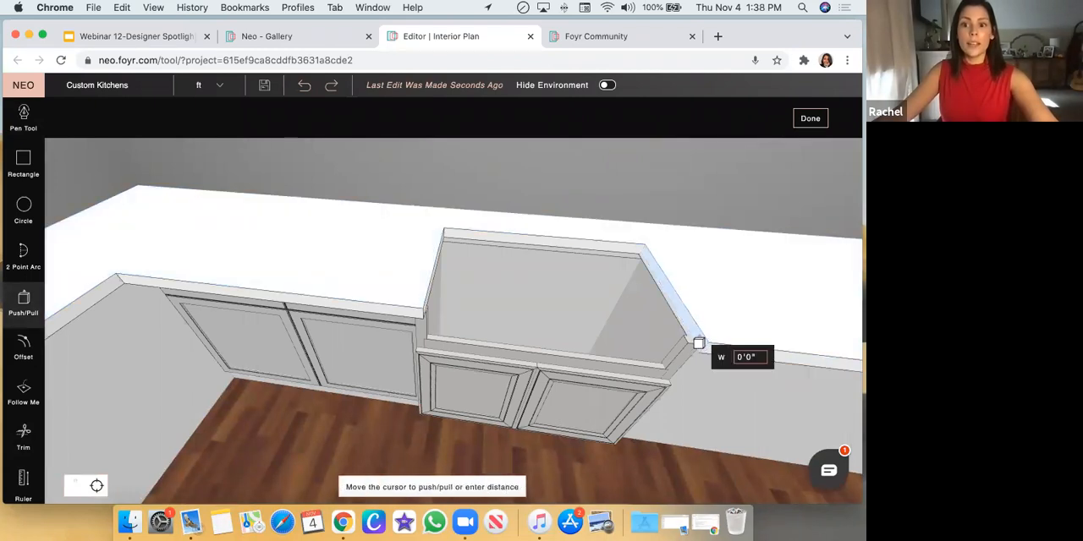
click(698, 342)
key(Escape)
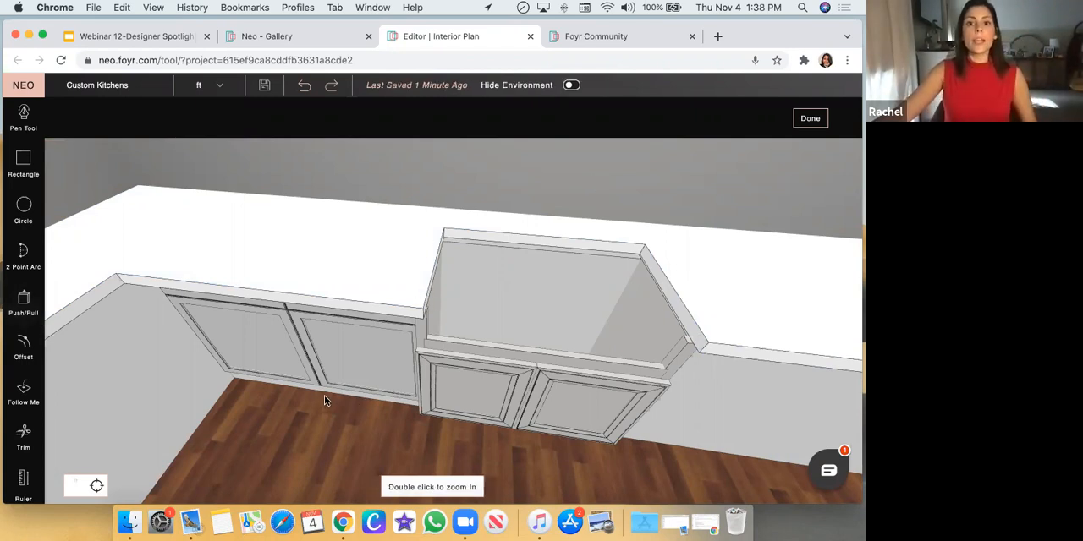
Finish editing the U-shaped countertop and return to the full room model
scroll(324, 395, down, 3)
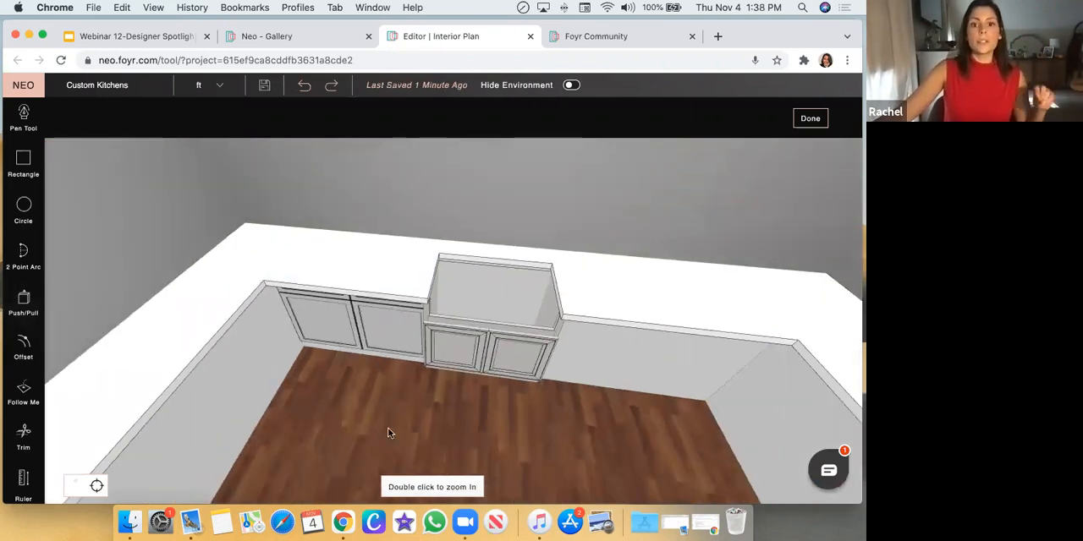
drag(381, 385, 390, 397)
scroll(390, 397, down, 3)
drag(451, 416, 449, 363)
scroll(454, 393, down, 3)
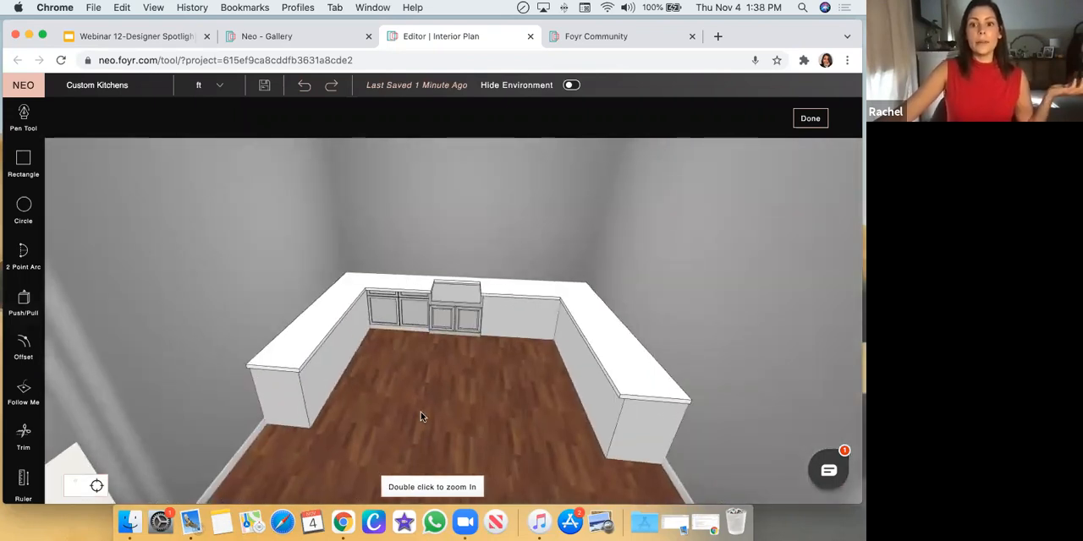
click(804, 120)
Move the whole countertop slightly forward so its ends line up with the base cabinets below
scroll(391, 328, down, 5)
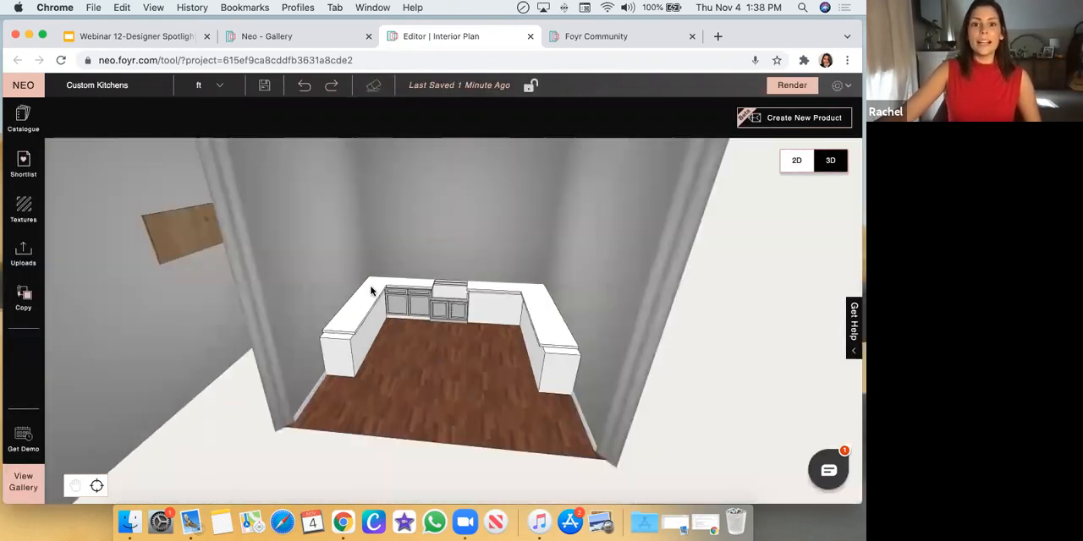
drag(372, 286, 374, 299)
click(384, 387)
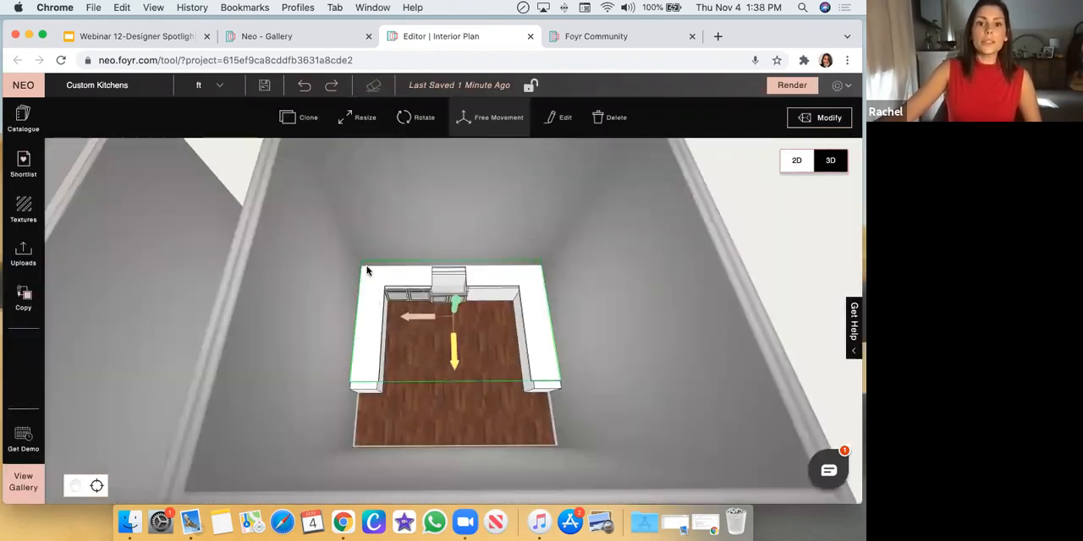
drag(453, 341, 460, 353)
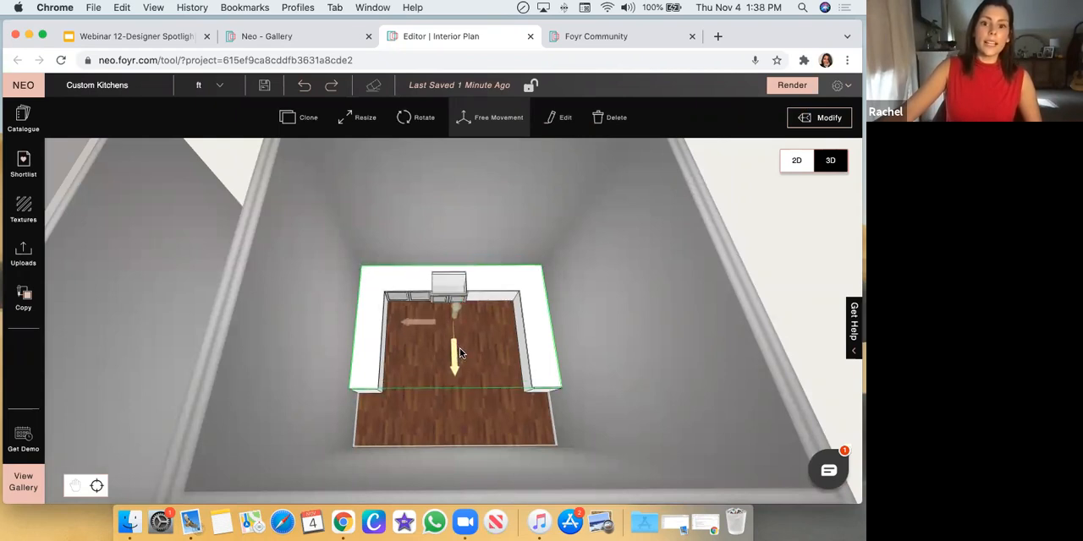
click(629, 420)
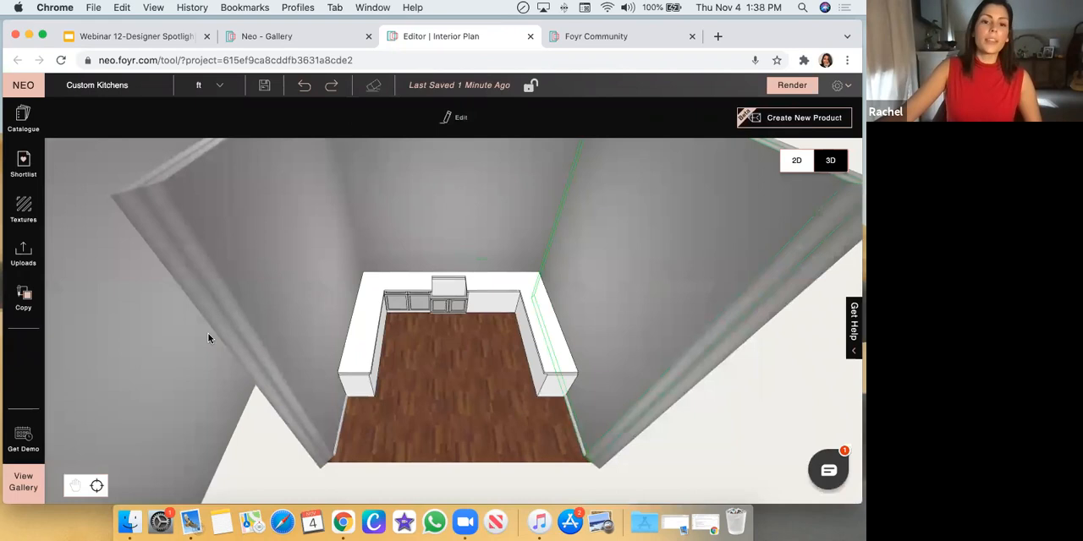
Examine the finished kitchen model, including its island, base cabinets and countertops
scroll(208, 333, down, 5)
mouse_move(340, 346)
mouse_down()
mouse_move(377, 387)
mouse_move(435, 250)
mouse_move(439, 388)
mouse_move(427, 385)
mouse_up()
click(377, 387)
scroll(378, 386, up, 5)
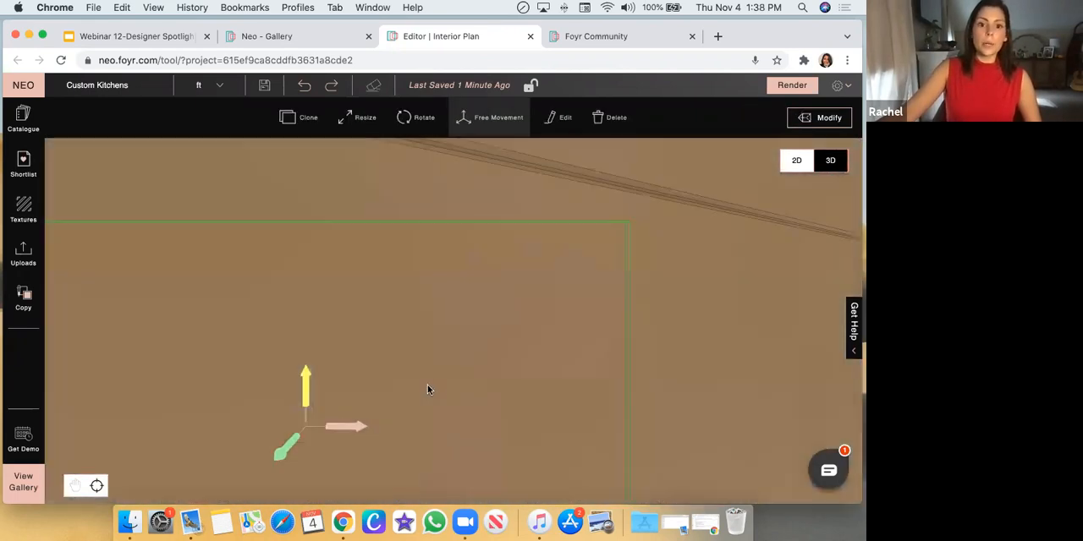
scroll(427, 386, down, 5)
click(461, 475)
drag(466, 451, 480, 340)
scroll(513, 316, up, 5)
scroll(514, 319, down, 5)
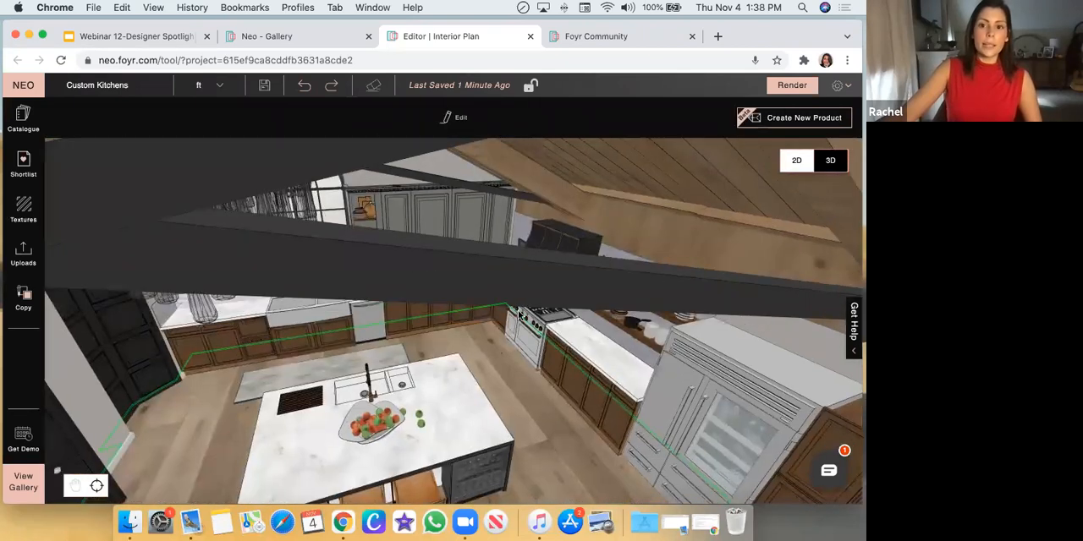
Search the catalogue for "Kitchen Island" and look through the ready-made island models on offer
drag(577, 416, 723, 439)
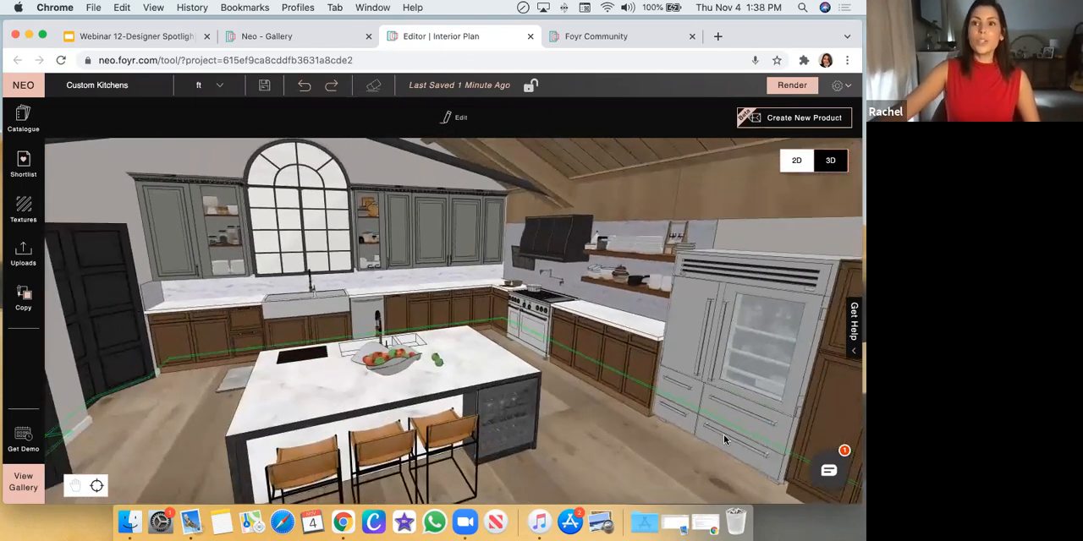
drag(612, 429, 613, 423)
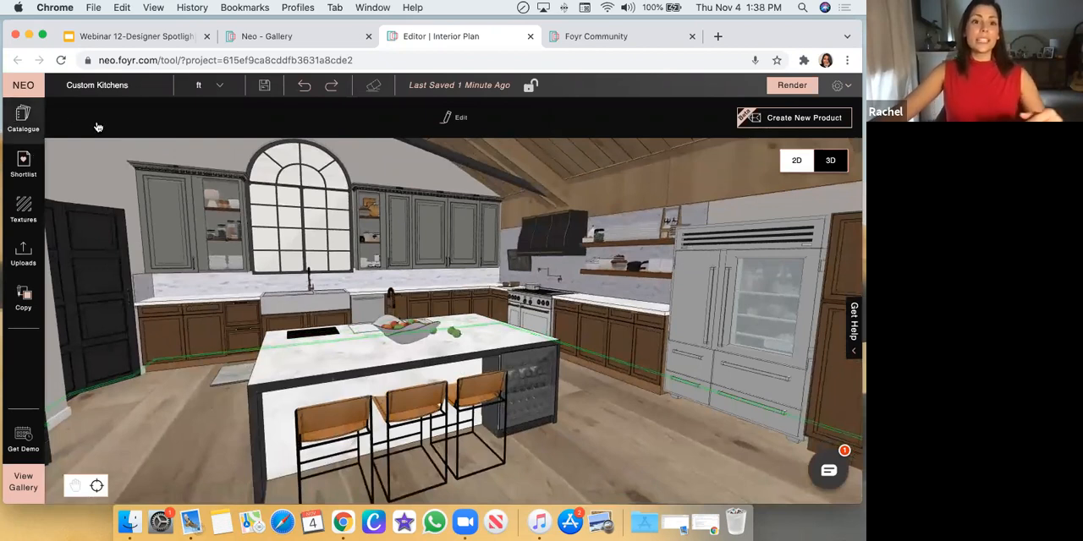
click(32, 129)
triple_click(113, 117)
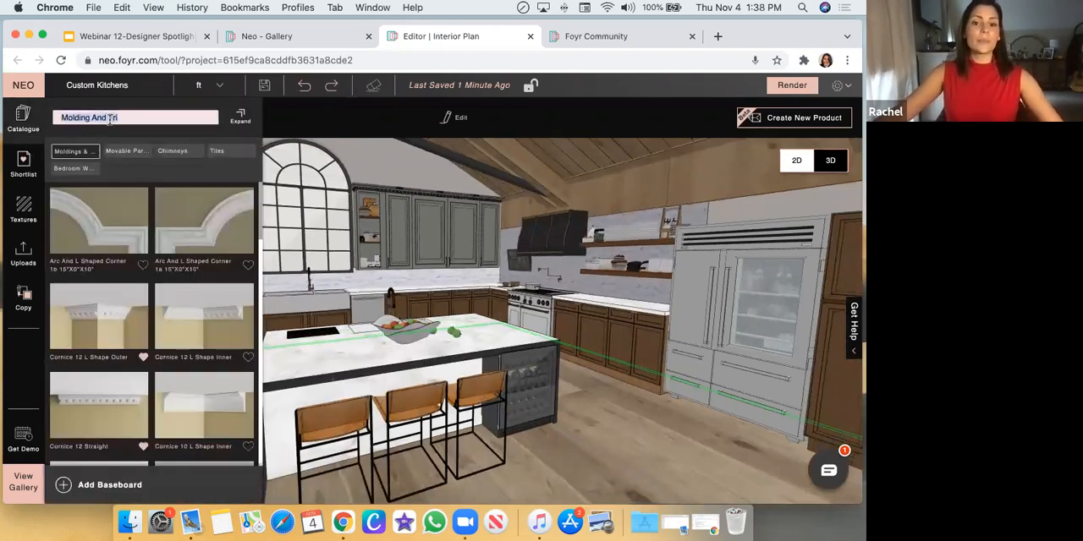
text(Kitchen Island)
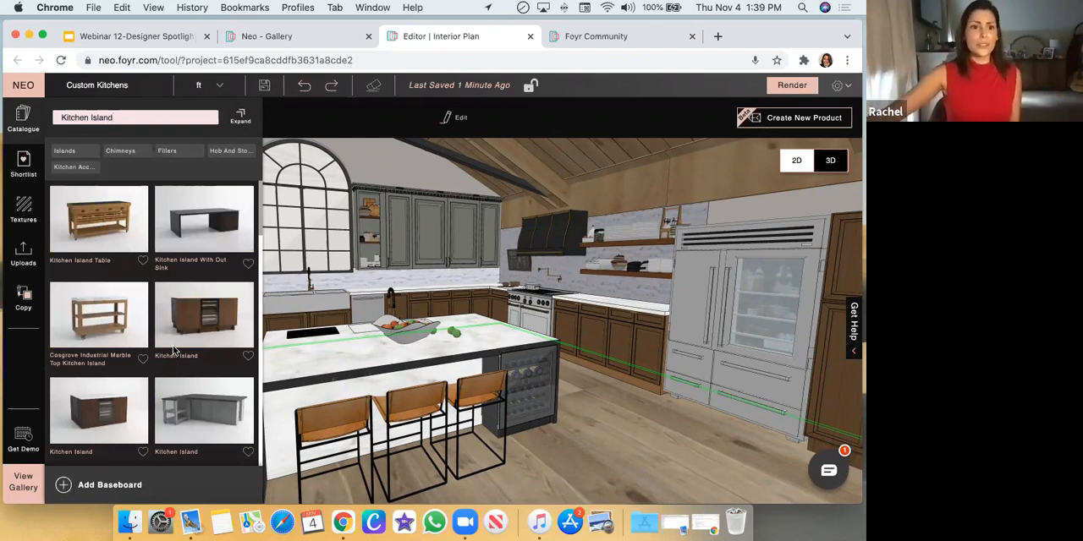
scroll(134, 338, down, 5)
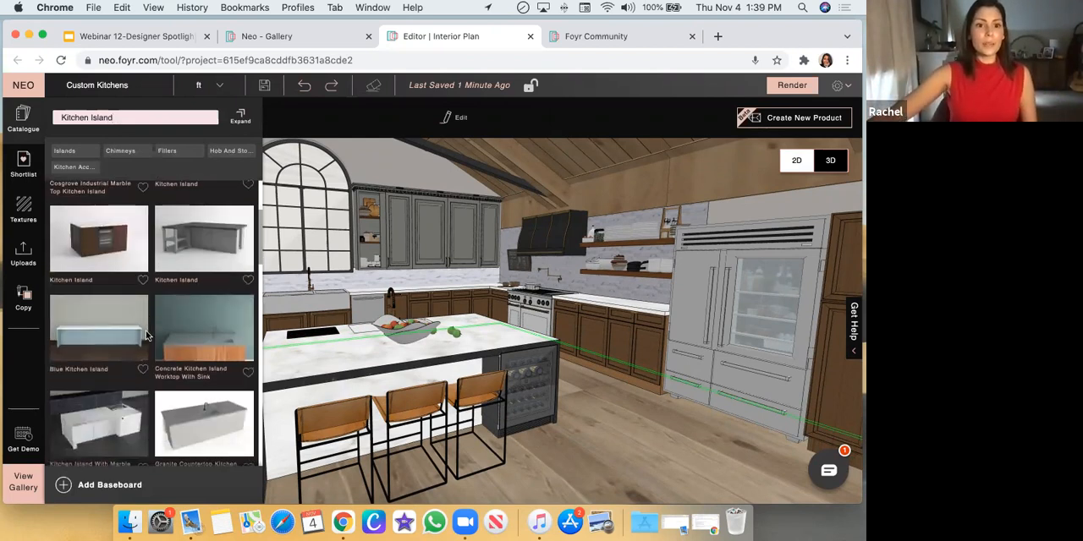
scroll(159, 321, down, 2)
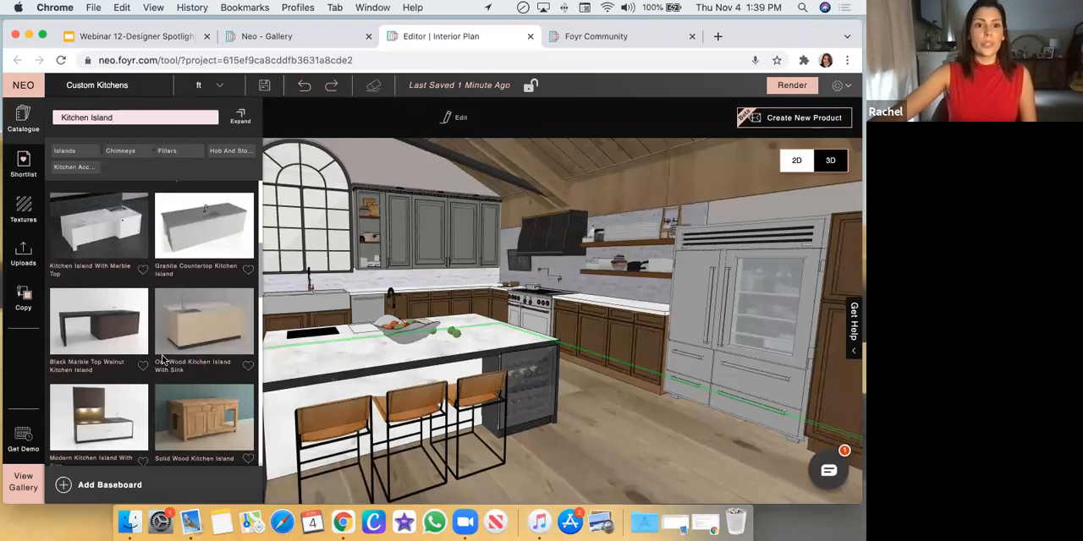
scroll(133, 354, down, 2)
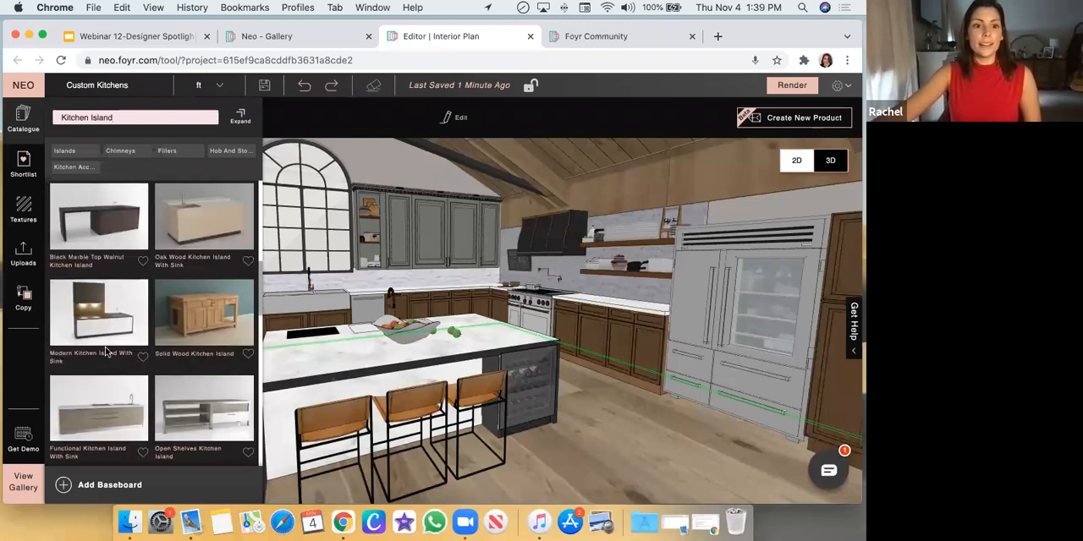
scroll(154, 416, down, 2)
click(625, 444)
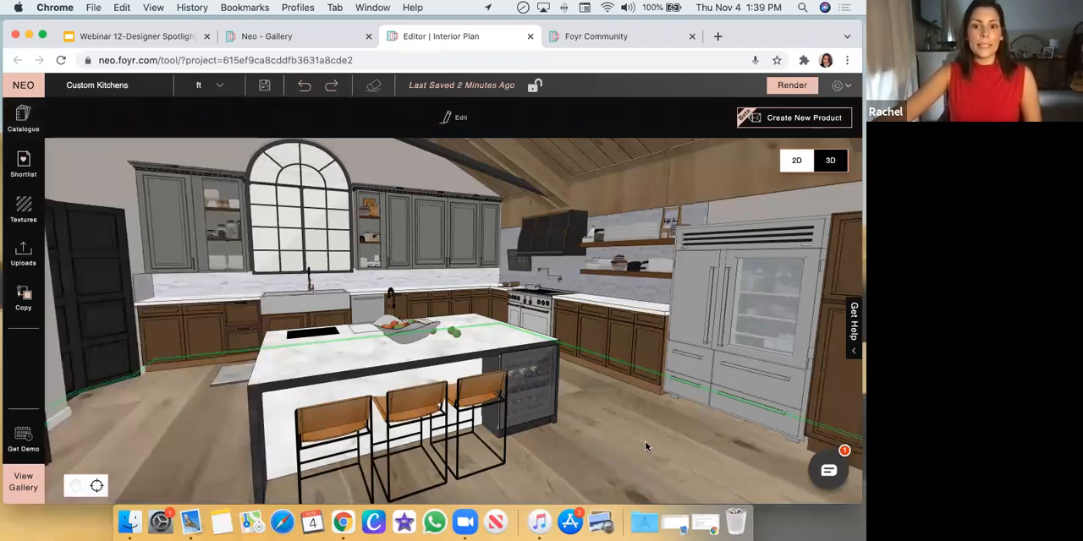
Examine the custom kitchen island from its seating side, including the built-in wine fridge at its end
drag(645, 442, 462, 384)
click(434, 378)
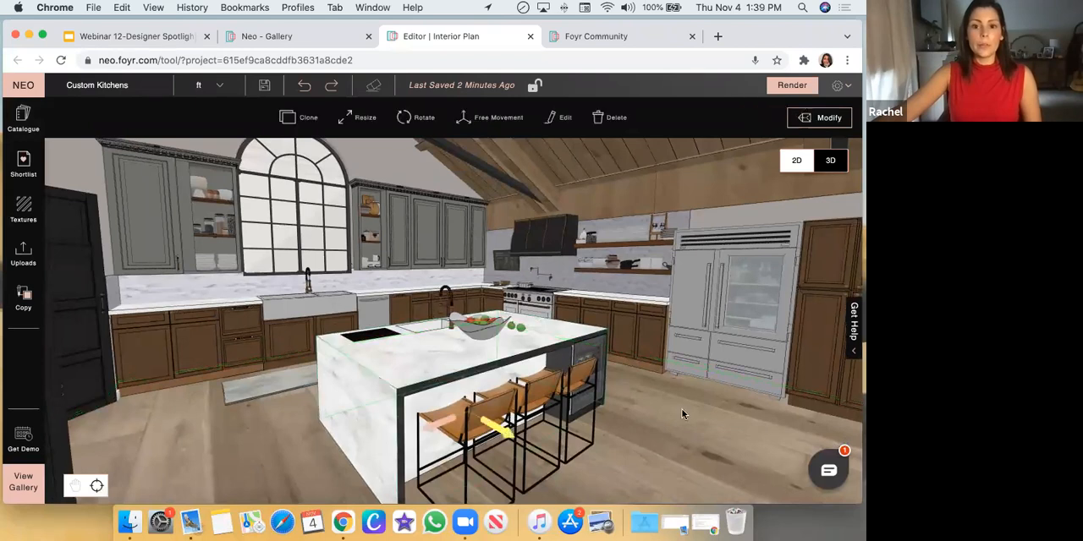
drag(669, 409, 590, 393)
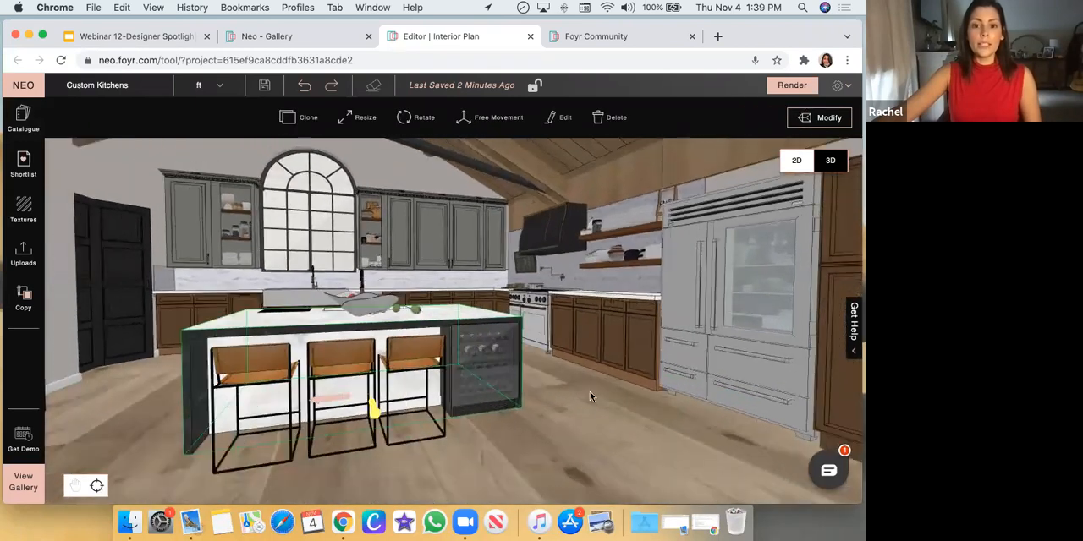
click(499, 365)
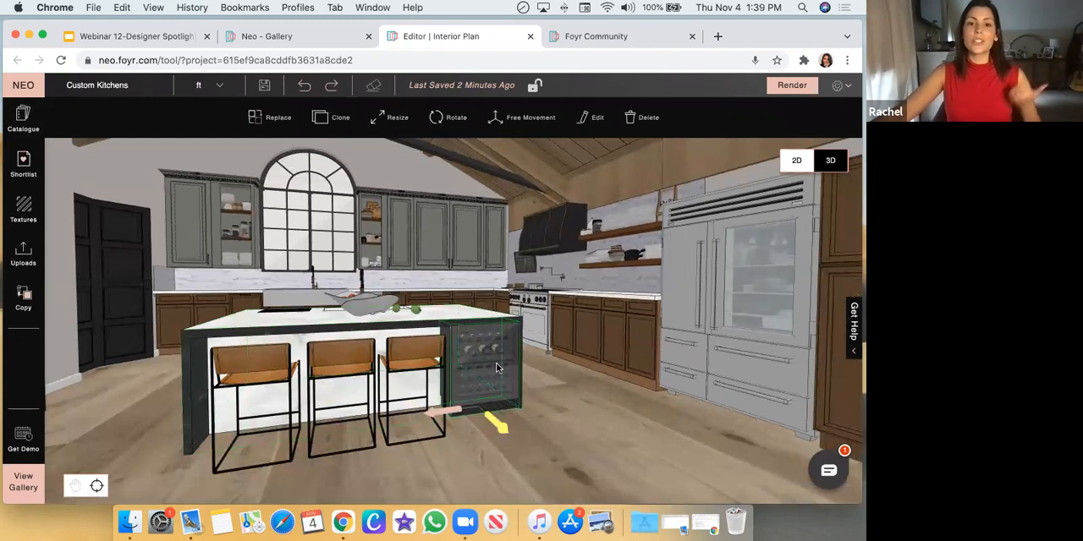
drag(610, 411, 537, 254)
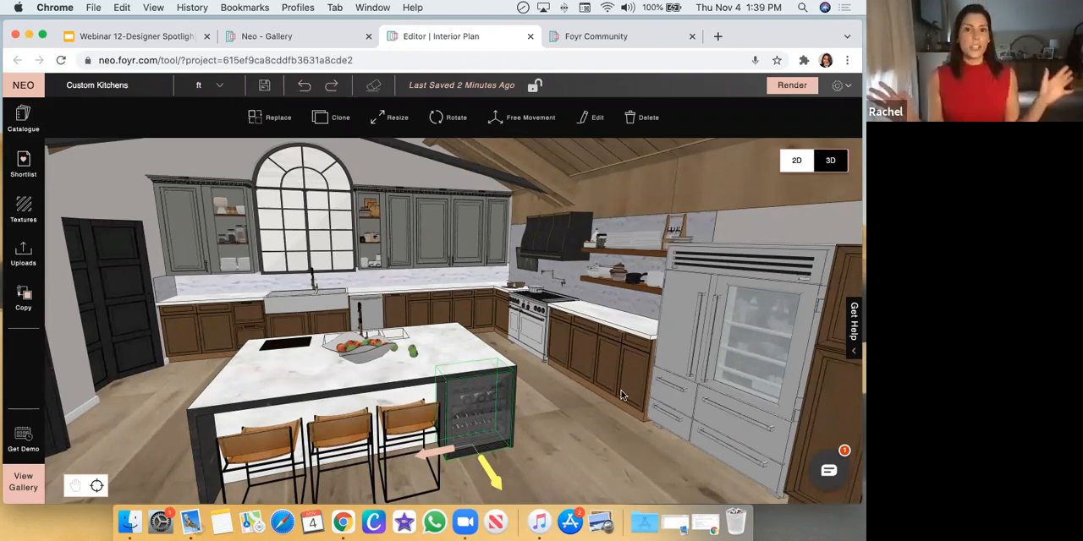
click(574, 436)
drag(700, 434, 706, 431)
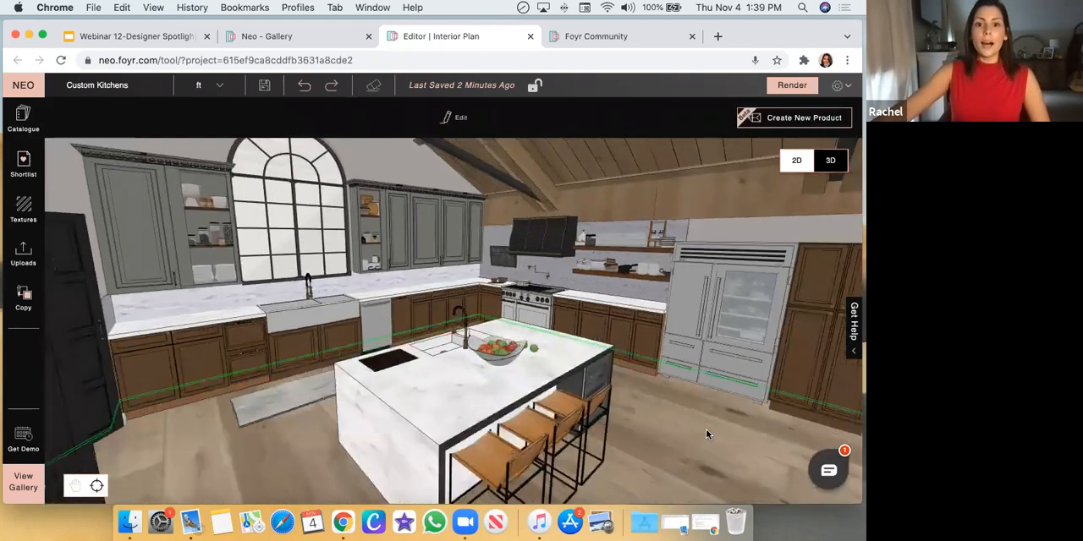
Examine the island's marble countertop from above and behind, including the sink and slatted wooden panel beside it
scroll(704, 432, down, 4)
scroll(488, 408, up, 5)
click(480, 387)
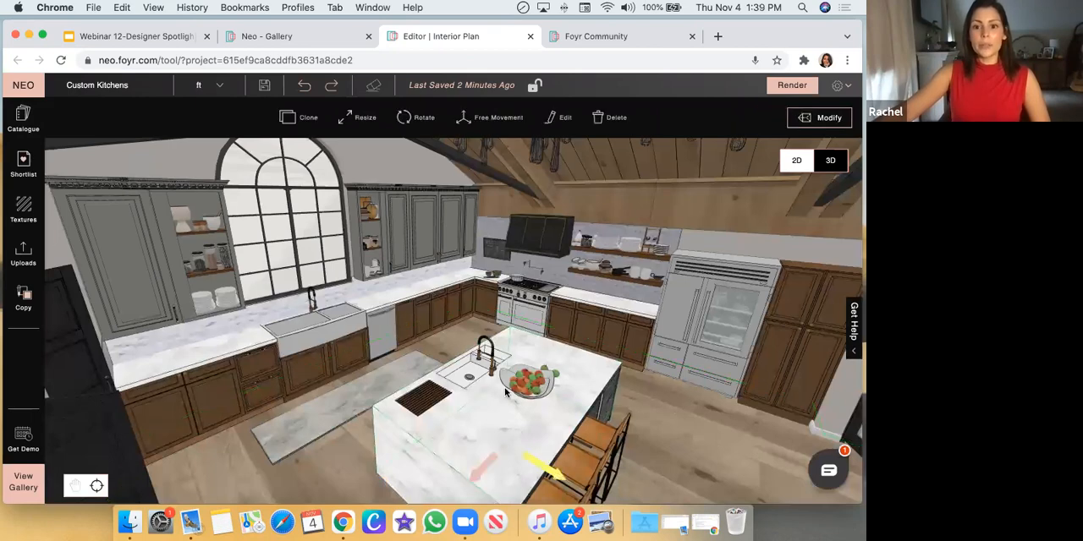
scroll(479, 386, up, 5)
drag(744, 237, 805, 319)
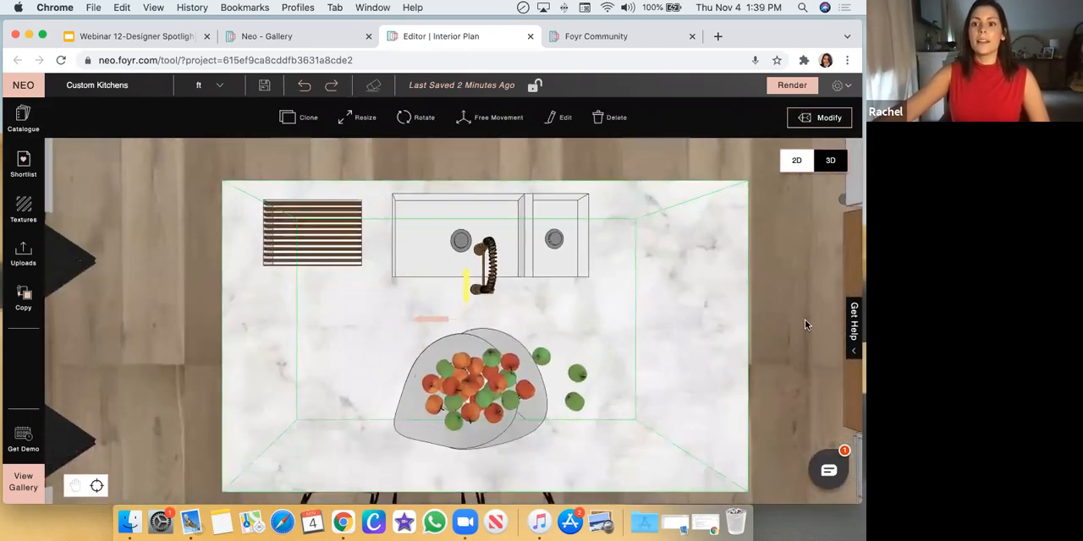
drag(626, 371, 355, 357)
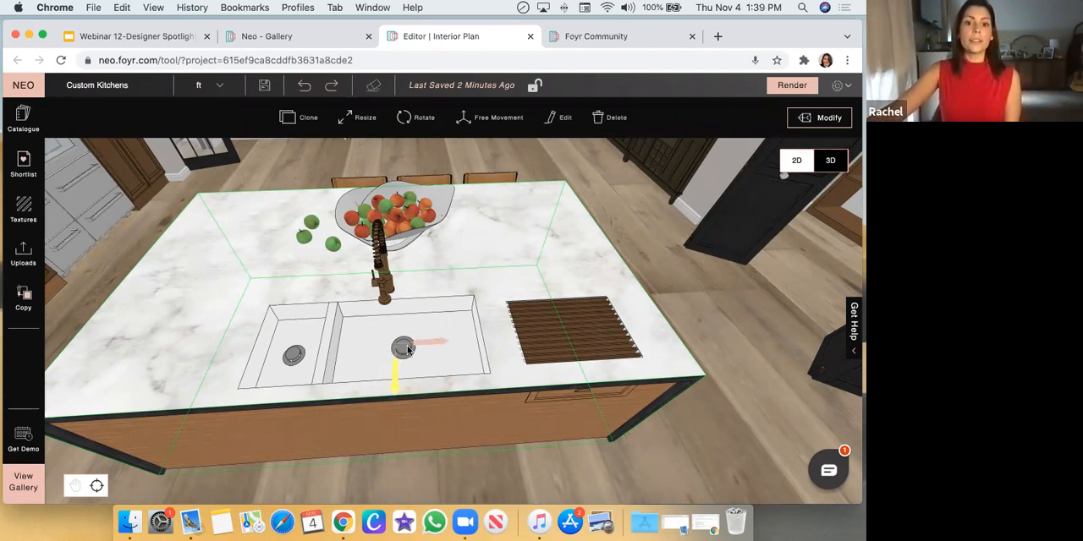
click(759, 341)
drag(743, 351, 563, 379)
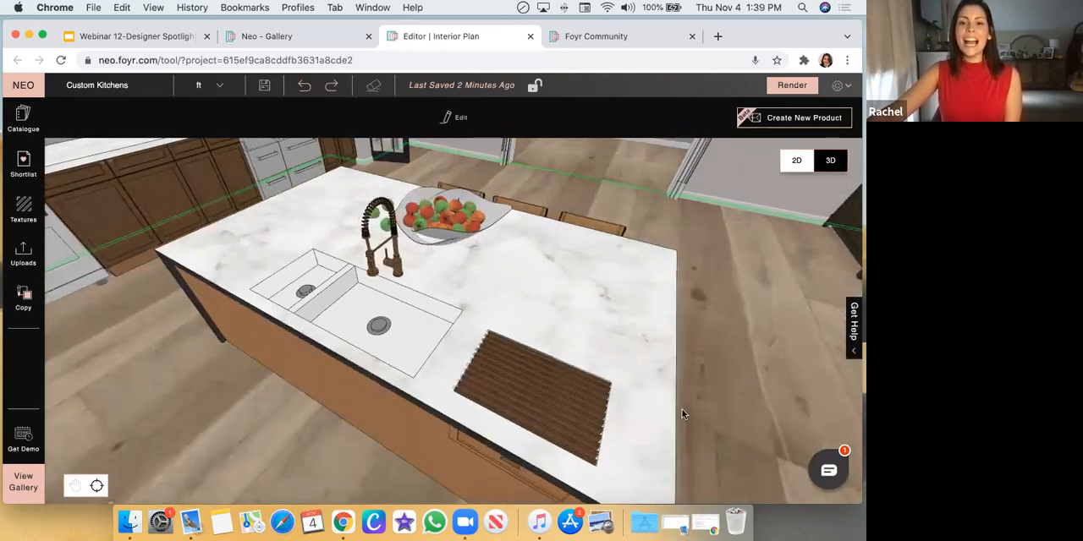
Nudge the slatted wooden panel slightly toward the island's sink-side front edge using Free Movement
drag(684, 413, 457, 416)
click(490, 394)
mouse_move(448, 373)
mouse_down()
mouse_move(430, 377)
mouse_move(458, 348)
mouse_move(439, 388)
mouse_up()
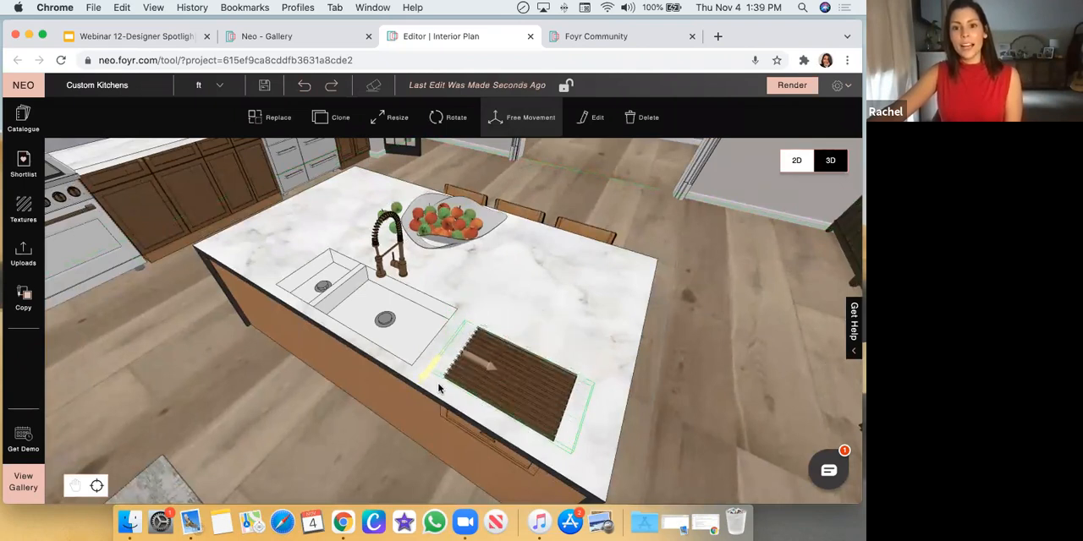
click(281, 404)
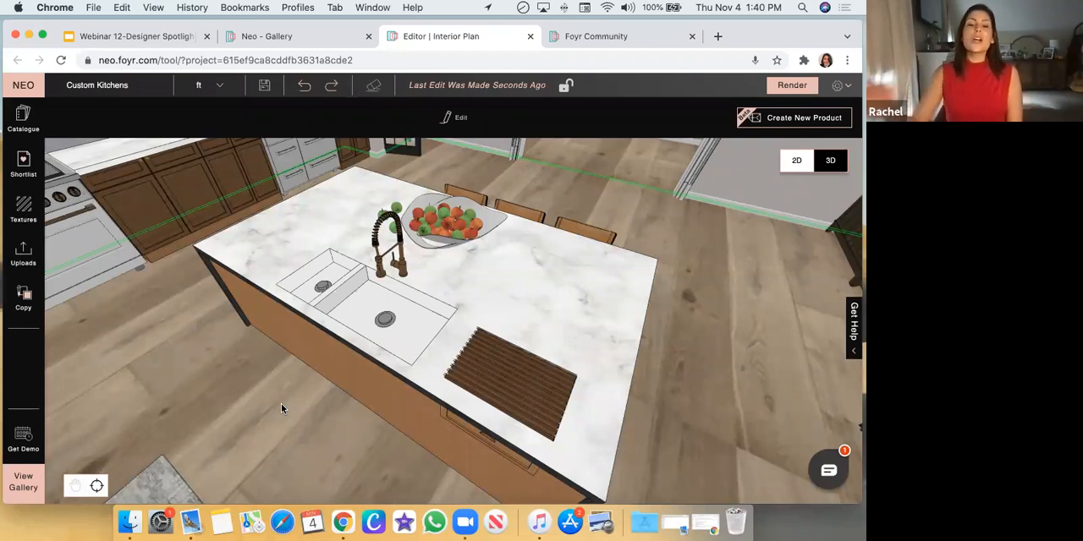
Open the element properties of the slatted wooden panel beside the island sink
drag(710, 370, 715, 359)
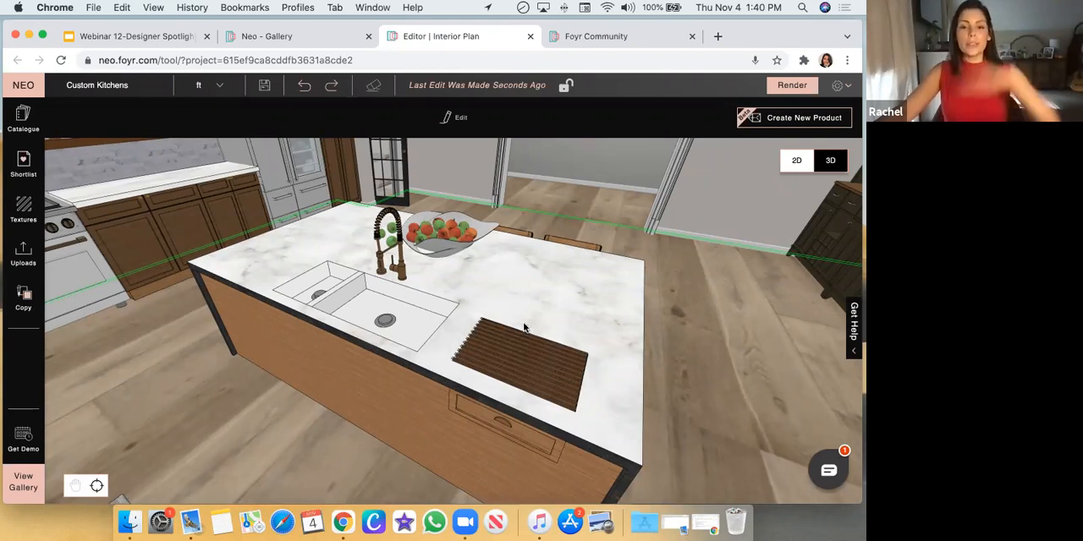
drag(702, 379, 482, 396)
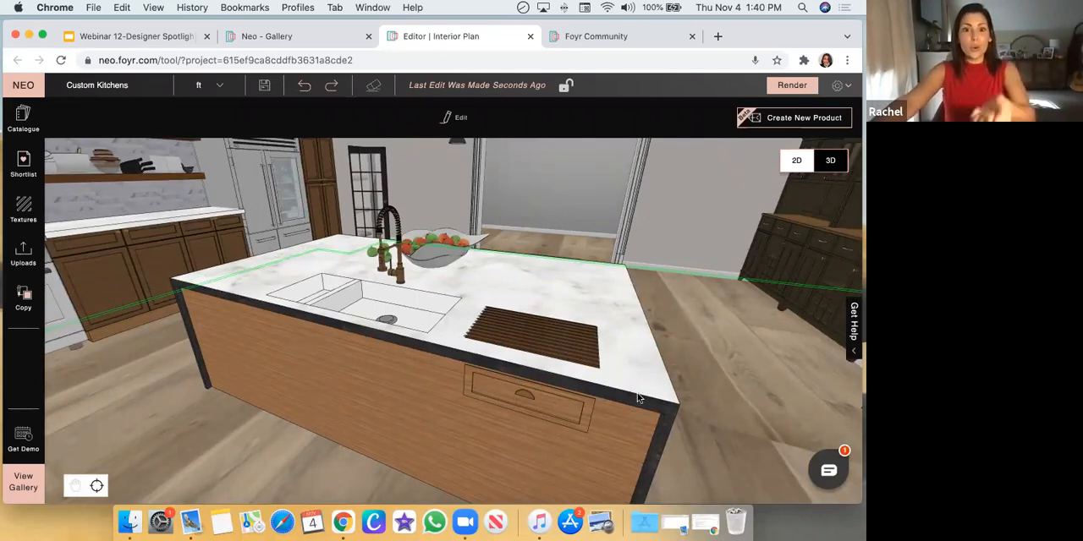
drag(686, 386, 541, 385)
click(536, 383)
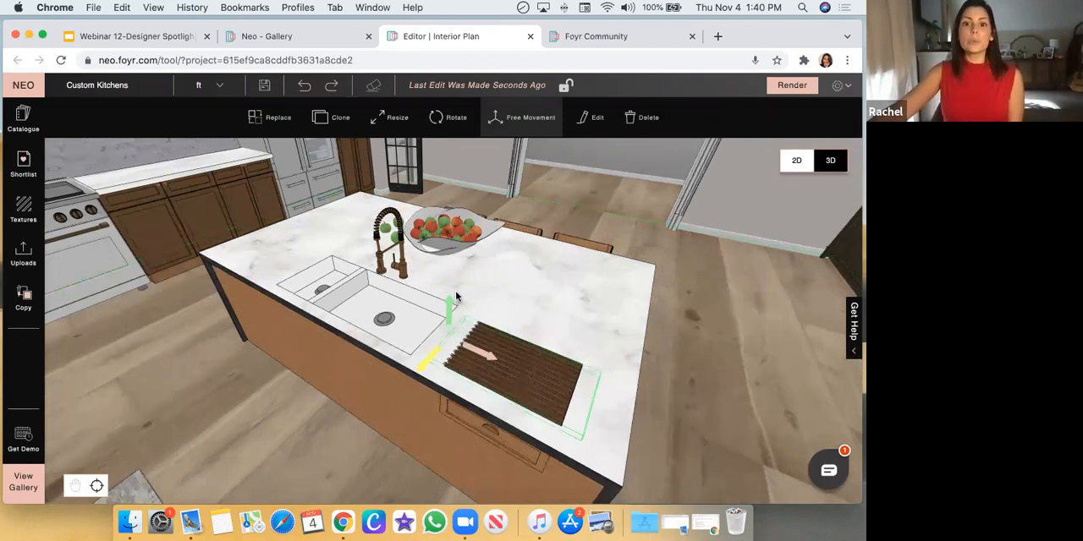
click(590, 117)
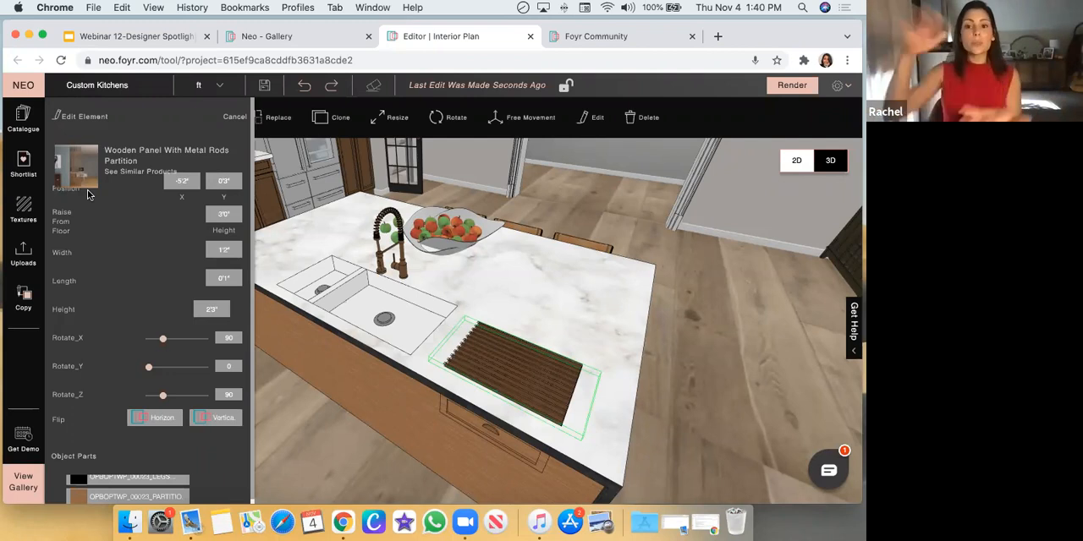
Raise the slatted wooden panel out of its recess in the island countertop
drag(676, 373, 659, 333)
drag(441, 300, 447, 265)
click(695, 314)
click(508, 329)
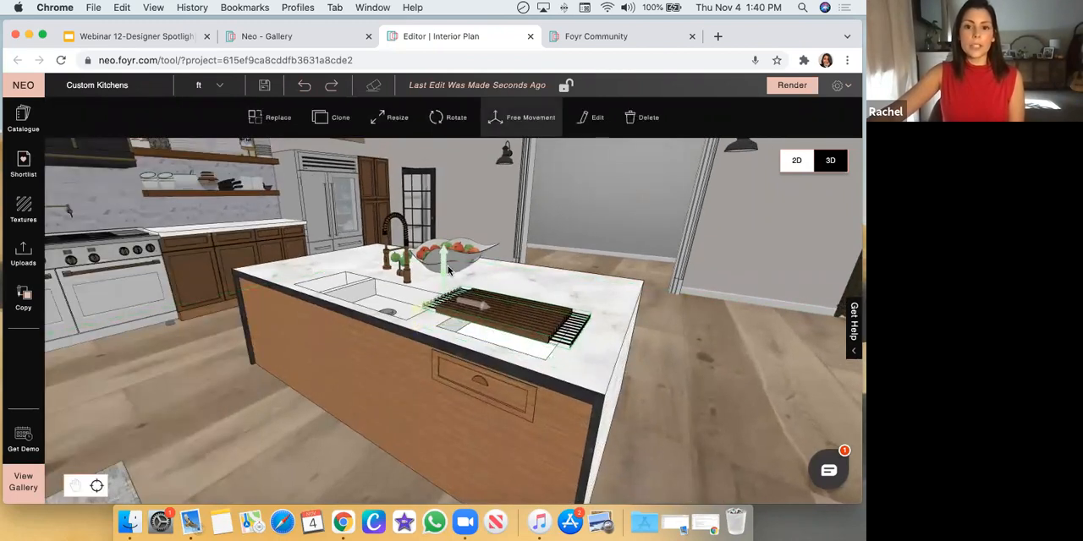
Examine the raised panel's metal rods and the countertop recess beneath it from close up and several angles
scroll(591, 373, up, 5)
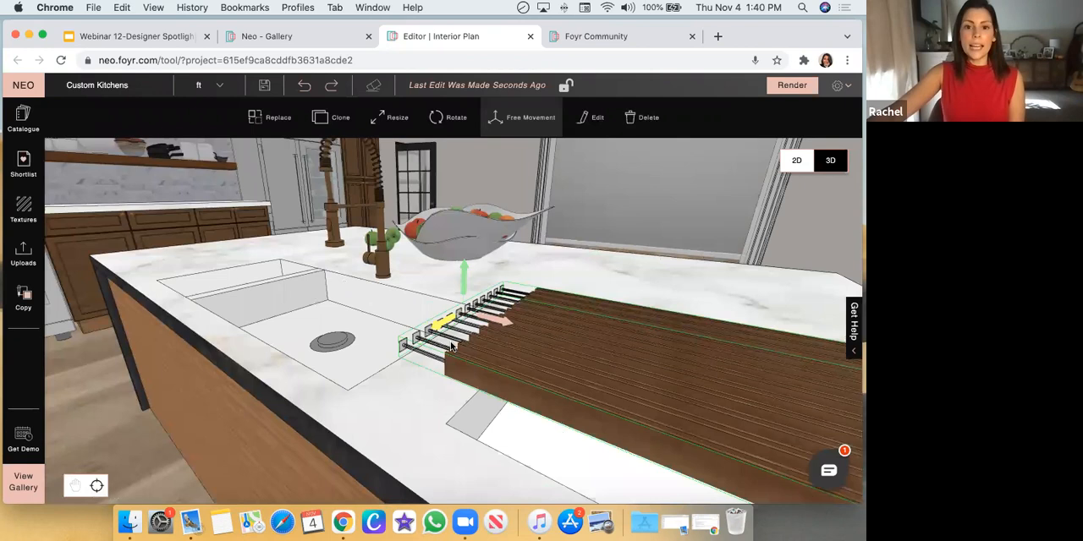
scroll(463, 352, down, 4)
drag(720, 348, 631, 377)
scroll(629, 379, up, 3)
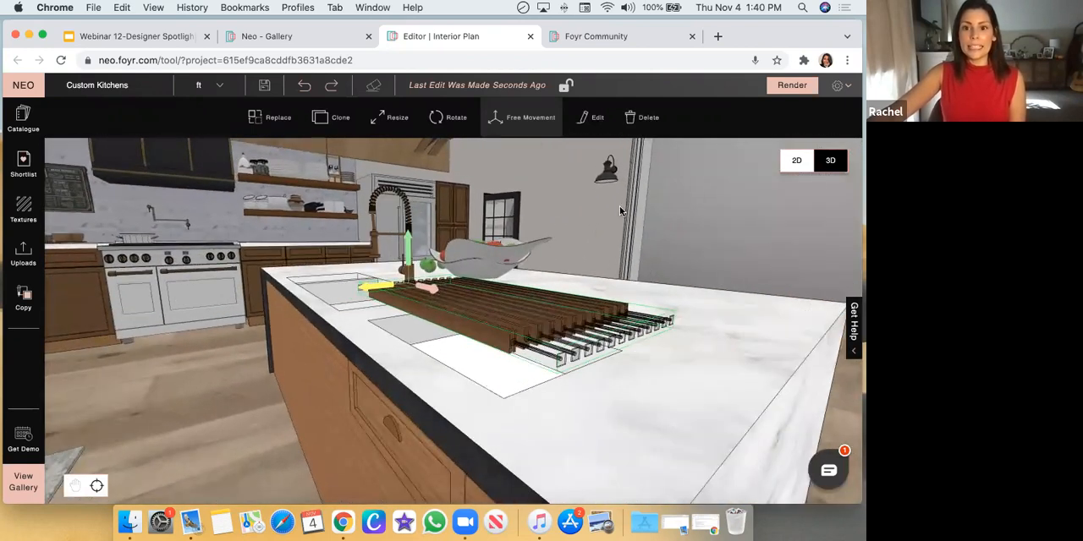
drag(620, 210, 639, 214)
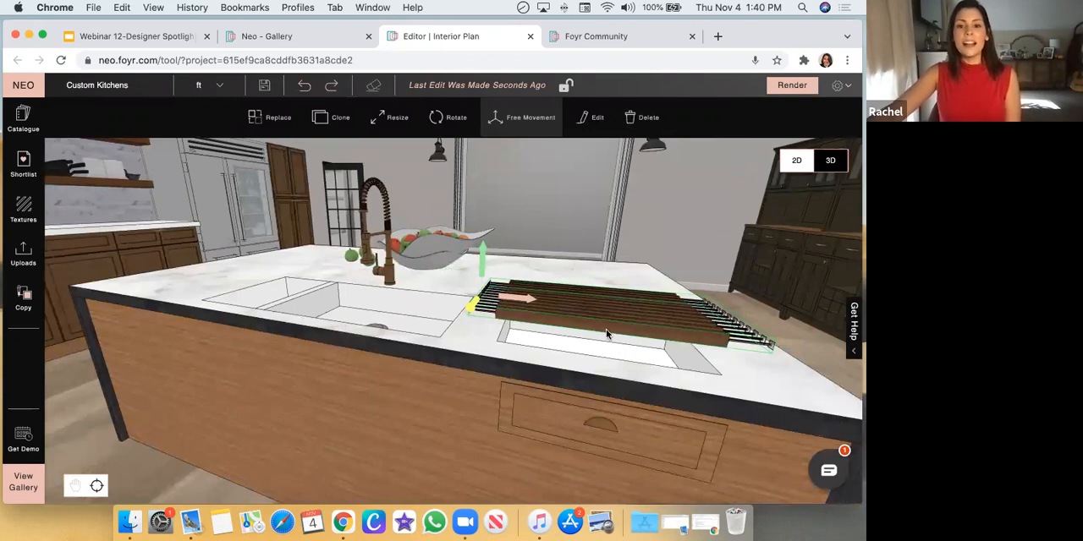
scroll(605, 334, up, 5)
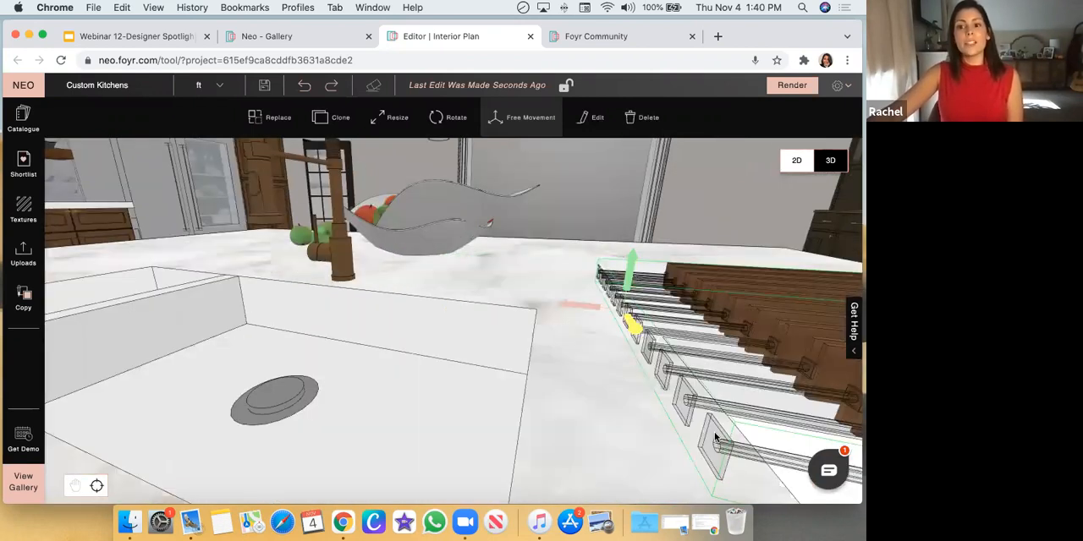
scroll(715, 436, down, 5)
Lower the slatted wooden panel back into its recess in the island countertop and deselect it
drag(503, 269, 504, 298)
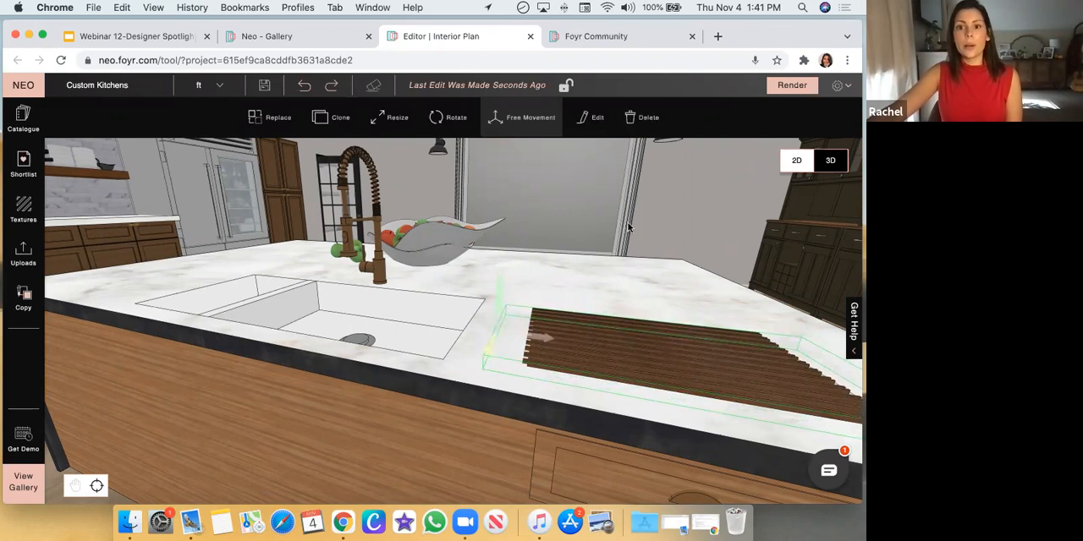
click(686, 185)
drag(700, 295, 751, 251)
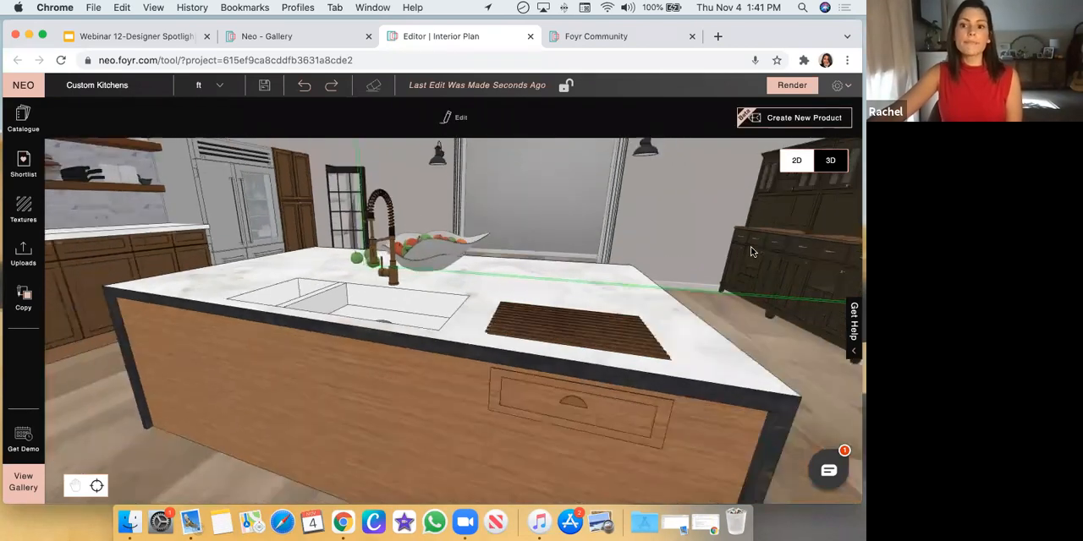
View the finished island from its seating side, and bring the separate room with the U-shaped cabinets into view
drag(679, 224, 462, 305)
scroll(460, 330, down, 5)
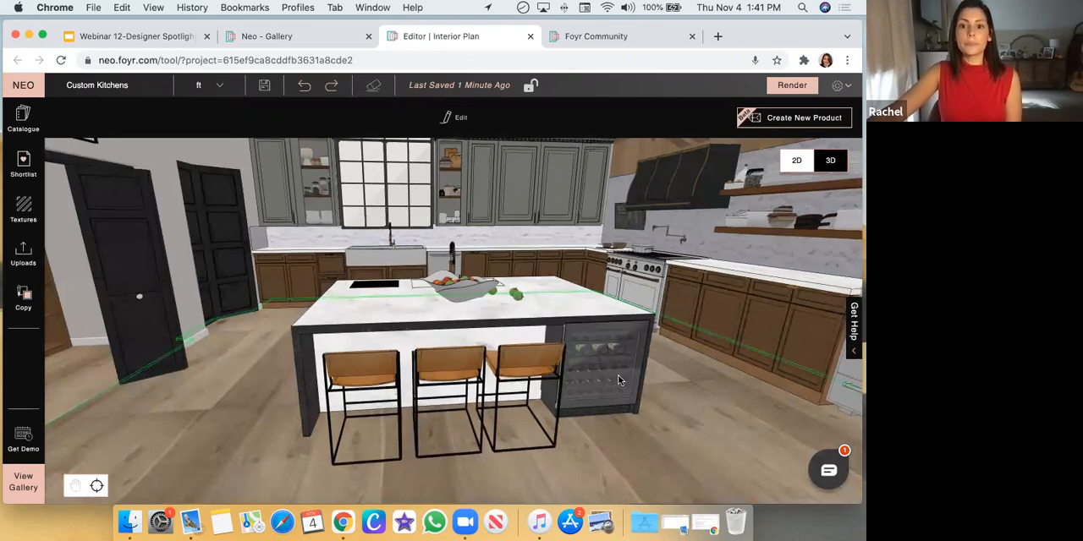
scroll(618, 375, down, 10)
scroll(585, 484, up, 10)
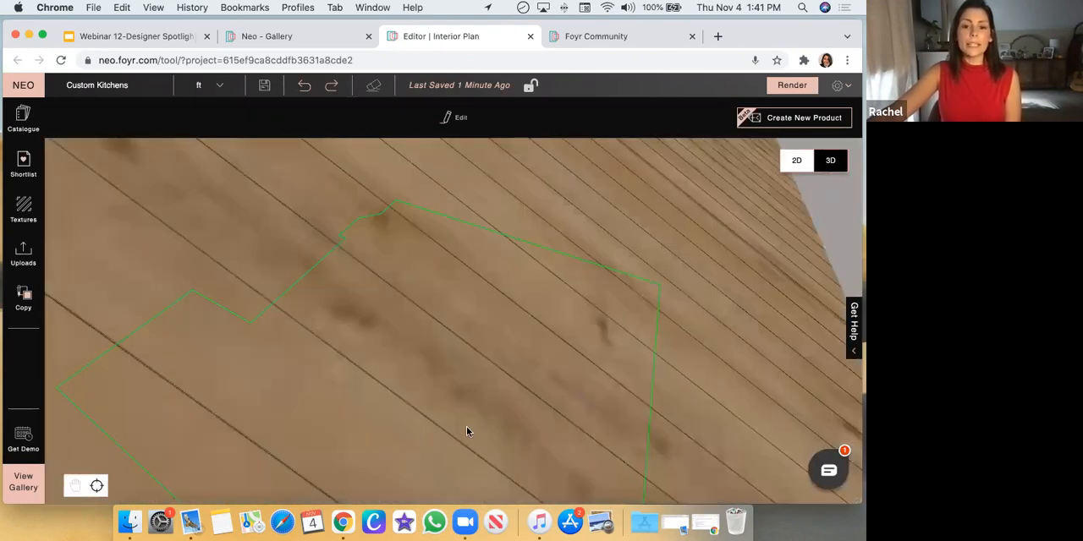
scroll(685, 316, down, 10)
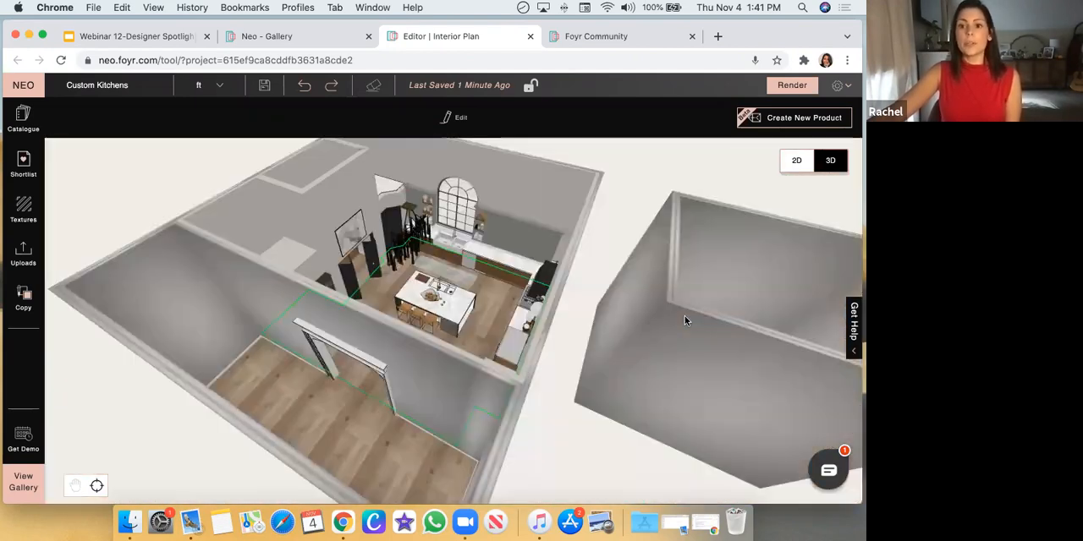
scroll(755, 307, up, 3)
drag(772, 349, 474, 313)
scroll(486, 345, up, 5)
scroll(506, 365, down, 5)
drag(506, 370, 519, 355)
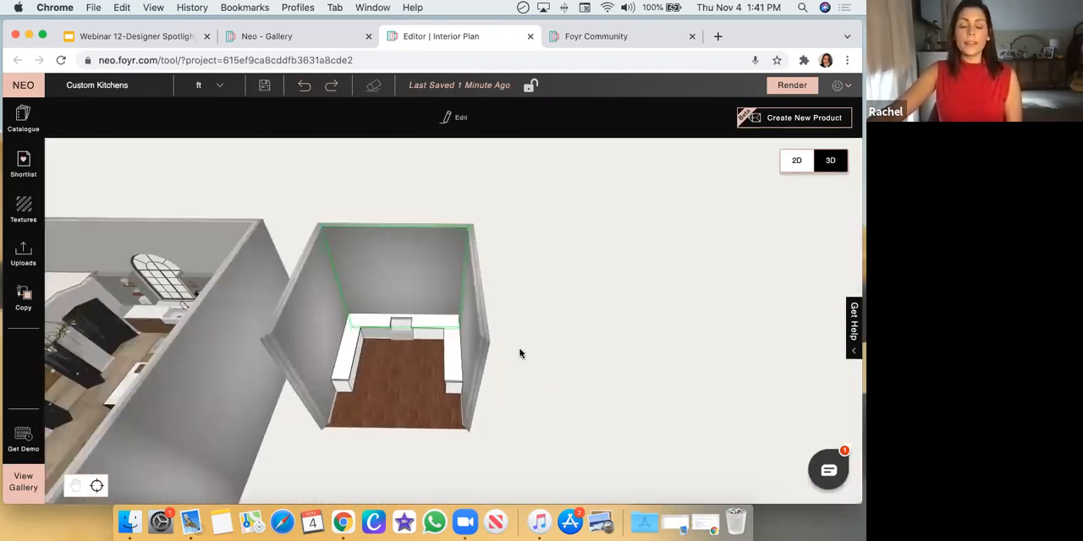
Start creating a new custom product over a top-down view of the room with the U-shaped cabinets
scroll(394, 386, up, 10)
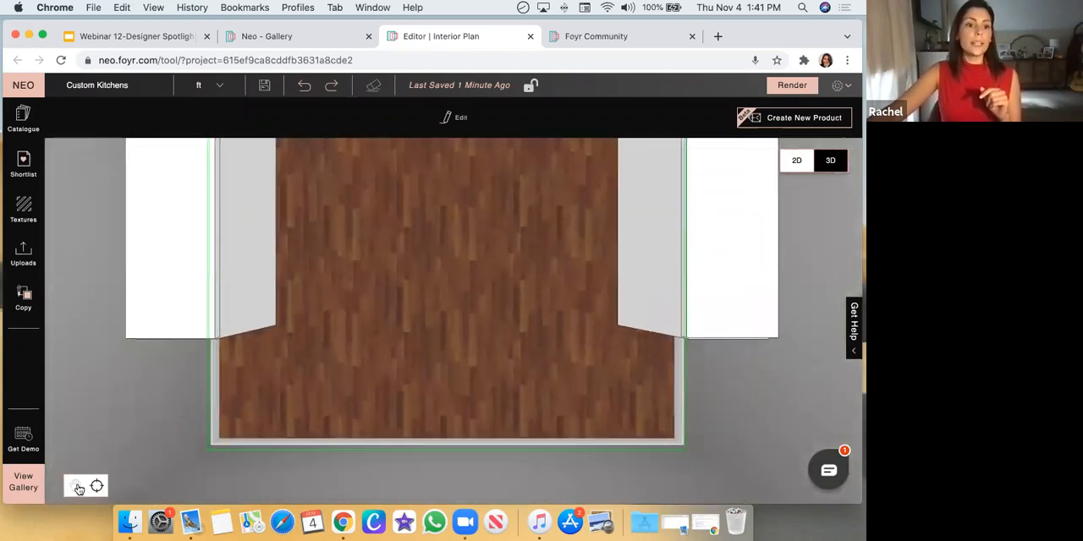
click(77, 488)
drag(107, 218, 104, 375)
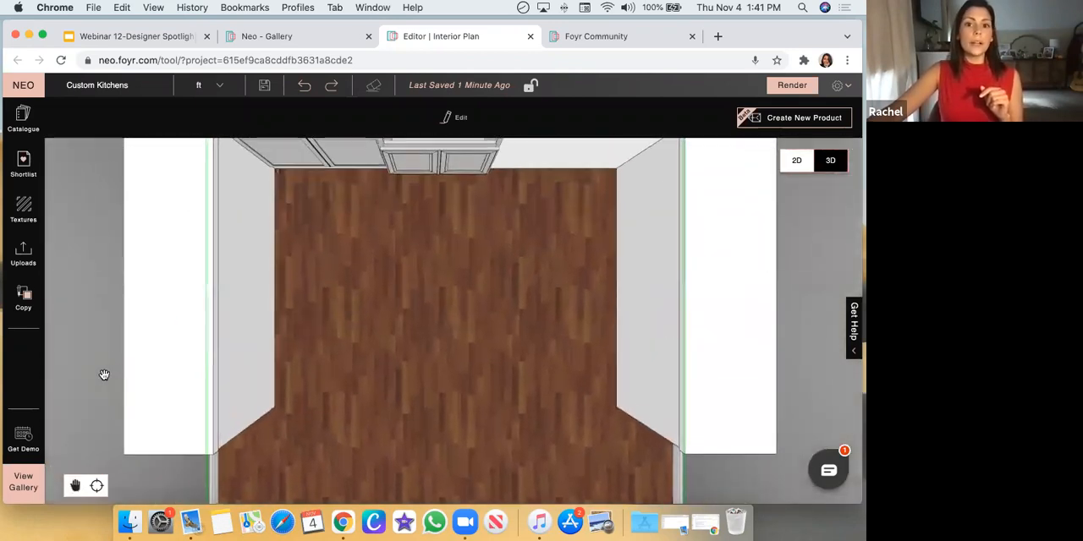
click(74, 487)
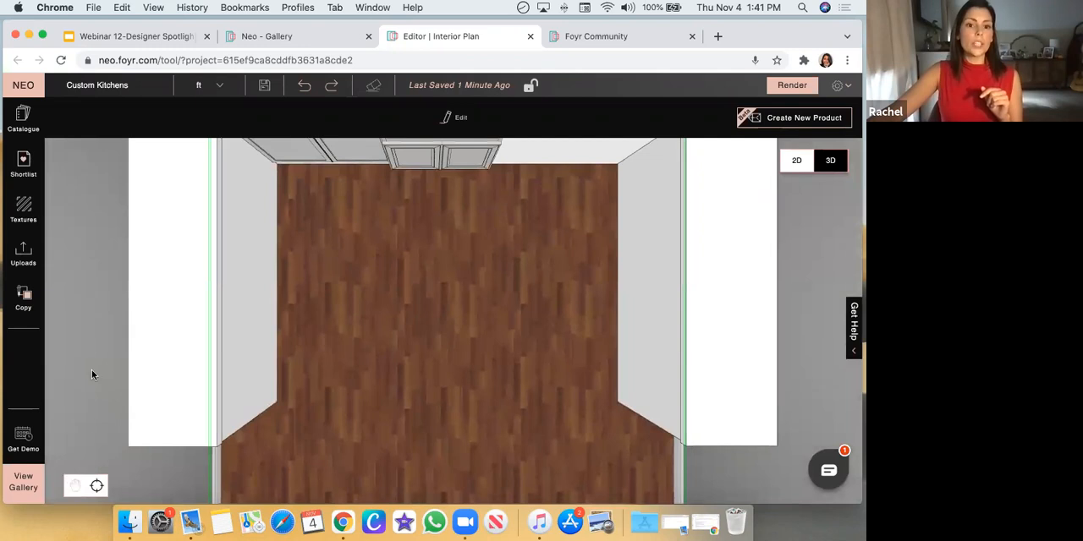
scroll(96, 368, down, 5)
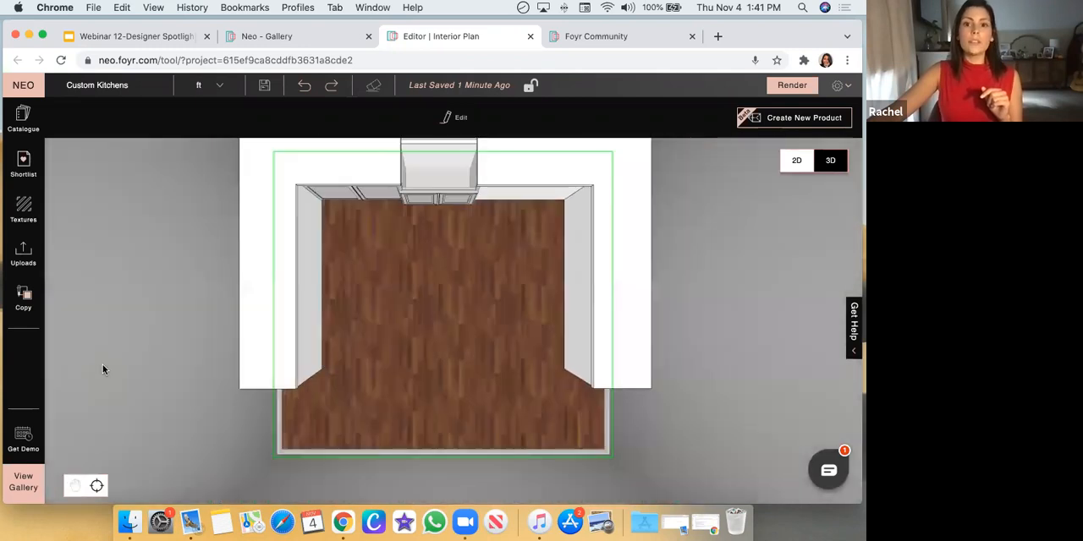
click(786, 123)
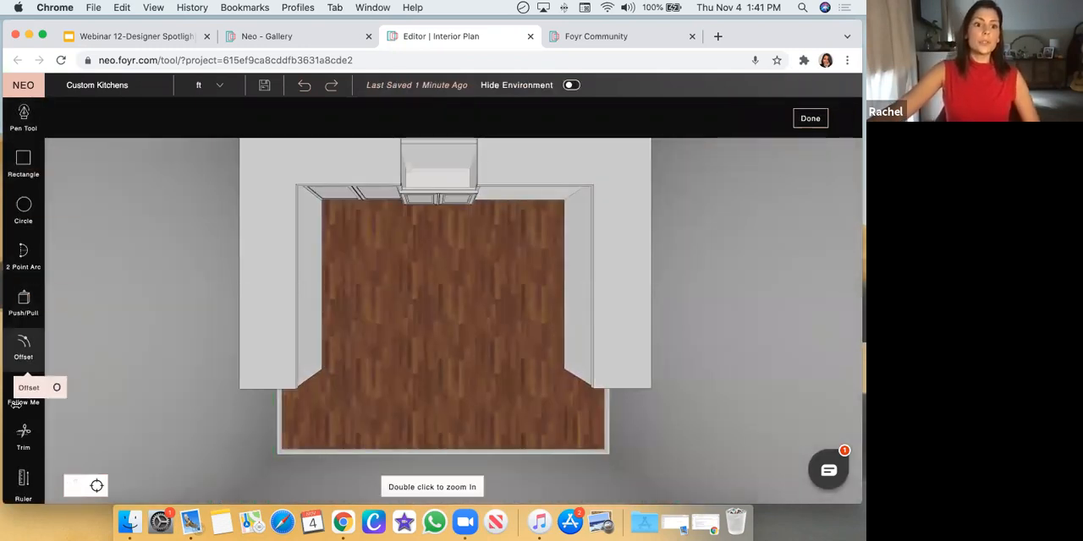
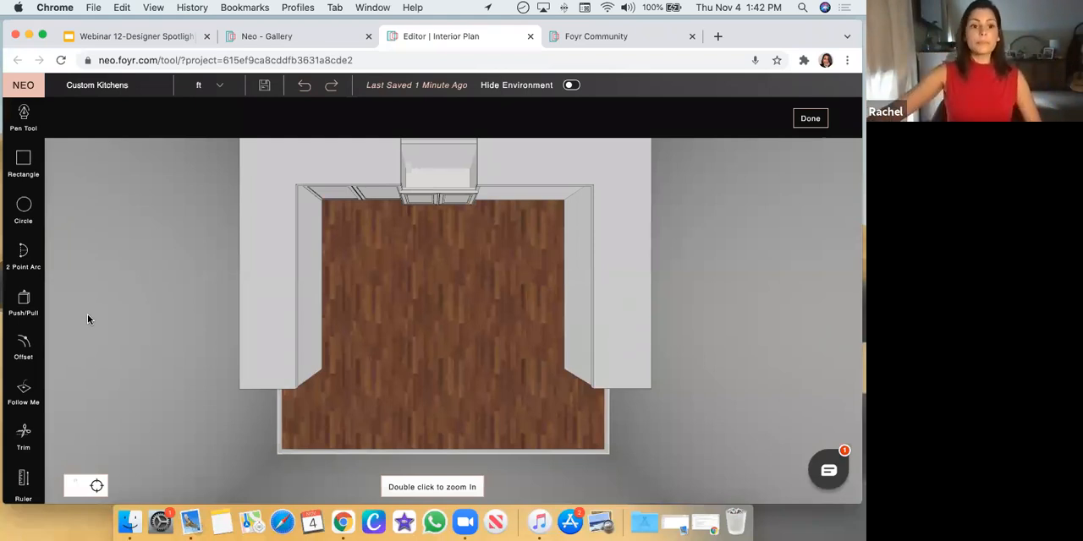
Draw a rectangle about 8'6" by 5'1" on the floor in the middle of the U-shaped cabinets
scroll(147, 360, down, 2)
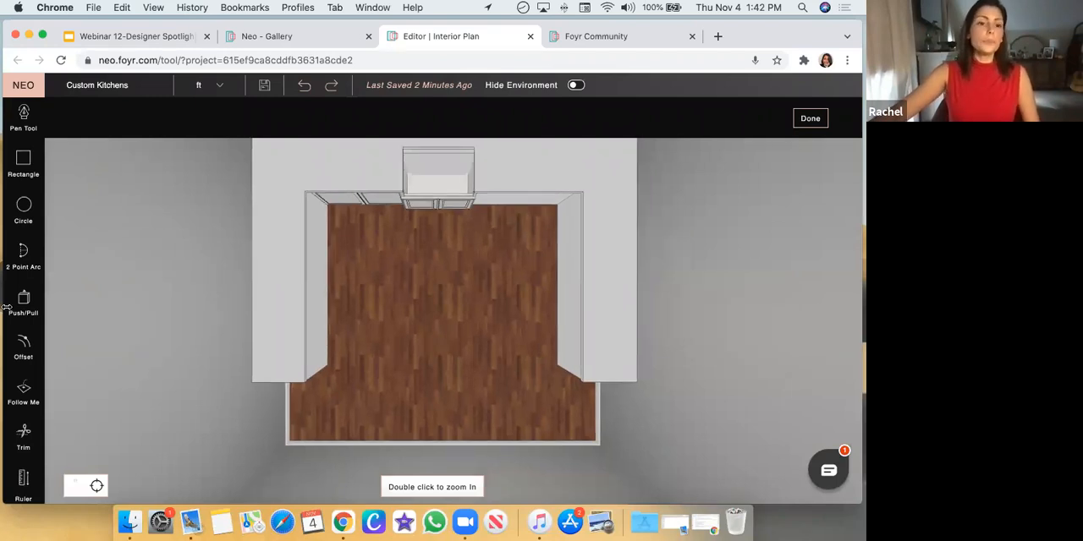
click(24, 160)
click(354, 277)
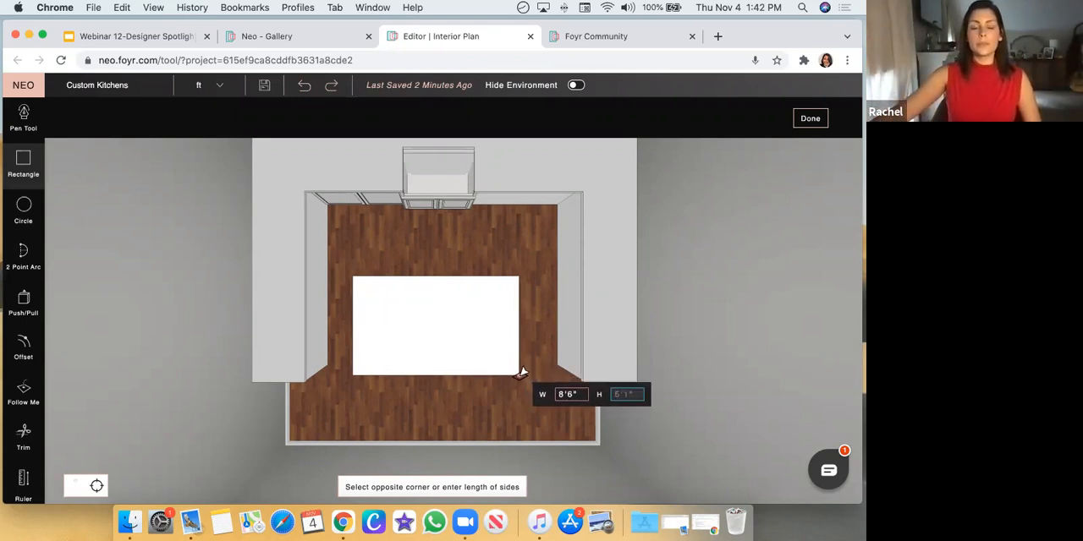
click(521, 372)
Extrude the floor rectangle upward about 3'2" into an island block with Push/Pull
middle_drag(534, 411, 532, 333)
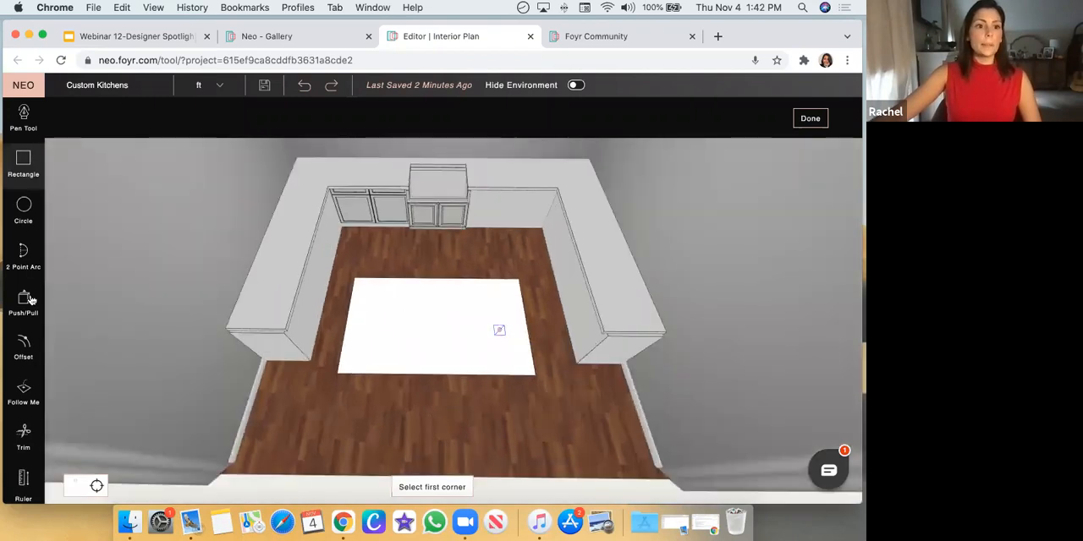
click(25, 299)
middle_drag(457, 393, 457, 352)
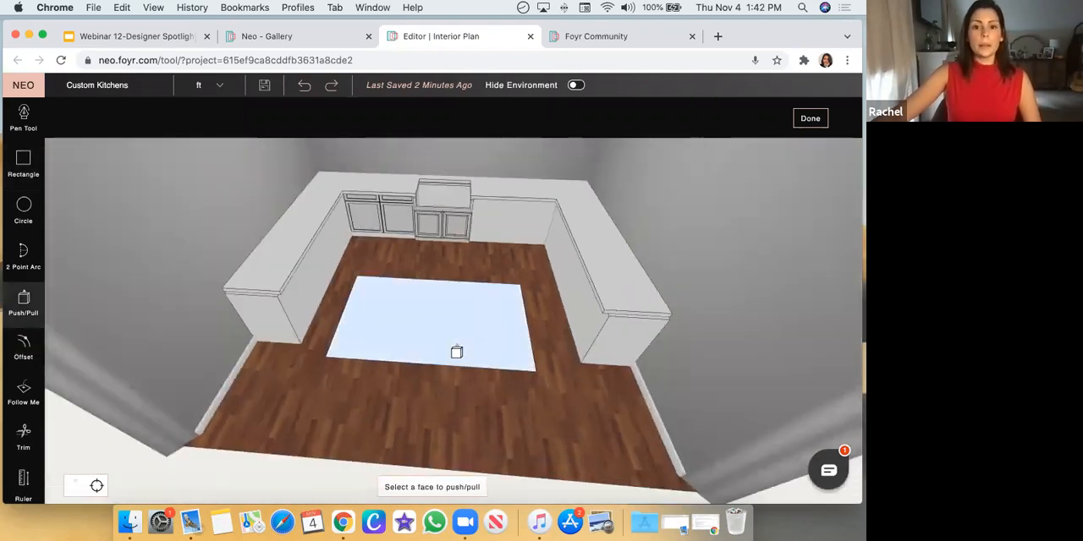
middle_drag(467, 392, 558, 350)
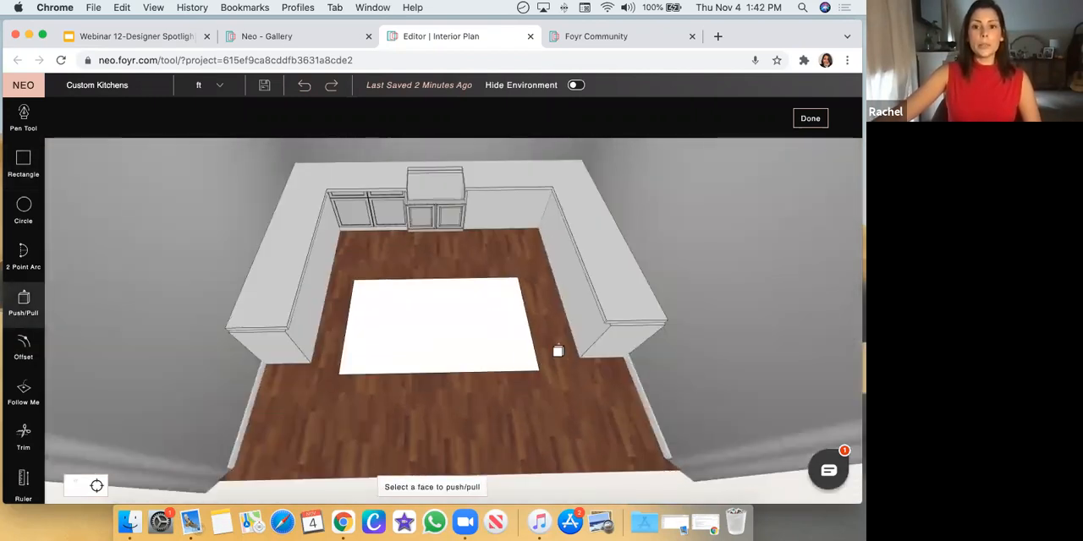
middle_drag(561, 426, 445, 346)
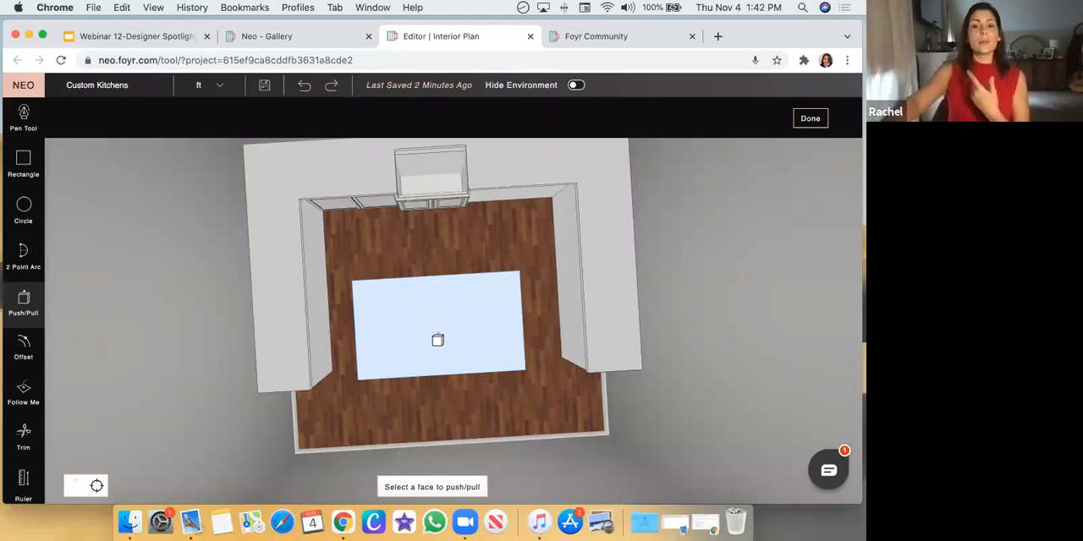
drag(465, 329, 460, 239)
click(467, 332)
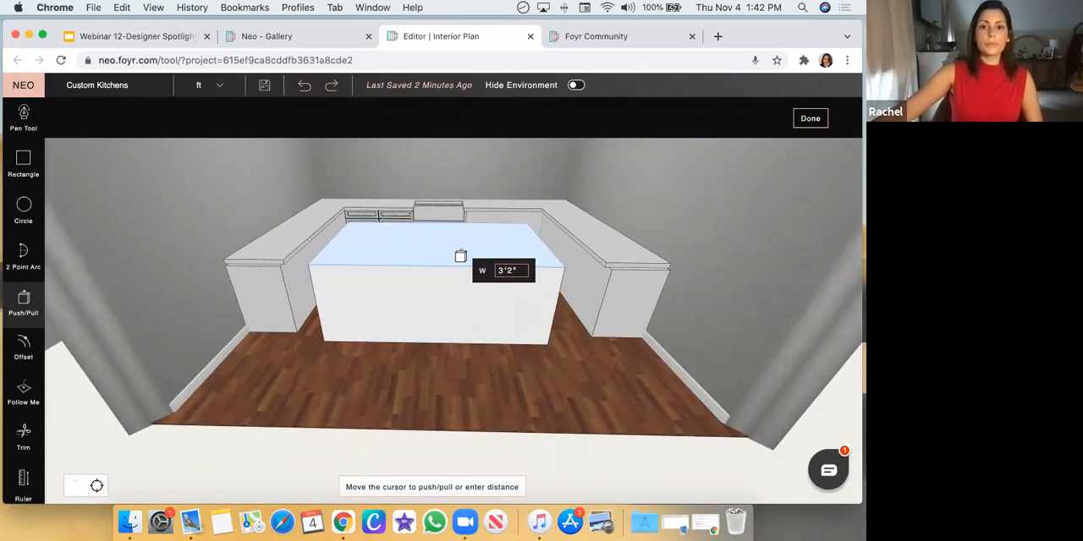
click(460, 256)
Place ruler guides on the island block's front face, 5" in from both side edges and about 3" below the top edge
drag(582, 368, 530, 380)
drag(321, 370, 322, 348)
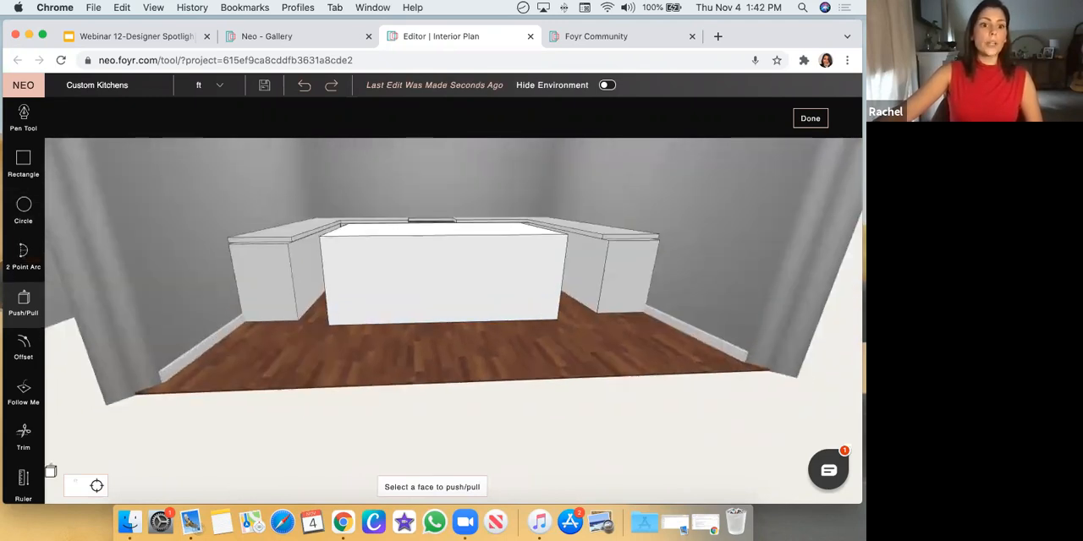
click(24, 482)
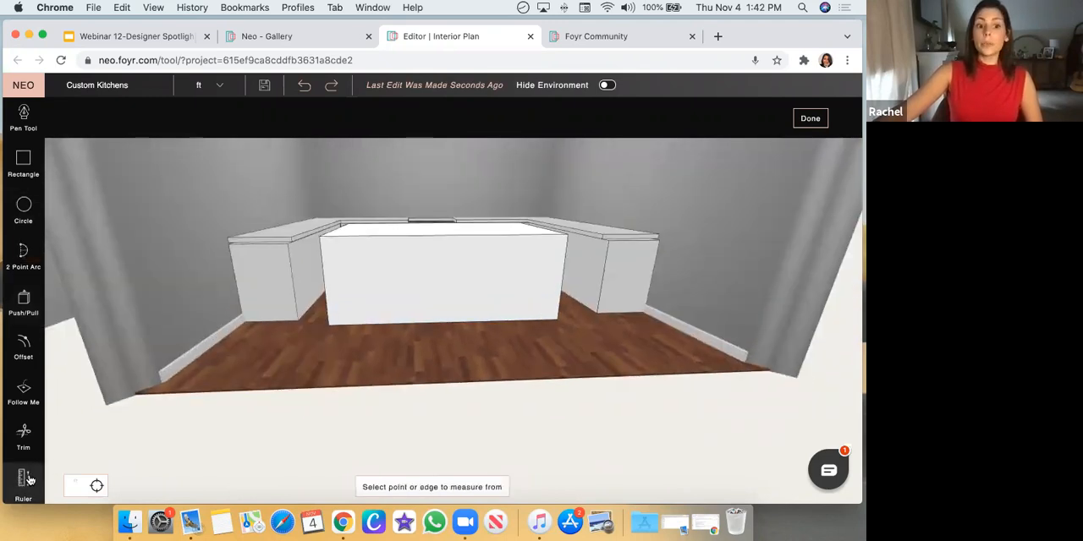
click(328, 290)
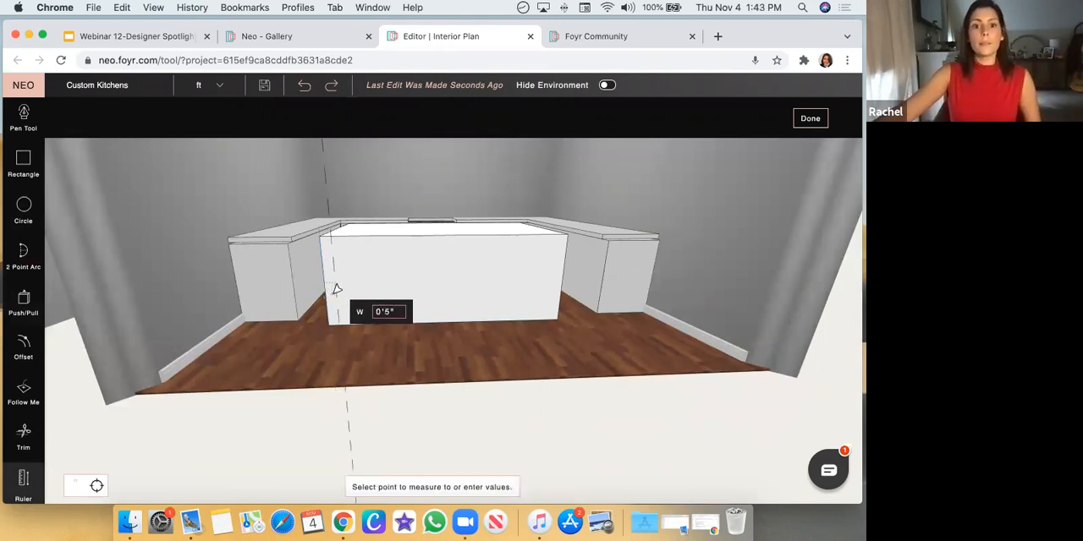
click(336, 289)
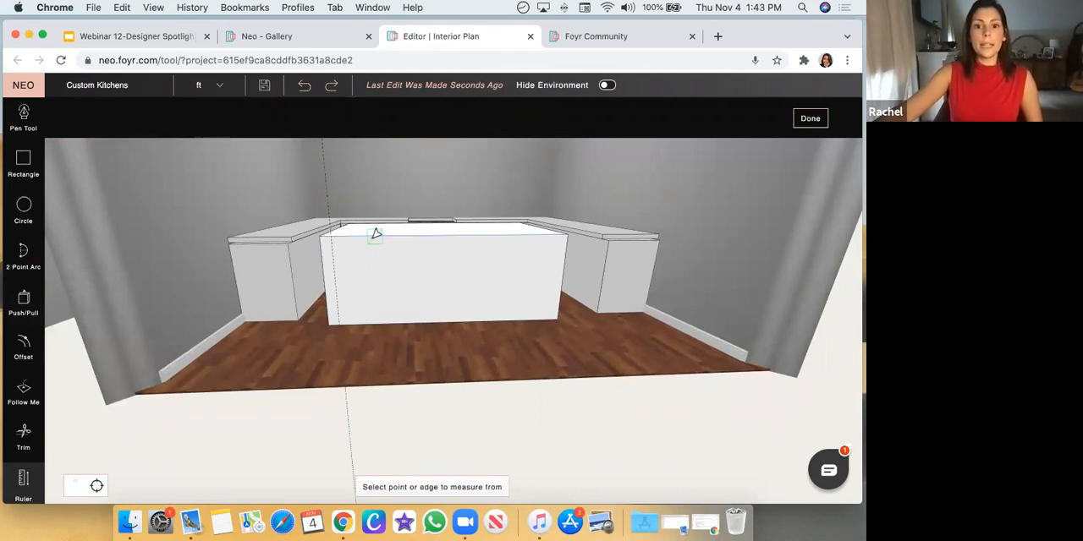
click(376, 241)
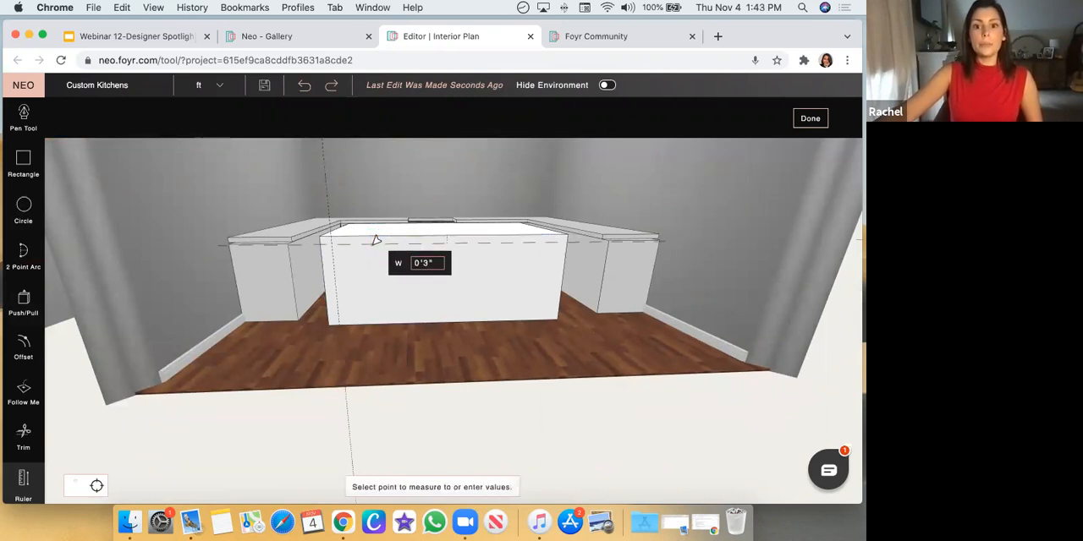
click(376, 241)
click(557, 275)
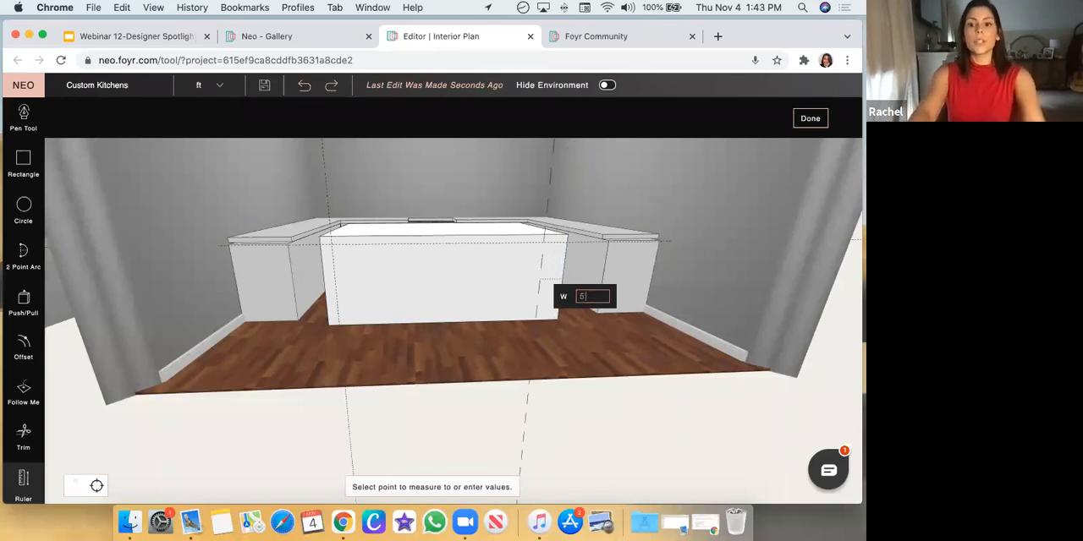
click(552, 275)
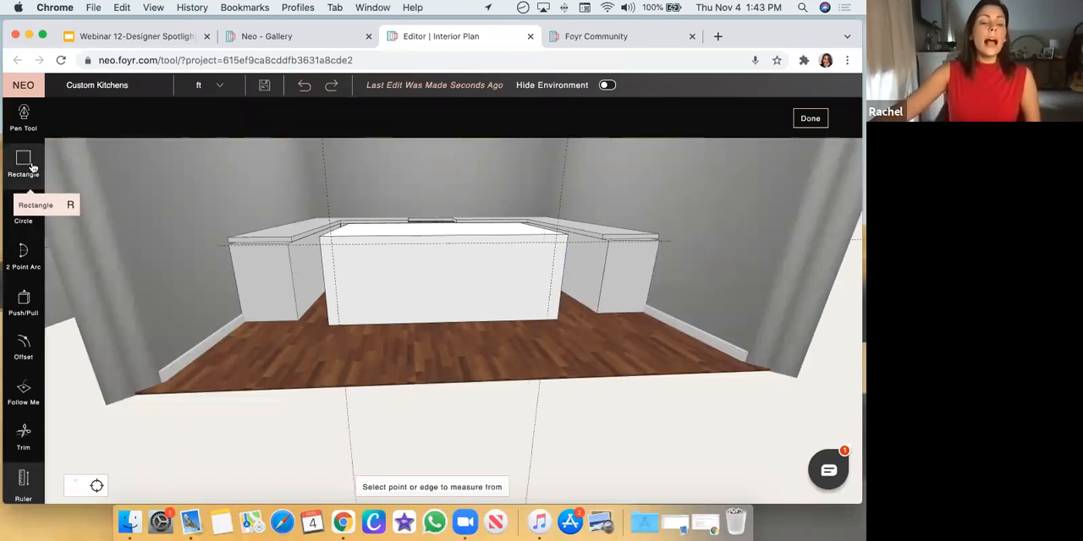
Trace the guides on the island's front face with the Pen Tool, going up from the base, across and back down to the base
click(25, 118)
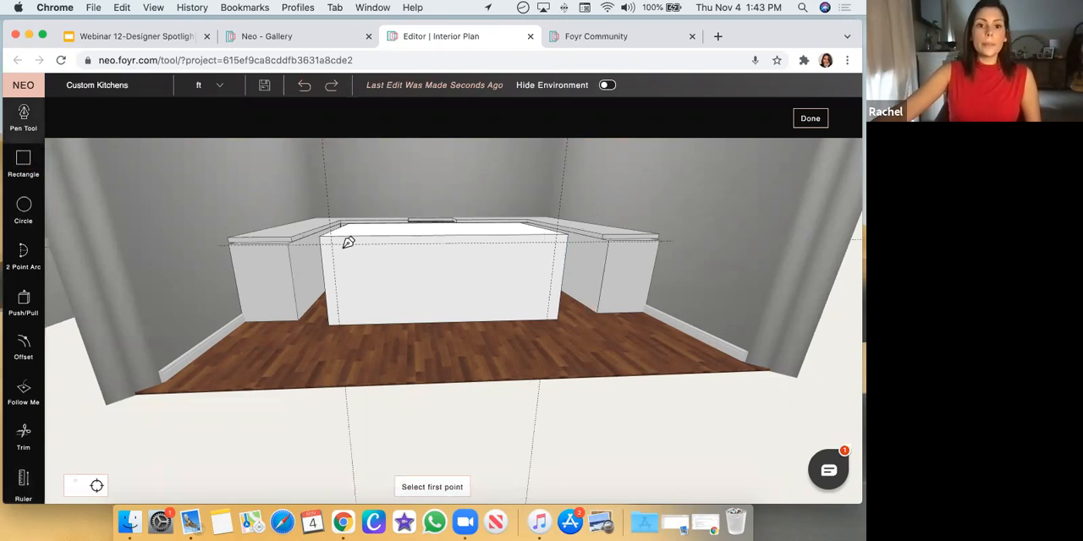
click(341, 322)
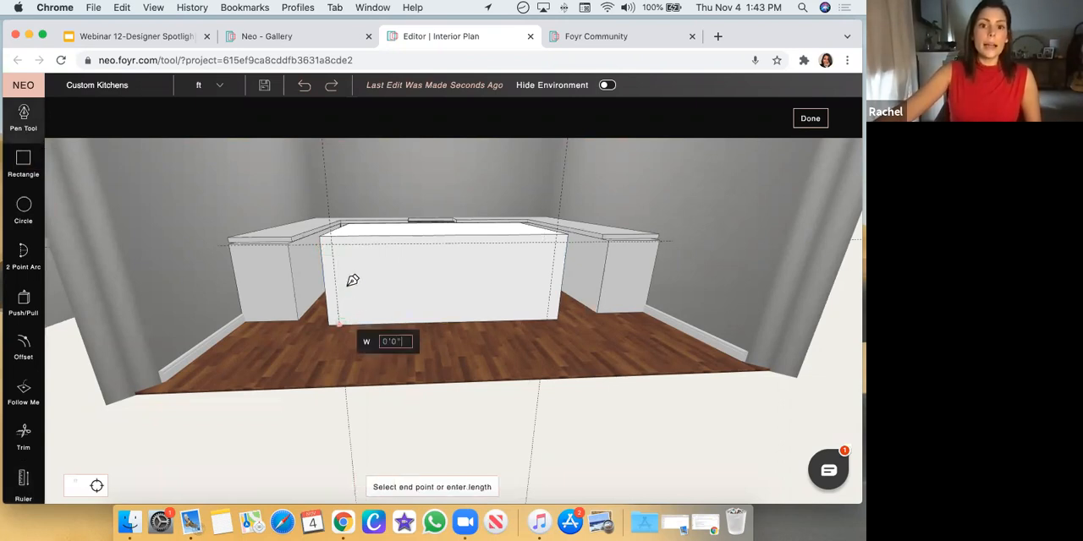
click(332, 235)
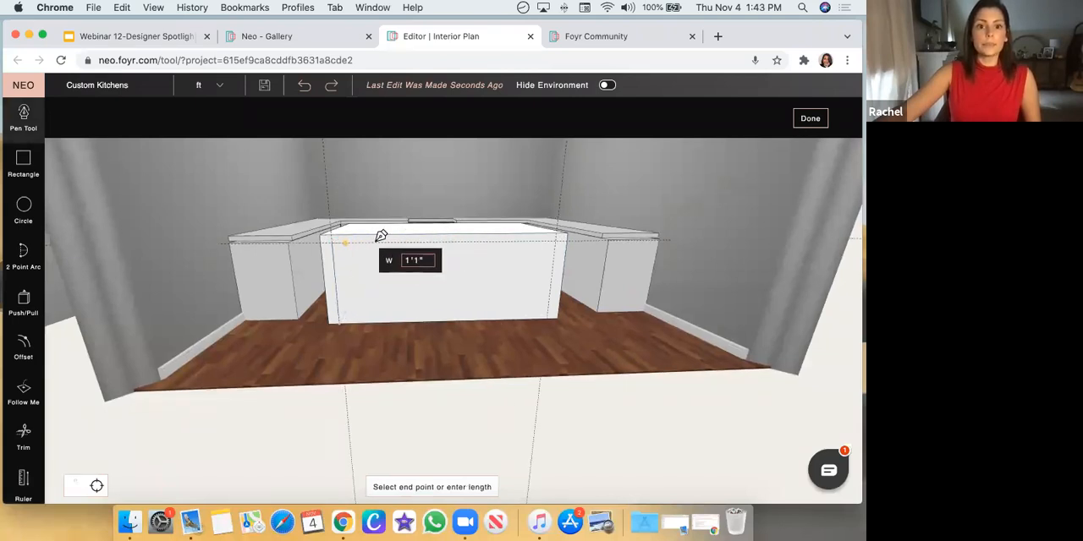
click(558, 232)
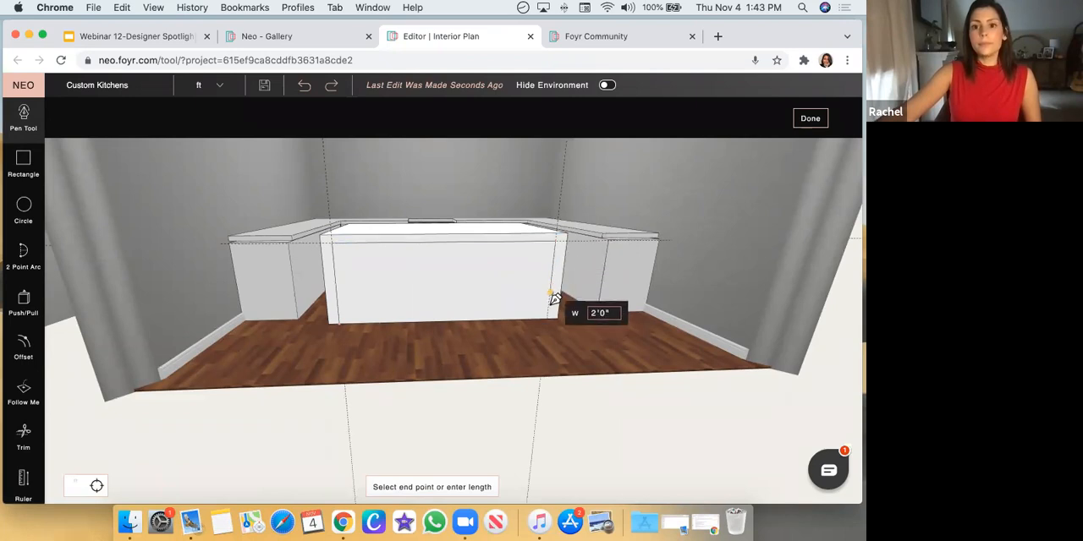
click(549, 318)
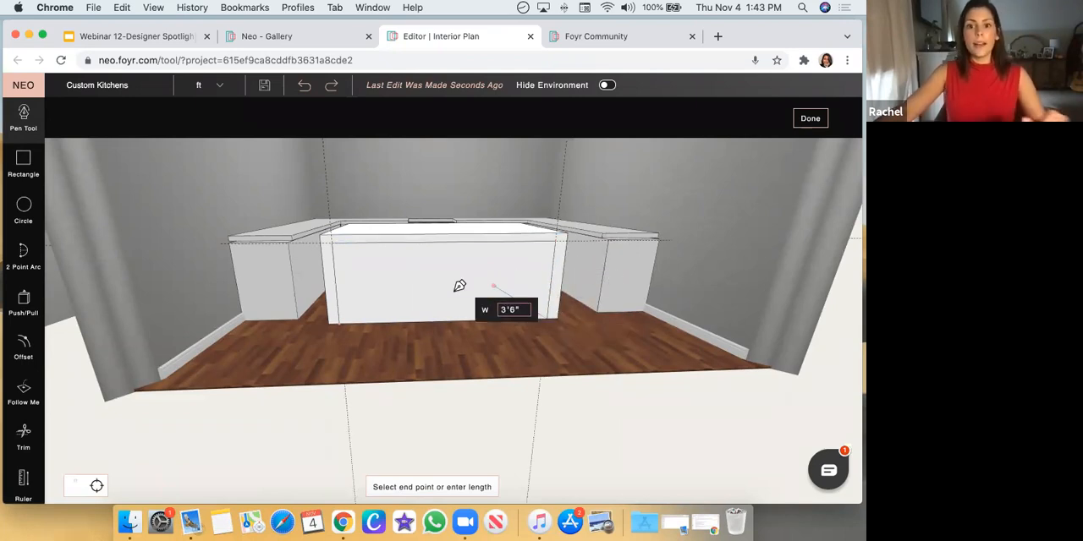
key(Escape)
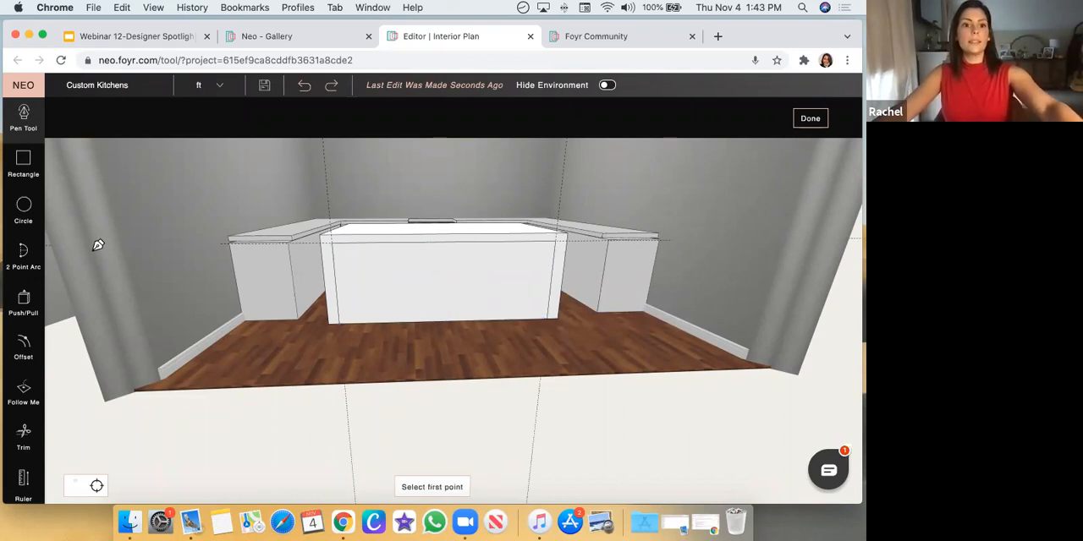
Inspect up close the bottom corner where the traced line meets the base edge of the island's front face
click(26, 309)
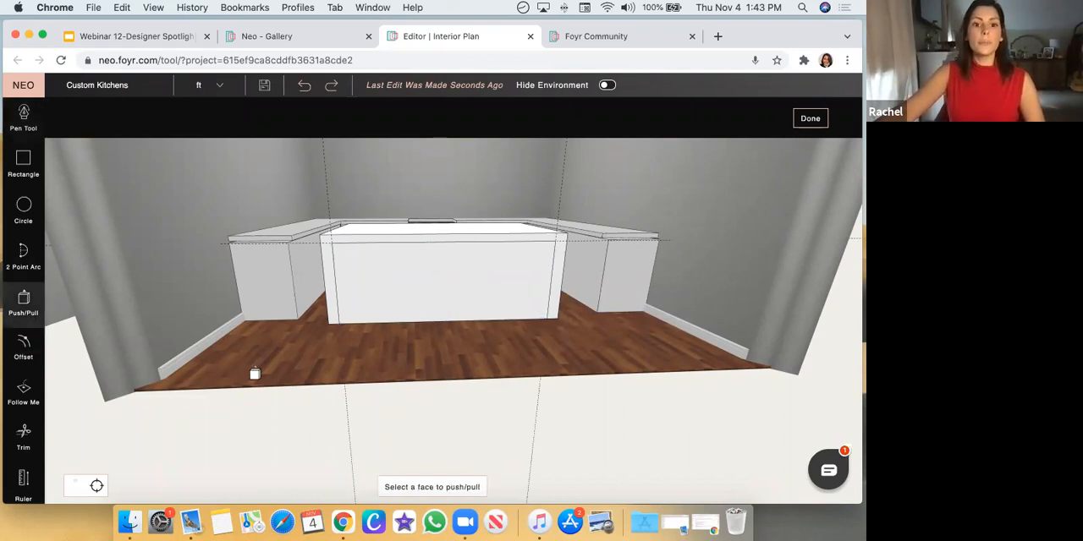
drag(254, 374, 271, 397)
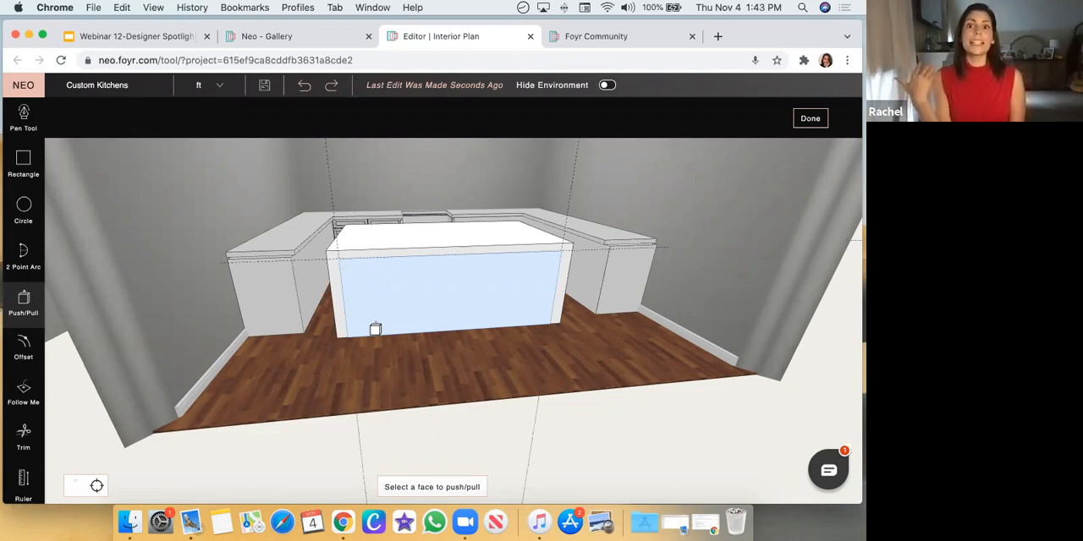
key(Escape)
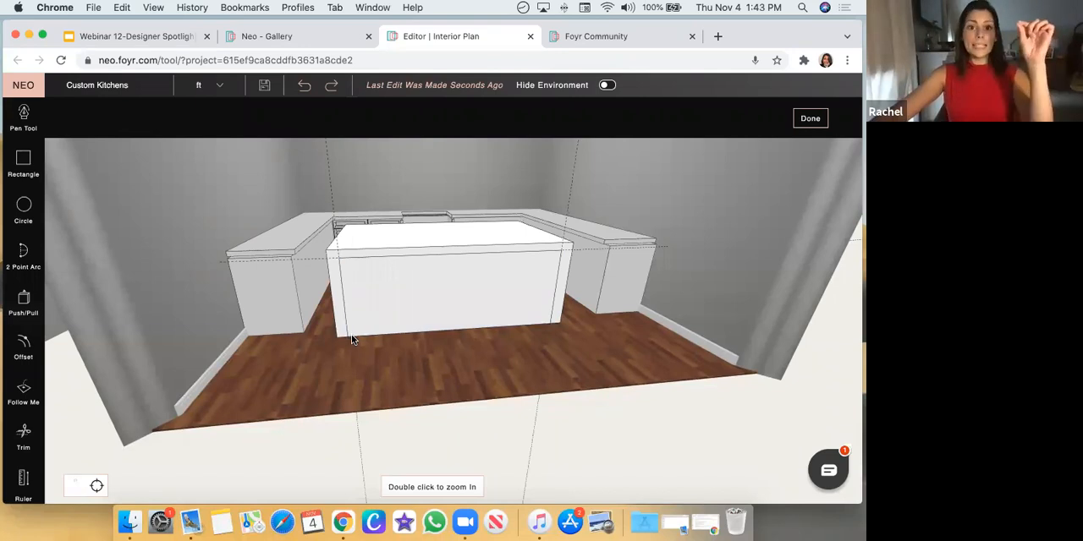
double_click(352, 335)
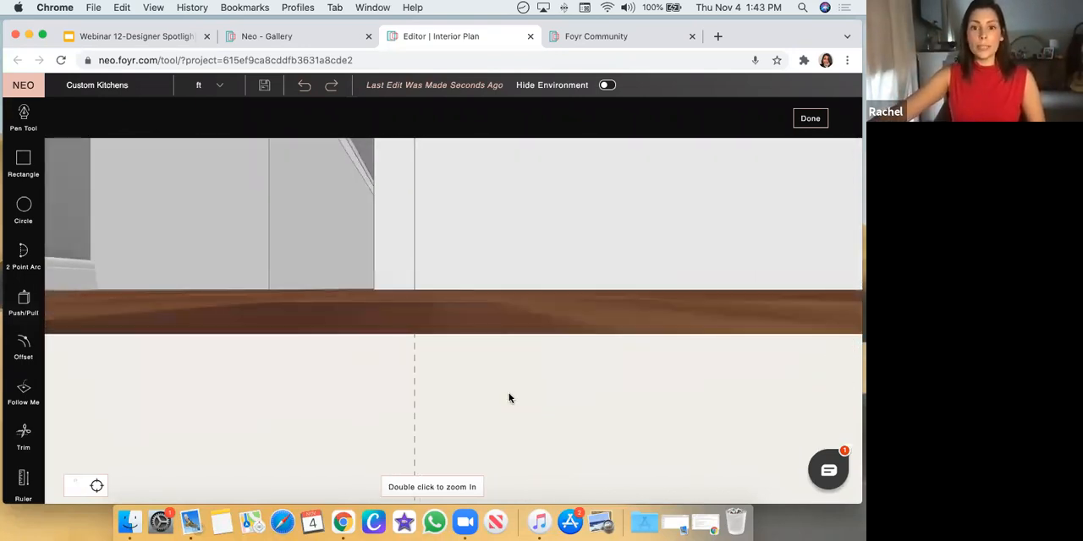
drag(421, 365, 373, 299)
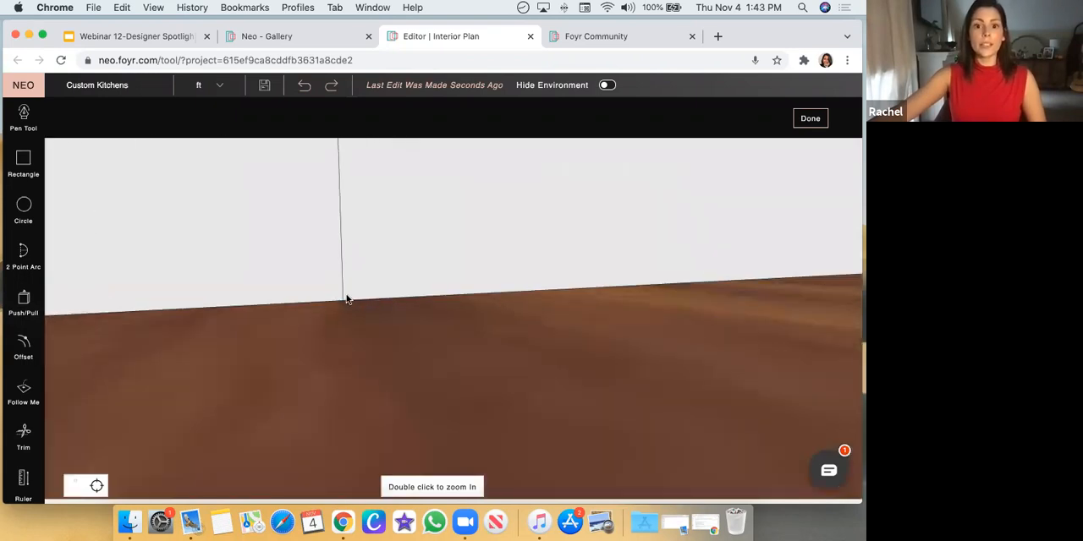
click(24, 124)
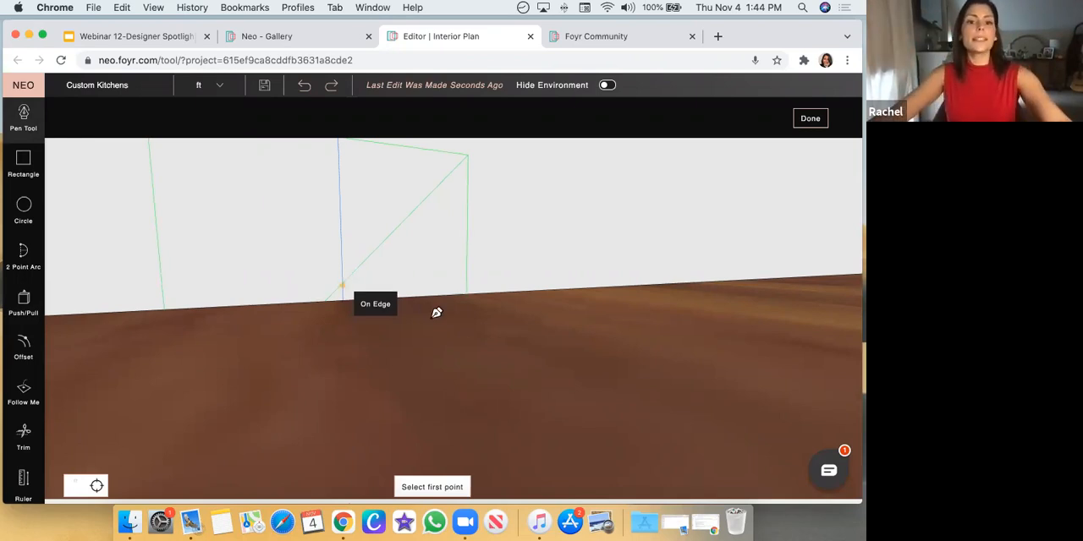
key(Escape)
scroll(457, 315, down, 5)
drag(615, 325, 592, 337)
scroll(586, 336, down, 2)
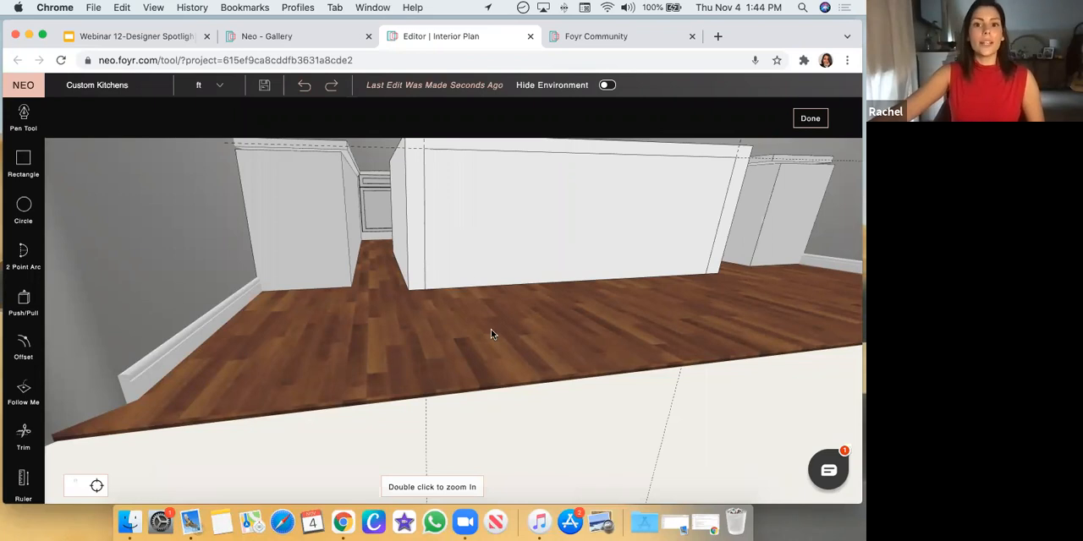
drag(491, 330, 517, 354)
scroll(518, 353, down, 3)
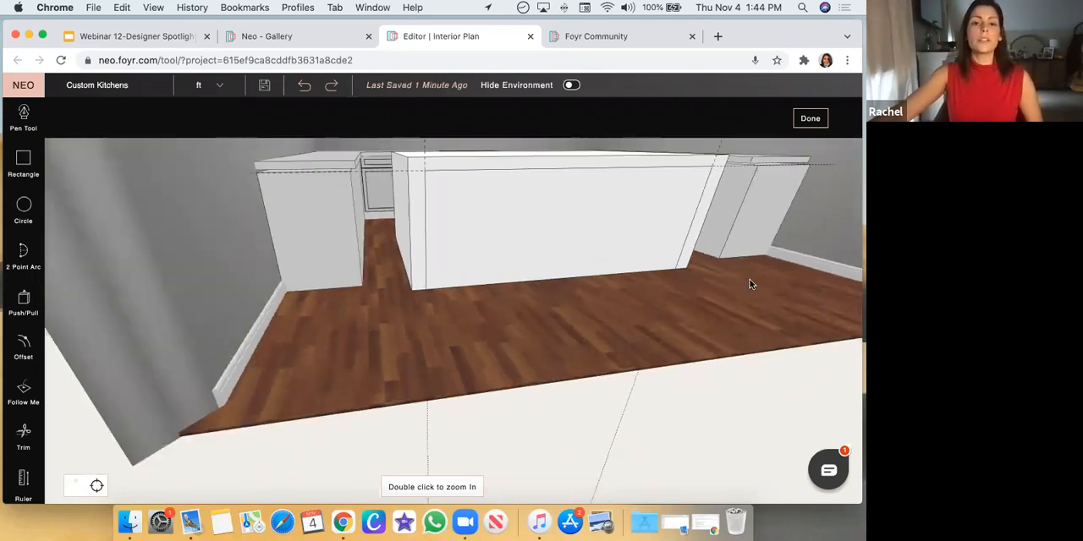
Push the outlined front face of the island block inward 1 ft, leaving a leg on each side and a top band
click(23, 300)
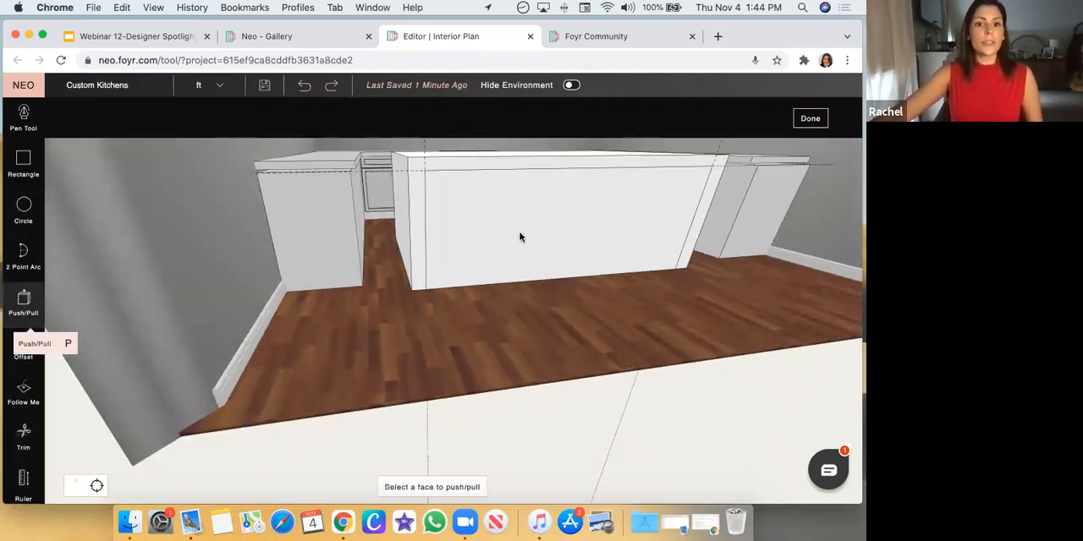
click(539, 245)
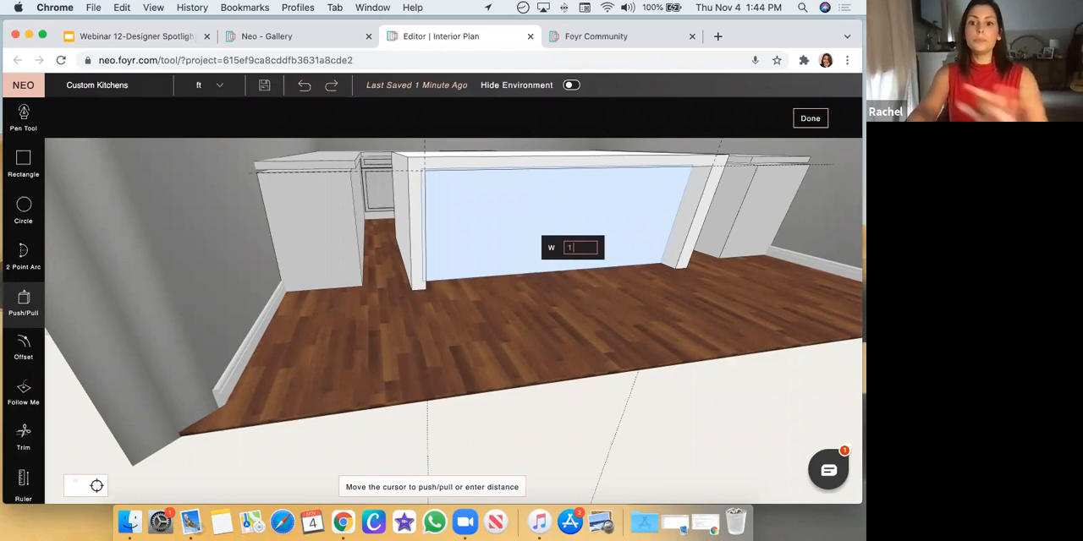
key(Return)
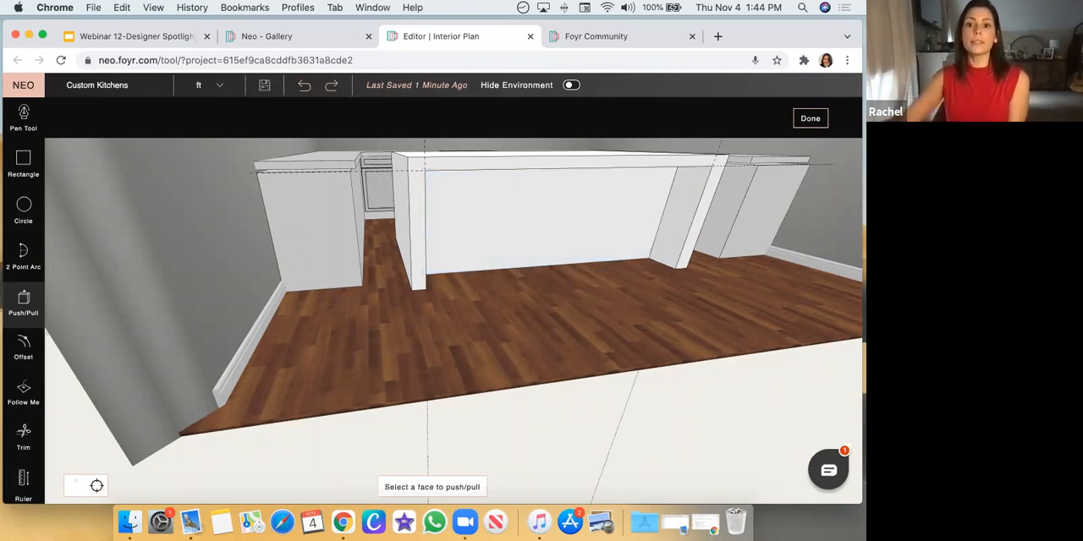
Examine the island's recessed front, side legs and overhang from several angles
scroll(566, 302, up, 5)
drag(489, 316, 536, 300)
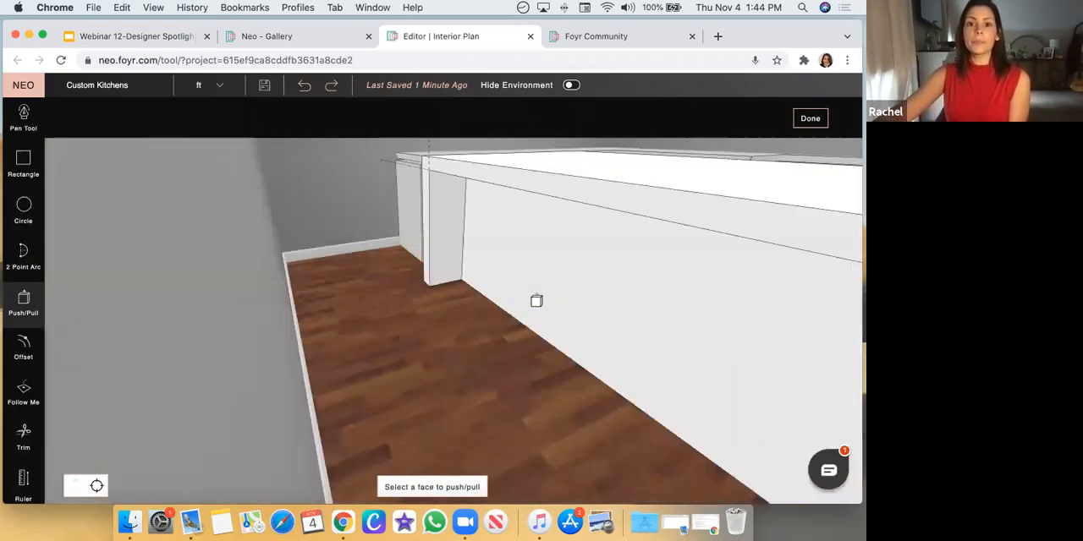
scroll(442, 373, down, 5)
drag(439, 377, 551, 367)
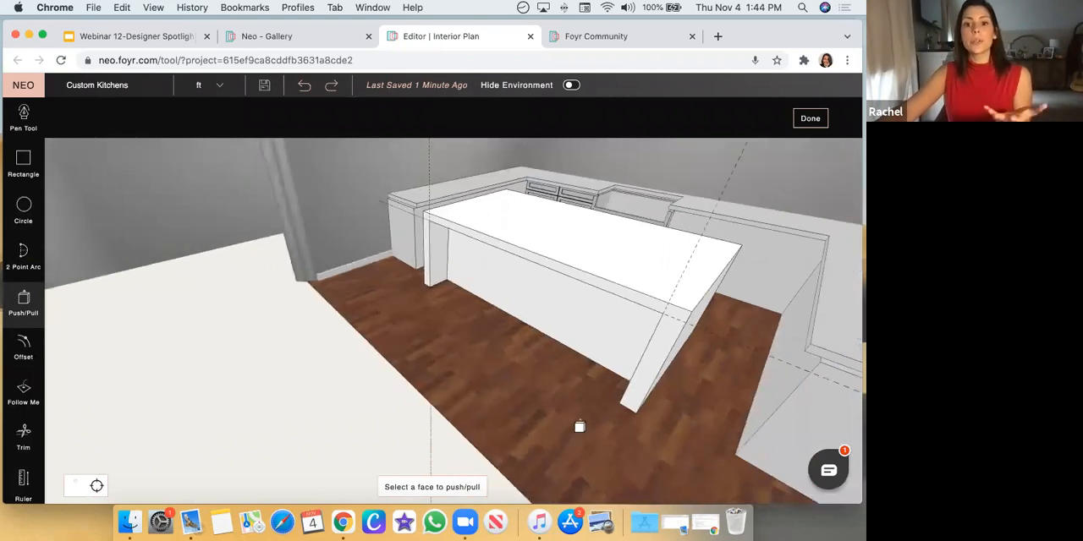
drag(579, 428, 592, 415)
drag(502, 363, 435, 257)
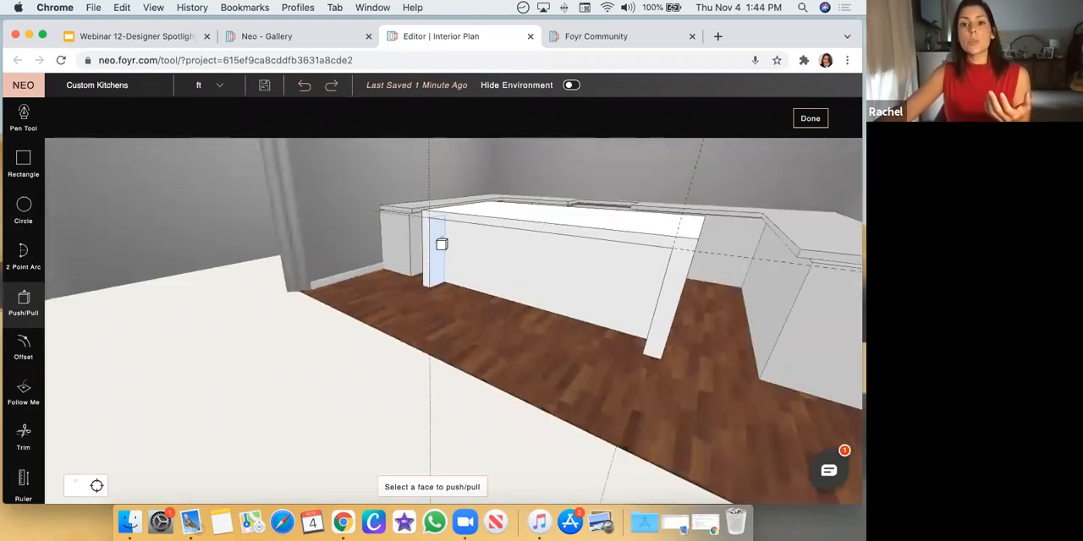
drag(466, 403, 459, 212)
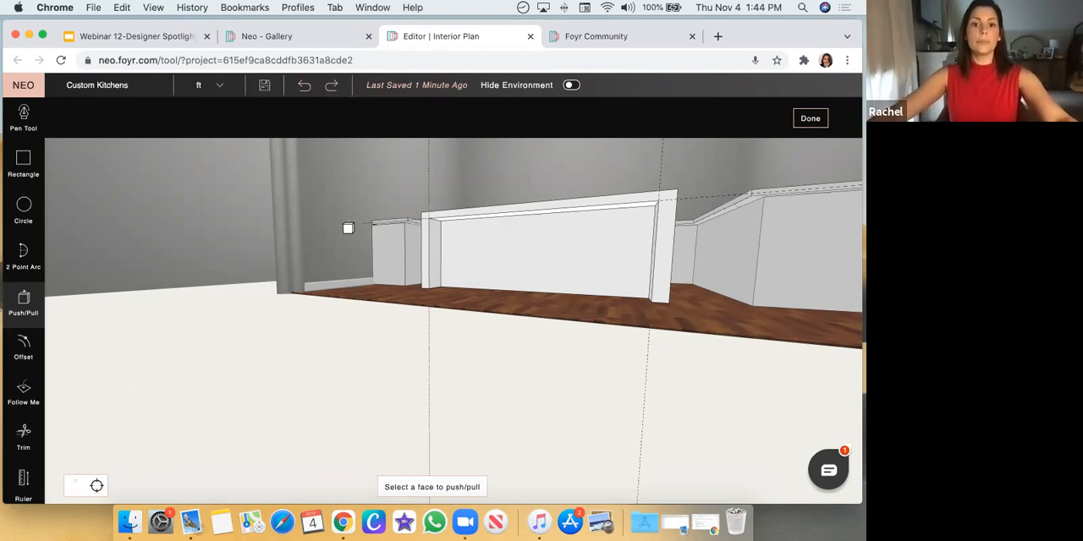
Draw two rectangles on the island's countertop for sinks, about 2'9" by 1'4" and about 1'7" by 1'0"
key(Escape)
drag(346, 200, 70, 269)
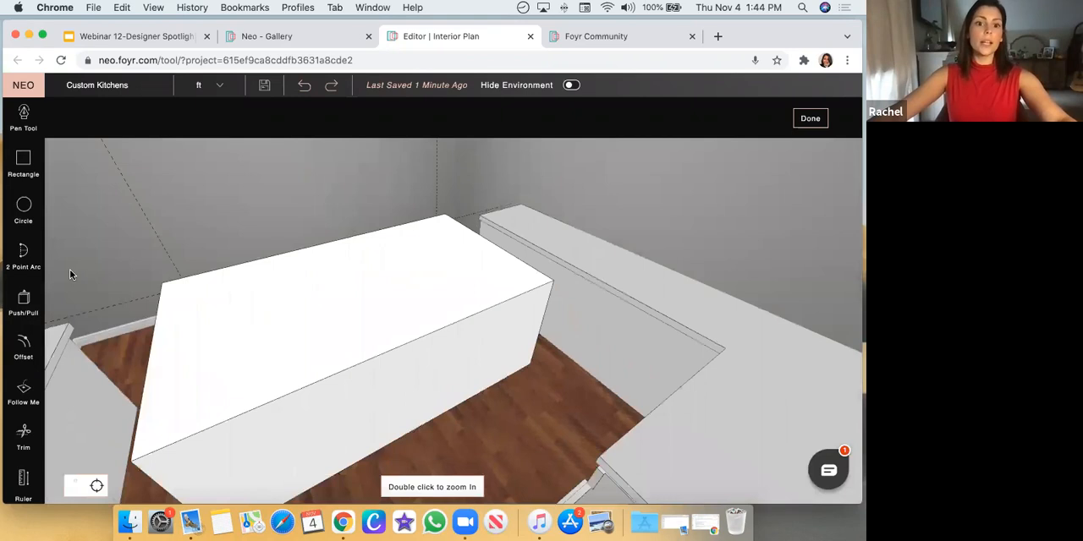
click(24, 161)
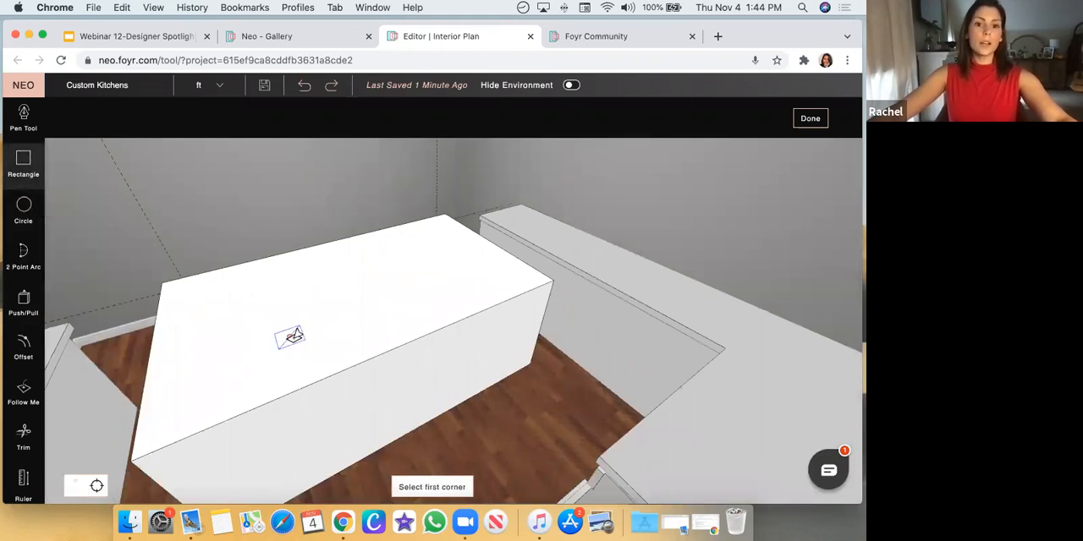
click(286, 332)
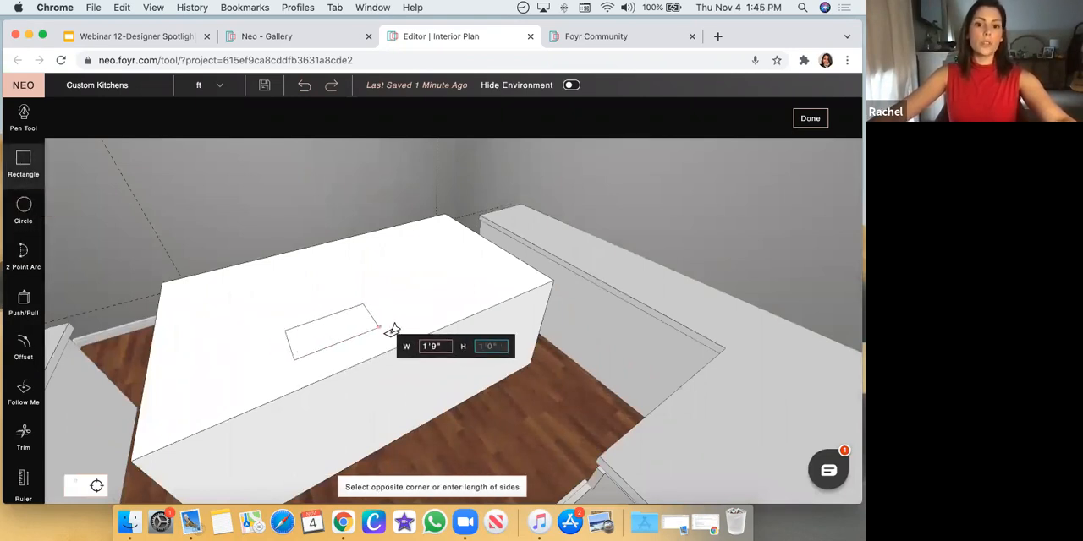
click(430, 319)
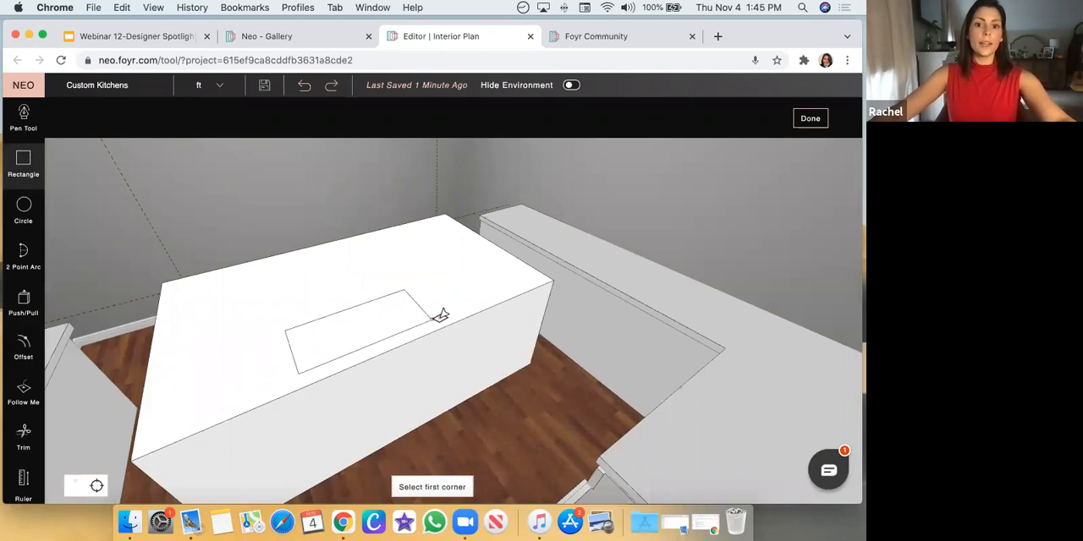
click(453, 281)
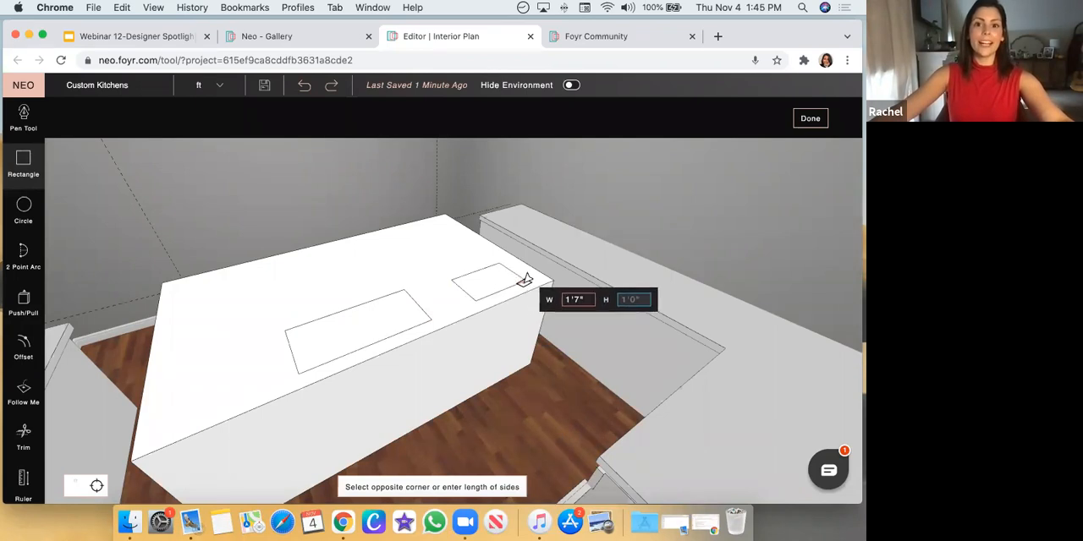
click(525, 280)
key(Escape)
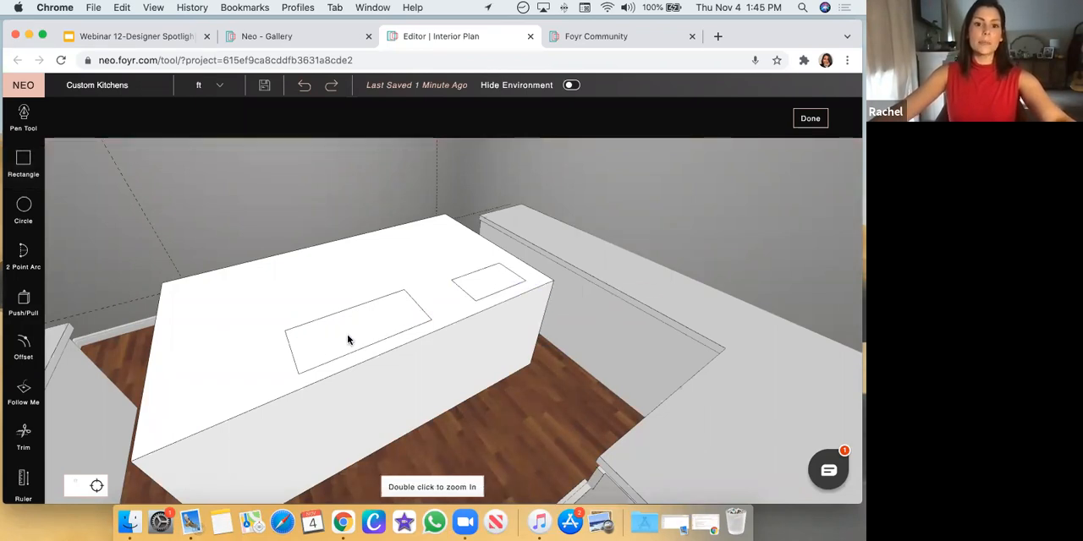
Draw two parallel lines across the larger rectangle with the Pen Tool, forming a narrow divider between a small and a large section
double_click(368, 333)
drag(423, 308, 690, 291)
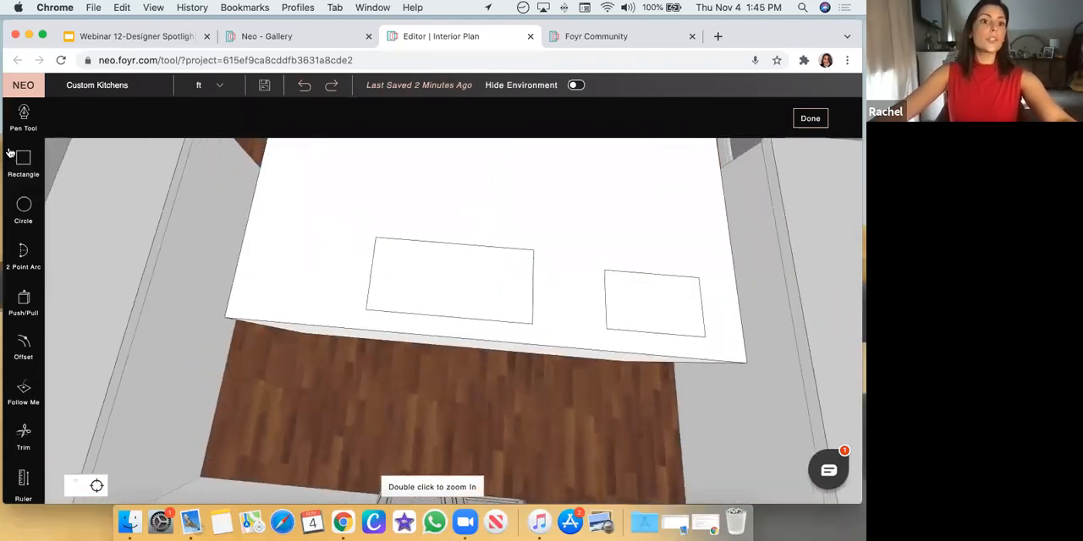
click(24, 119)
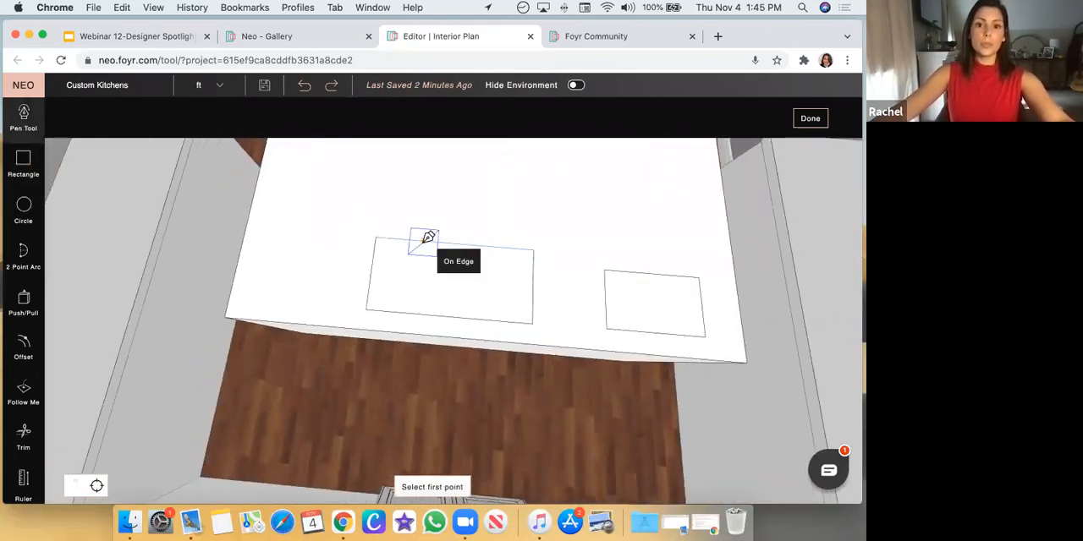
click(424, 243)
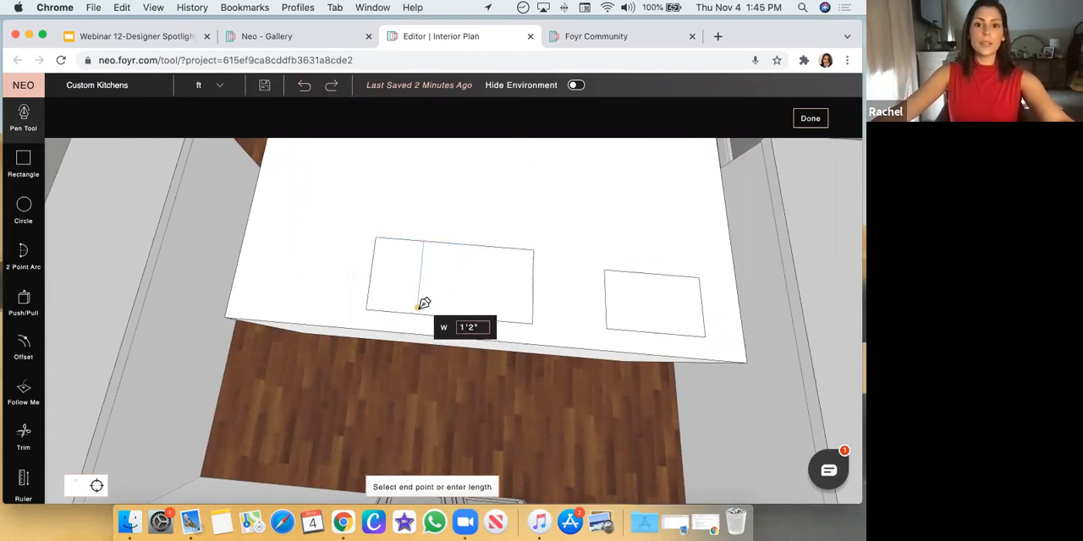
click(438, 245)
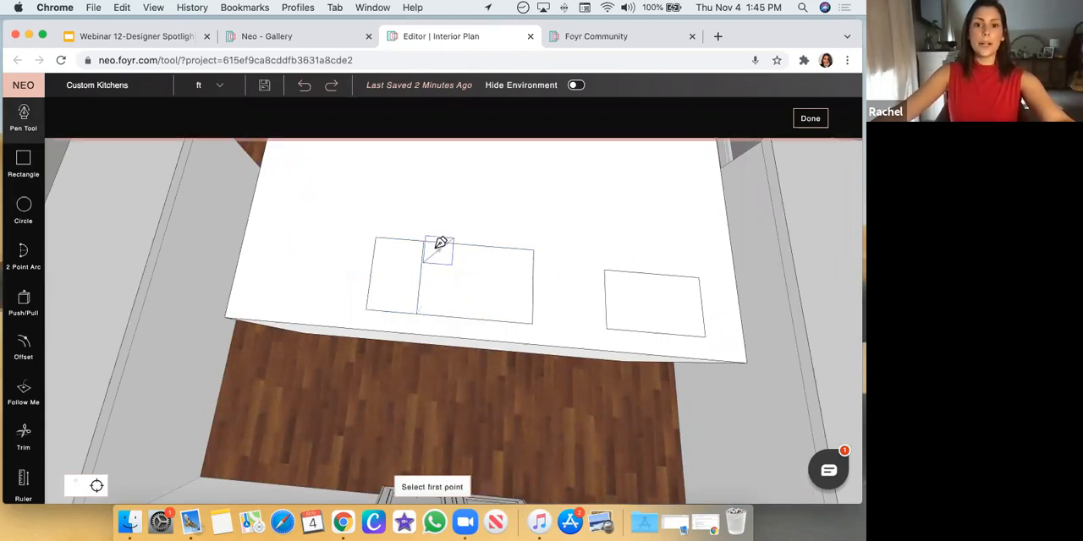
click(433, 243)
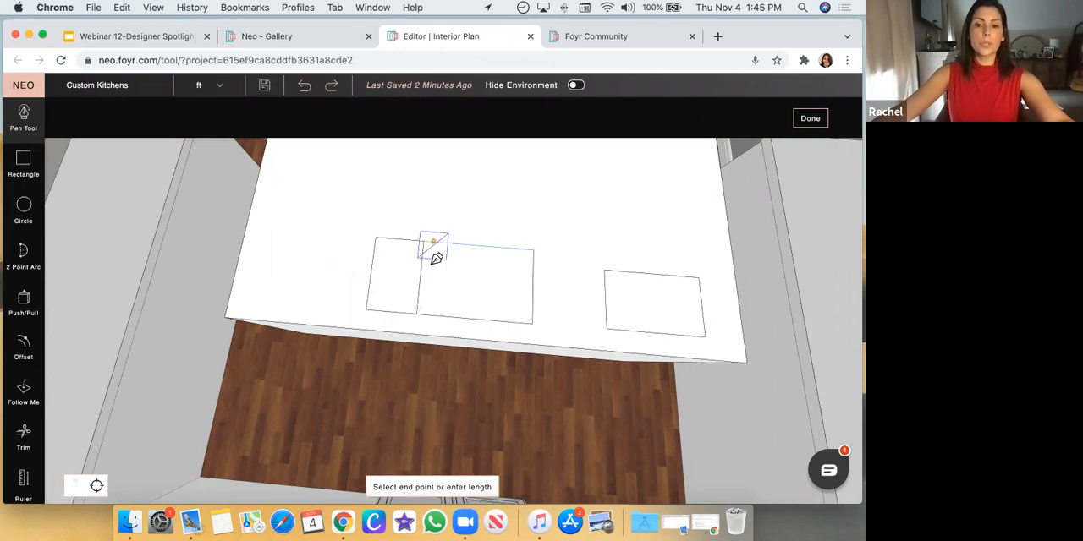
click(427, 315)
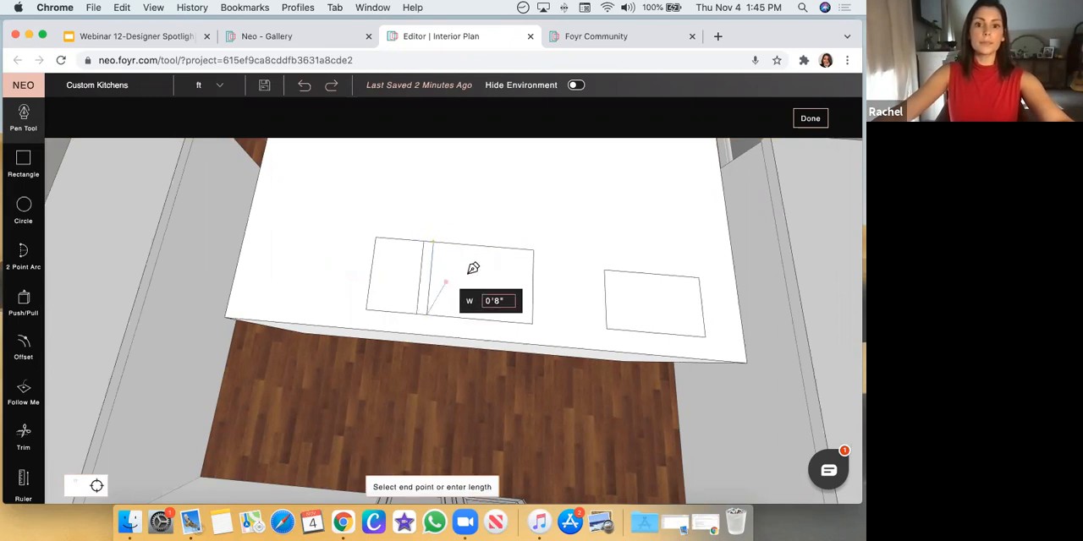
key(Escape)
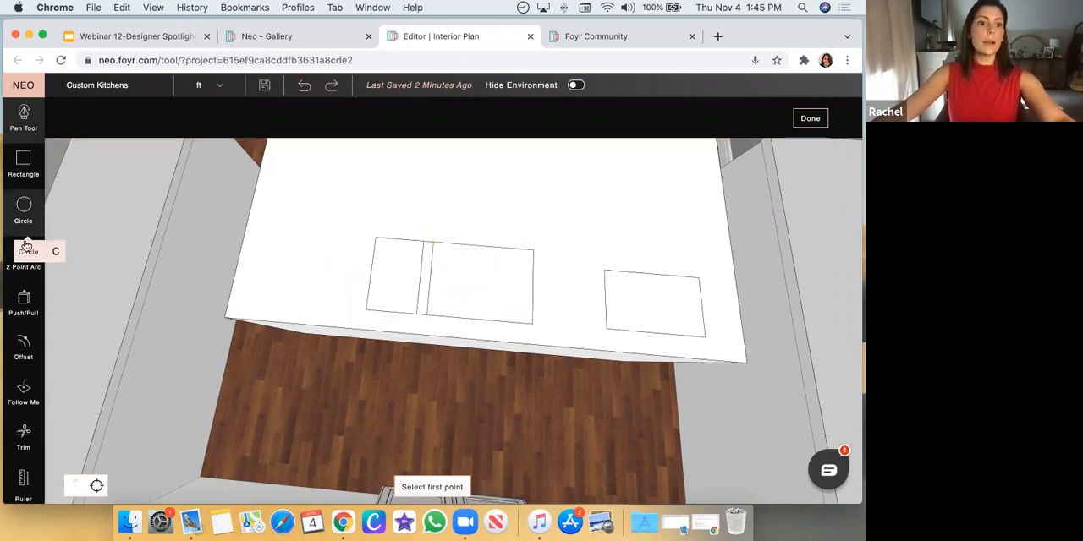
Push the sections on both sides of the divider down into the island as sink basins, the smaller one by 8"
click(24, 303)
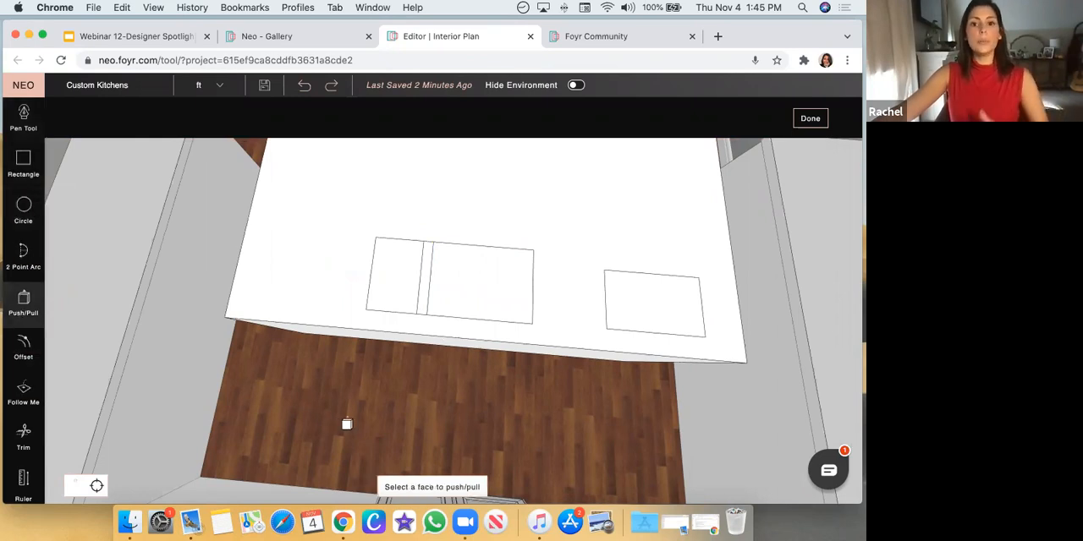
drag(346, 426, 365, 407)
click(473, 279)
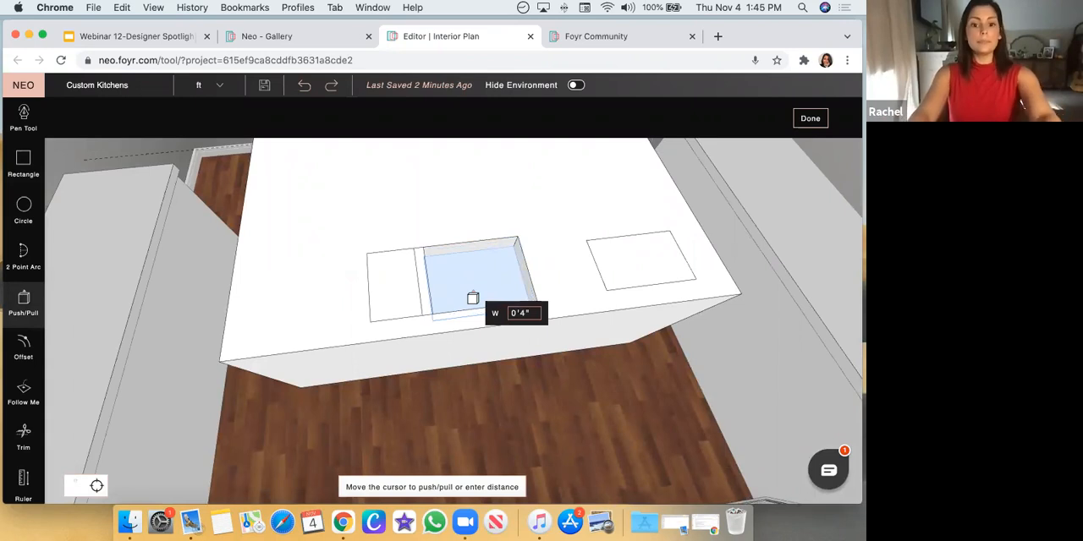
key(Return)
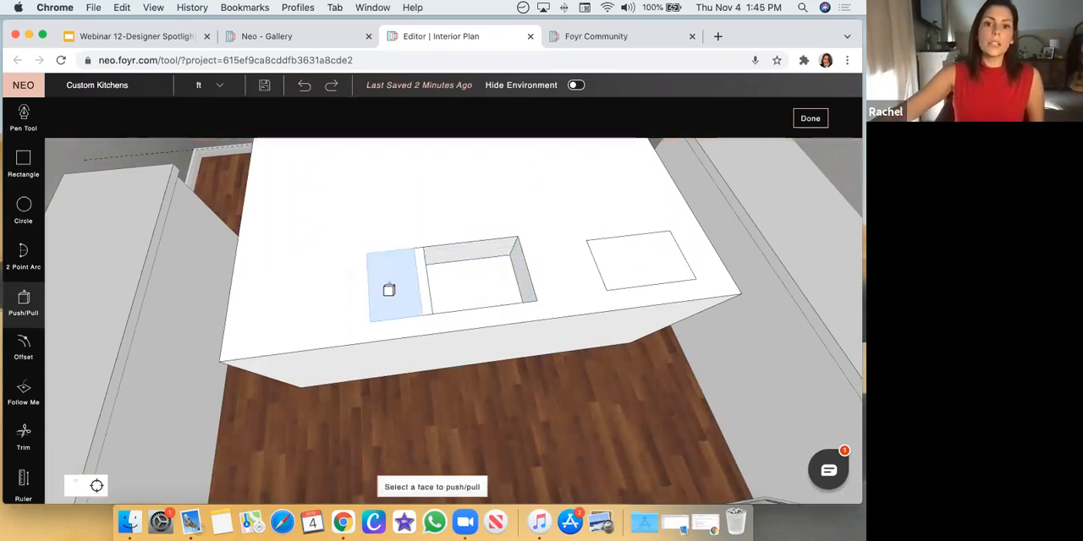
click(388, 296)
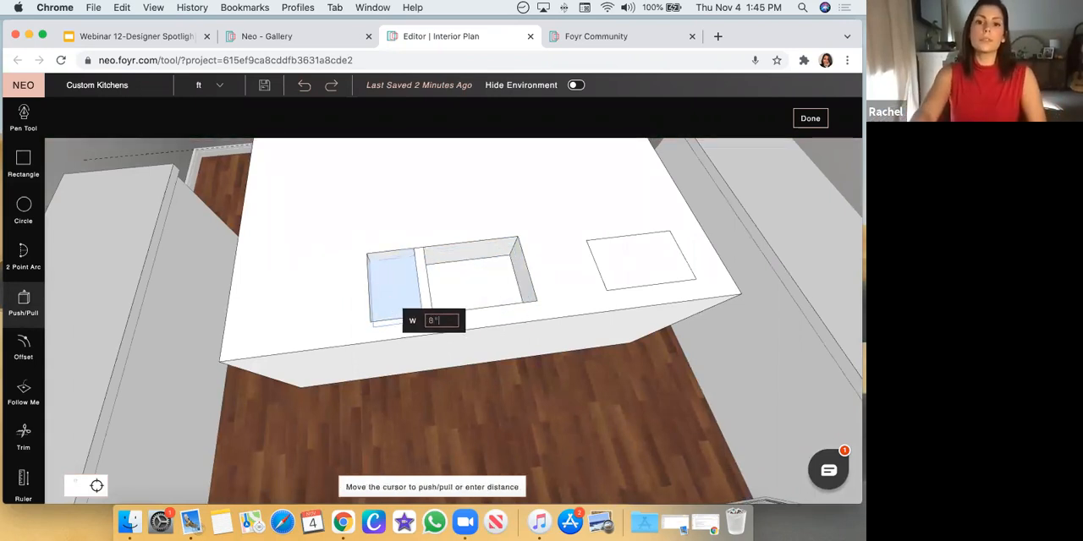
text(8")
key(Return)
Draw a drain circle with a 2" radius in the middle of each sink basin's floor
drag(576, 213, 568, 292)
scroll(659, 283, up, 5)
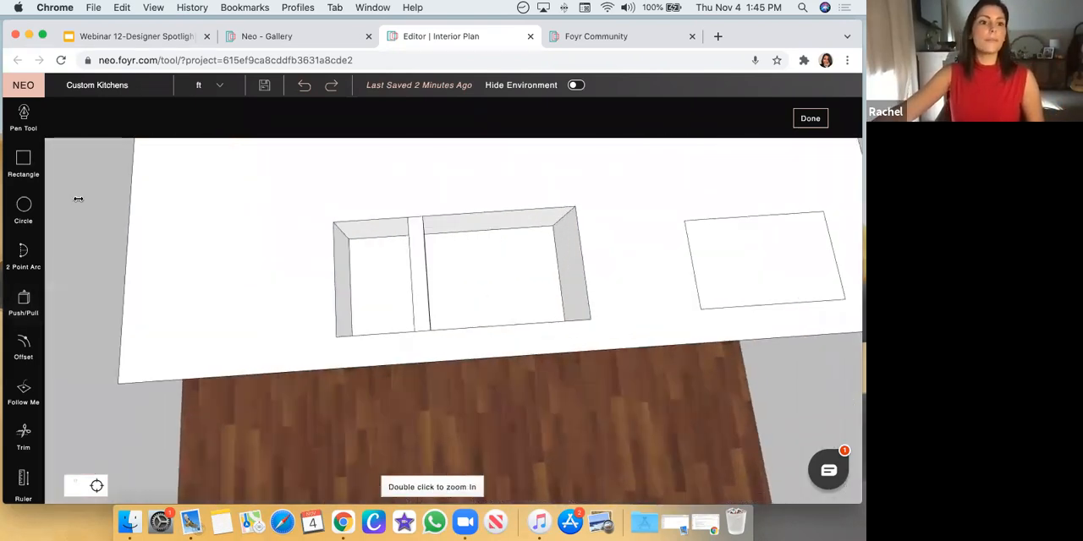
click(24, 213)
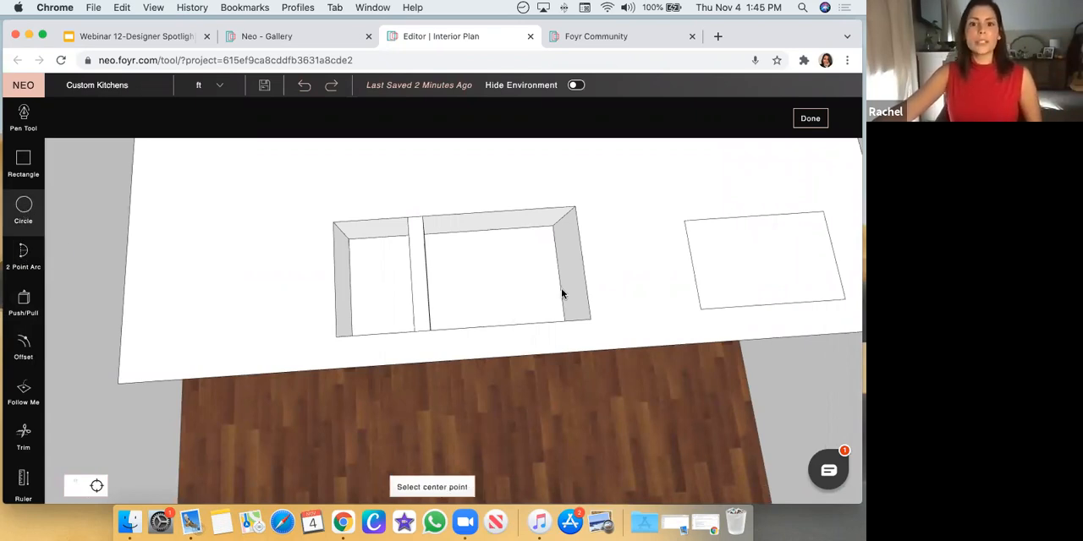
click(488, 278)
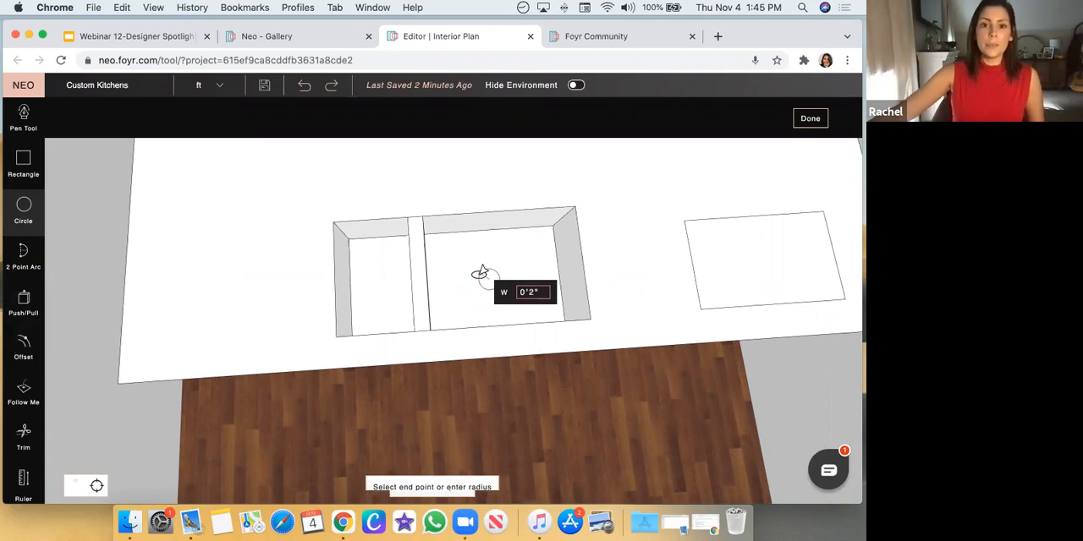
click(480, 273)
click(374, 281)
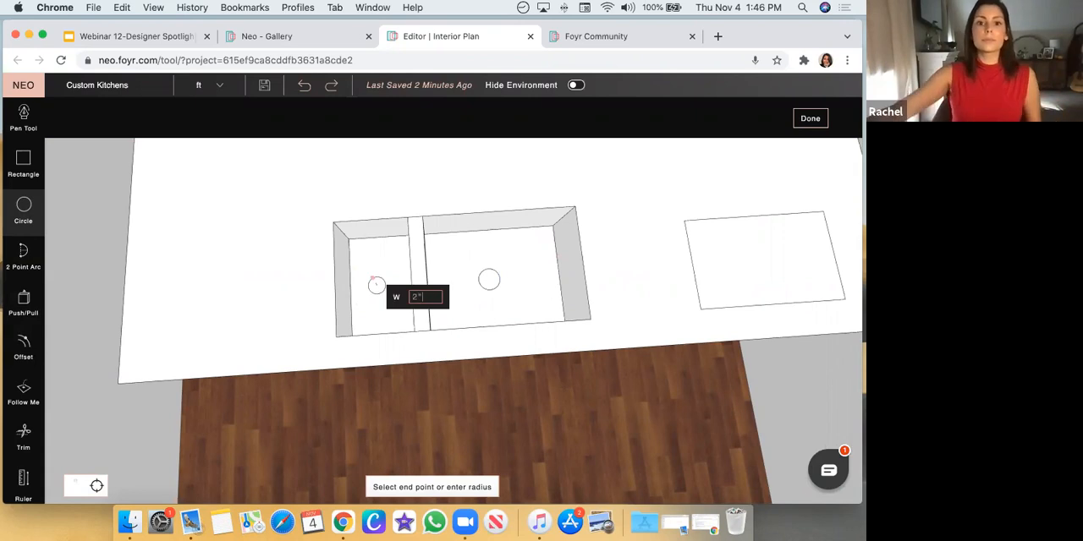
click(373, 277)
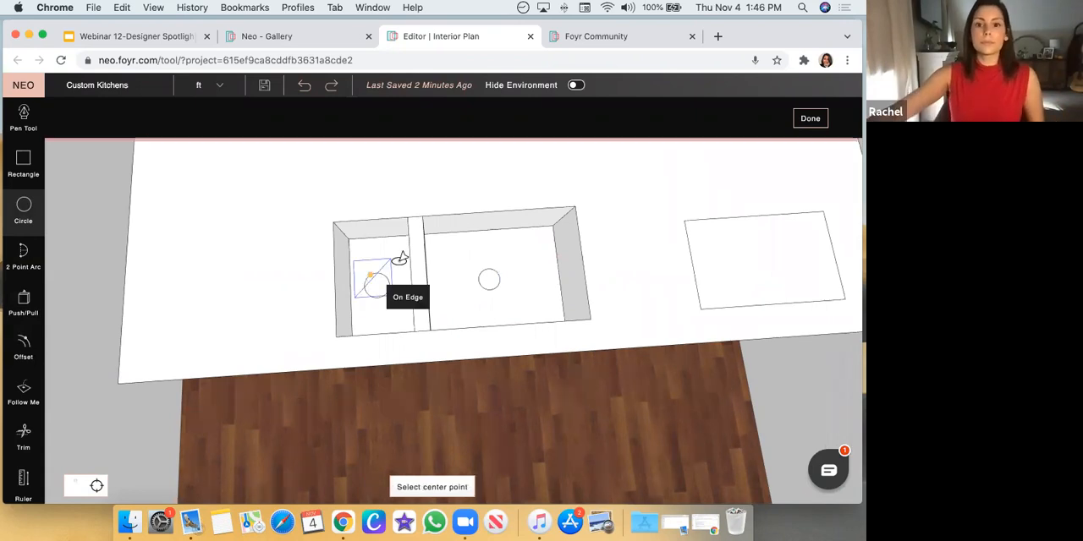
Offset the drain circle in each sink basin inward by 1"
click(23, 349)
key(Right)
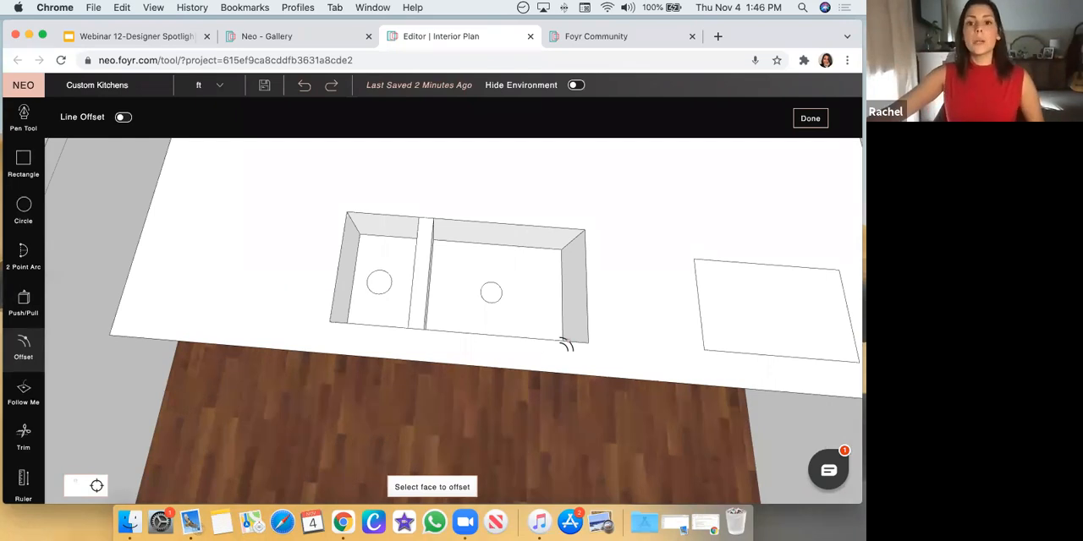
click(489, 291)
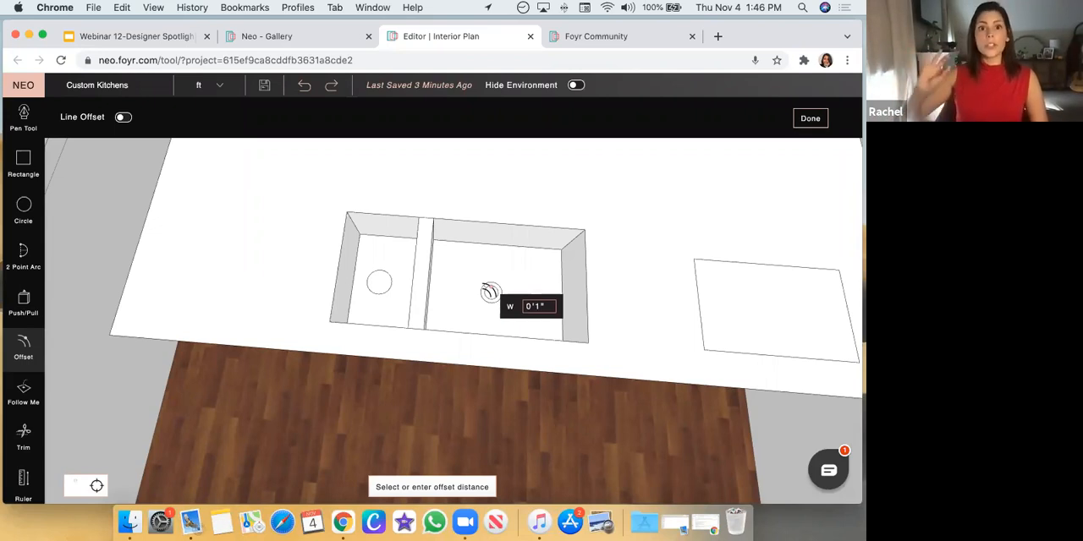
click(490, 292)
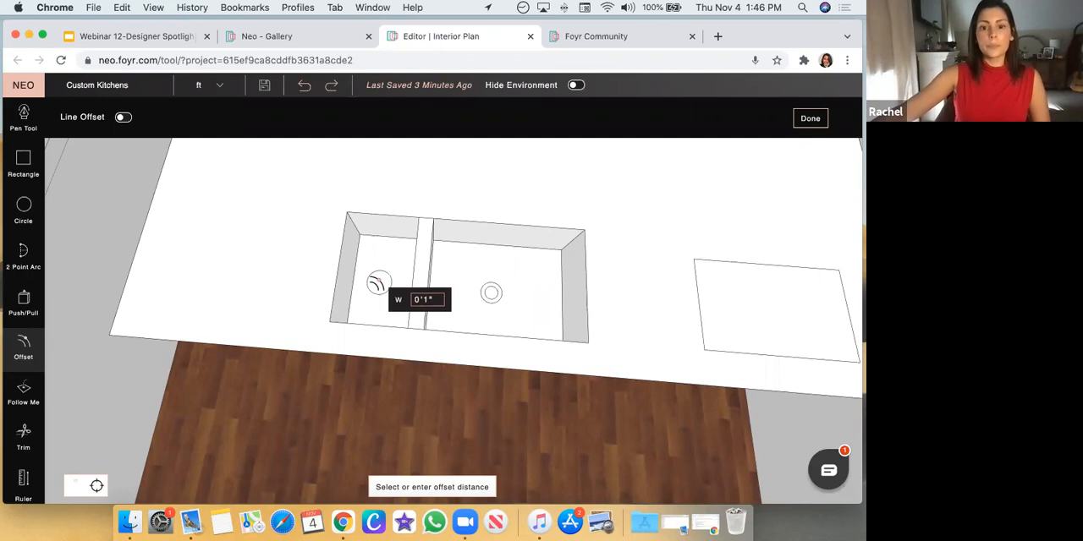
click(377, 281)
click(377, 281)
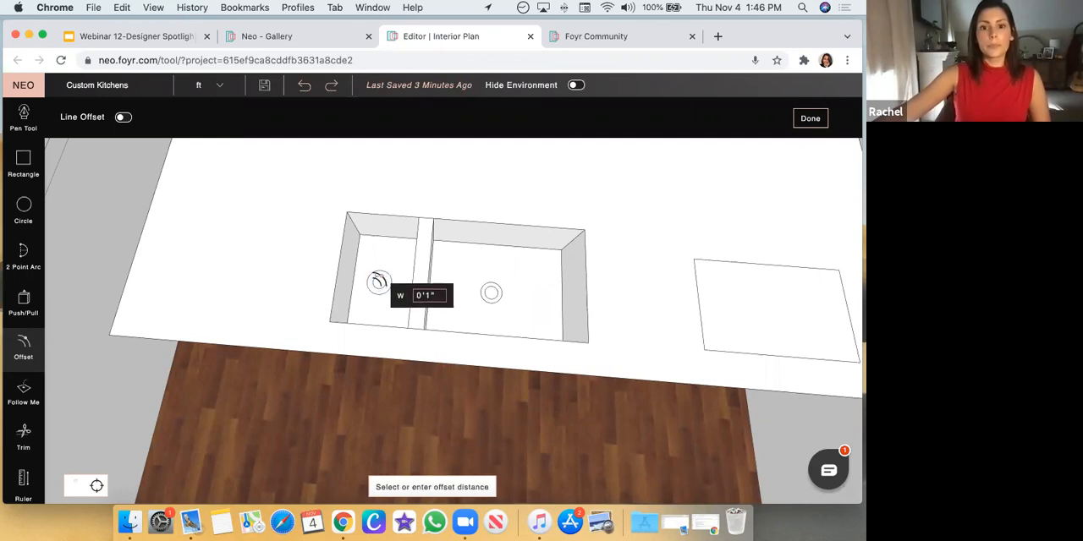
key(Return)
Push/Pull the inner drain circle in both basins by a small amount, and select the smaller basin's outer drain ring for Push/Pull
drag(491, 420, 522, 428)
click(22, 304)
scroll(541, 433, up, 5)
drag(657, 365, 477, 394)
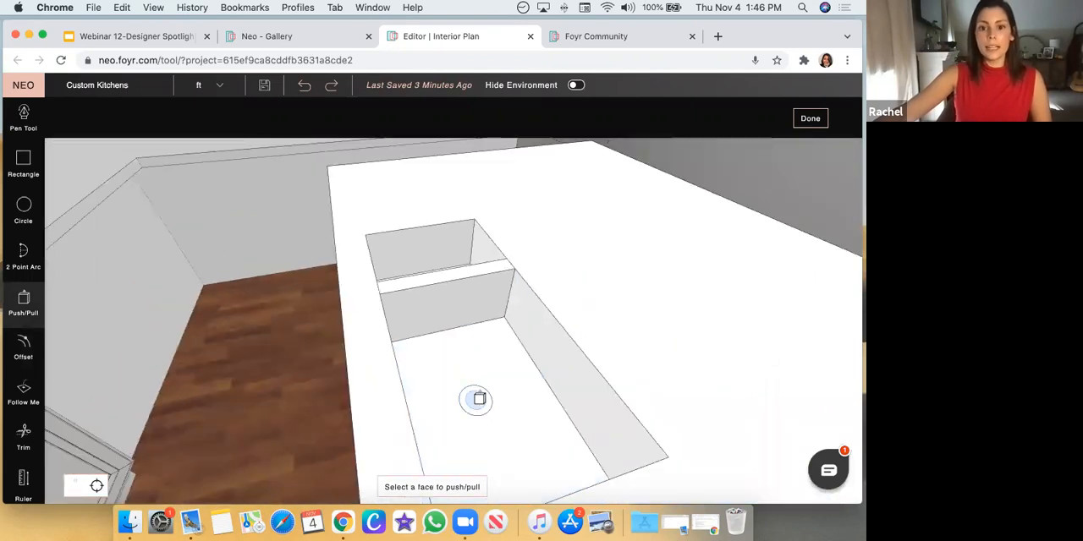
click(478, 397)
click(481, 397)
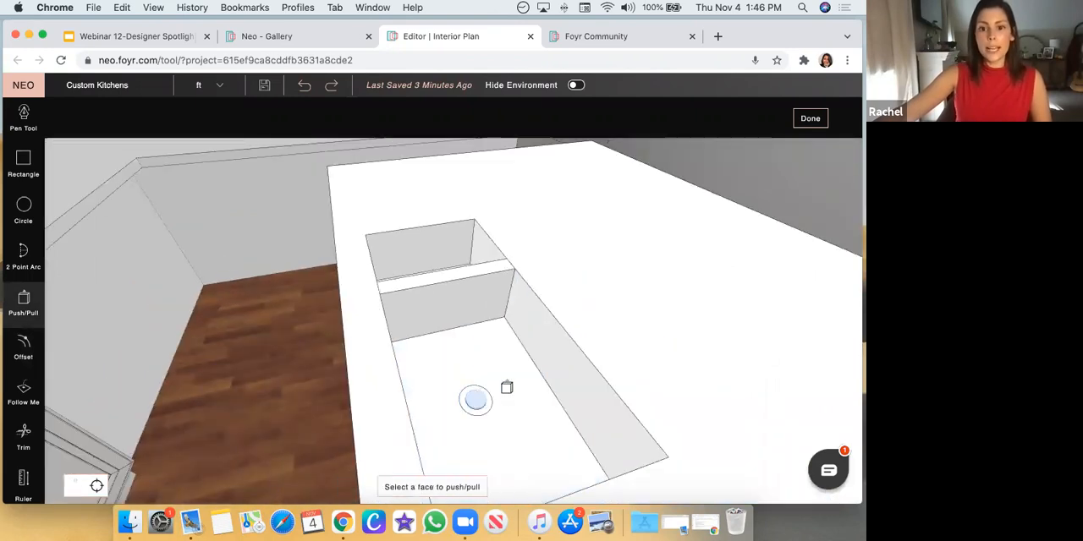
drag(299, 335, 727, 398)
drag(418, 393, 380, 373)
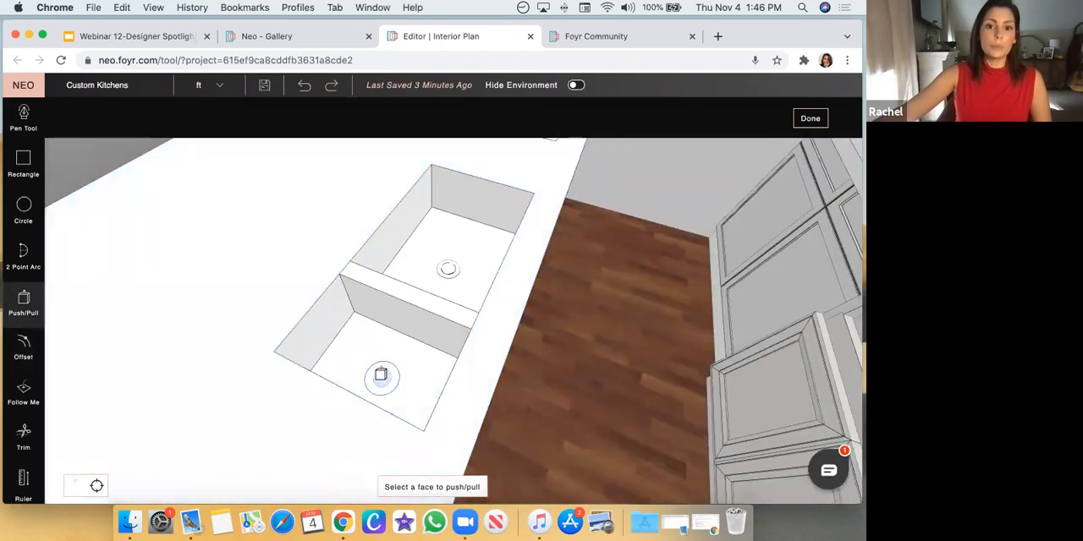
click(380, 373)
click(382, 371)
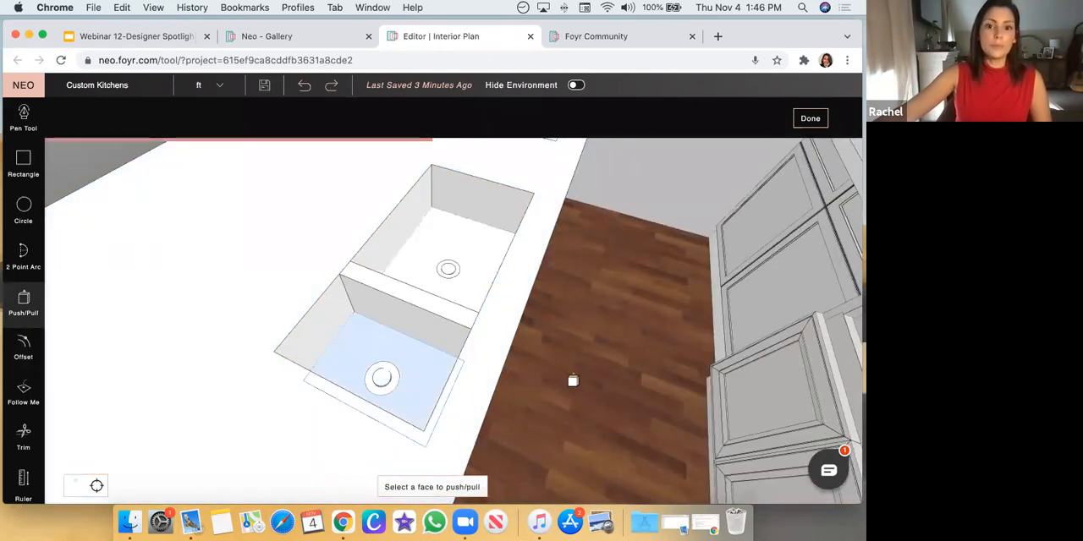
drag(568, 397, 546, 403)
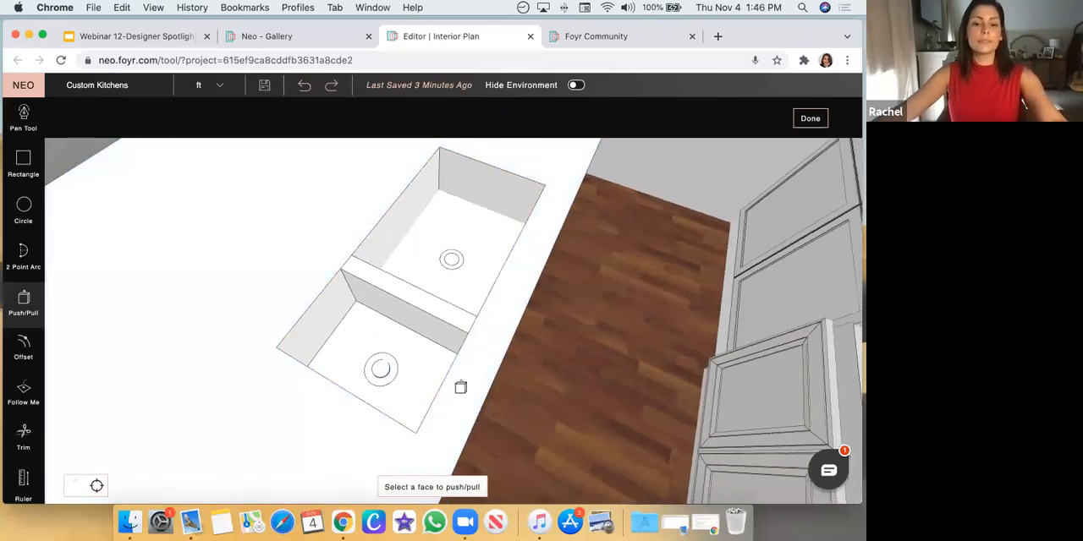
click(381, 372)
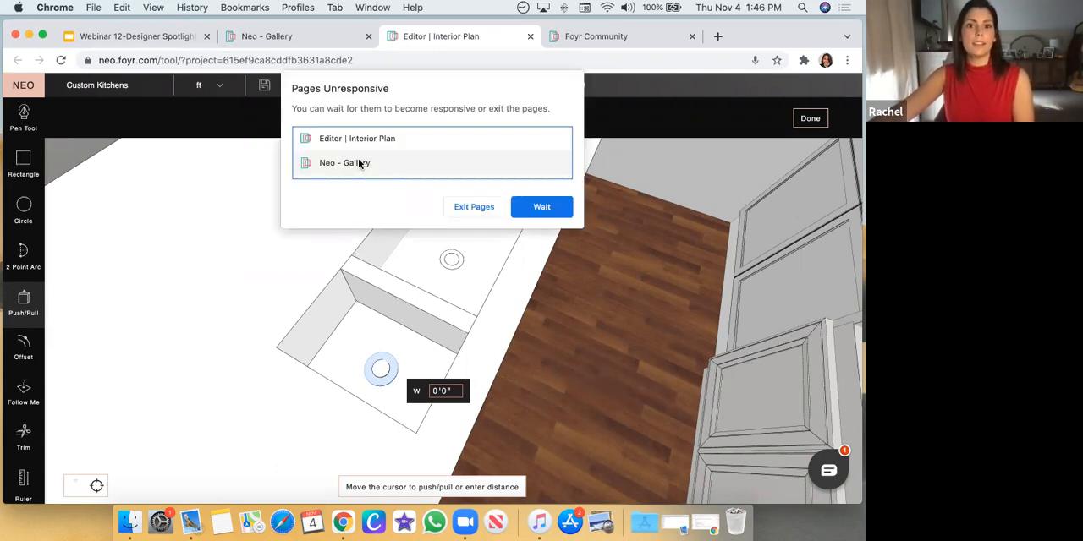
Keep waiting for the unresponsive pages and try to reload the frozen editor page
click(533, 209)
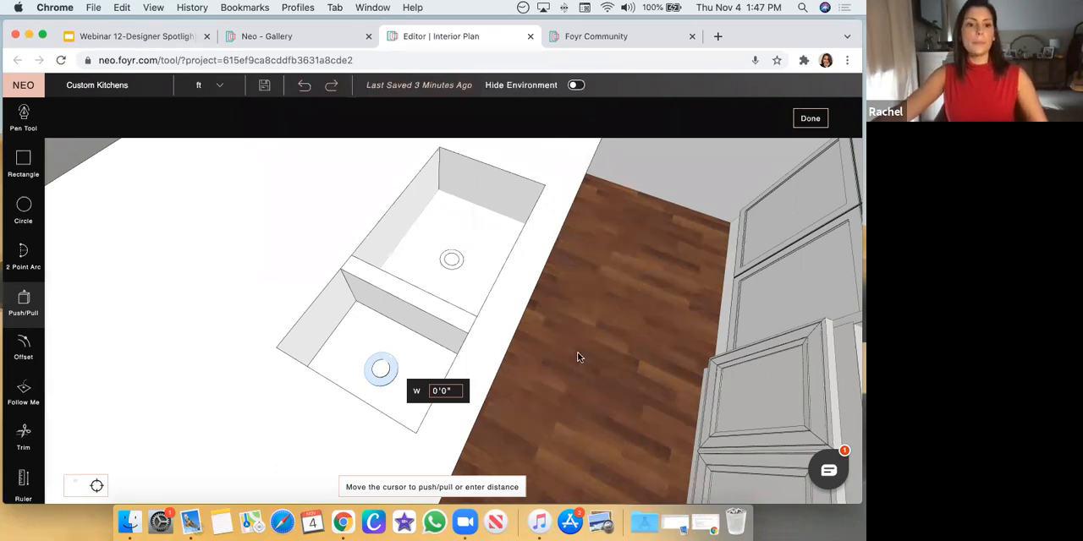
click(61, 60)
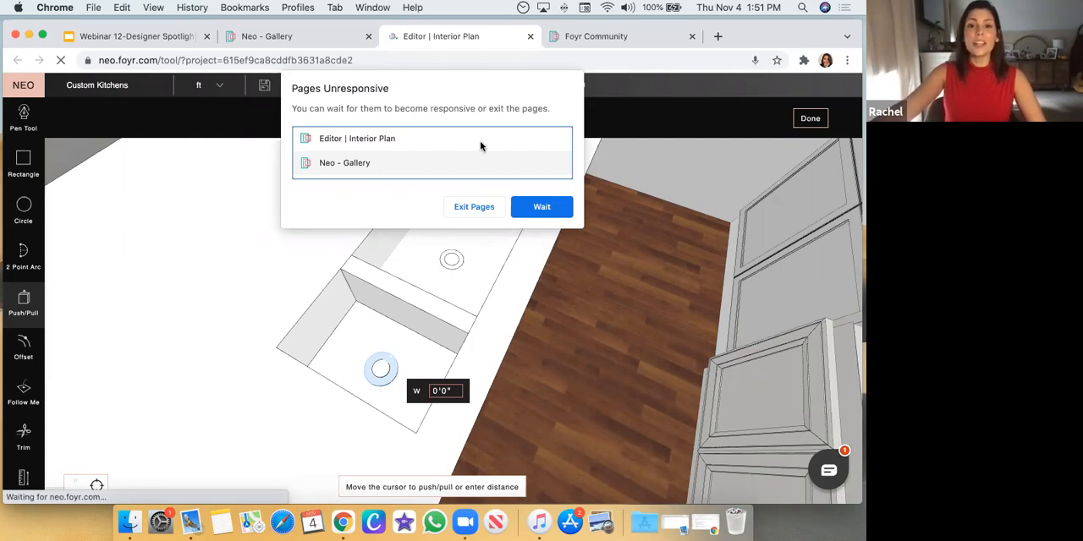
click(61, 61)
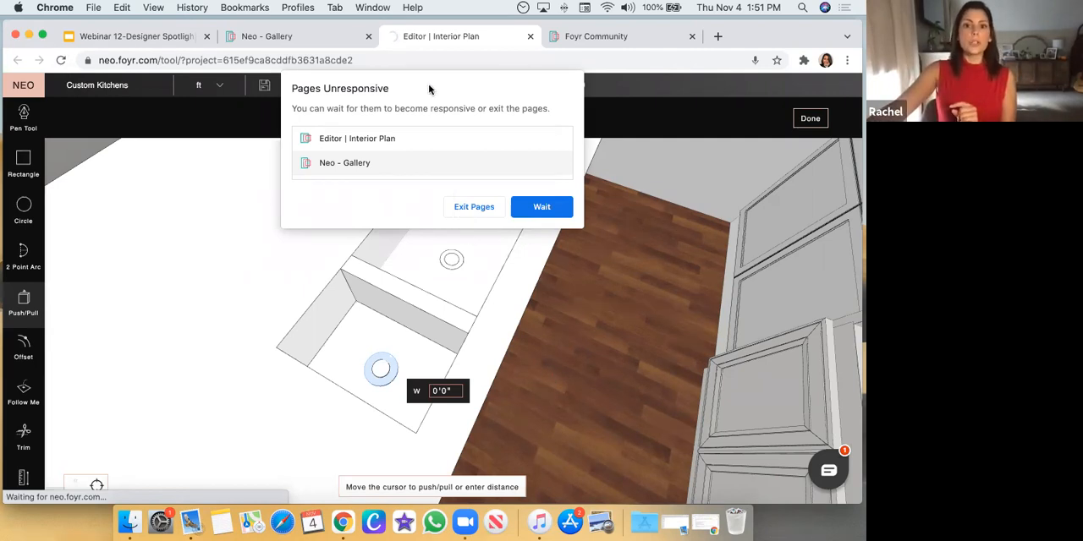
Close the frozen editor page, exit the unresponsive Neo Gallery page and reload it
click(530, 37)
click(308, 34)
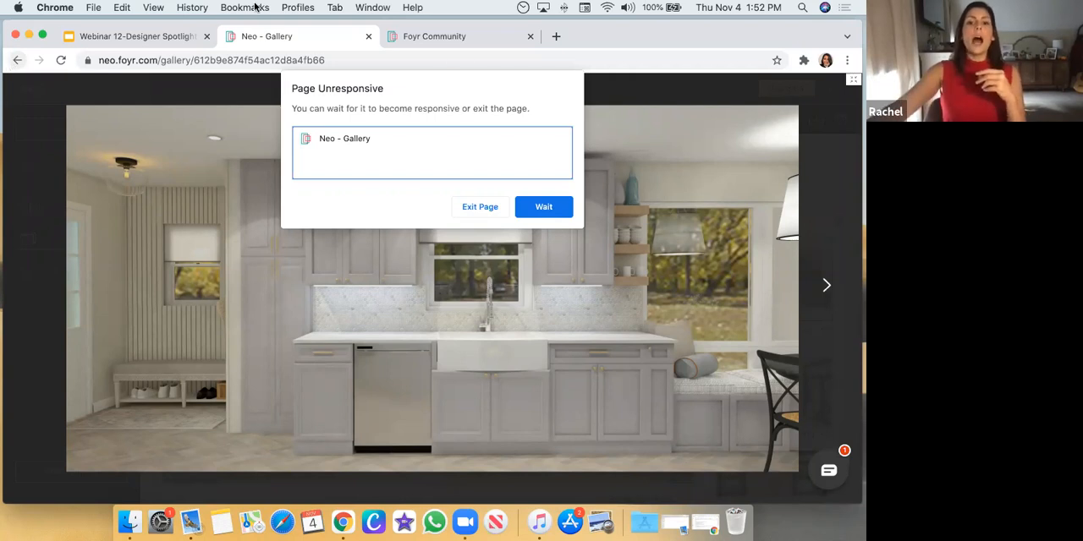
click(479, 208)
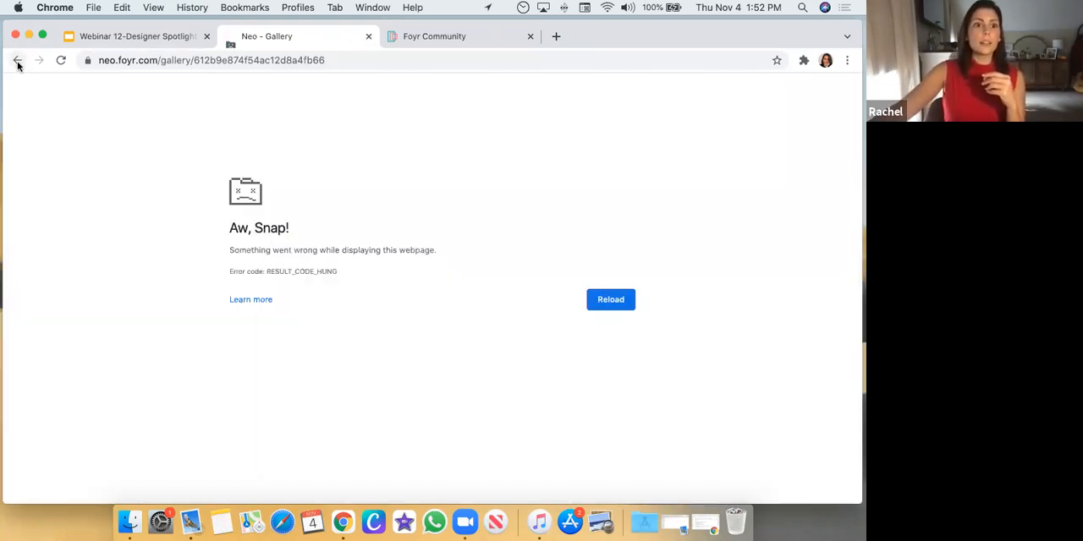
click(61, 60)
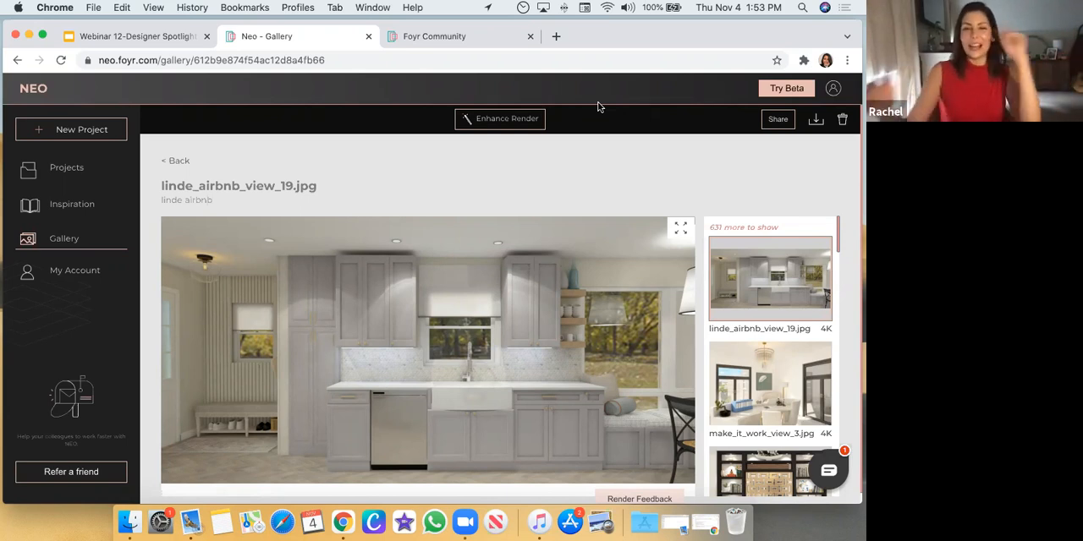
Find the "custom kitchens" project among the saved projects and open it in the editor
click(63, 169)
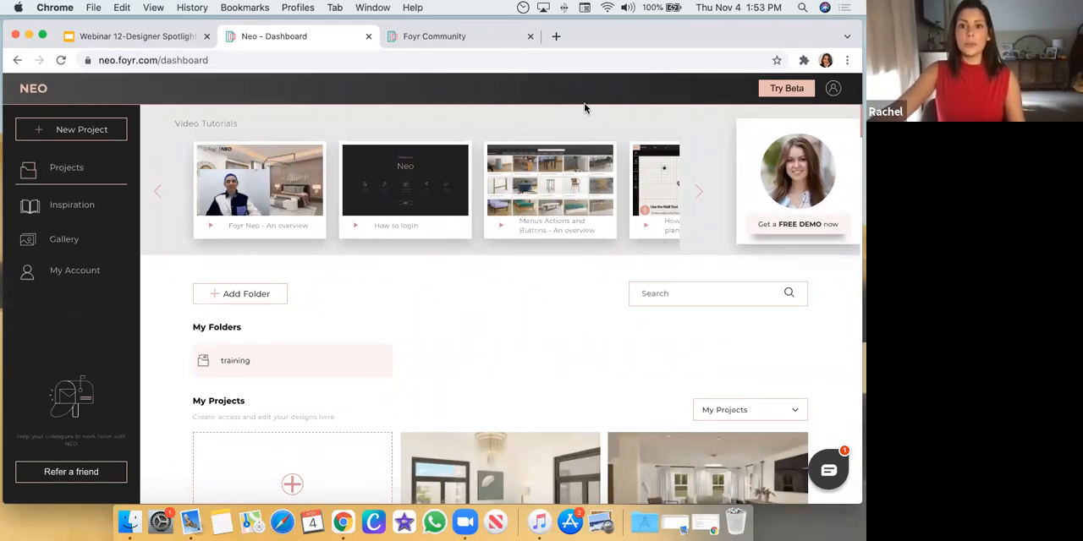
scroll(483, 321, down, 5)
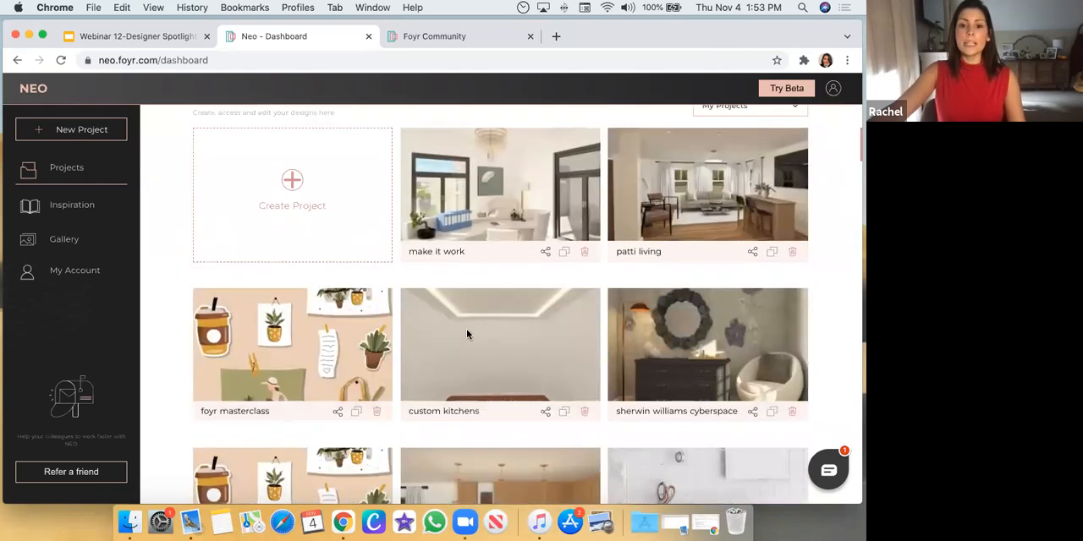
click(484, 334)
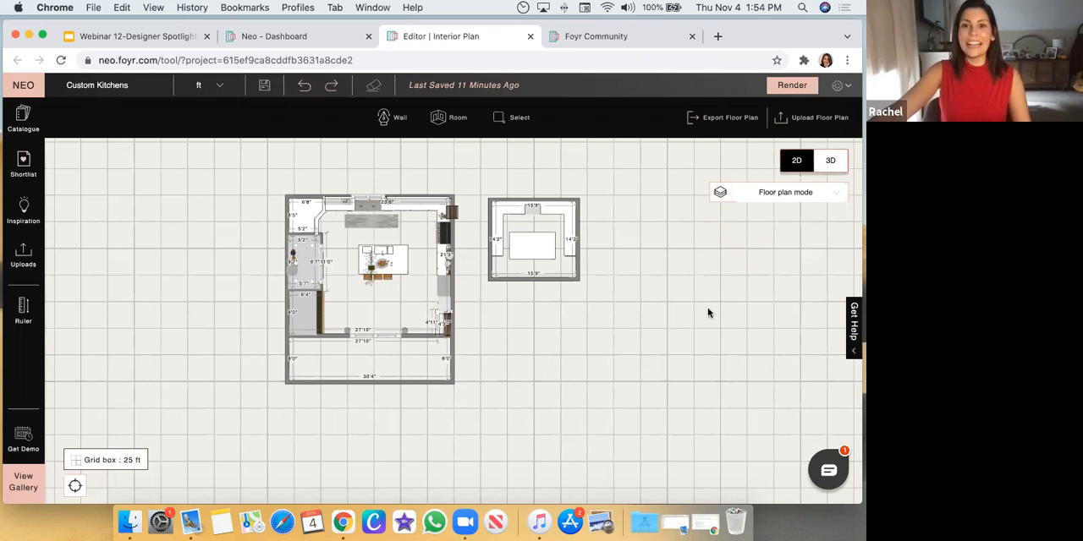
Switch the floor plan to the 3D view using the Optimized geometry mode
drag(708, 308, 715, 294)
click(830, 163)
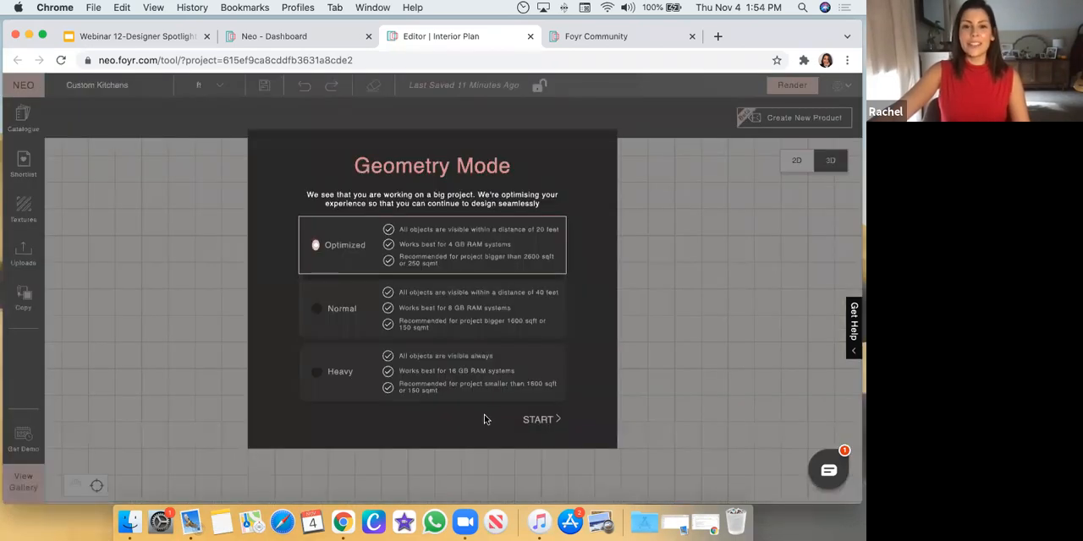
click(542, 420)
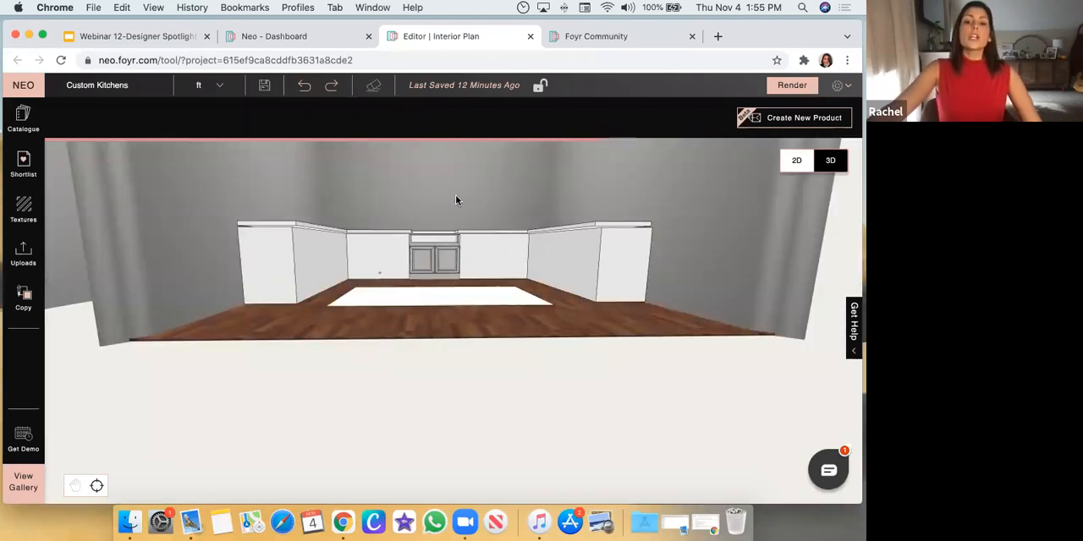
Search the catalogue for "Wall Docked Cube" and place the 24"X24"X24" cube on the back wall above the countertop
scroll(319, 192, down, 3)
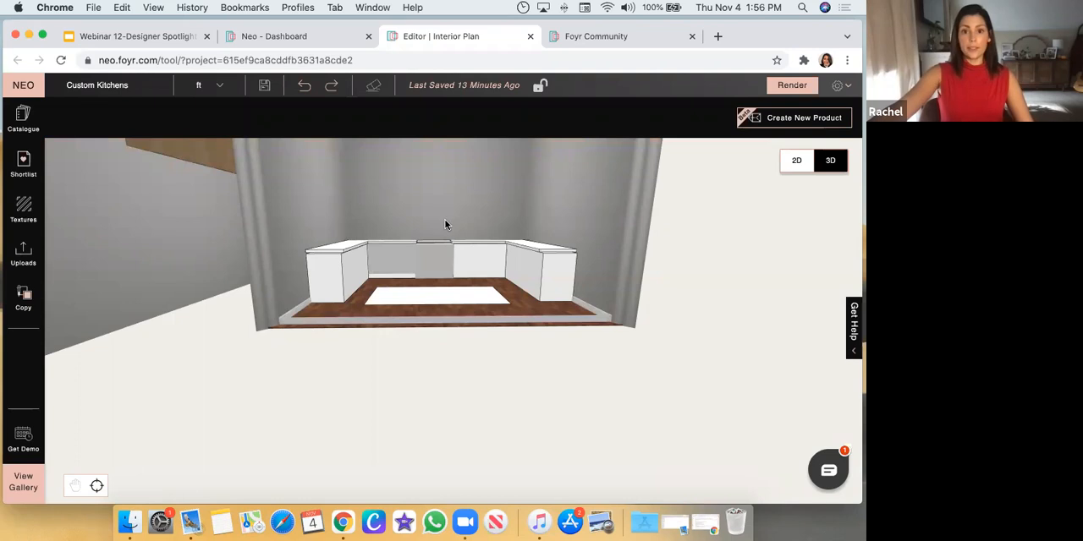
scroll(481, 199, up, 2)
drag(482, 199, 481, 204)
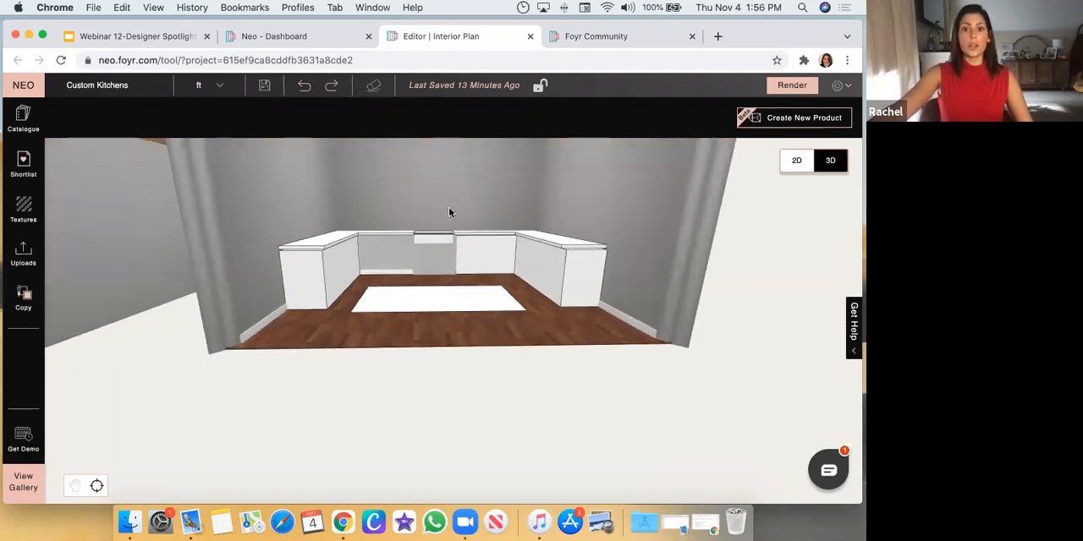
click(447, 213)
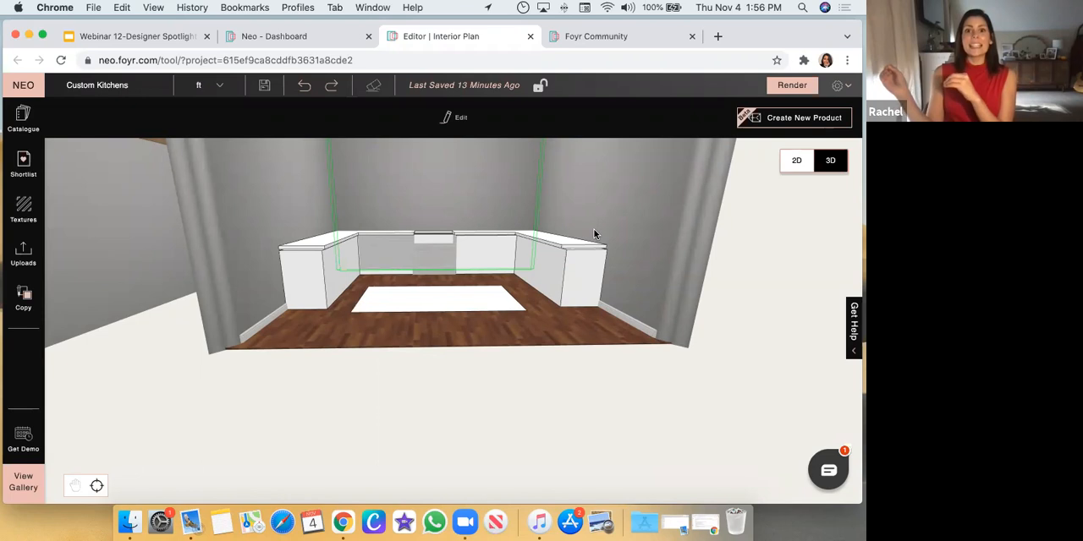
drag(566, 220, 522, 181)
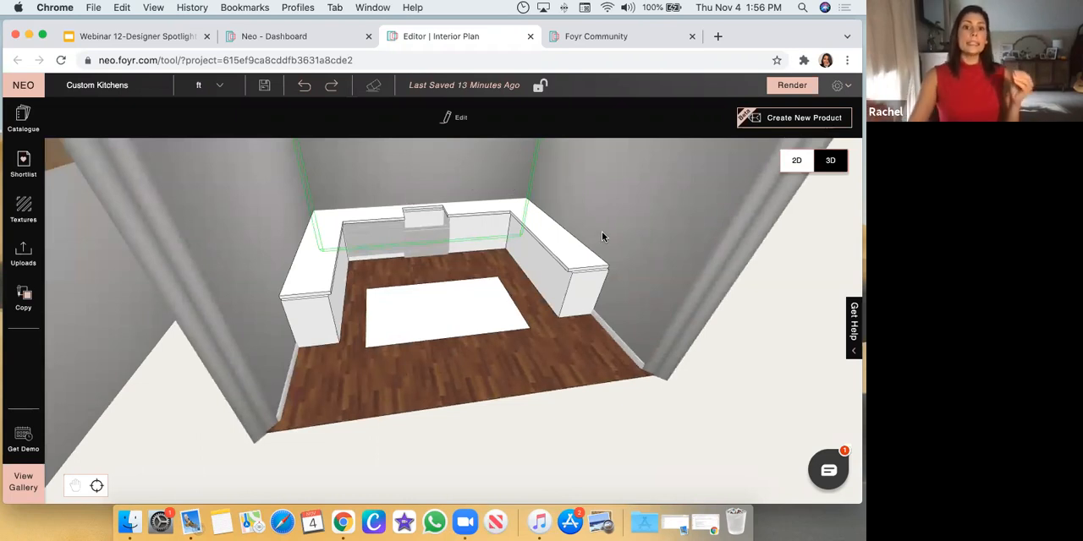
click(110, 119)
text(Wal Do)
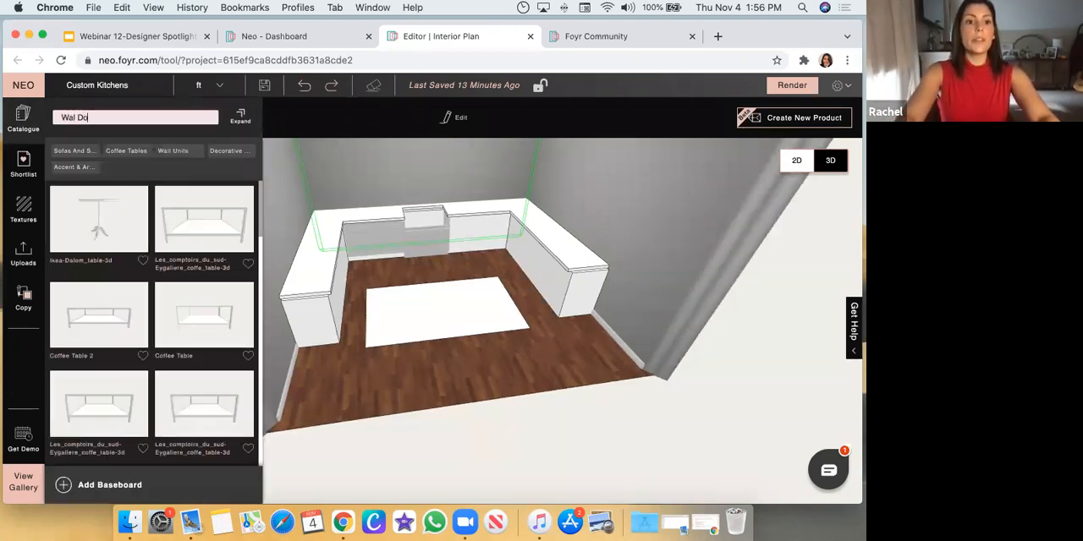
key(BackSpace)
key(BackSpace)
key(BackSpace)
text(l Docked Cube)
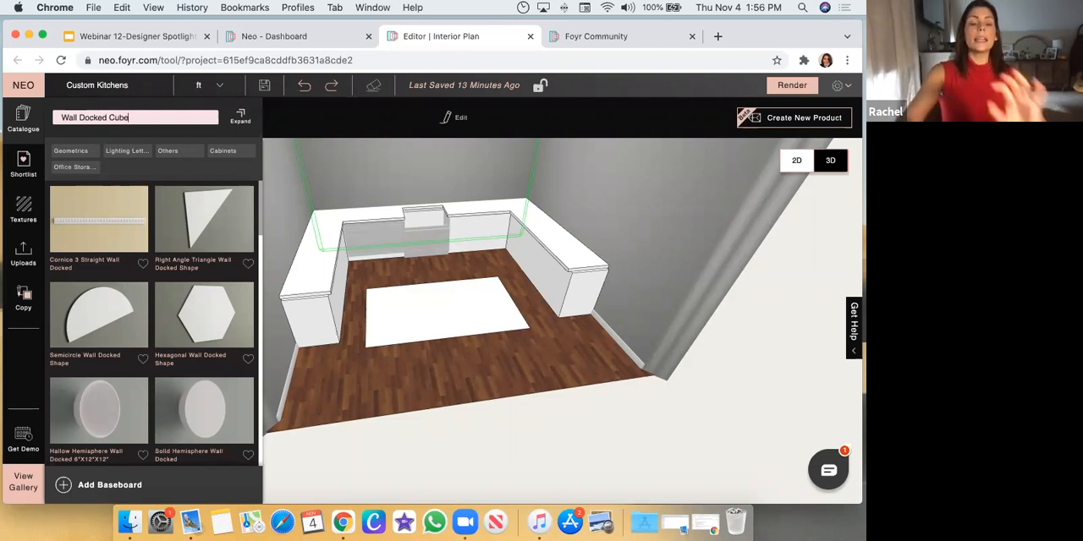
drag(664, 212, 663, 209)
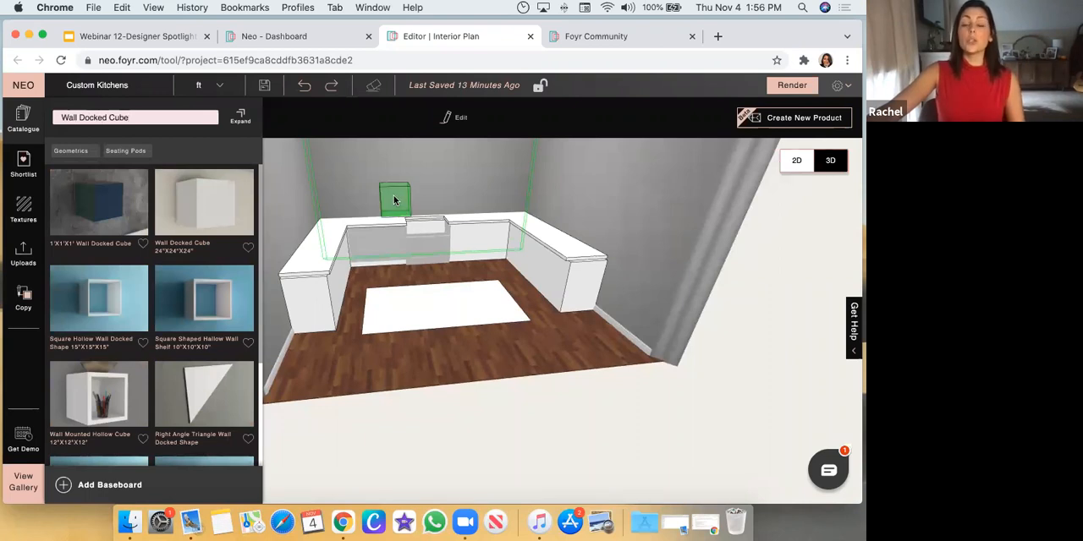
drag(397, 196, 397, 198)
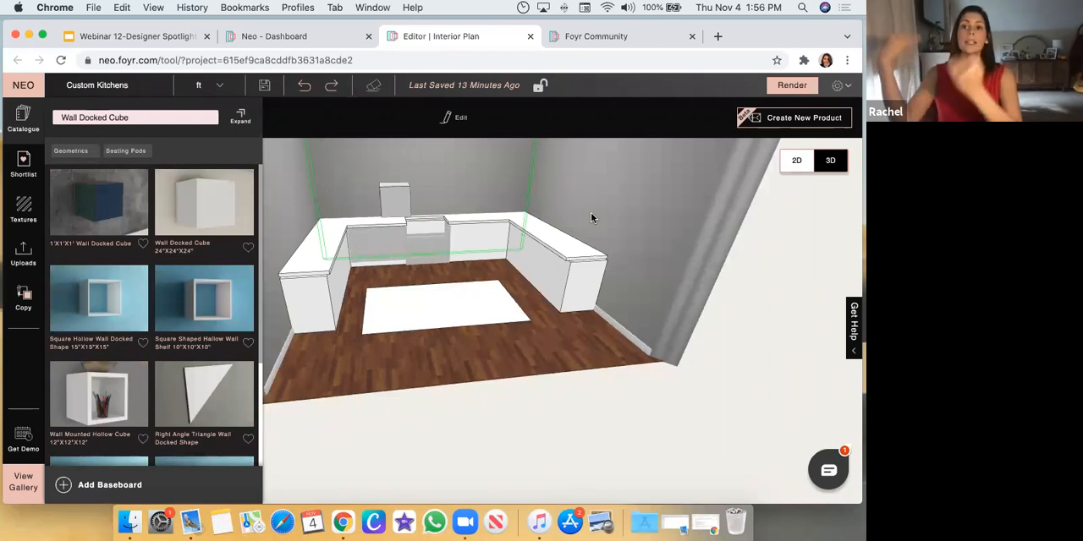
Open the wall docked cube's edit settings and material properties, and delete the cube from the wall
click(397, 202)
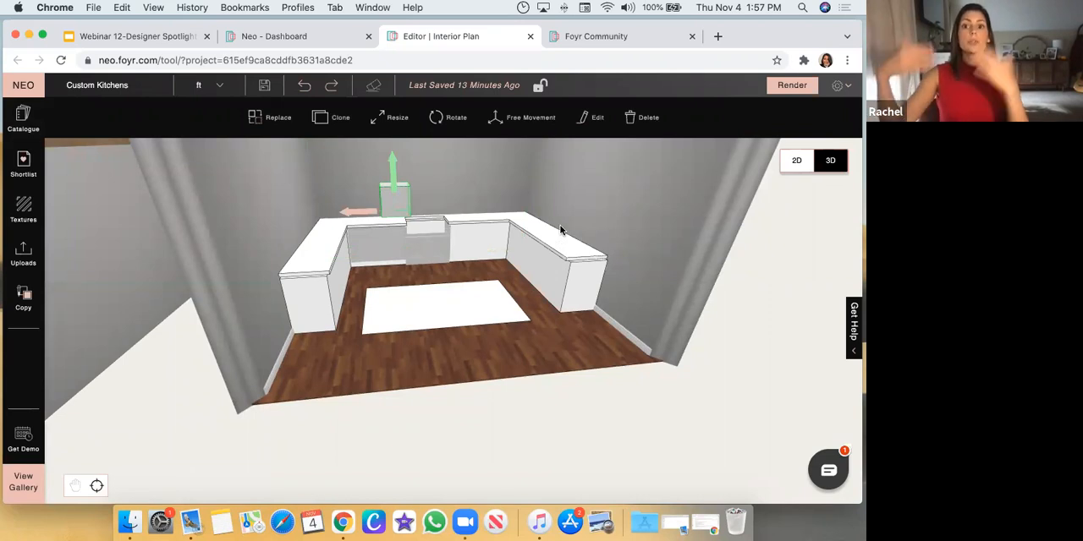
click(592, 117)
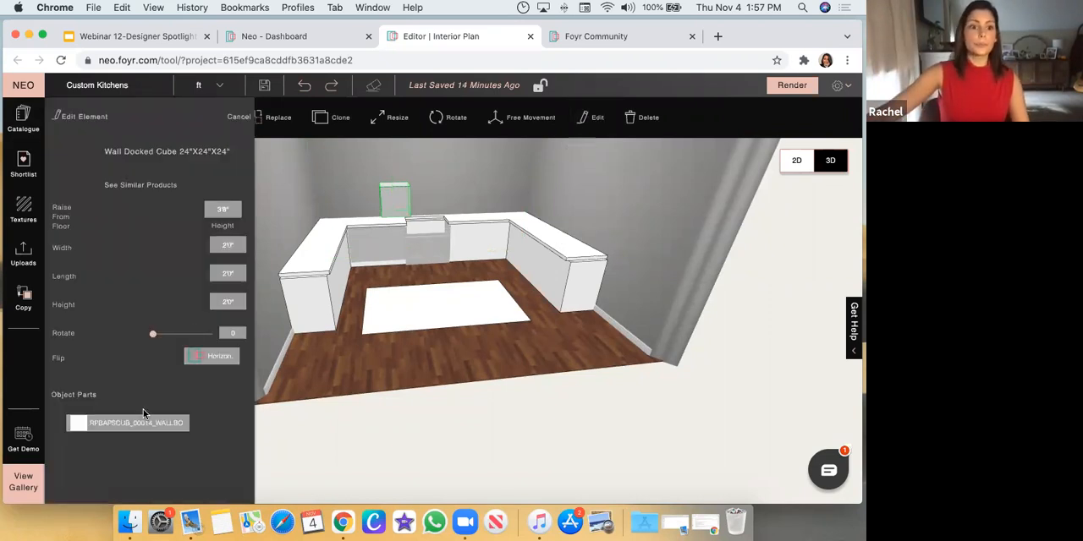
click(135, 423)
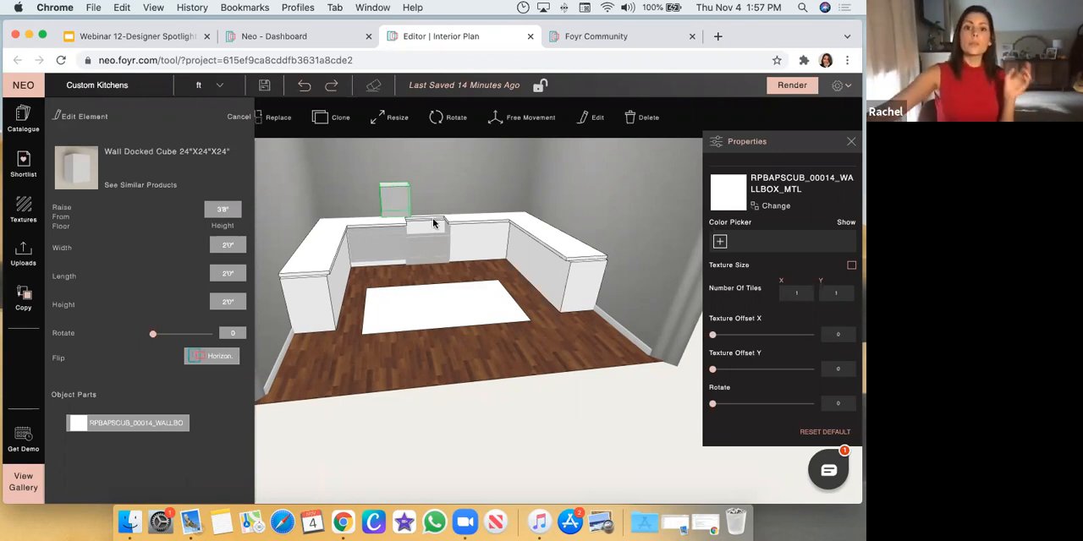
click(394, 205)
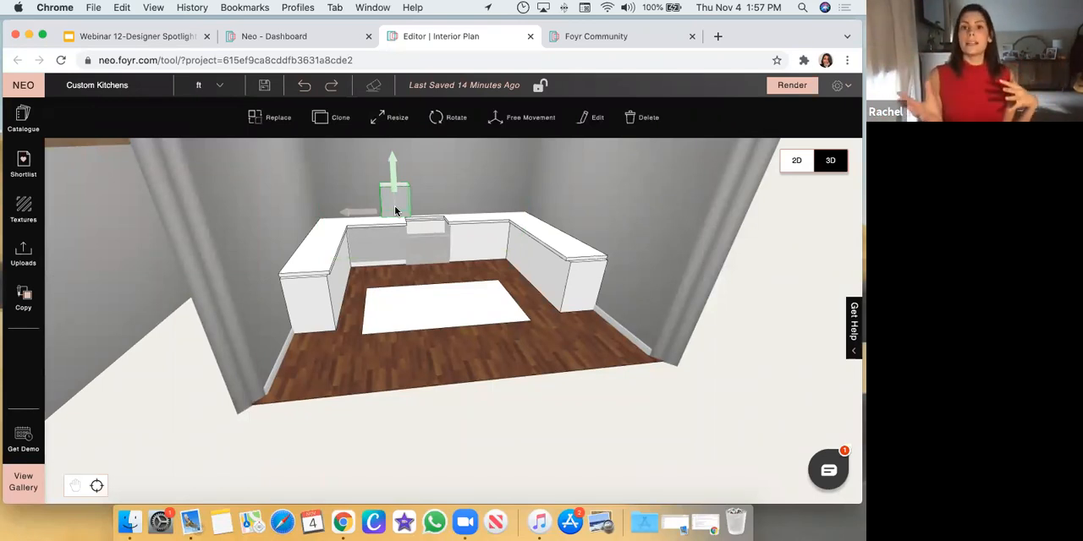
key(Delete)
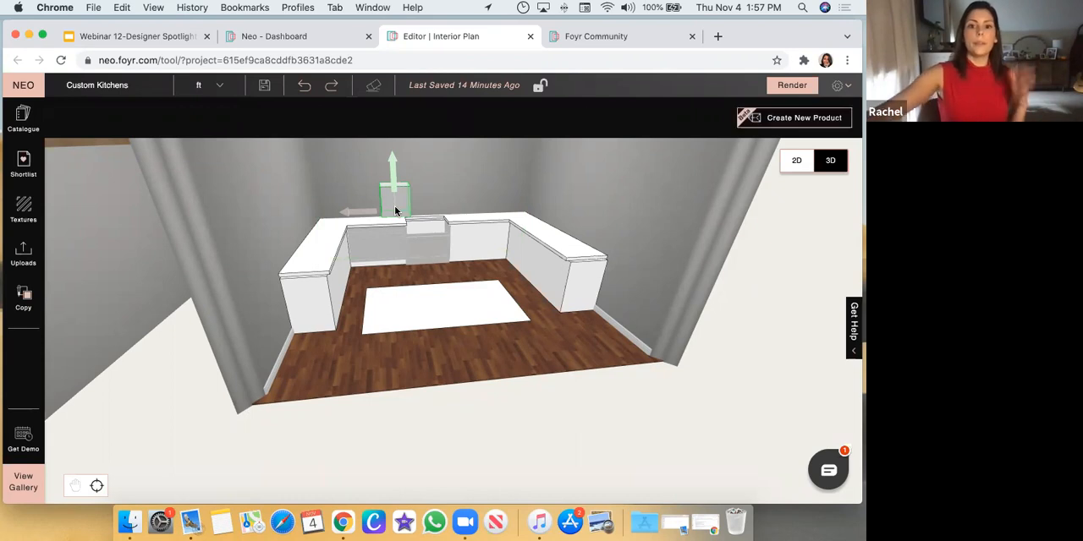
Examine the marble backsplash behind the main kitchen's sink and open it for modification
scroll(319, 226, down, 8)
drag(313, 271, 144, 285)
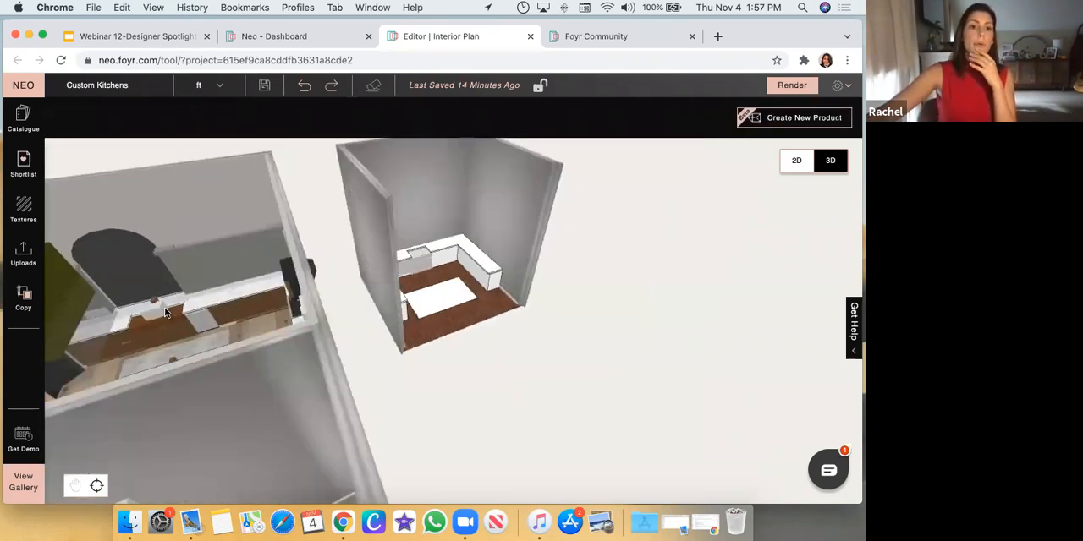
click(168, 301)
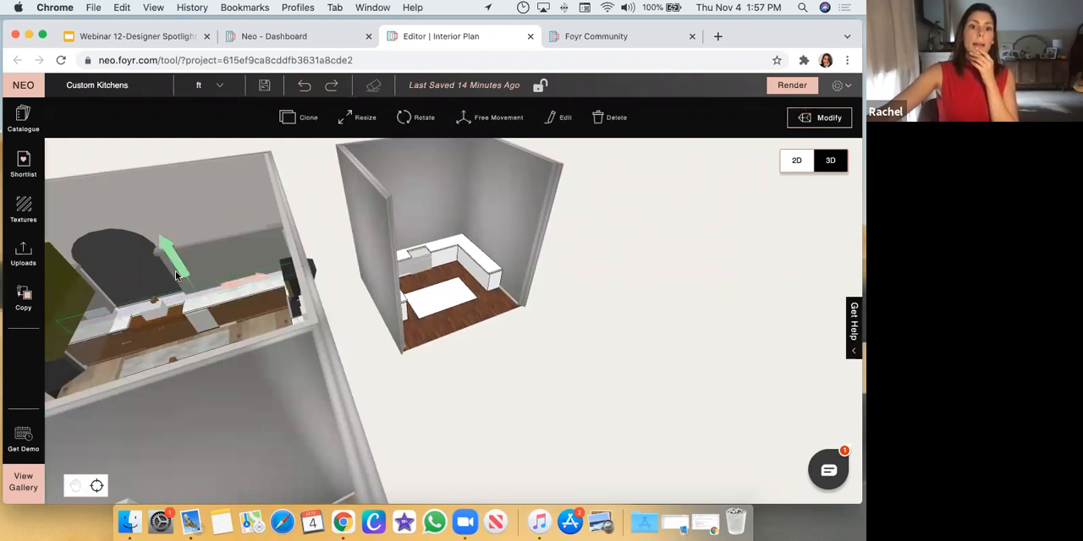
click(175, 294)
double_click(180, 305)
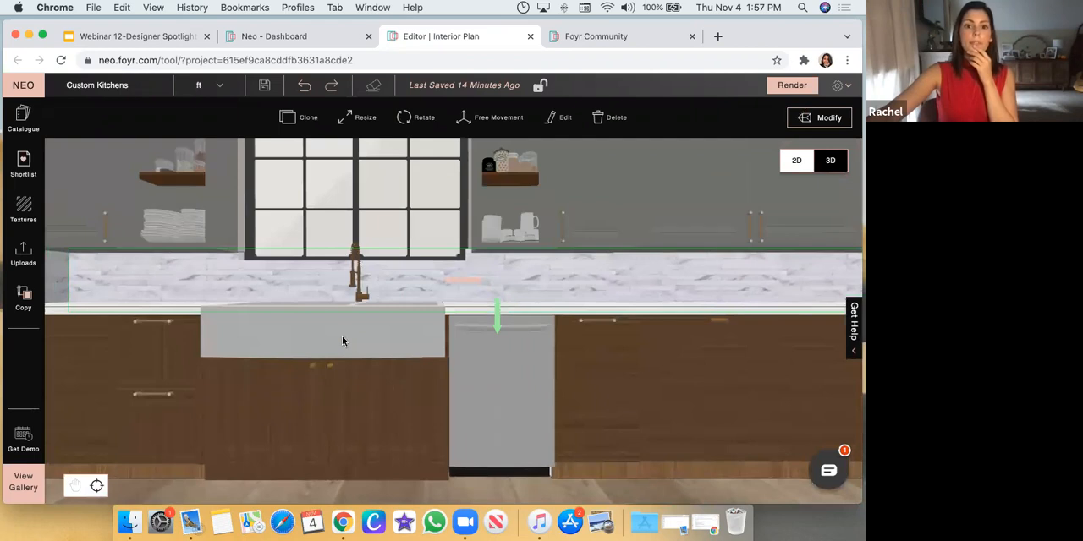
scroll(342, 336, down, 5)
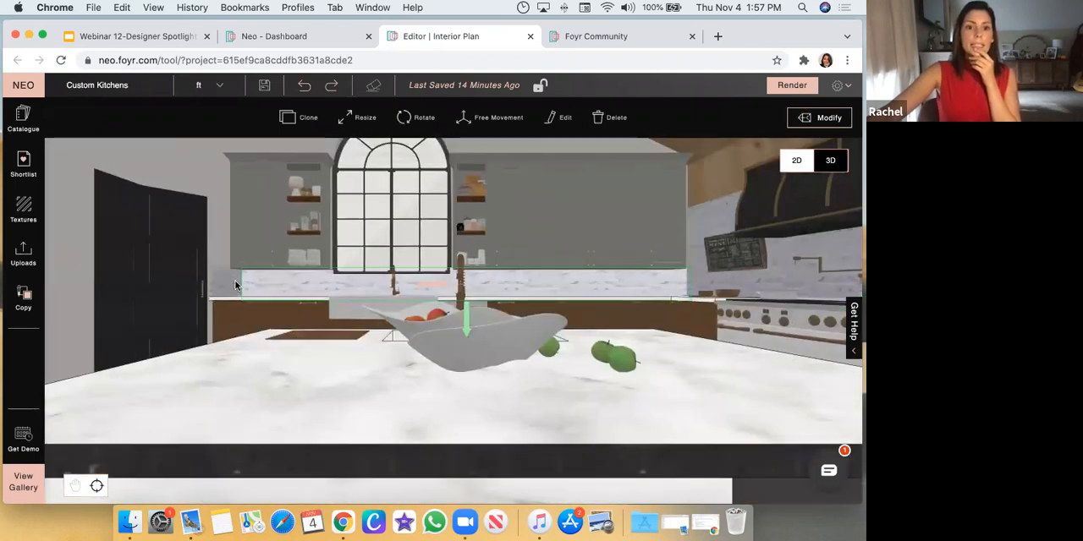
scroll(236, 288, up, 5)
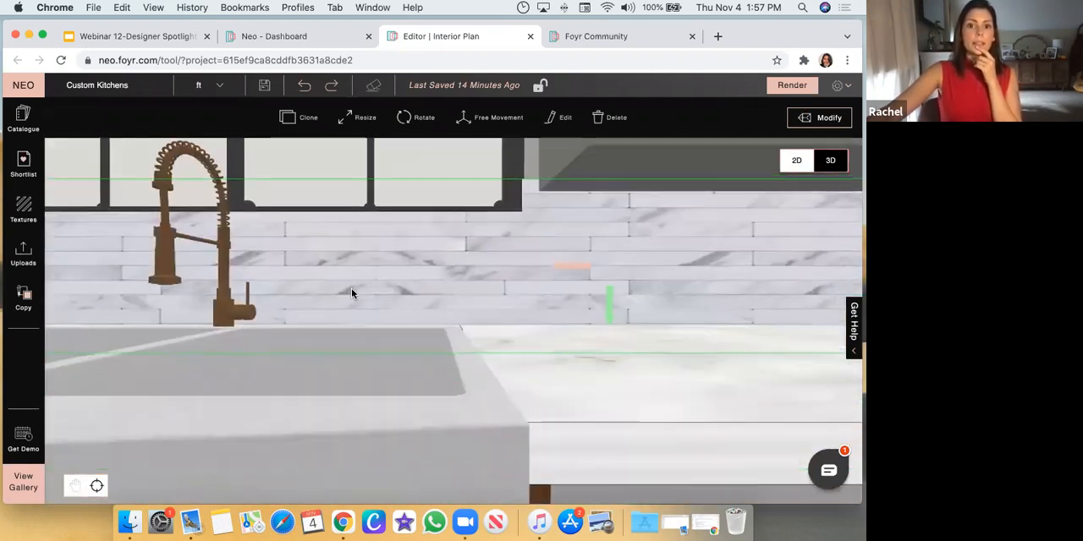
scroll(440, 233, down, 3)
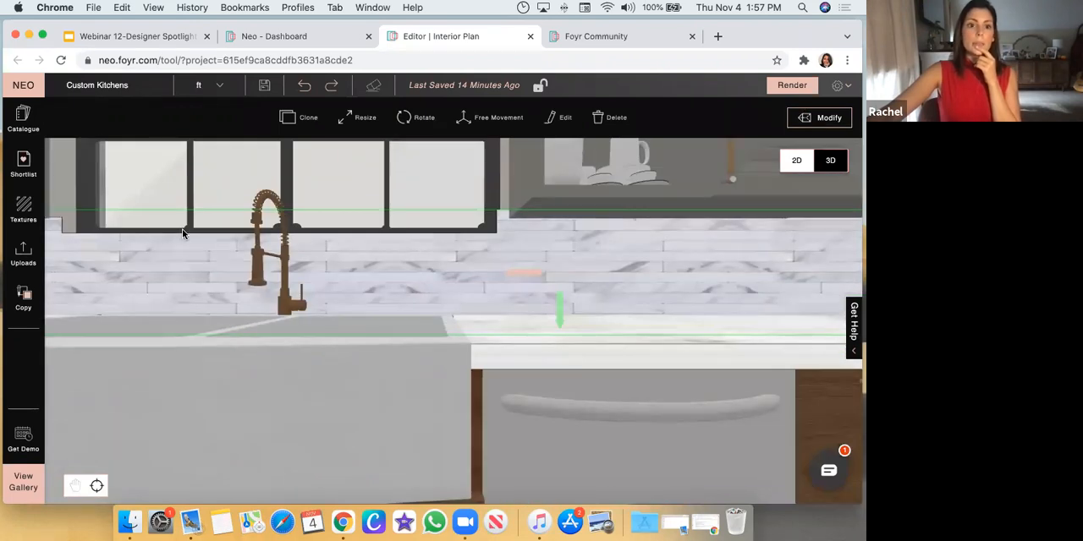
scroll(500, 250, down, 3)
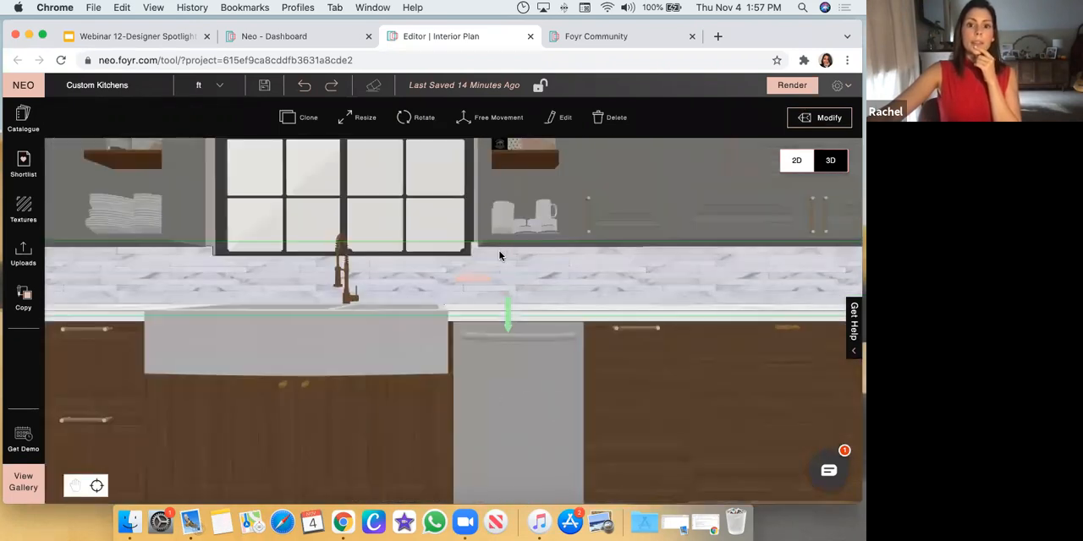
scroll(500, 255, down, 5)
mouse_move(614, 449)
mouse_down()
mouse_move(590, 446)
mouse_move(599, 441)
mouse_up()
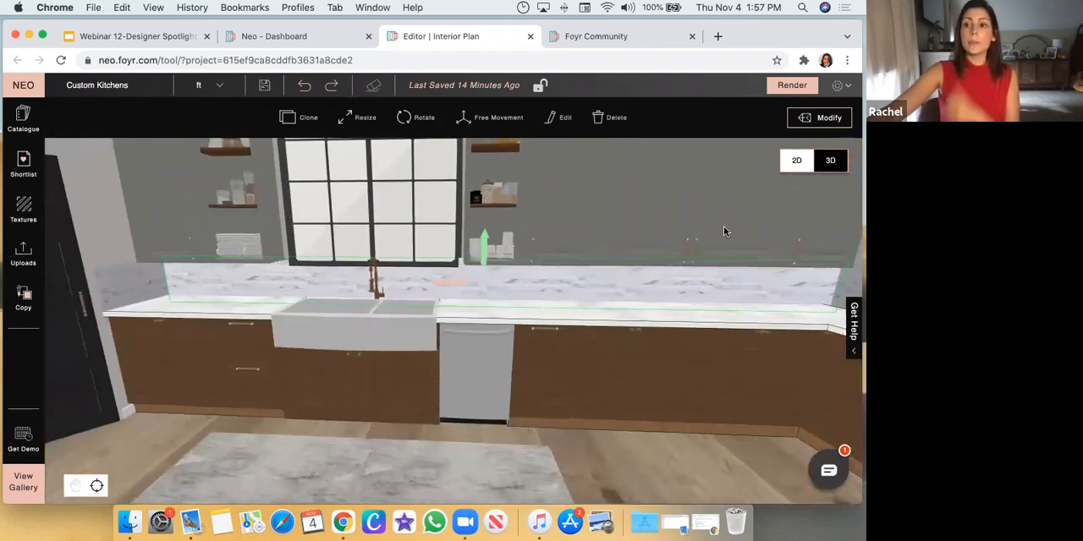
click(830, 123)
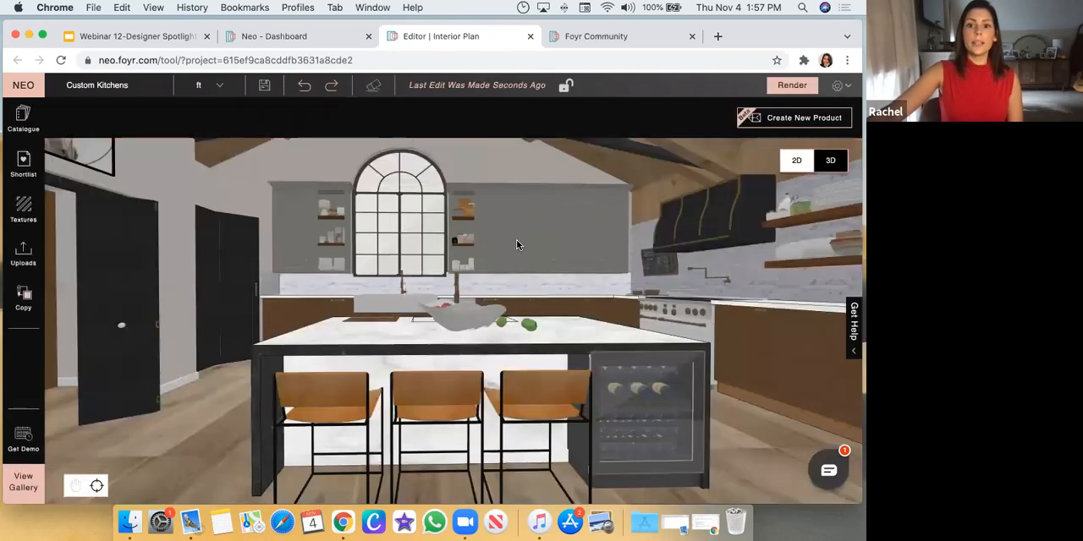
Leave the backsplash modification and start modelling a new custom product in the 3D scene
click(523, 237)
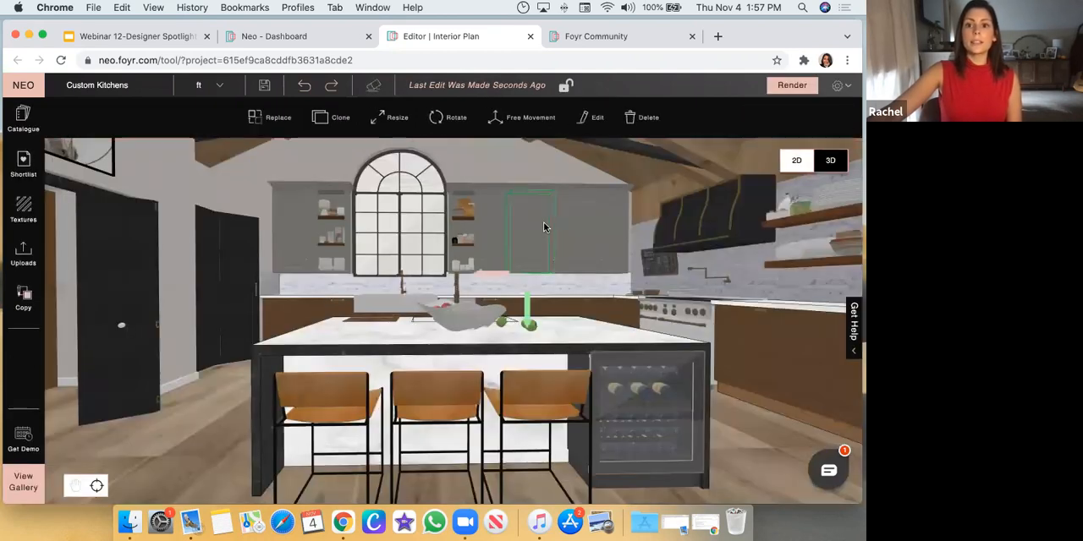
click(515, 164)
click(780, 119)
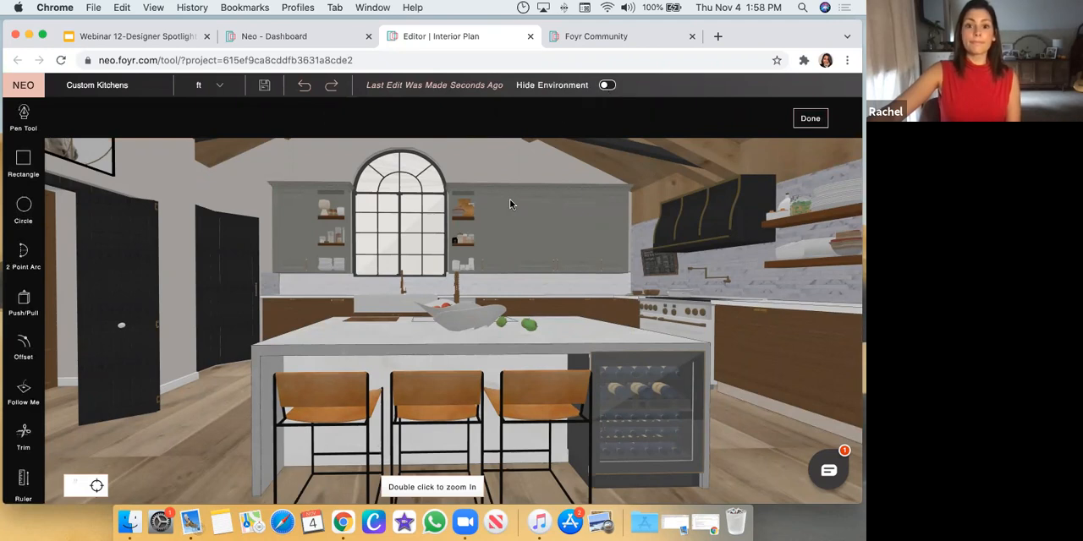
Sketch a rectangle across the back wall just above the white countertop in the unfinished kitchen as a new backsplash
scroll(484, 236, up, 5)
scroll(607, 260, down, 15)
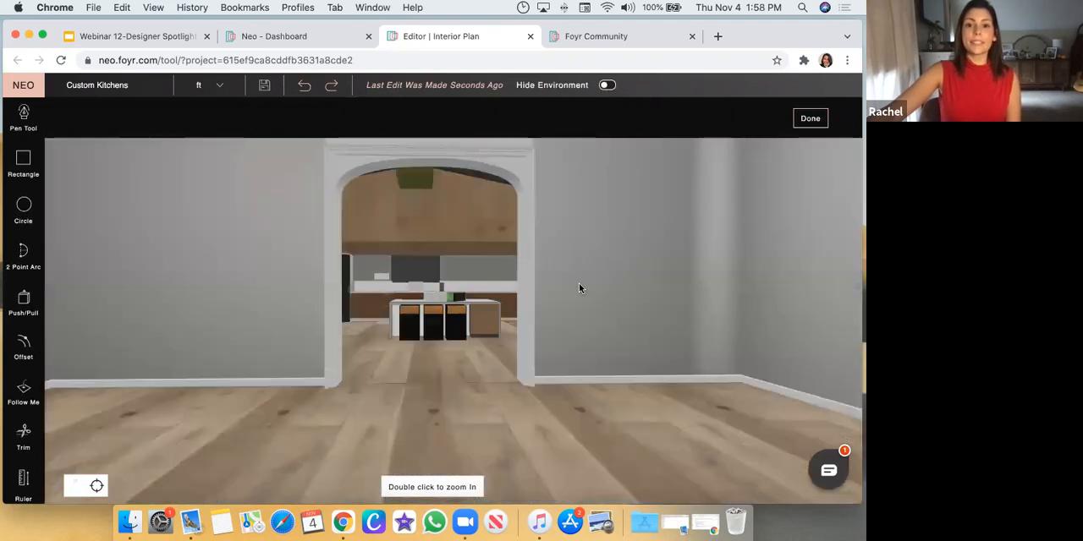
mouse_move(525, 318)
mouse_down()
mouse_move(530, 292)
mouse_move(532, 313)
mouse_up()
double_click(532, 316)
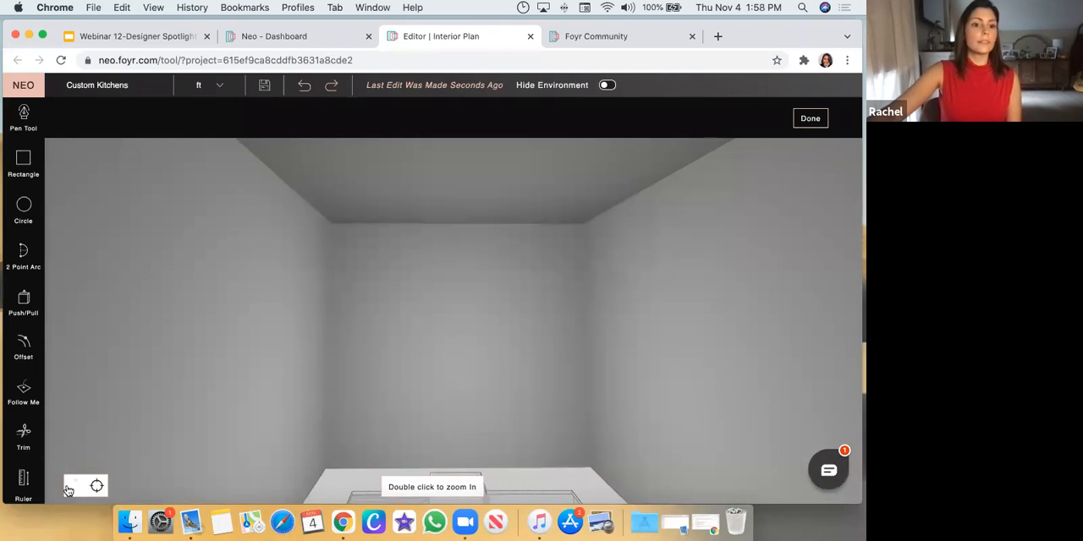
drag(211, 369, 188, 401)
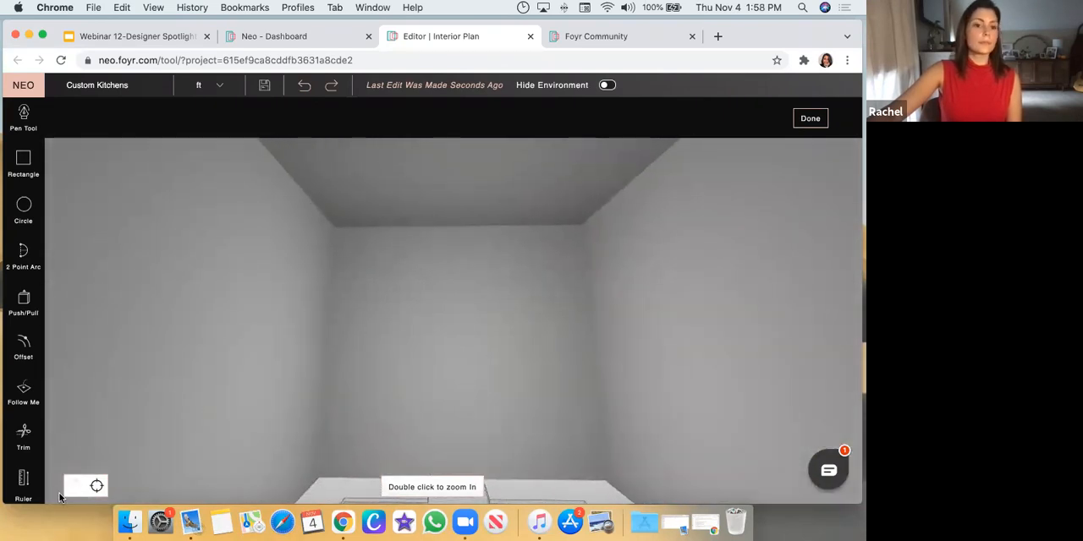
drag(277, 423, 288, 262)
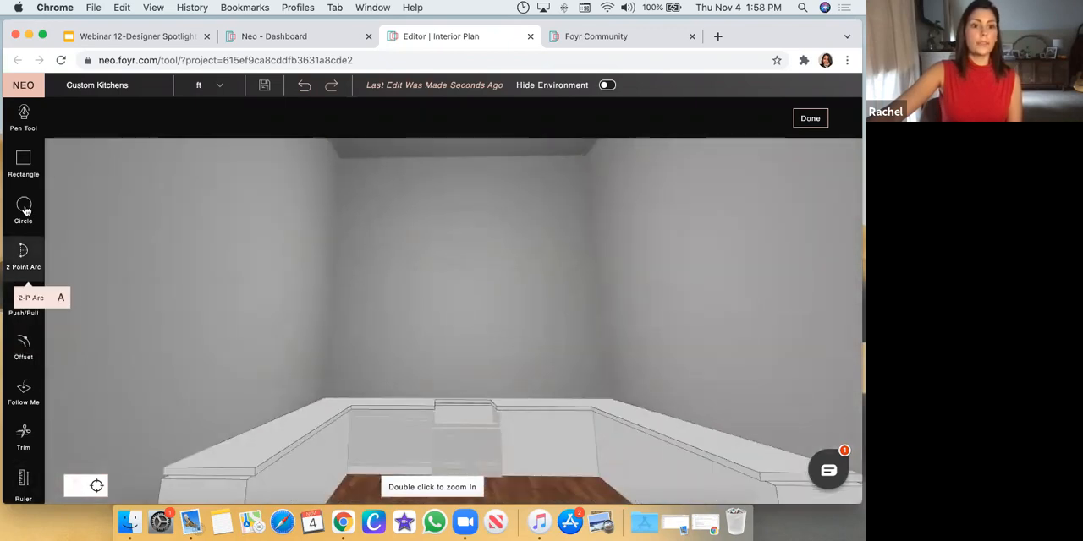
click(23, 161)
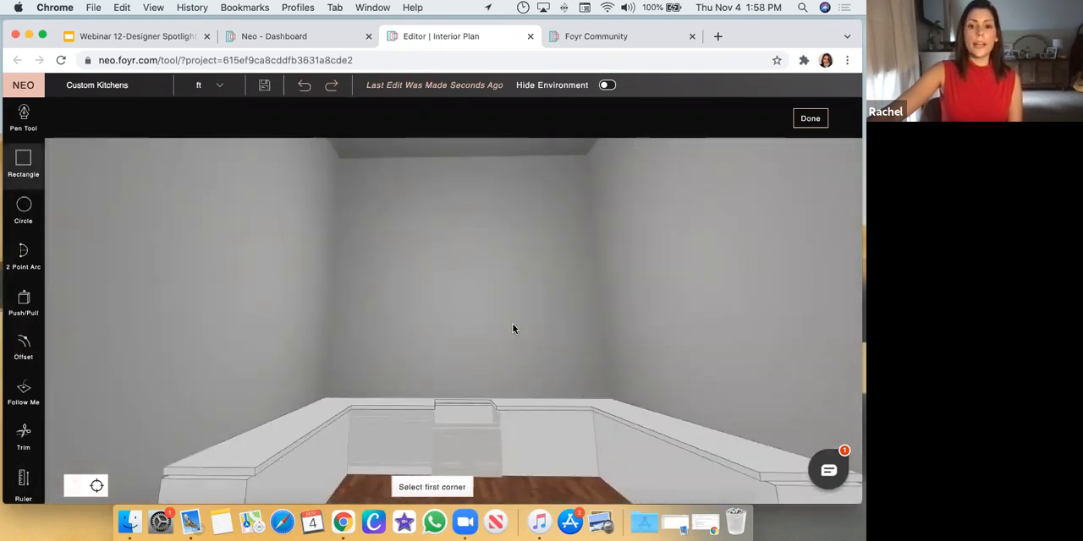
click(331, 320)
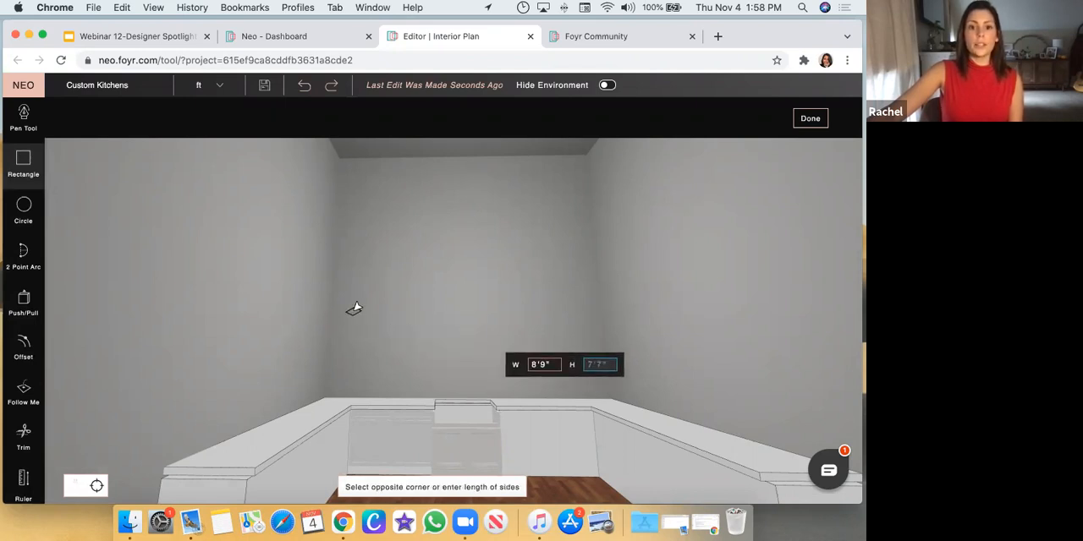
key(Escape)
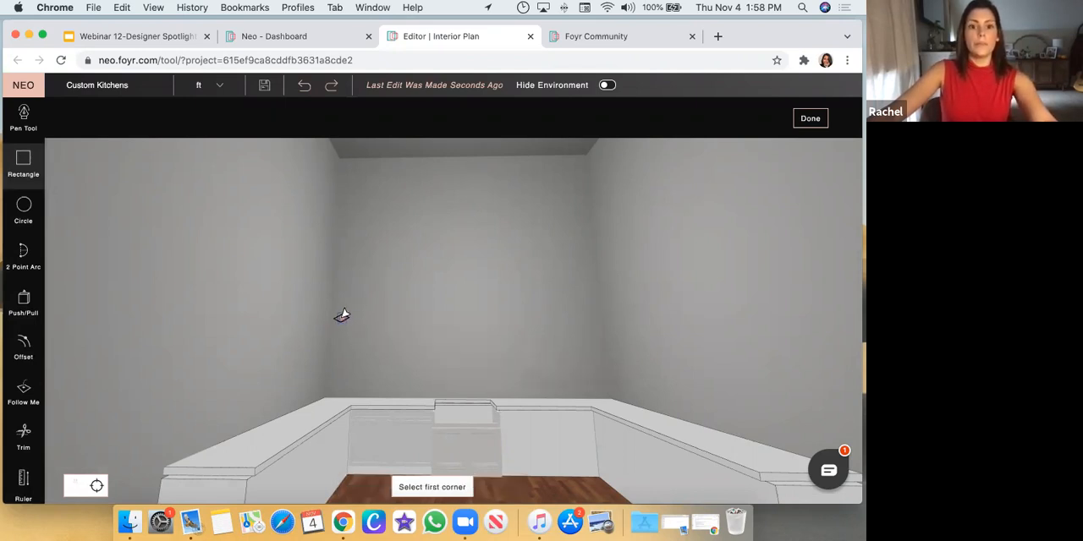
click(342, 316)
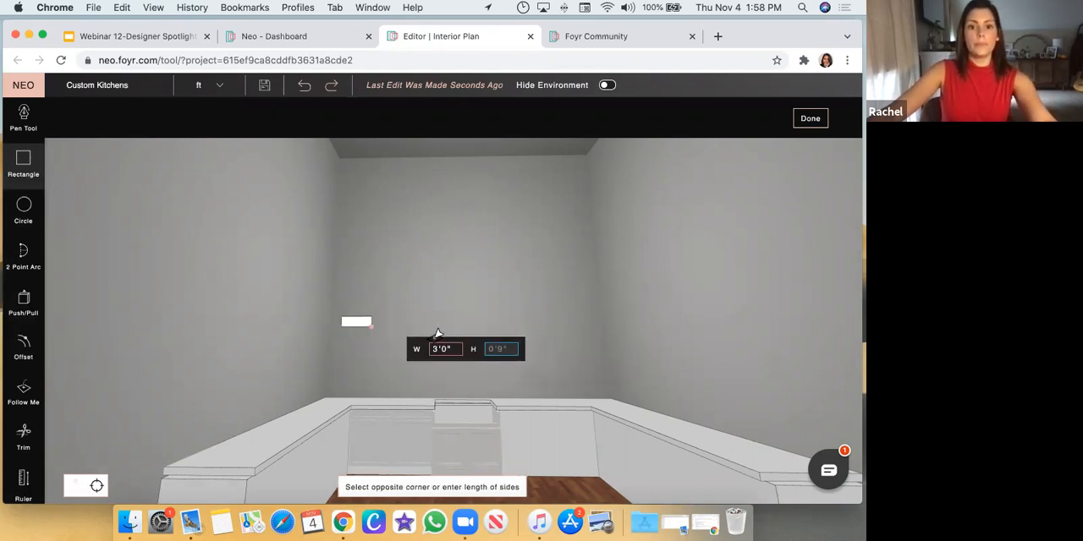
click(605, 392)
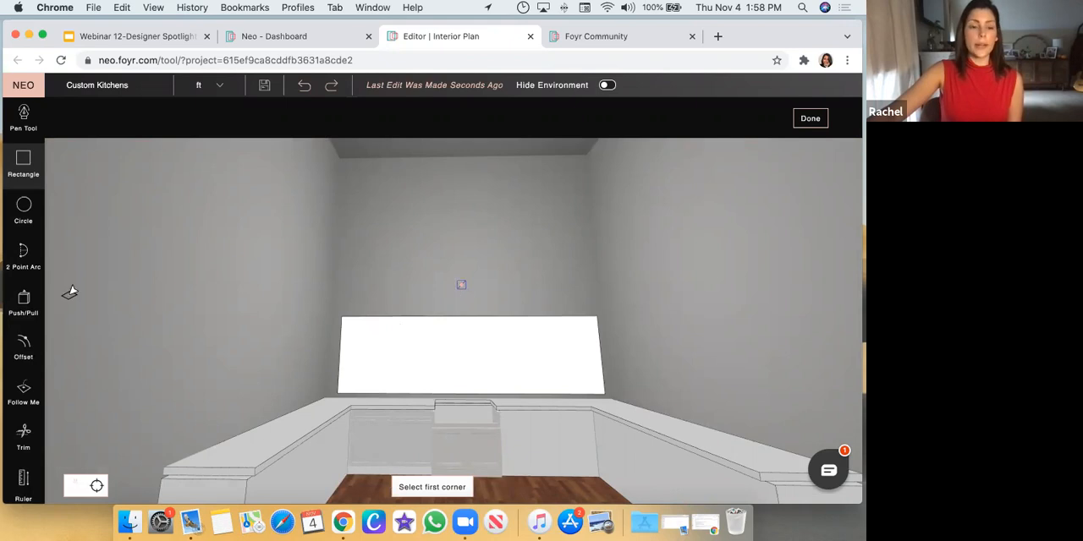
Push/pull the backsplash rectangle out from the wall to a thickness of about 1 inch
click(24, 303)
middle_drag(573, 285, 501, 379)
click(502, 383)
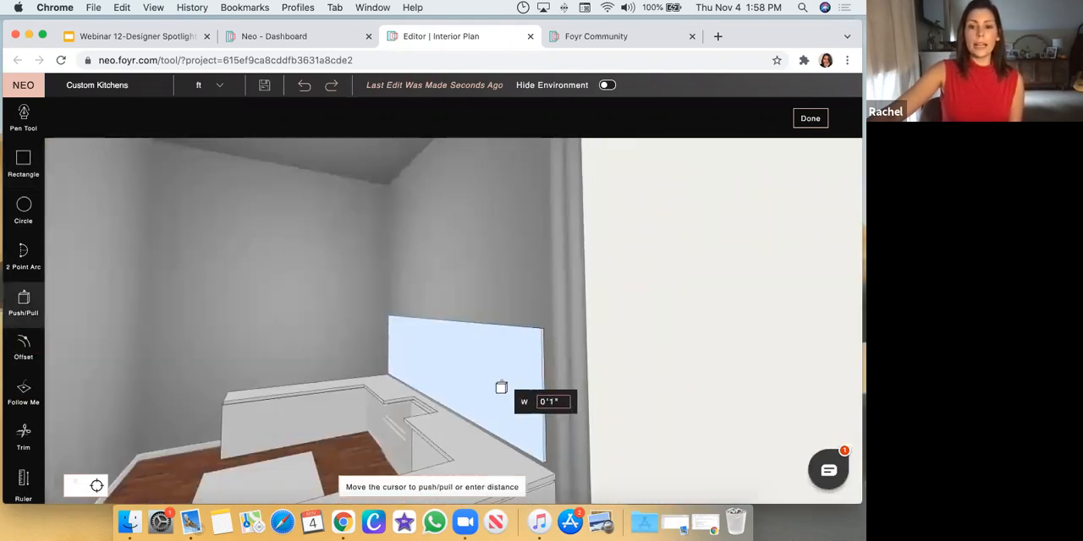
click(500, 386)
Extend the left end of the backsplash panel about 7 inches towards the side wall with Push/Pull
middle_drag(509, 286, 357, 360)
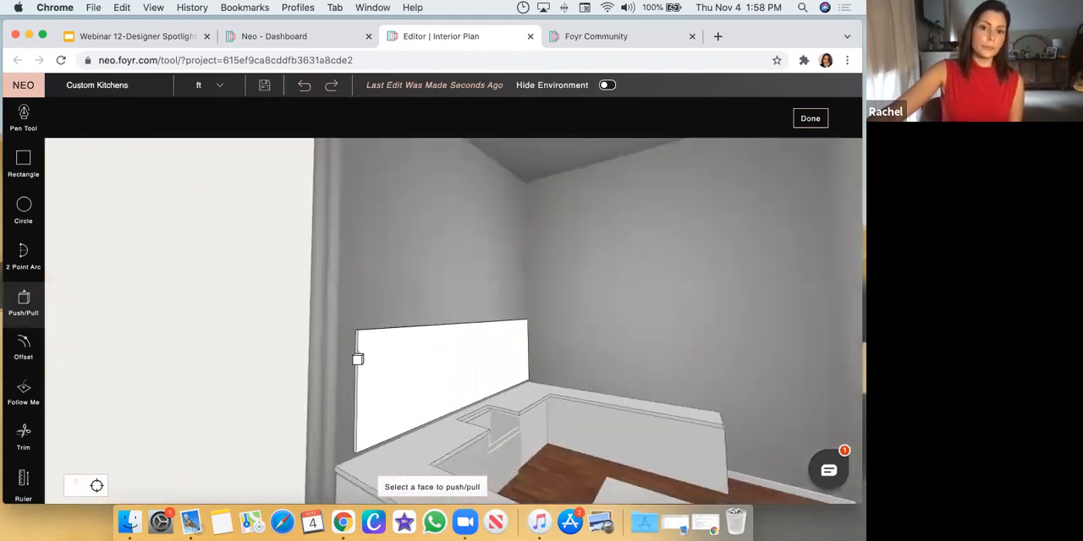
click(357, 360)
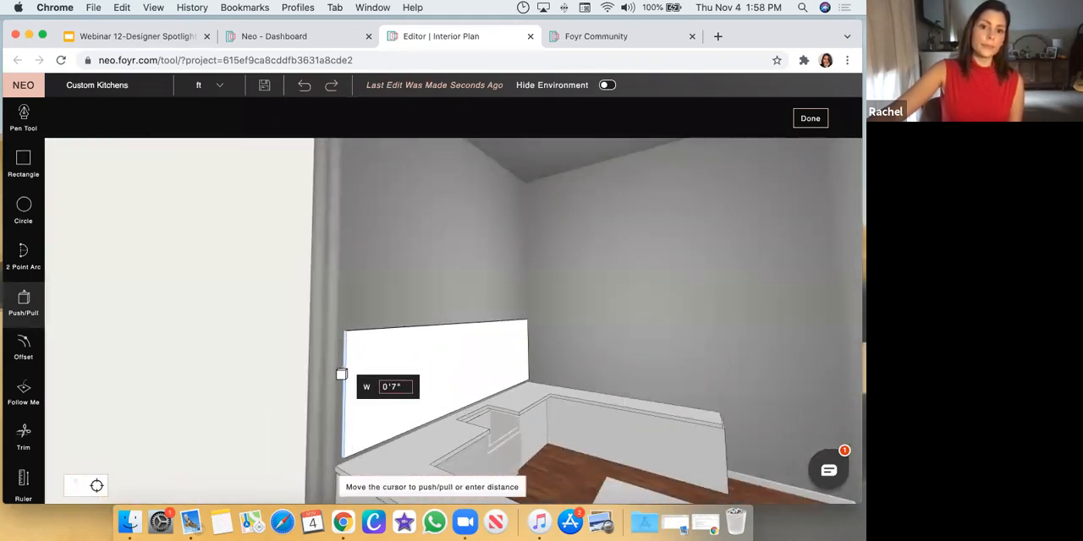
click(339, 375)
Hide the environment and extend the backsplash panel's lower edge down about 3 inches with Push/Pull
middle_drag(448, 290, 471, 411)
middle_drag(540, 301, 477, 423)
scroll(479, 455, up, 5)
scroll(496, 394, down, 5)
scroll(496, 408, up, 5)
scroll(495, 412, down, 2)
scroll(501, 415, up, 3)
scroll(476, 423, down, 4)
click(604, 86)
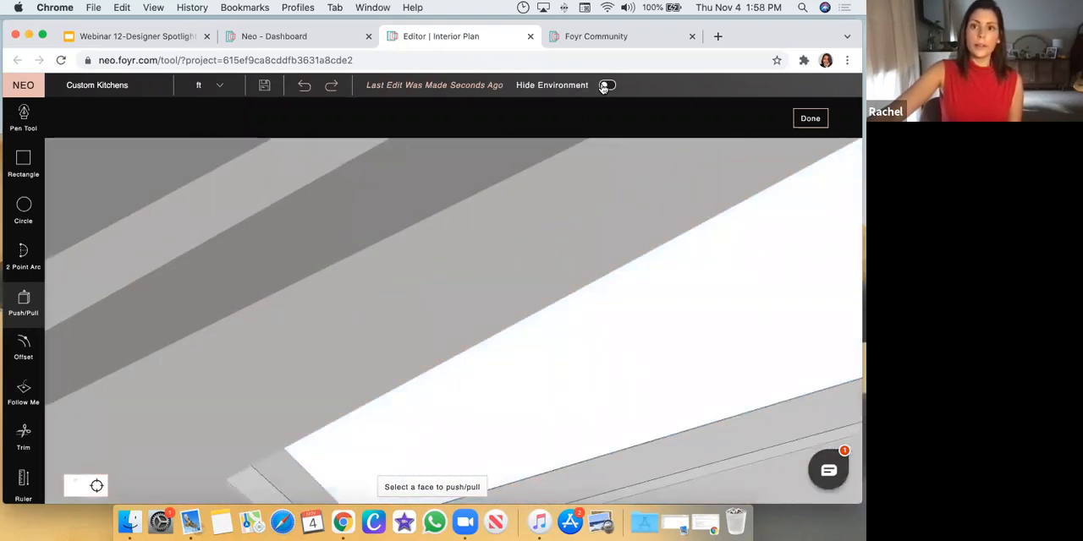
click(607, 87)
scroll(509, 337, down, 2)
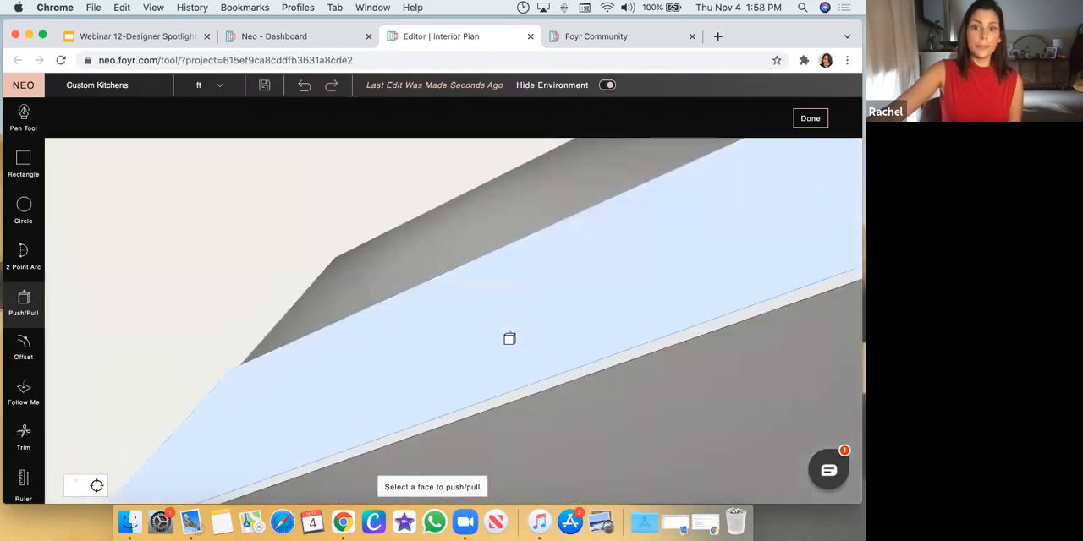
click(522, 394)
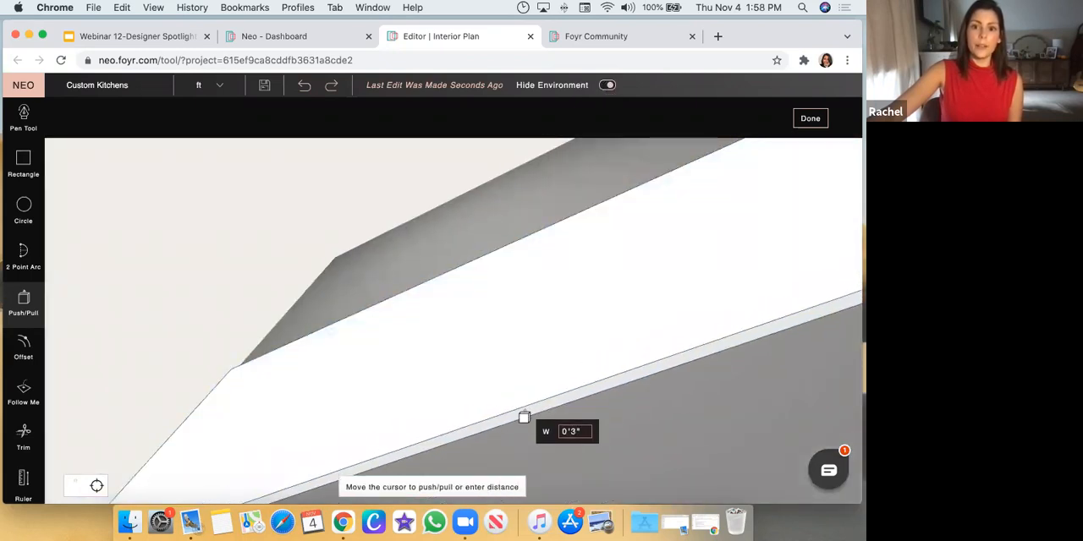
click(524, 417)
Extend the panel's right end about 4 inches with Push/Pull and show the environment again
scroll(551, 287, down, 3)
middle_drag(699, 276, 621, 402)
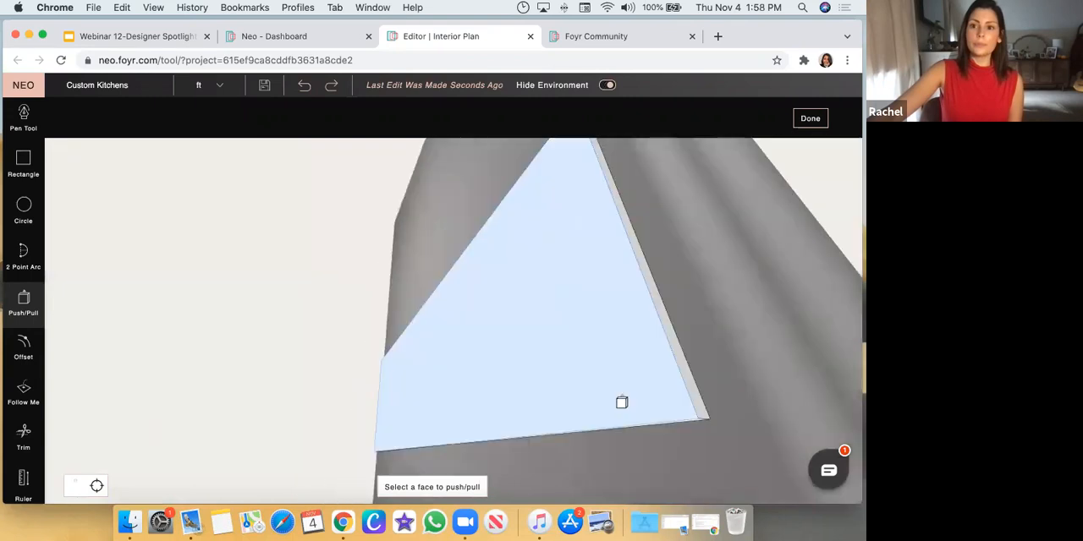
click(621, 403)
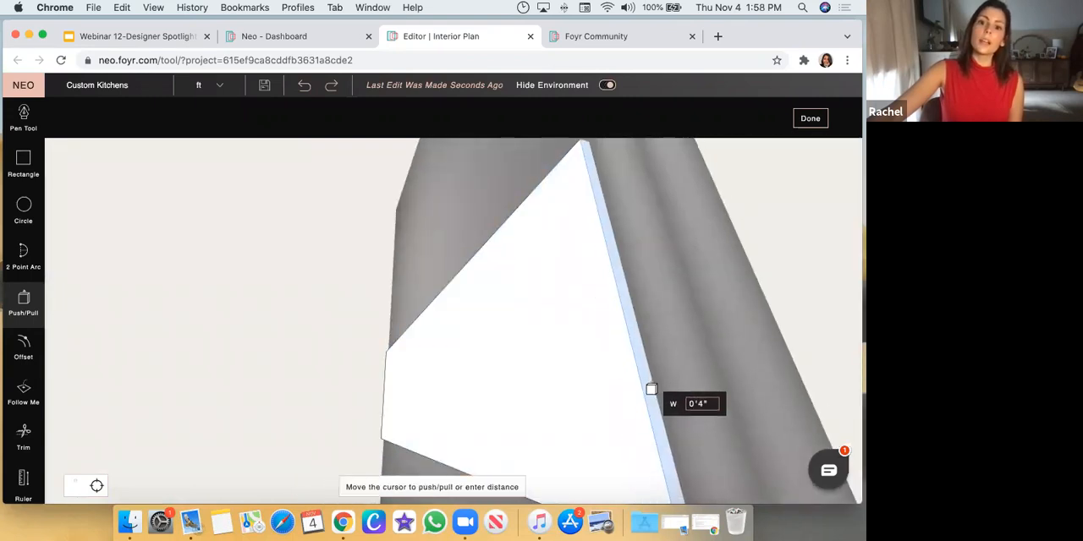
click(651, 390)
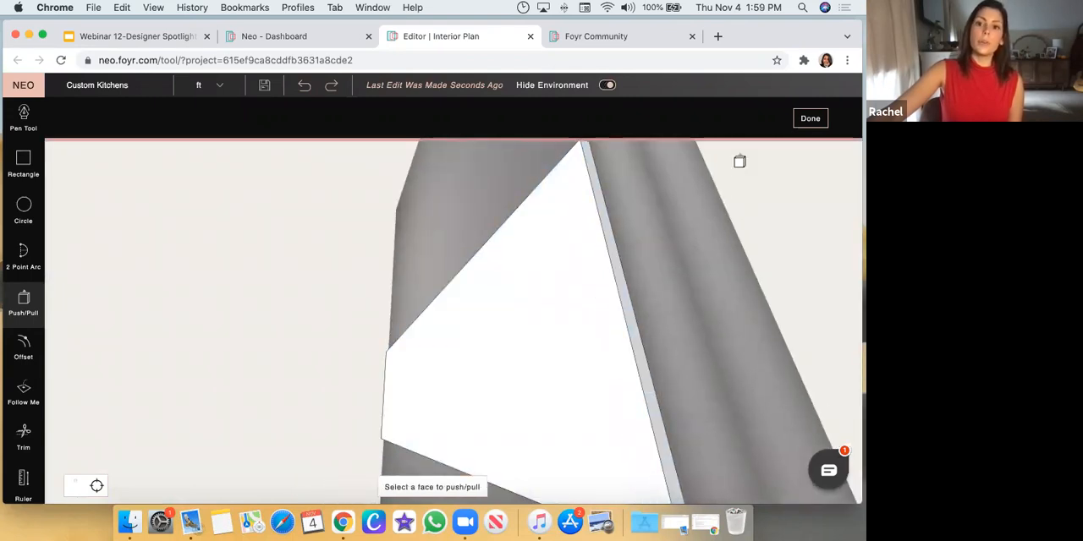
click(606, 90)
middle_drag(517, 295, 616, 303)
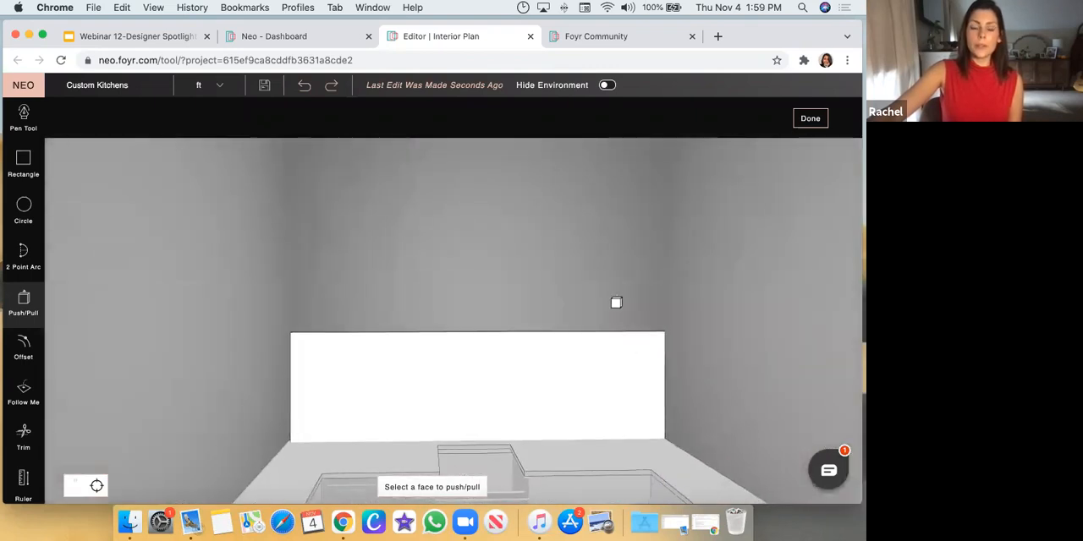
Lower the top edge of the backsplash panel with Push/Pull to reduce its height
click(24, 117)
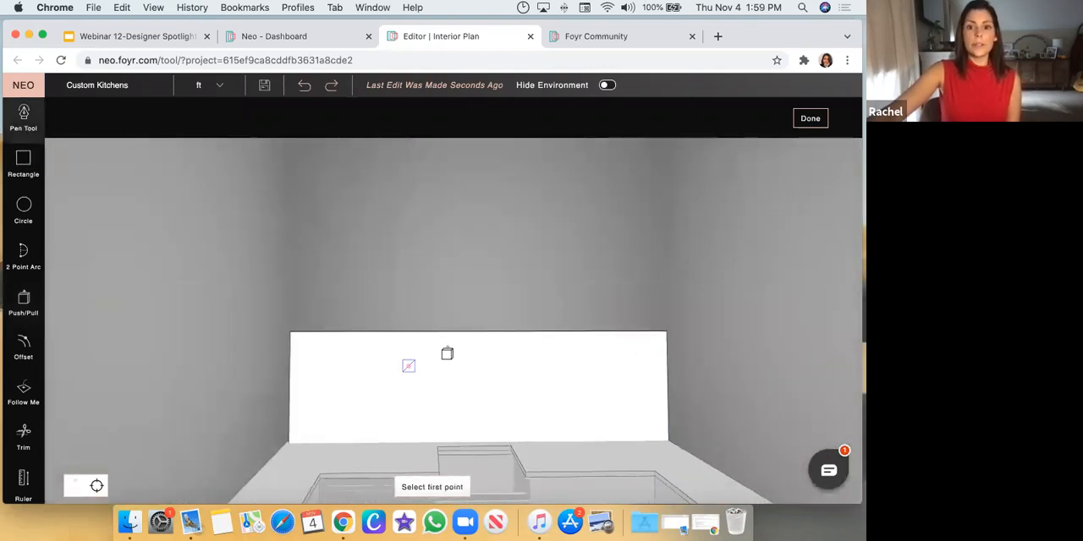
middle_drag(377, 273, 372, 334)
click(23, 300)
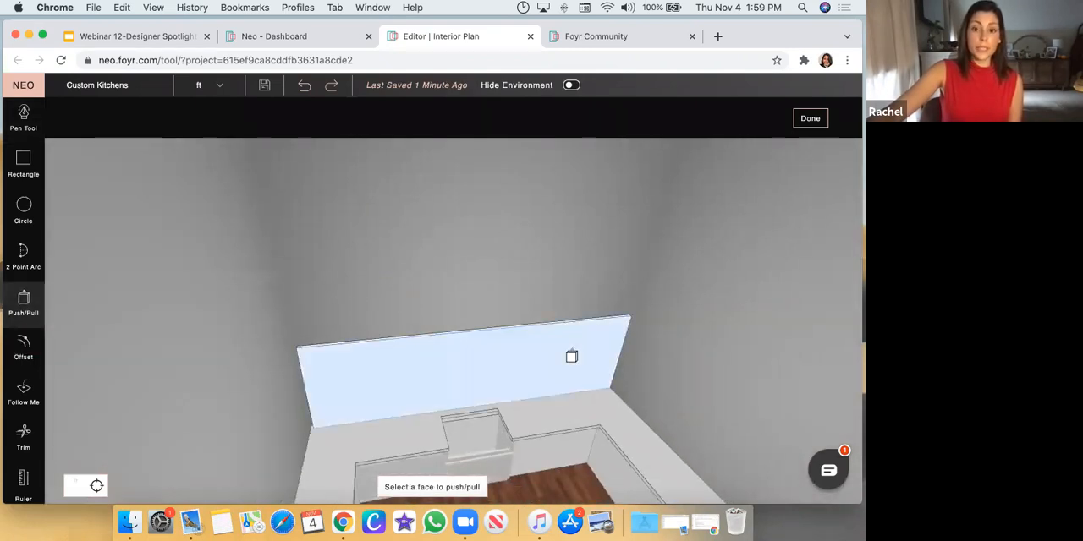
scroll(573, 355, up, 5)
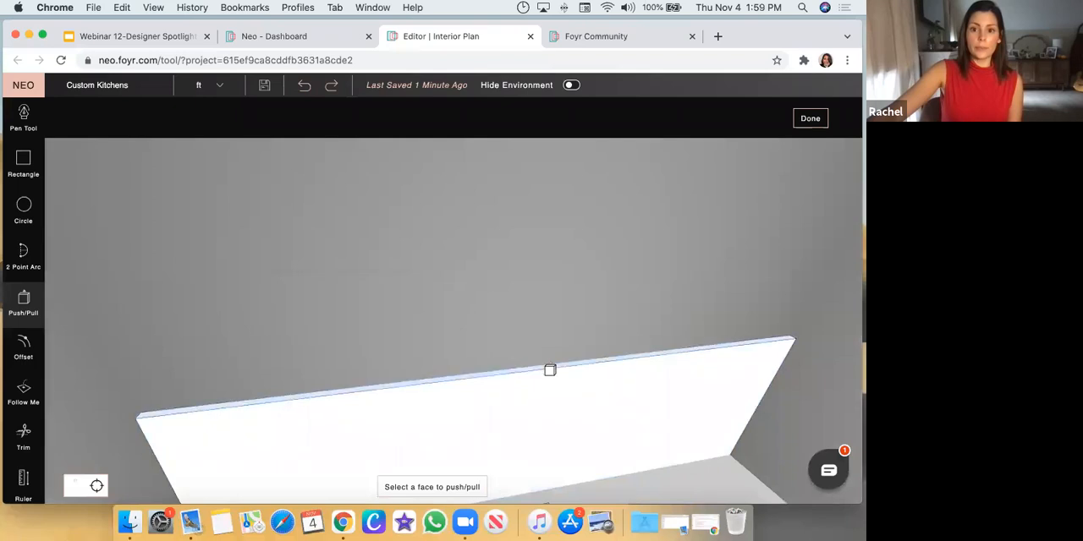
click(550, 370)
click(563, 439)
drag(526, 376, 493, 317)
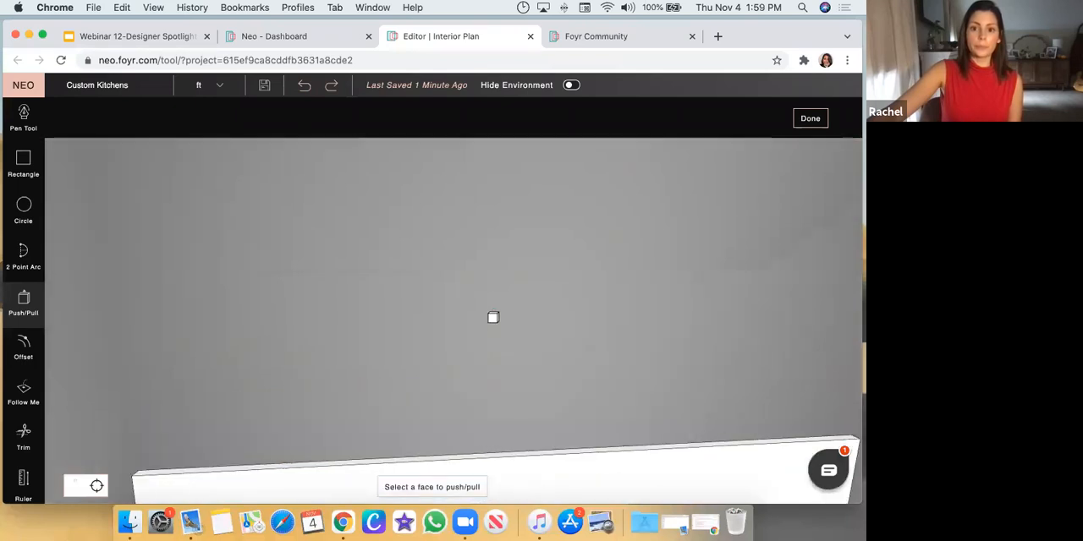
scroll(495, 319, down, 5)
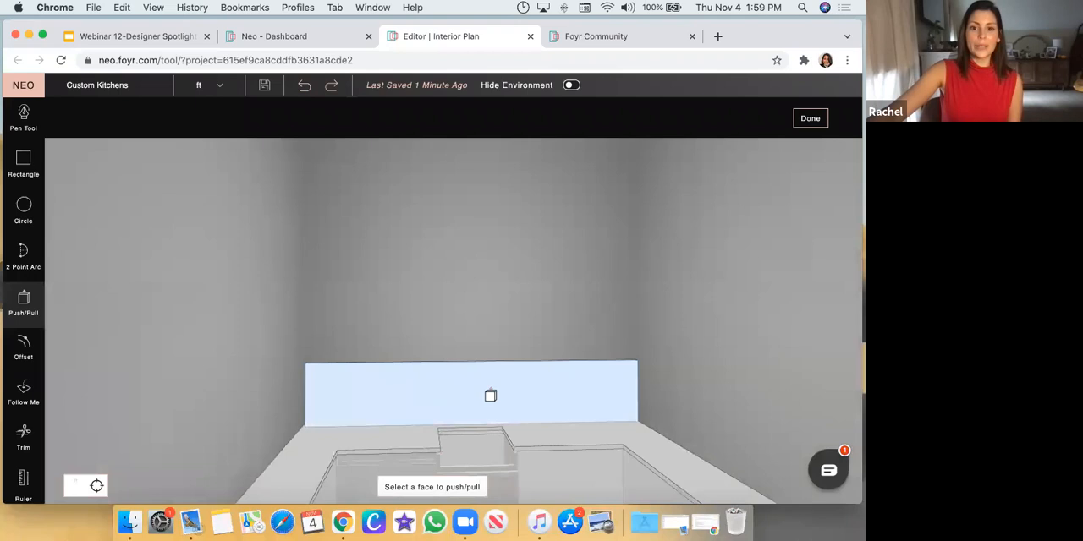
Outline a rectangular notch about 1'9" deep from the middle of the panel's top edge with the Pen Tool
click(24, 116)
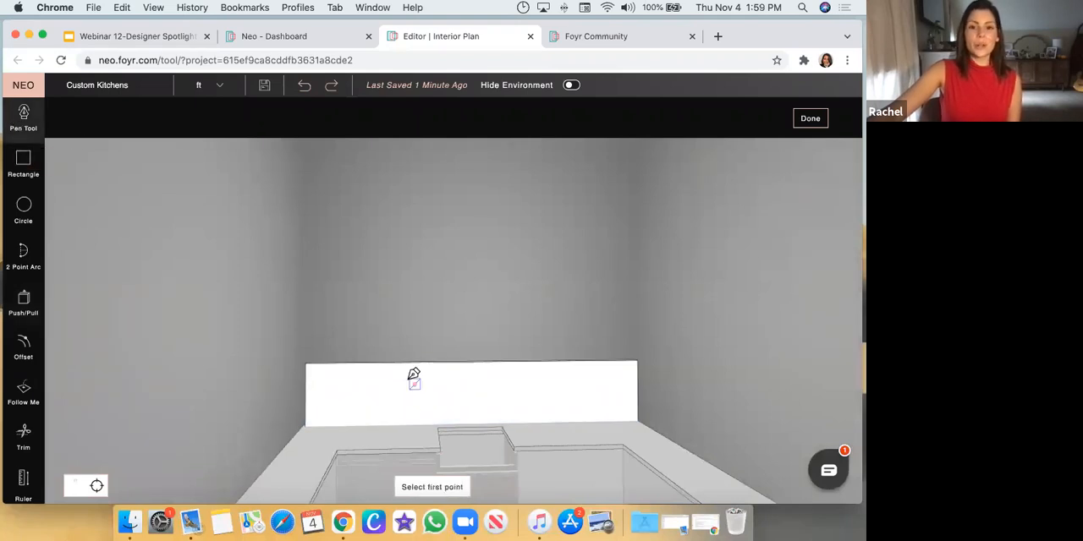
click(424, 362)
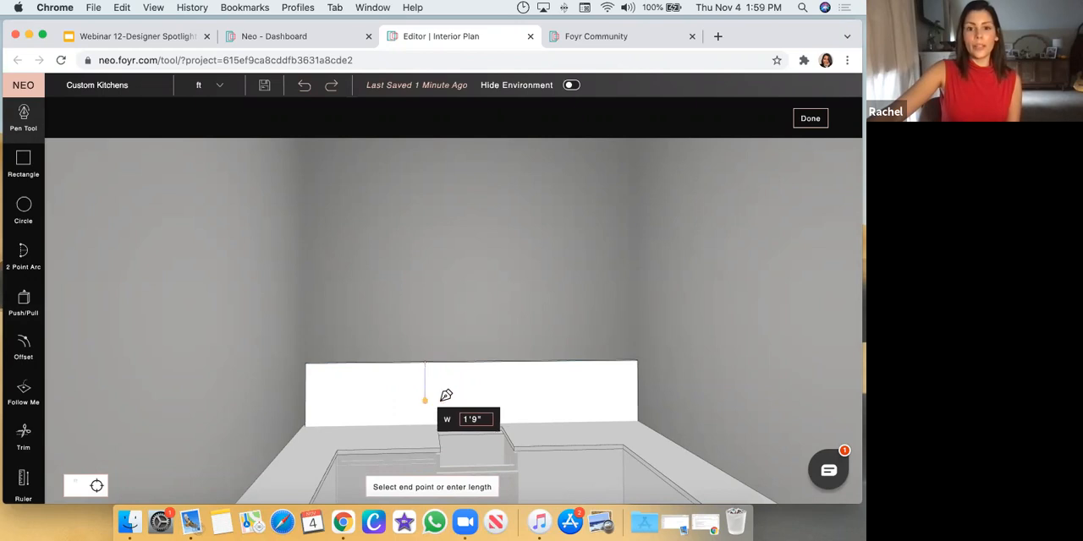
click(424, 399)
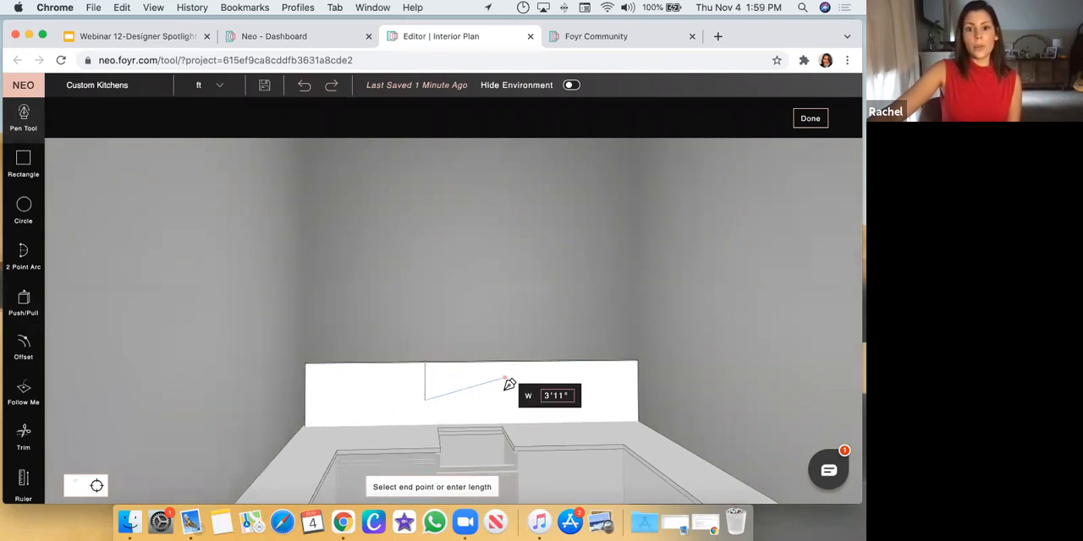
click(505, 399)
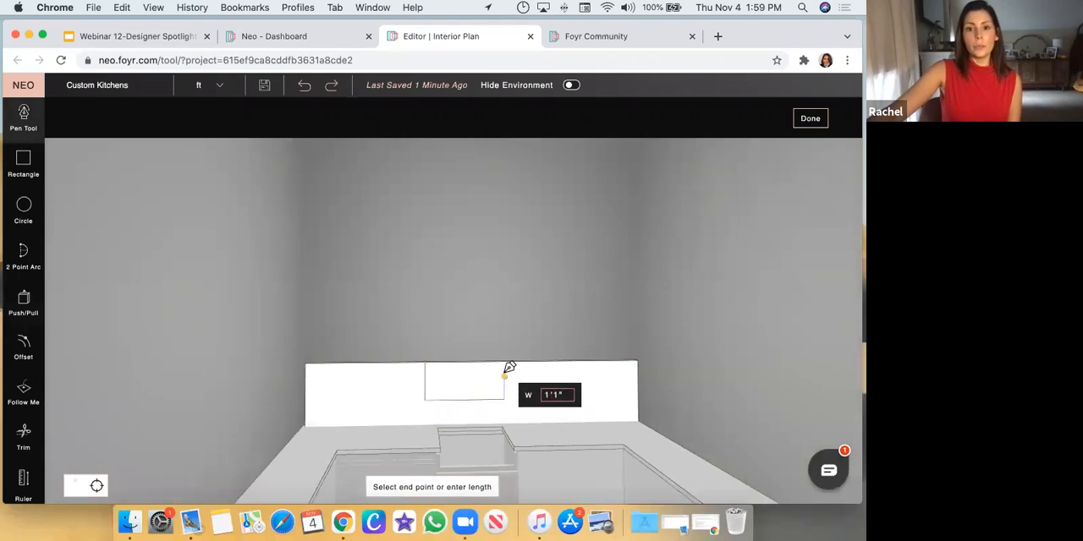
click(505, 363)
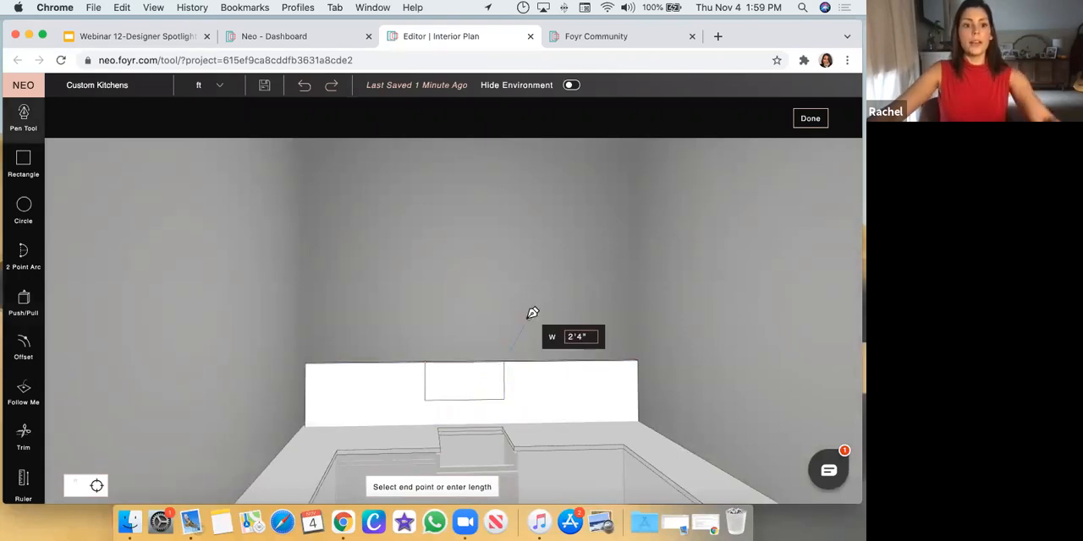
key(Escape)
Cut the outlined notch through the backsplash panel by pushing its face back about 2 inches
click(24, 303)
middle_drag(416, 283, 446, 369)
click(446, 369)
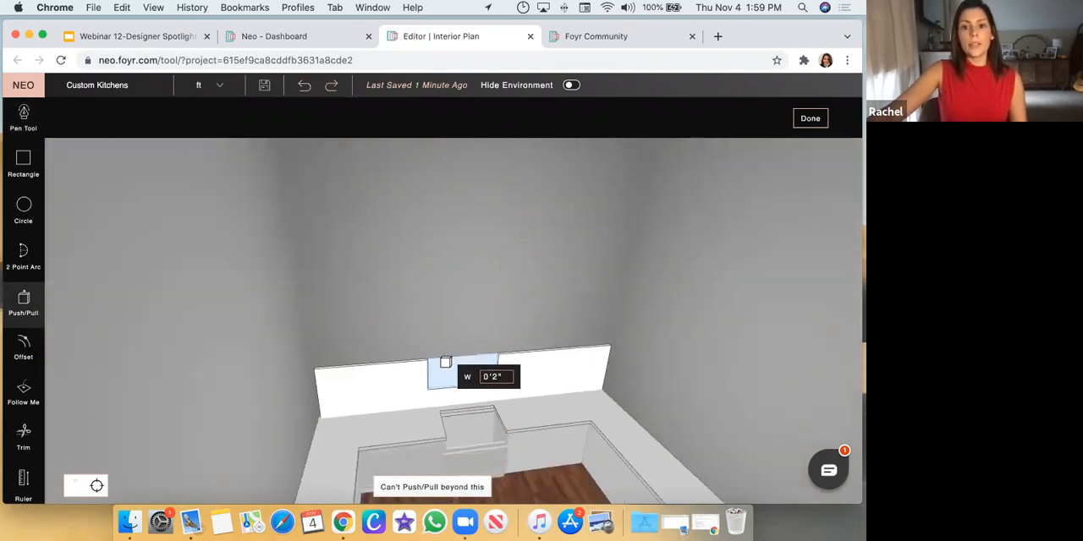
click(444, 363)
middle_drag(475, 291, 469, 383)
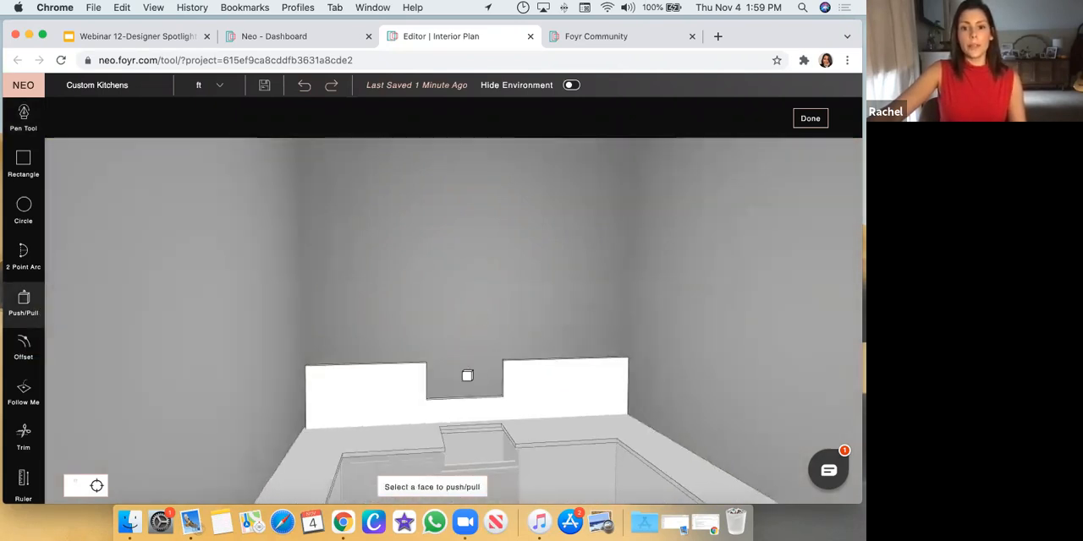
Push/pull the notch's left side face slightly inward to narrow the opening, and leave the Push/Pull tool
scroll(500, 351, up, 2)
middle_drag(500, 351, 437, 428)
scroll(406, 432, up, 5)
click(406, 450)
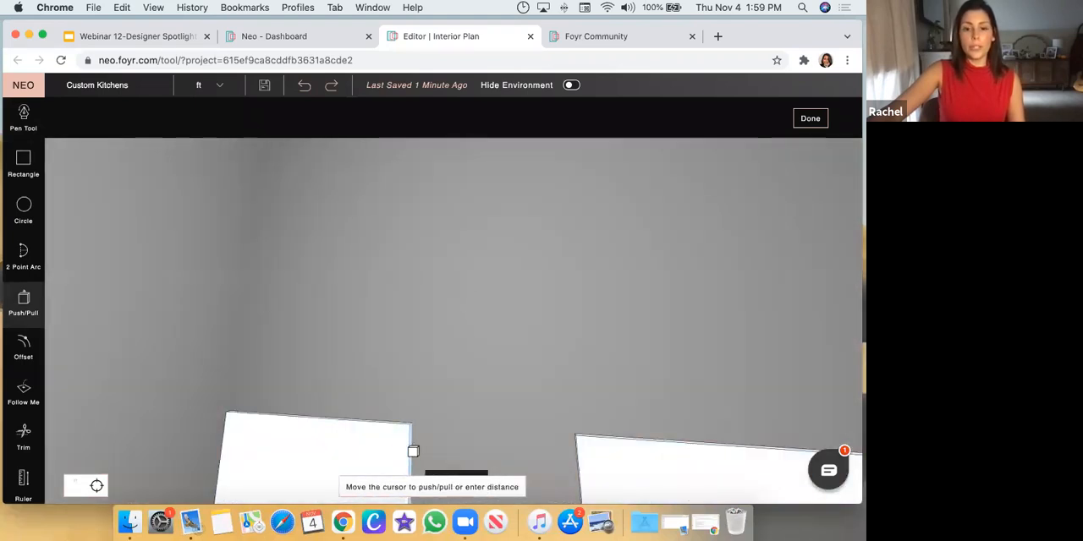
click(413, 452)
key(Escape)
scroll(475, 360, down, 5)
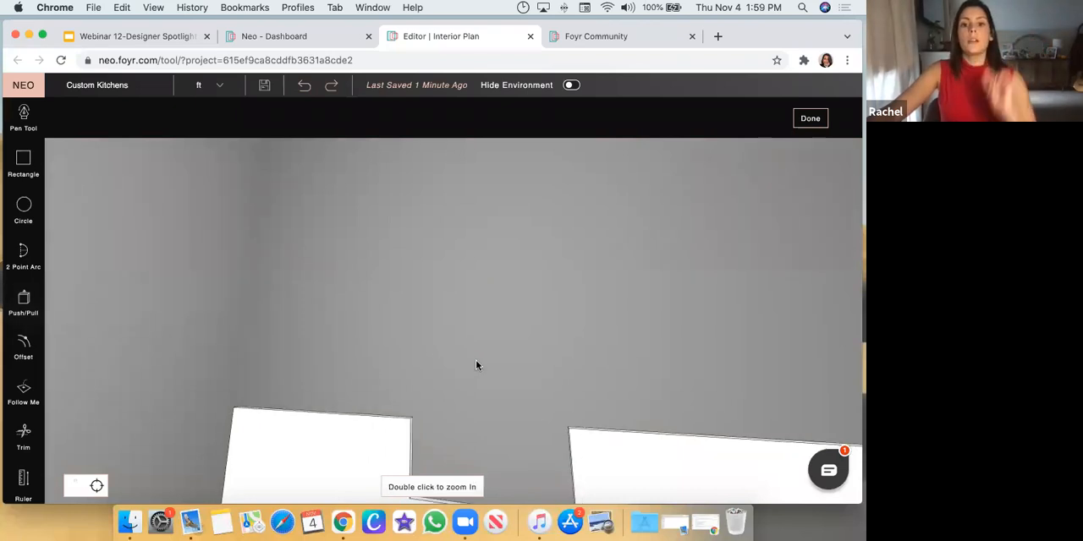
Finish drawing the notched backsplash and set the panel's length to 0'0" to make it flat
drag(507, 343, 499, 408)
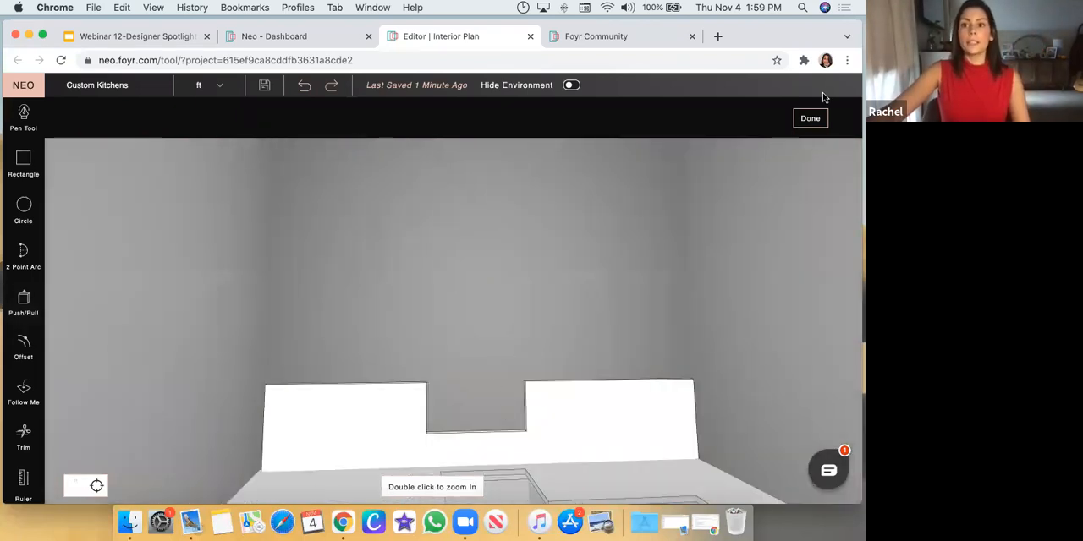
click(810, 119)
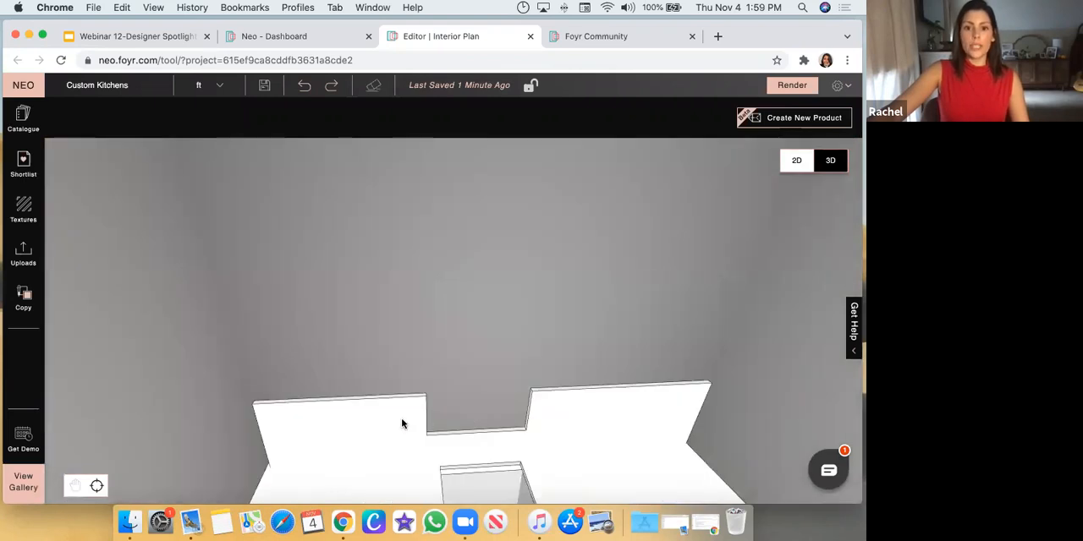
click(402, 424)
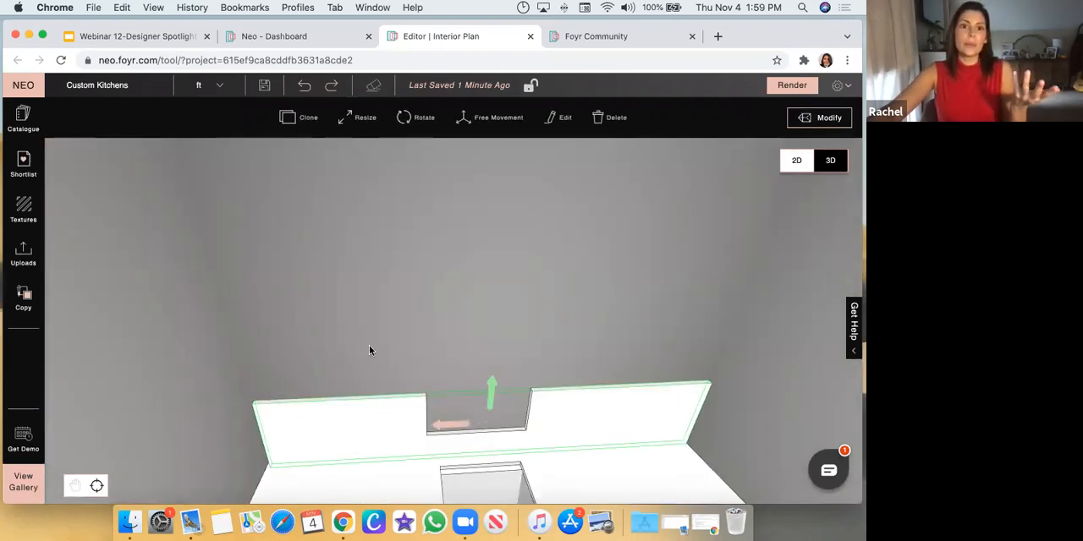
scroll(493, 302, down, 3)
drag(493, 328, 488, 299)
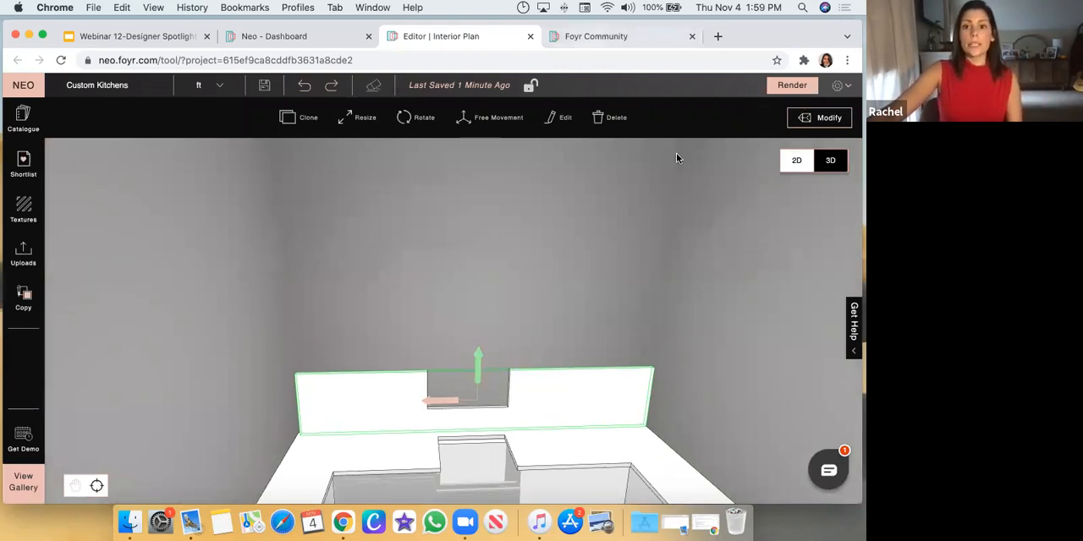
click(562, 123)
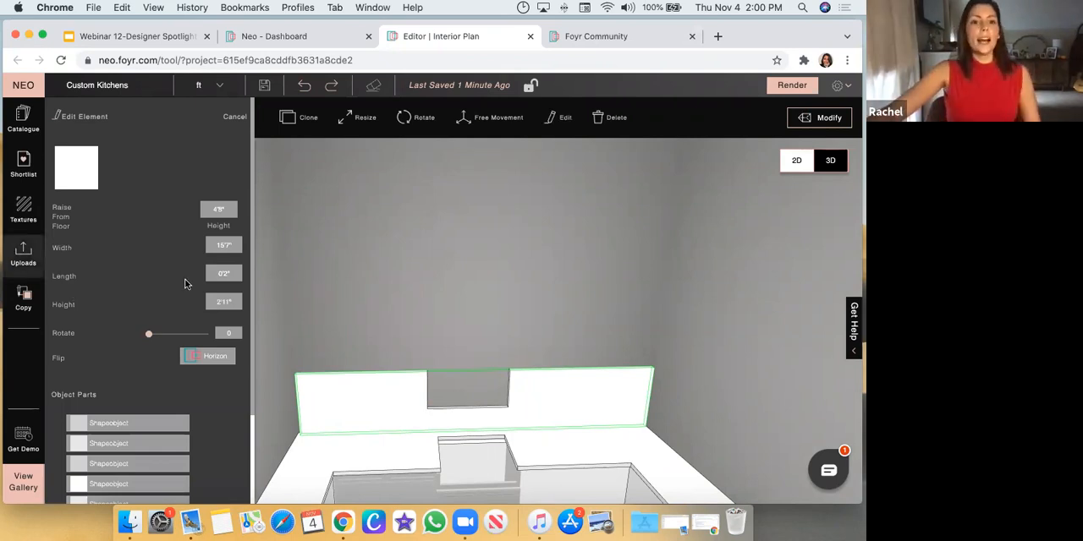
click(227, 272)
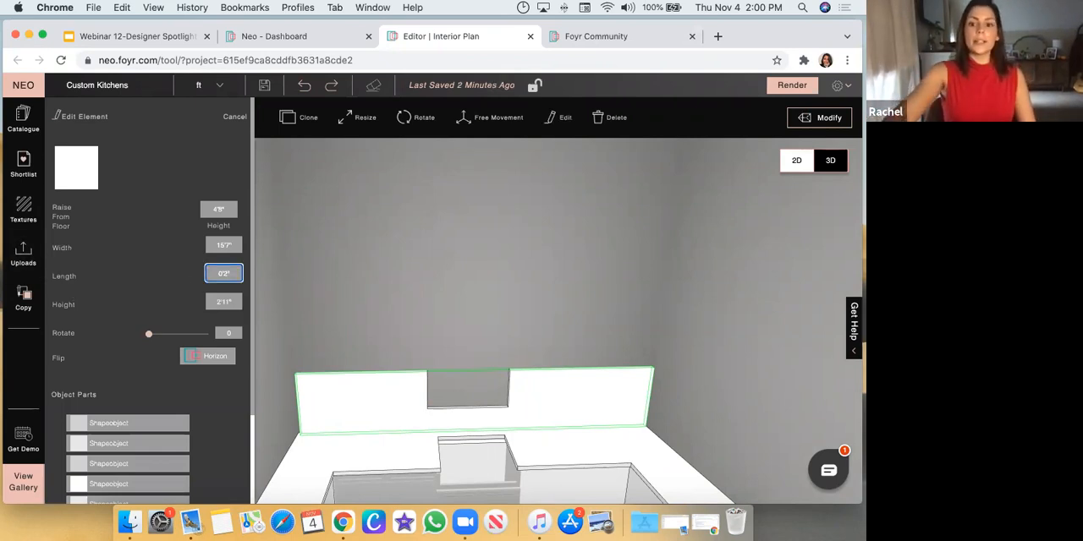
key(BackSpace)
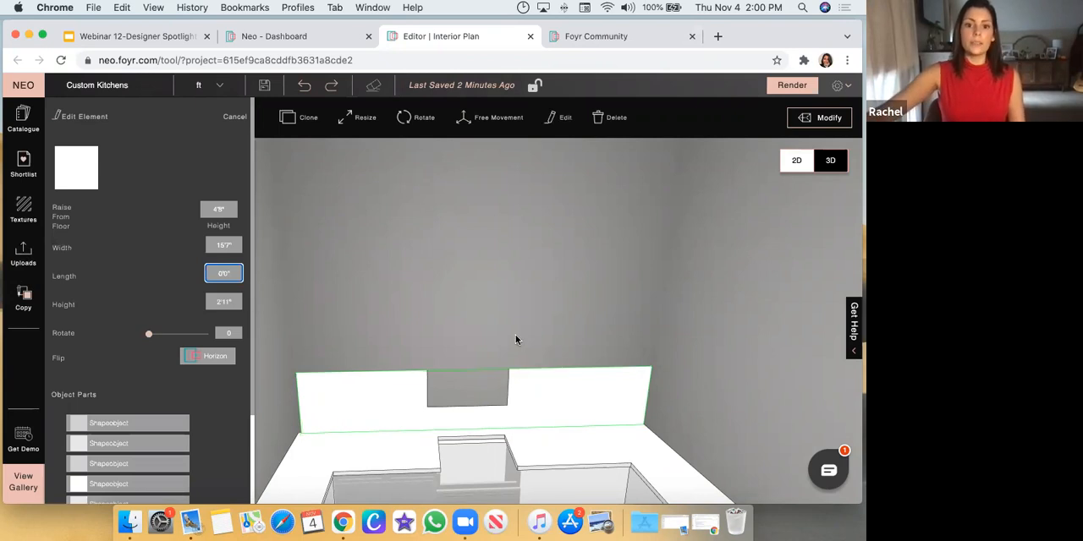
click(513, 381)
click(556, 399)
Examine how the notched backsplash sits against the wall, countertops and cabinets from several angles
scroll(543, 361, up, 2)
drag(543, 366, 740, 227)
scroll(570, 224, up, 3)
drag(569, 223, 387, 175)
scroll(507, 273, down, 3)
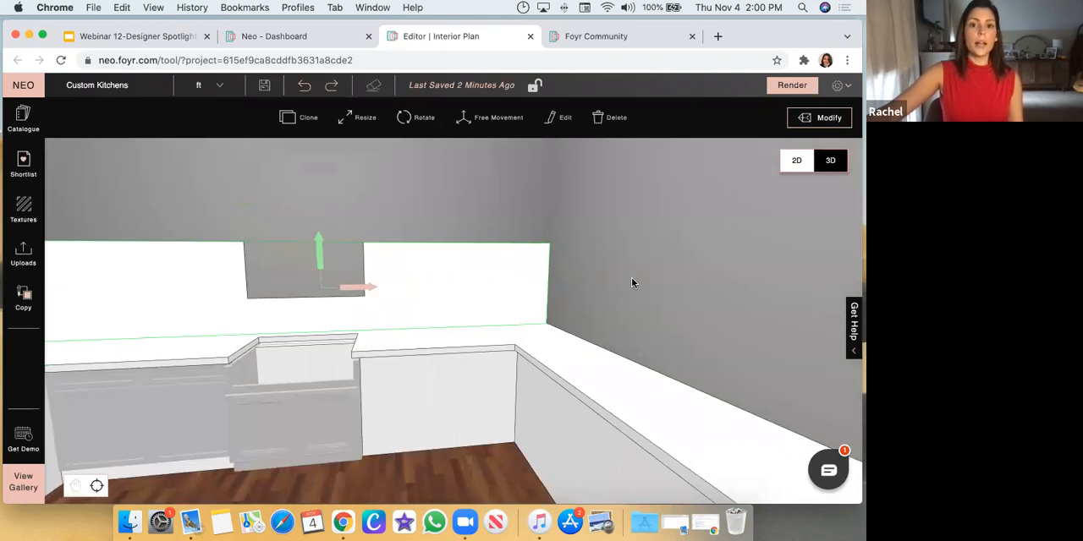
scroll(626, 284, down, 2)
drag(618, 288, 499, 234)
click(494, 228)
scroll(570, 277, down, 2)
drag(570, 277, 350, 370)
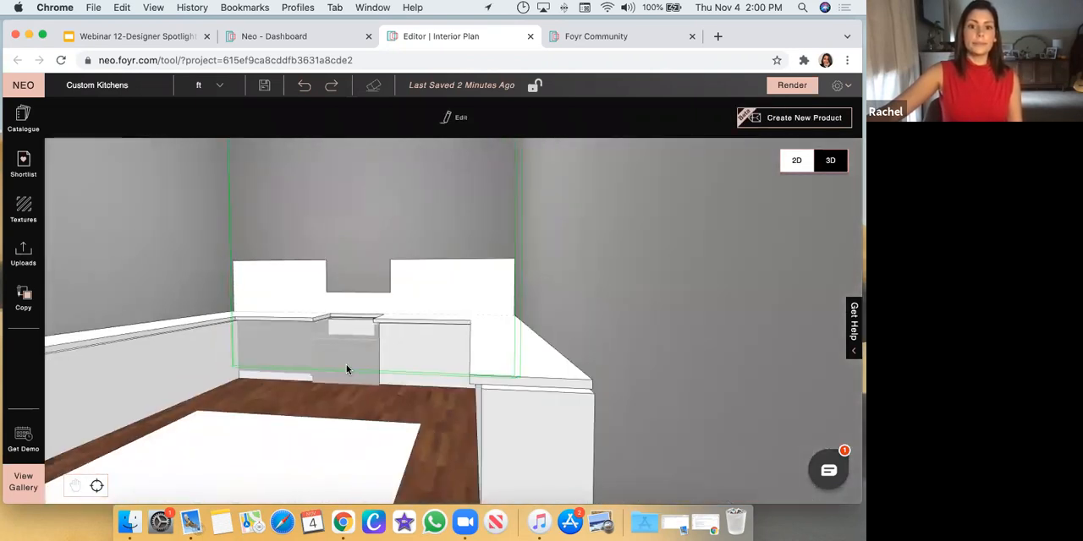
Go over to the finished kitchen and examine the black glazed pantry door from close up and from a distance
scroll(353, 372, down, 4)
scroll(330, 315, up, 6)
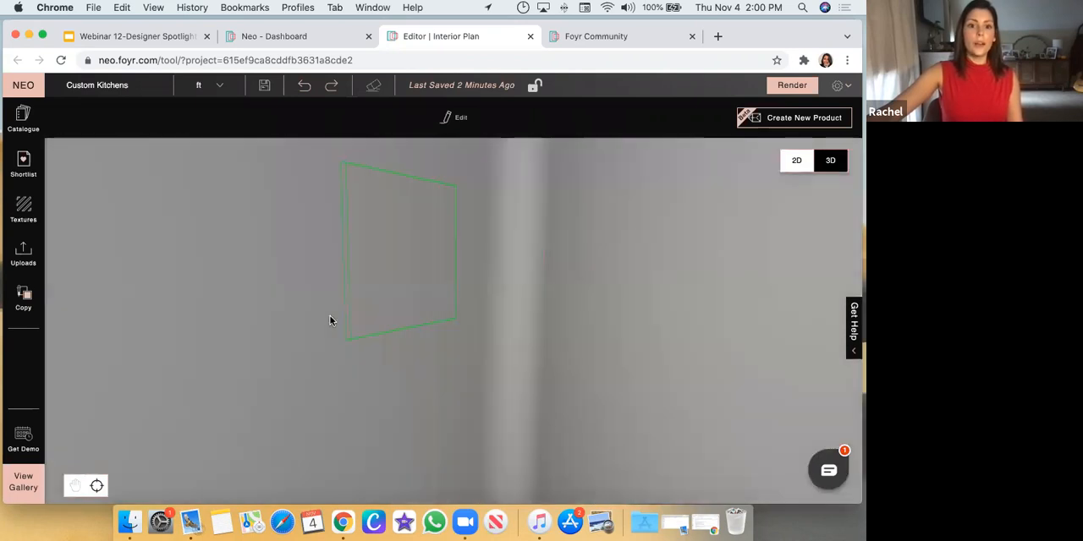
scroll(487, 436, down, 5)
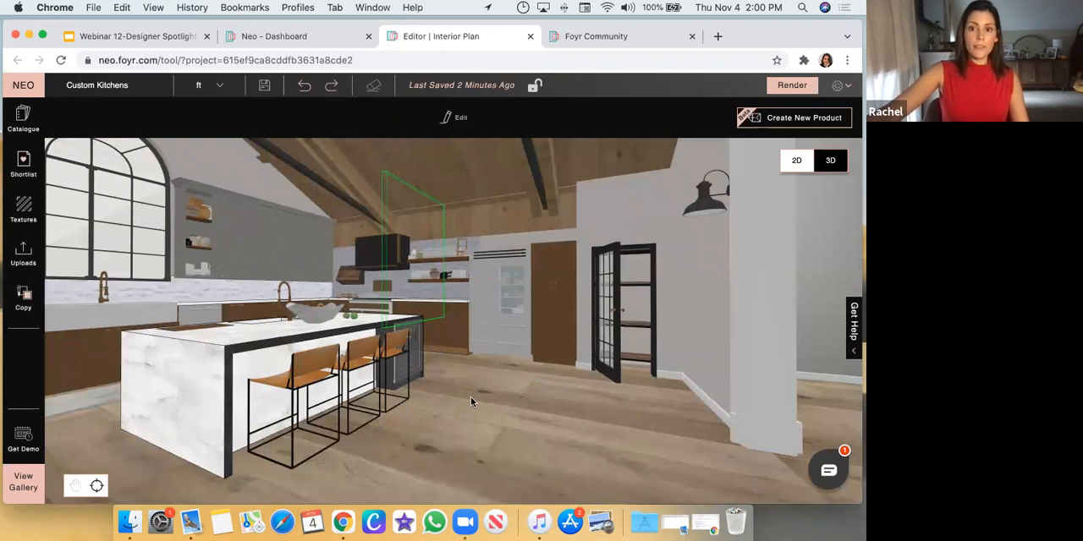
drag(642, 410, 492, 291)
click(595, 348)
scroll(495, 293, up, 5)
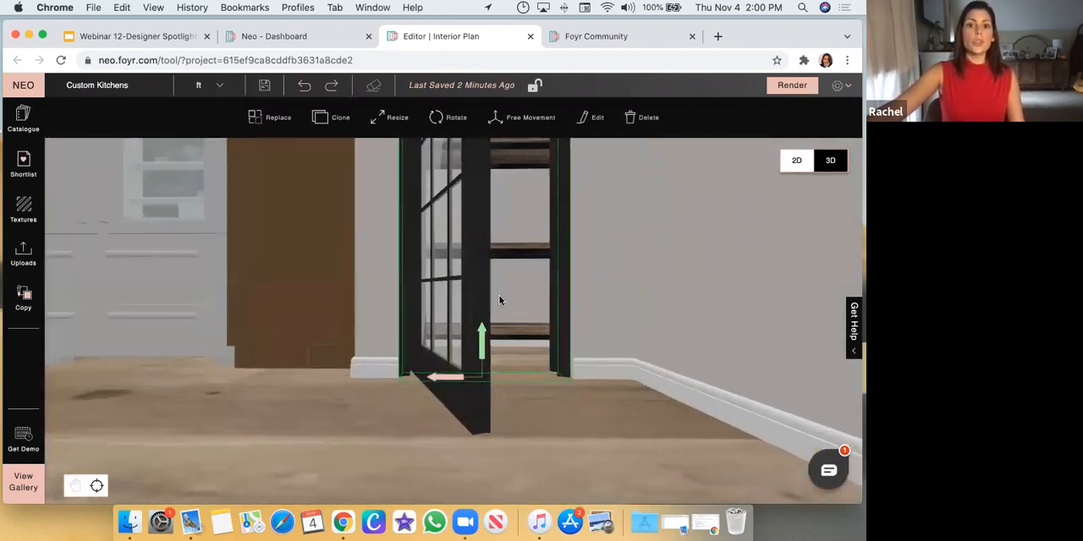
scroll(525, 283, down, 5)
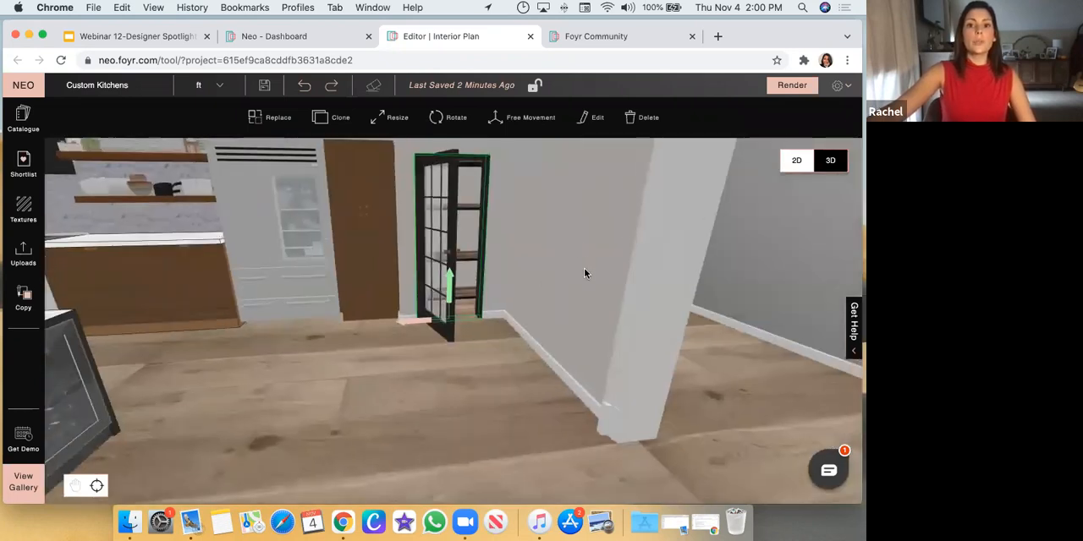
drag(584, 273, 494, 279)
click(502, 368)
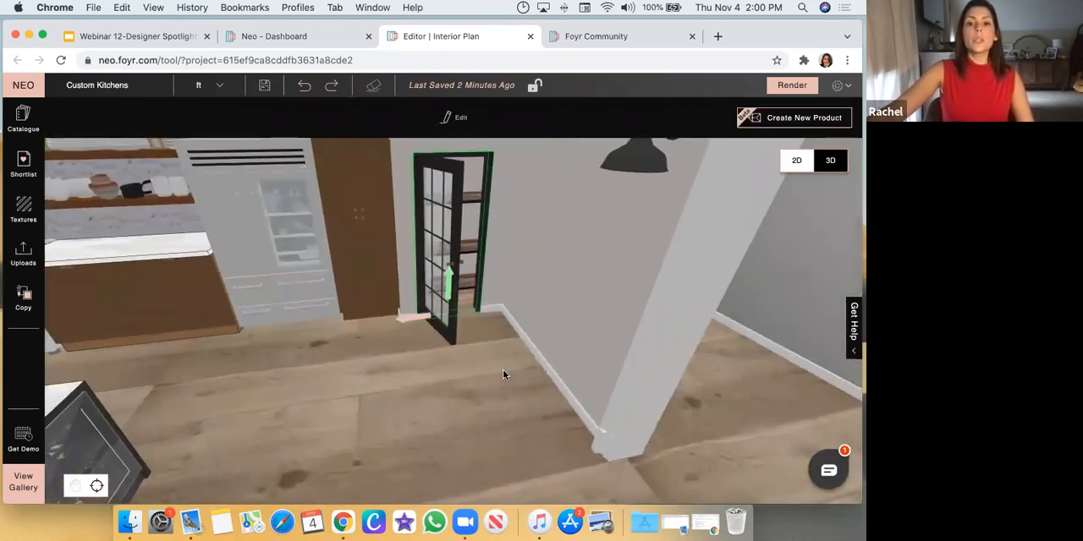
Try horizontal and vertical flips on the open pantry door, and flip it back to its original swing
click(446, 292)
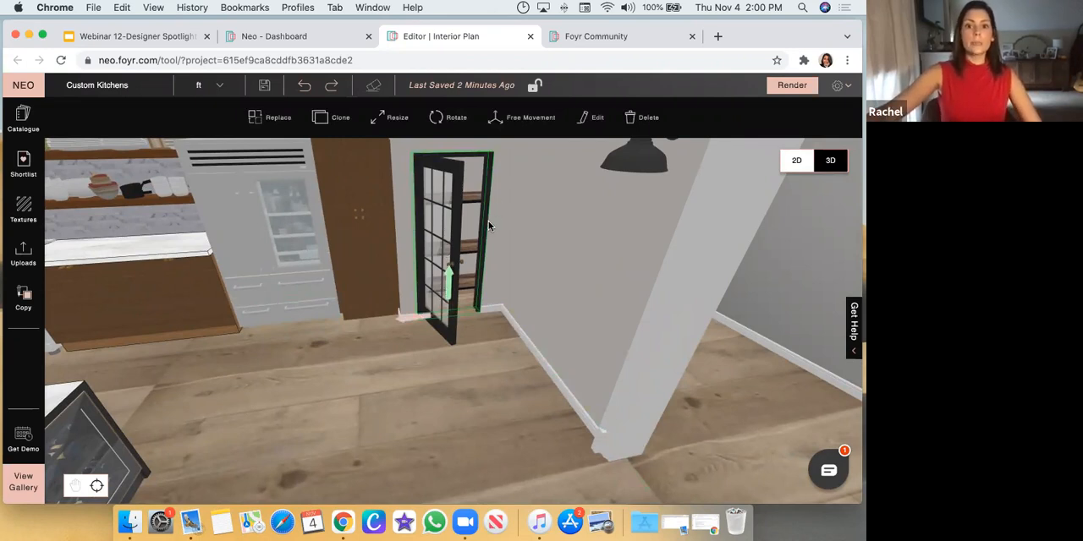
click(593, 119)
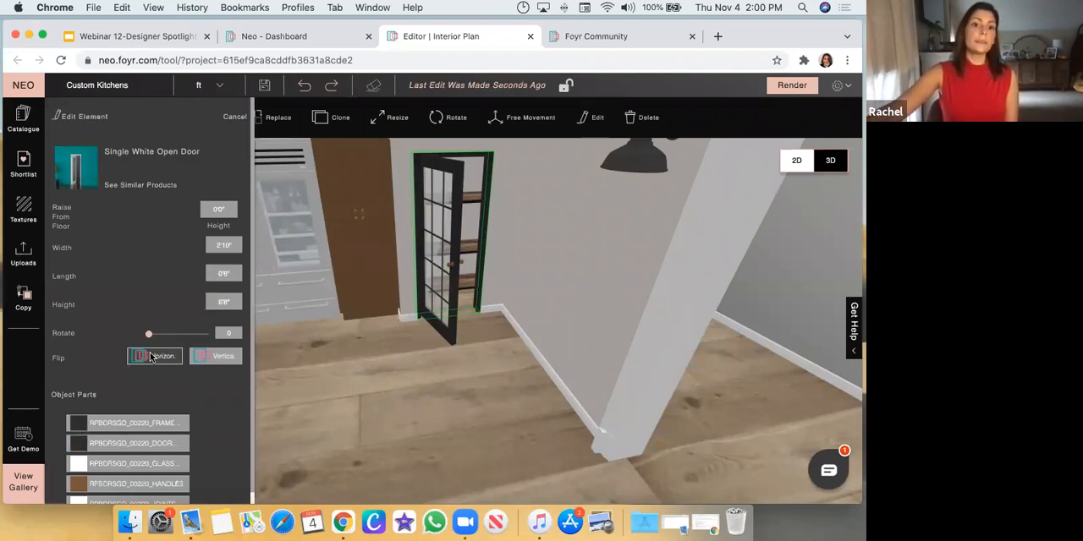
click(155, 357)
drag(455, 395, 590, 398)
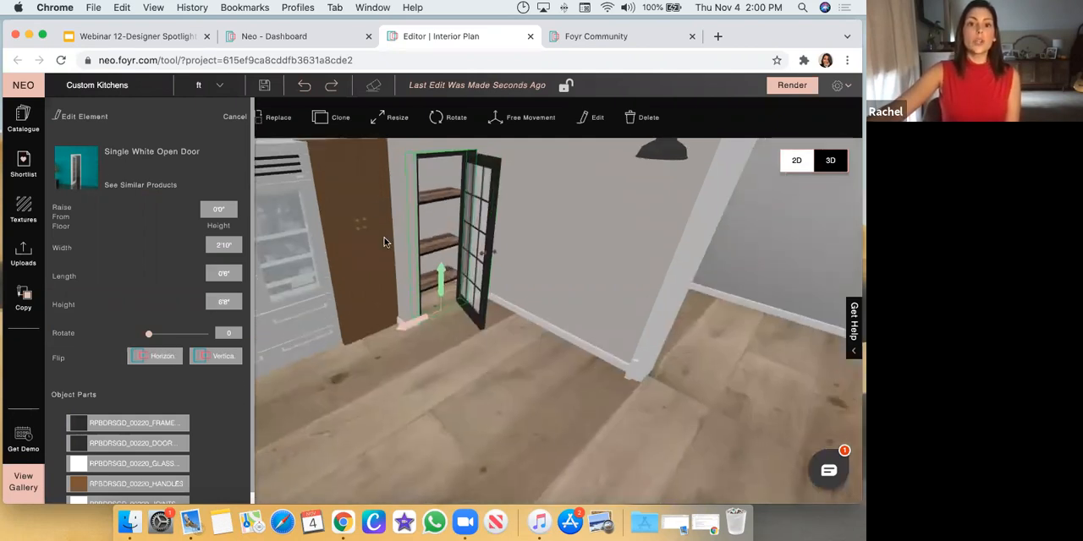
click(230, 358)
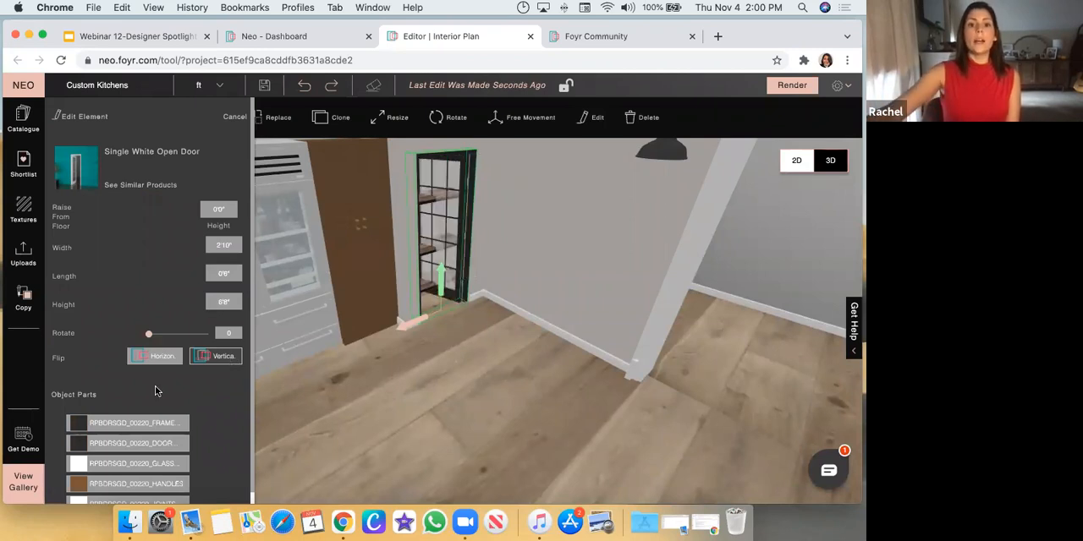
click(227, 359)
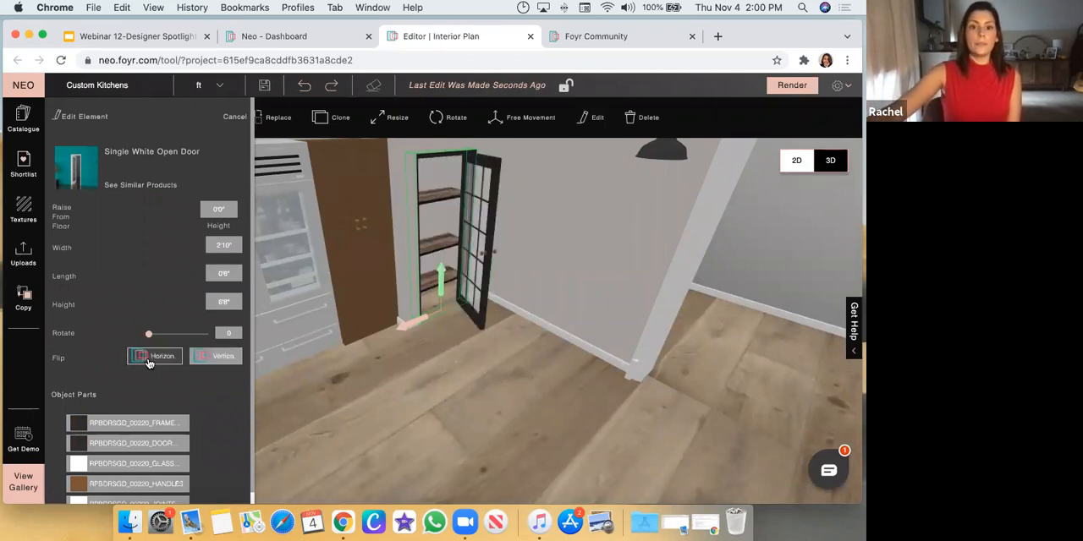
click(151, 360)
click(462, 414)
Open the properties of the Wall Docked Cube that forms the tall brown cabinet beside the pantry door
drag(462, 411, 360, 262)
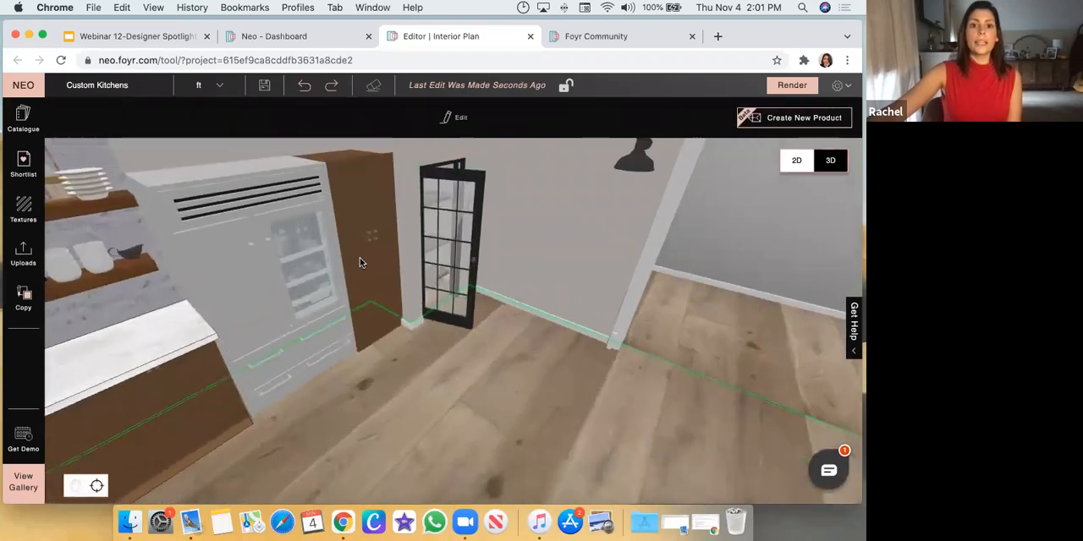
click(362, 208)
drag(458, 396, 459, 395)
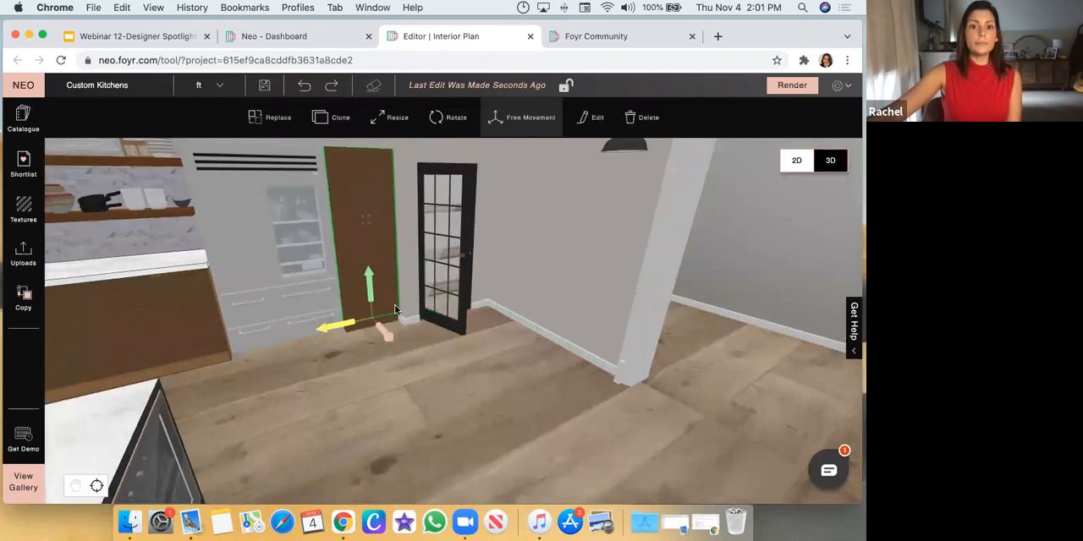
drag(500, 439, 346, 212)
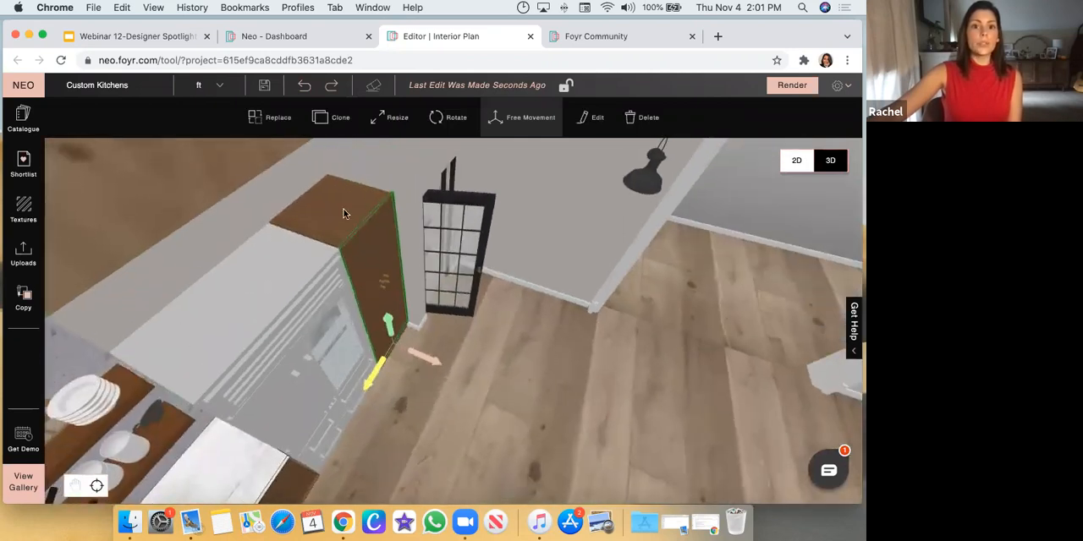
click(592, 117)
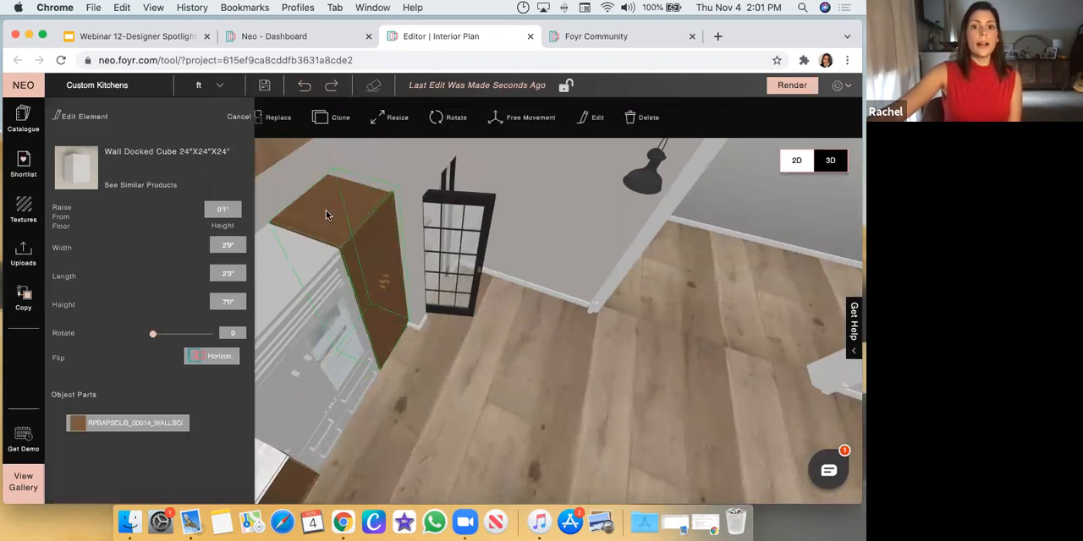
click(548, 415)
Examine the coffee station behind the black double doors and review its Partition shelving's properties and object parts
drag(550, 406, 556, 374)
scroll(556, 374, down, 5)
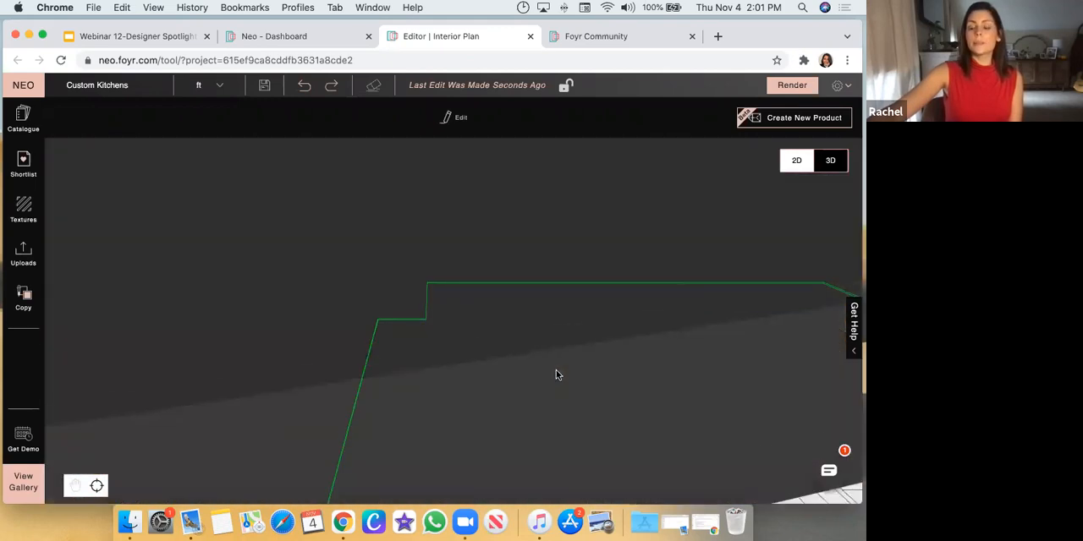
scroll(557, 374, down, 3)
drag(401, 353, 846, 354)
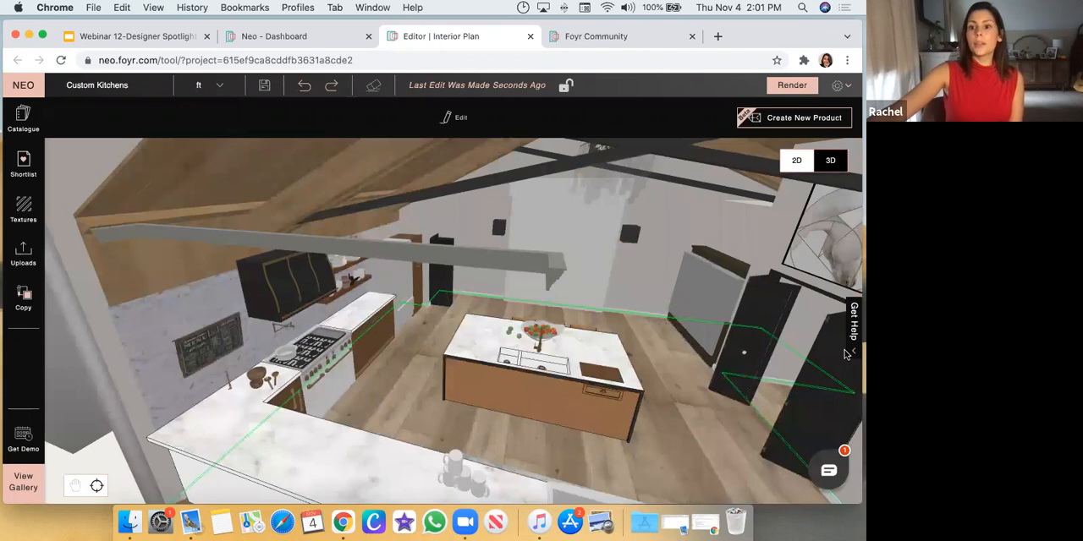
double_click(795, 318)
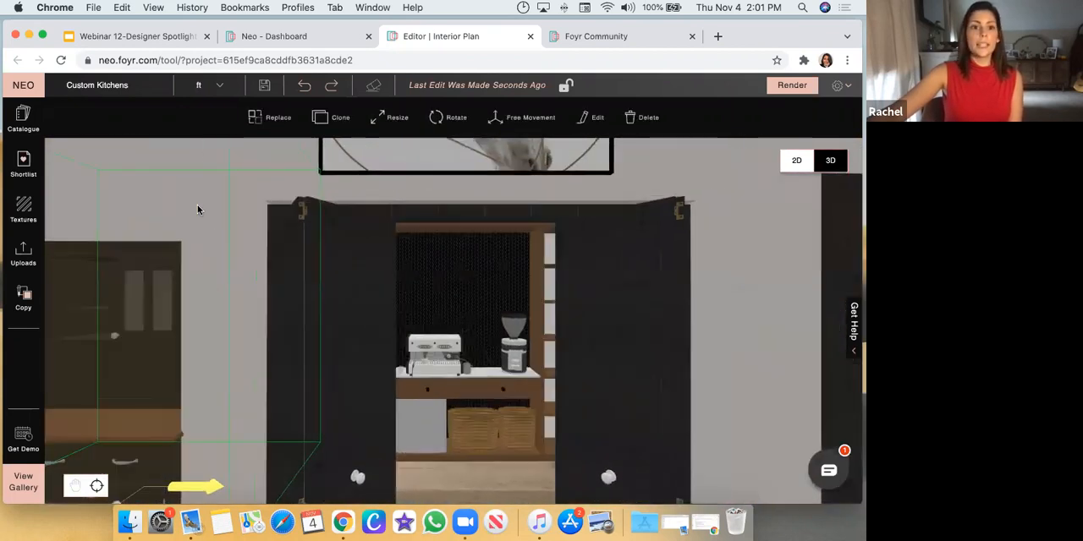
double_click(475, 382)
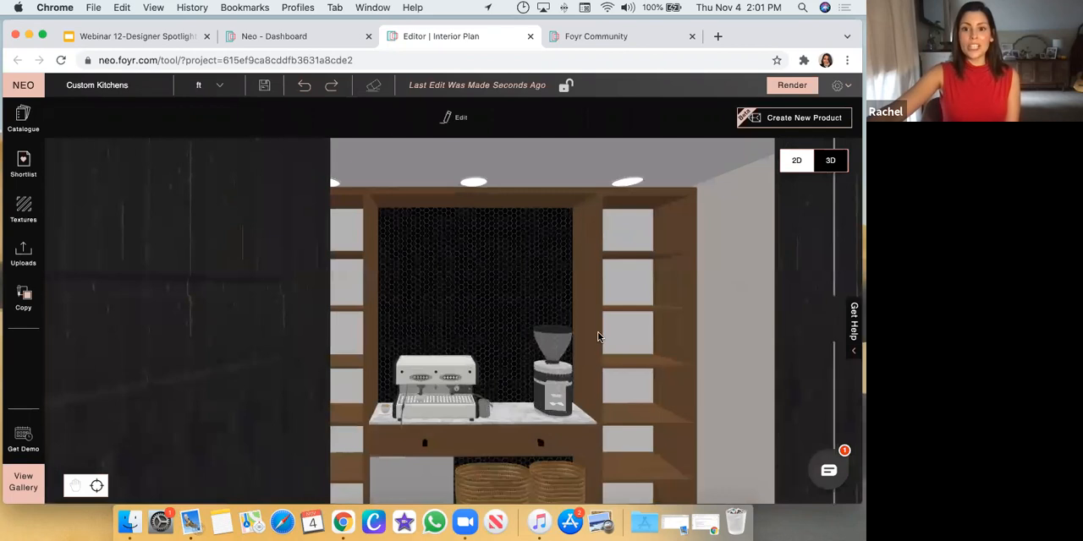
click(568, 209)
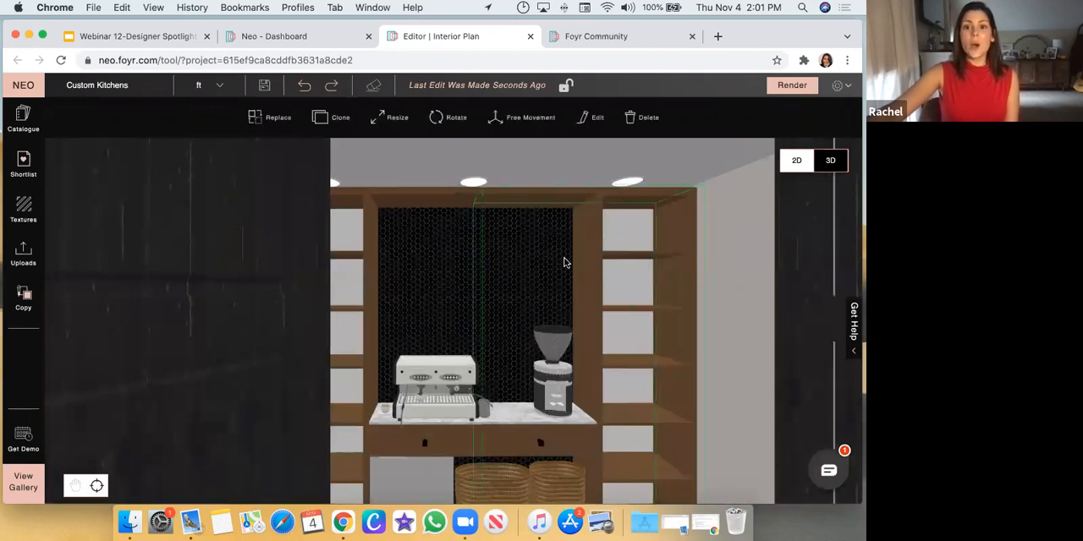
click(593, 118)
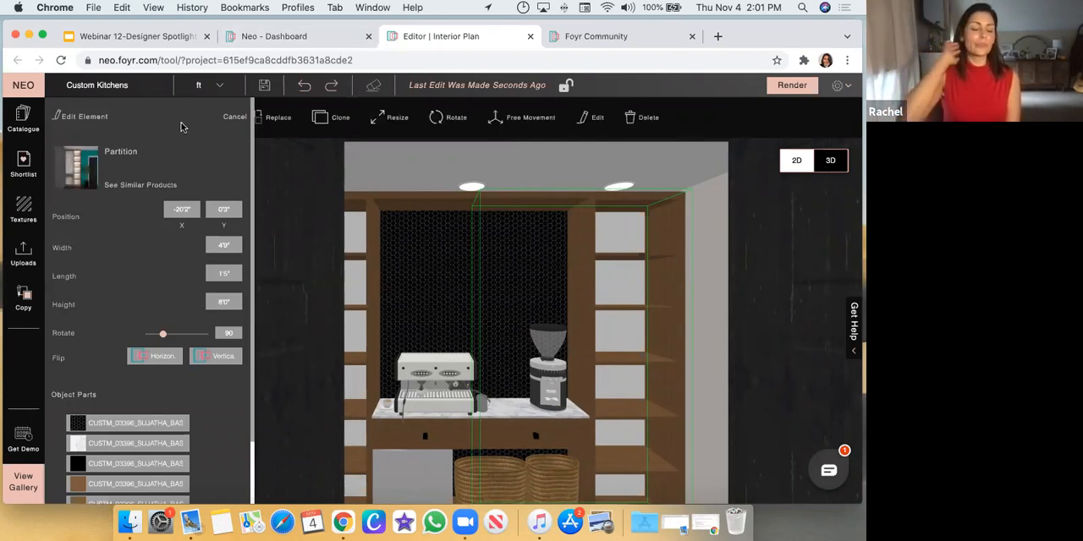
scroll(179, 225, down, 2)
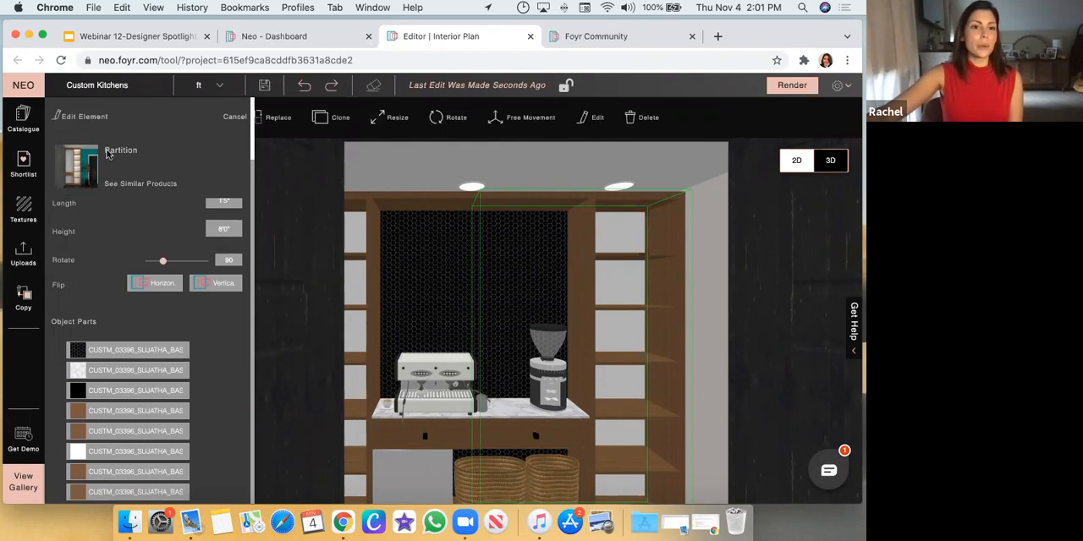
scroll(85, 187, up, 2)
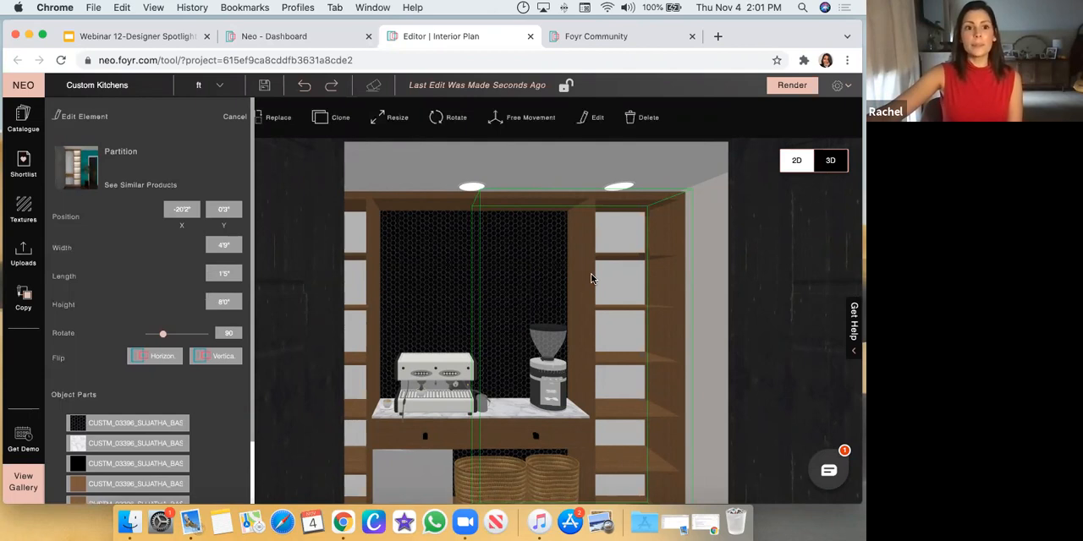
Examine the coffee station and its double doors from a distance, together with the surrounding cabinets and pantry door
scroll(542, 339, down, 2)
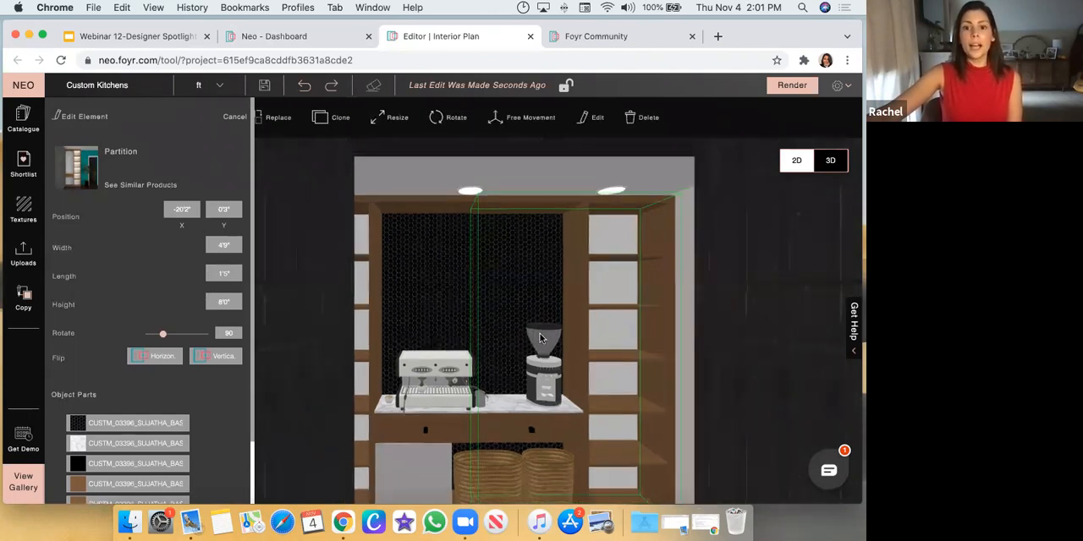
scroll(540, 334, down, 1)
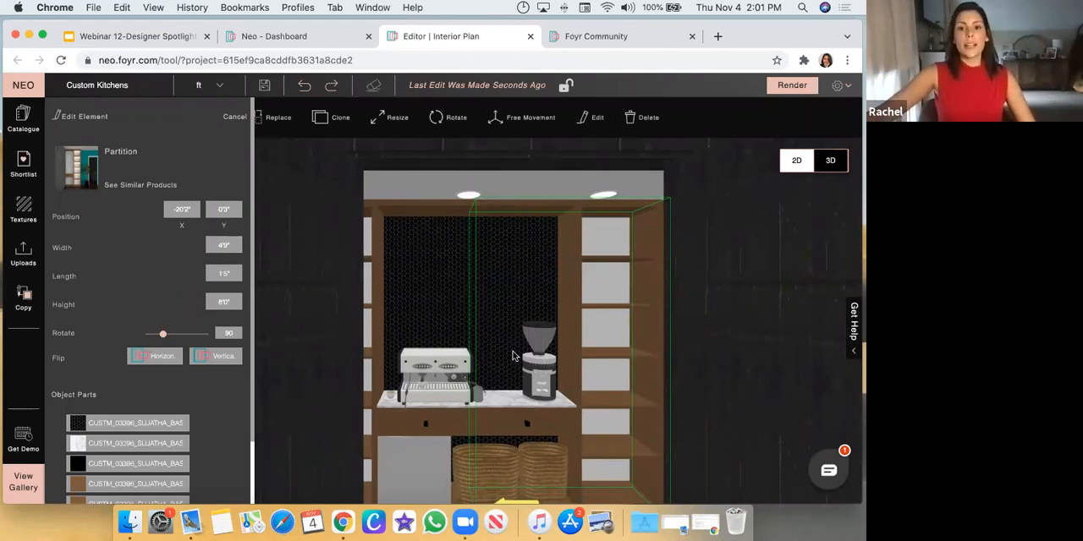
scroll(435, 278, down, 2)
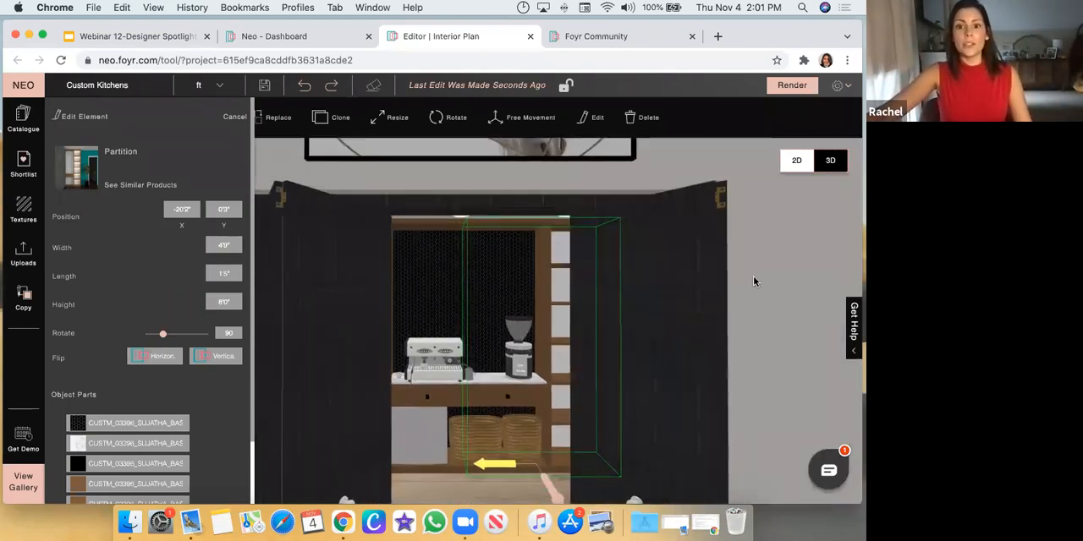
scroll(728, 275, down, 1)
mouse_move(706, 322)
mouse_down()
mouse_move(665, 317)
mouse_move(716, 312)
mouse_up()
click(435, 373)
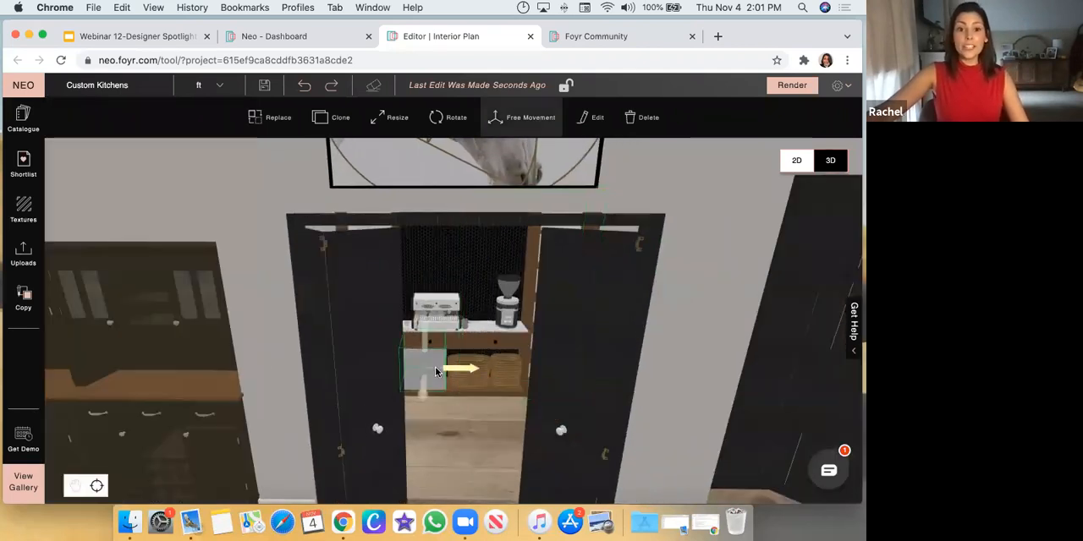
click(696, 247)
scroll(546, 257, down, 5)
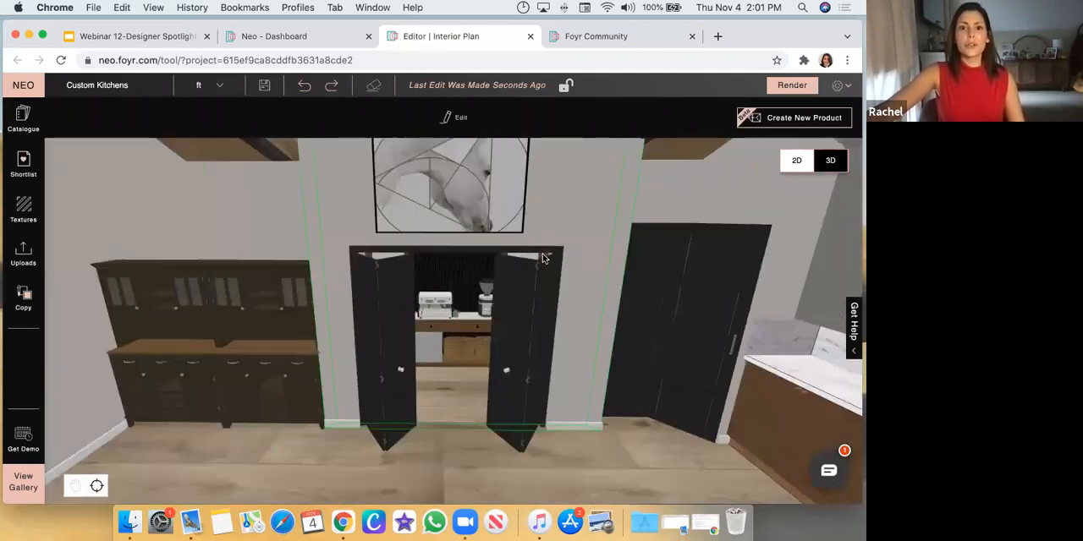
scroll(524, 239, down, 1)
drag(288, 432, 339, 437)
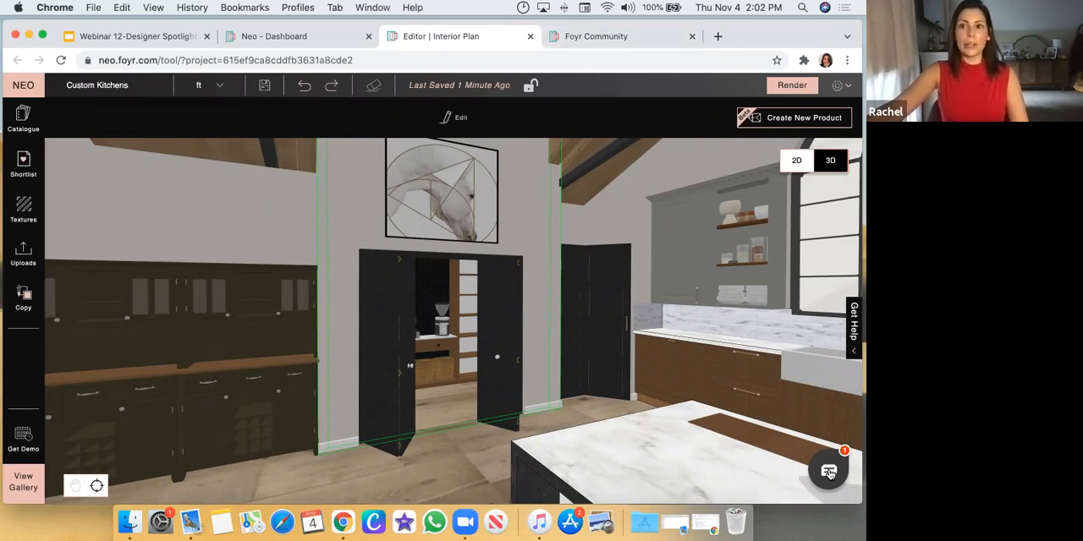
Switch to the Foyr Community site and look through the posts and recommended profiles in its feed
click(626, 37)
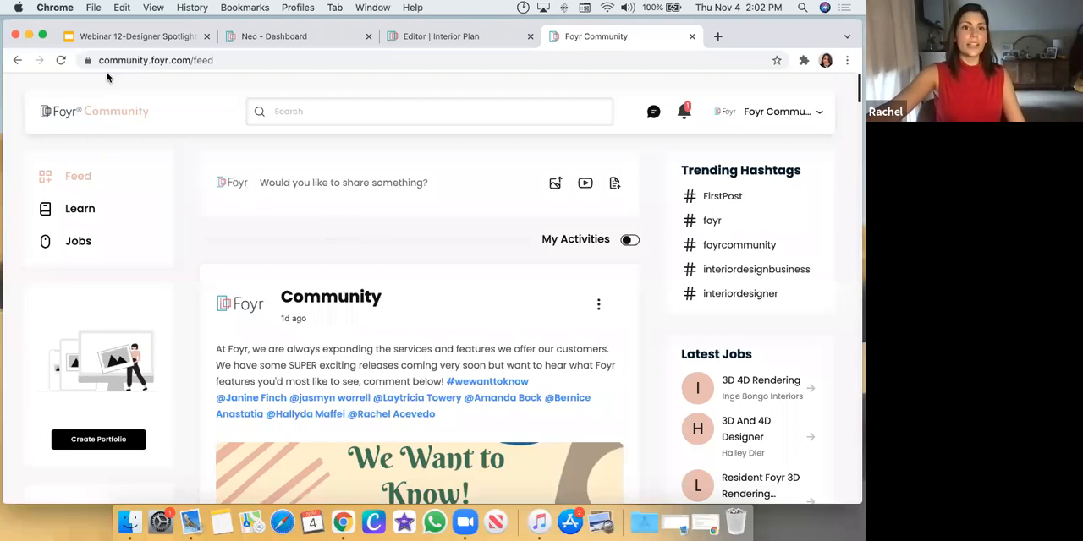
scroll(465, 260, down, 5)
scroll(527, 144, up, 5)
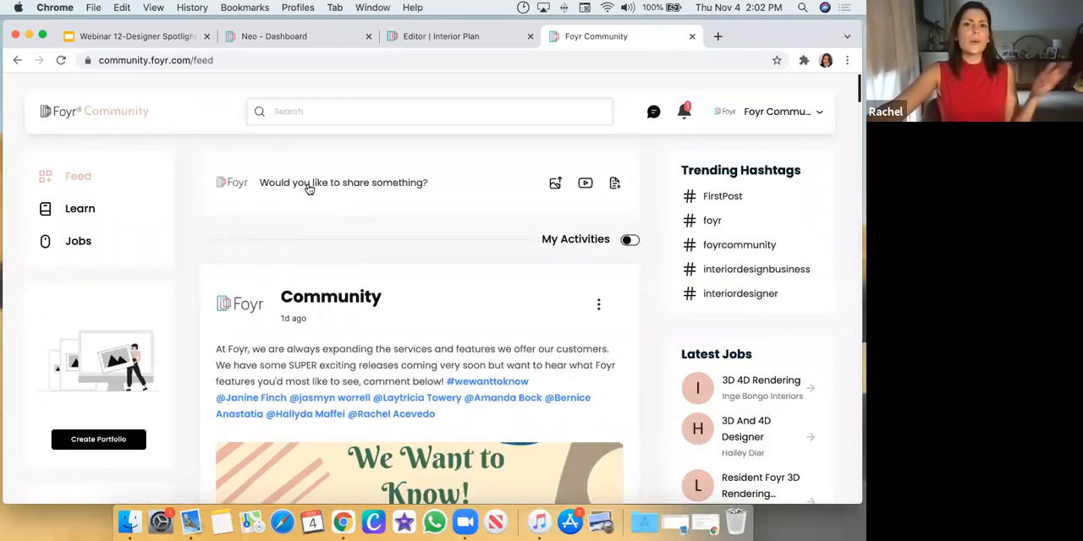
scroll(394, 299, down, 10)
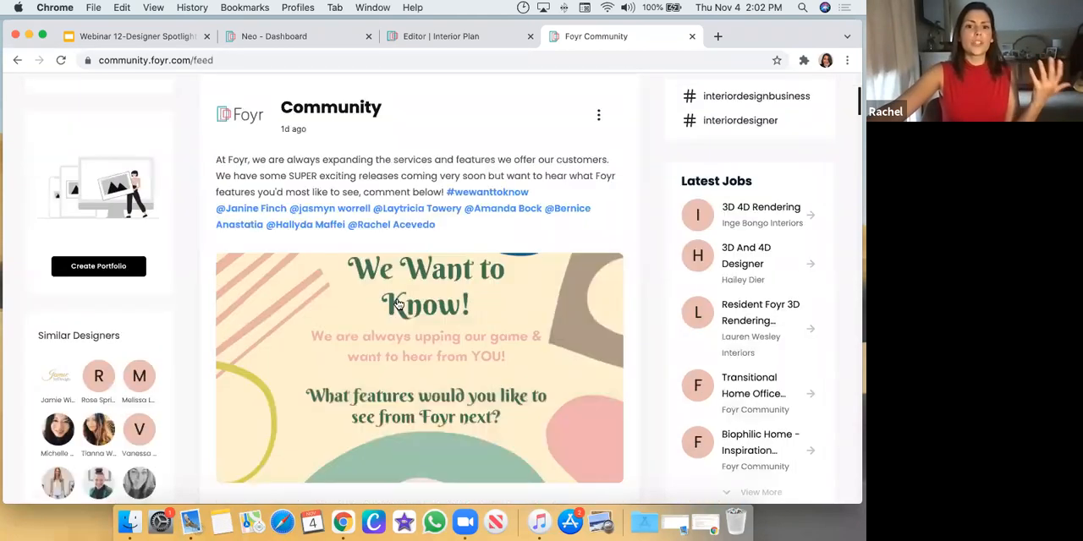
scroll(418, 315, down, 6)
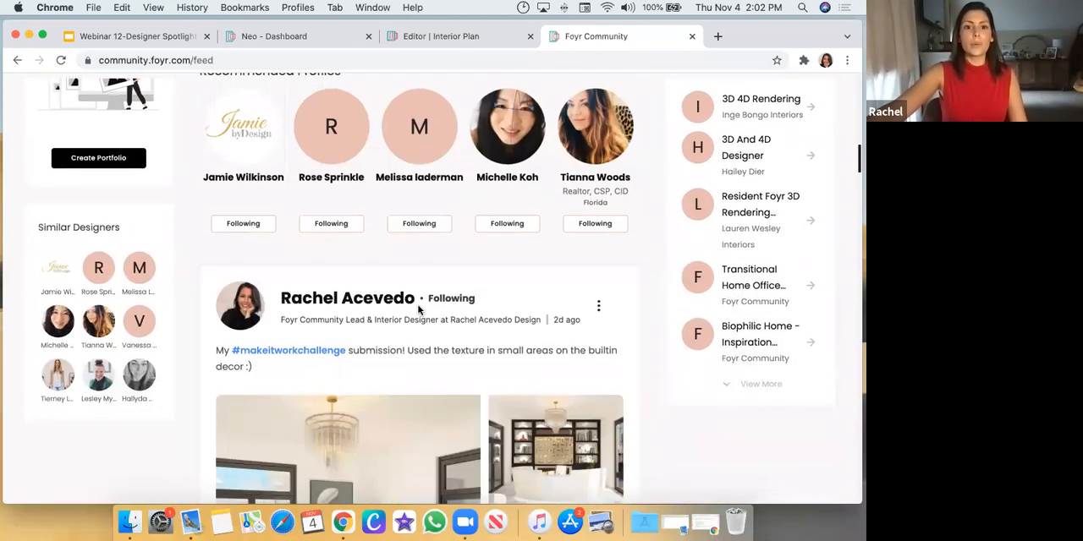
scroll(418, 310, up, 15)
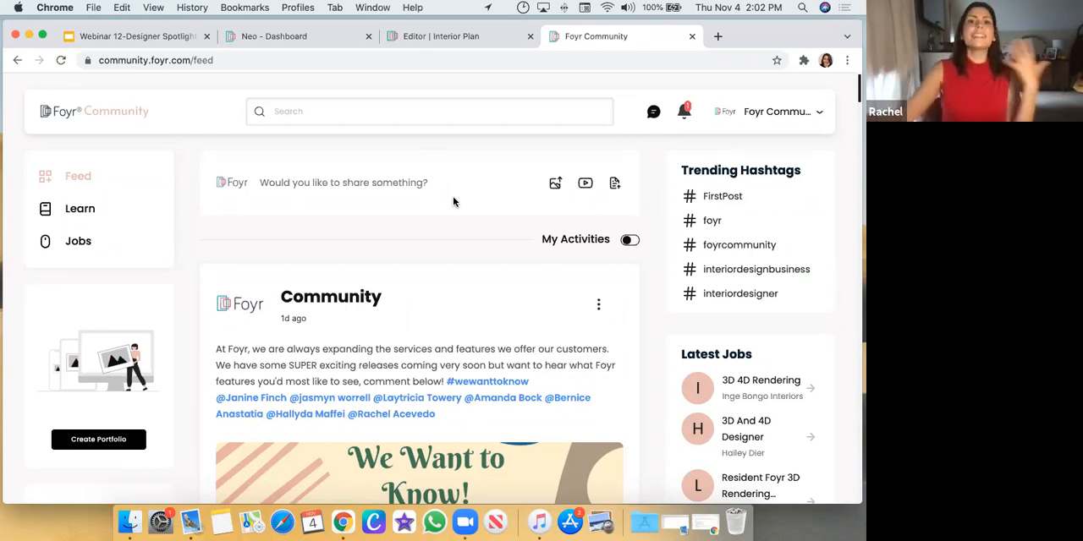
Return to the kitchen editor, clear the catalogue's product search and open the My Models requests
click(409, 38)
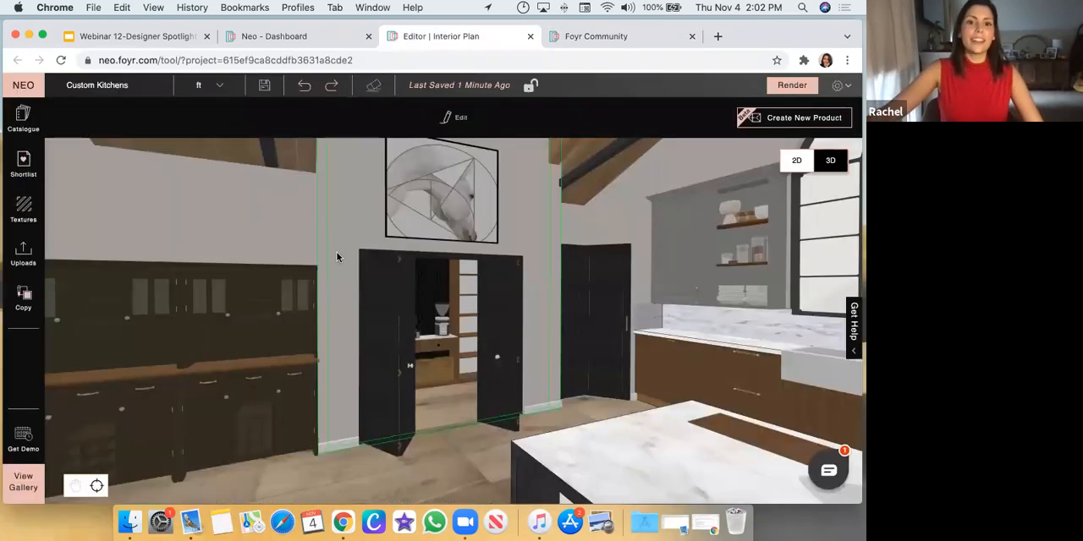
click(23, 119)
triple_click(177, 113)
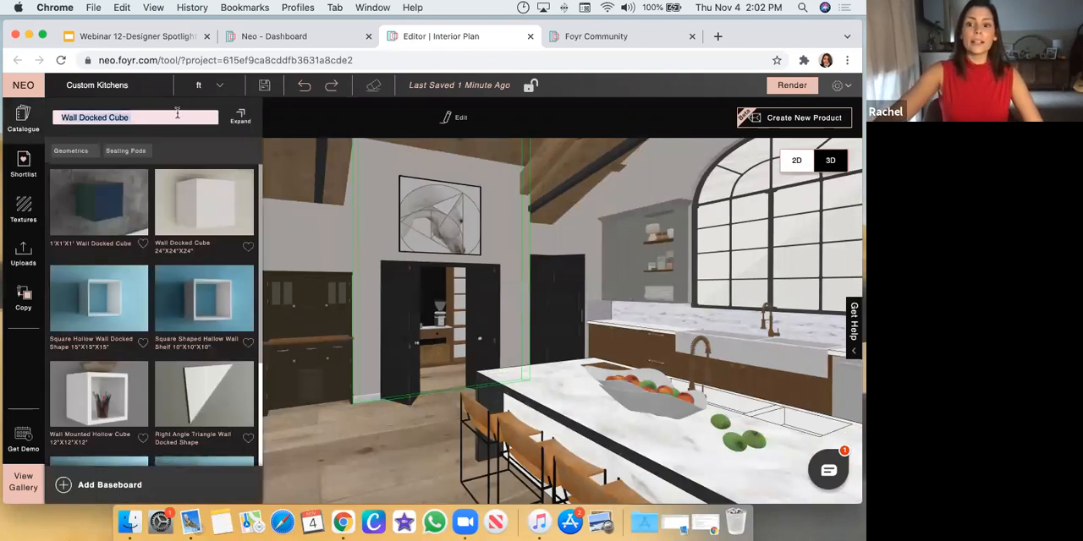
key(BackSpace)
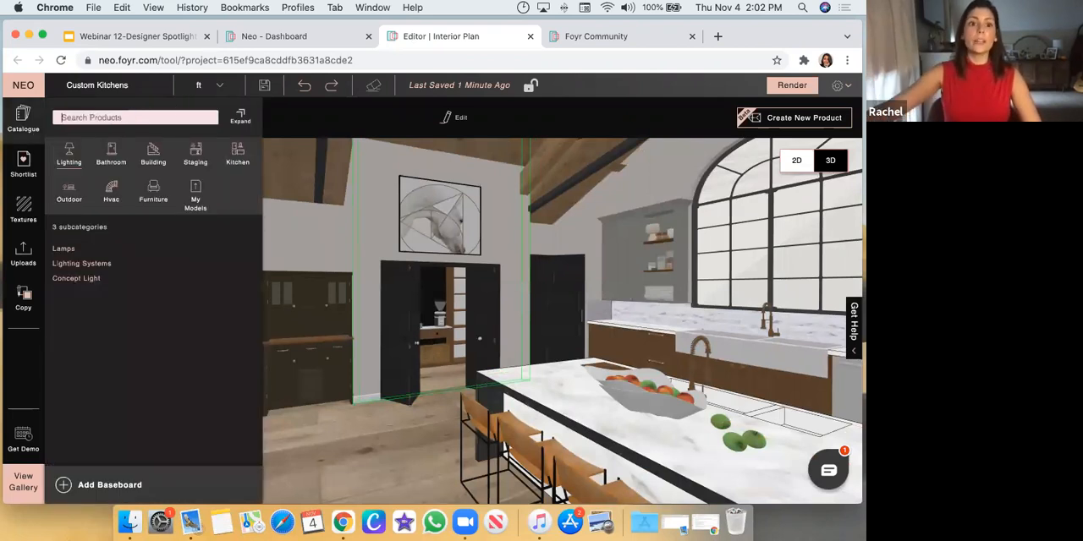
click(195, 200)
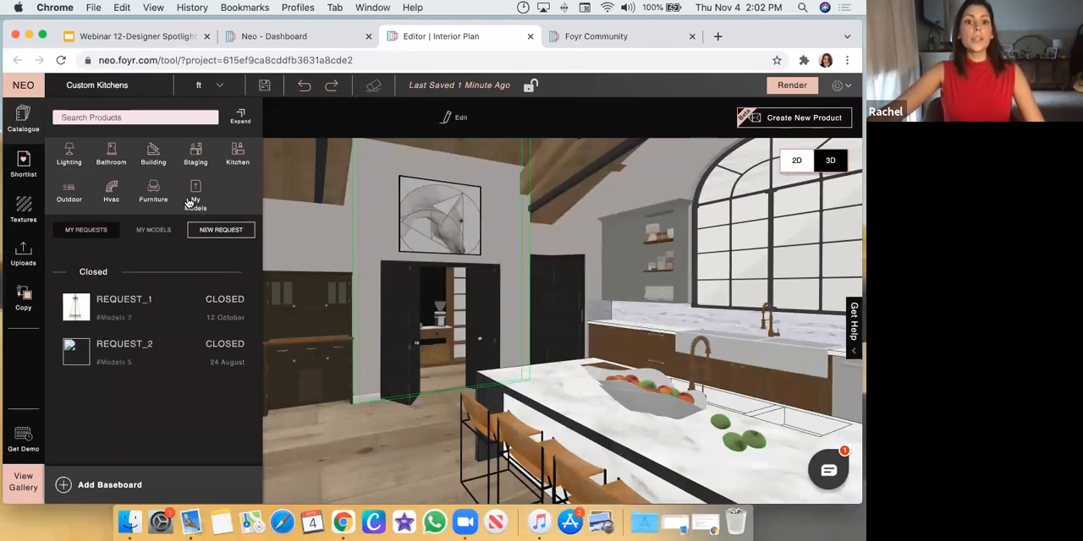
Review the lantern pendant and chain length notes in REQUEST_1, and close the request and the catalogue
click(83, 317)
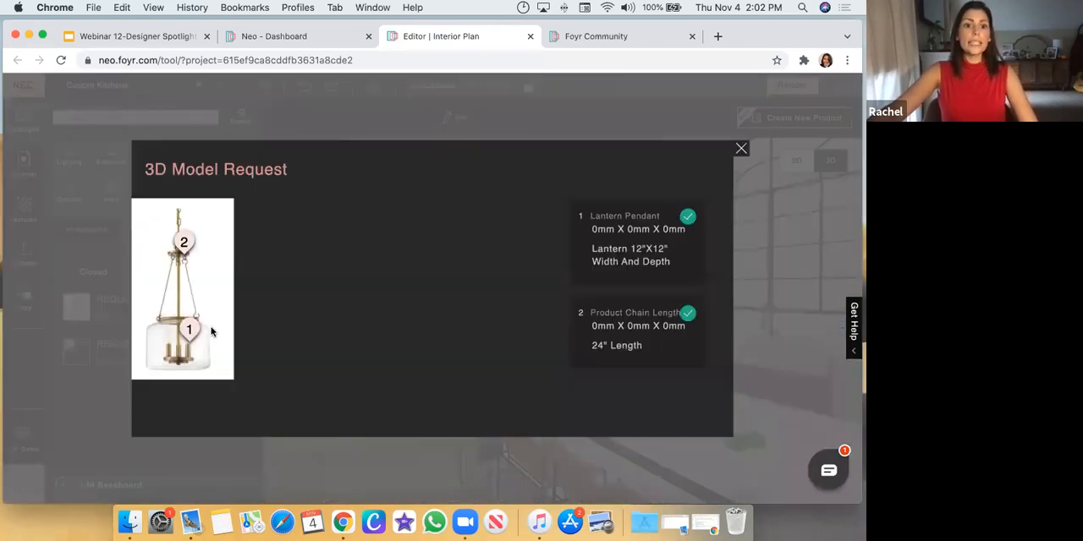
mouse_move(195, 340)
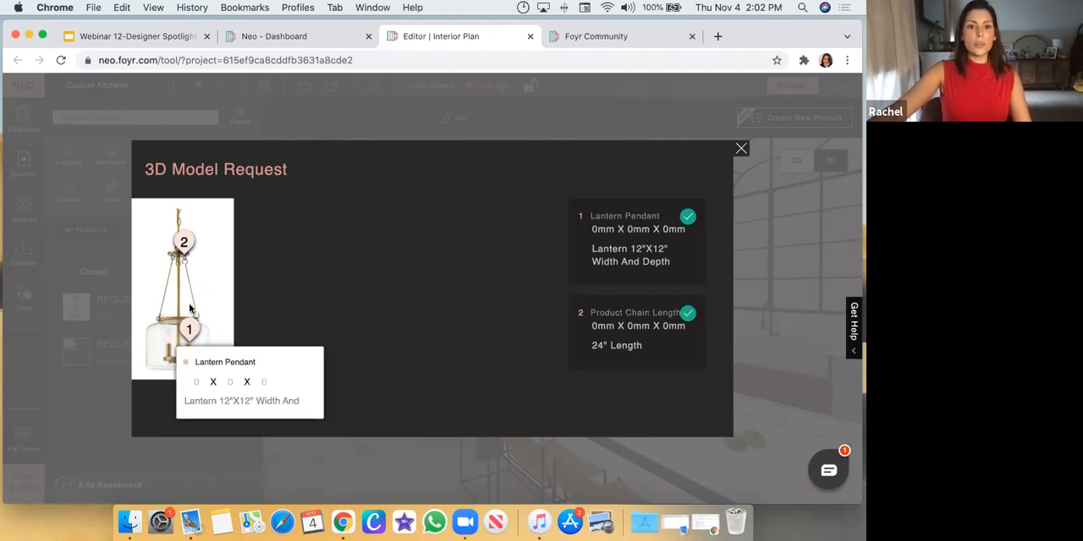
mouse_move(188, 246)
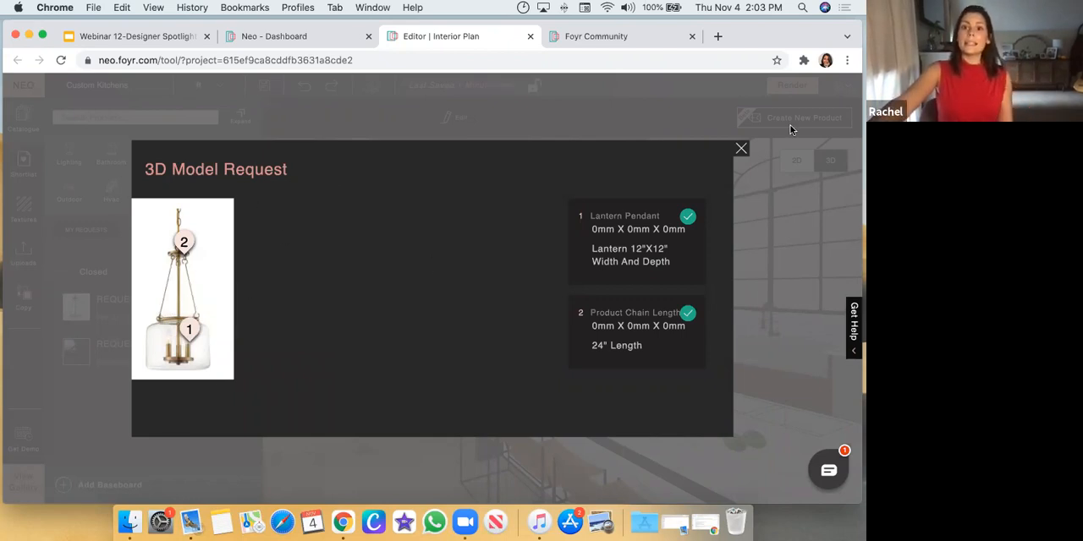
click(741, 150)
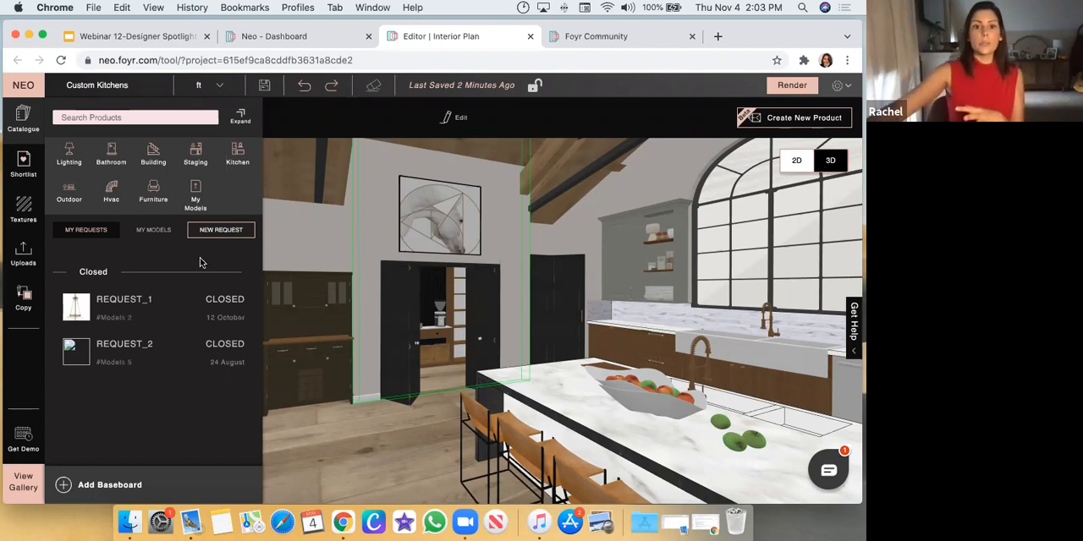
click(19, 130)
Set the Geometry Mode to Heavy to show the brown base cabinets beside the pantry door in full detail
drag(299, 238, 382, 336)
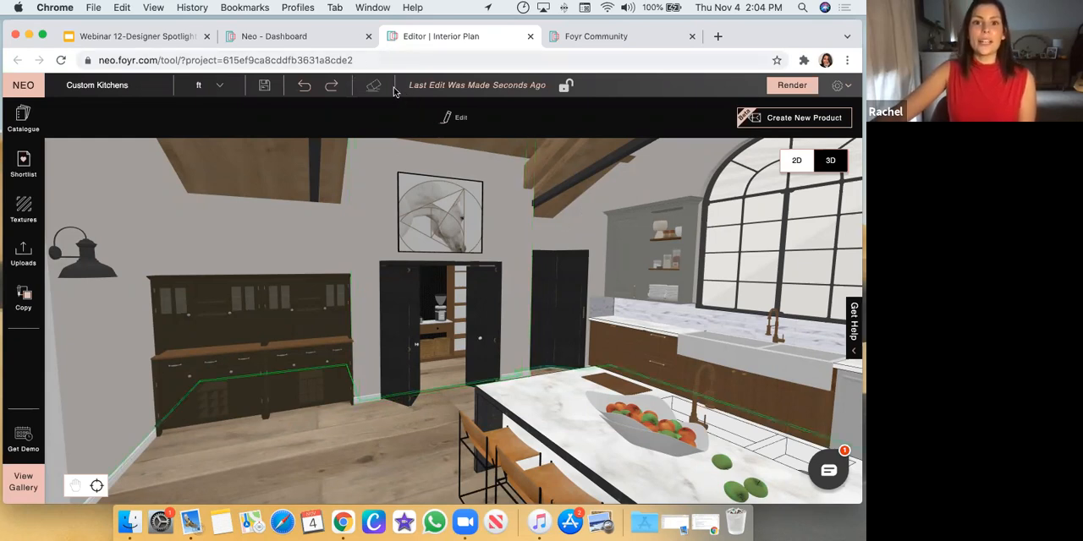
click(605, 334)
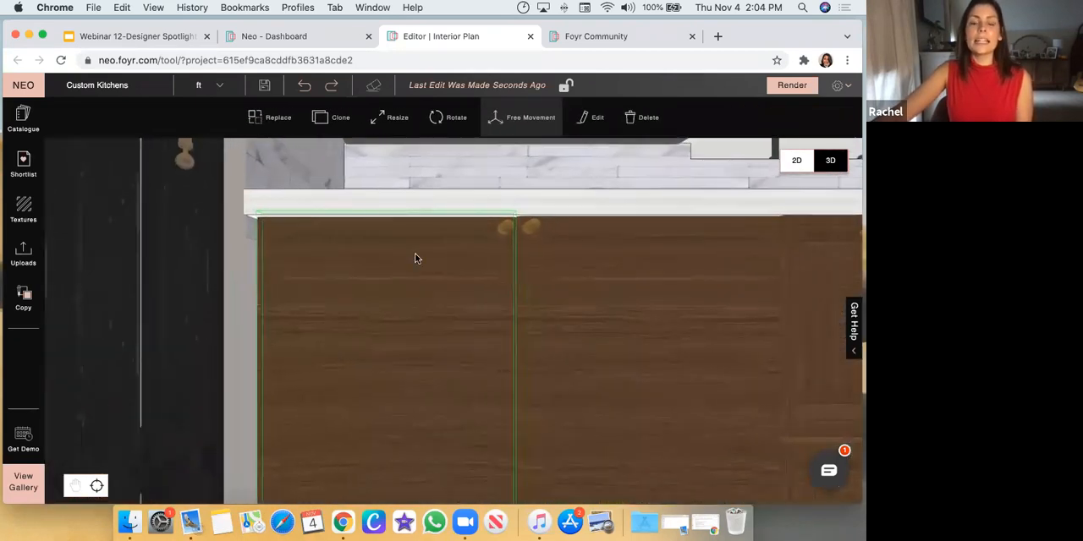
scroll(415, 258, down, 3)
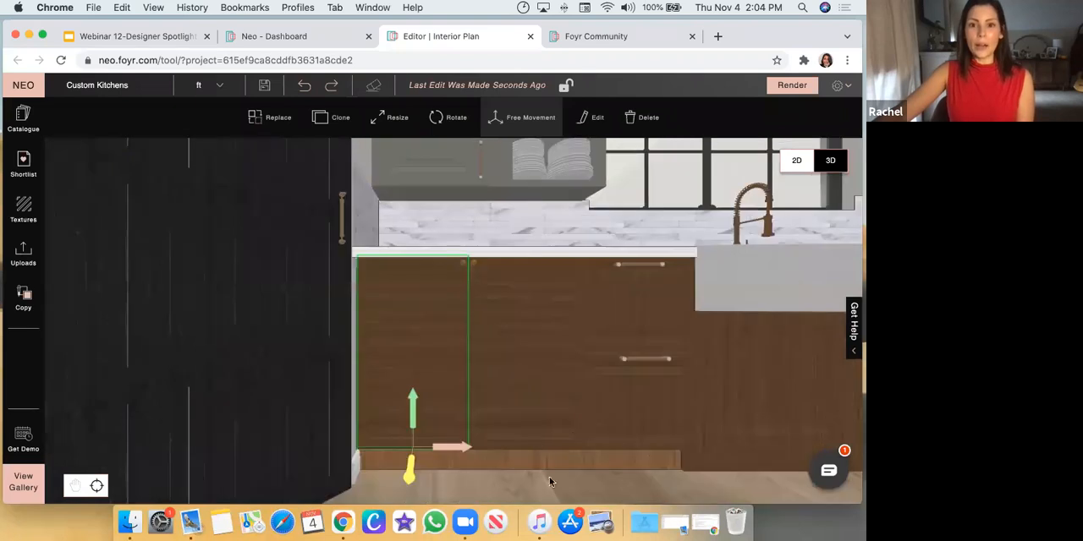
click(583, 485)
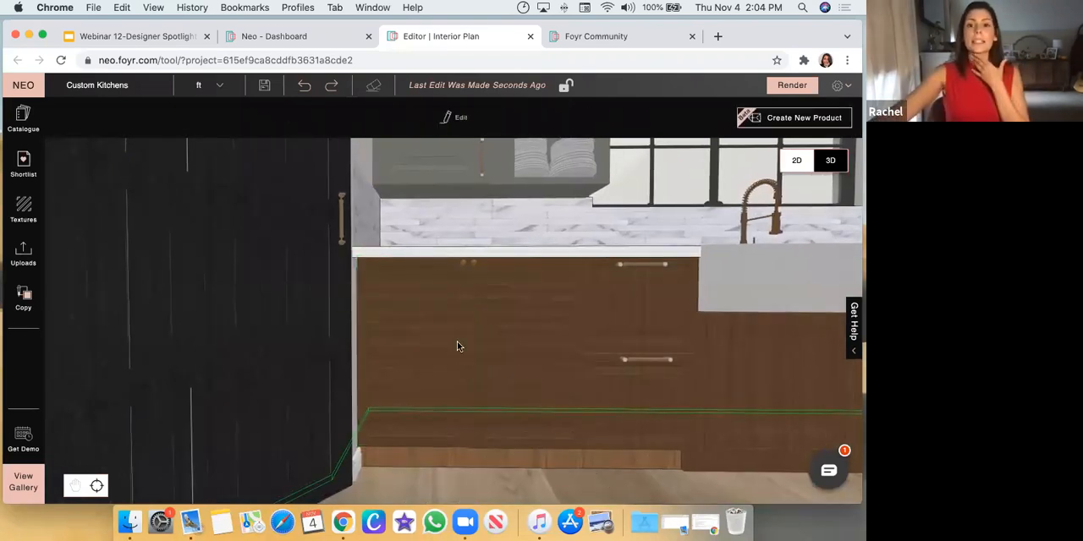
click(837, 85)
click(796, 160)
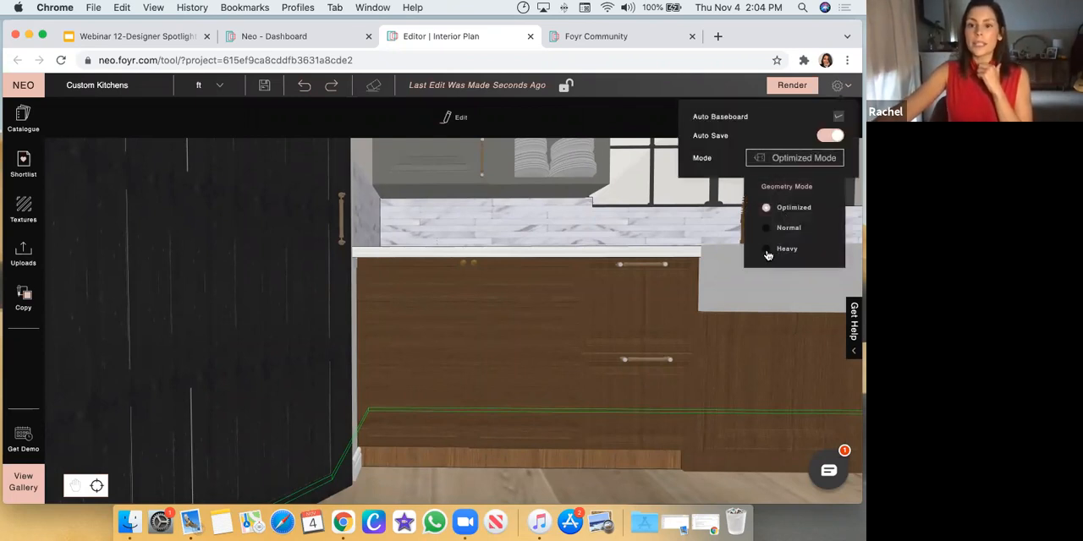
click(768, 248)
scroll(505, 445, down, 5)
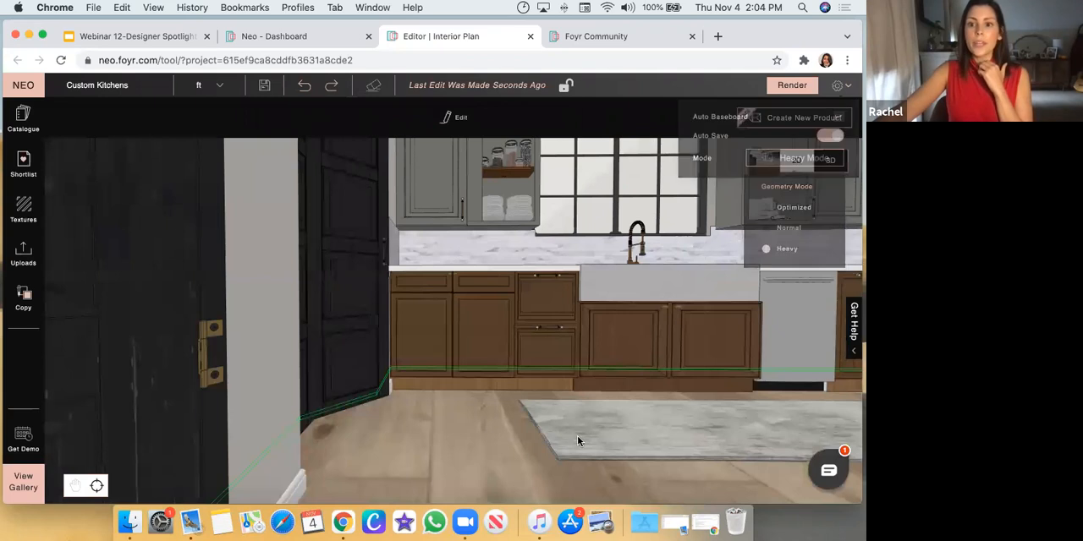
scroll(535, 385, down, 3)
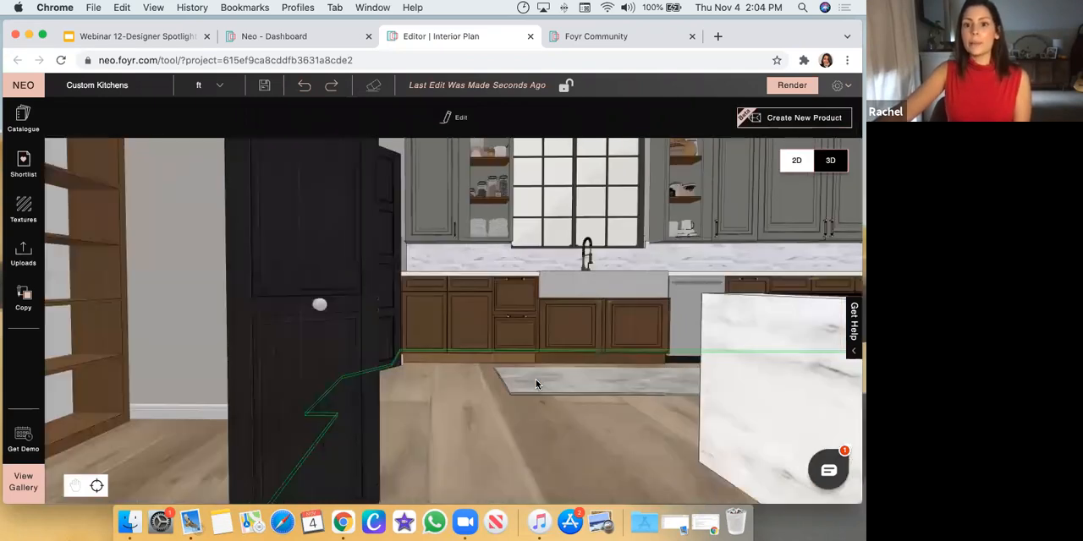
drag(592, 447, 763, 298)
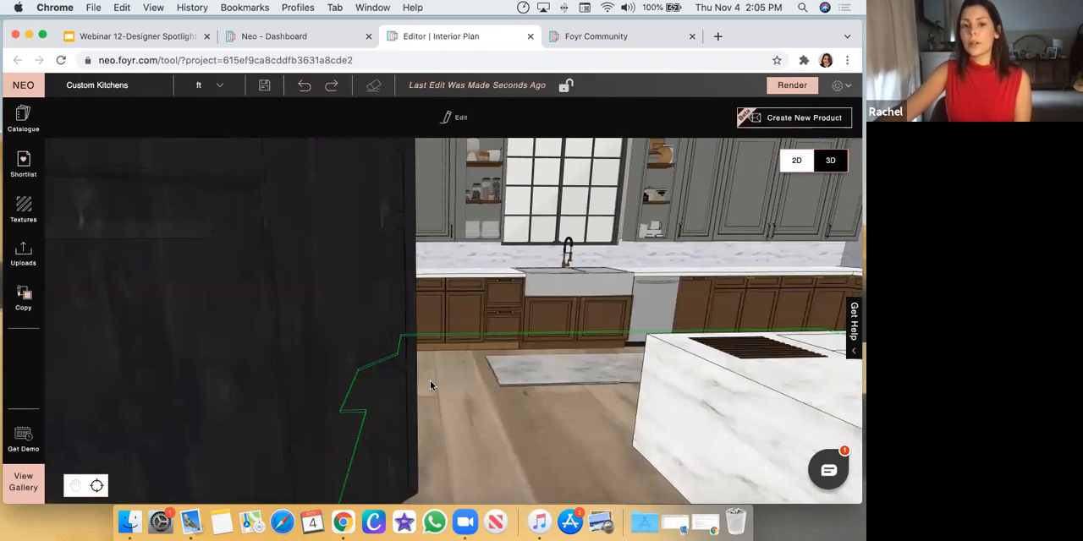
Group the two round knobs on the double-door base cabinet next to the black pantry door
scroll(430, 381, up, 5)
scroll(288, 254, down, 3)
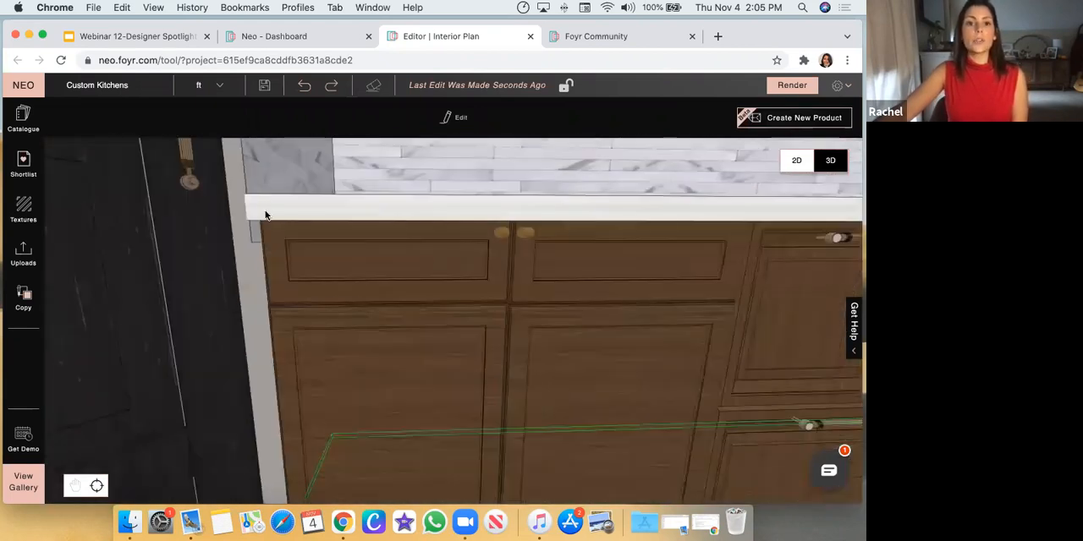
click(506, 239)
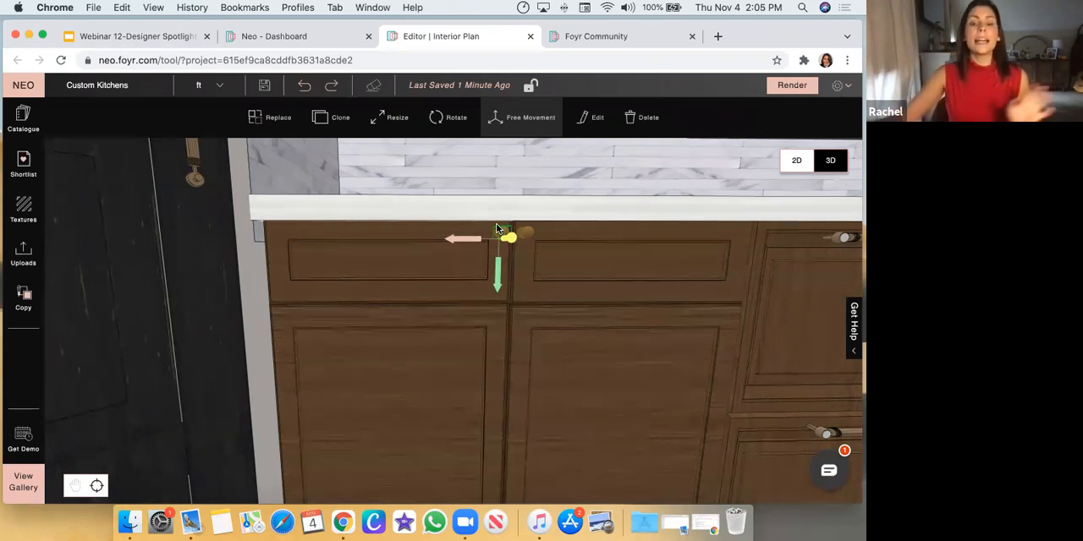
drag(624, 203, 615, 186)
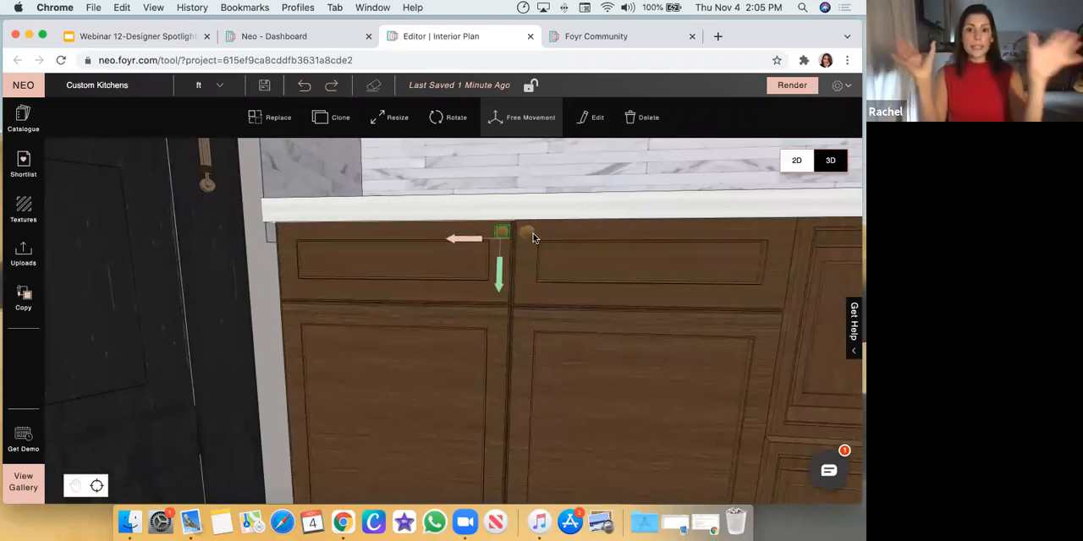
drag(627, 216, 531, 241)
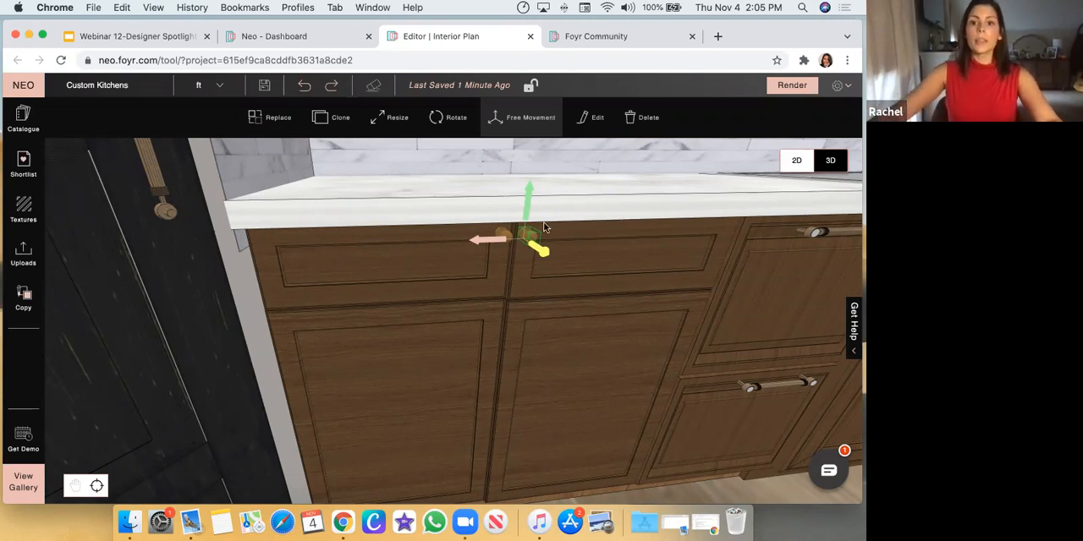
shift+click(503, 235)
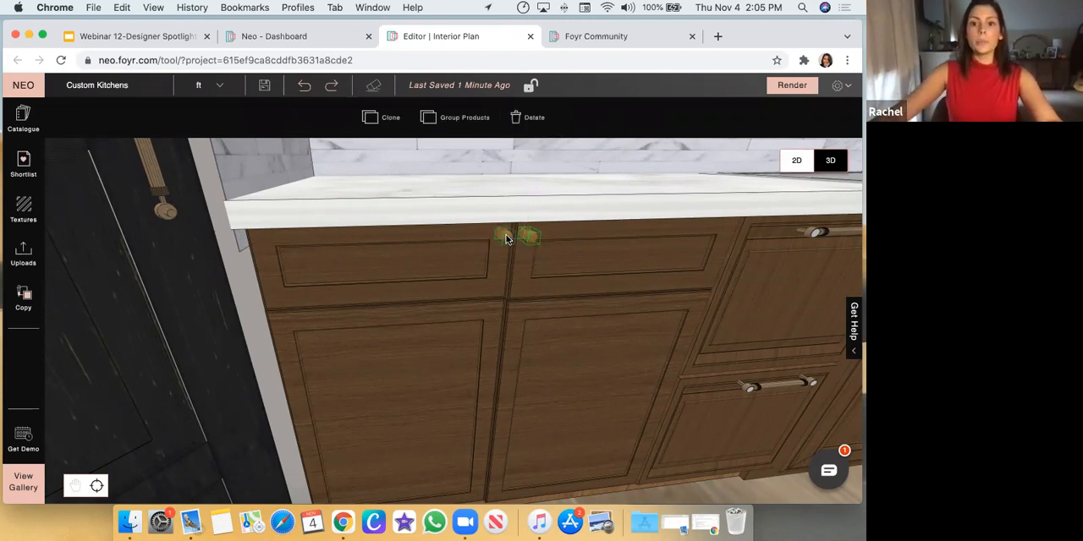
click(462, 118)
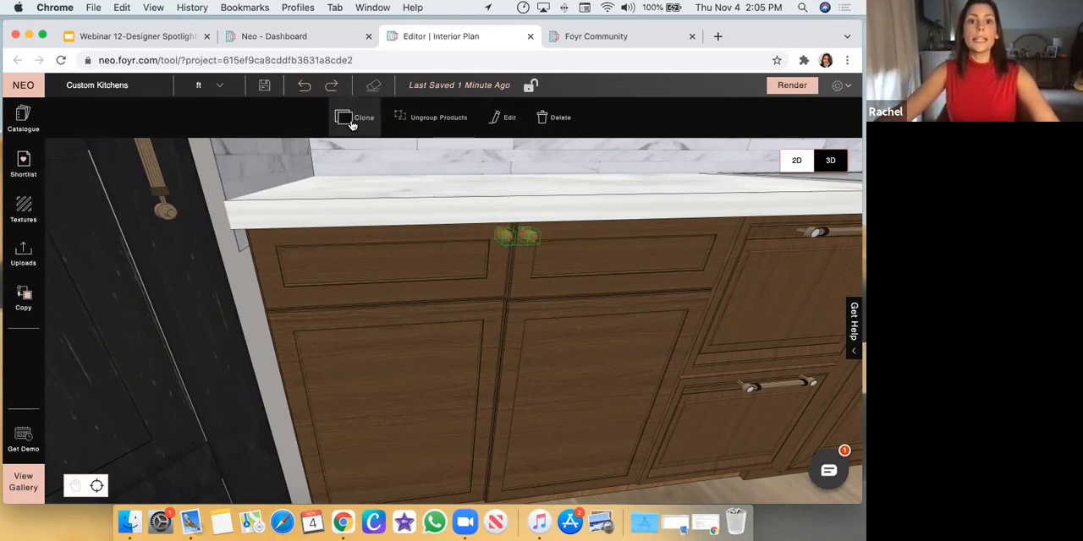
Clone the grouped knob pair and move the copy along the base cabinets to the doors beyond the dishwasher
click(352, 120)
scroll(532, 277, down, 3)
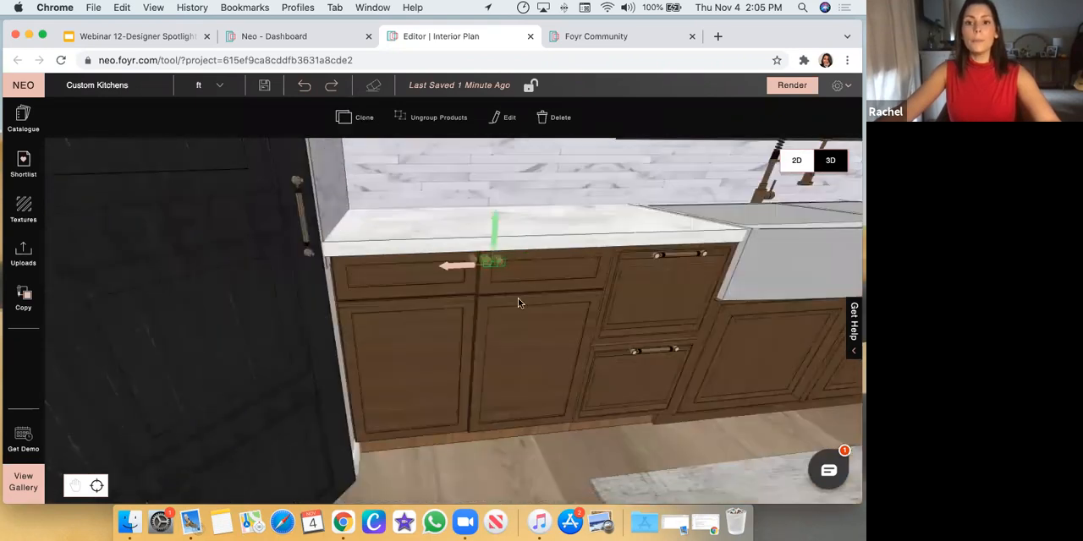
scroll(592, 416, down, 5)
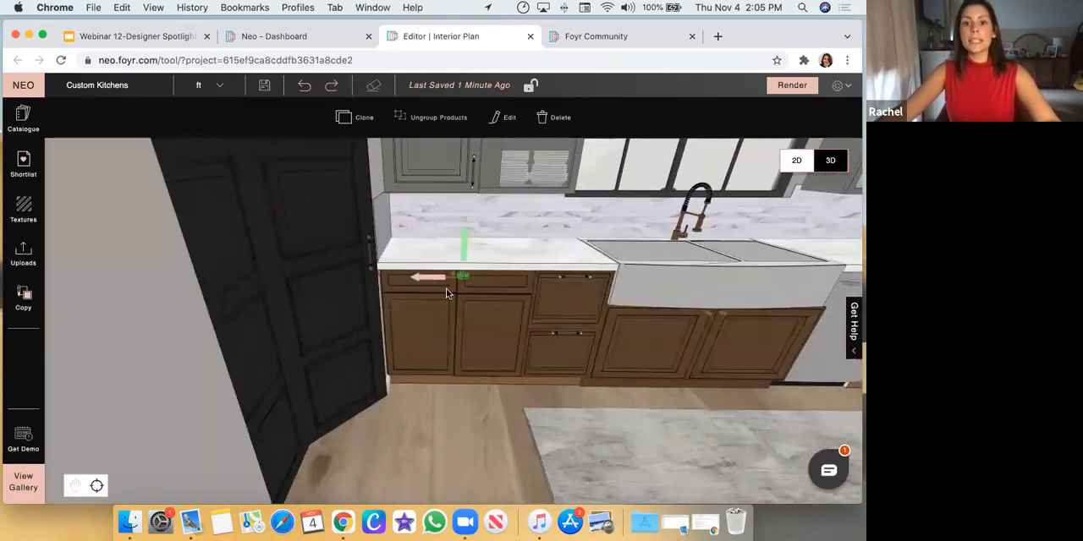
mouse_move(425, 284)
mouse_down()
mouse_move(797, 289)
mouse_move(763, 287)
mouse_move(772, 291)
mouse_up()
scroll(626, 288, down, 3)
scroll(823, 305, down, 3)
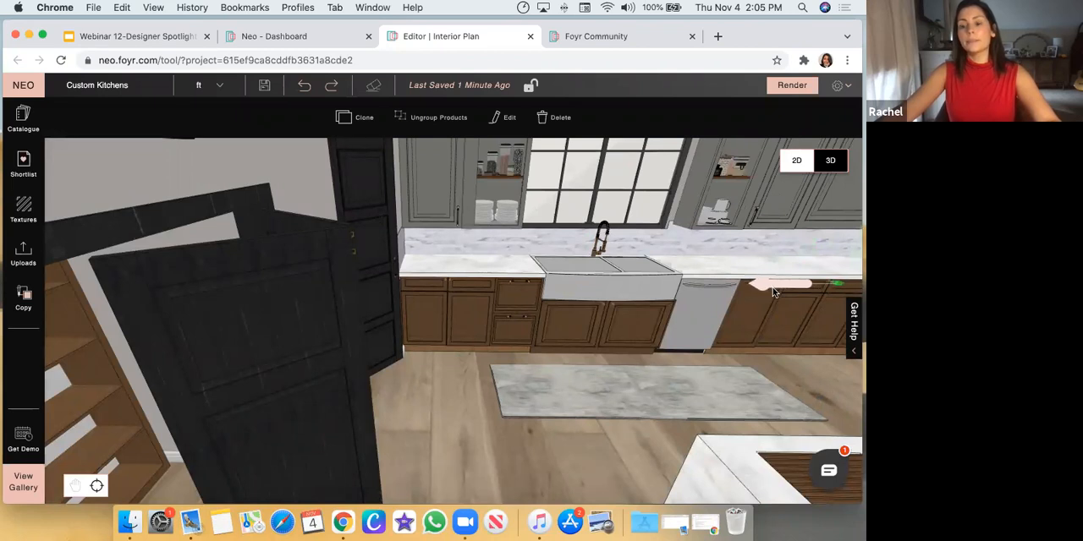
scroll(777, 320, down, 5)
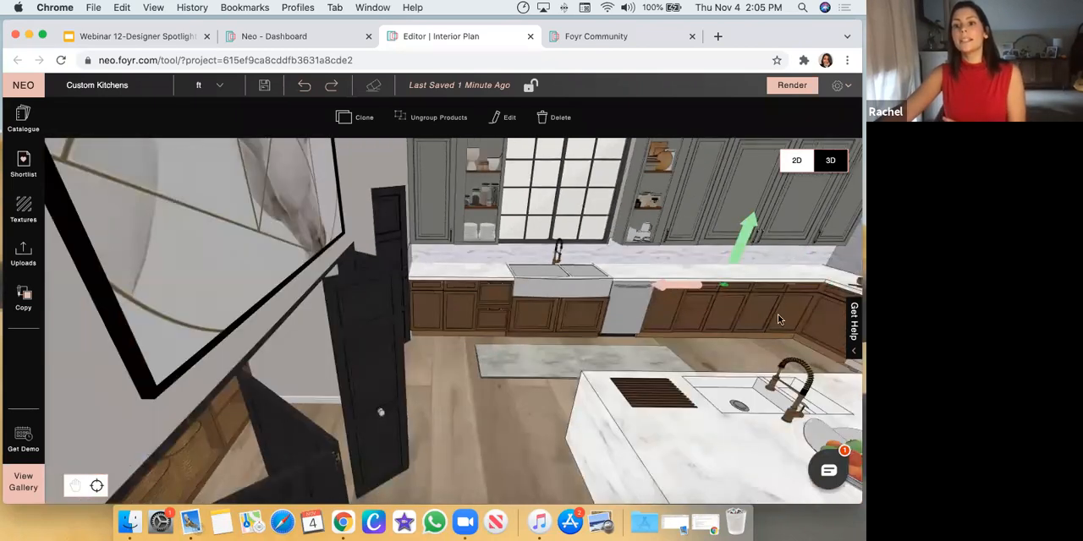
click(560, 380)
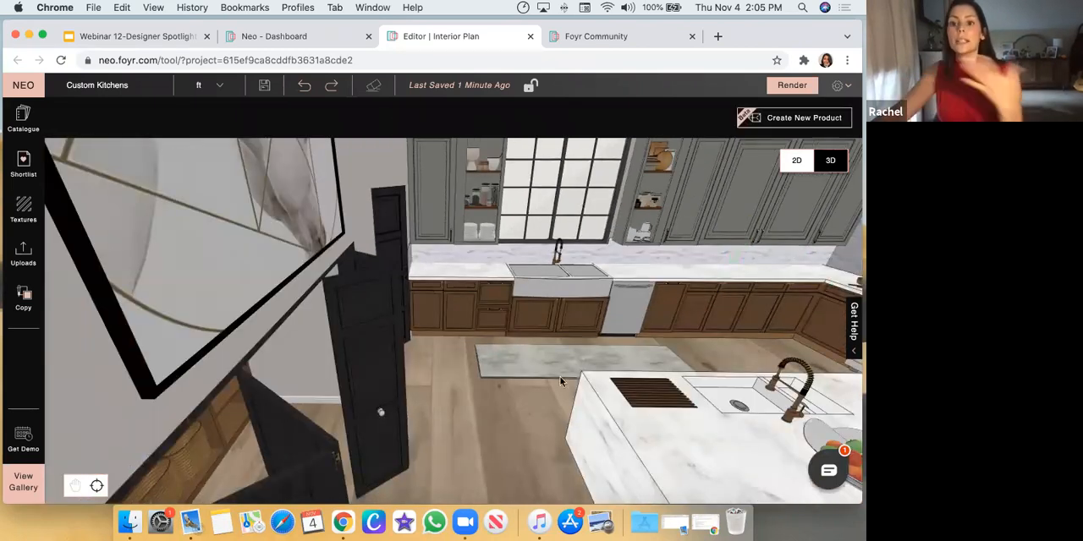
Examine the round knobs on the base cabinet beside the pantry door and view the hardware saved in the Shortlist
scroll(497, 384, up, 5)
click(471, 432)
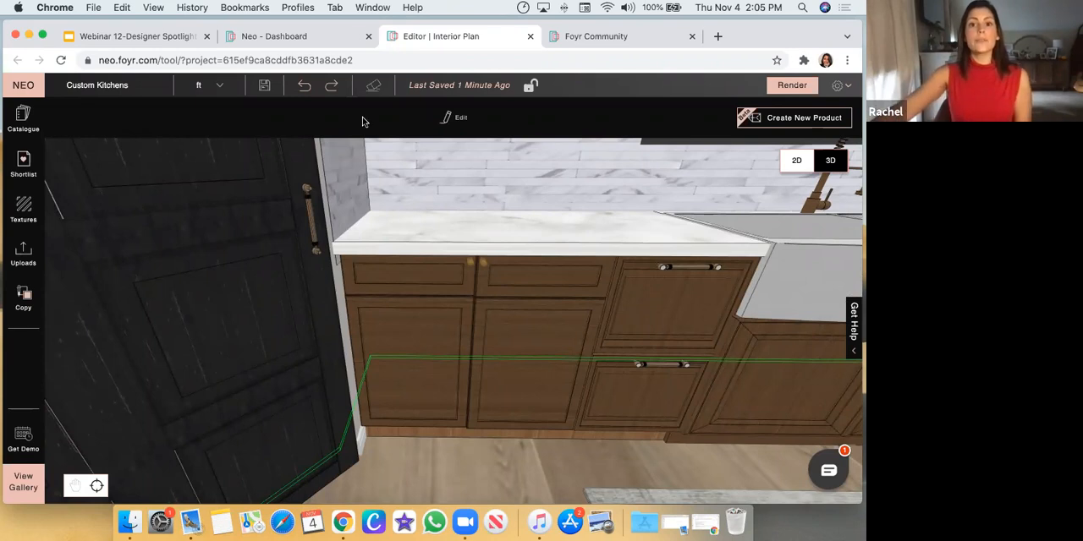
click(473, 267)
click(472, 262)
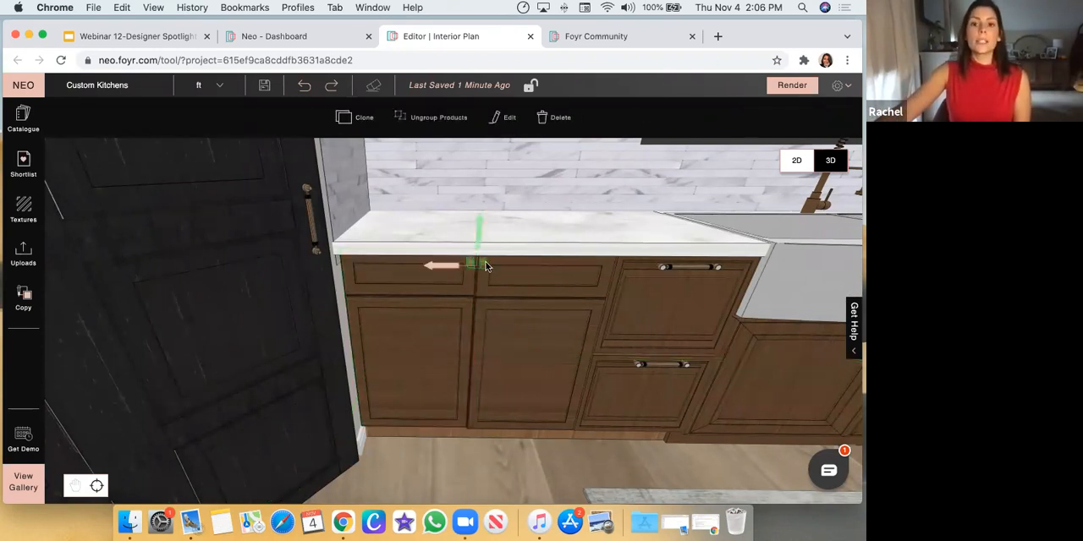
click(501, 308)
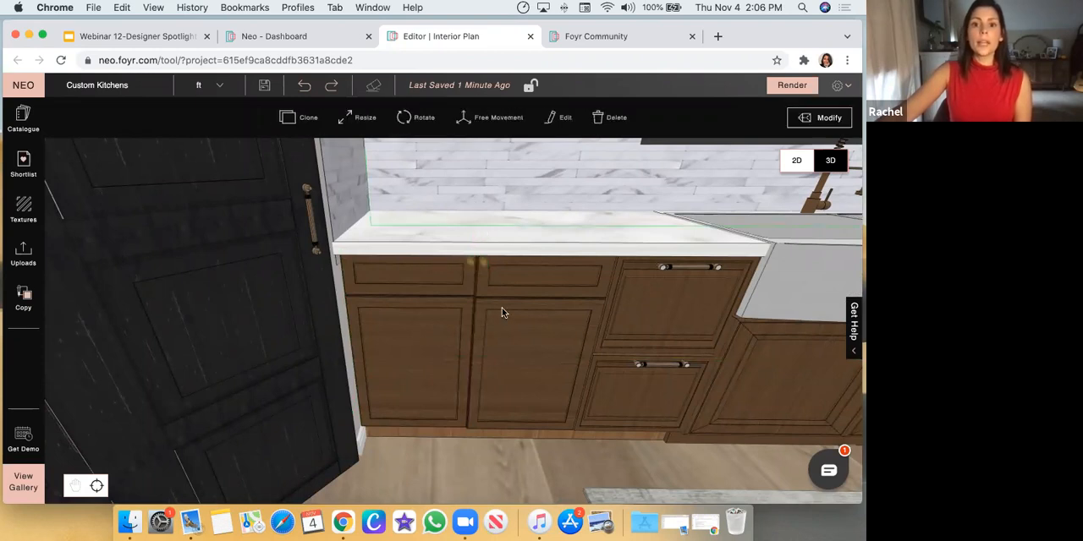
scroll(502, 307, up, 5)
click(515, 242)
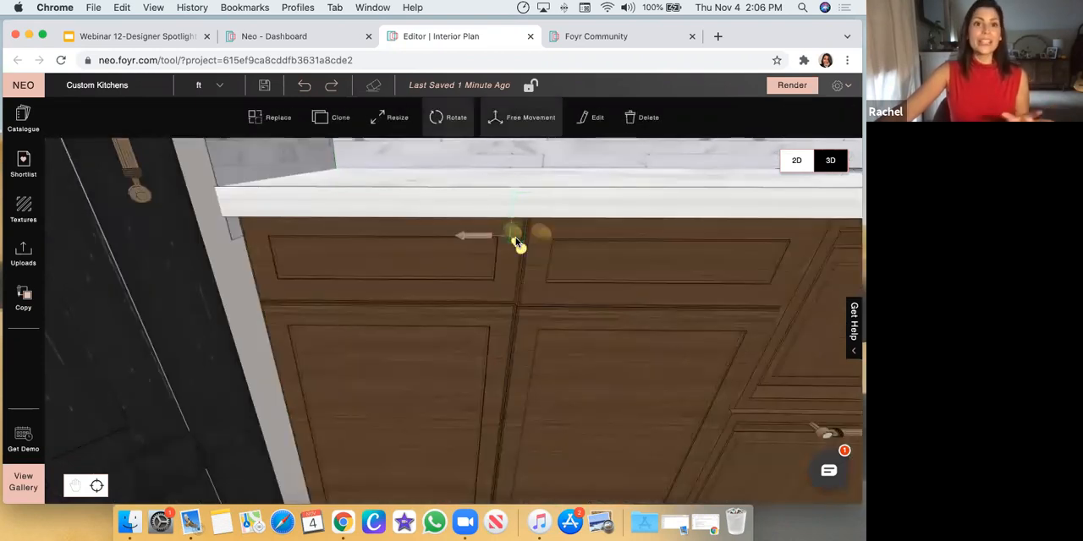
click(22, 176)
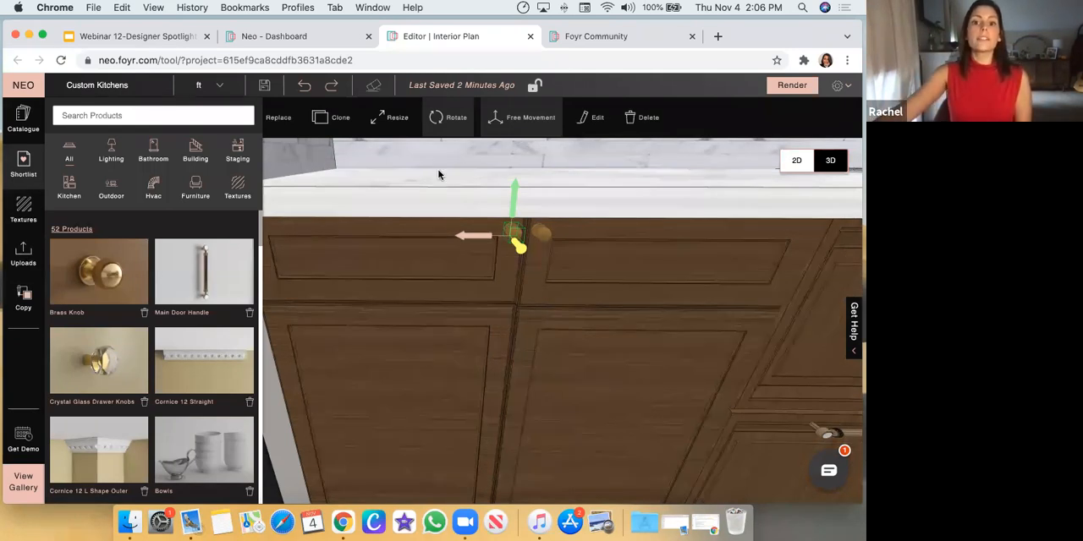
click(511, 232)
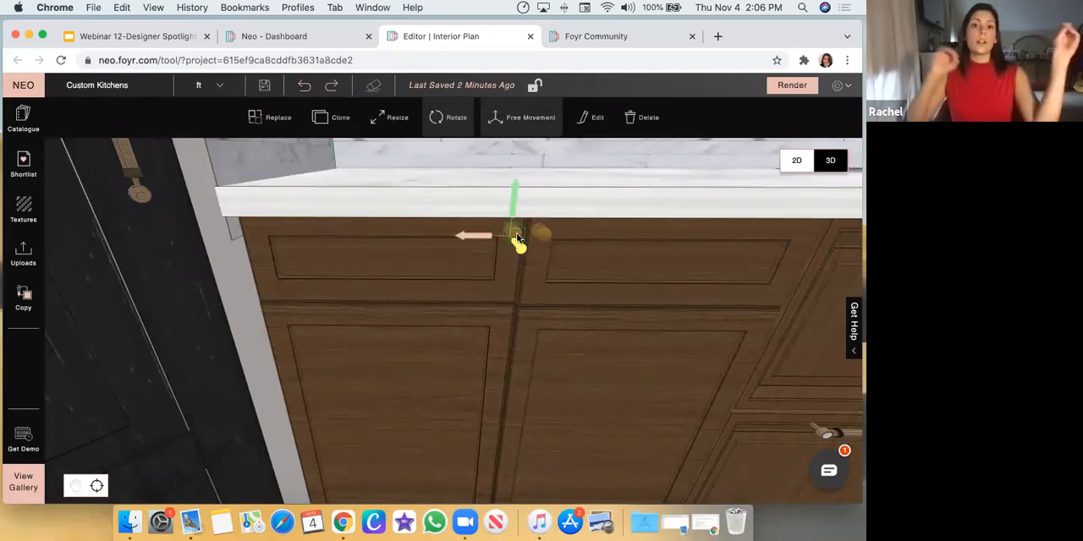
Examine the pull handles on the grey upper cabinets on both sides of the arched window and the kitchen as a whole
scroll(640, 226, down, 5)
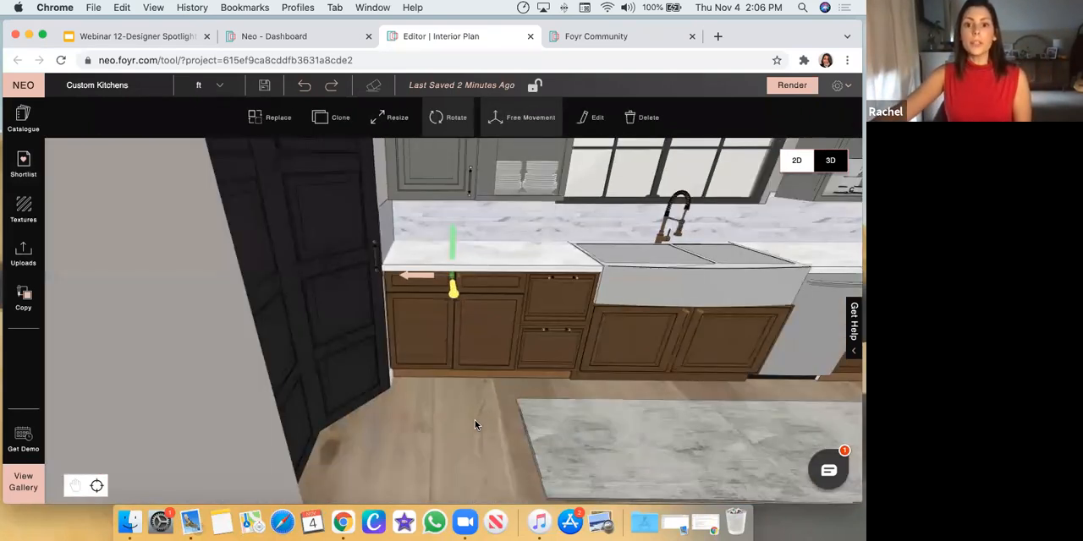
click(467, 185)
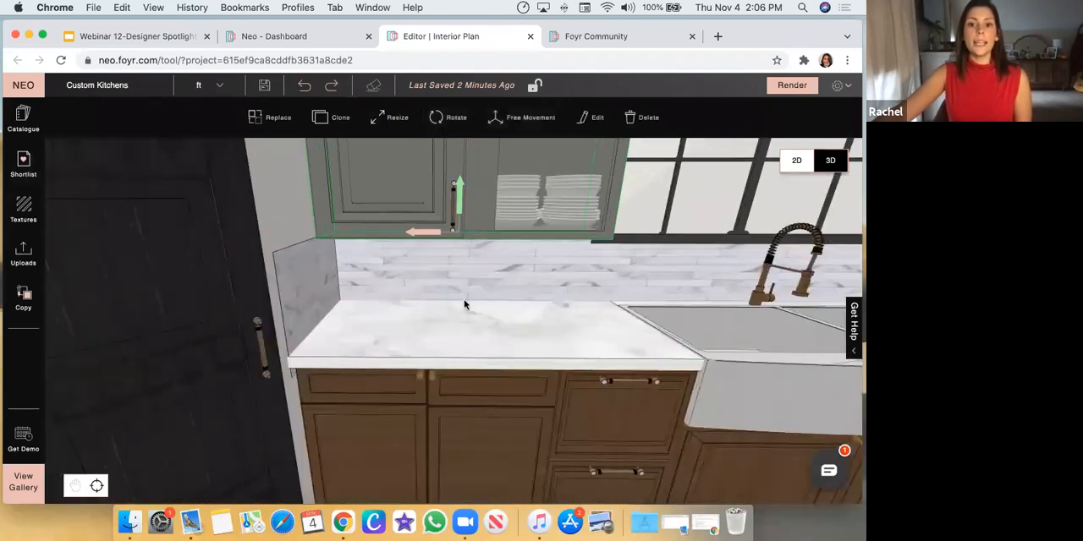
drag(465, 305, 189, 237)
click(126, 256)
drag(126, 256, 175, 303)
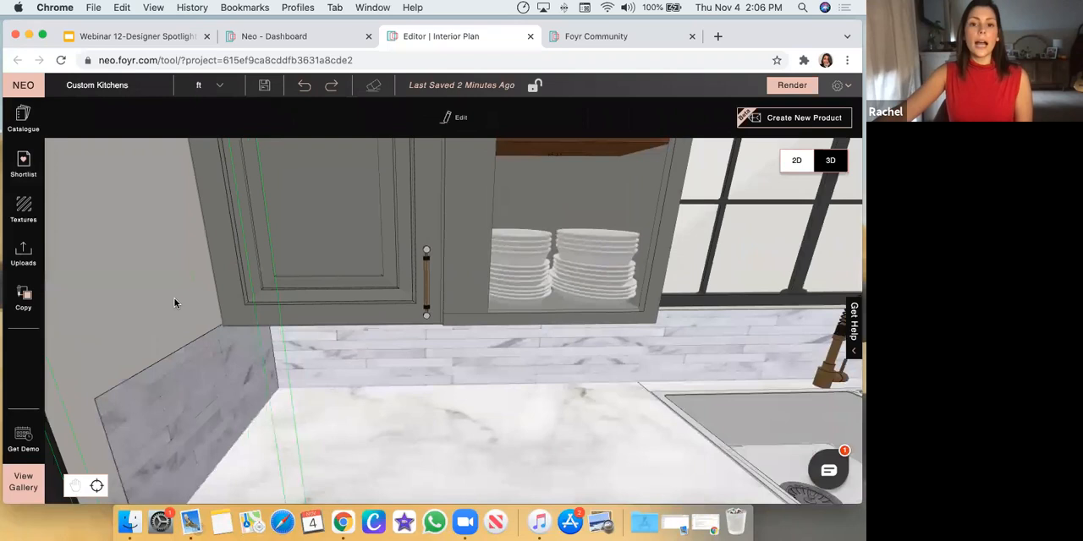
click(426, 297)
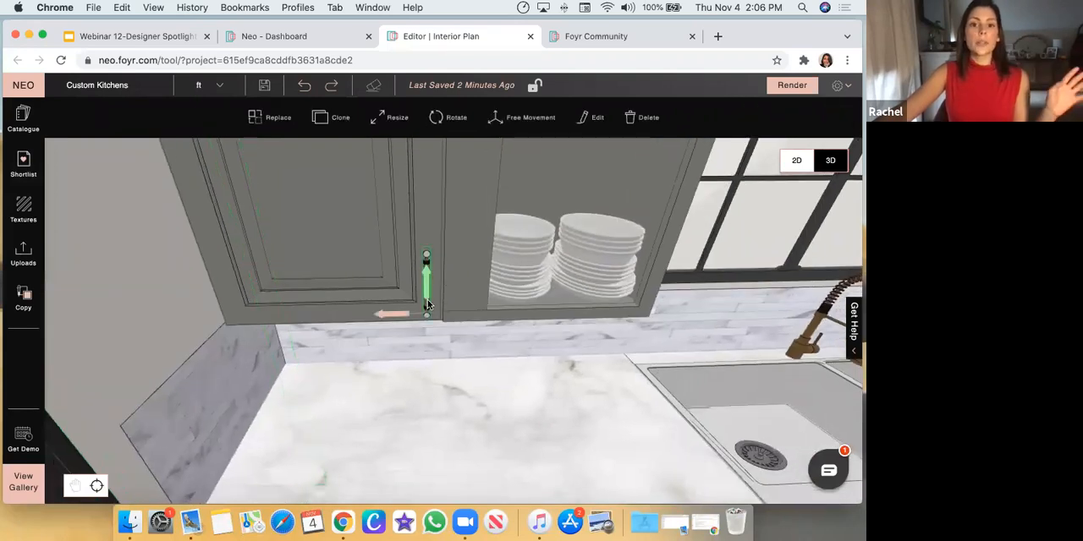
scroll(212, 311, down, 2)
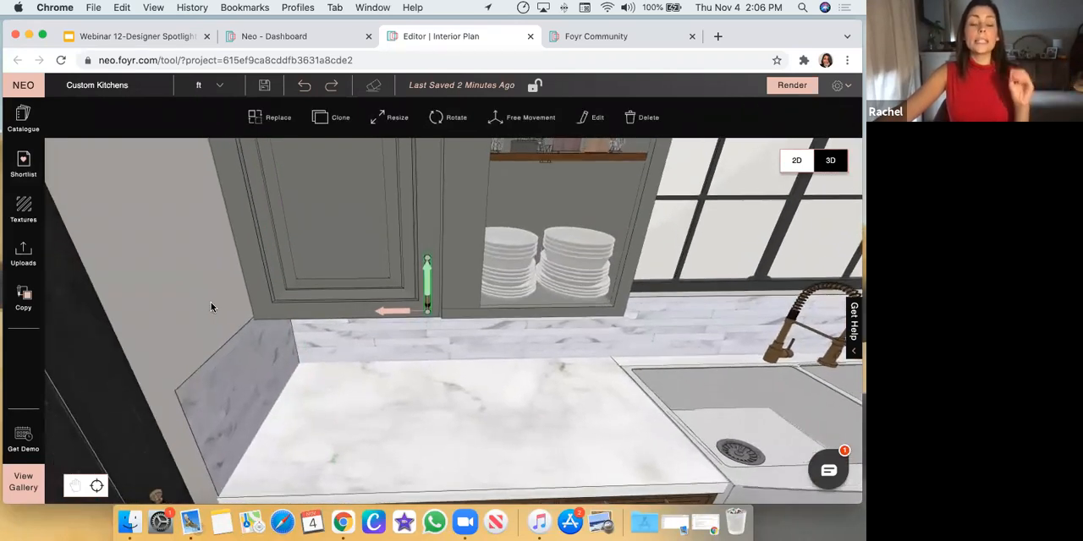
scroll(288, 312, down, 2)
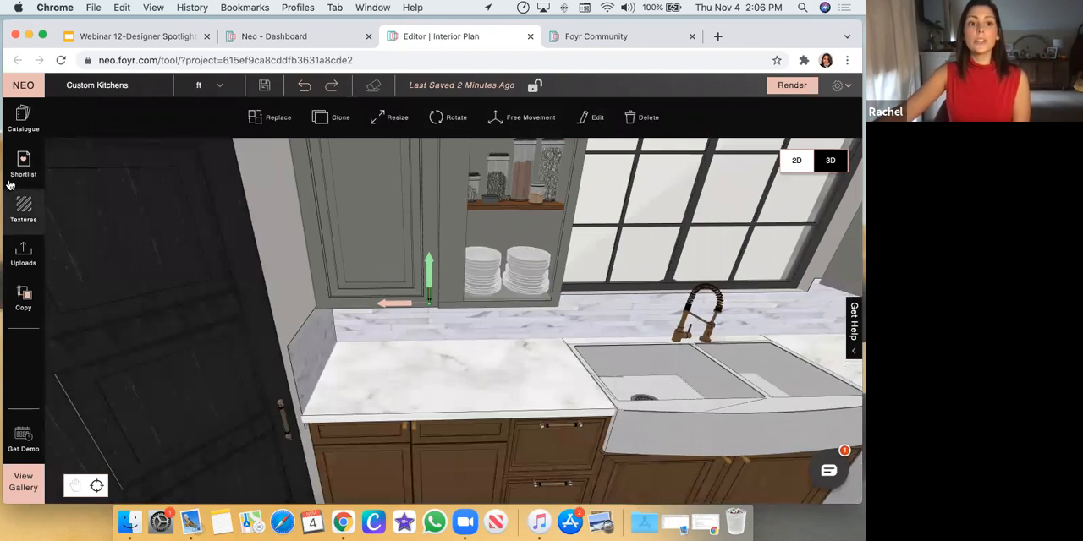
scroll(478, 310, up, 3)
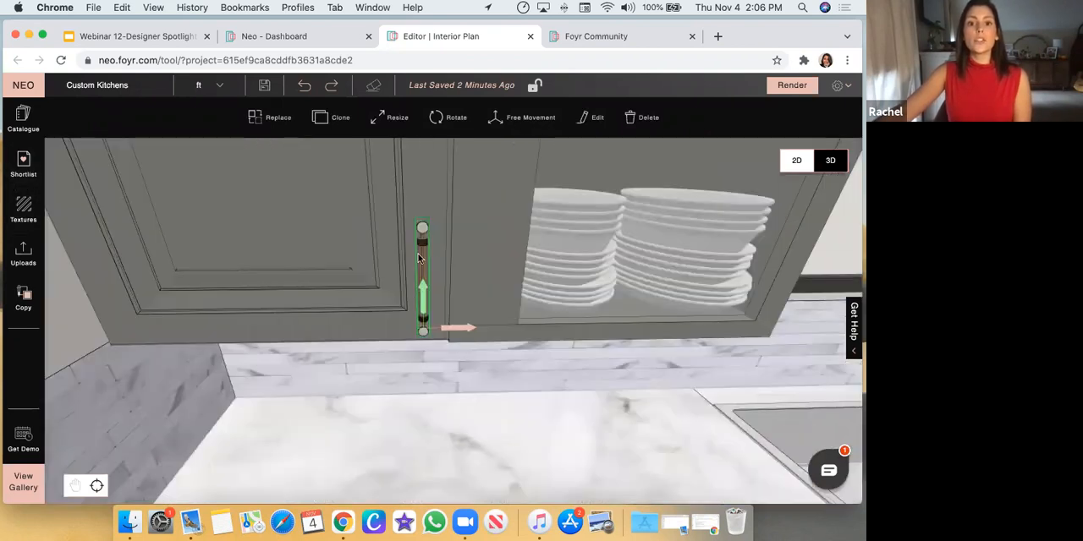
scroll(699, 340, down, 5)
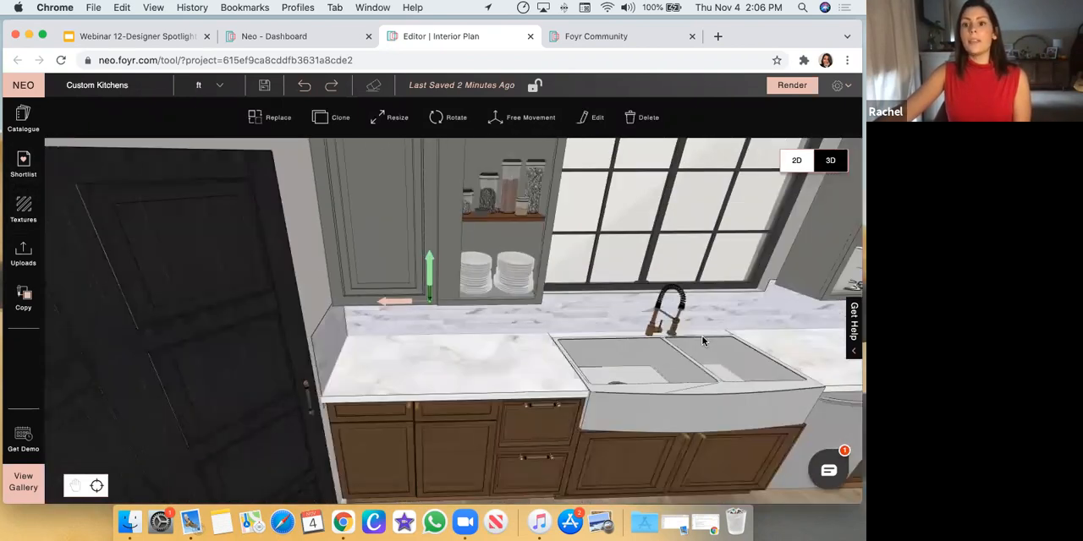
double_click(728, 291)
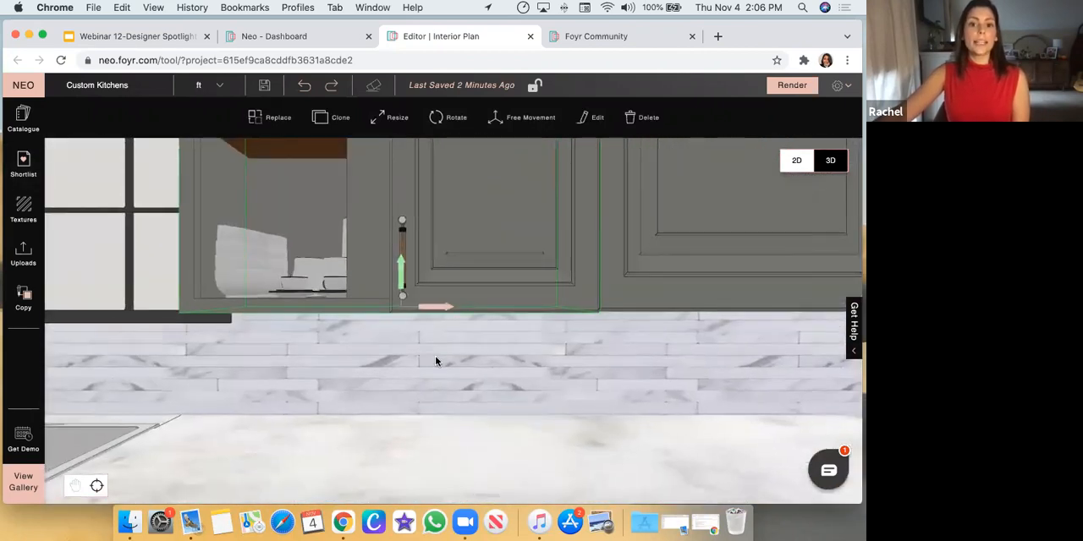
scroll(436, 361, down, 5)
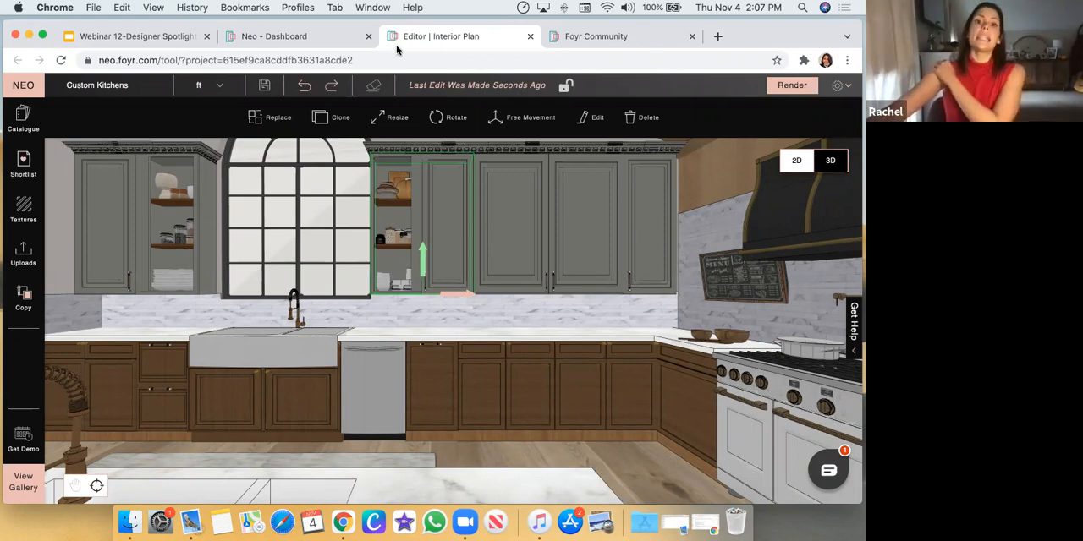
scroll(498, 280, down, 10)
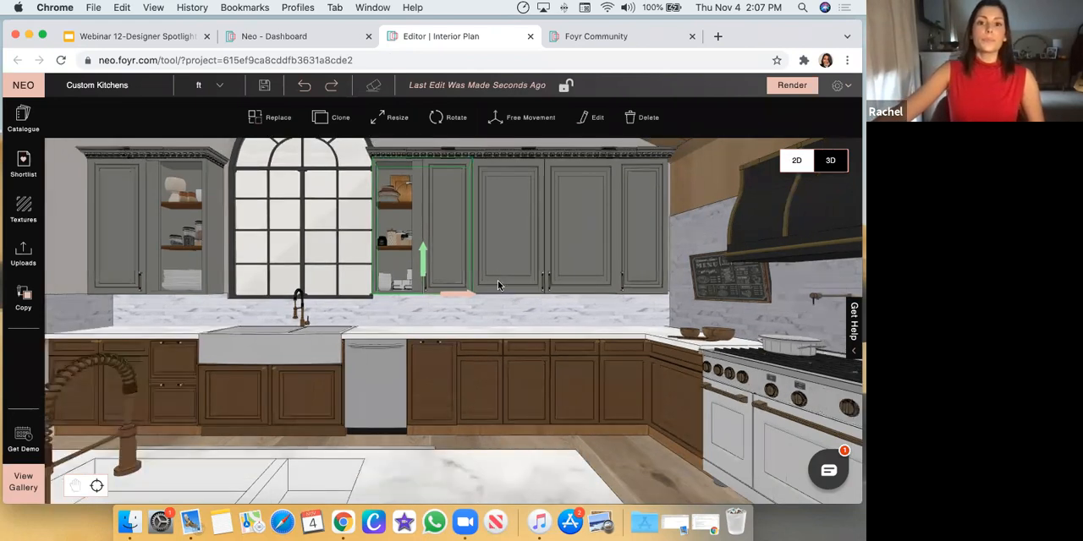
drag(499, 345, 346, 315)
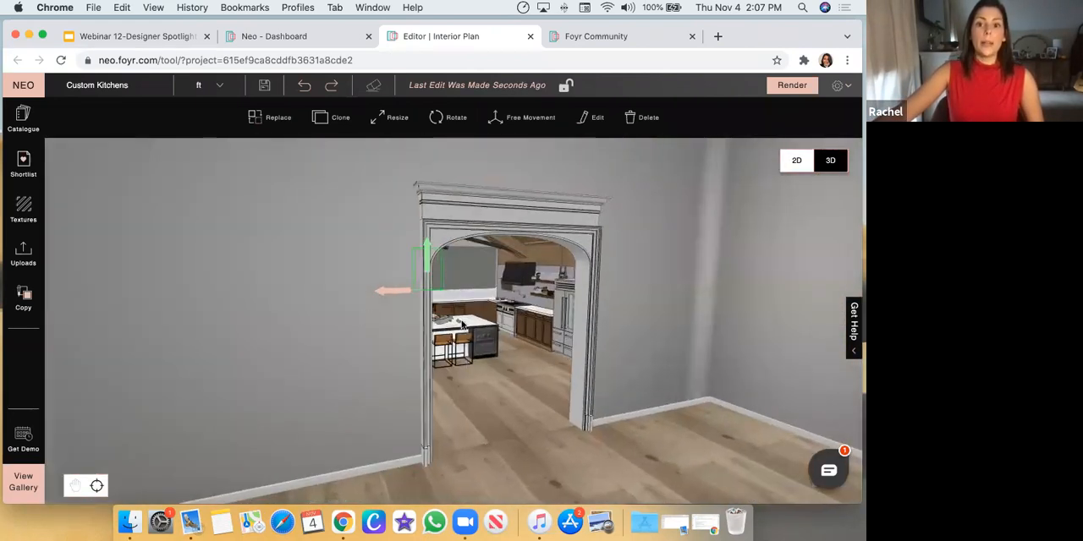
Search the product catalogue for "Chain" and look through the results
scroll(505, 309, up, 10)
click(21, 124)
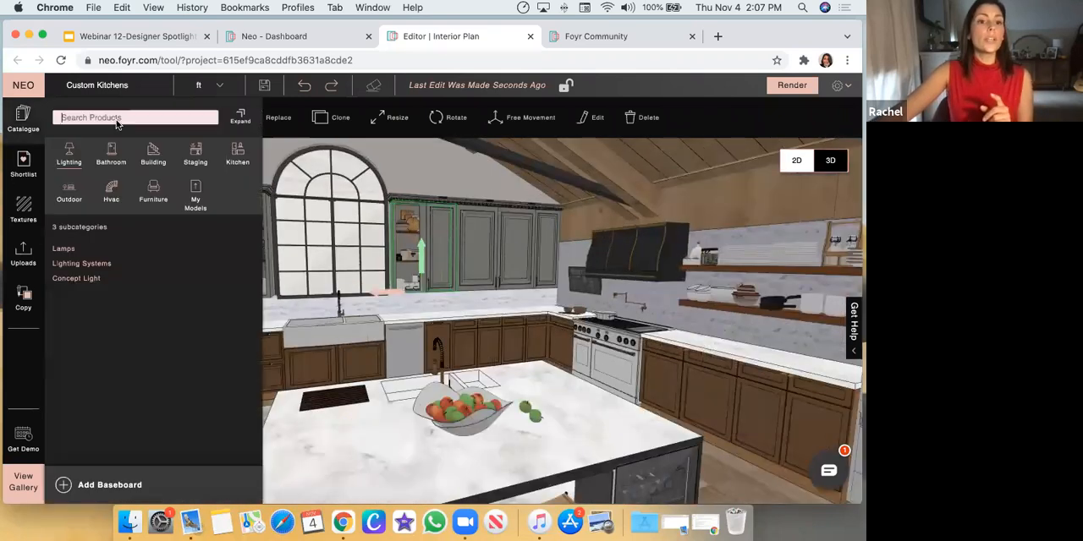
text(Chain)
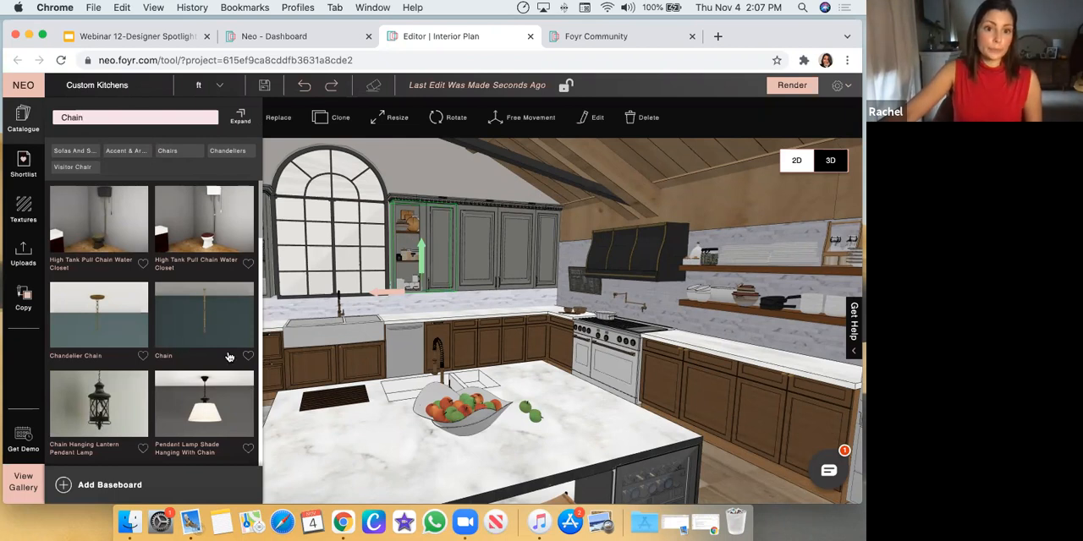
scroll(226, 355, down, 1)
scroll(226, 351, down, 1)
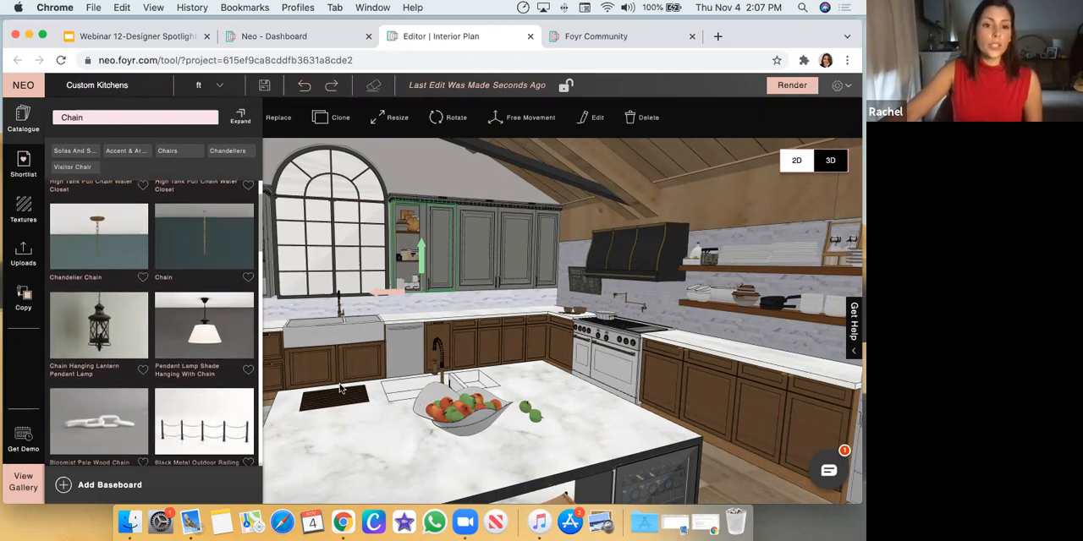
Place the Chain product on the ceiling of the empty grey room outside the kitchen's arched opening
drag(336, 386, 337, 373)
scroll(337, 378, down, 2)
scroll(605, 349, down, 6)
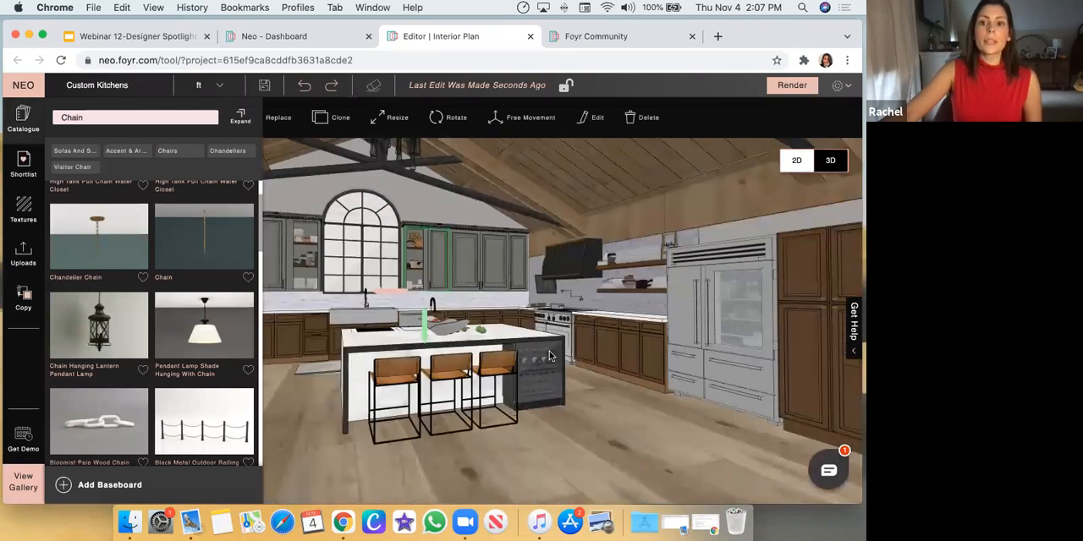
scroll(732, 314, down, 4)
scroll(570, 310, down, 5)
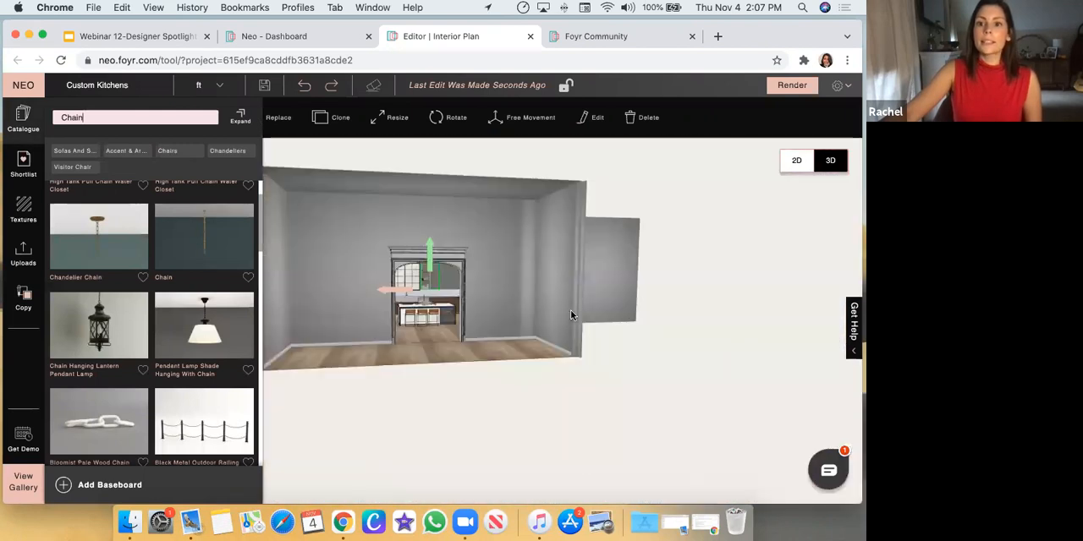
drag(610, 292, 499, 208)
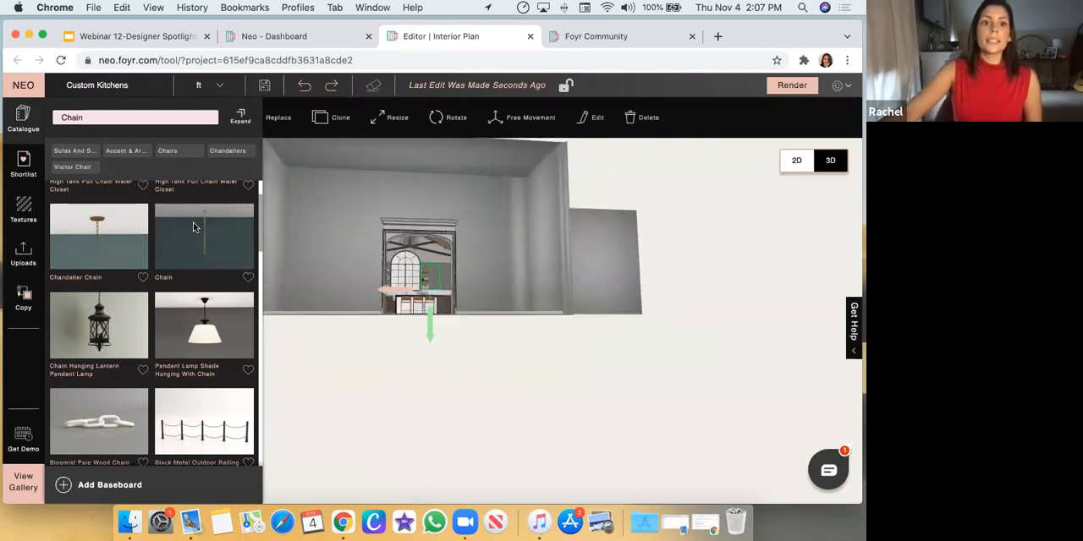
drag(372, 191, 462, 154)
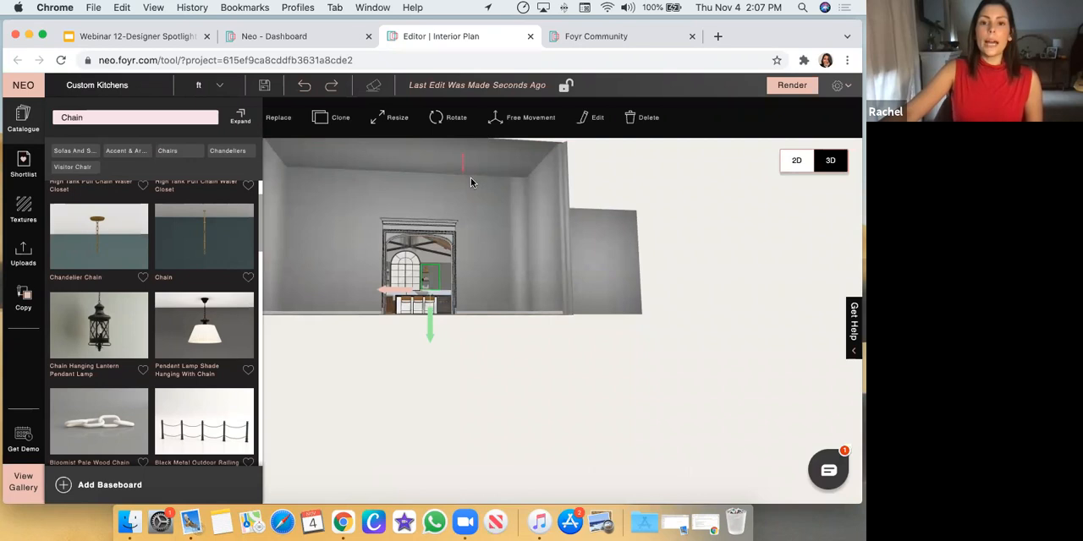
click(463, 172)
Resize the ceiling chain, stretching it downward to almost three times its length
scroll(497, 254, up, 10)
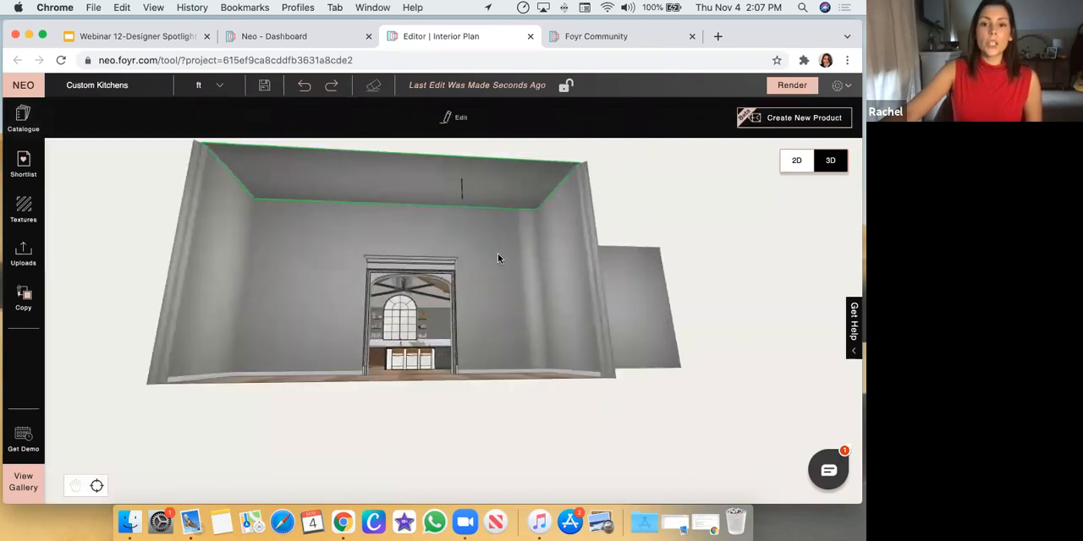
scroll(500, 333, up, 3)
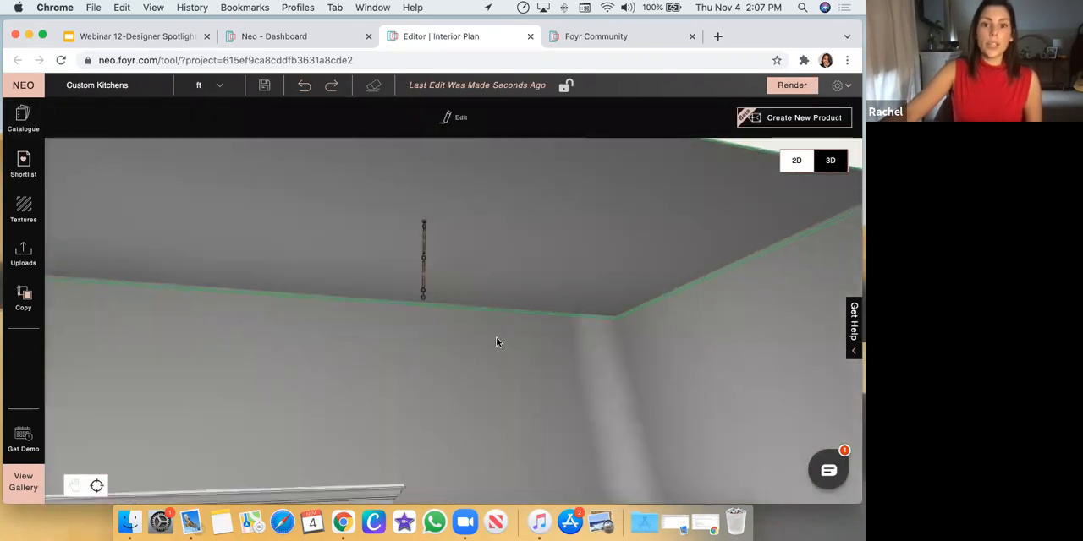
click(424, 292)
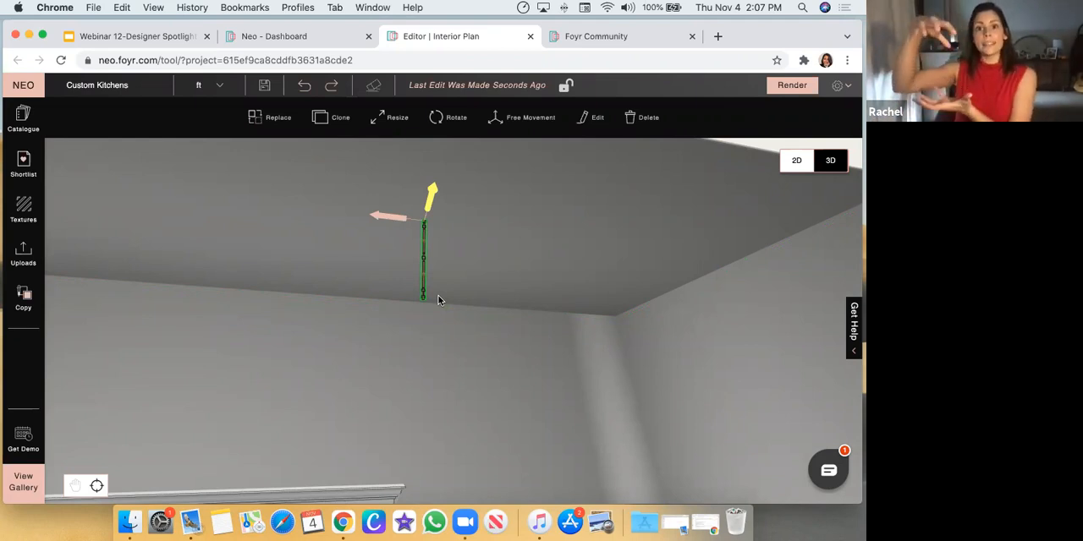
click(396, 128)
drag(423, 300, 427, 427)
click(502, 261)
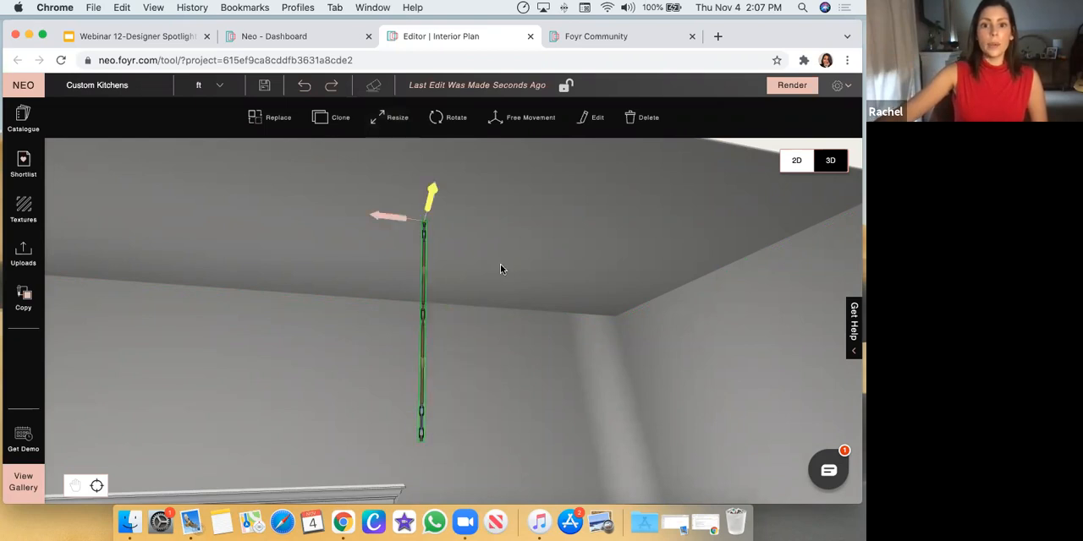
Place the Pendant Lamp Shade Hanging With Chain on the ceiling beside the stretched chain
scroll(500, 264, down, 5)
click(23, 133)
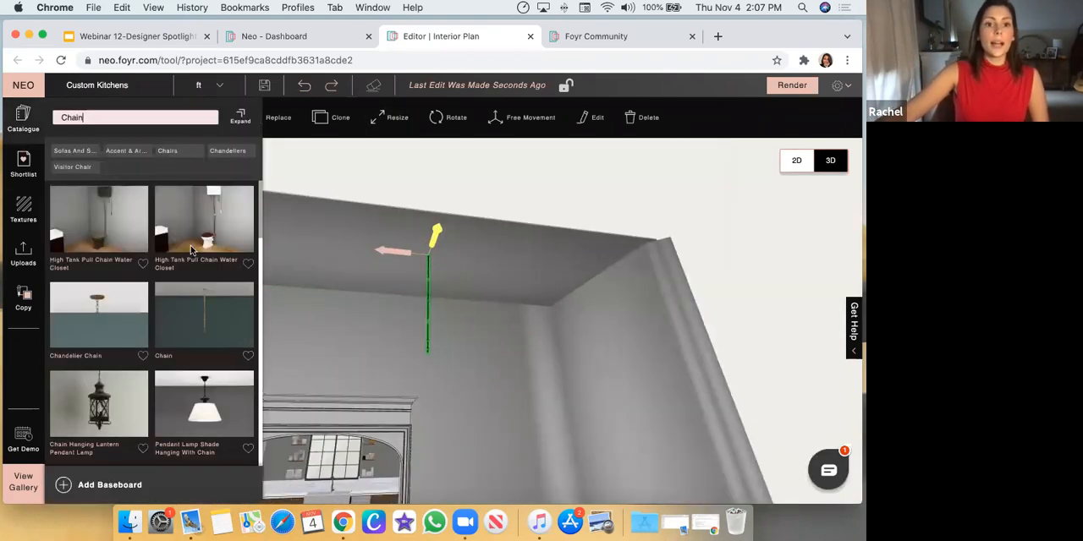
drag(210, 421, 379, 256)
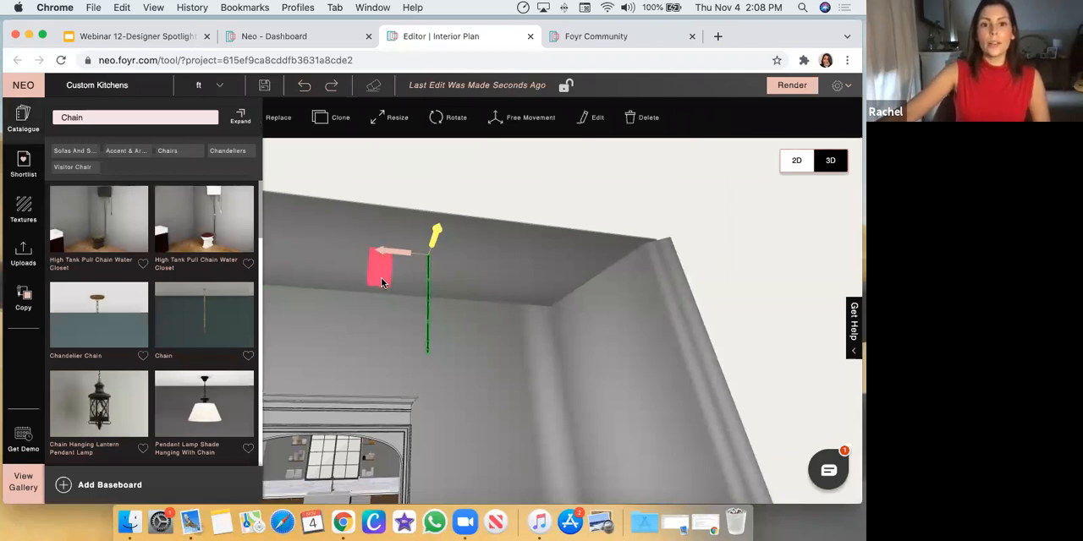
Find the Invisible Material texture and apply it to the ceiling canopy and dark fitting of the pendant lamp
click(26, 213)
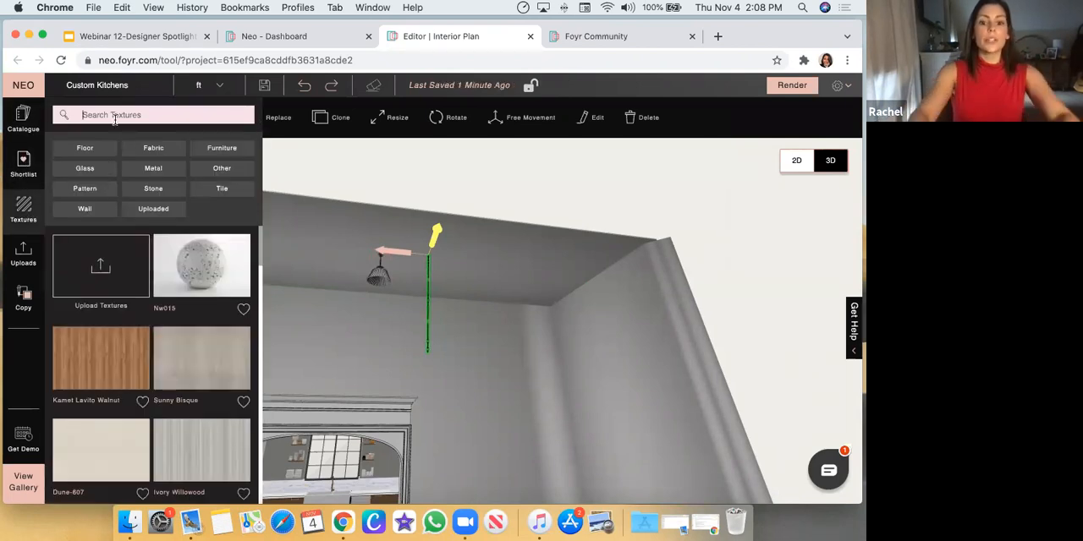
text(Invi)
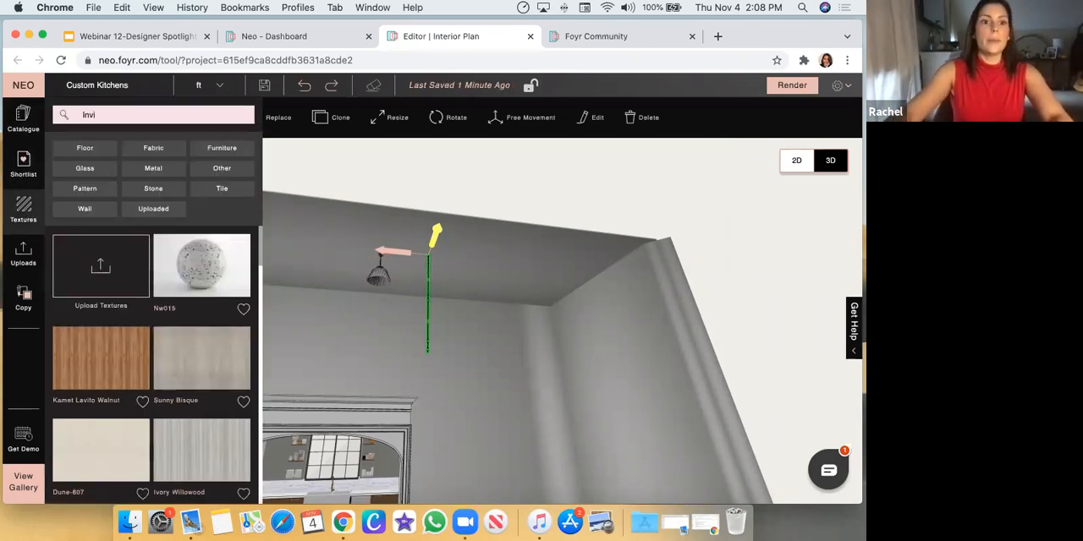
click(126, 137)
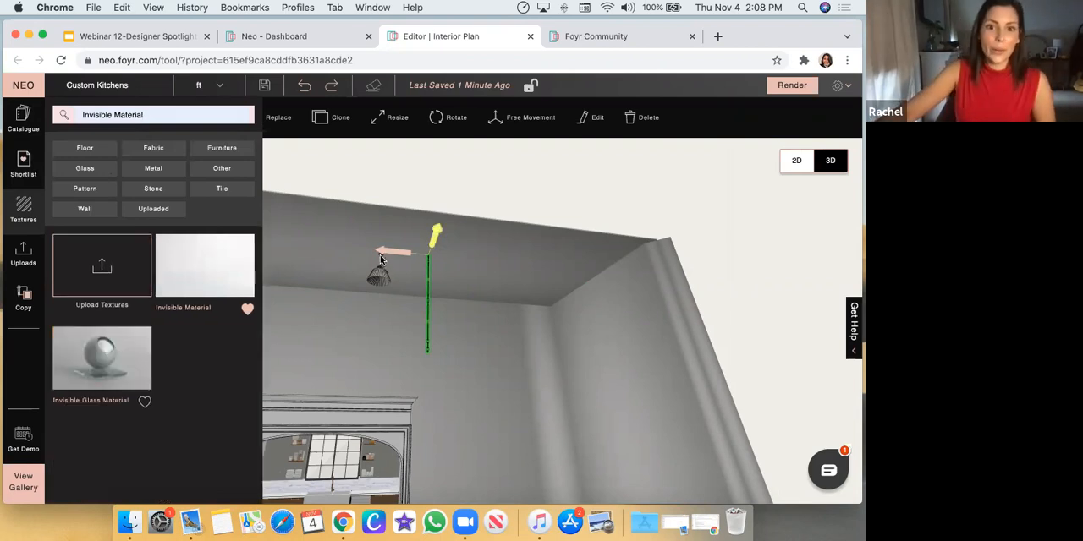
scroll(385, 264, up, 5)
scroll(497, 300, down, 3)
scroll(551, 337, up, 2)
scroll(604, 338, down, 5)
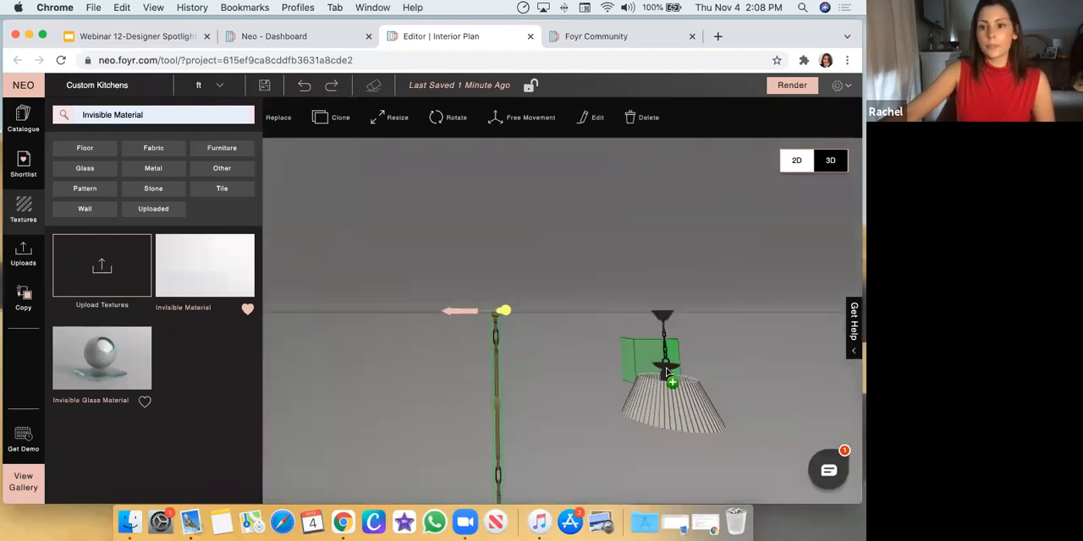
click(685, 385)
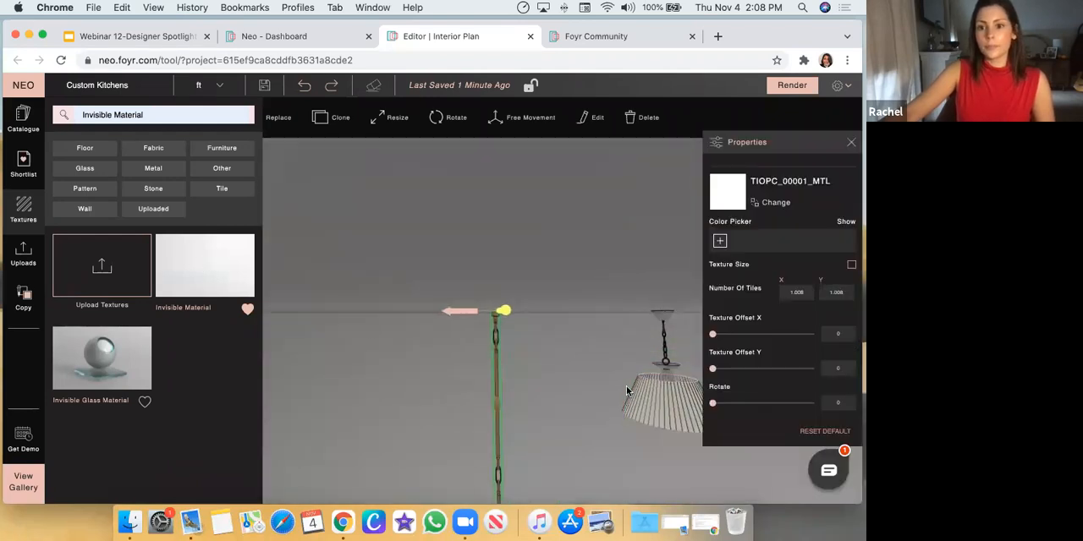
Move the pendant lamp down from the ceiling with Free Movement and across to the lower end of the stretched chain
scroll(629, 387, down, 5)
click(589, 363)
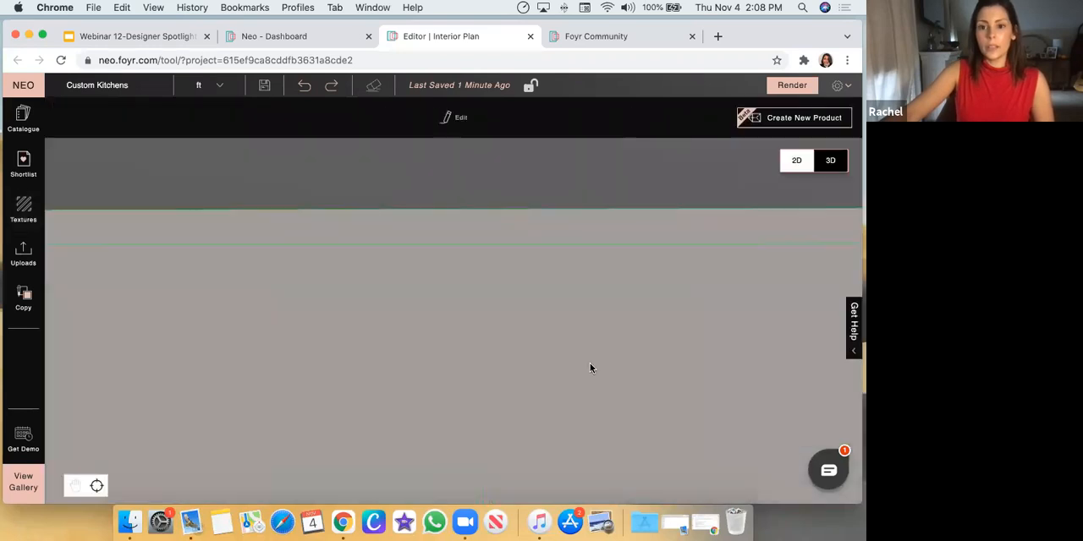
scroll(589, 364, down, 4)
drag(583, 360, 528, 297)
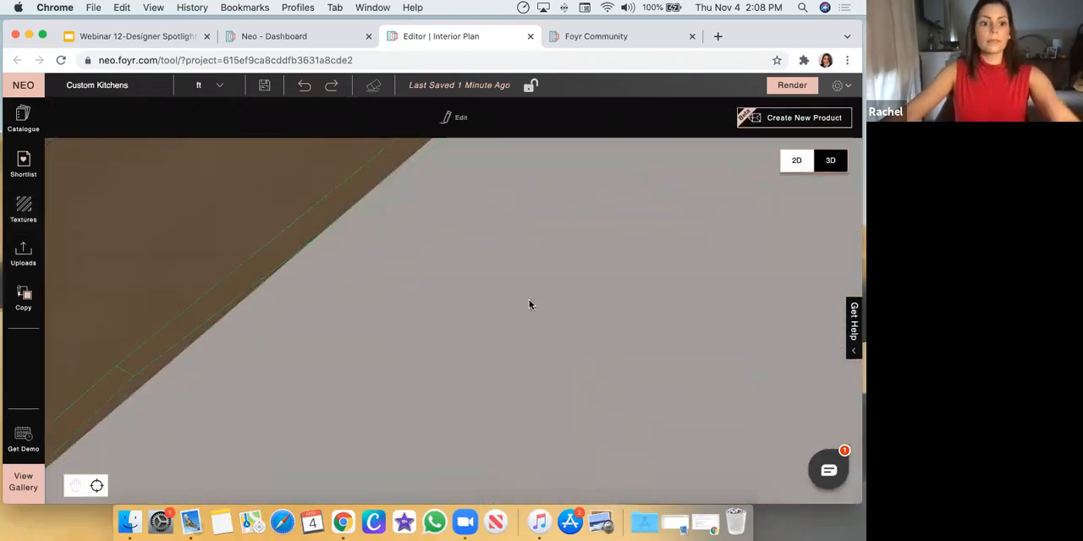
scroll(558, 349, down, 6)
drag(633, 354, 378, 255)
click(377, 290)
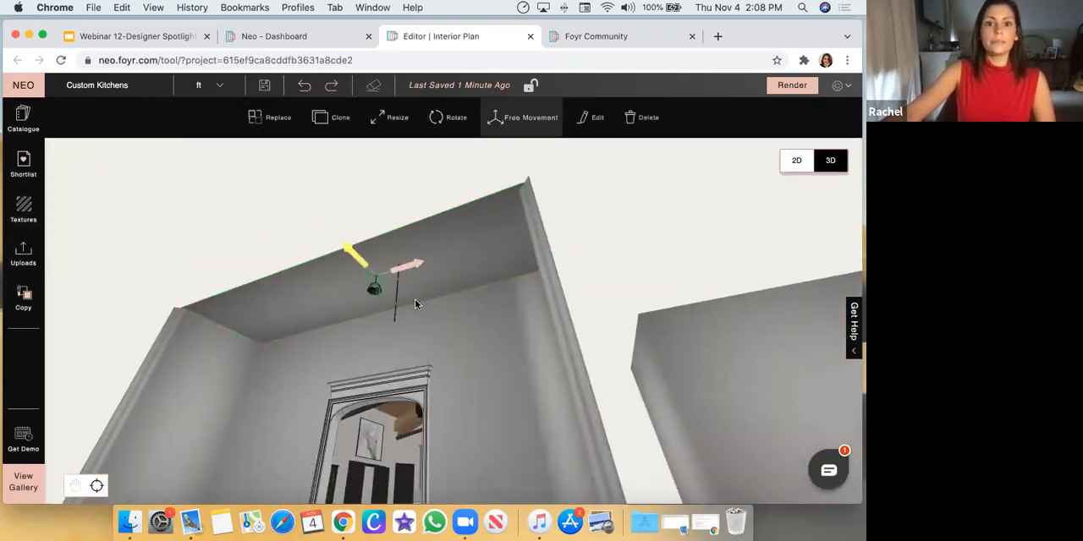
drag(377, 304, 376, 343)
drag(409, 304, 432, 302)
click(462, 266)
drag(462, 266, 480, 284)
click(404, 339)
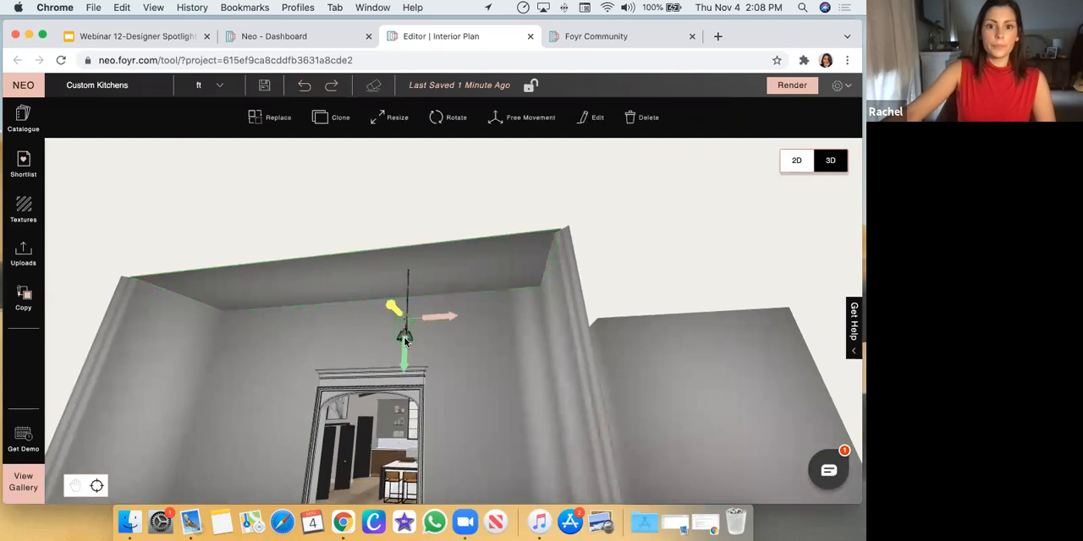
Nudge the pendant lamp sideways to line it up with the chain and check the alignment from another angle
drag(439, 314, 441, 315)
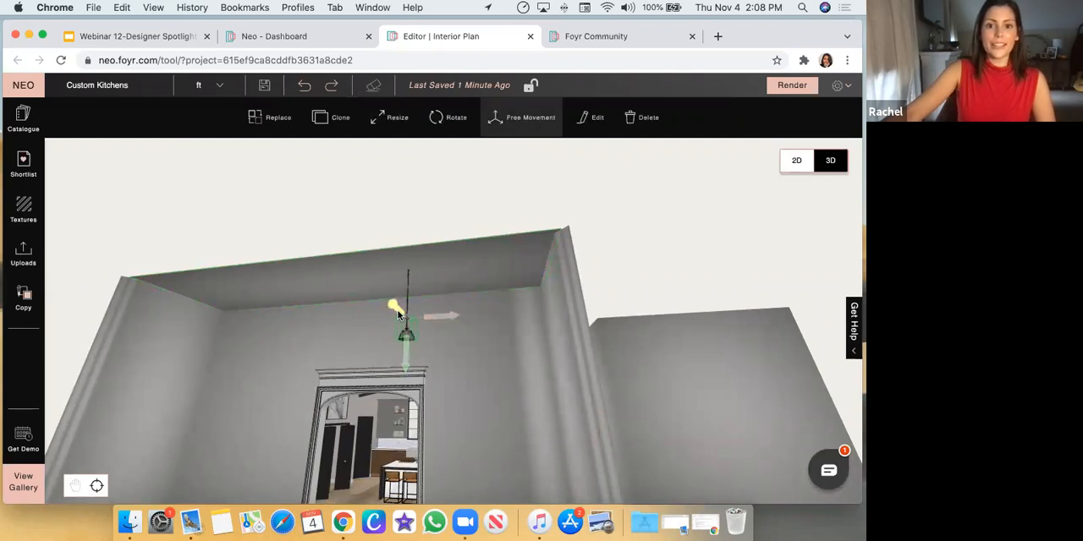
click(512, 281)
drag(513, 282, 534, 290)
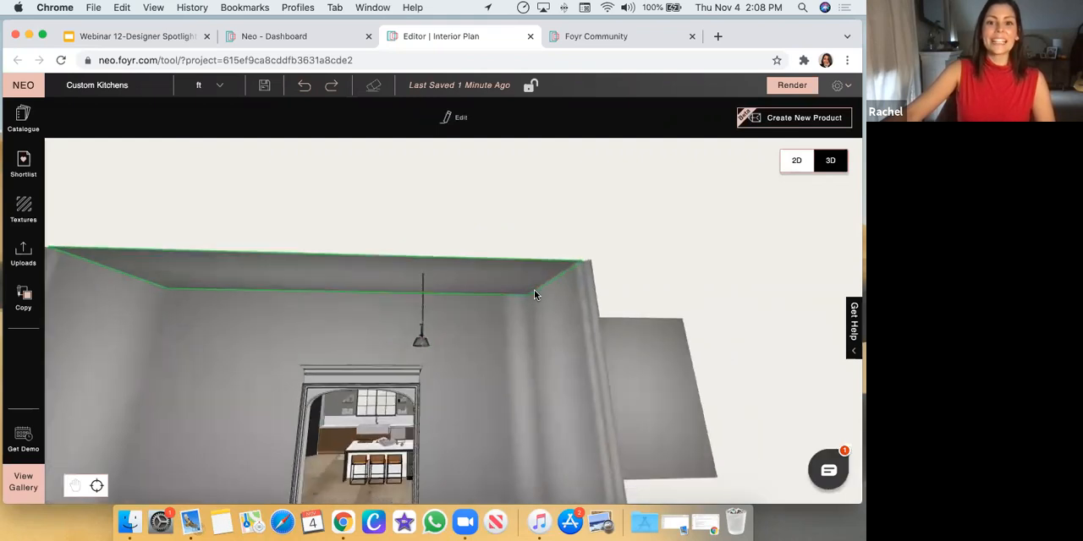
Return to the kitchen and examine its beamed wood ceiling, hanging lights and cabinets from inside the room
click(24, 120)
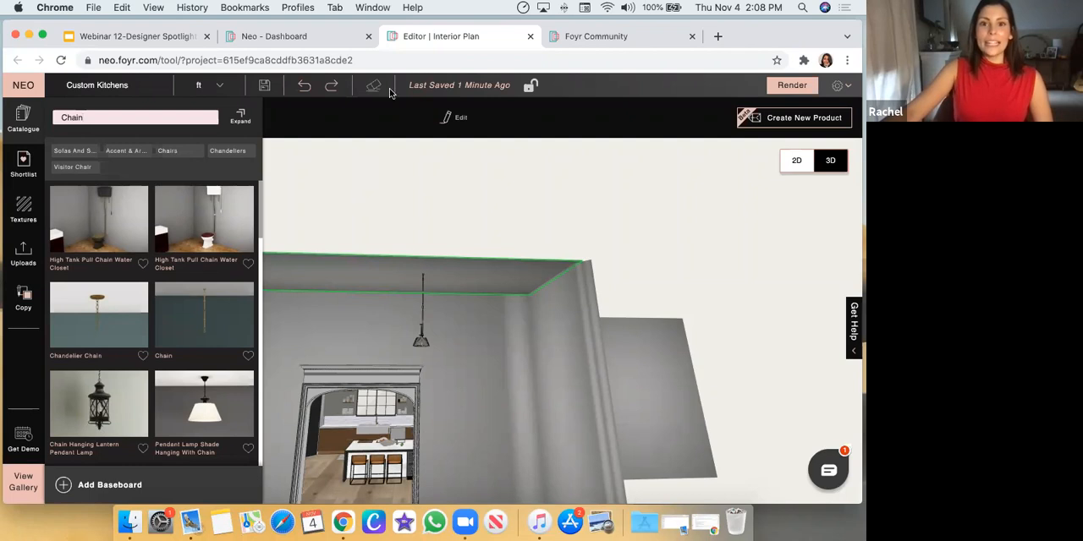
click(300, 207)
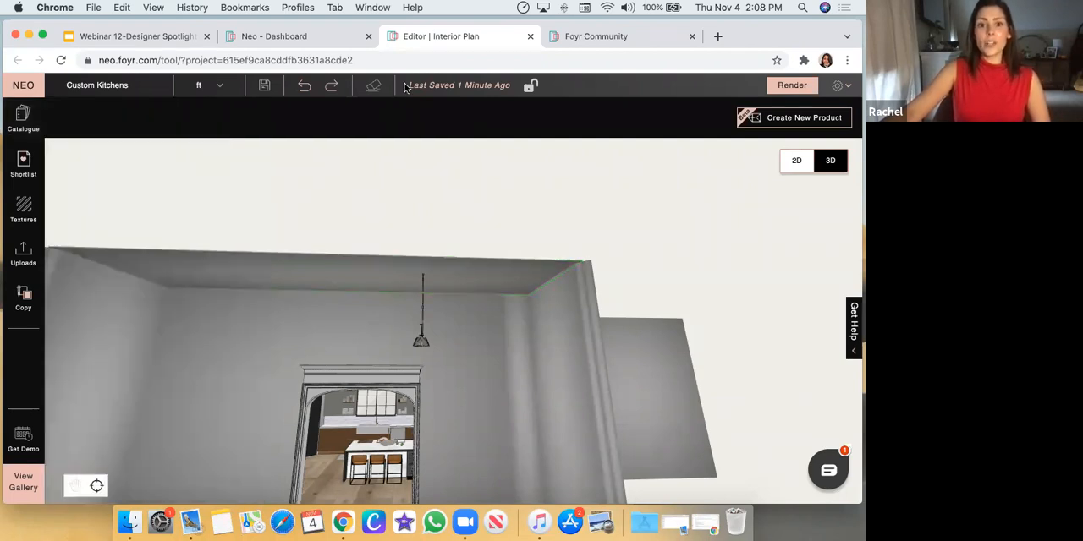
drag(295, 344, 550, 386)
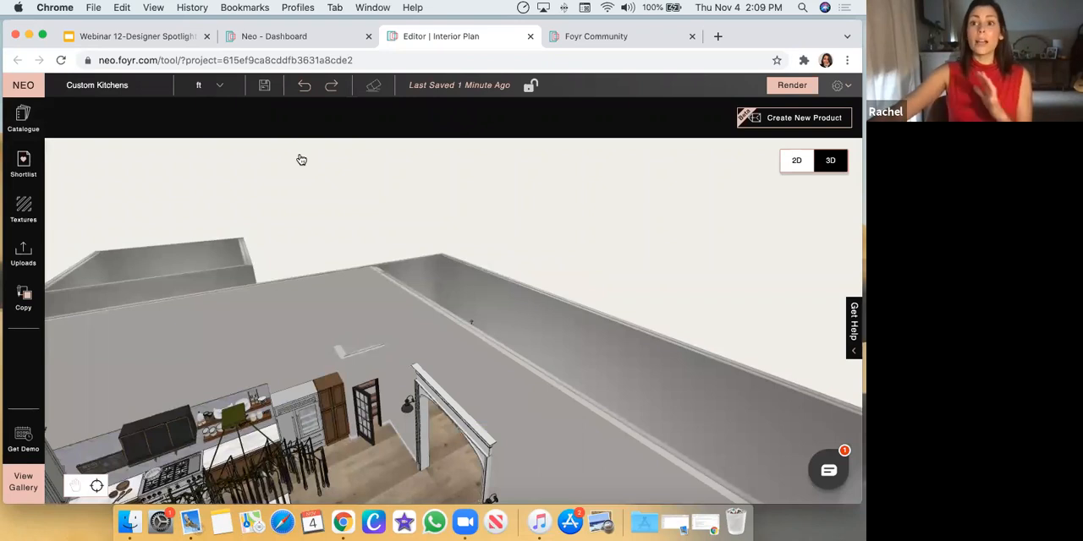
drag(395, 365, 370, 381)
click(272, 296)
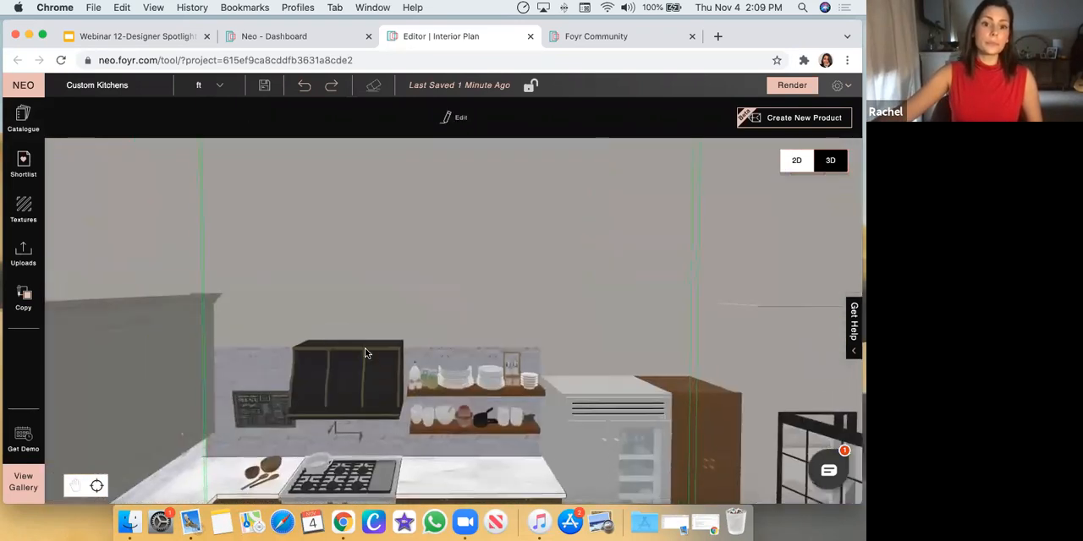
scroll(381, 389, down, 5)
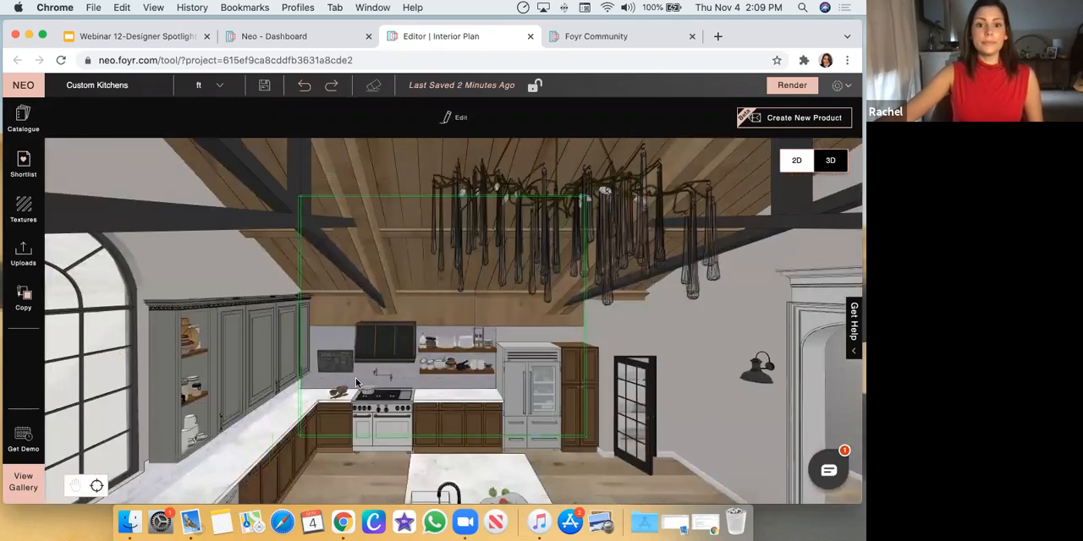
drag(134, 272, 328, 505)
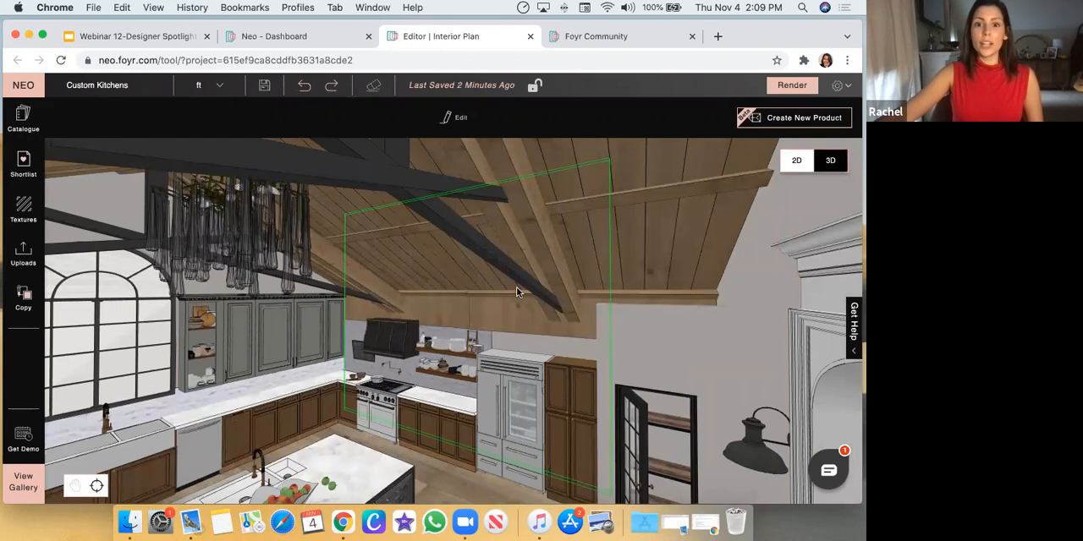
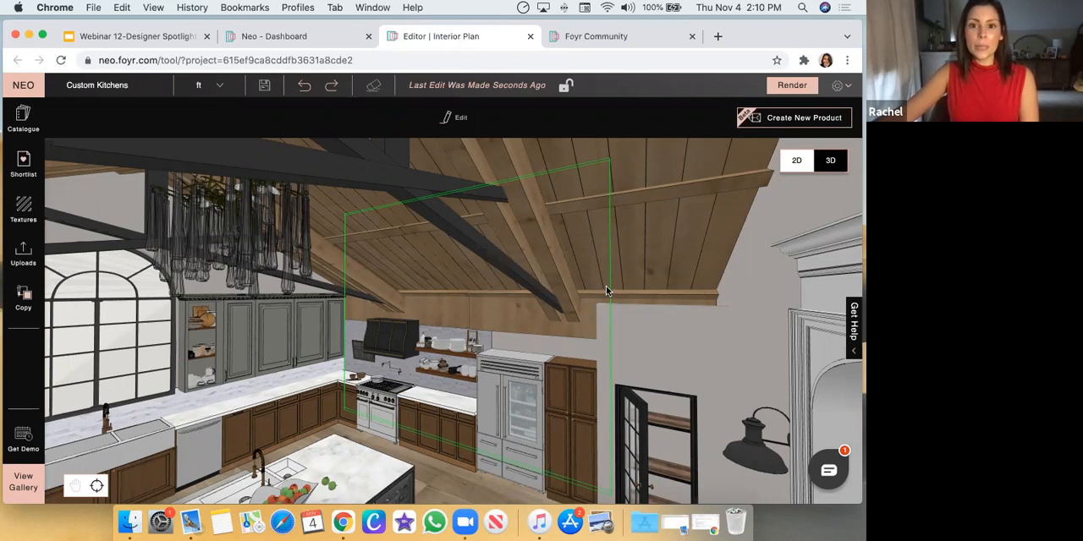
Select the beamed wood ceiling model and examine how it sits in the kitchen from outside the room
drag(668, 336, 457, 127)
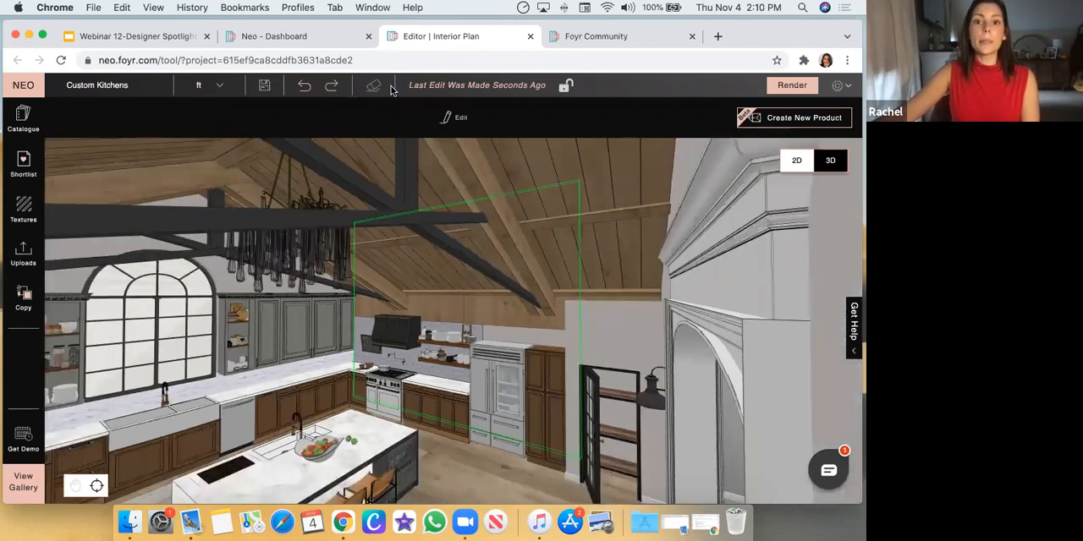
scroll(516, 396, down, 10)
drag(398, 398, 644, 386)
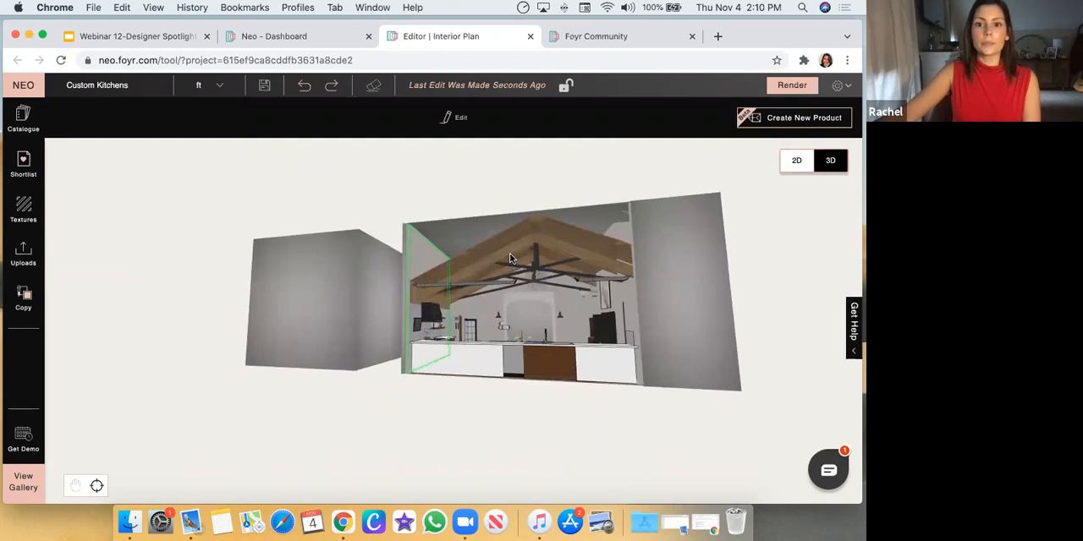
click(511, 259)
scroll(534, 291, up, 10)
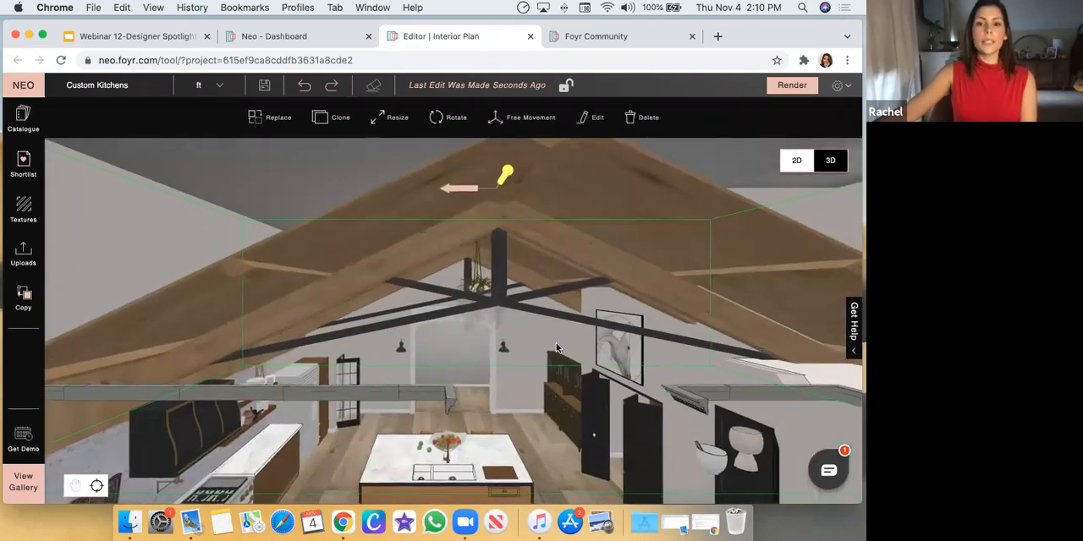
scroll(556, 347, down, 10)
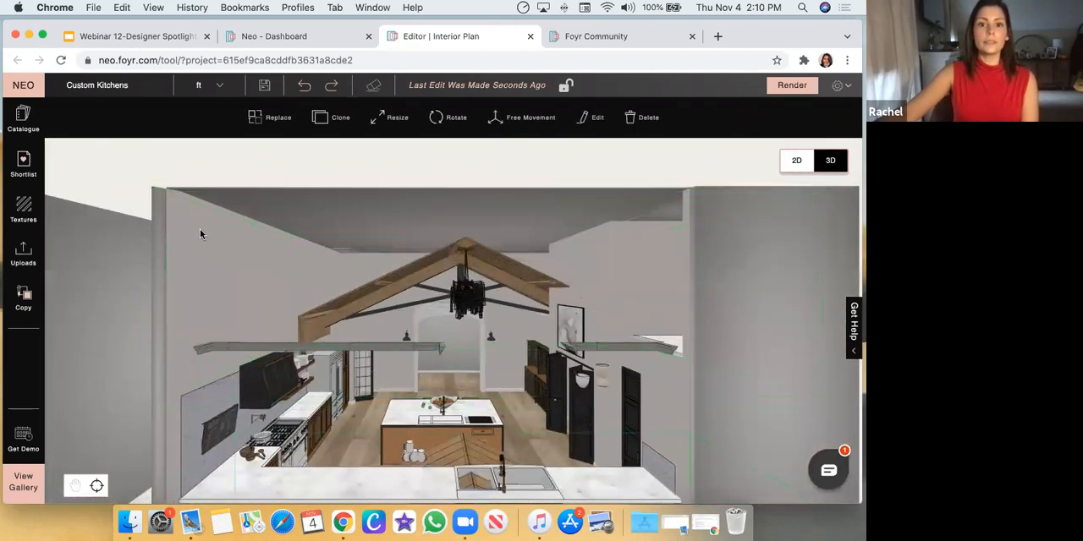
scroll(408, 366, down, 10)
Move the beamed wood ceiling out of the room, look at it from several angles, and undo the move
drag(461, 343, 347, 197)
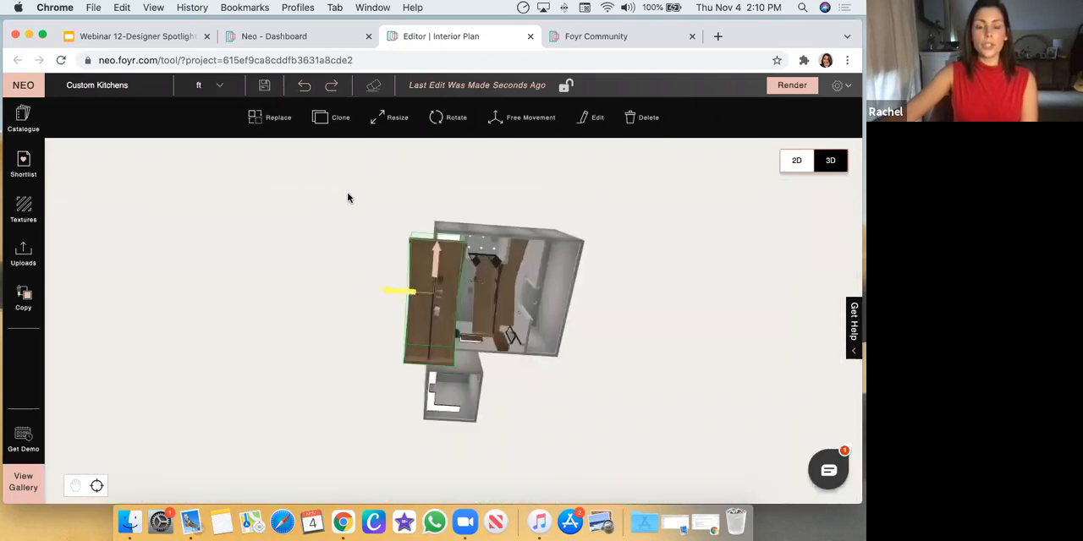
drag(358, 373, 418, 443)
scroll(418, 443, up, 5)
scroll(418, 442, up, 5)
scroll(290, 379, down, 5)
drag(333, 370, 369, 412)
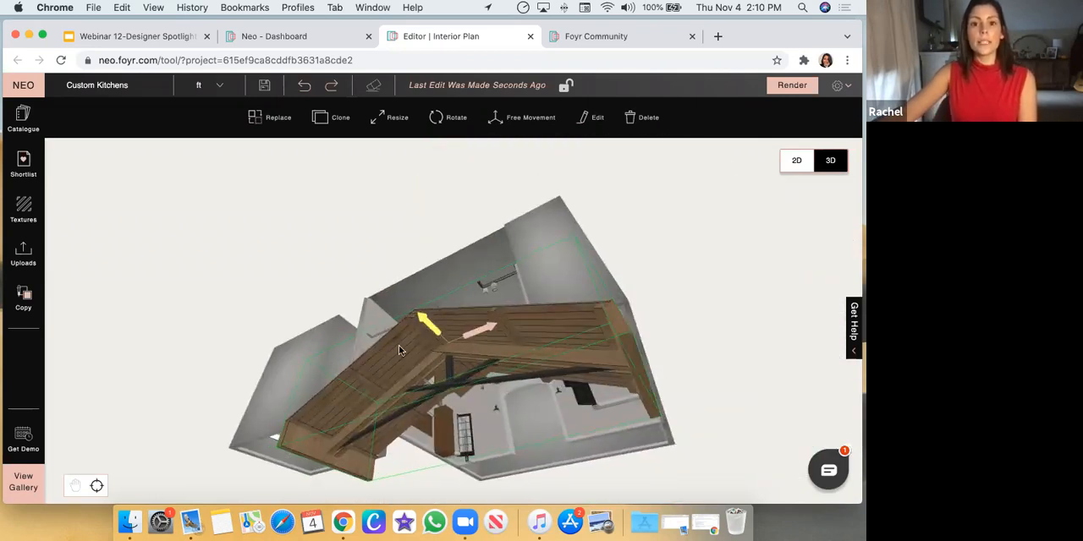
click(306, 86)
Examine how the gabled wood ceiling fits the kitchen, first from outside and then from inside the room
drag(539, 260, 667, 367)
scroll(600, 338, up, 2)
drag(600, 339, 432, 238)
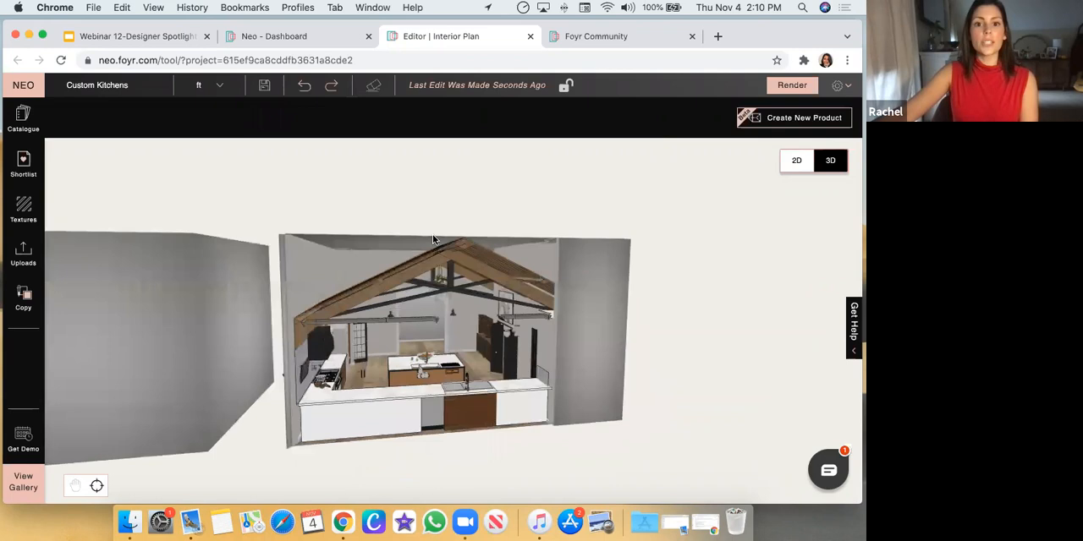
drag(286, 353, 286, 332)
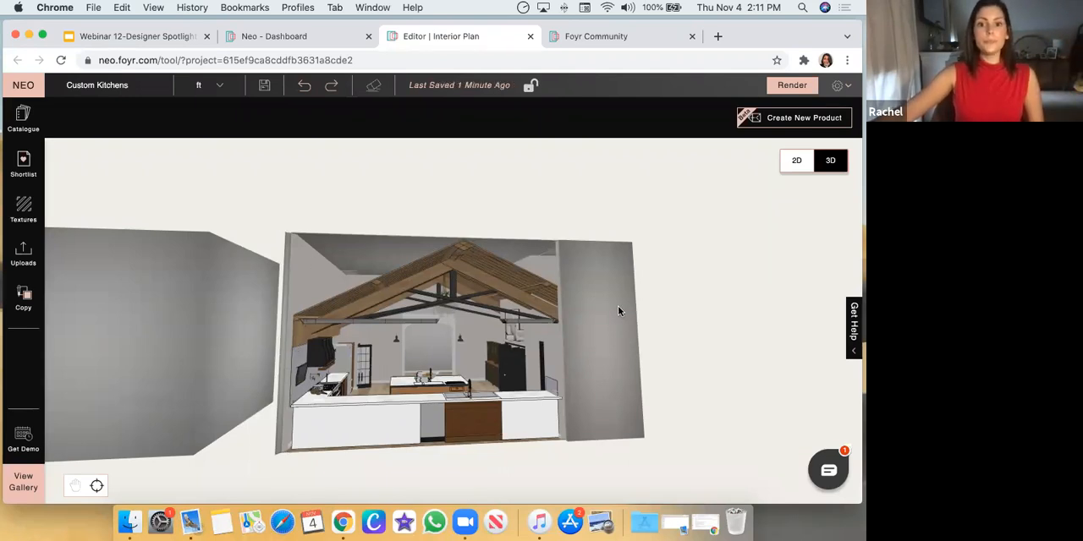
drag(618, 308, 458, 308)
drag(332, 276, 368, 332)
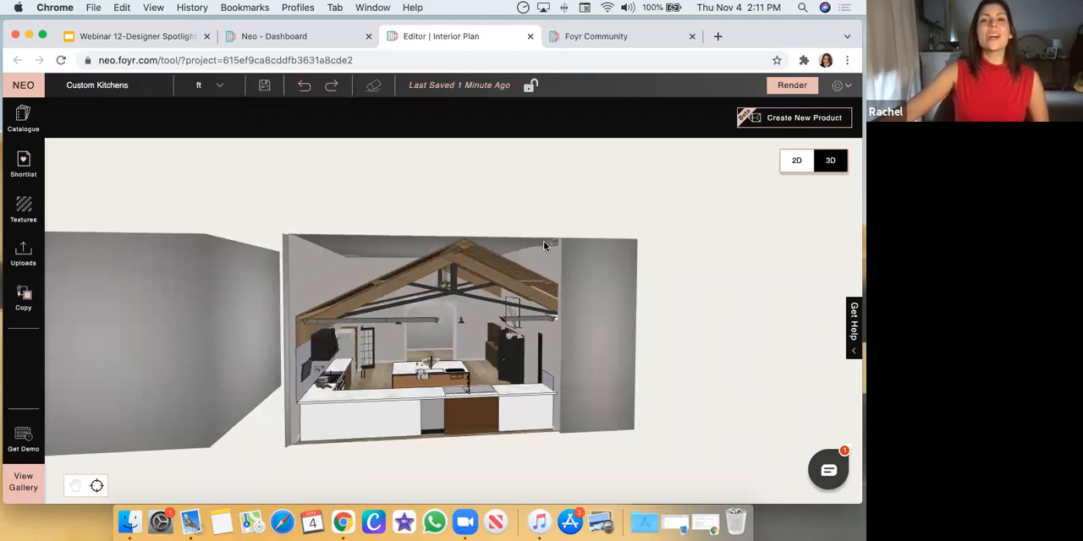
drag(503, 328, 210, 318)
scroll(203, 284, up, 5)
scroll(199, 276, up, 3)
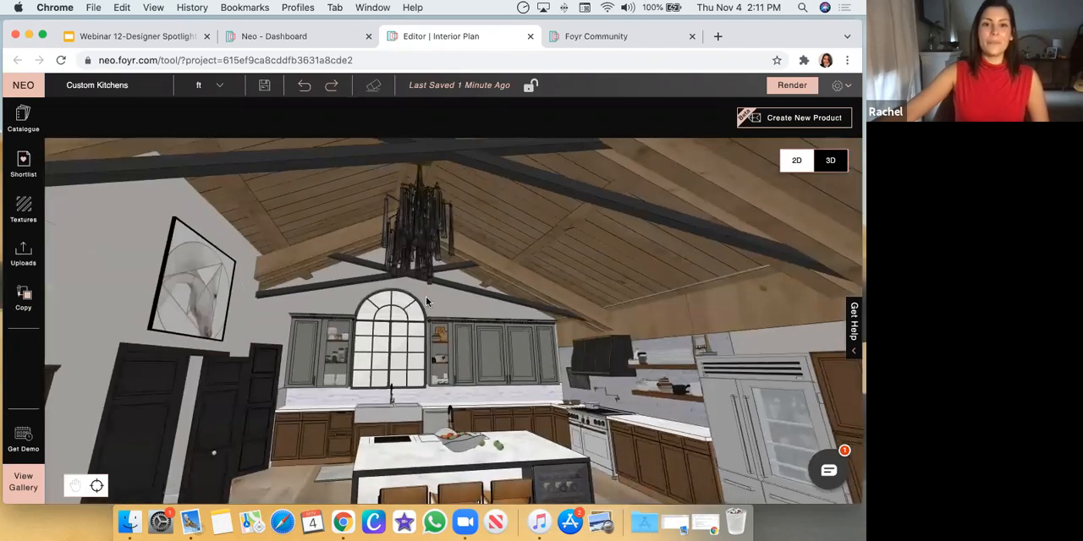
drag(448, 309, 451, 318)
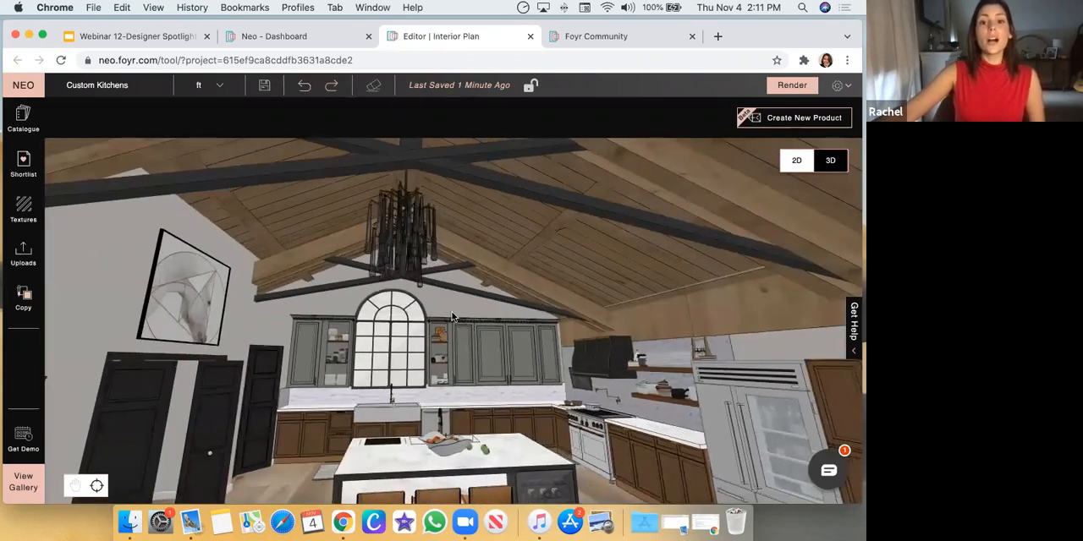
scroll(449, 311, down, 3)
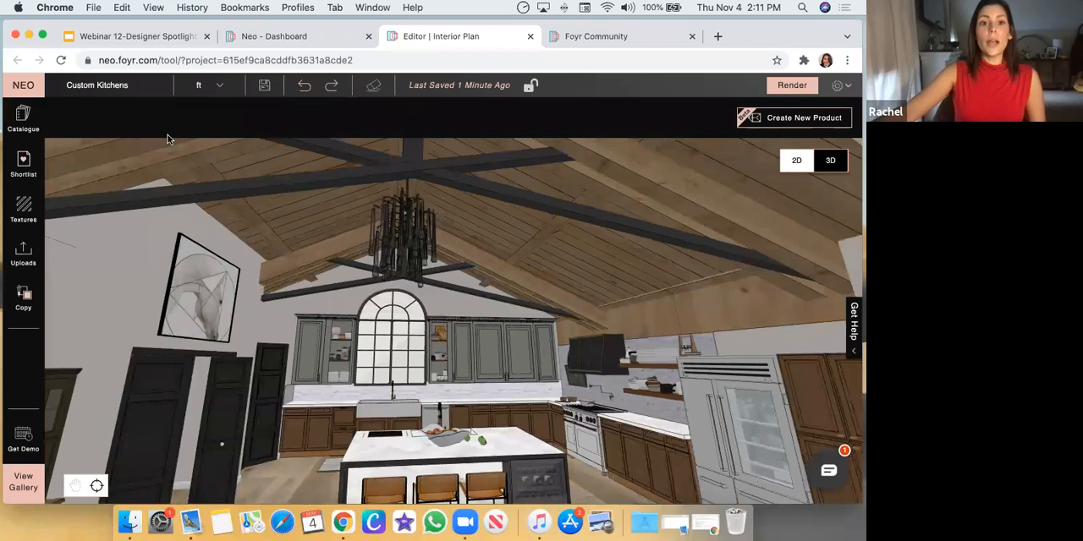
Clear the Chain search from the product catalogue and return to the kitchen model
click(28, 131)
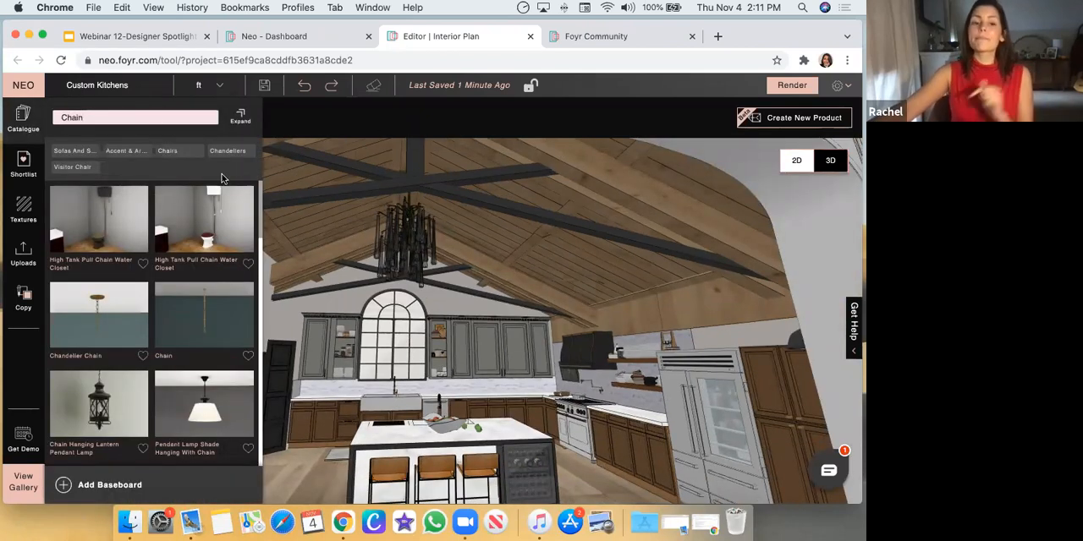
double_click(105, 116)
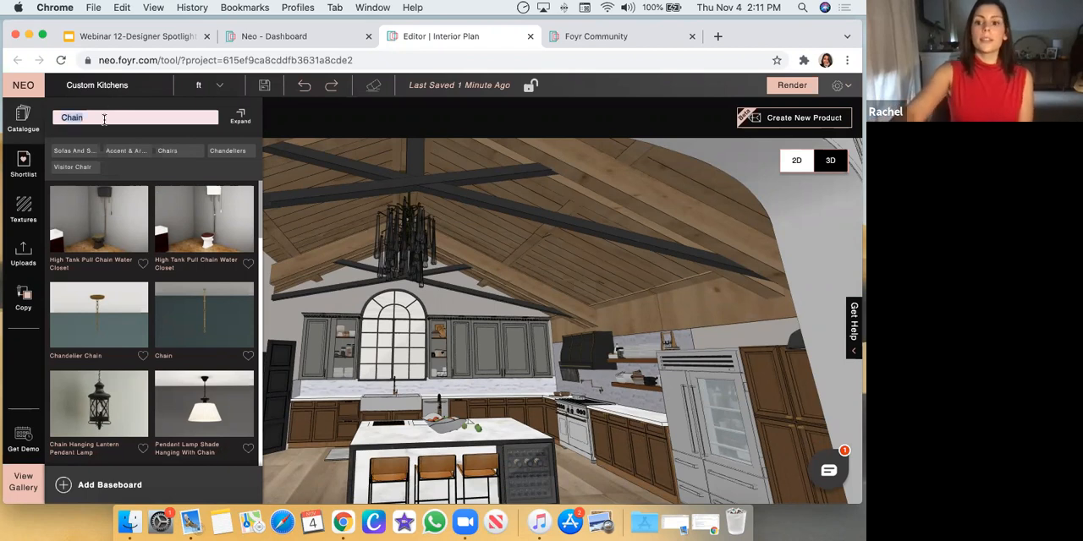
key(BackSpace)
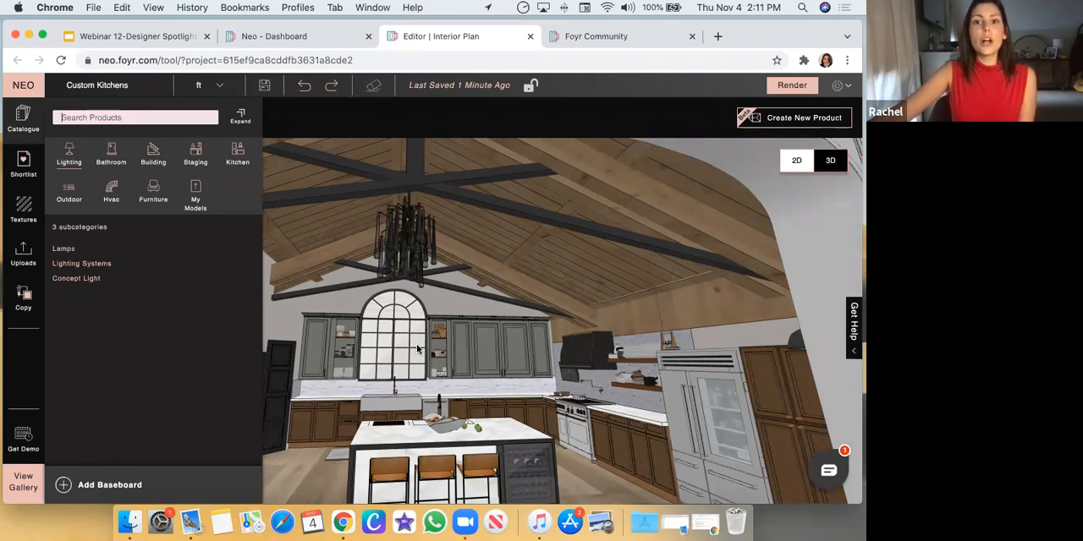
click(314, 470)
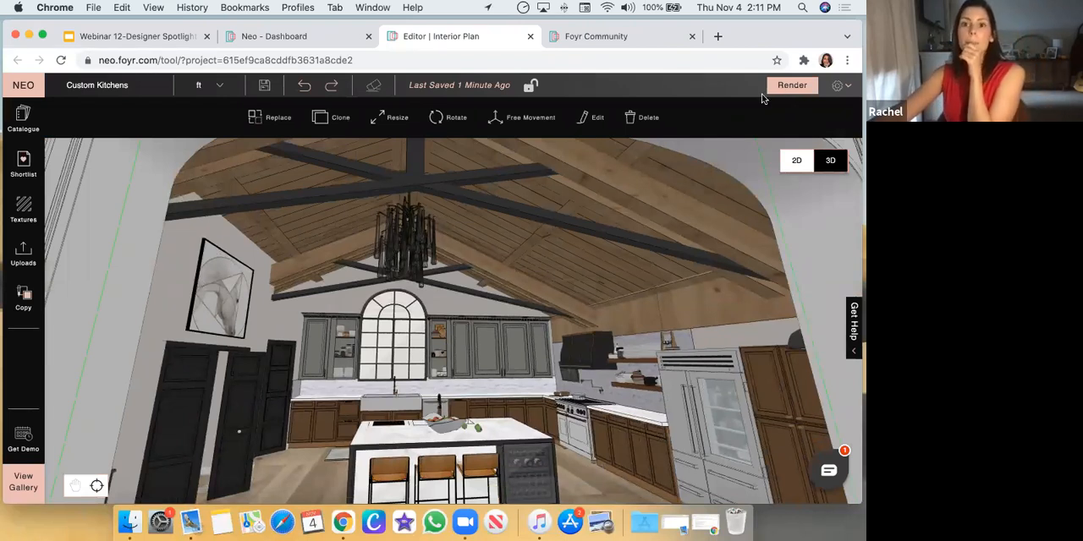
Examine the empty room beside the kitchen, selecting its back wall, floor, ceiling and cased doorway in turn
scroll(743, 207, down, 10)
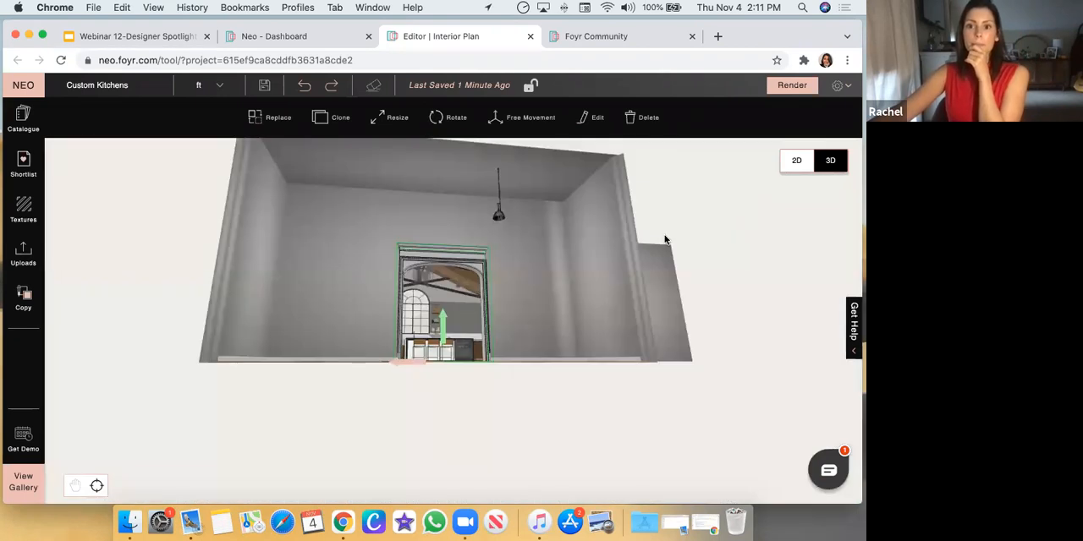
click(563, 271)
drag(561, 255, 523, 354)
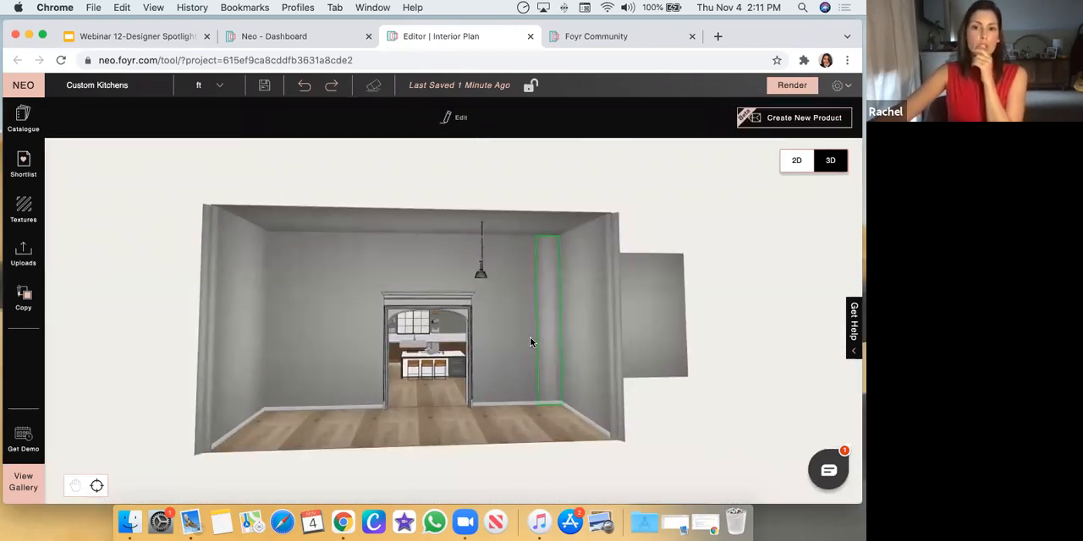
drag(529, 381, 529, 369)
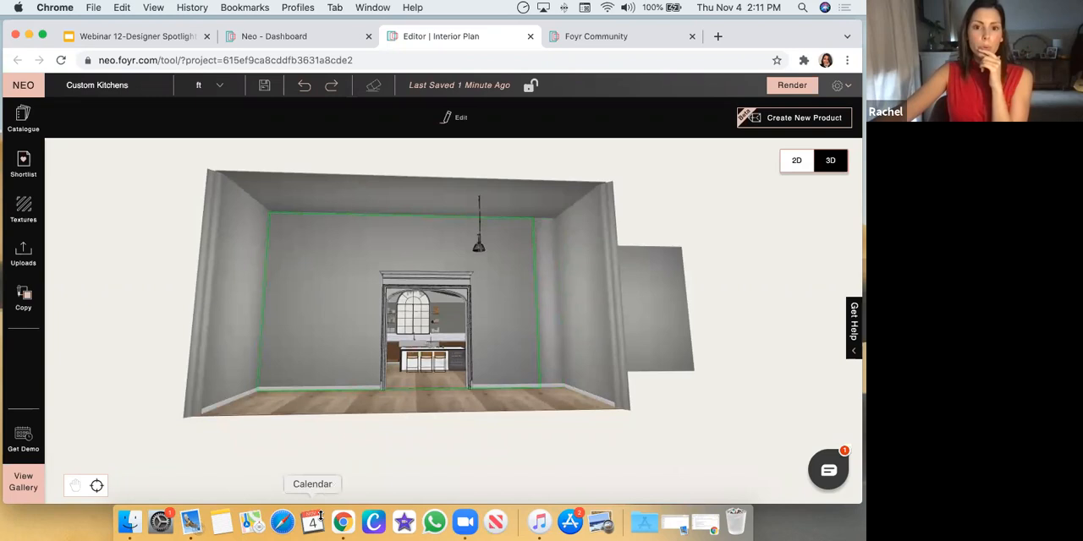
scroll(404, 394, up, 5)
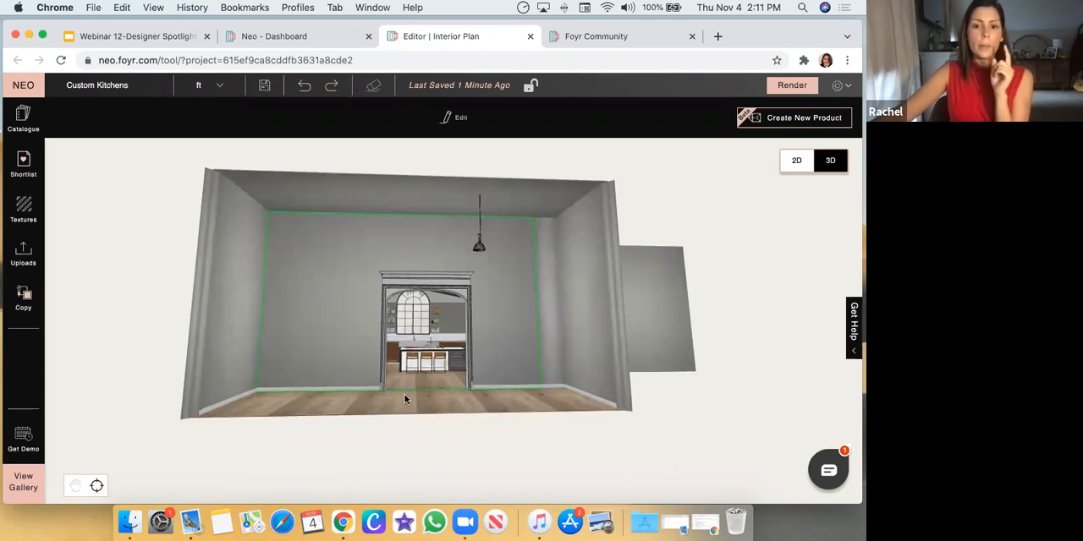
click(460, 291)
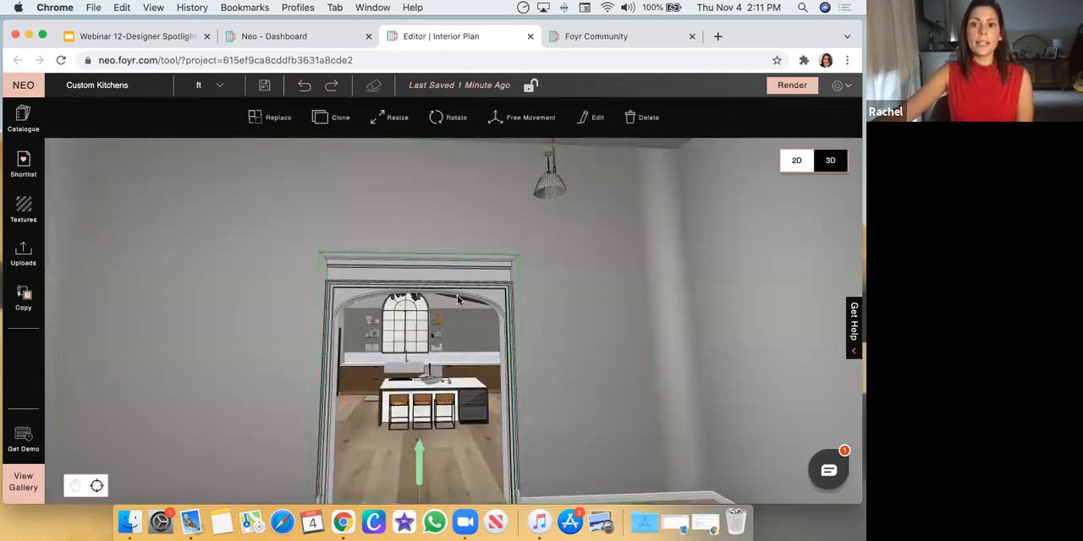
scroll(461, 292, down, 5)
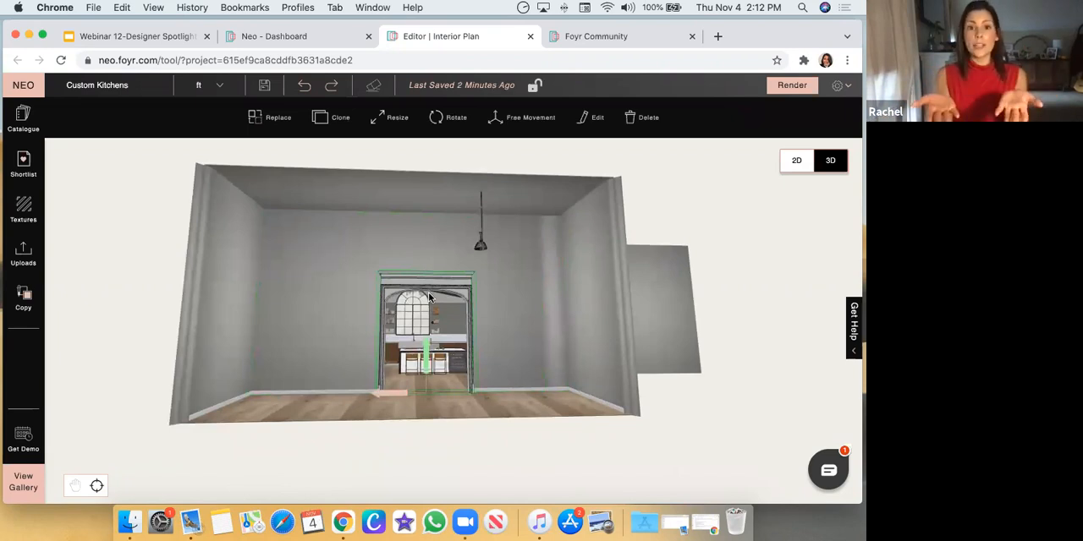
click(304, 265)
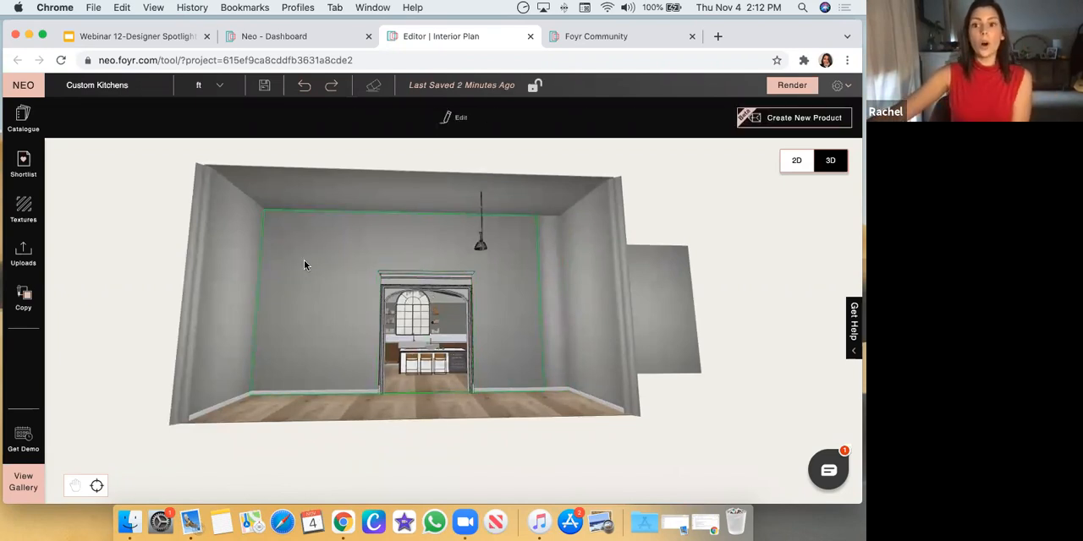
click(364, 409)
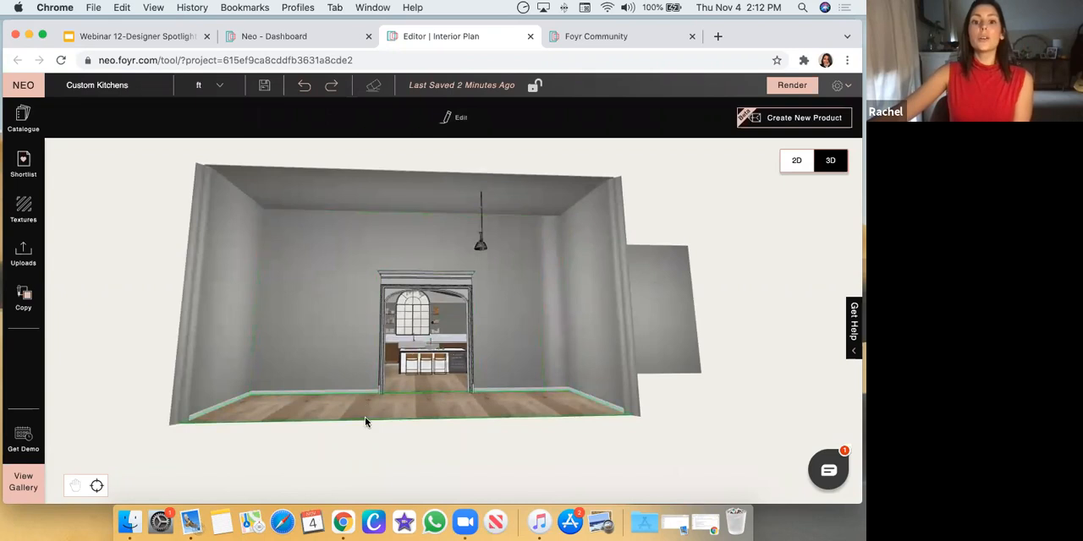
click(367, 182)
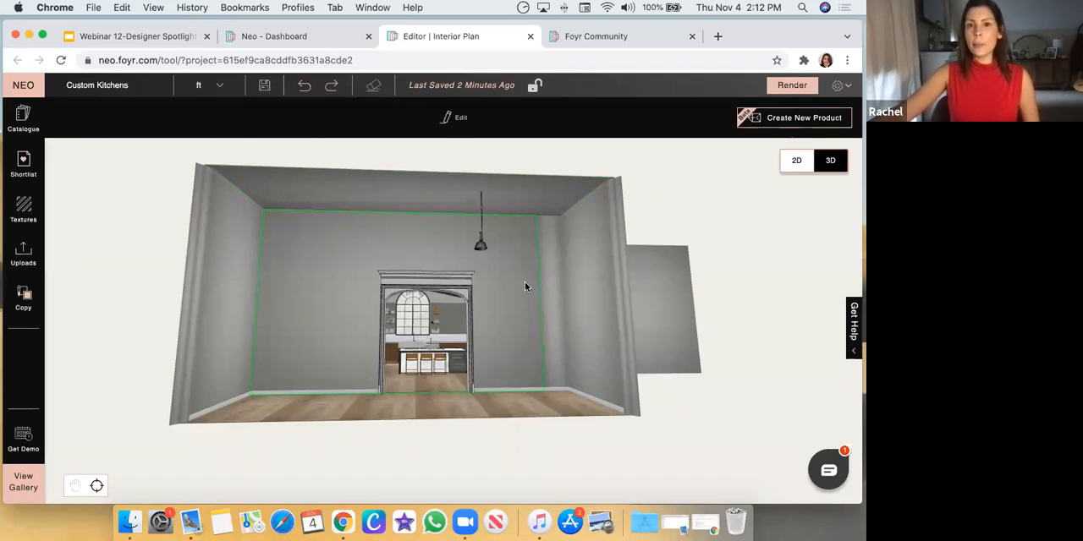
click(443, 283)
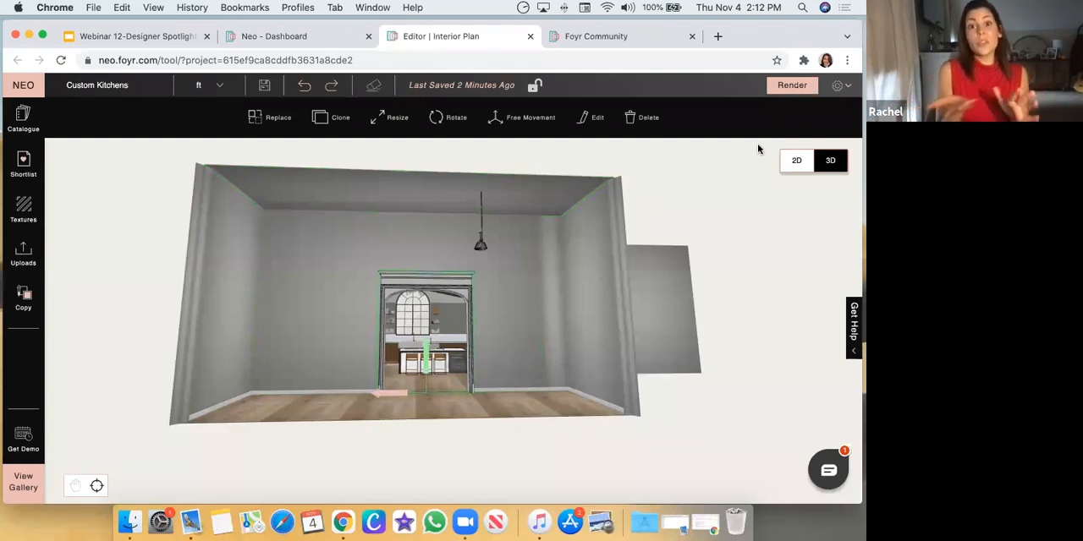
Start a new product and draw a rectangle on the empty room's ceiling, covering about two-thirds of its length
drag(353, 240, 395, 181)
click(357, 266)
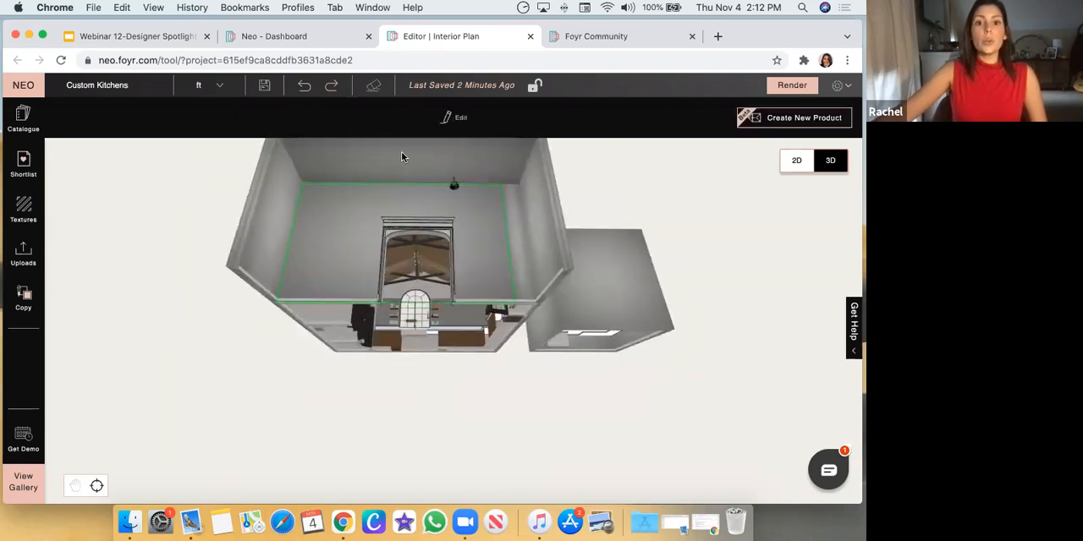
scroll(445, 222, up, 10)
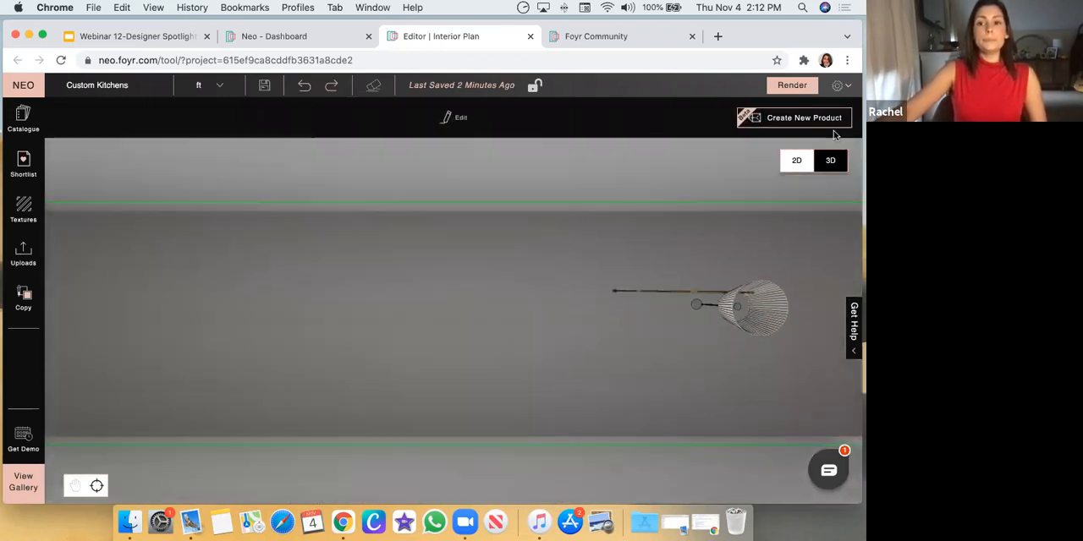
click(778, 118)
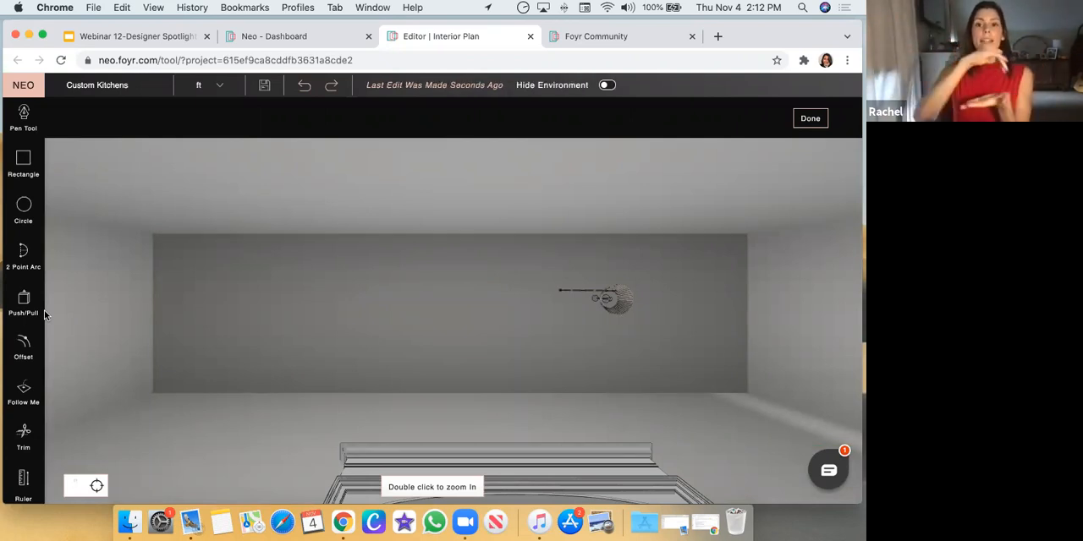
drag(73, 275, 332, 241)
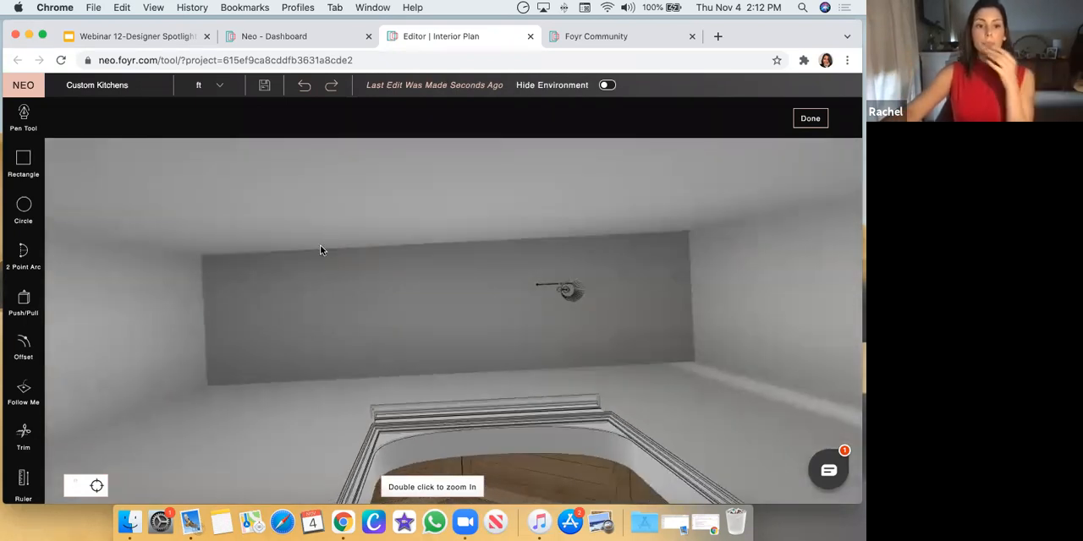
click(23, 165)
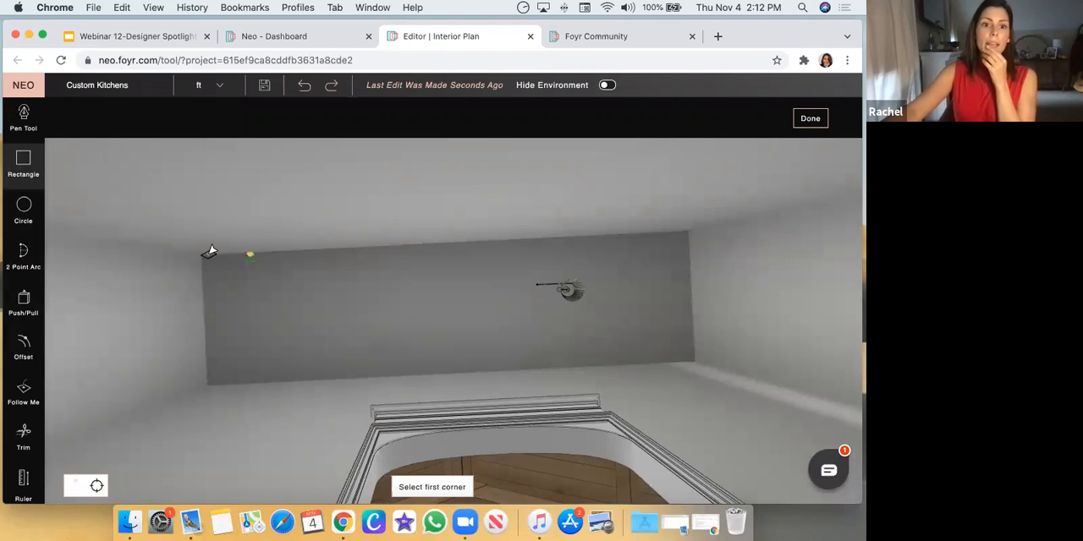
click(202, 255)
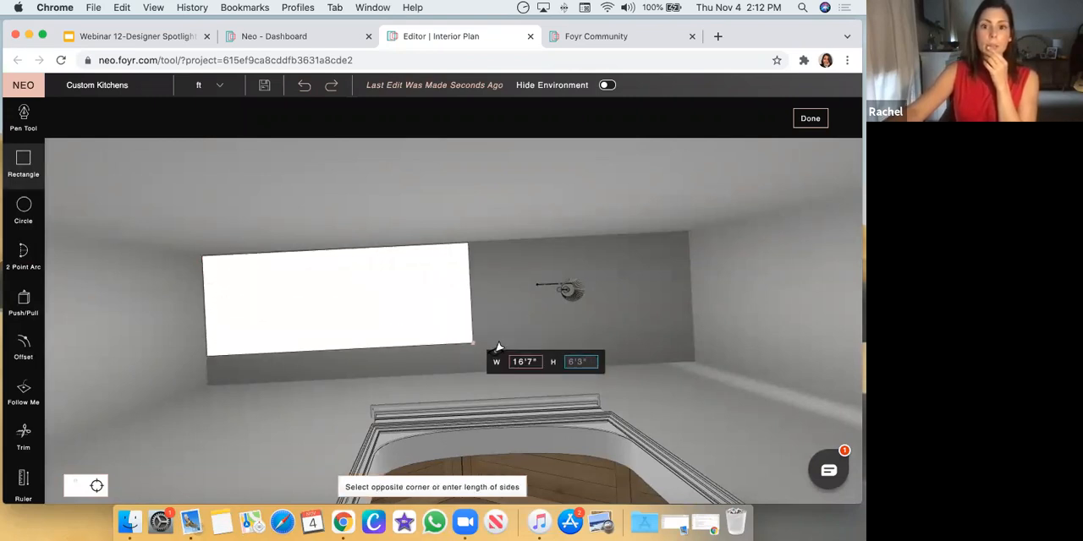
click(522, 364)
middle_drag(121, 285, 266, 361)
scroll(267, 359, down, 3)
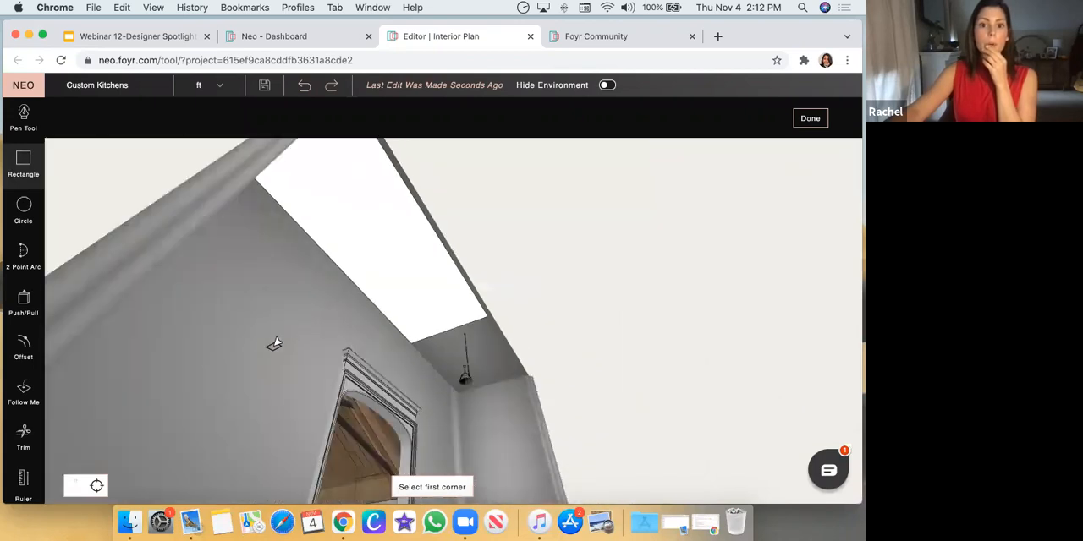
Extrude the ceiling rectangle into a thin slab with Push/Pull and view it from below
click(24, 305)
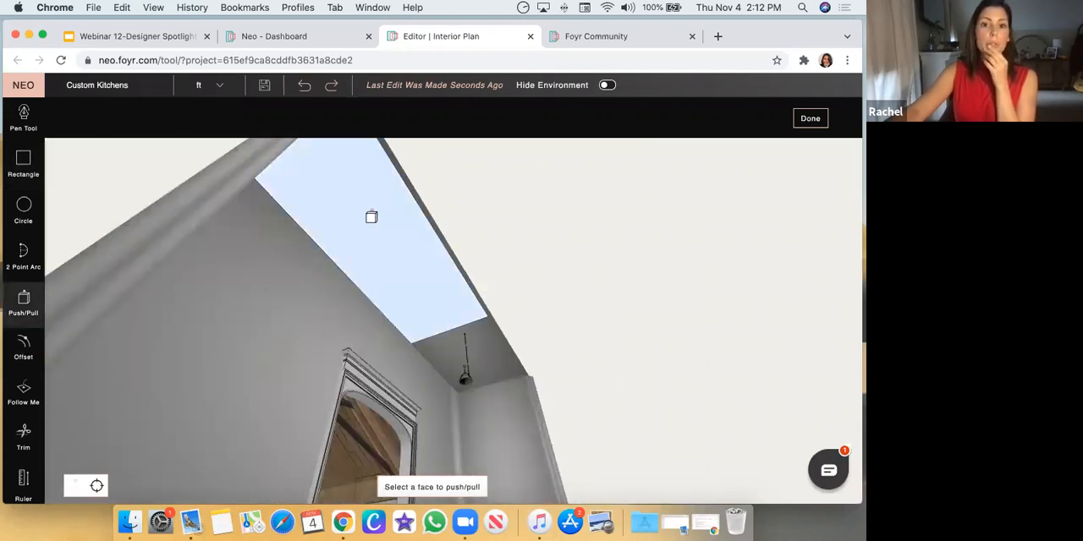
click(370, 221)
click(367, 249)
middle_drag(367, 250, 241, 313)
drag(658, 345, 627, 298)
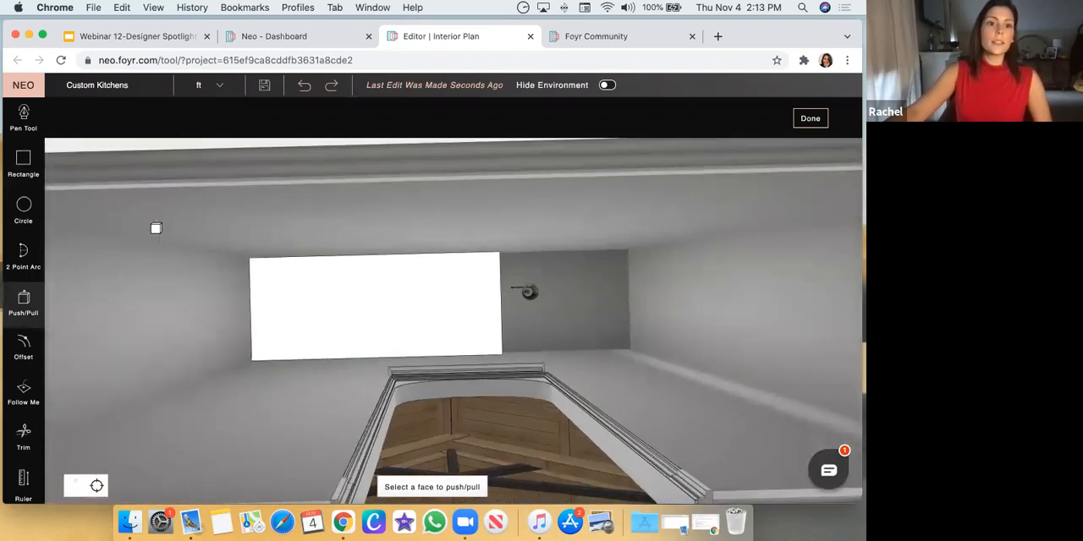
Draw two opposing 2-point arcs with about 2'1" bulges across the slab's underside, forming an S-curve from one short edge to the other
click(23, 254)
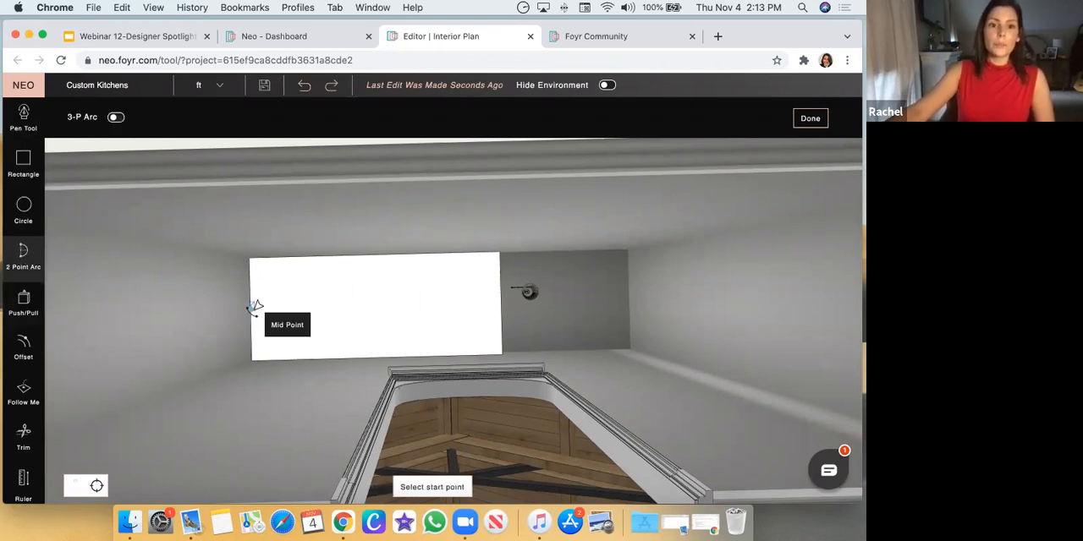
click(253, 308)
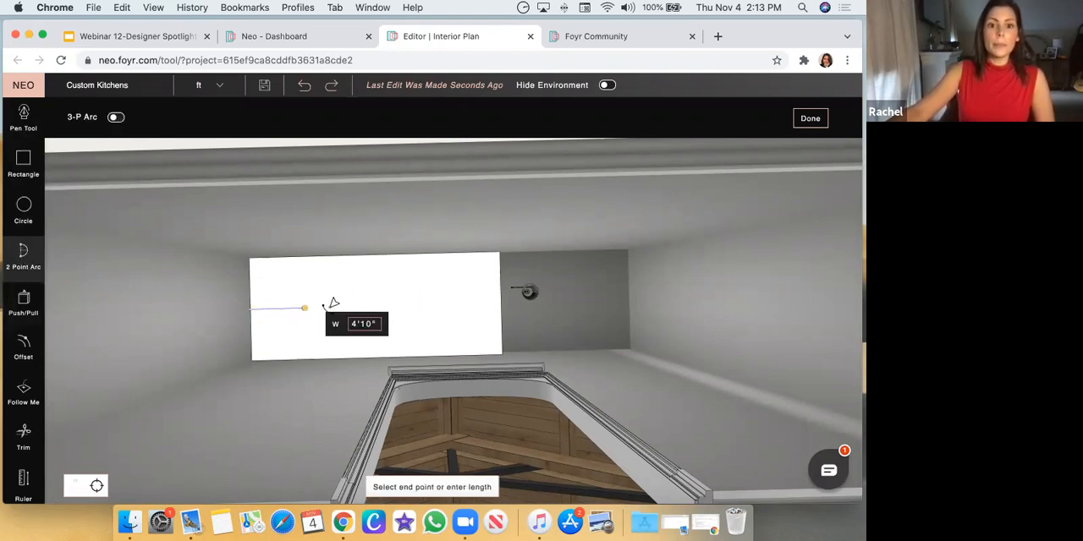
click(359, 306)
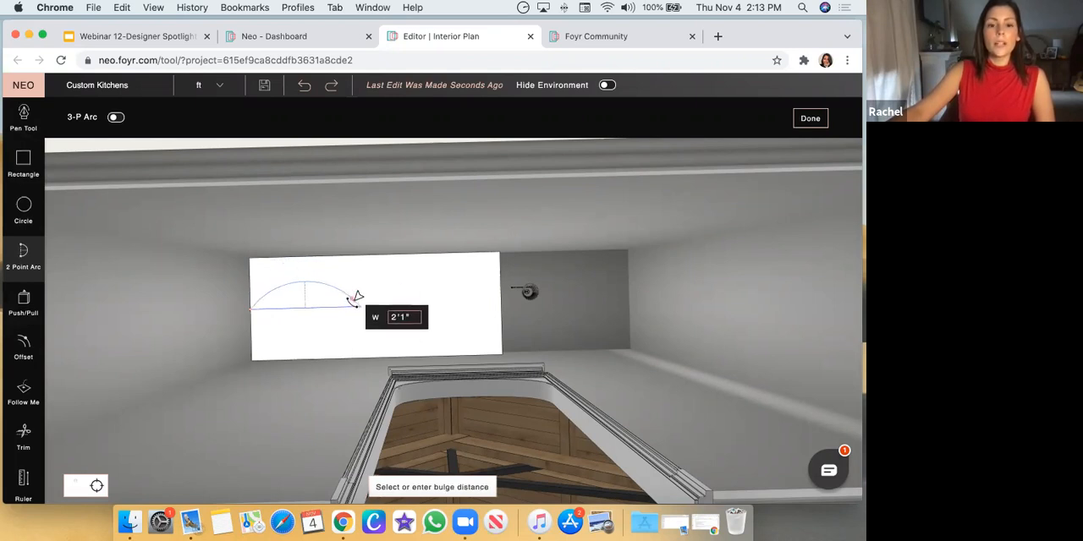
click(356, 298)
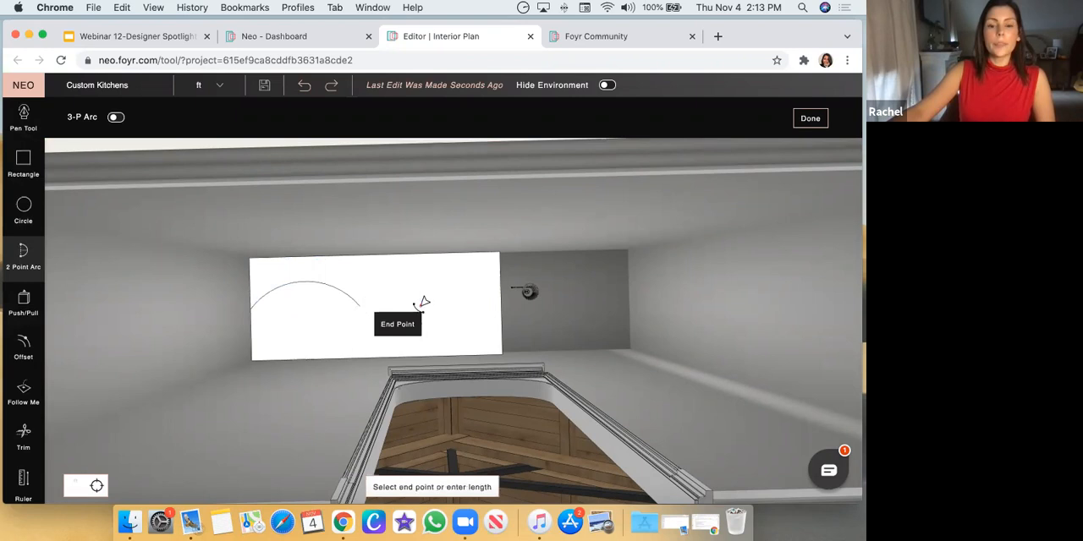
click(499, 305)
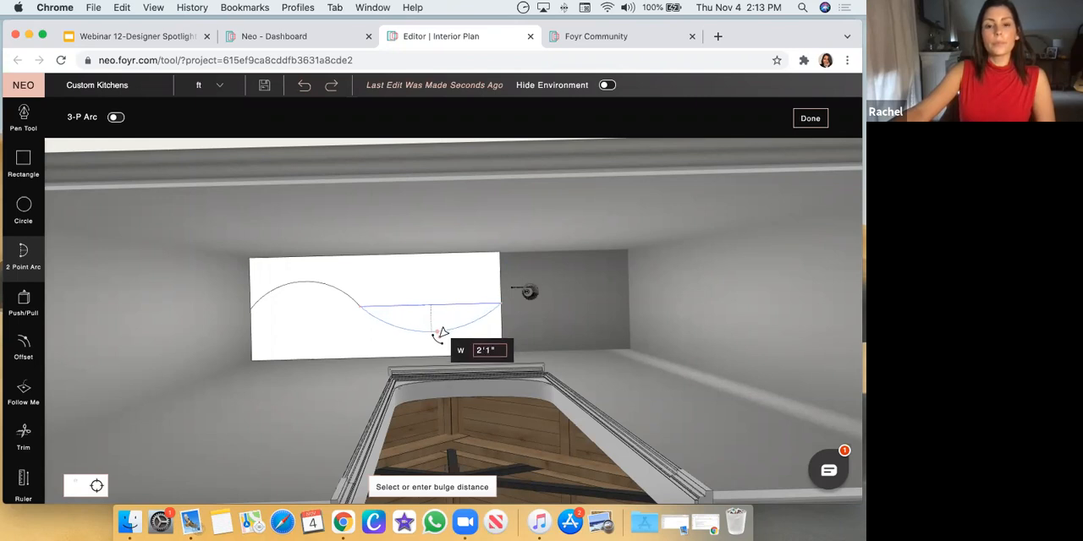
click(440, 333)
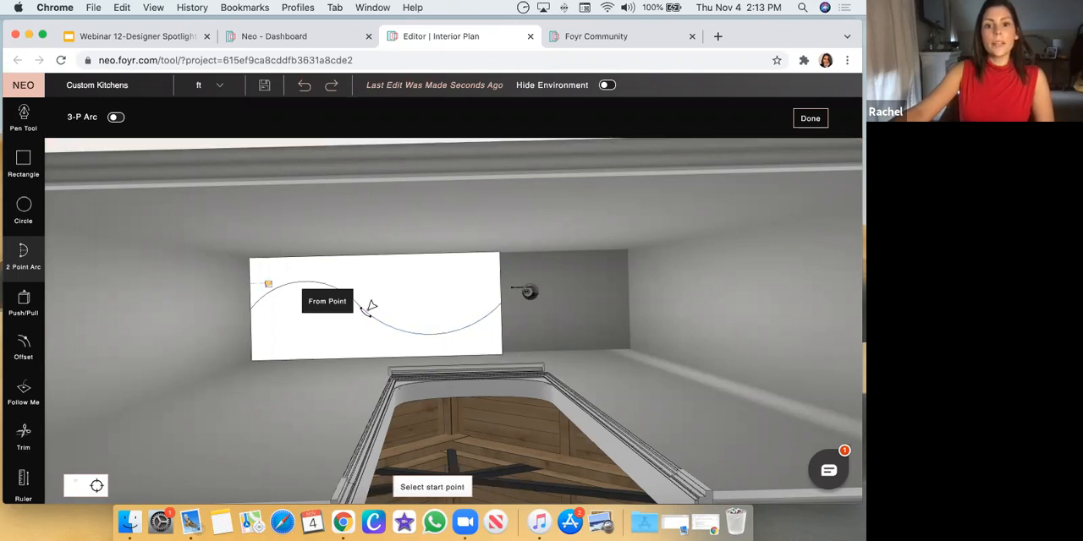
Push the slab area on the room side of the S-curve up 1'11" to cut it away, leaving a curved drop ceiling
middle_drag(584, 284, 361, 381)
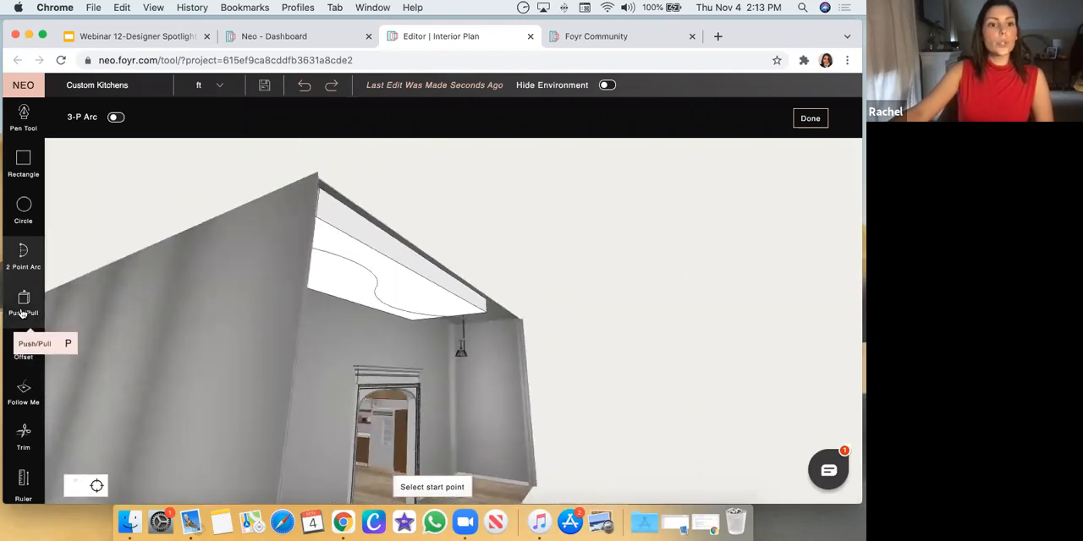
click(22, 301)
click(397, 268)
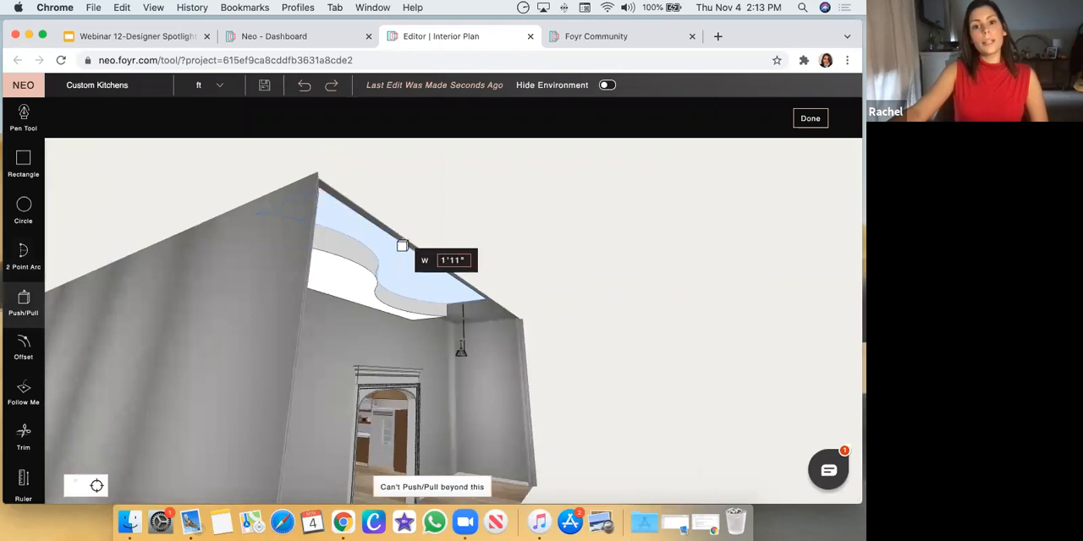
click(402, 247)
drag(313, 360, 252, 267)
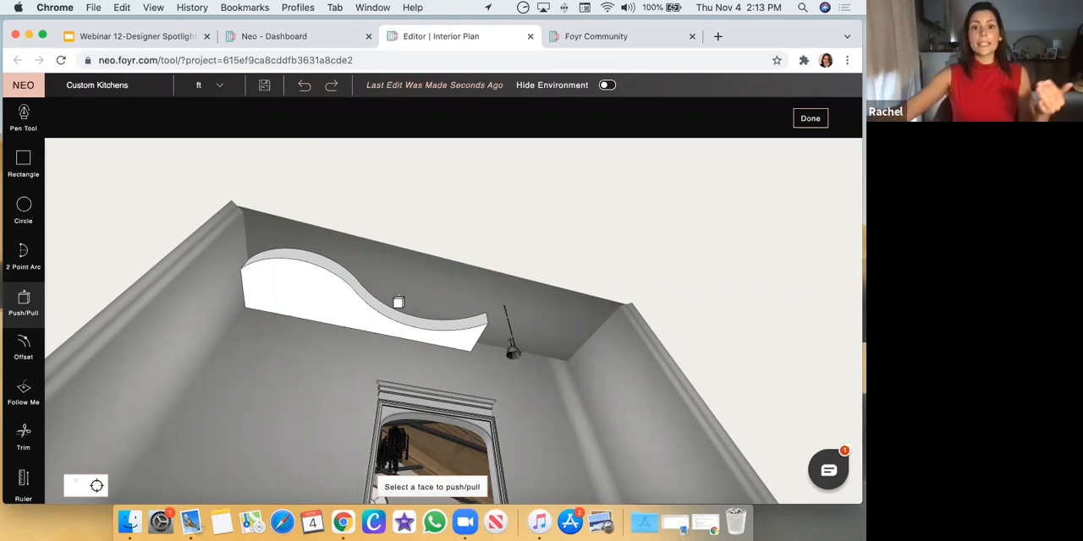
Draw a rectangle about 7" by 8" in the lower corner of the drop ceiling's end face, beside the curved side
drag(212, 353, 364, 432)
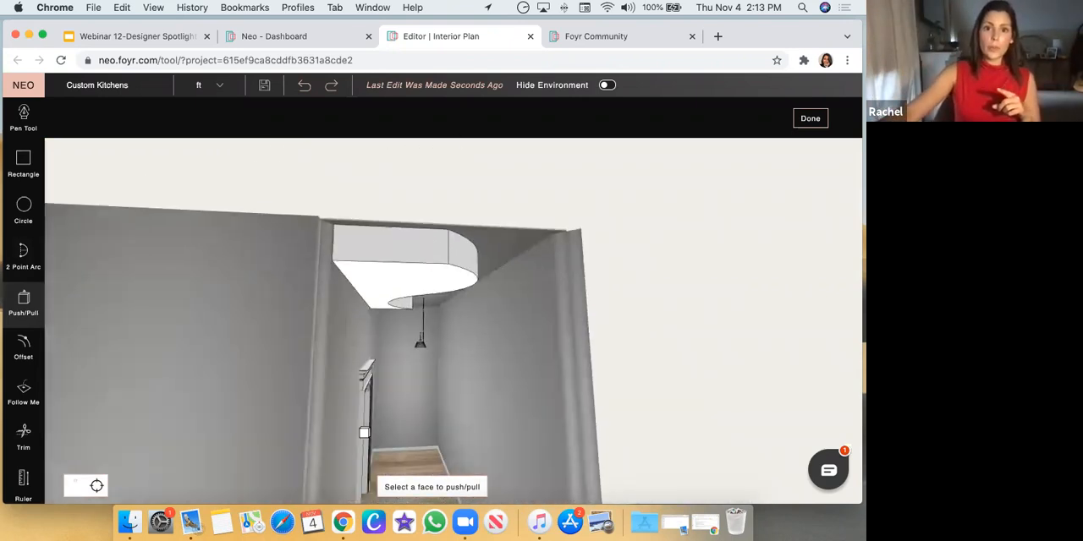
drag(334, 348, 332, 359)
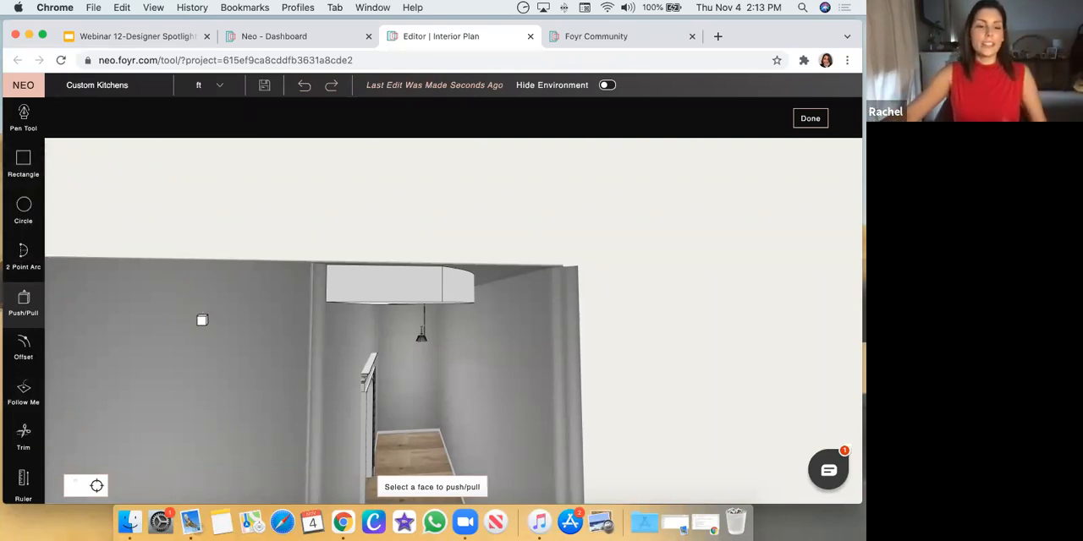
scroll(251, 336, up, 2)
scroll(667, 351, up, 5)
scroll(635, 357, down, 5)
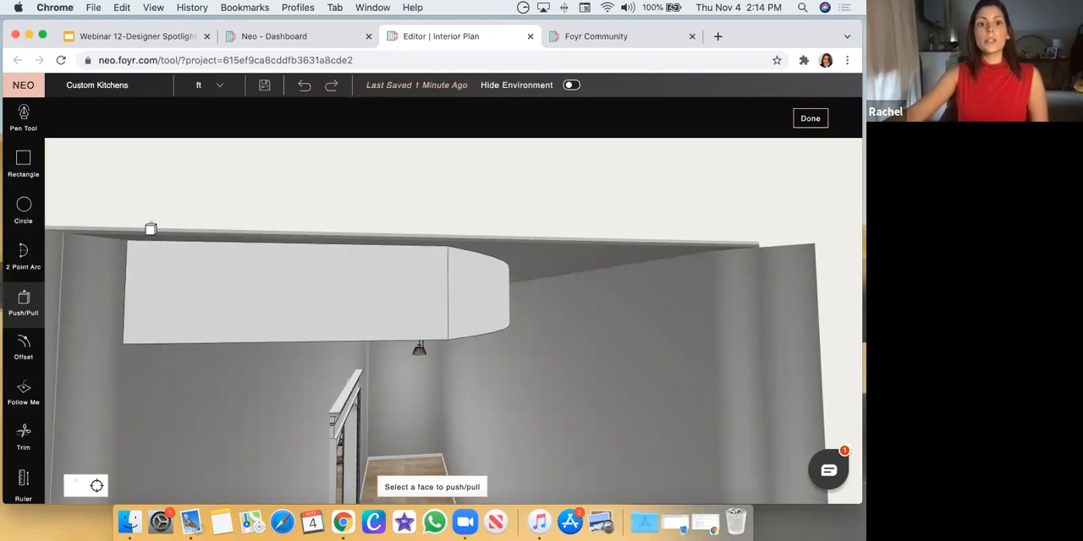
click(24, 172)
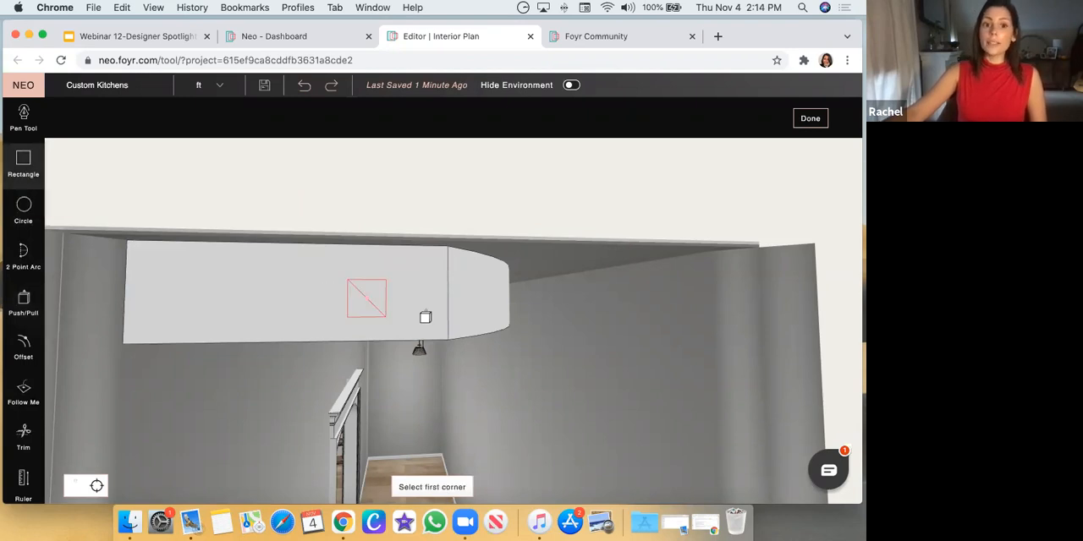
click(397, 339)
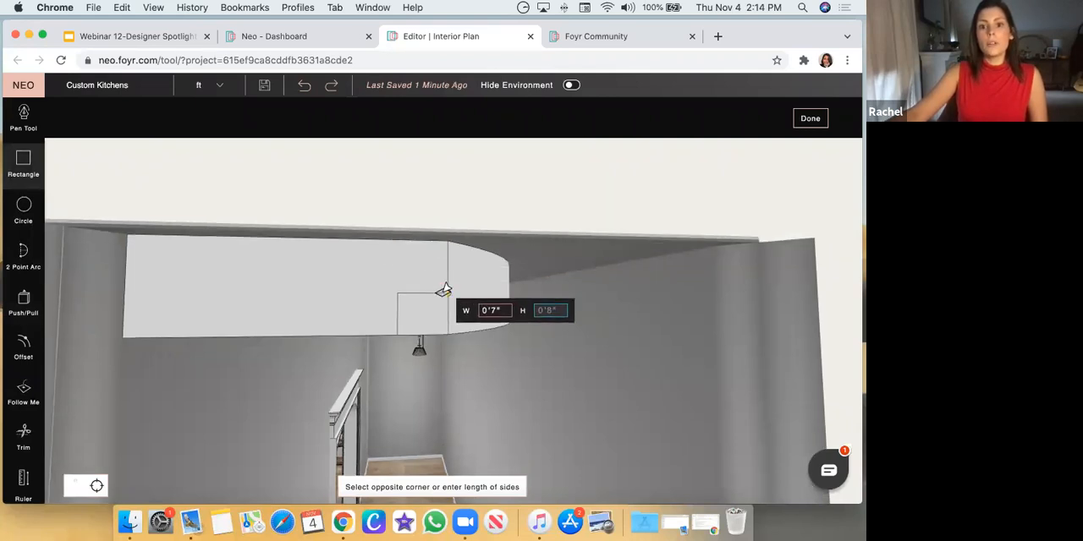
click(443, 291)
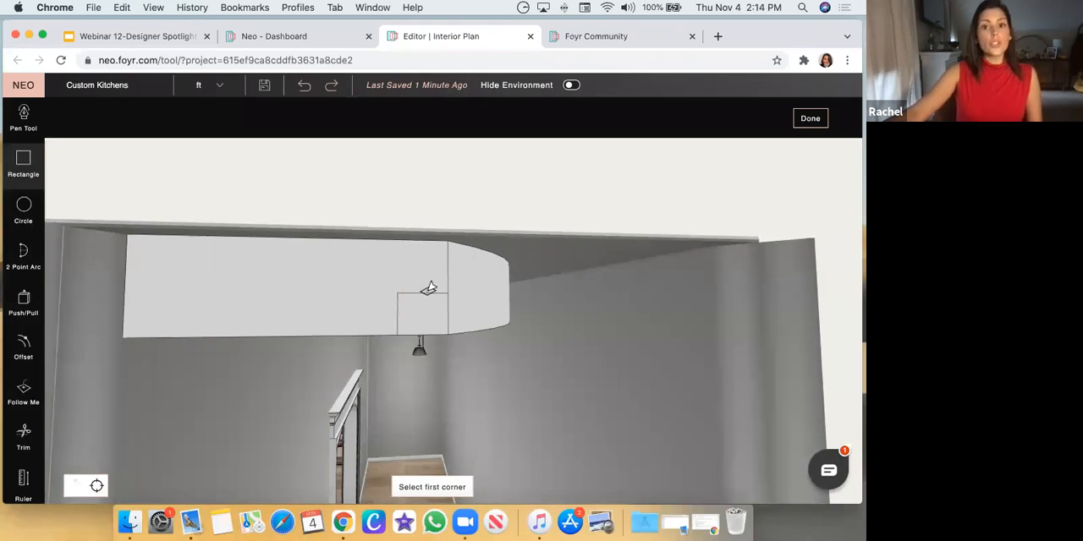
Sweep the small rectangle along the drop ceiling's curved lower edge with Follow Me to cut a stepped profile
click(26, 402)
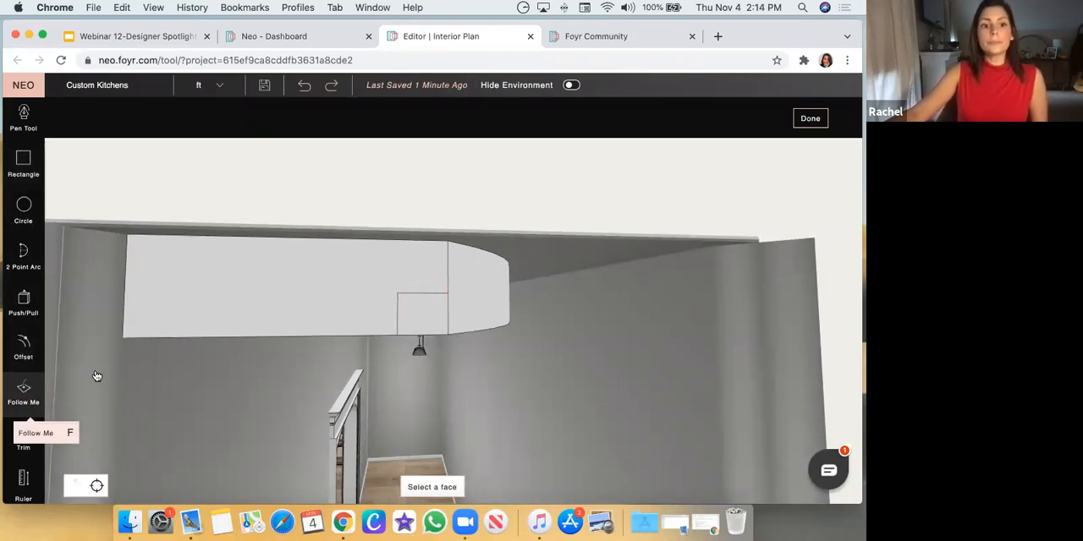
click(418, 320)
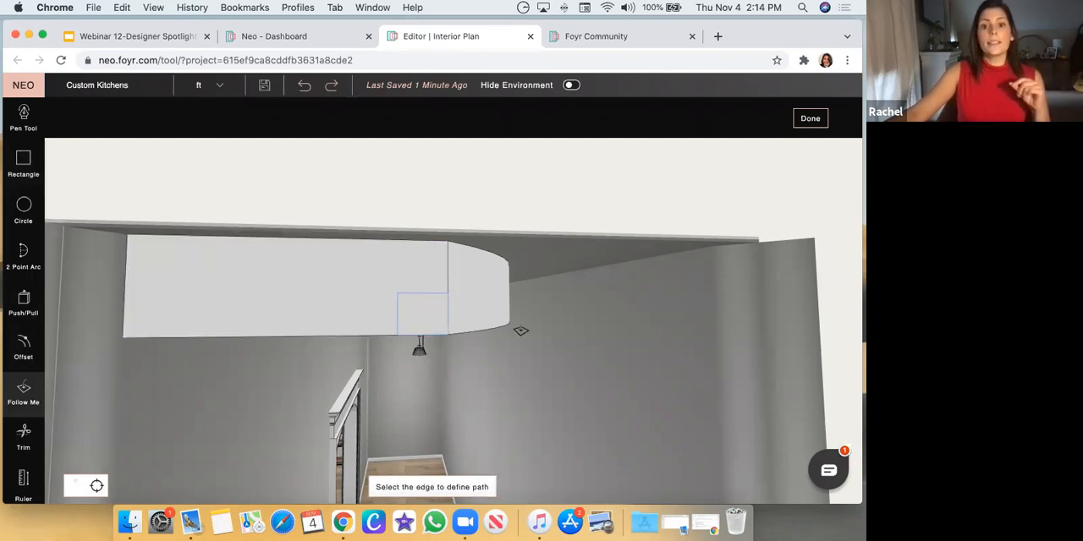
drag(551, 357, 392, 384)
scroll(247, 370, up, 3)
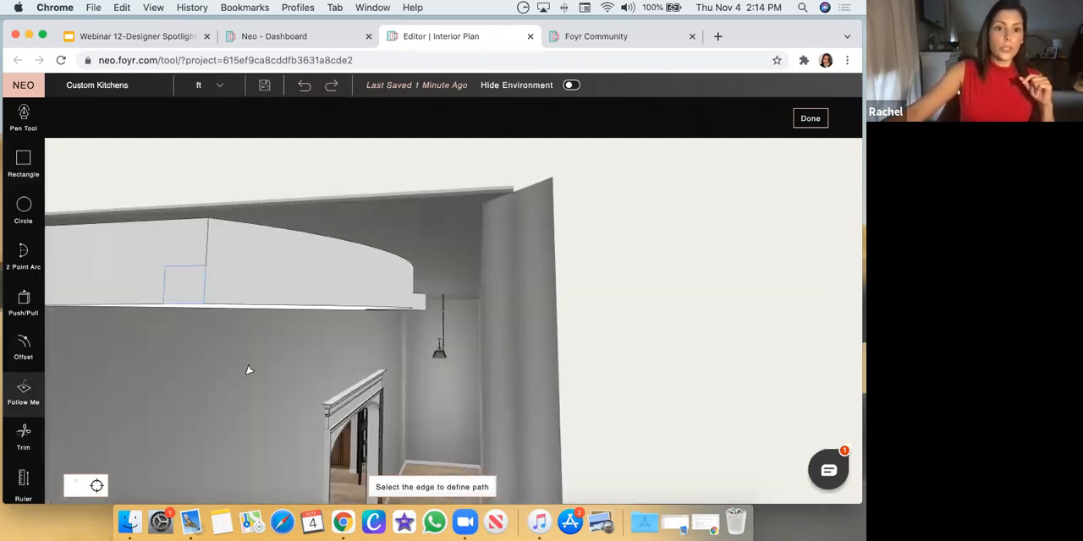
scroll(240, 358, down, 3)
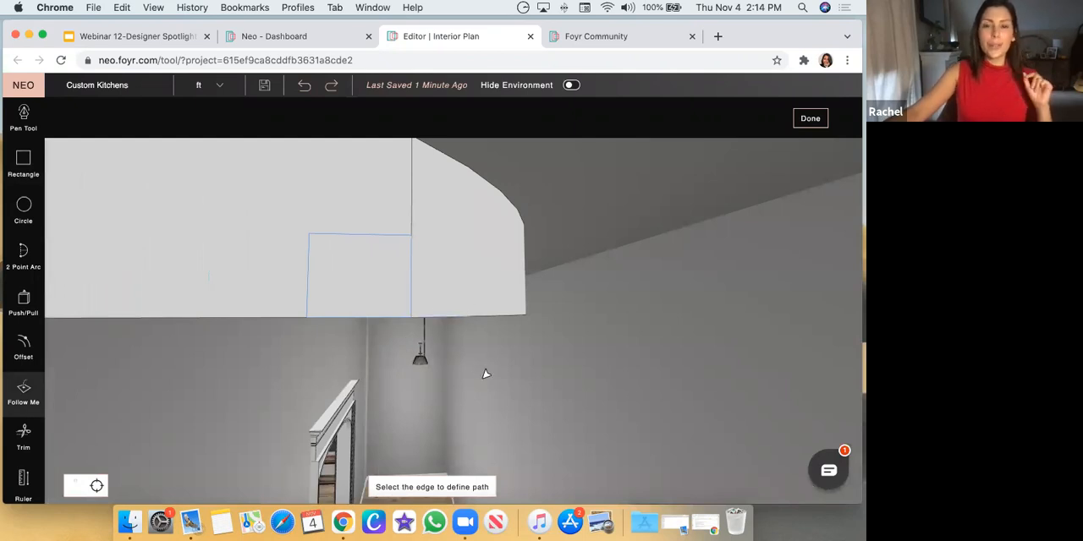
click(449, 306)
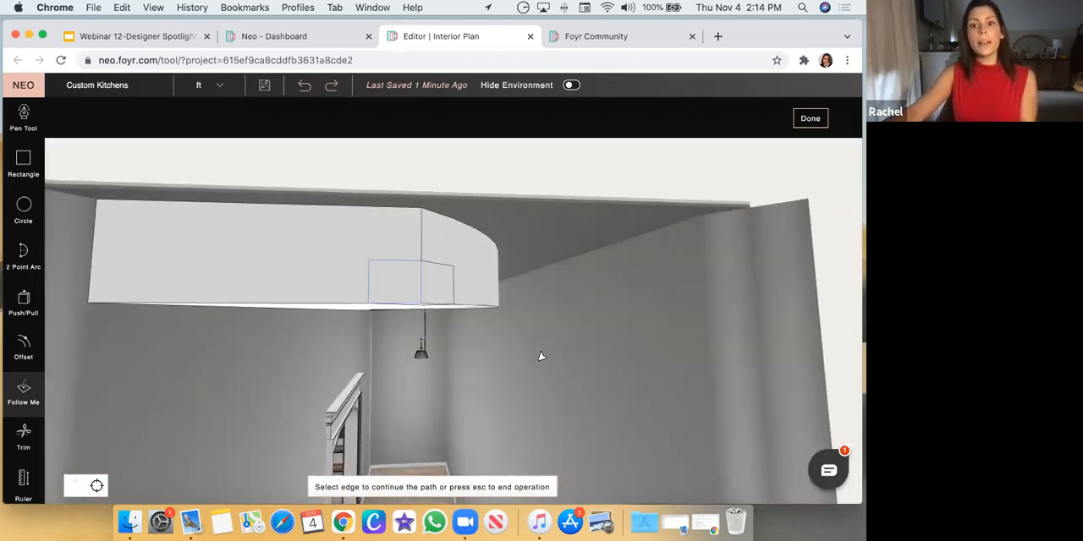
drag(541, 355, 418, 331)
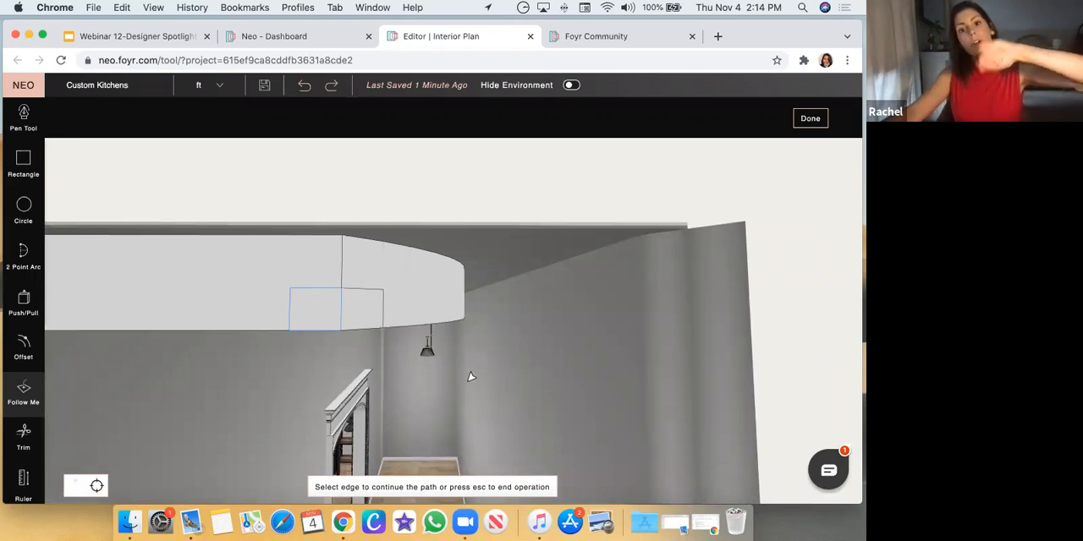
click(382, 290)
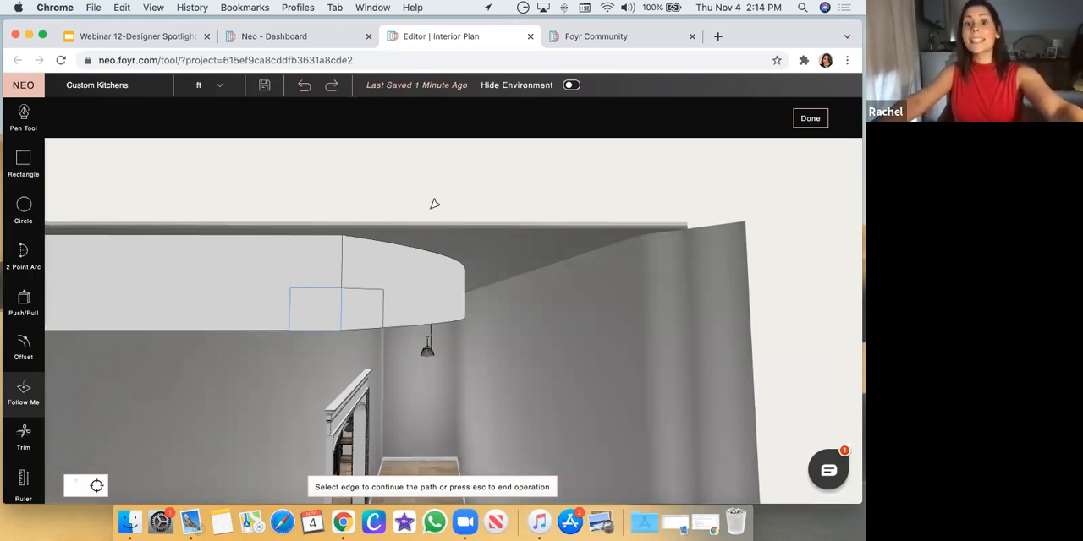
key(Escape)
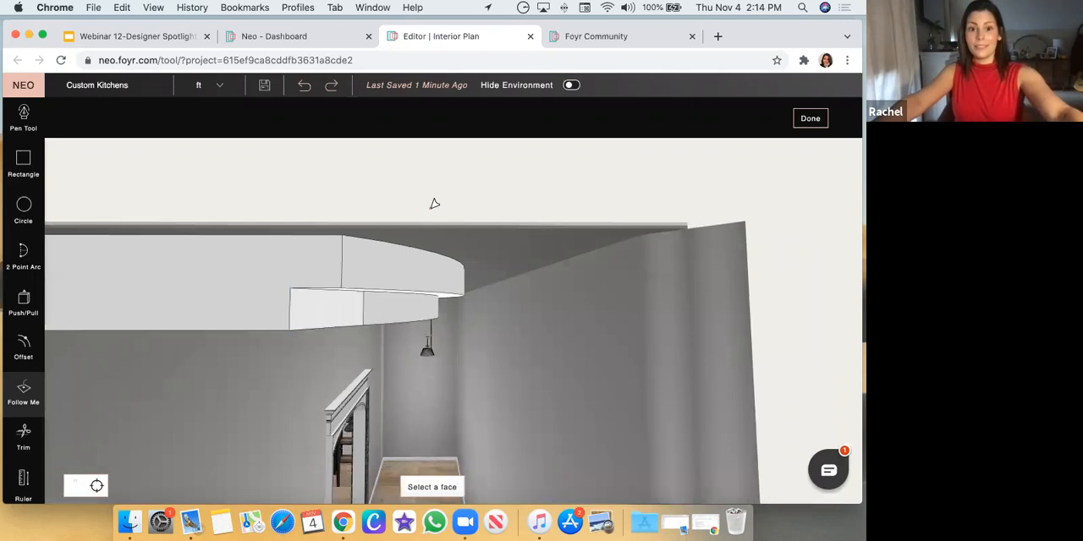
Check the stepped curved ceiling from below and finish creating the product
drag(559, 338, 145, 302)
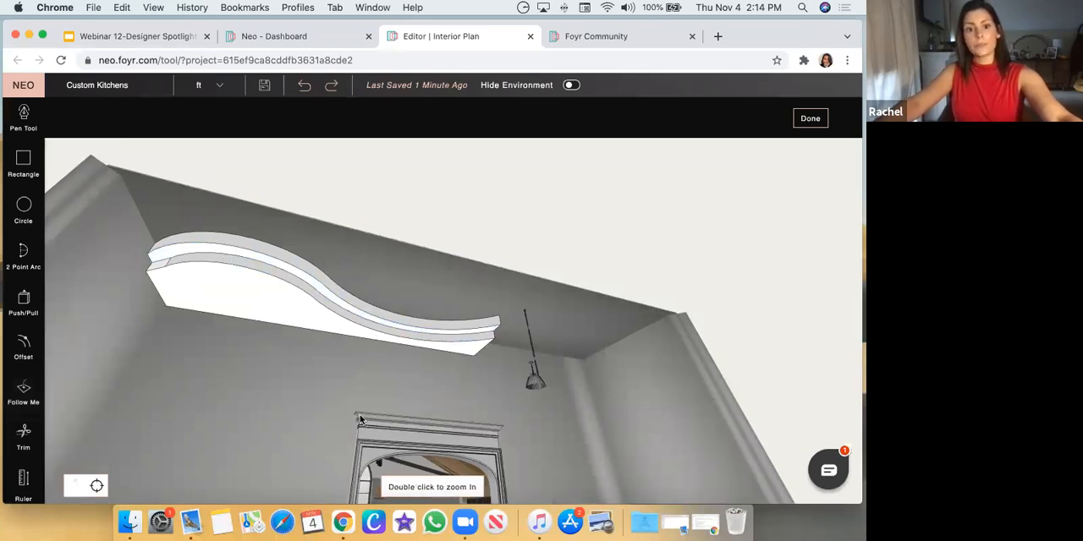
scroll(305, 427, down, 6)
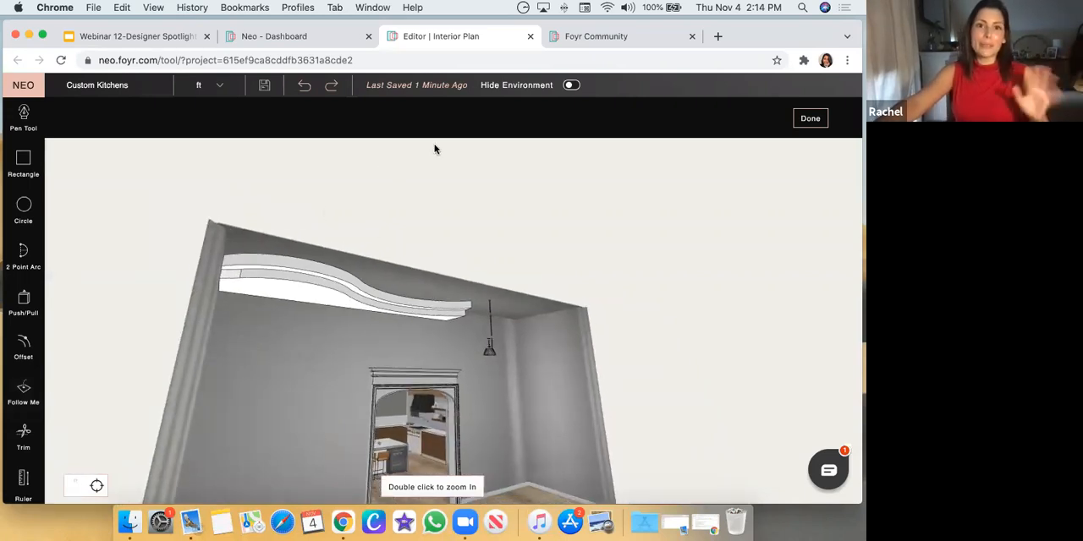
drag(335, 354, 274, 195)
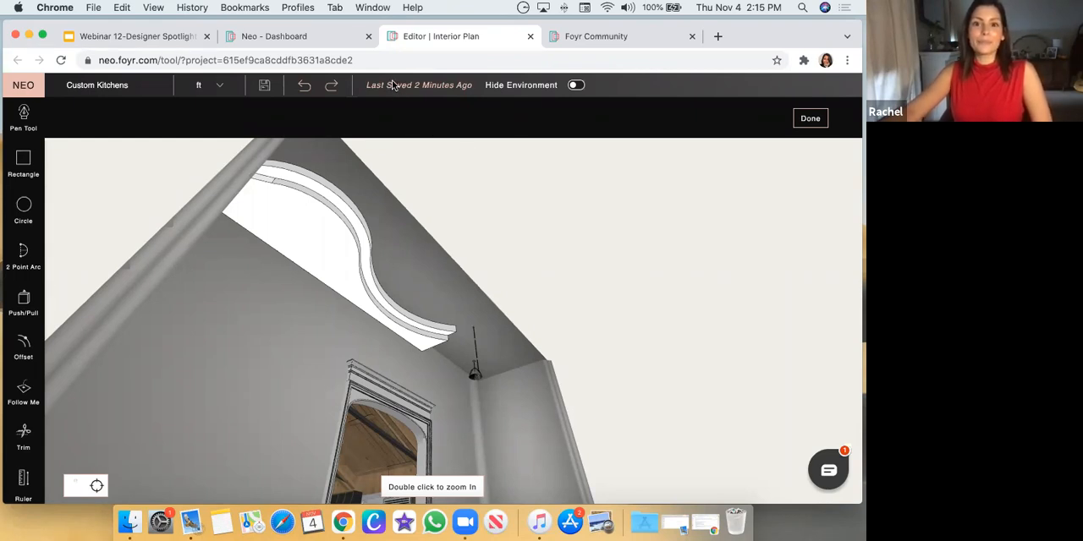
click(808, 121)
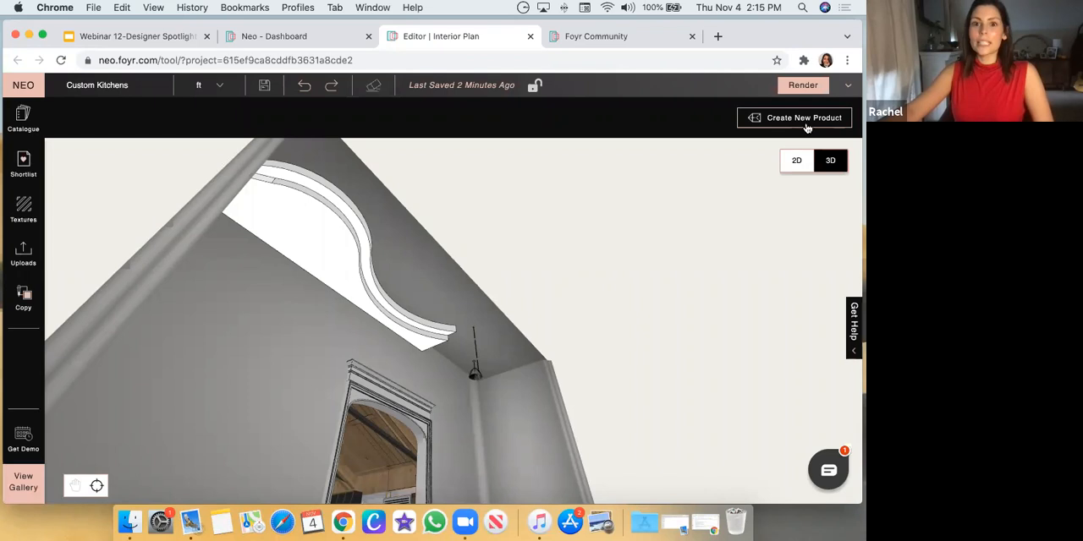
Return to the kitchen and view its refrigerator wall, glass door, island and cased opening, dismissing the chat pop-up
click(317, 264)
drag(342, 302, 436, 187)
click(263, 407)
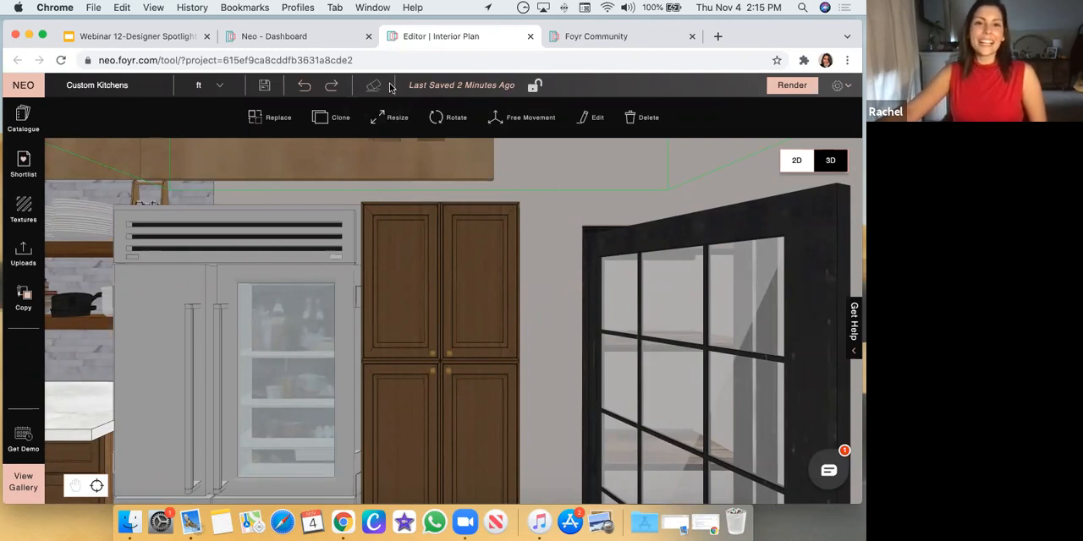
scroll(378, 259, down, 8)
drag(673, 301, 699, 325)
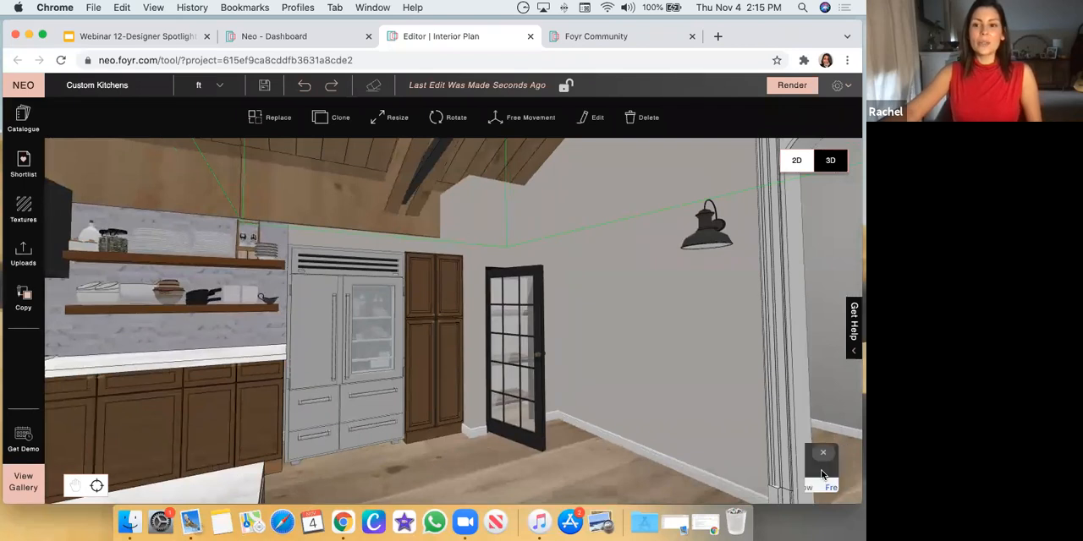
click(825, 472)
click(826, 142)
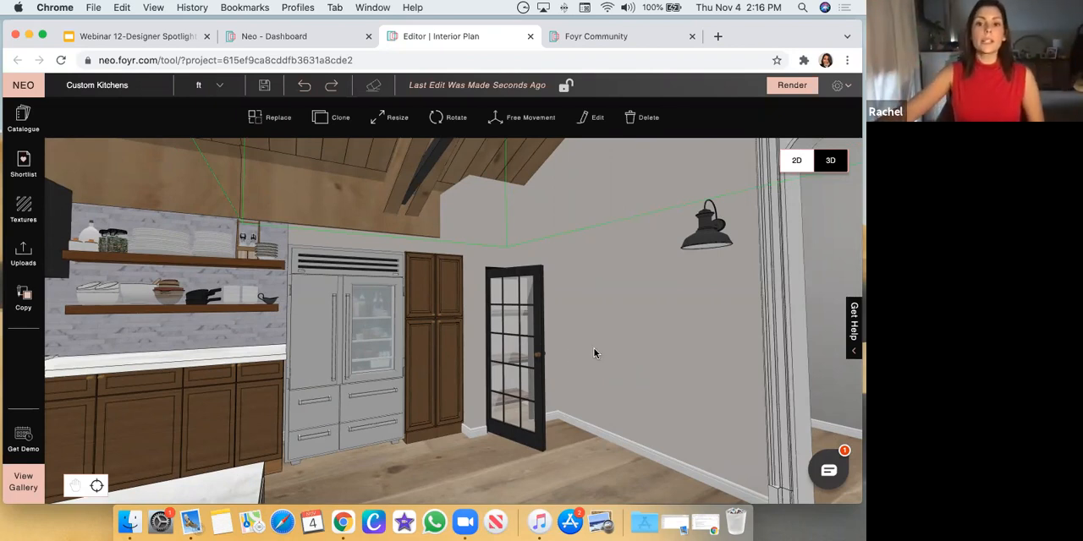
click(594, 353)
scroll(480, 453, down, 3)
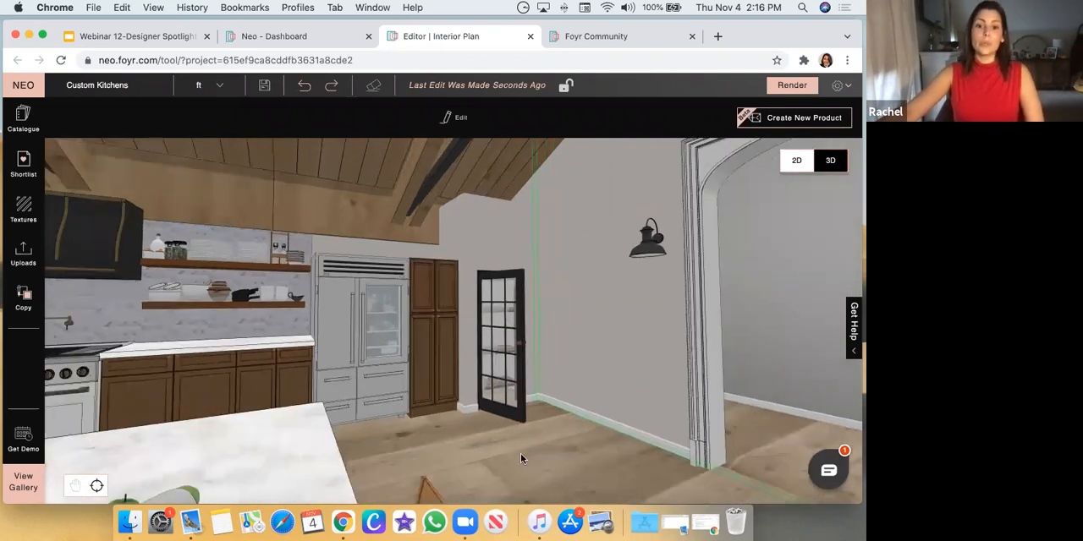
scroll(521, 450, down, 5)
scroll(522, 438, down, 5)
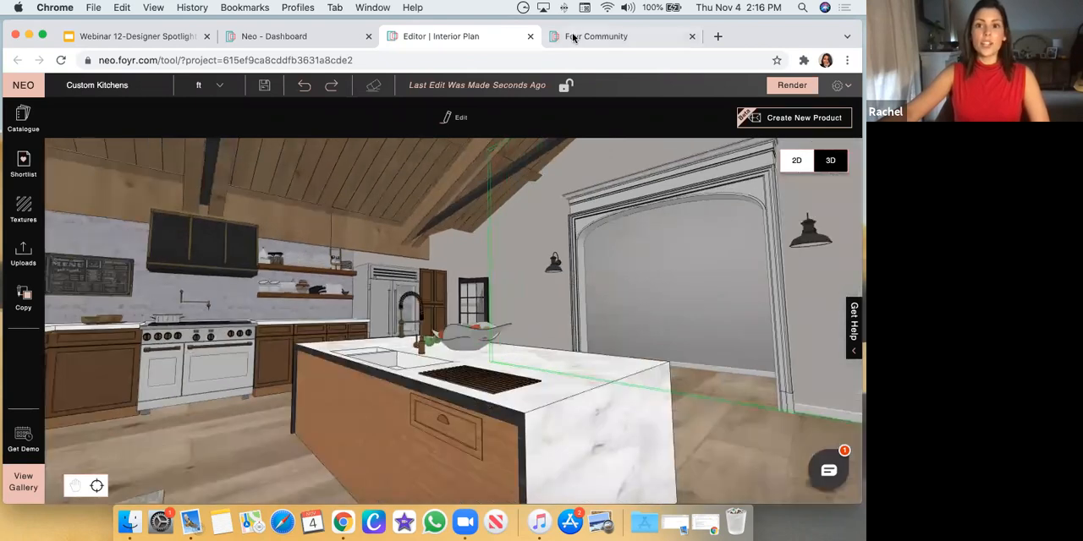
Switch to the Foyr Community site, glance at the feed and open the Learn section
click(592, 37)
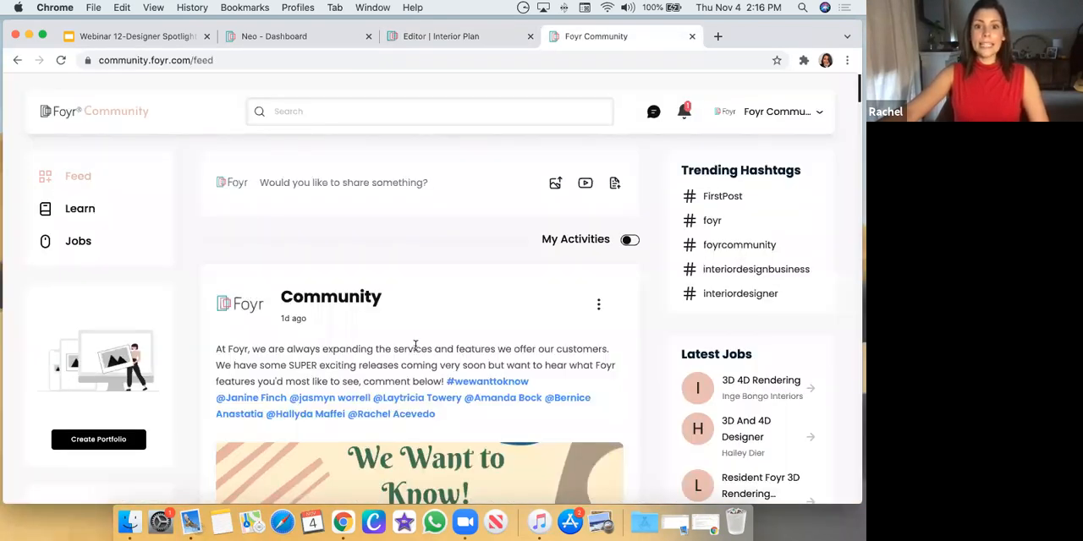
scroll(251, 281, down, 3)
scroll(115, 160, up, 3)
click(77, 211)
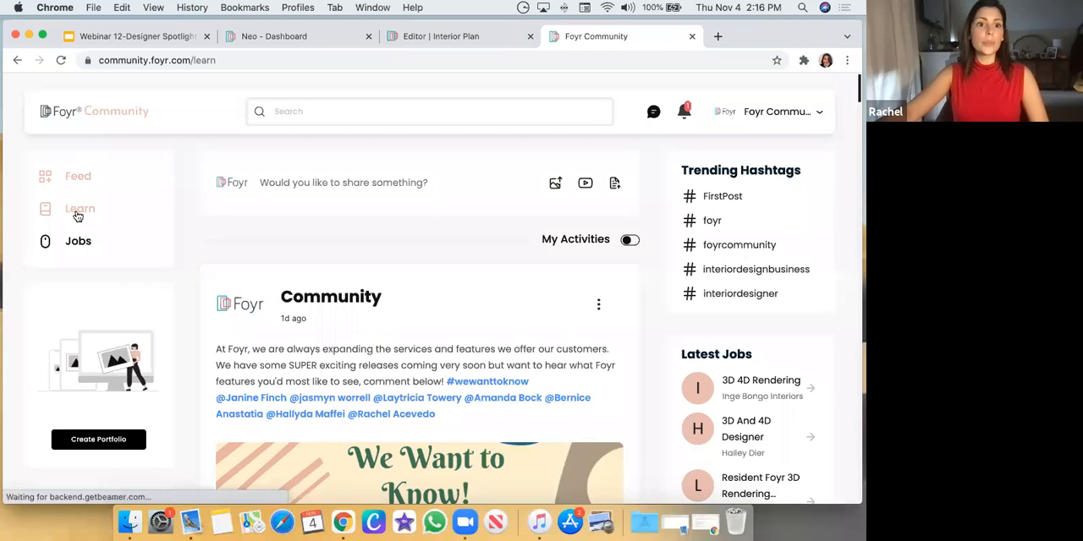
click(76, 217)
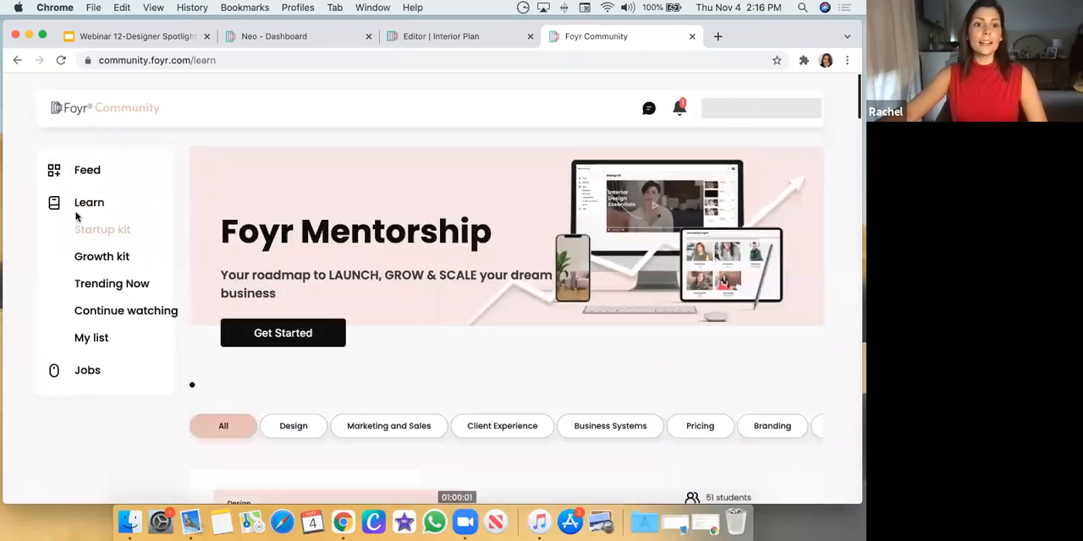
Look through the Learn section's Startup Kit, Growth Kit, mentors, and design, software and business management videos
click(500, 301)
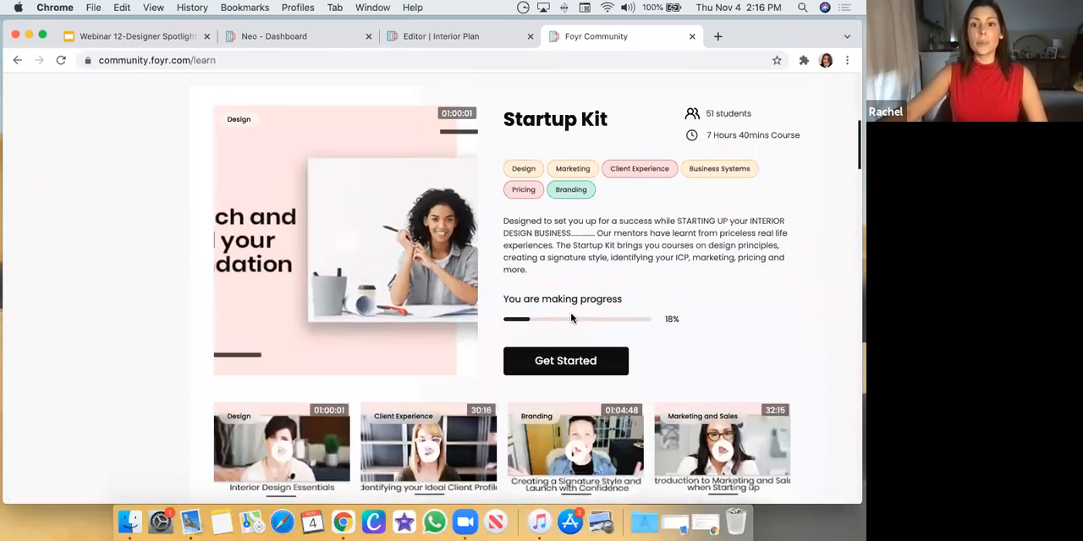
scroll(346, 258, down, 3)
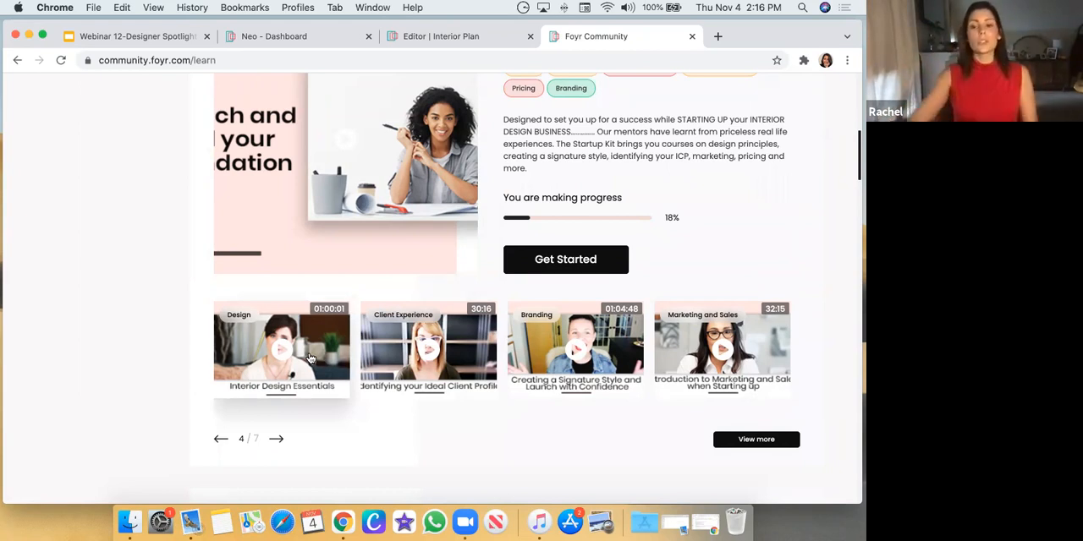
scroll(448, 336, down, 2)
scroll(448, 337, down, 15)
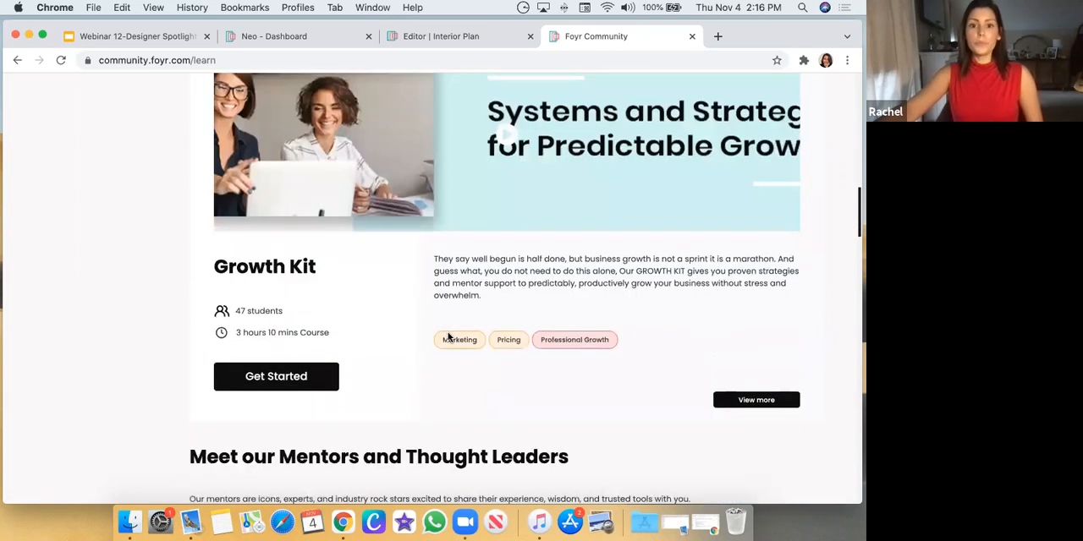
scroll(448, 337, down, 15)
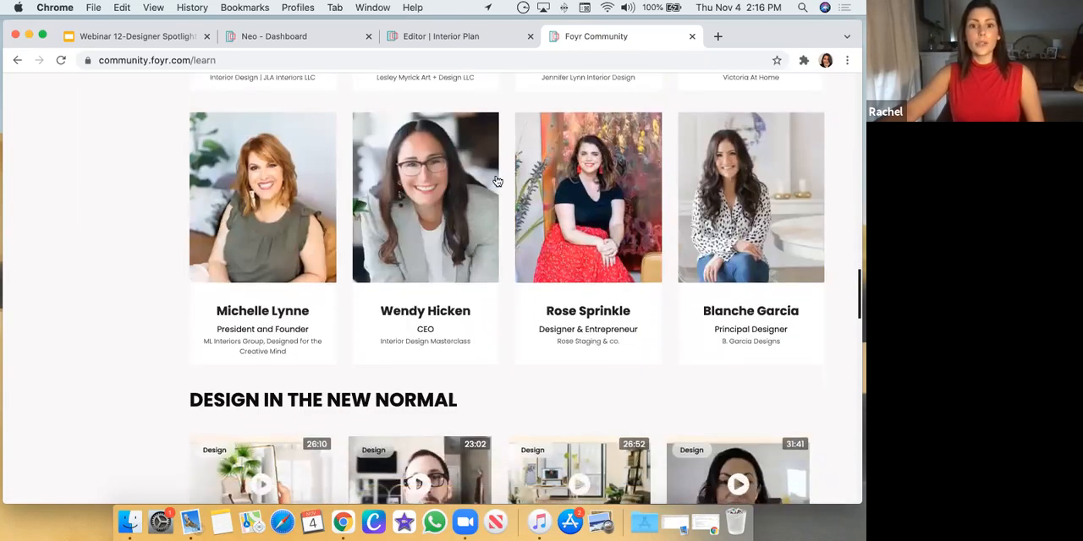
scroll(254, 318, down, 6)
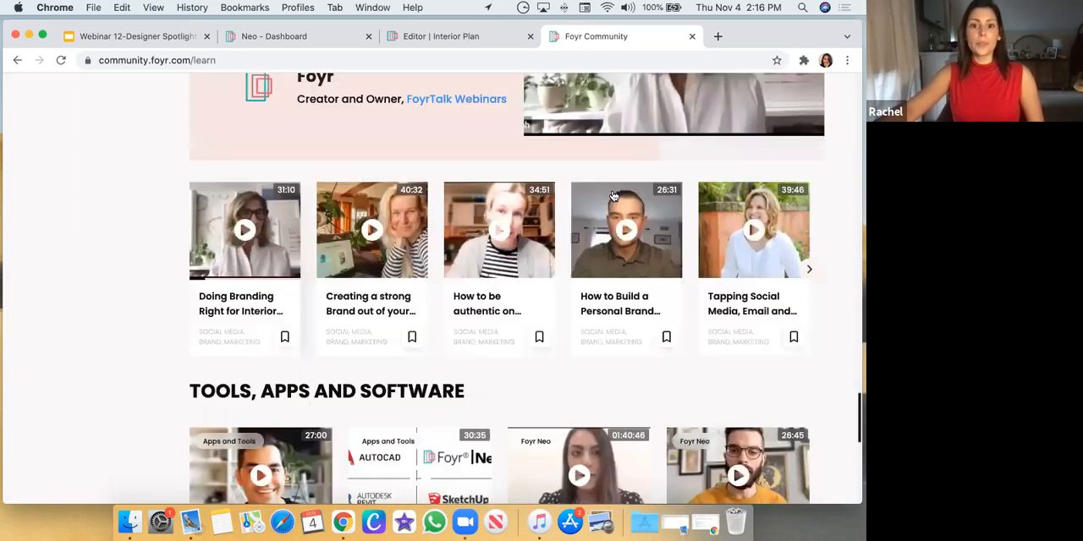
scroll(352, 315, down, 5)
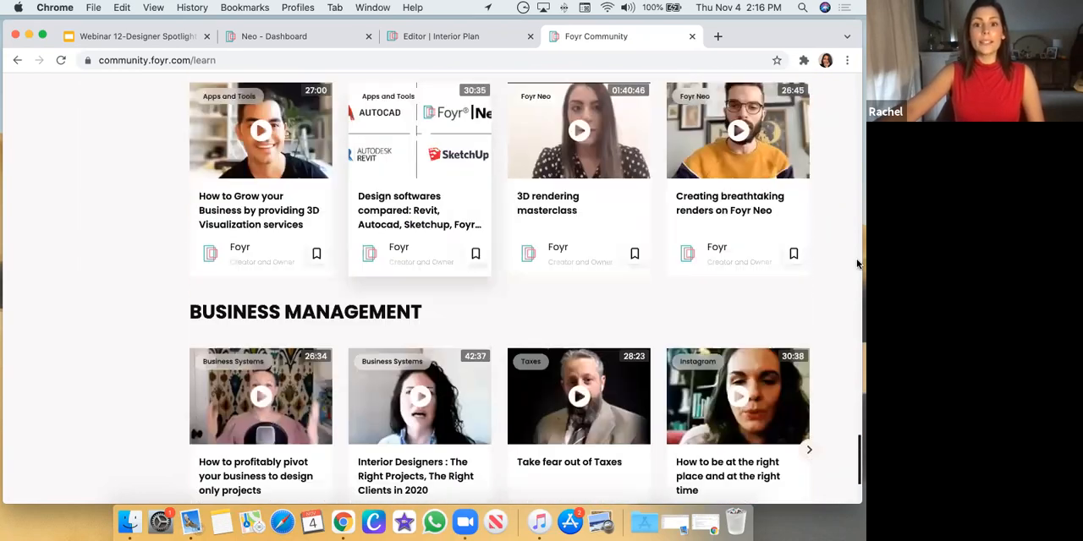
scroll(474, 305, down, 3)
scroll(159, 261, up, 20)
scroll(87, 357, up, 5)
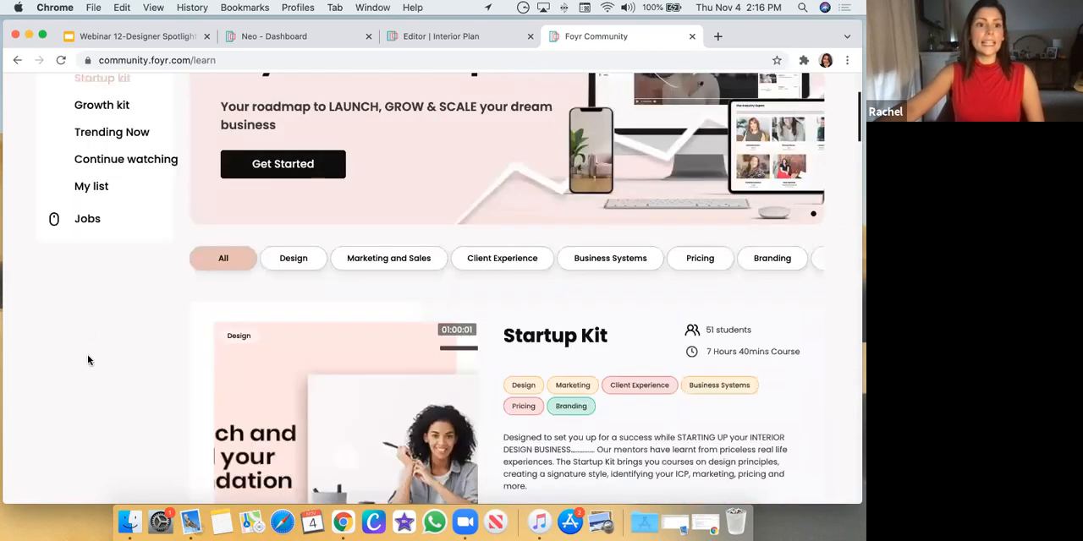
Open the Jobs section, browse the Latest Jobs postings, and return to the community feed
click(88, 375)
scroll(558, 253, down, 5)
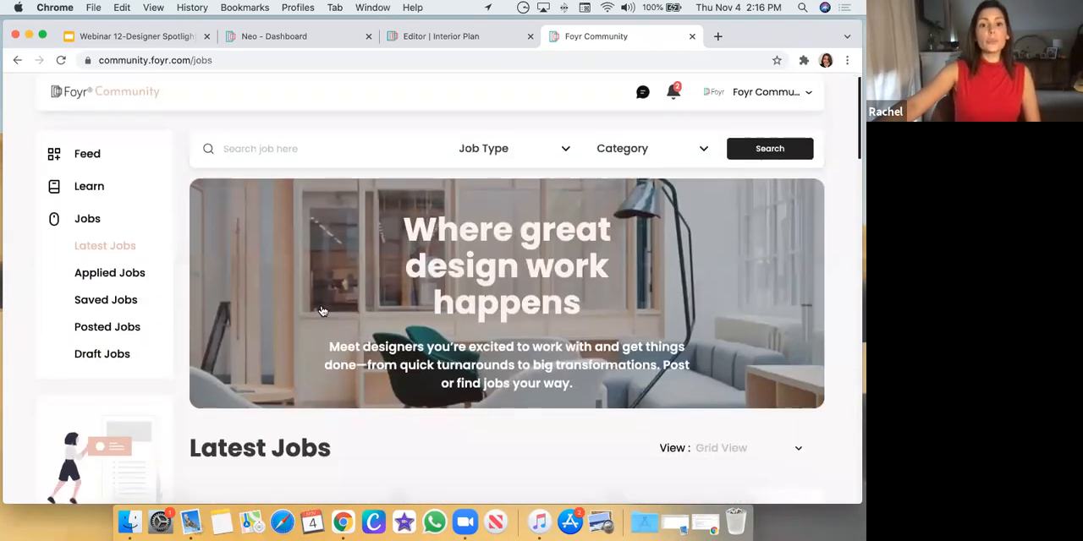
scroll(581, 269, down, 5)
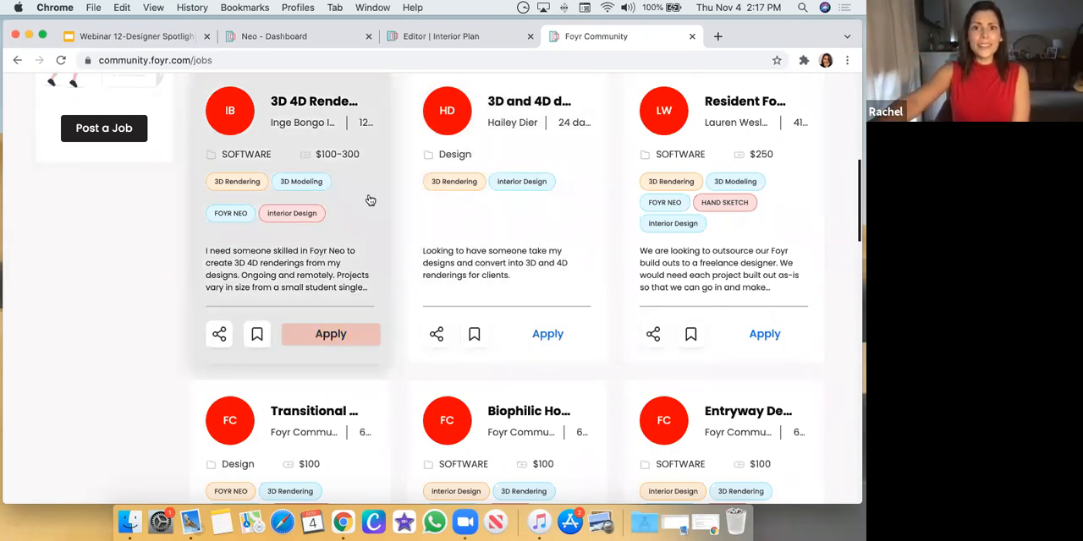
scroll(347, 237, down, 1)
scroll(335, 322, up, 5)
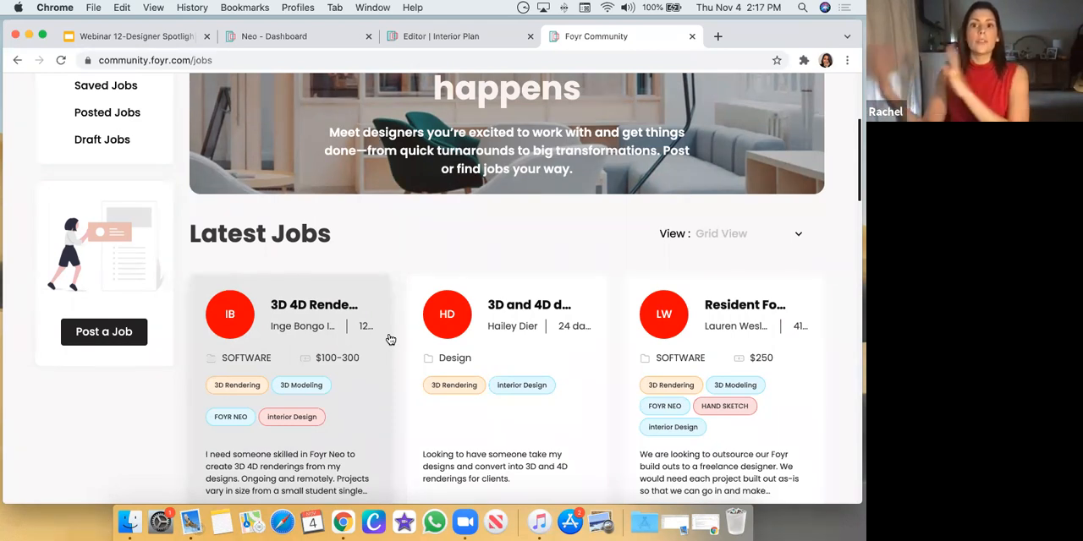
scroll(432, 308, down, 1)
scroll(432, 308, down, 2)
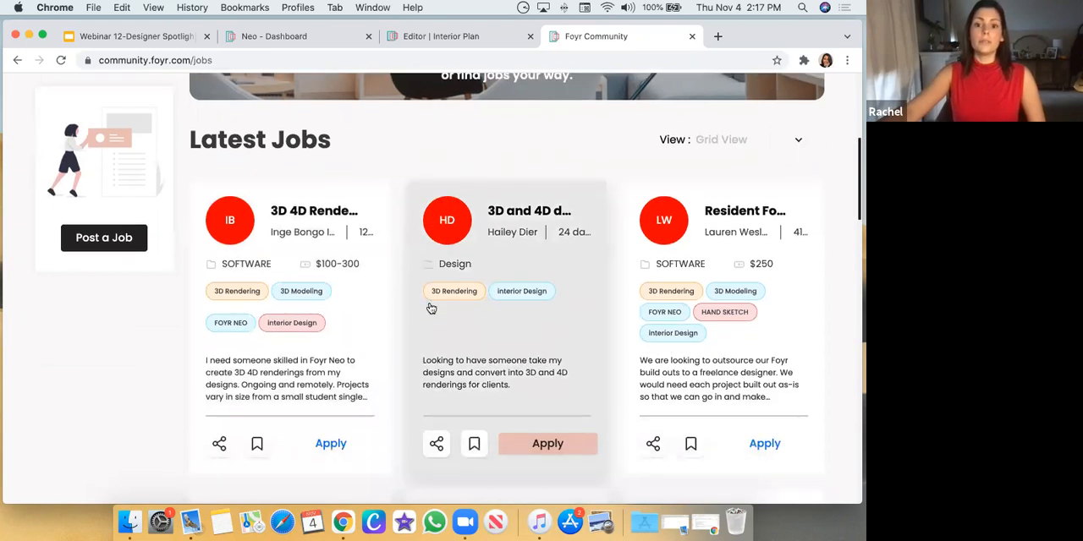
scroll(100, 394, down, 2)
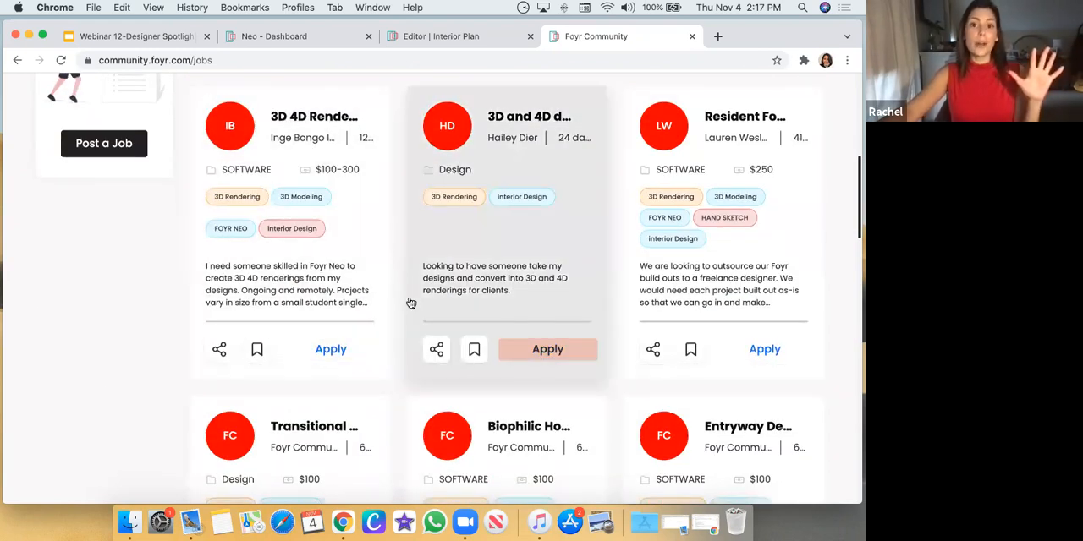
scroll(411, 304, up, 9)
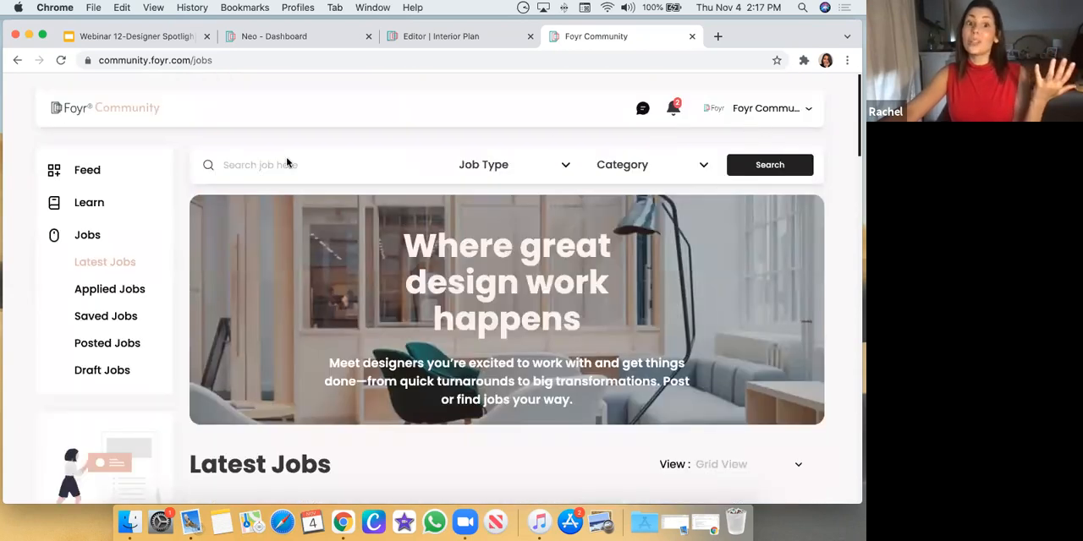
click(71, 114)
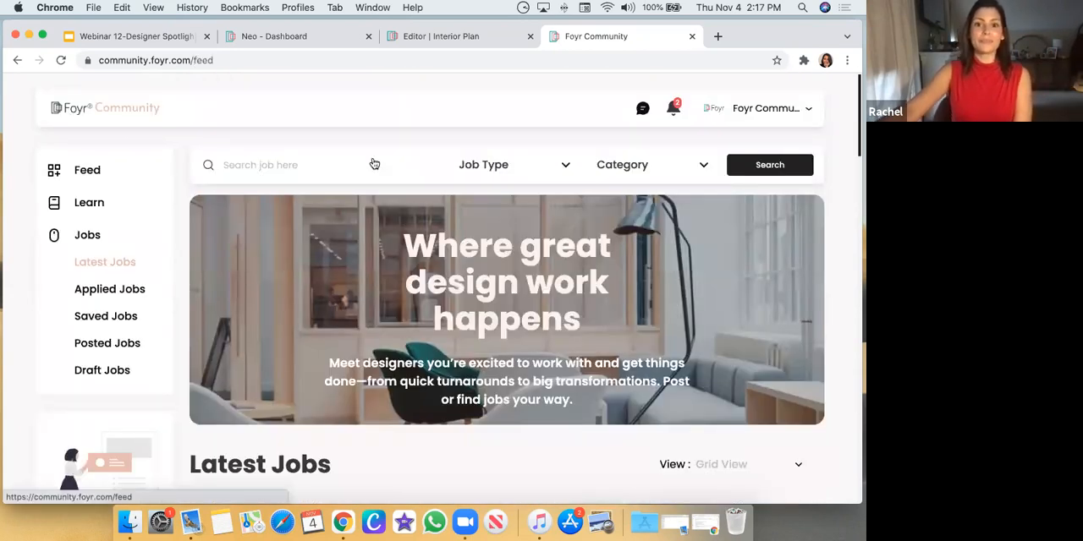